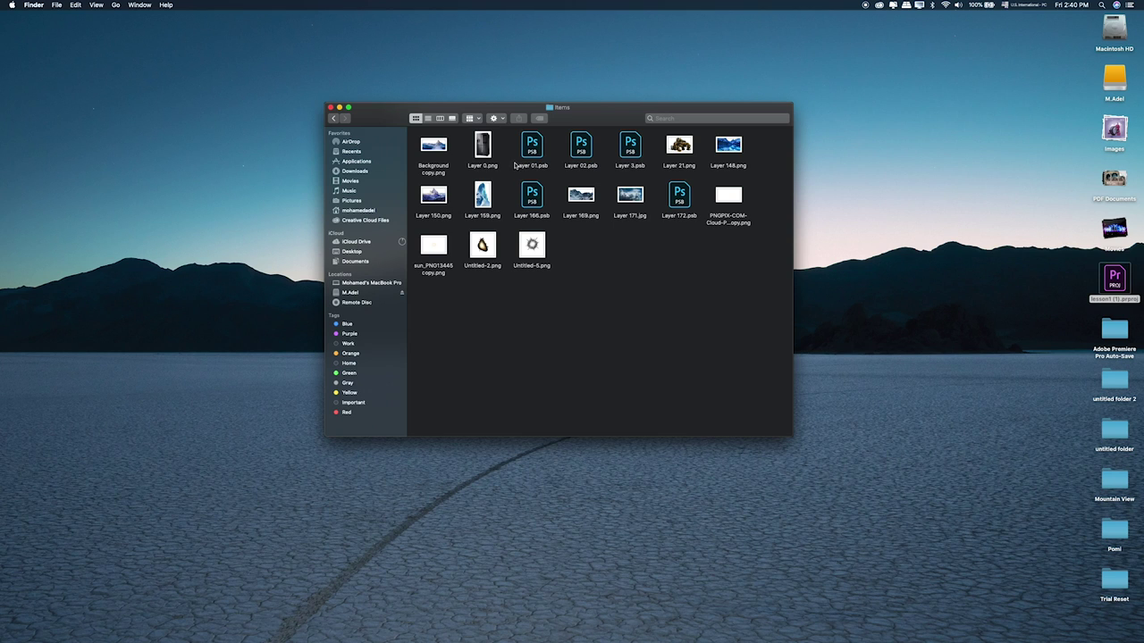
- Quick Look the refrigerator image Layer 0.png, then bring up Photoshop's blank document
{"action": "left_click", "coordinate": [490, 150]}
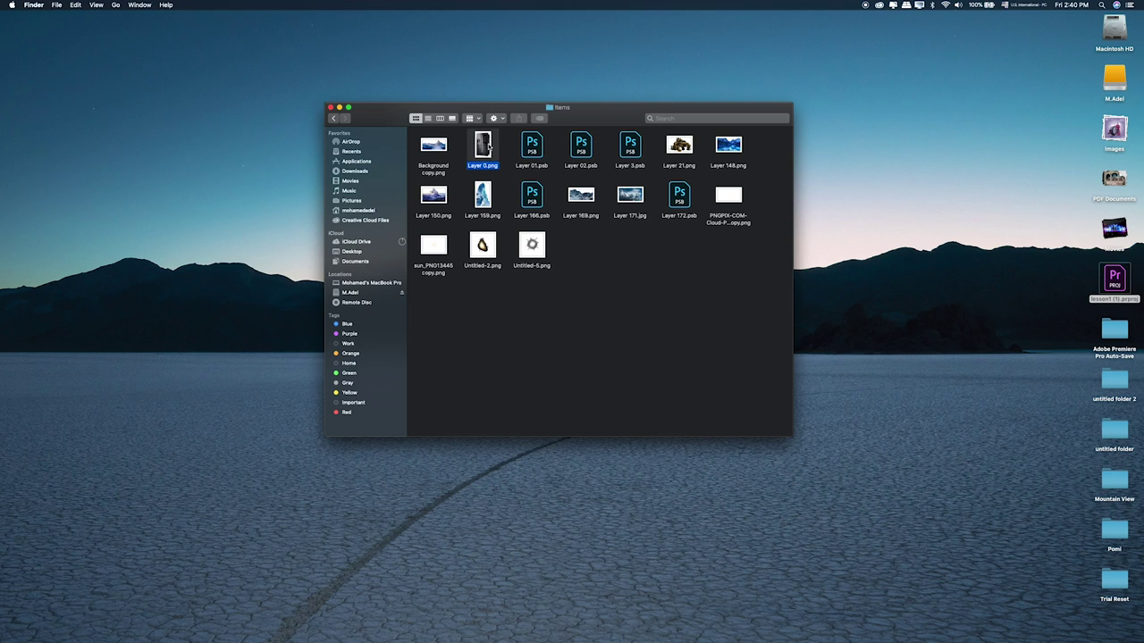
{"action": "key", "text": "space"}
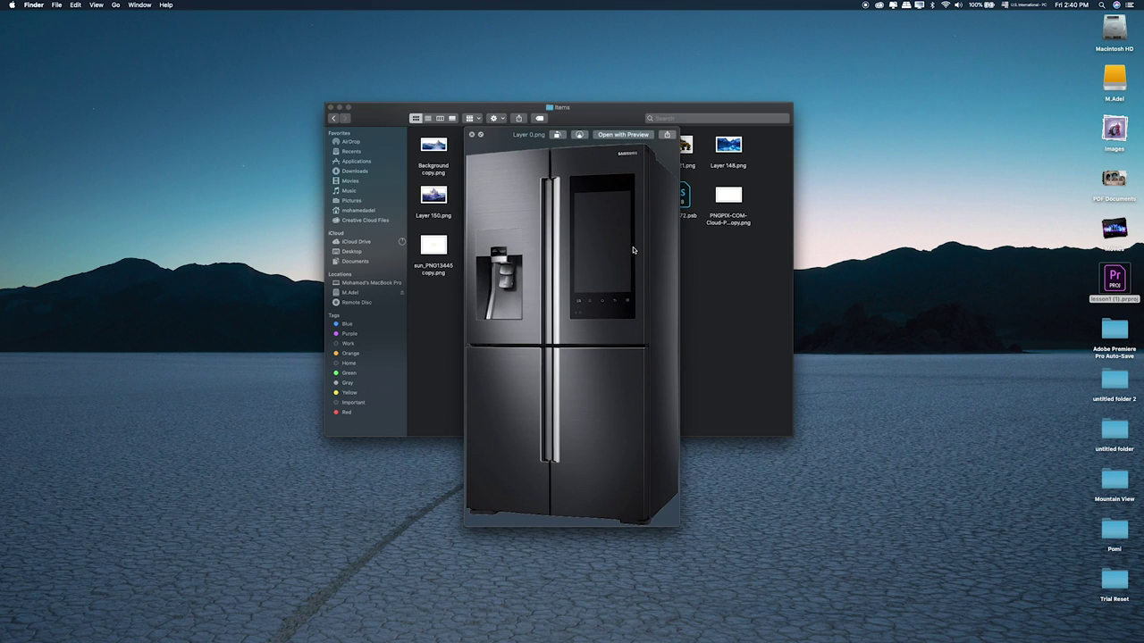
{"action": "key", "text": "space"}
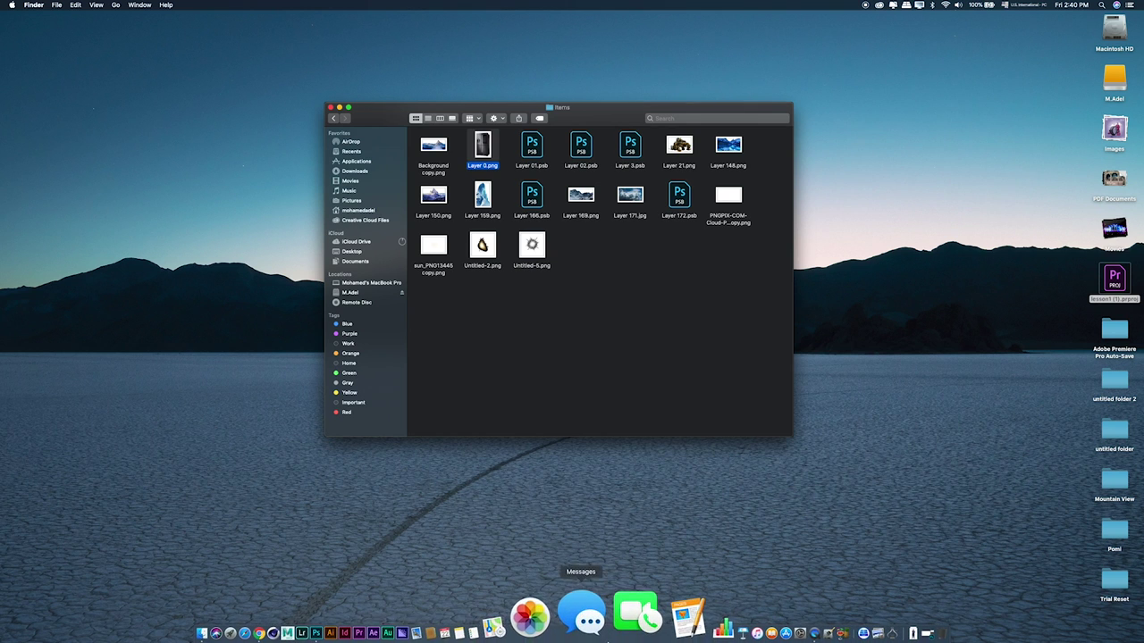
{"action": "left_click", "coordinate": [383, 614]}
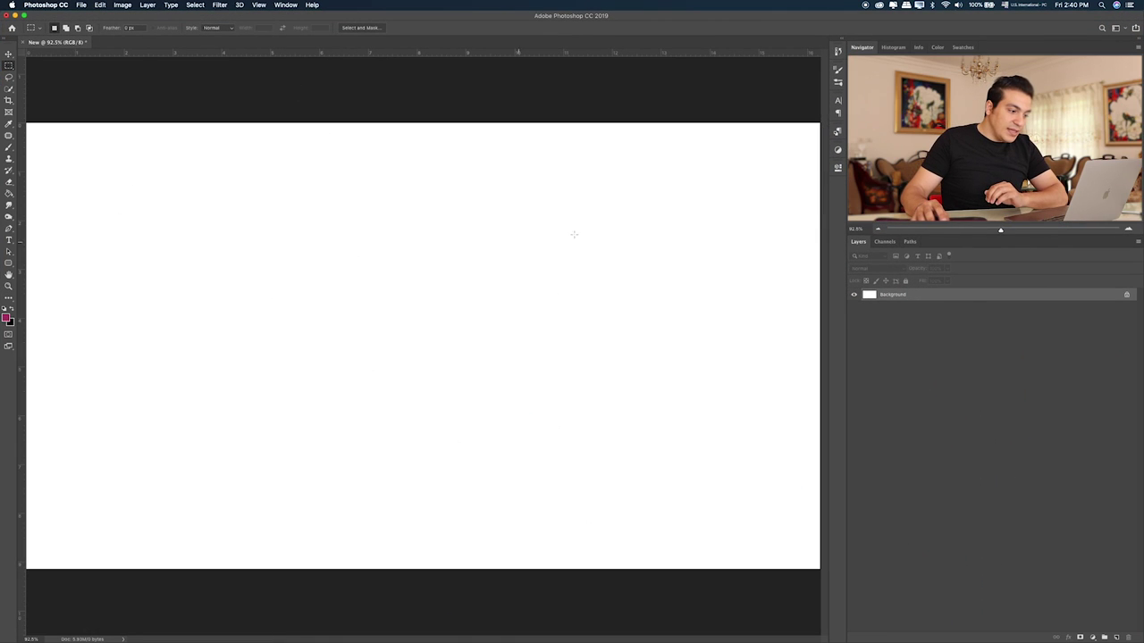
{"action": "left_click_drag", "start_coordinate": [595, 212], "coordinate": [424, 322]}
{"action": "left_click", "coordinate": [280, 327]}
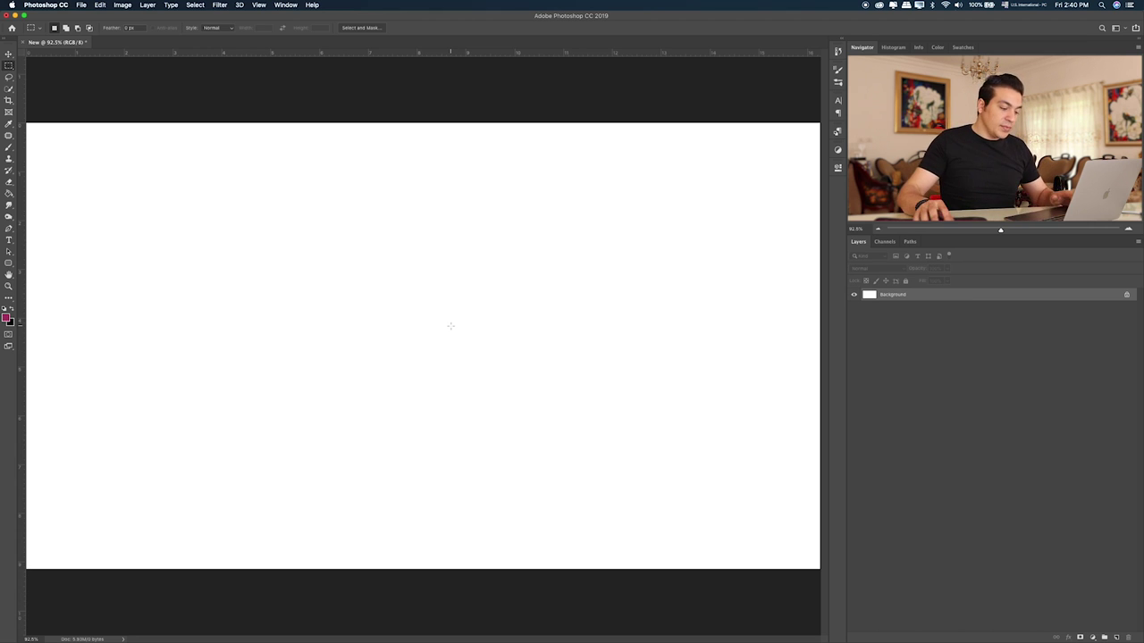
- Preview the mountain, cloud and bulldozer images, recheck the refrigerator, and return to Photoshop
{"action": "key", "text": "super+Tab"}
{"action": "left_click", "coordinate": [581, 335]}
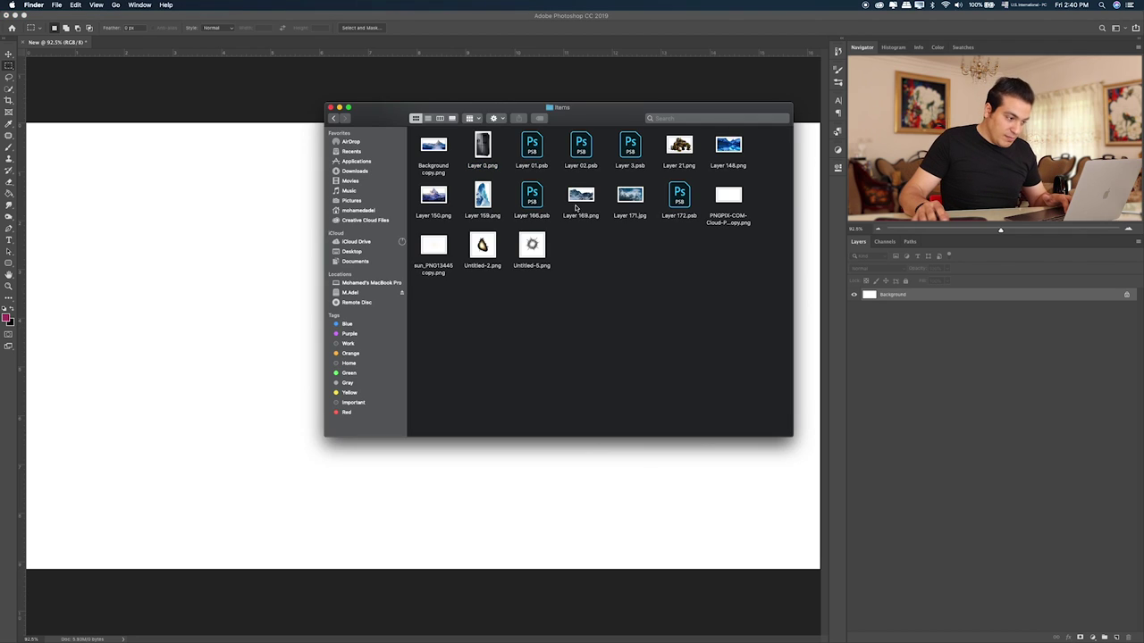
{"action": "left_click", "coordinate": [581, 195]}
{"action": "key", "text": "space"}
{"action": "key", "text": "Down"}
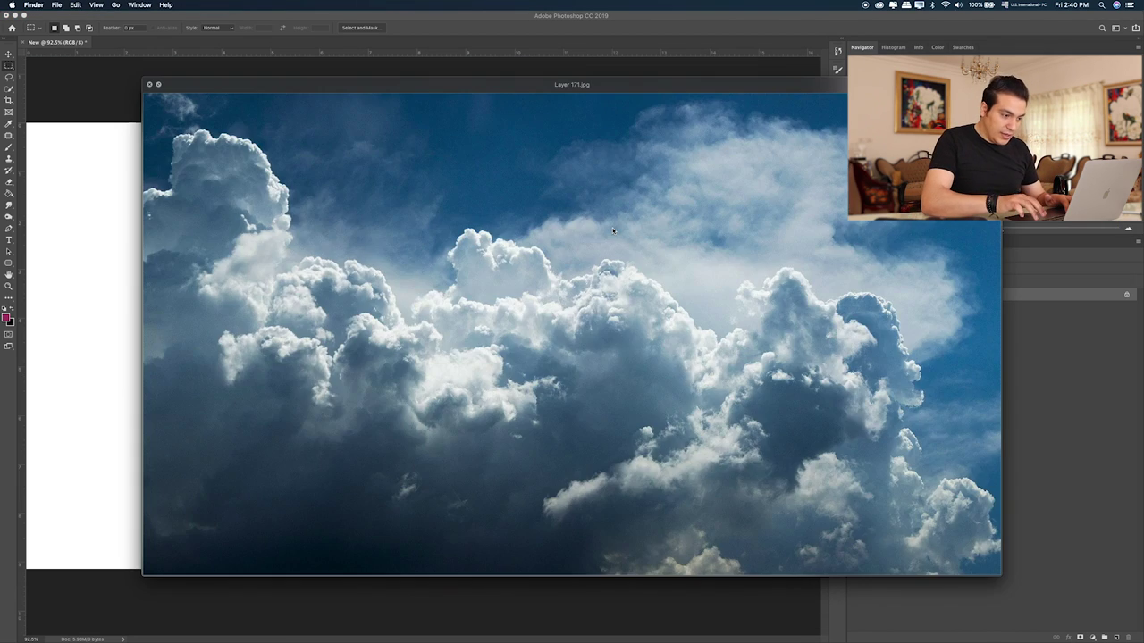
{"action": "key", "text": "Right"}
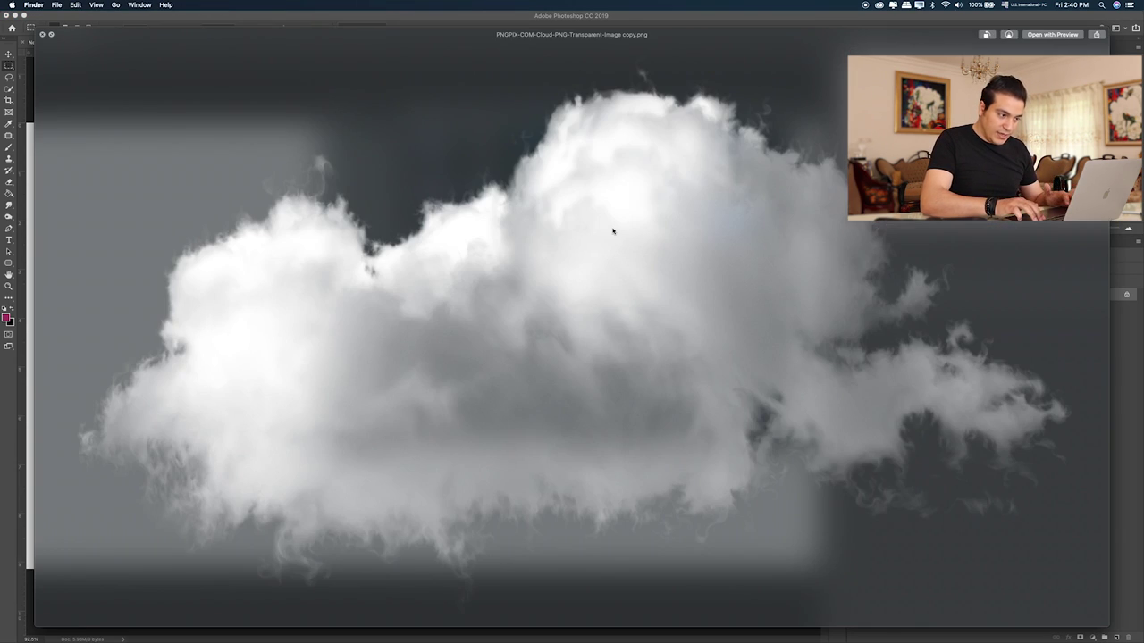
{"action": "key", "text": "Right"}
{"action": "key", "text": "Left"}
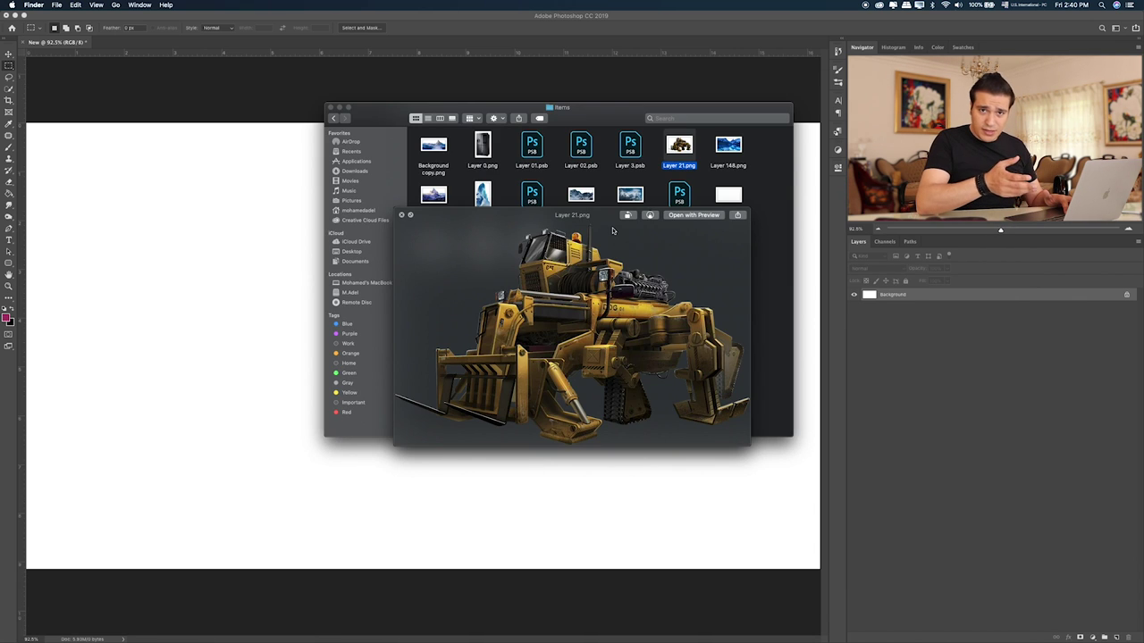
{"action": "key", "text": "space"}
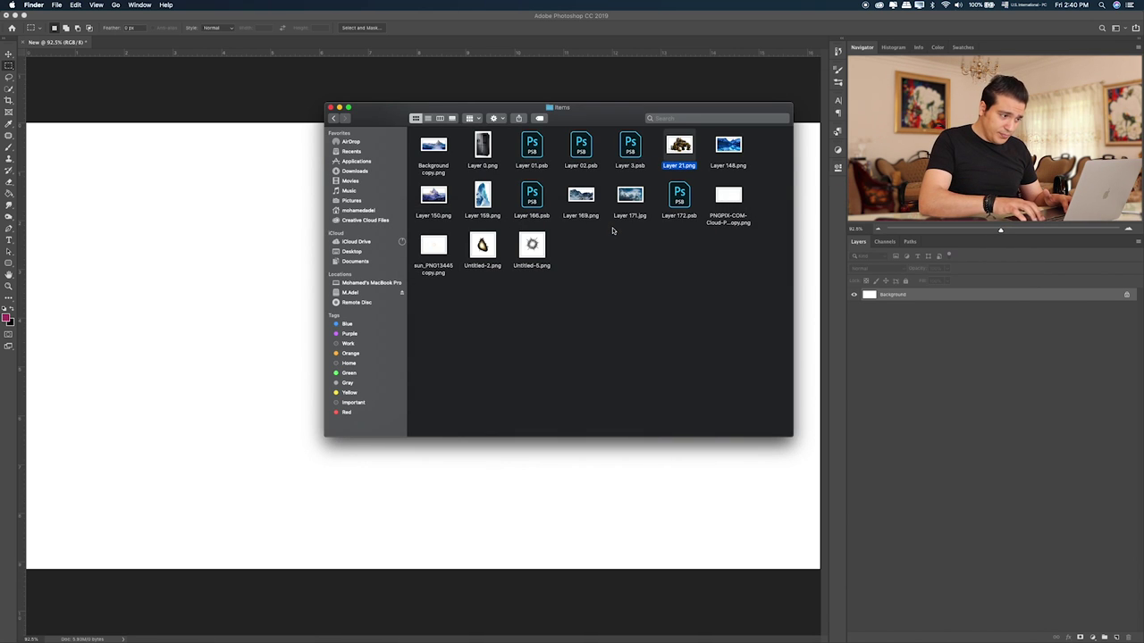
{"action": "key", "text": "Left"}
{"action": "key", "text": "Left"}
{"action": "key", "text": "Left"}
{"action": "key", "text": "Left"}
{"action": "key", "text": "space"}
{"action": "key", "text": "space"}
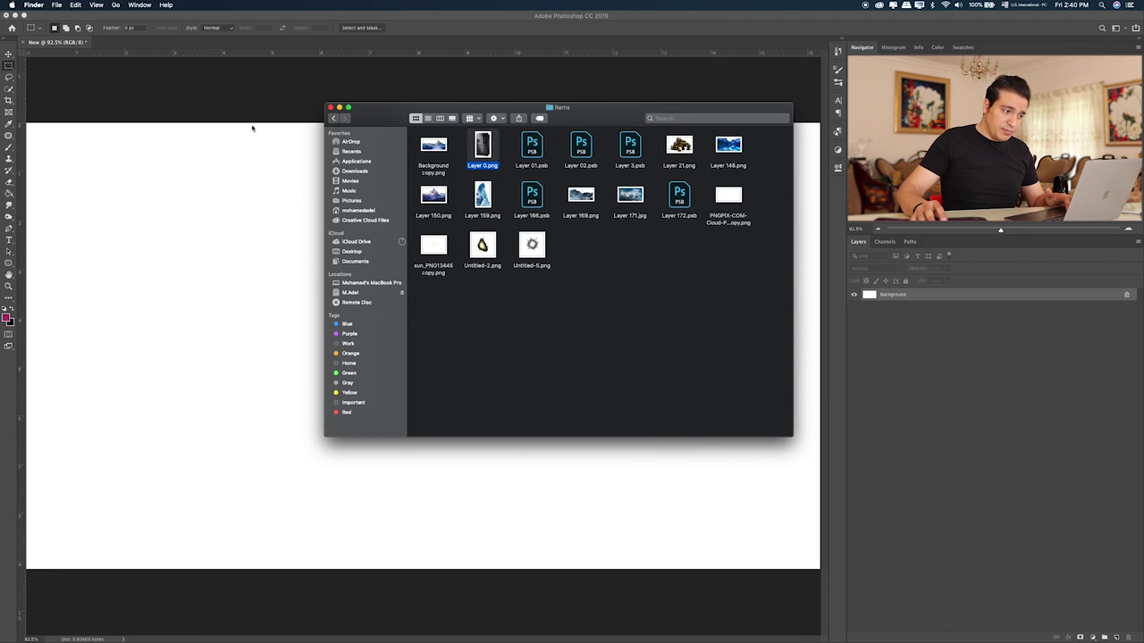
{"action": "key", "text": "super+Tab"}
- Place Layer 0.png on the canvas, scale it down, and move it near the centre
{"action": "left_click_drag", "start_coordinate": [480, 149], "coordinate": [240, 277]}
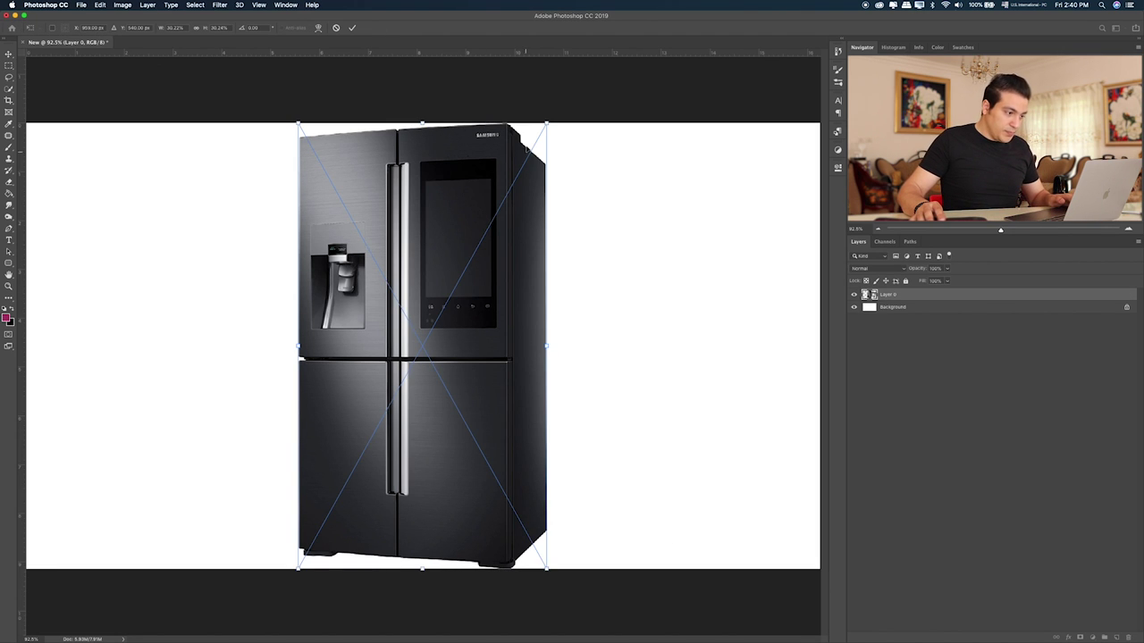
{"action": "left_click_drag", "start_coordinate": [547, 123], "coordinate": [496, 230]}
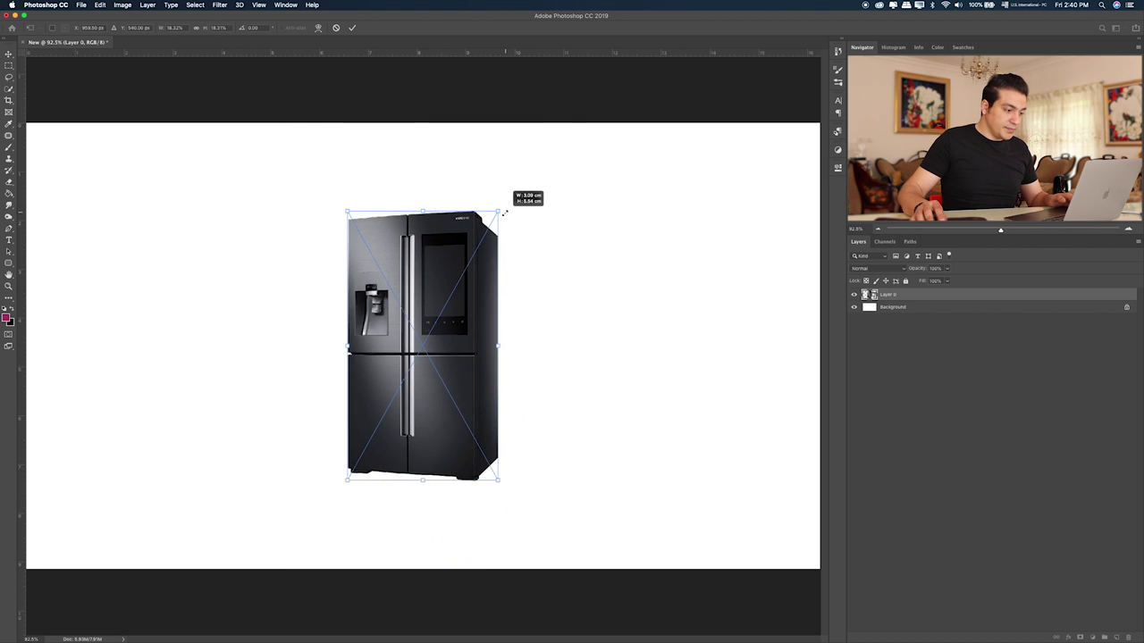
{"action": "key", "text": "Return"}
{"action": "key", "text": "m"}
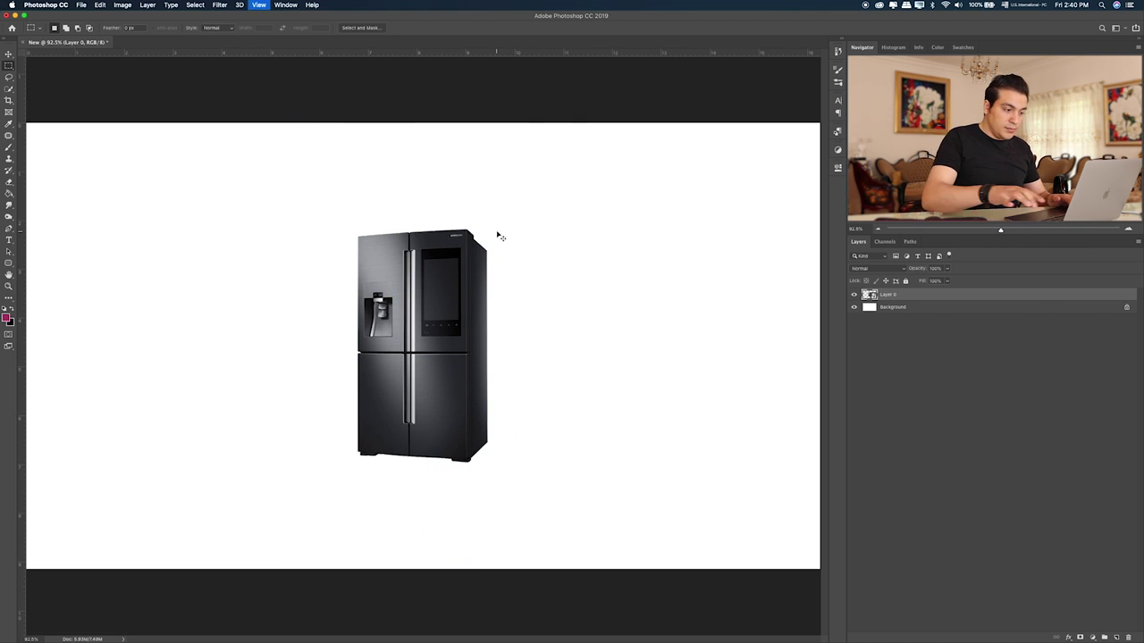
{"action": "key", "text": "v"}
{"action": "left_click_drag", "start_coordinate": [506, 319], "coordinate": [522, 326]}
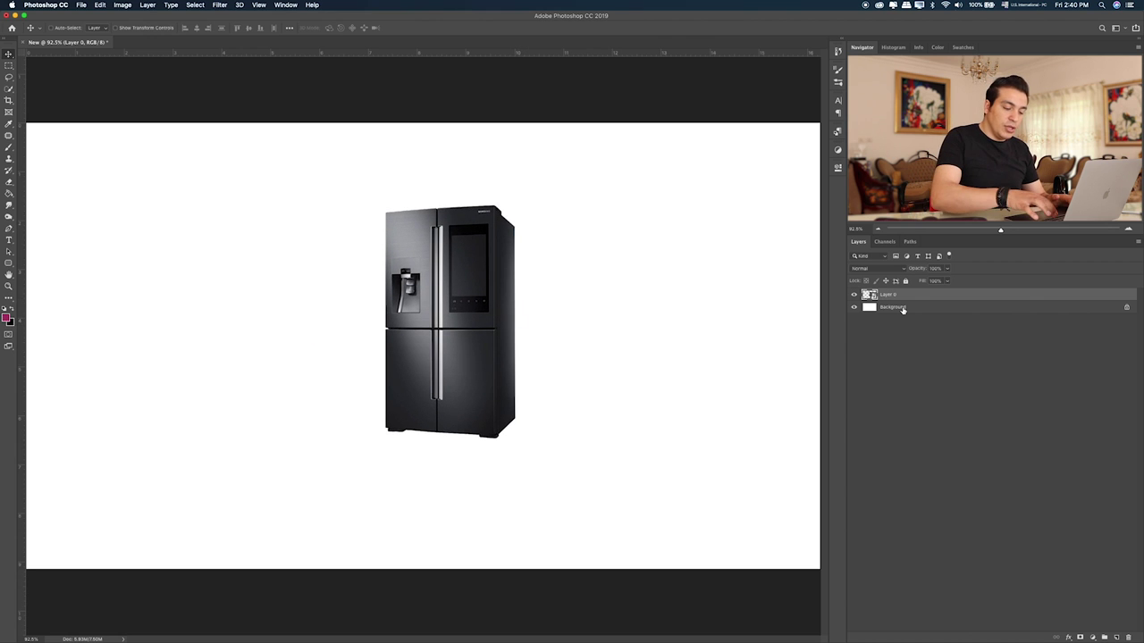
- Duplicate the fridge as Layer 0 copy and flip it beneath the original as a reflection
{"action": "key", "text": "super+j"}
{"action": "left_click_drag", "start_coordinate": [902, 310], "coordinate": [905, 317]}
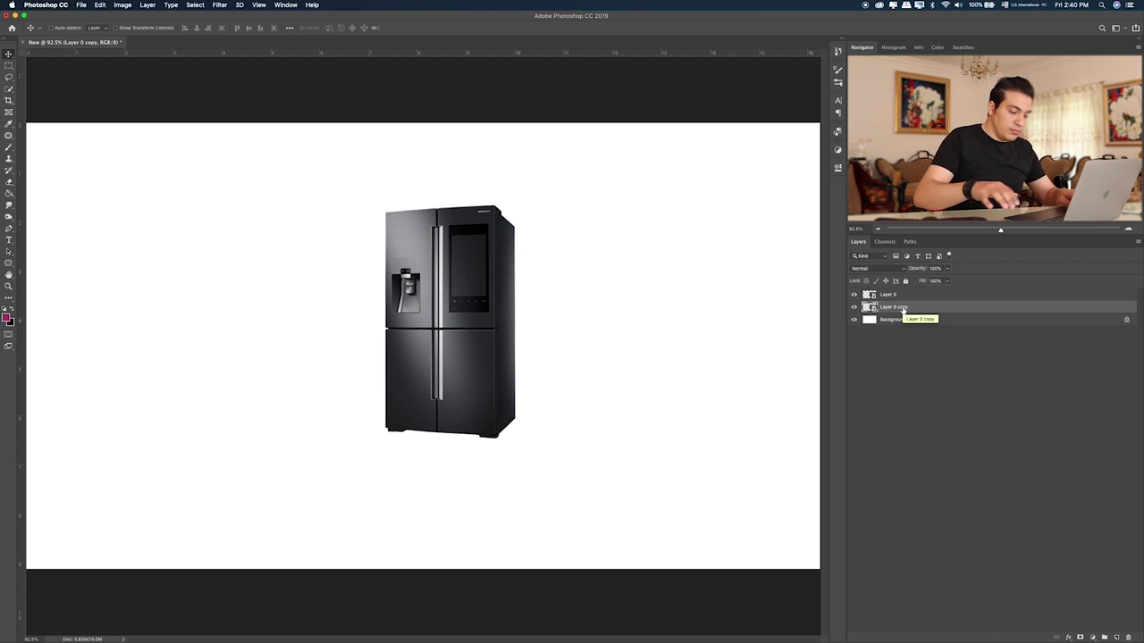
{"action": "key", "text": "super+t"}
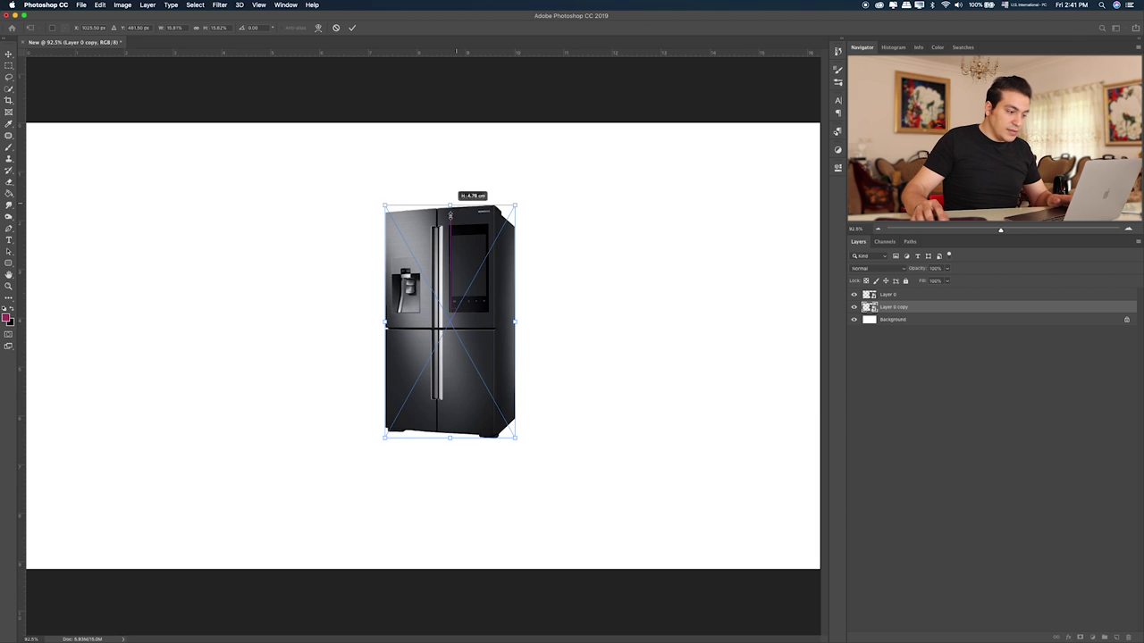
{"action": "left_click_drag", "start_coordinate": [450, 211], "coordinate": [513, 631]}
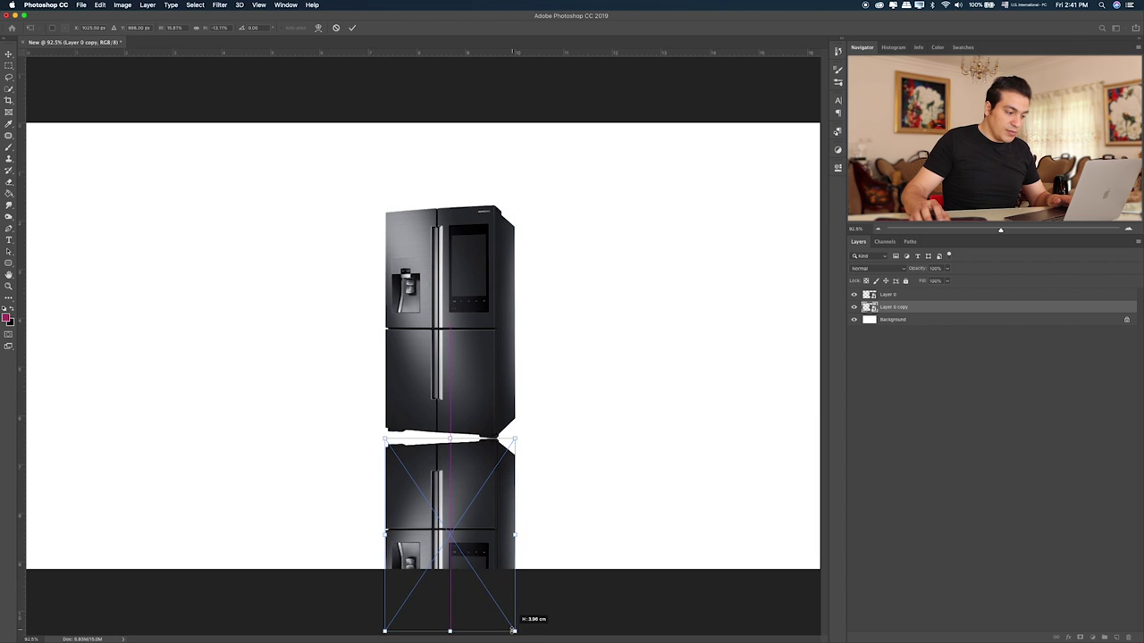
{"action": "key", "text": "Return"}
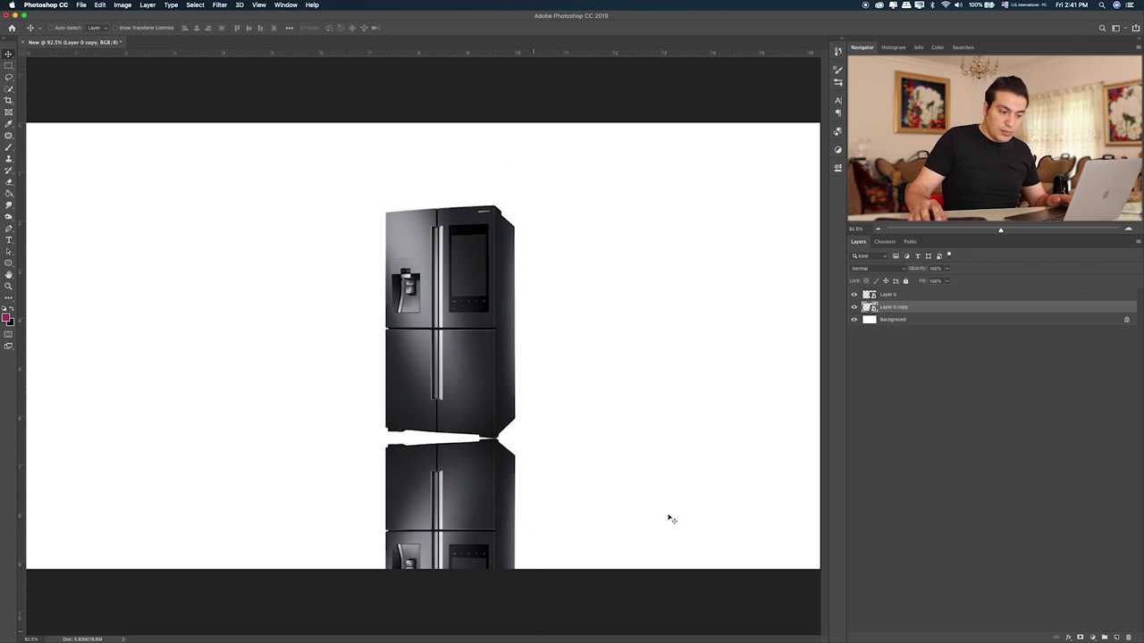
- Give Layer 0 copy a black Color Overlay layer style
{"action": "double_click", "coordinate": [1074, 311]}
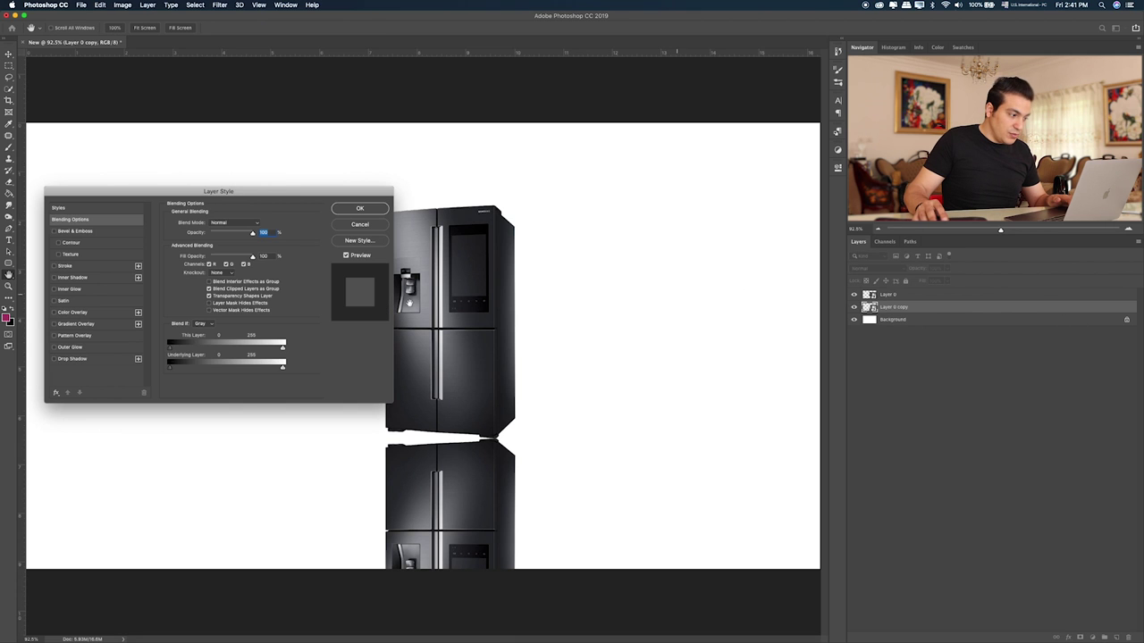
{"action": "left_click", "coordinate": [73, 312]}
{"action": "left_click", "coordinate": [256, 226]}
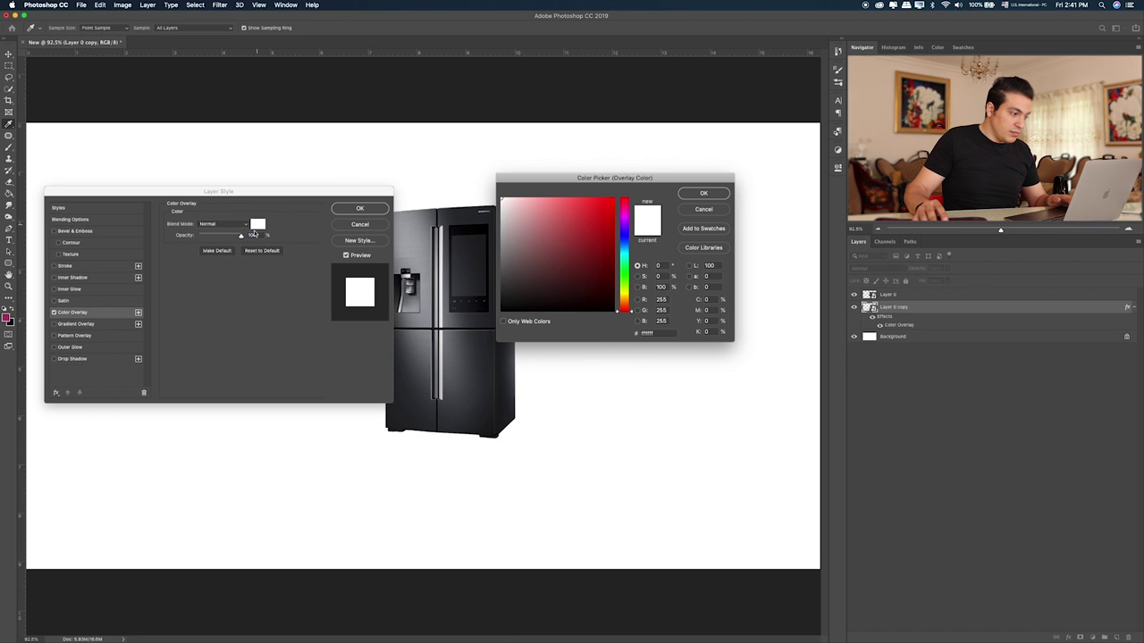
{"action": "left_click_drag", "start_coordinate": [537, 263], "coordinate": [501, 312]}
{"action": "left_click", "coordinate": [706, 194]}
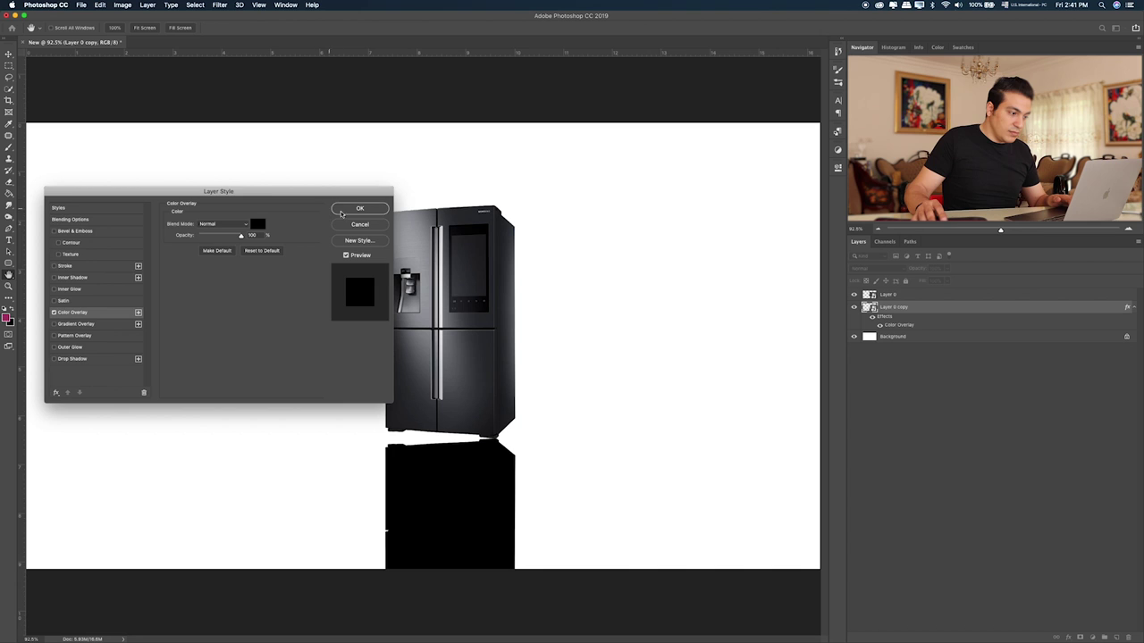
{"action": "left_click", "coordinate": [351, 210]}
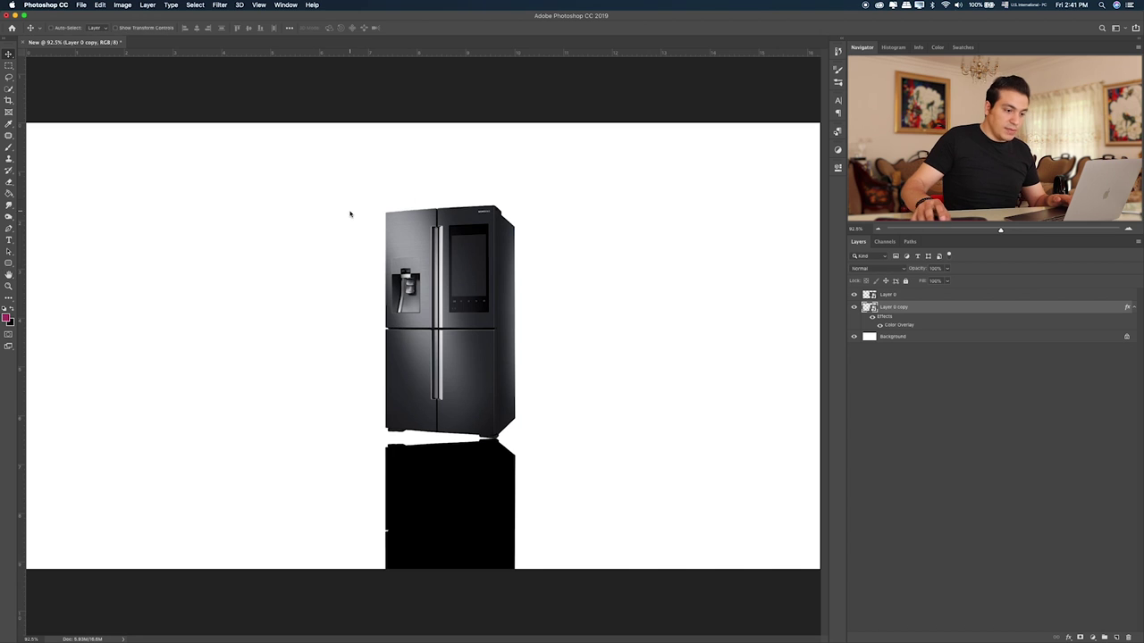
- Convert the reflection to a smart object and stretch its top edge up to the fridge
{"action": "right_click", "coordinate": [977, 307]}
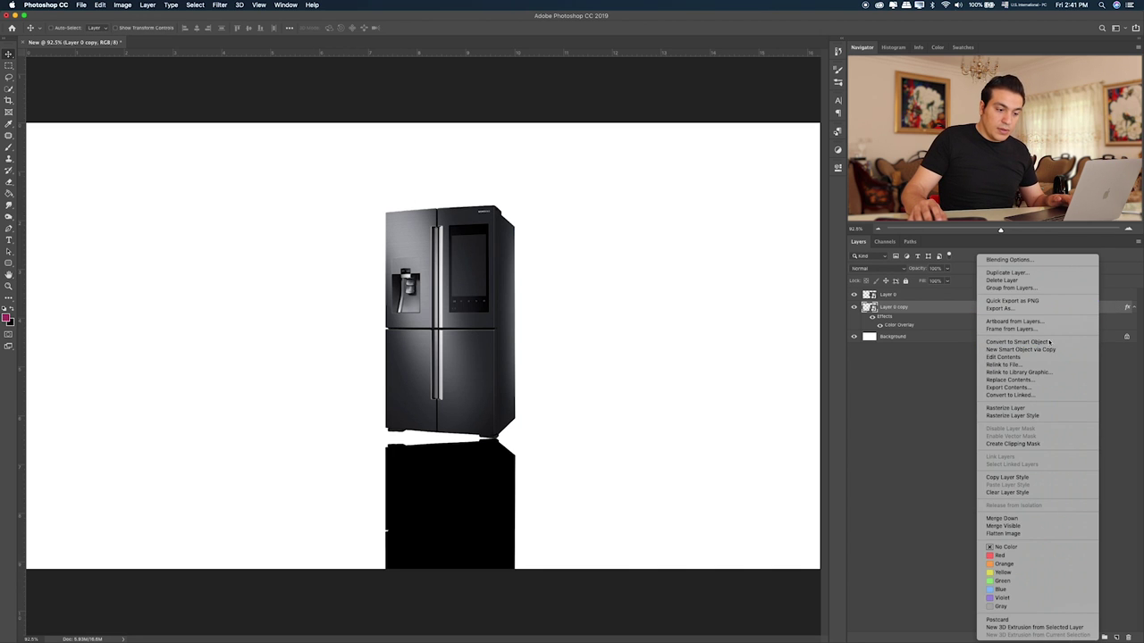
{"action": "left_click", "coordinate": [1047, 343]}
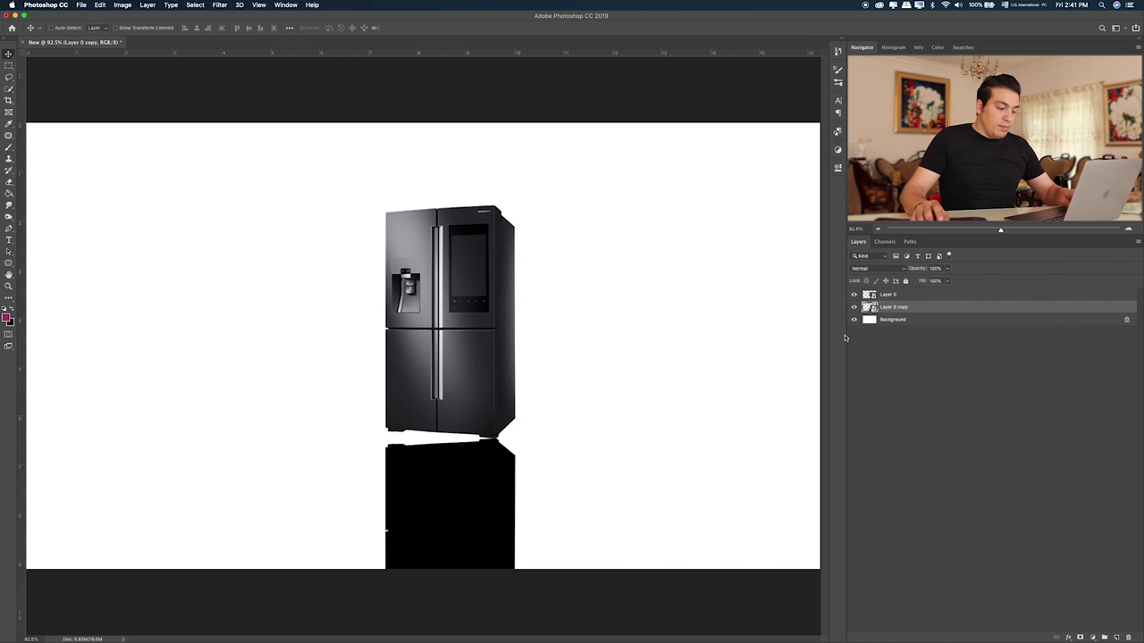
{"action": "key", "text": "ctrl+t"}
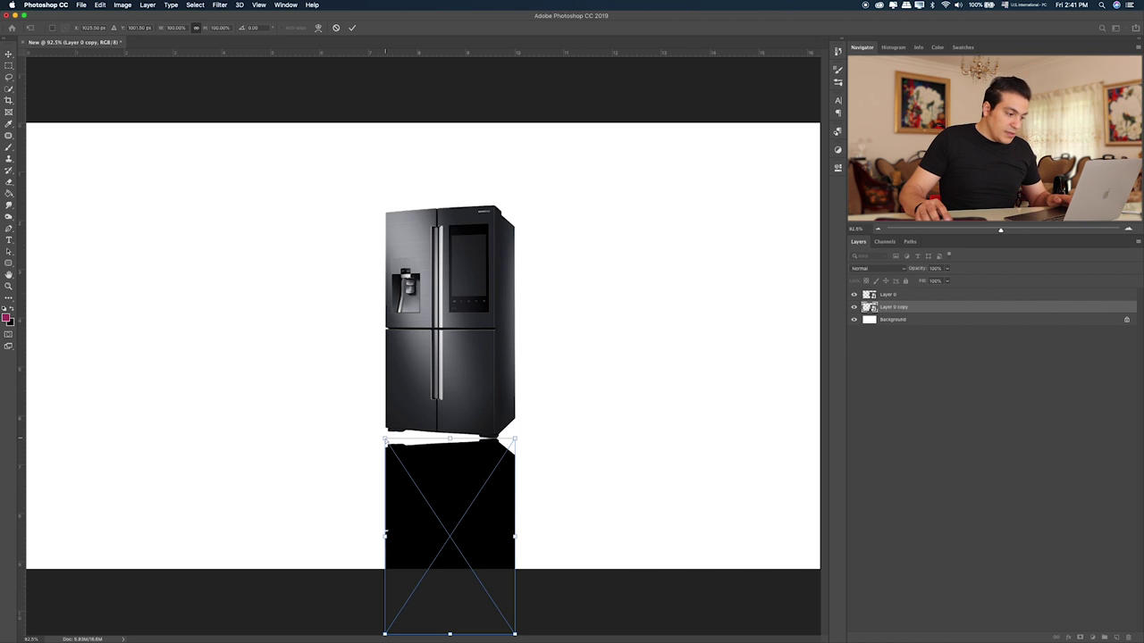
{"action": "left_click_drag", "start_coordinate": [385, 439], "coordinate": [386, 426]}
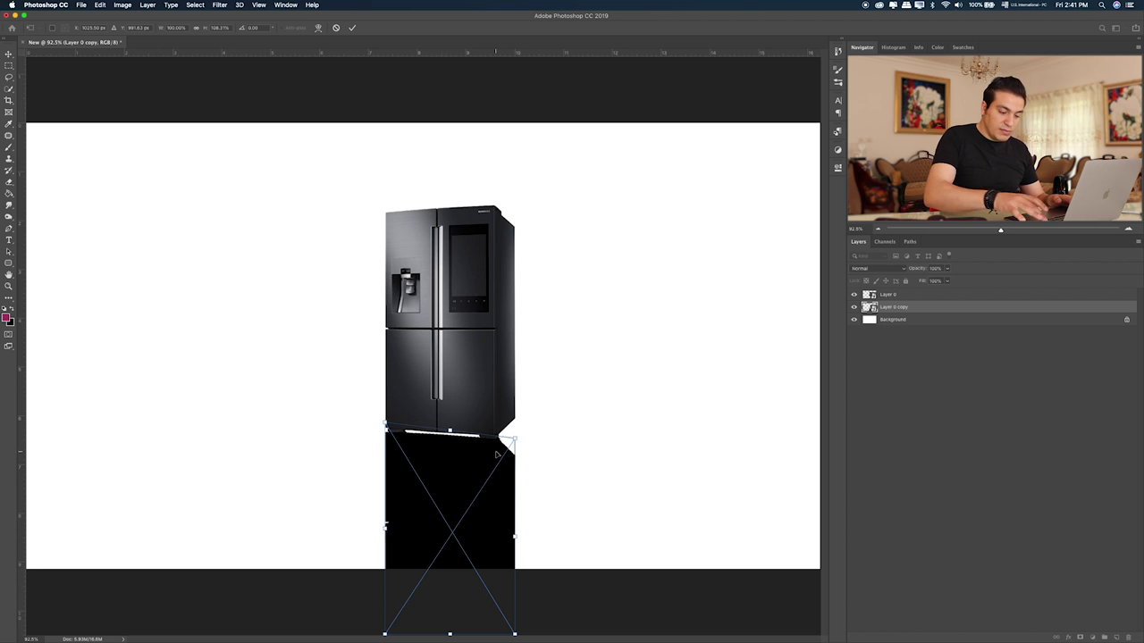
{"action": "key", "text": "Return"}
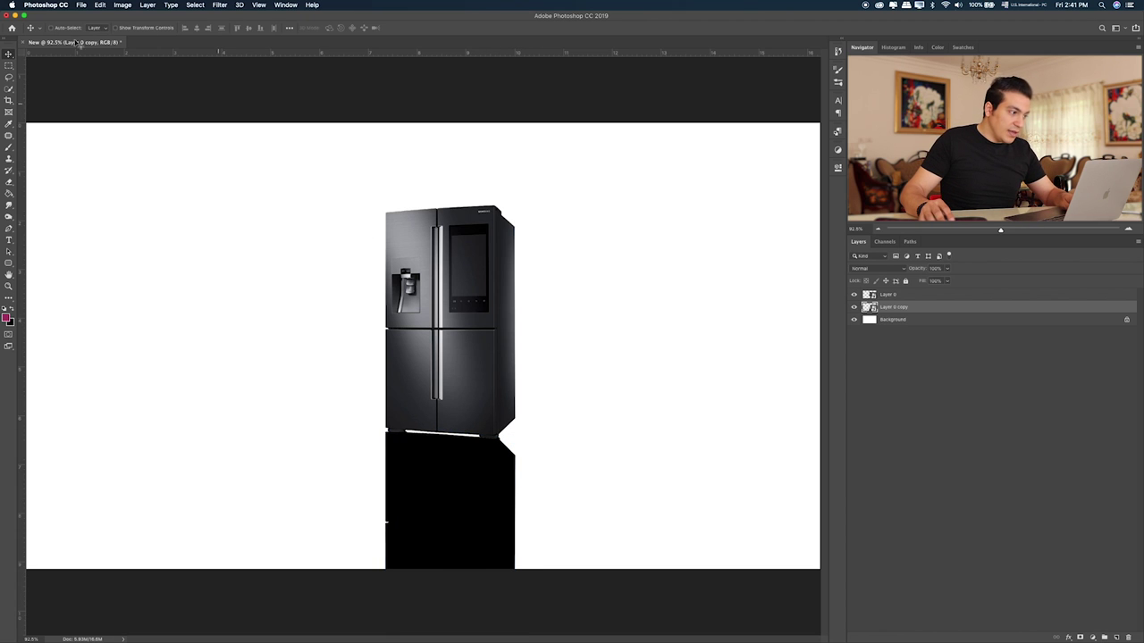
- Puppet Warp the reflection, lifting its top-right pin up against the fridge's base
{"action": "left_click", "coordinate": [100, 5]}
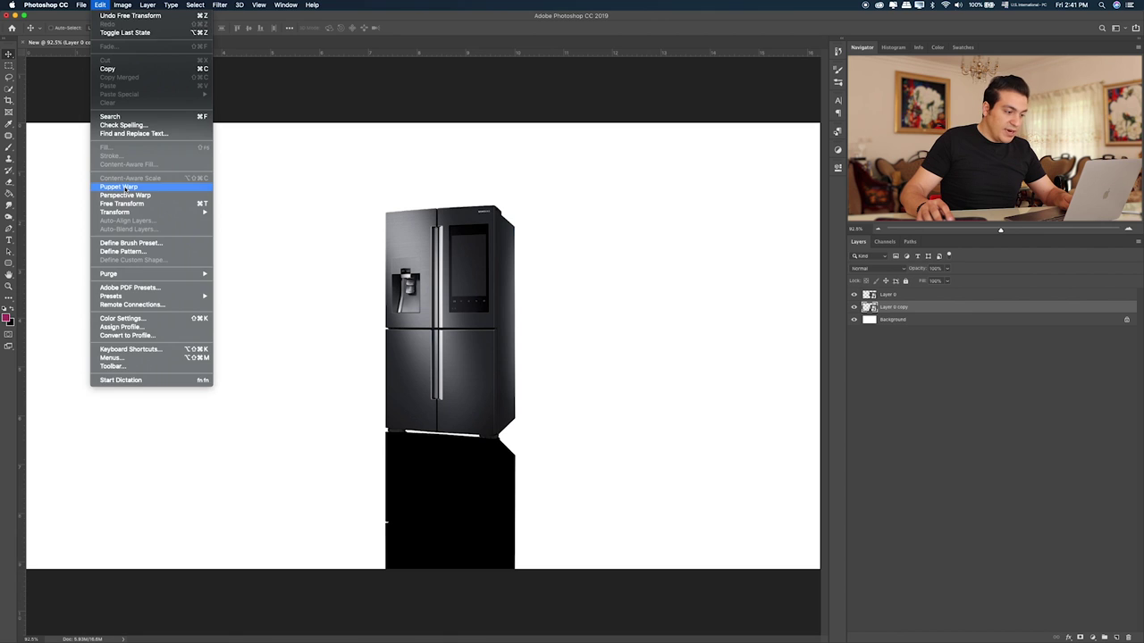
{"action": "left_click", "coordinate": [115, 188]}
{"action": "left_click", "coordinate": [101, 4]}
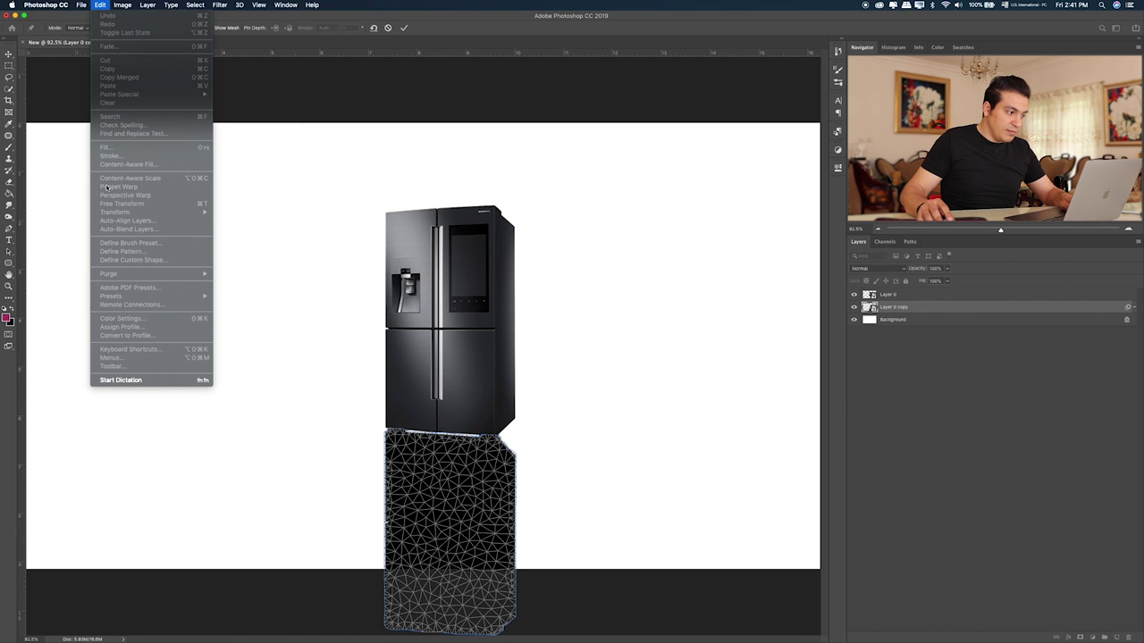
{"action": "left_click", "coordinate": [324, 205]}
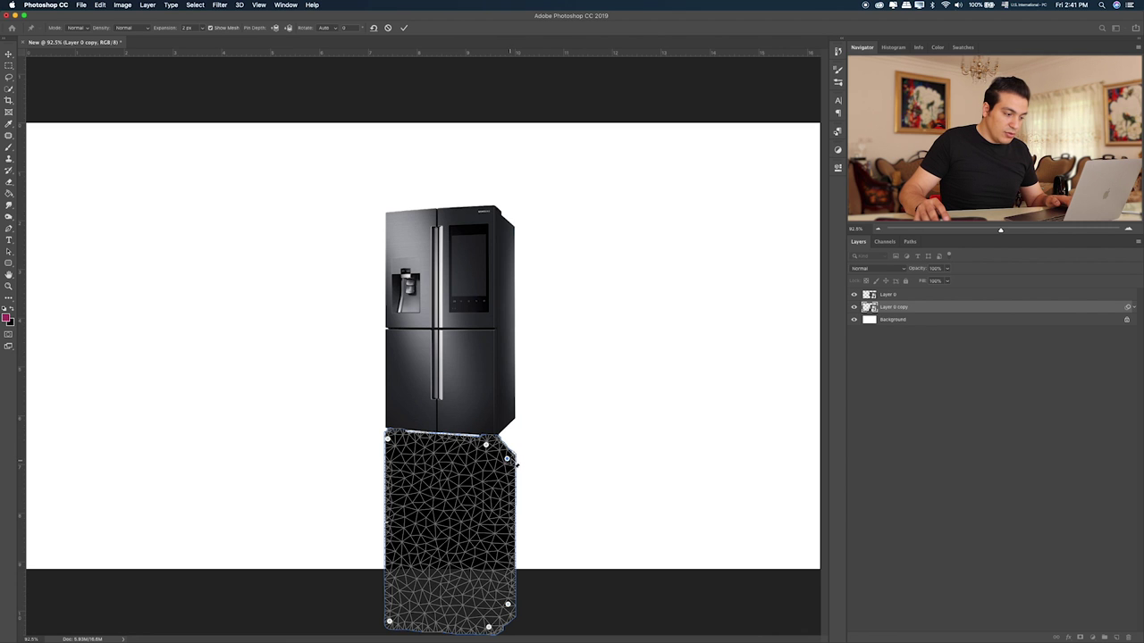
{"action": "left_click_drag", "start_coordinate": [507, 459], "coordinate": [506, 432]}
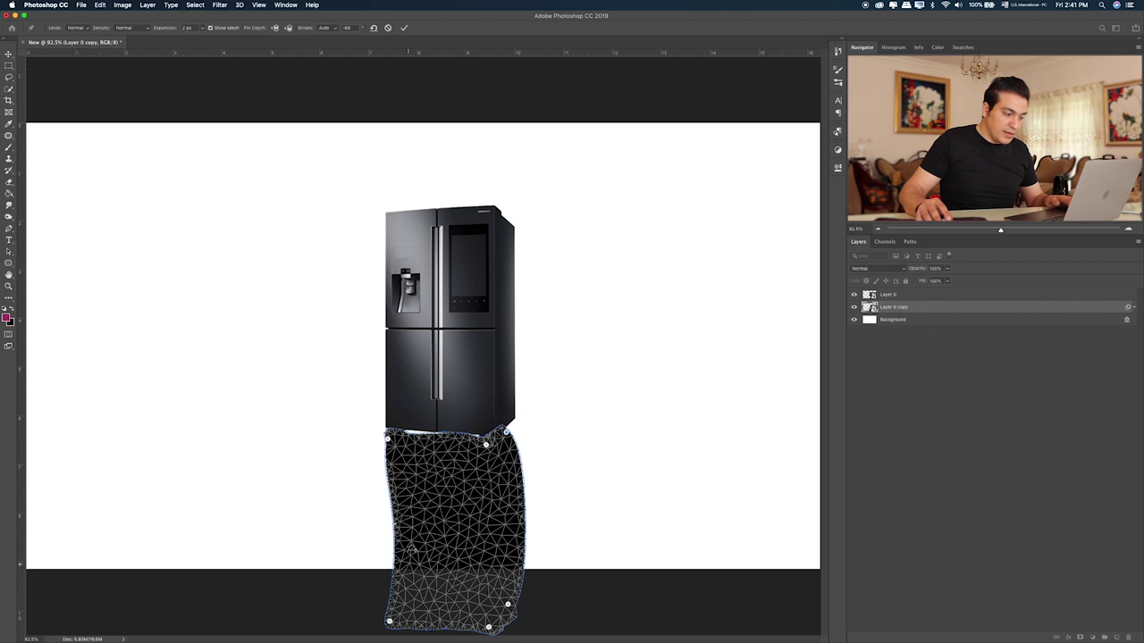
{"action": "key", "text": "ctrl+z"}
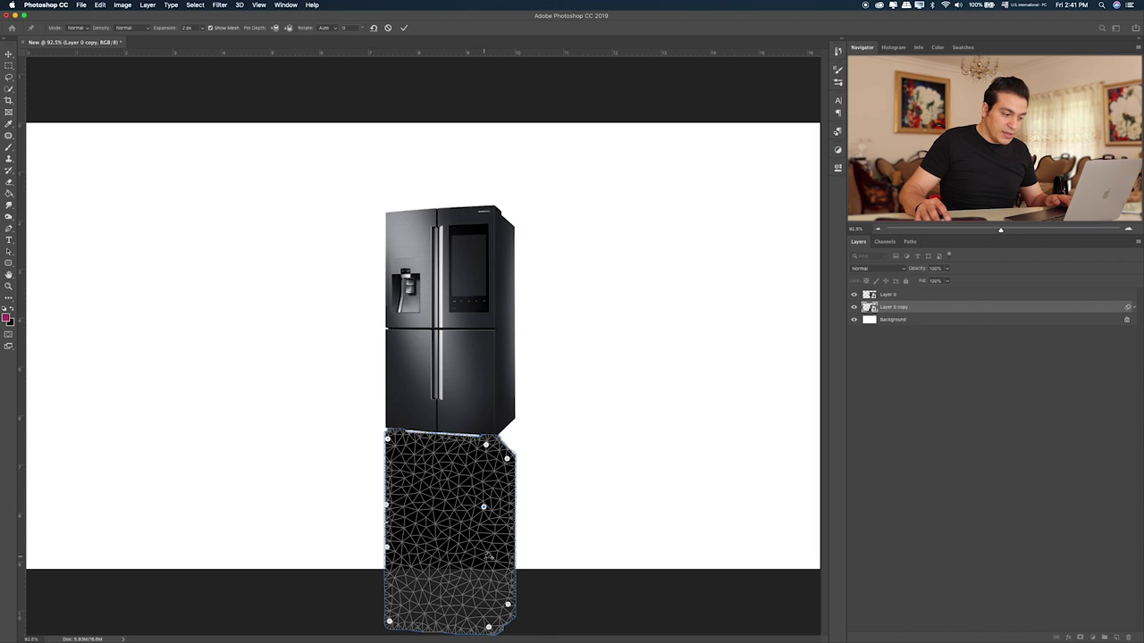
{"action": "left_click_drag", "start_coordinate": [507, 458], "coordinate": [508, 420]}
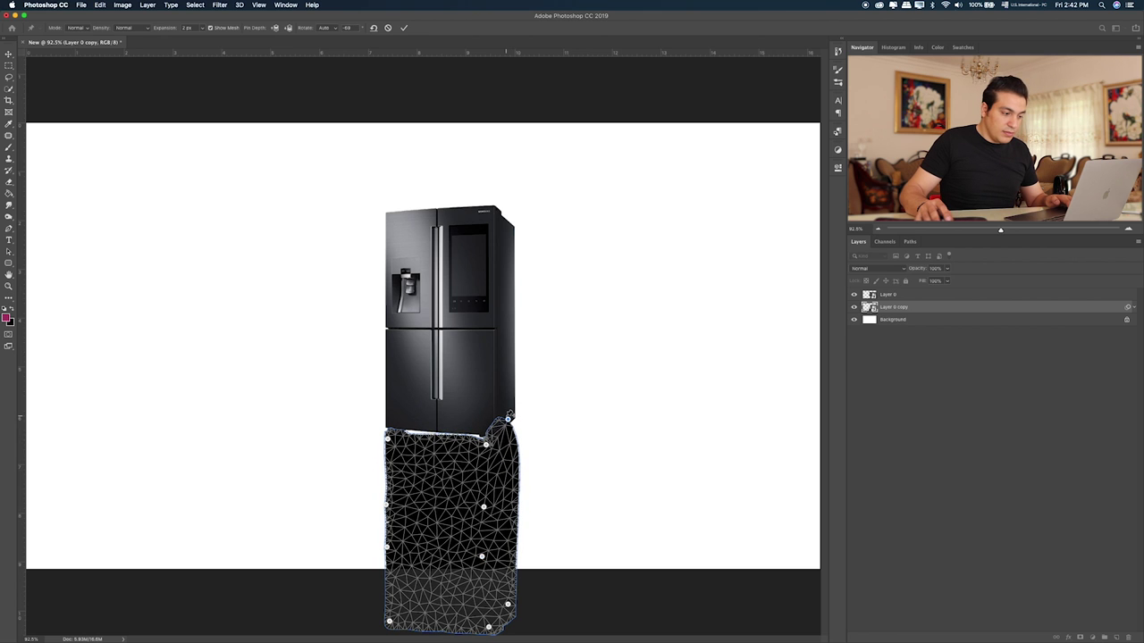
{"action": "key", "text": "ctrl+z"}
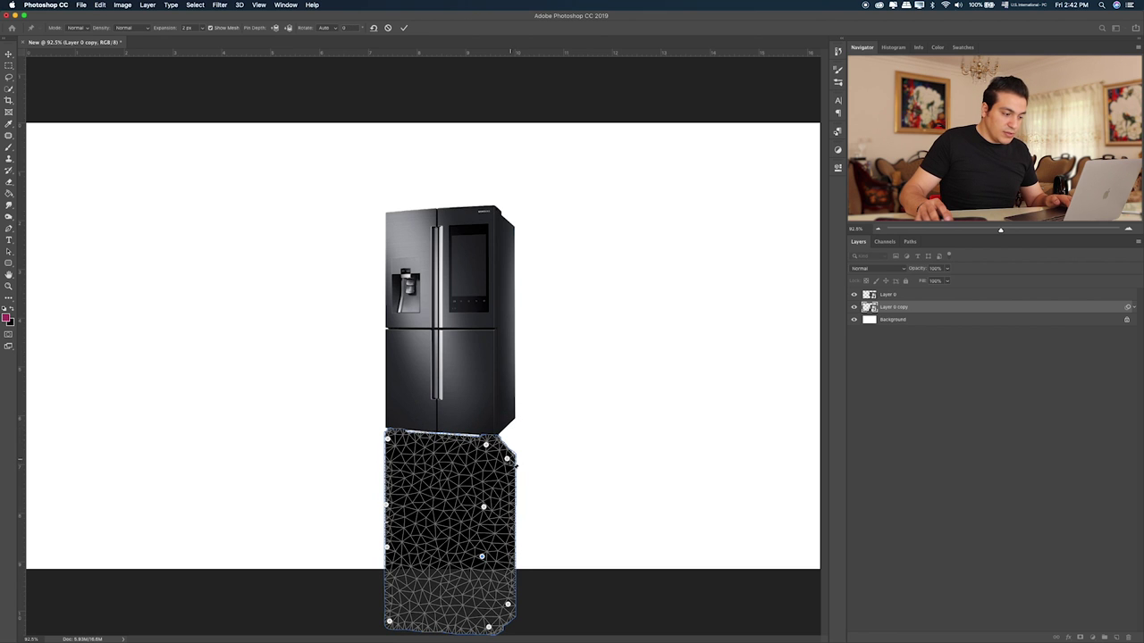
{"action": "left_click_drag", "start_coordinate": [506, 455], "coordinate": [505, 414]}
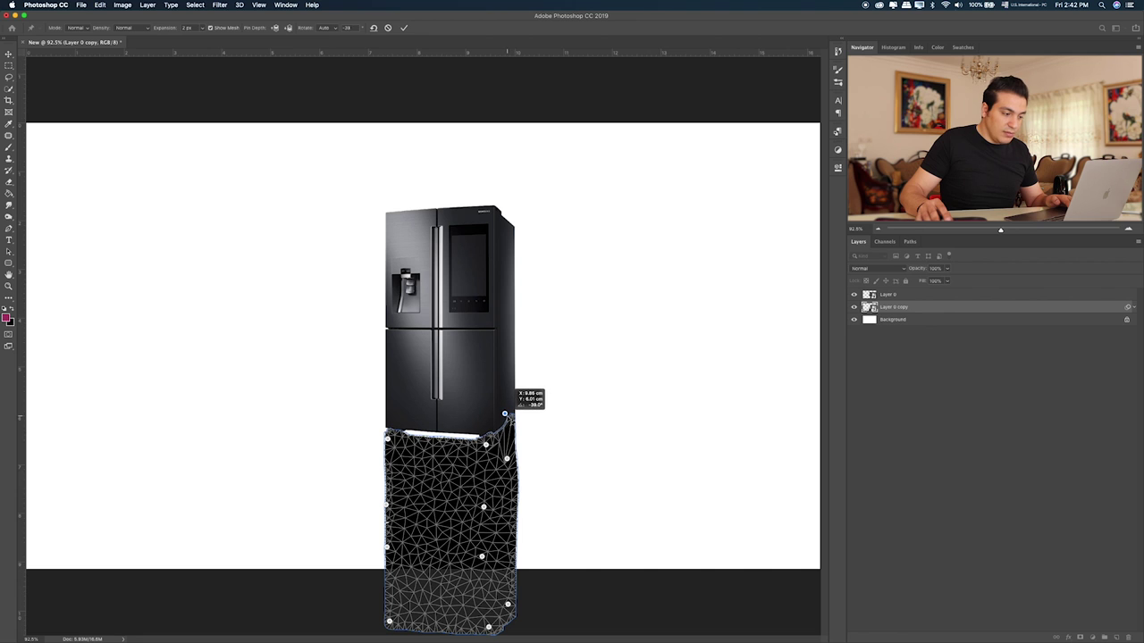
{"action": "key", "text": "Return"}
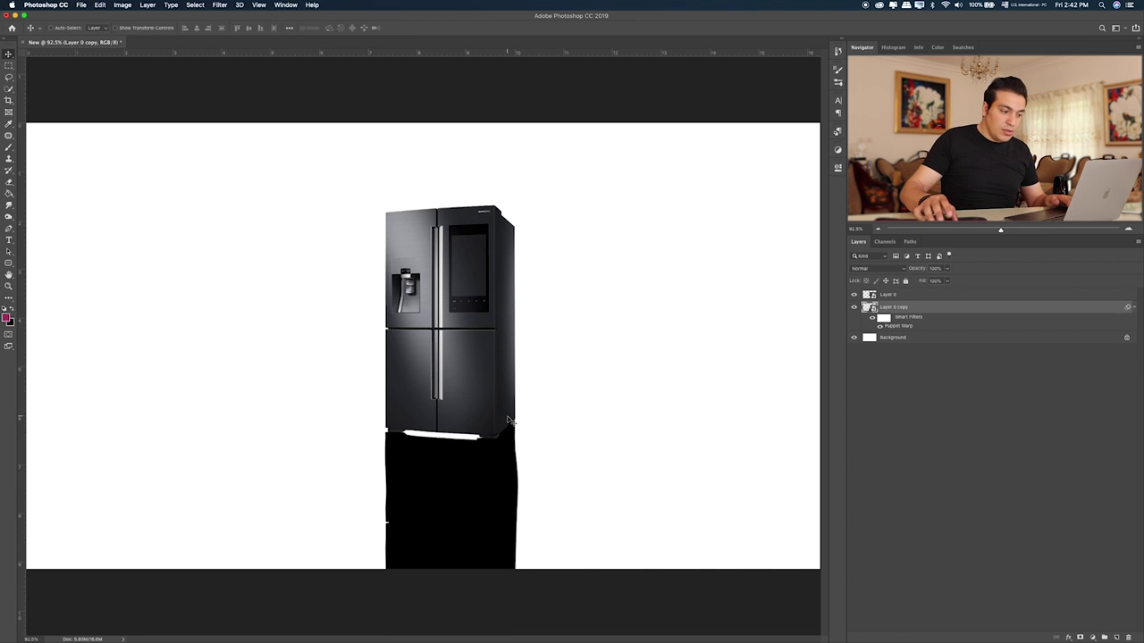
- Rasterize the reflection layer and lower its opacity to 60%
{"action": "right_click", "coordinate": [974, 308]}
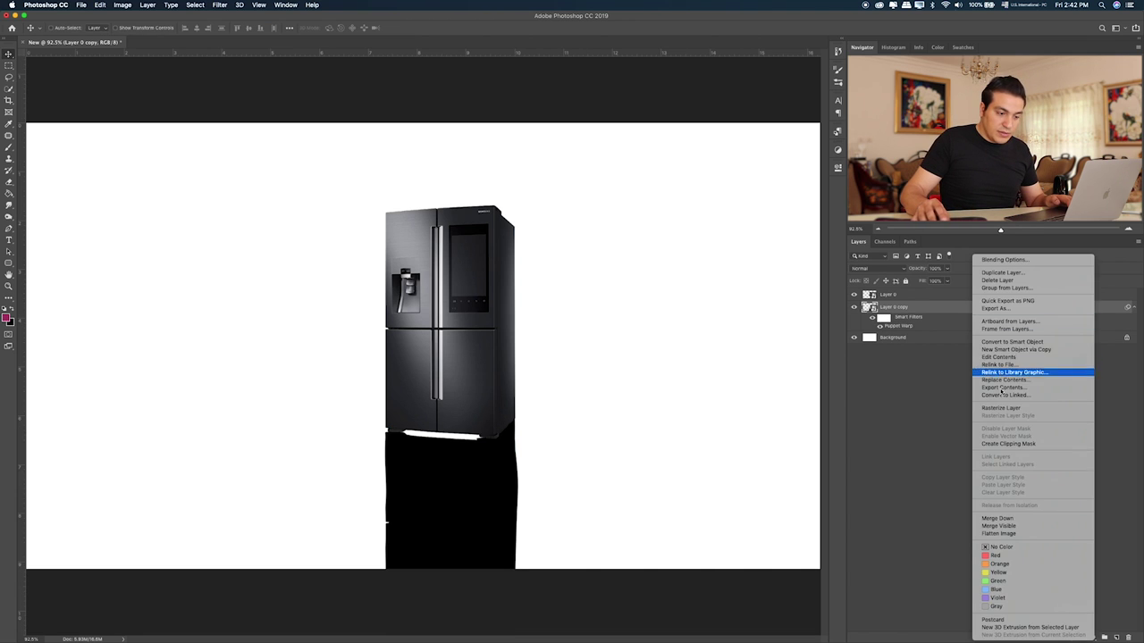
{"action": "left_click", "coordinate": [1001, 408]}
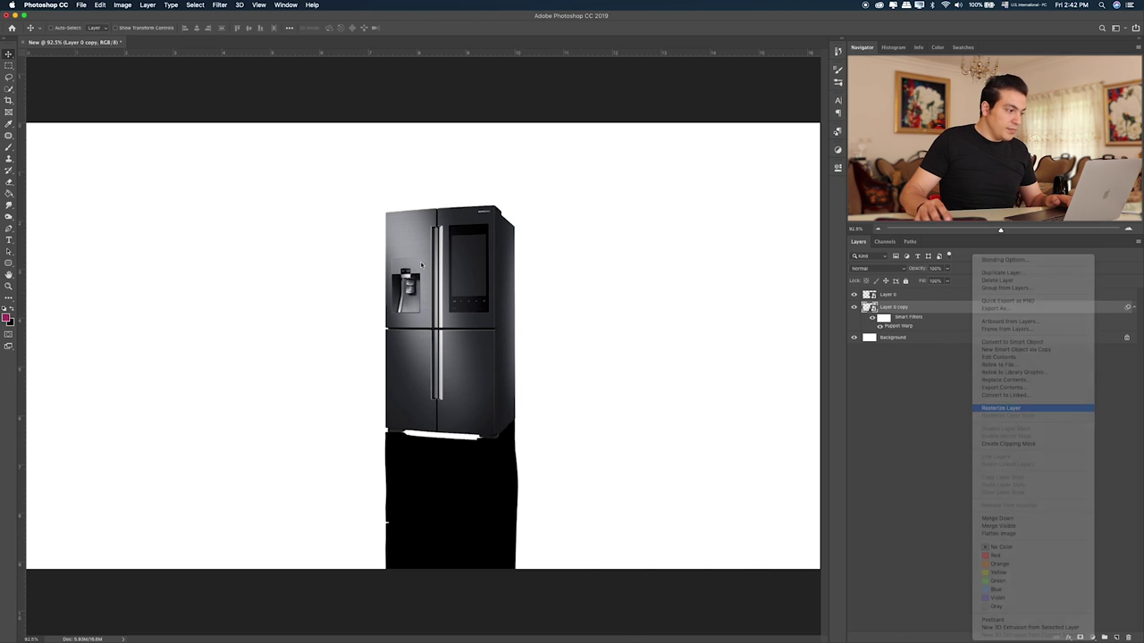
{"action": "left_click", "coordinate": [9, 206]}
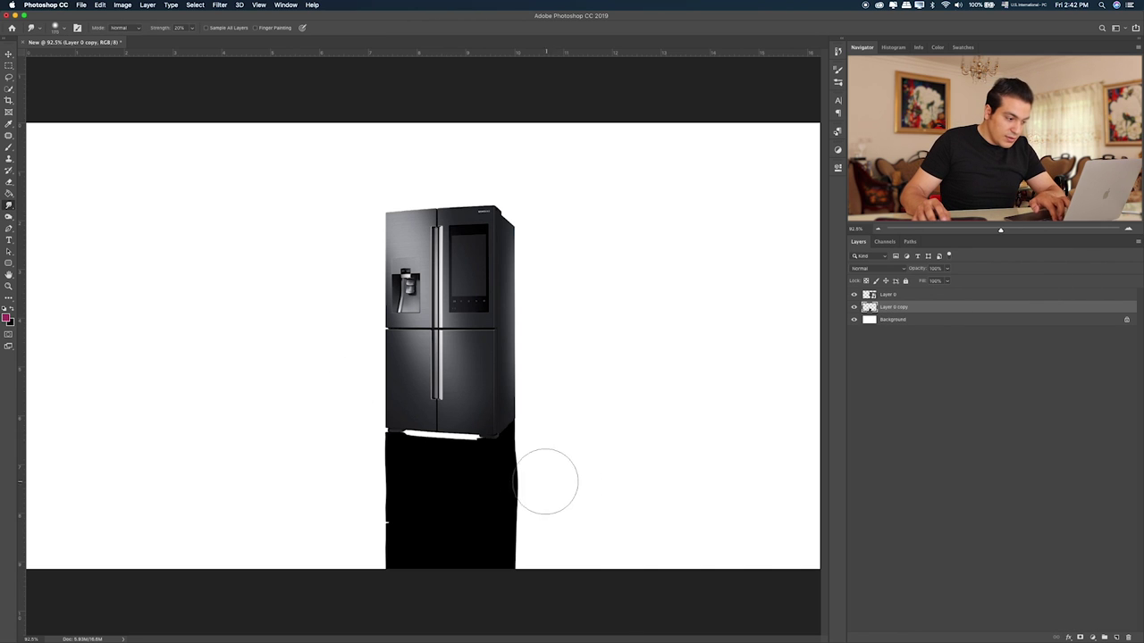
{"action": "key", "text": "bracketleft"}
{"action": "key", "text": "bracketleft"}
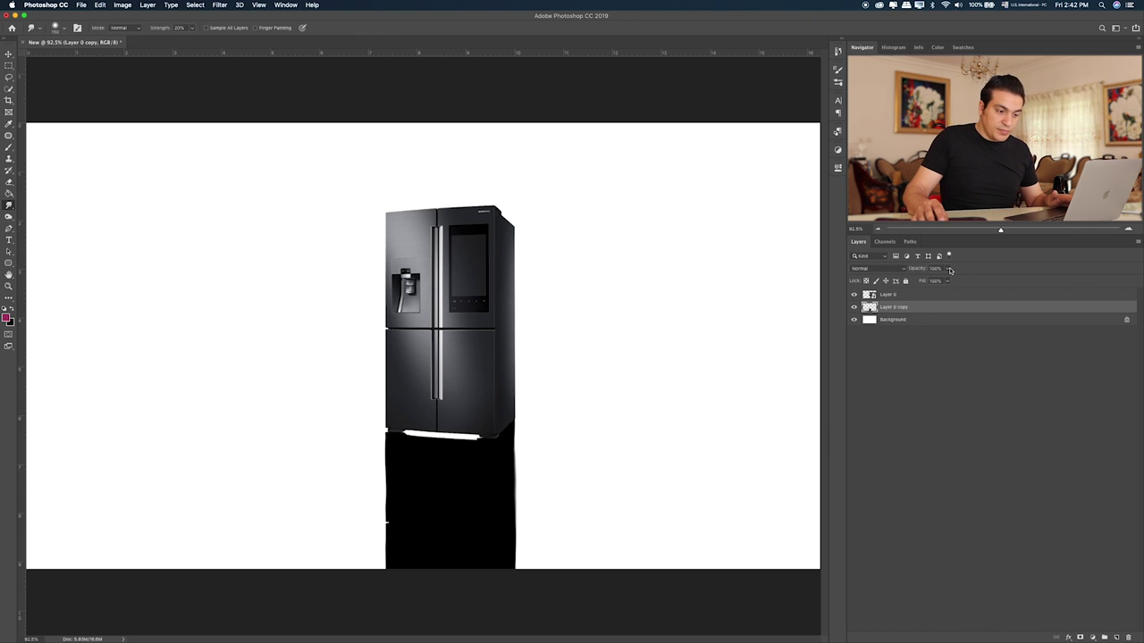
{"action": "left_click_drag", "start_coordinate": [935, 281], "coordinate": [932, 281]}
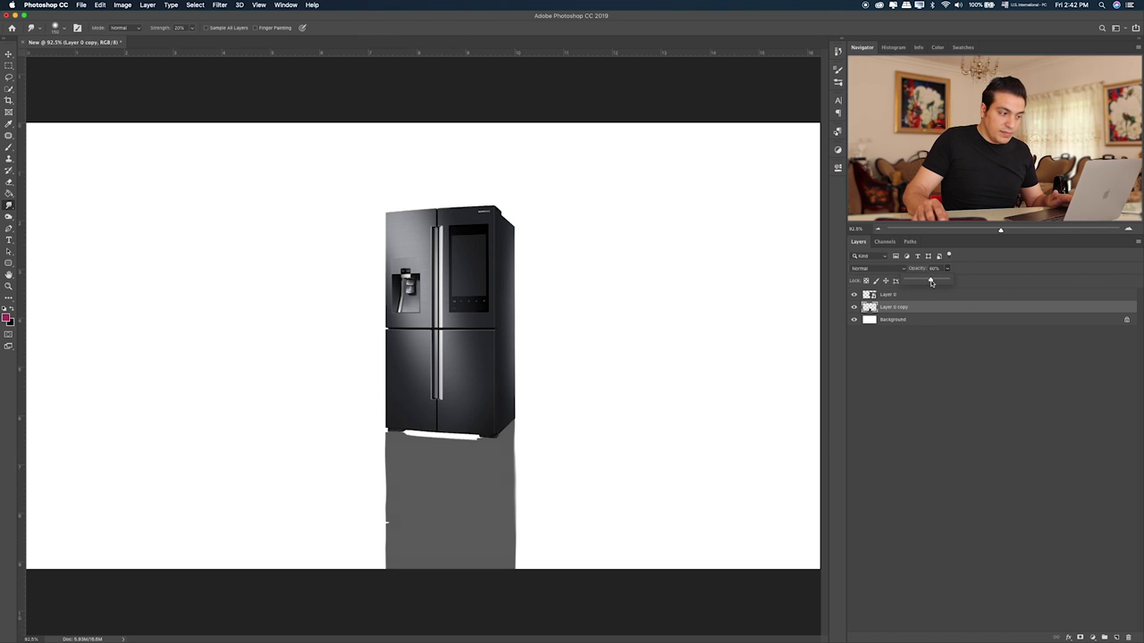
- Apply a Gaussian Blur with a 2.3-pixel radius to the reflection
{"action": "left_click", "coordinate": [223, 5]}
{"action": "mouse_move", "coordinate": [224, 110]}
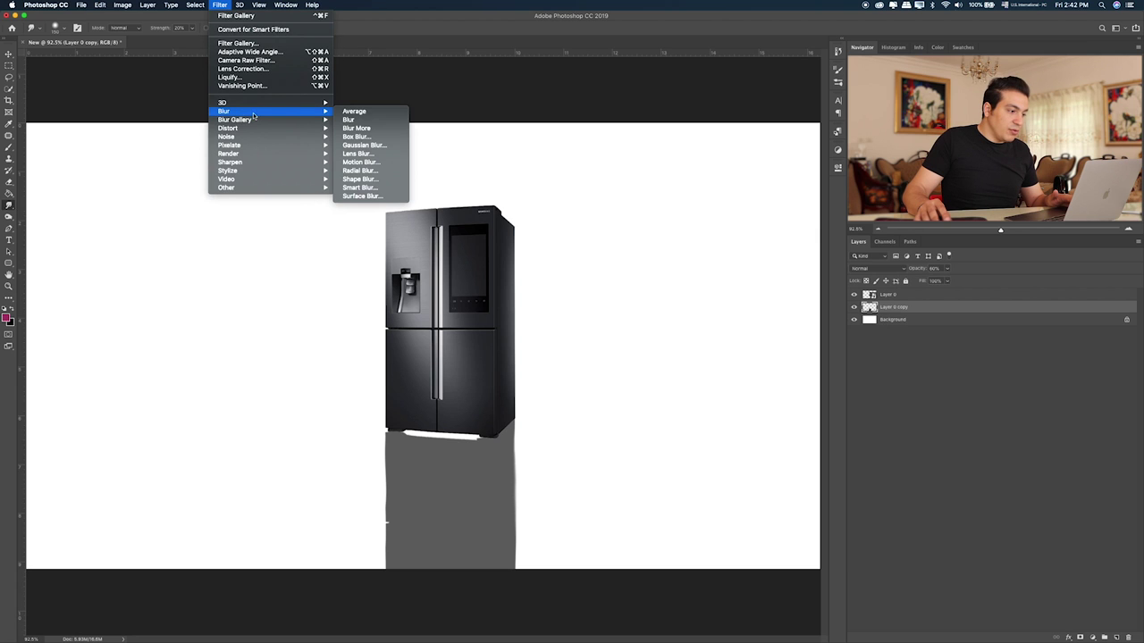
{"action": "left_click", "coordinate": [372, 145]}
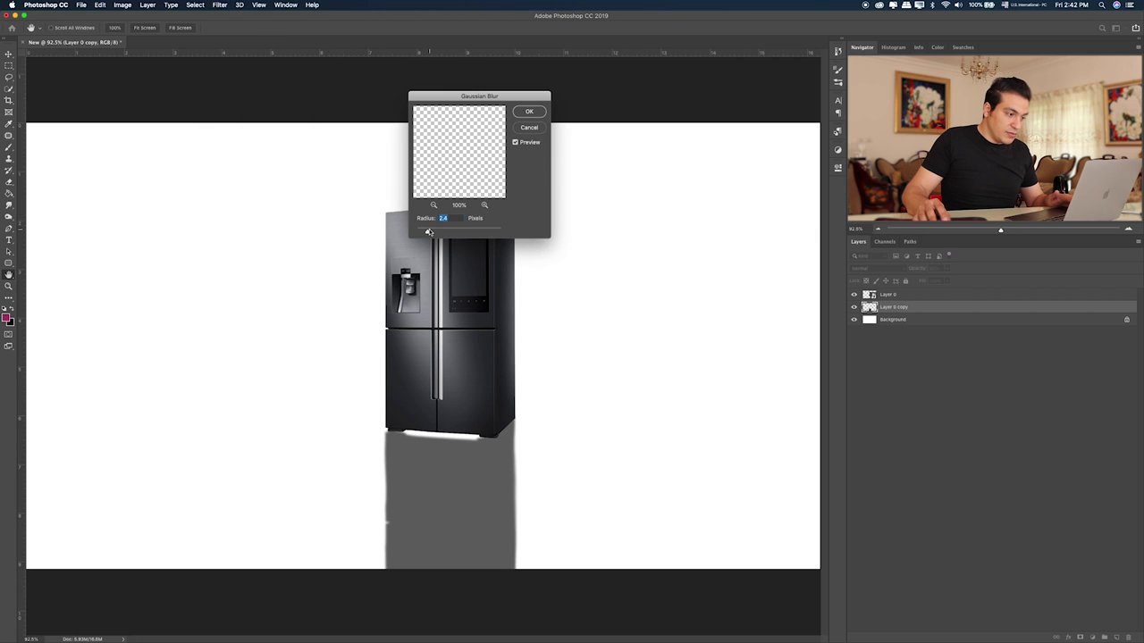
{"action": "left_click_drag", "start_coordinate": [425, 233], "coordinate": [427, 234]}
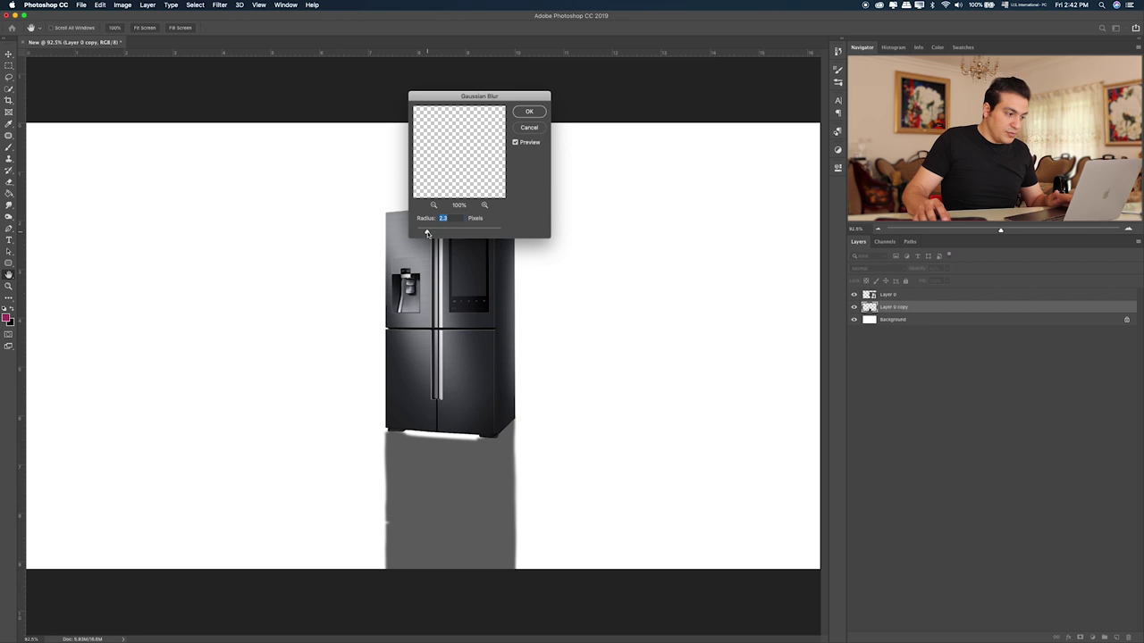
{"action": "left_click", "coordinate": [529, 111]}
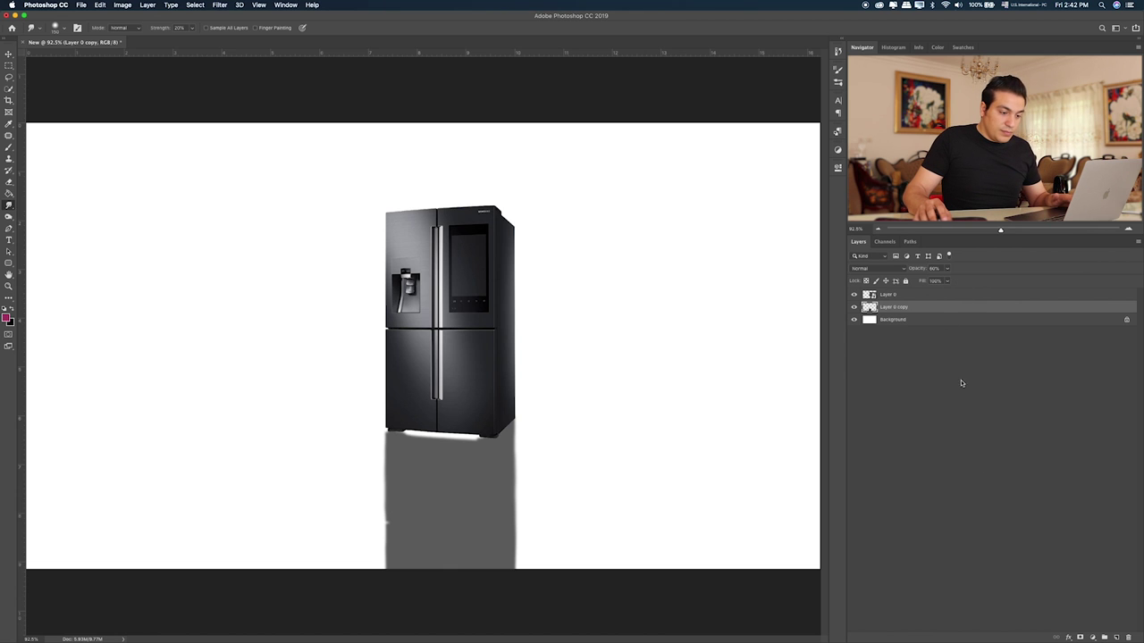
- Erase across the lower reflection with a resized Eraser so it fades toward white
{"action": "key", "text": "e"}
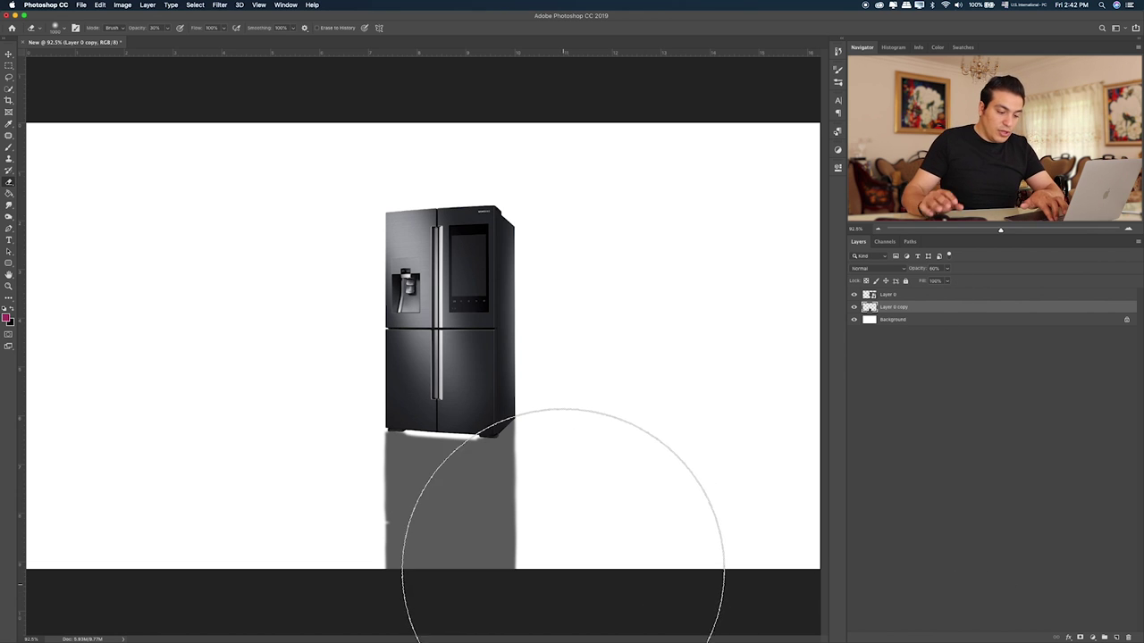
{"action": "key", "text": "bracketleft"}
{"action": "key", "text": "bracketleft"}
{"action": "key", "text": "bracketleft"}
{"action": "key", "text": "bracketleft"}
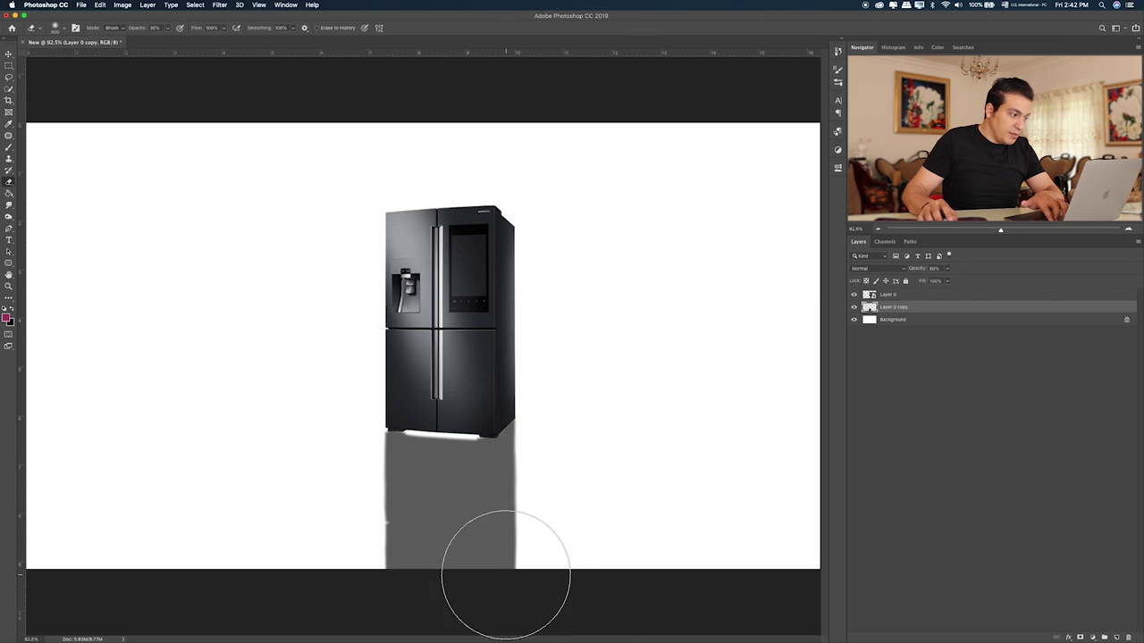
{"action": "key", "text": "bracketleft"}
{"action": "key", "text": "bracketleft"}
{"action": "key", "text": "bracketright"}
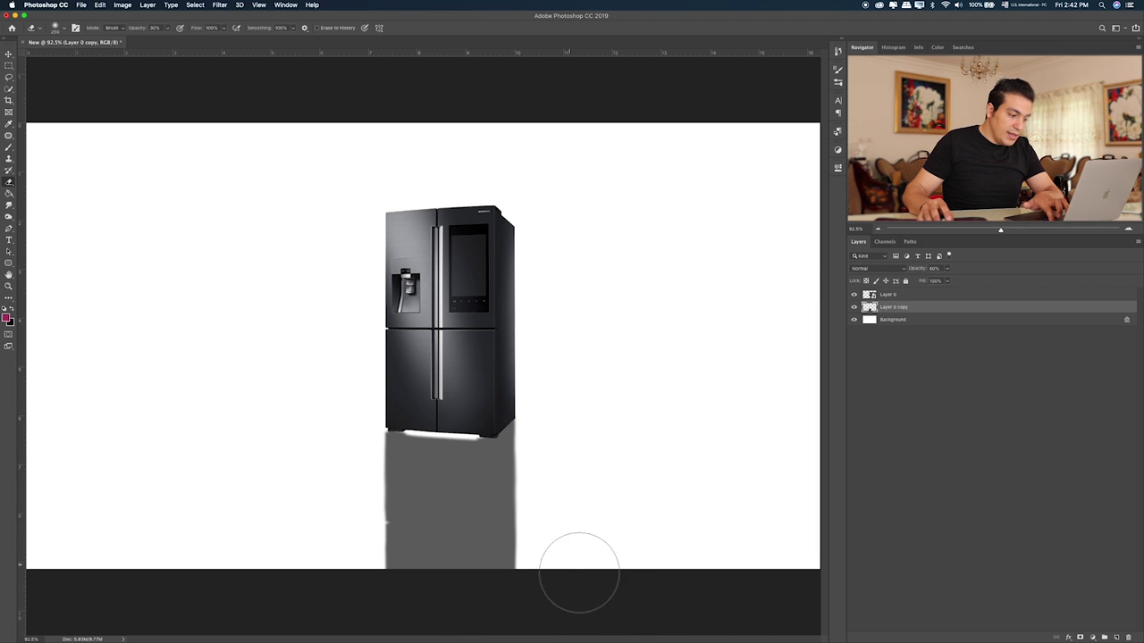
{"action": "key", "text": "bracketright"}
{"action": "key", "text": "bracketright"}
{"action": "left_click_drag", "start_coordinate": [577, 566], "coordinate": [337, 575]}
{"action": "mouse_move", "coordinate": [173, 580]}
{"action": "left_mouse_down"}
{"action": "mouse_move", "coordinate": [679, 577]}
{"action": "mouse_move", "coordinate": [324, 571]}
{"action": "mouse_move", "coordinate": [660, 577]}
{"action": "mouse_move", "coordinate": [256, 531]}
{"action": "mouse_move", "coordinate": [689, 554]}
{"action": "mouse_move", "coordinate": [327, 541]}
{"action": "mouse_move", "coordinate": [596, 550]}
{"action": "mouse_move", "coordinate": [256, 503]}
{"action": "mouse_move", "coordinate": [638, 554]}
{"action": "left_mouse_up"}
{"action": "key", "text": "bracketleft"}
{"action": "key", "text": "bracketleft"}
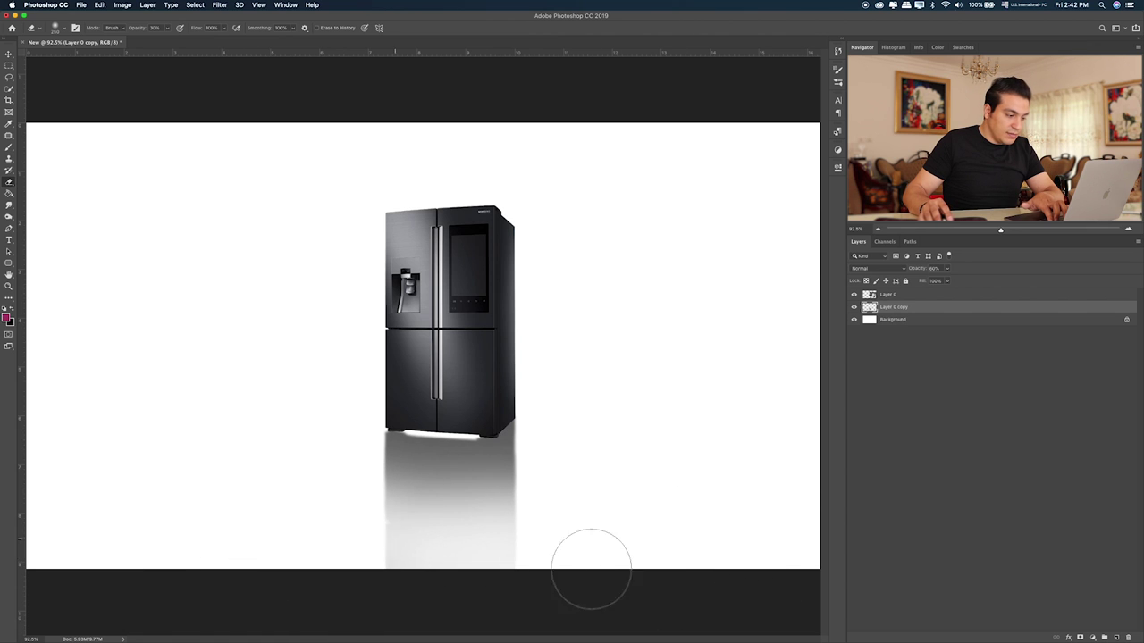
{"action": "left_click_drag", "start_coordinate": [371, 518], "coordinate": [646, 531]}
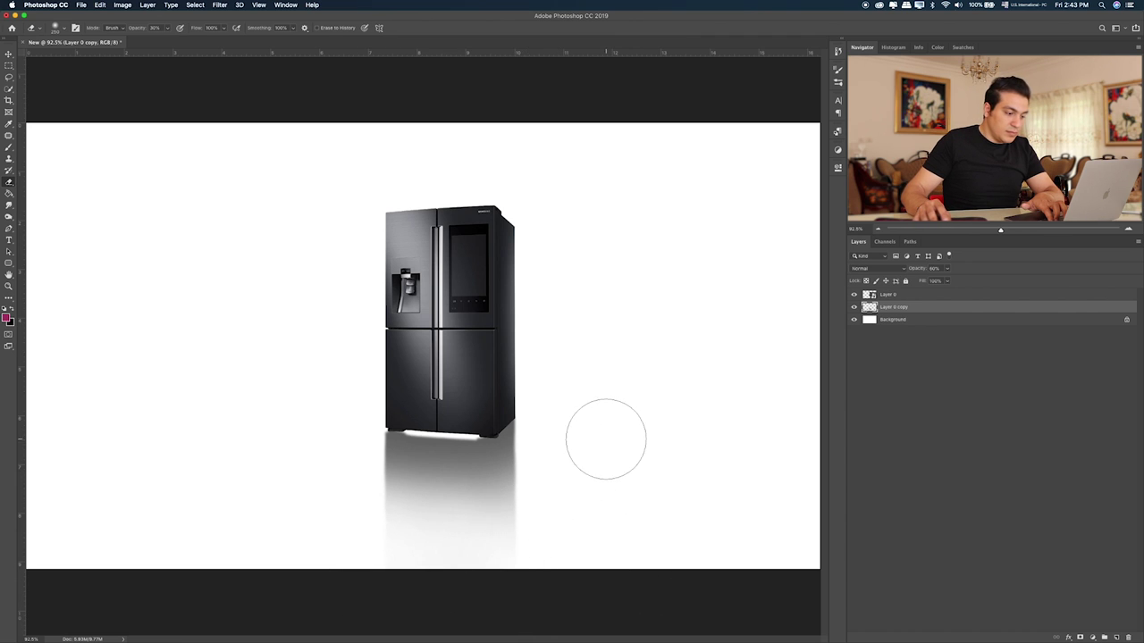
{"action": "left_click_drag", "start_coordinate": [581, 465], "coordinate": [459, 530]}
{"action": "mouse_move", "coordinate": [540, 497]}
{"action": "left_mouse_down"}
{"action": "mouse_move", "coordinate": [402, 529]}
{"action": "mouse_move", "coordinate": [521, 557]}
{"action": "mouse_move", "coordinate": [327, 506]}
{"action": "mouse_move", "coordinate": [533, 529]}
{"action": "left_mouse_up"}
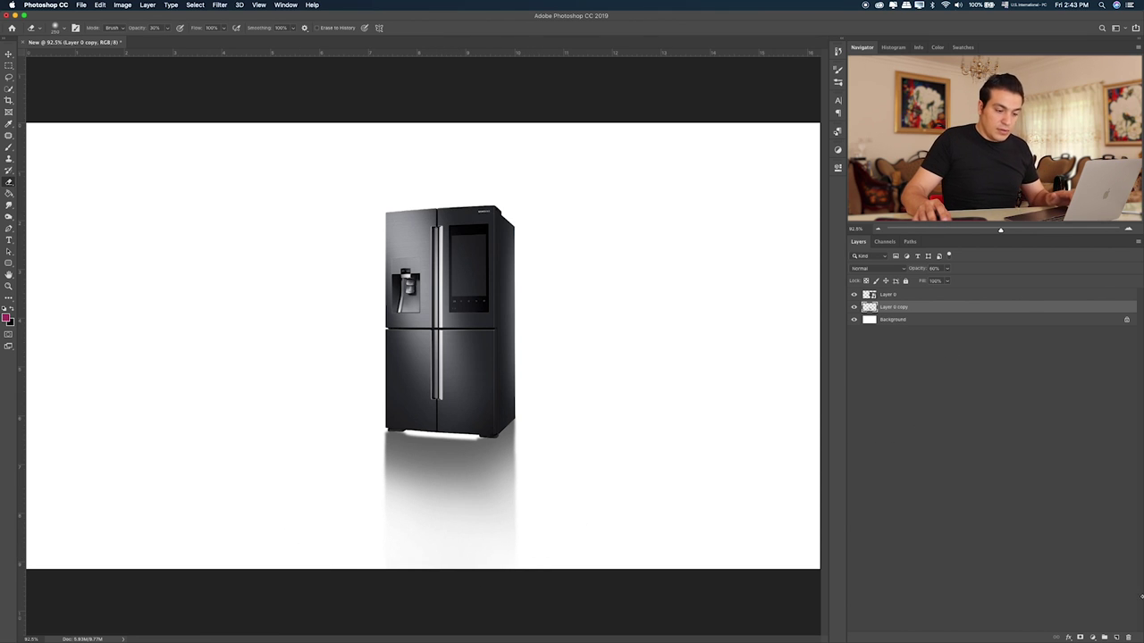
- On new Layer 1, paint a soft black blob and squash it into a flat ellipse
{"action": "left_click", "coordinate": [1116, 636]}
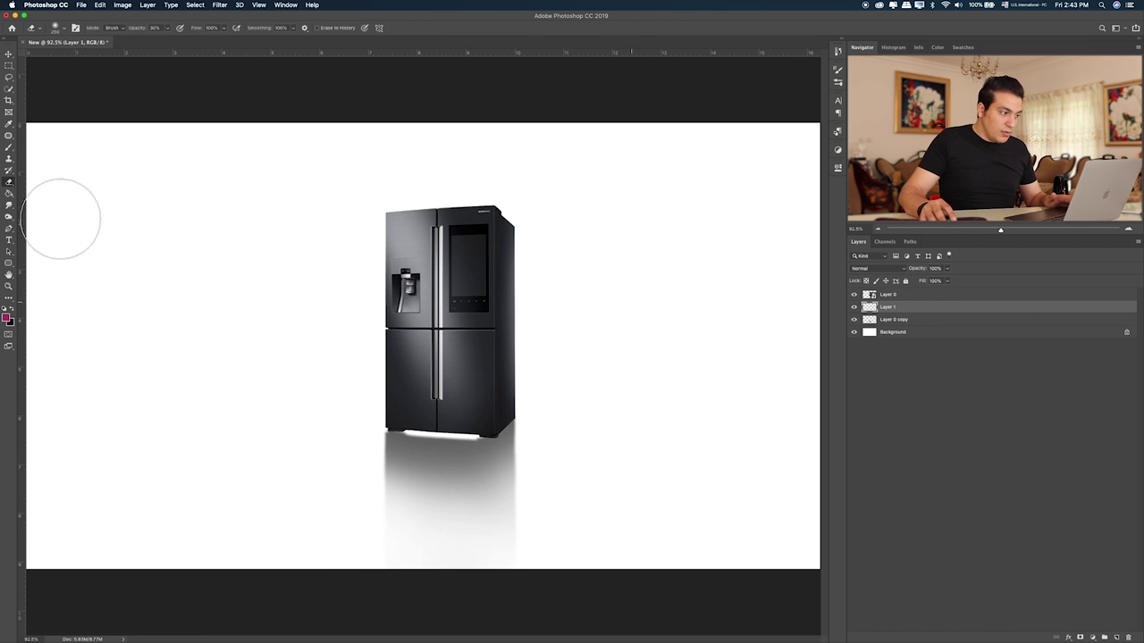
{"action": "left_click", "coordinate": [9, 146]}
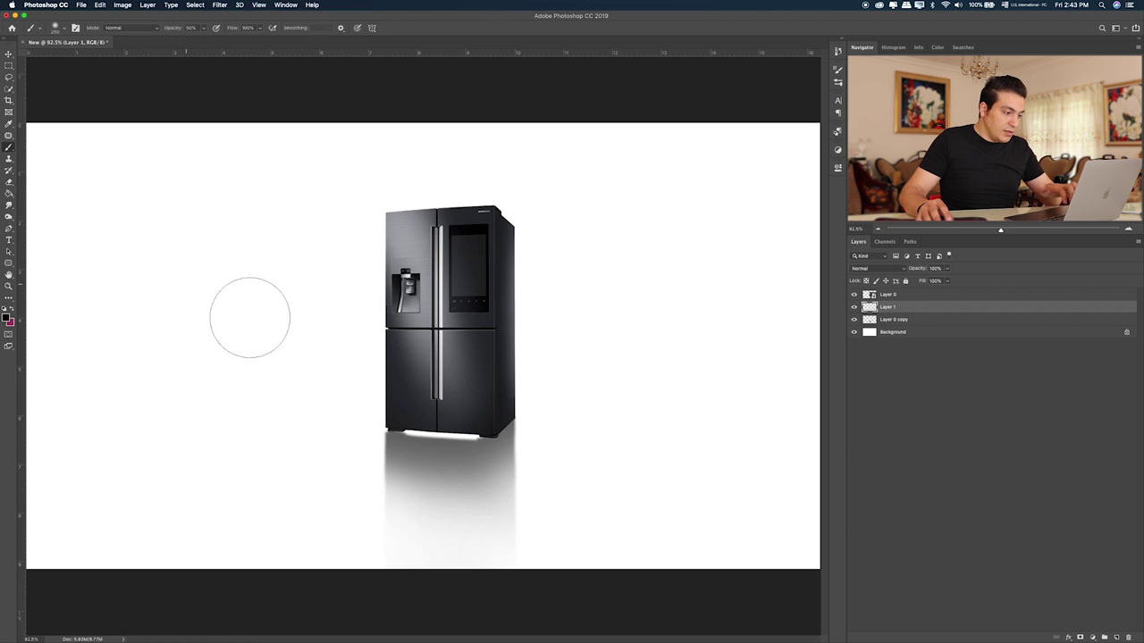
{"action": "left_click", "coordinate": [288, 409]}
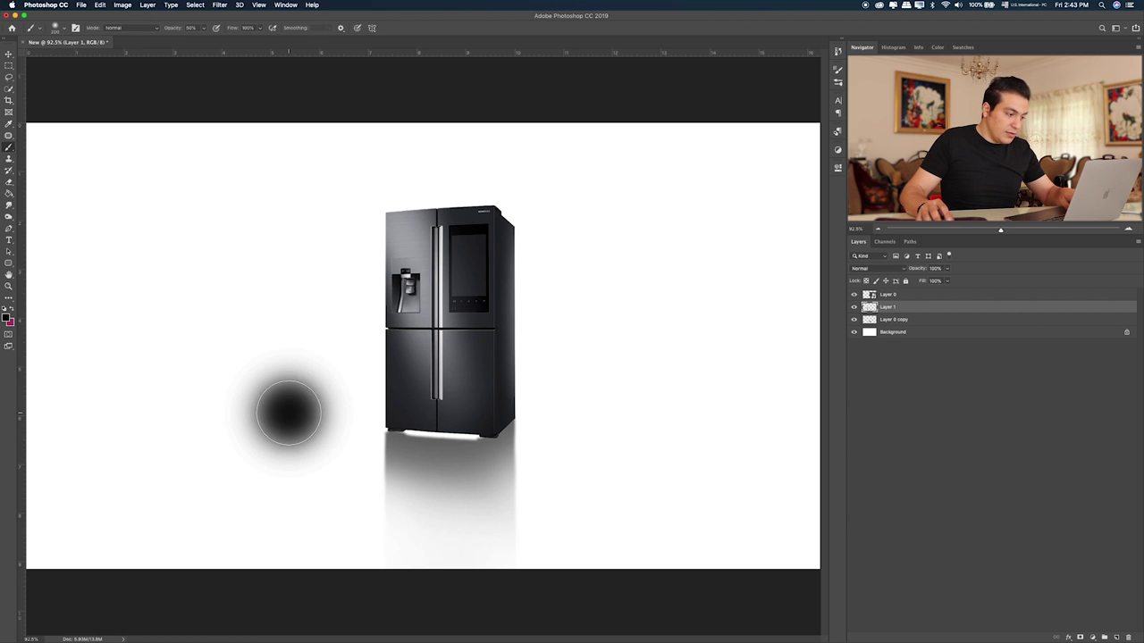
{"action": "left_click", "coordinate": [289, 407]}
{"action": "key", "text": "ctrl+t"}
{"action": "mouse_move", "coordinate": [288, 347]}
{"action": "left_mouse_down"}
{"action": "mouse_move", "coordinate": [288, 451]}
{"action": "mouse_move", "coordinate": [459, 444]}
{"action": "mouse_move", "coordinate": [459, 426]}
{"action": "mouse_move", "coordinate": [590, 455]}
{"action": "left_mouse_up"}
{"action": "key", "text": "Return"}
- Flatten, reposition and narrow the shadow so it sits snugly under the fridge's base
{"action": "key", "text": "ctrl+t"}
{"action": "left_click_drag", "start_coordinate": [456, 412], "coordinate": [454, 430]}
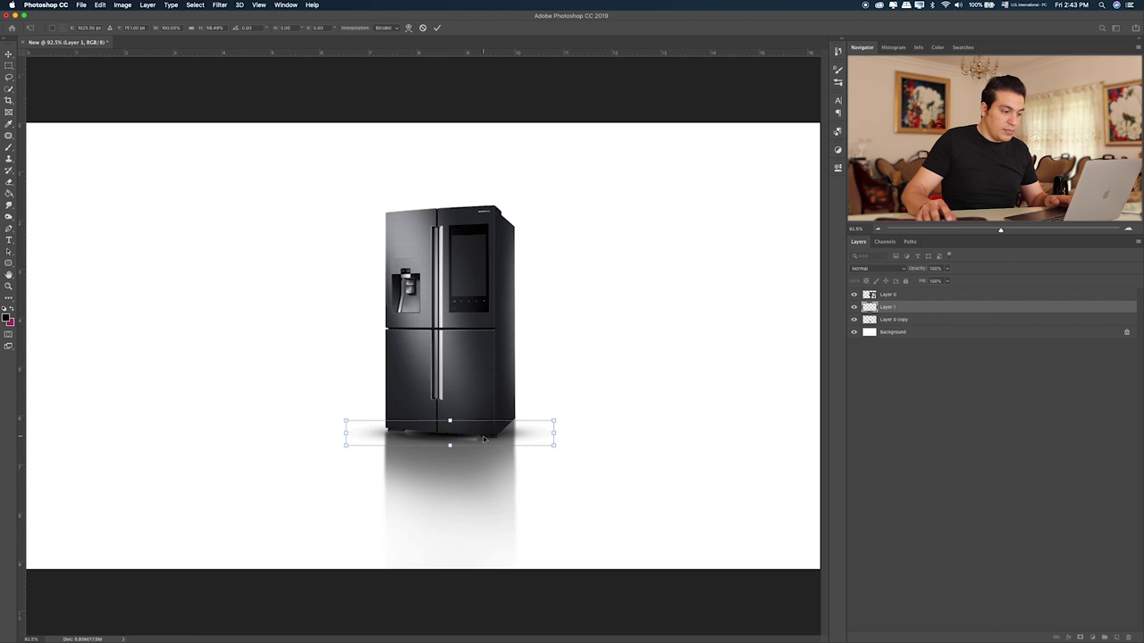
{"action": "key", "text": "Return"}
{"action": "key", "text": "ctrl+plus"}
{"action": "key", "text": "ctrl+plus"}
{"action": "key", "text": "ctrl+plus"}
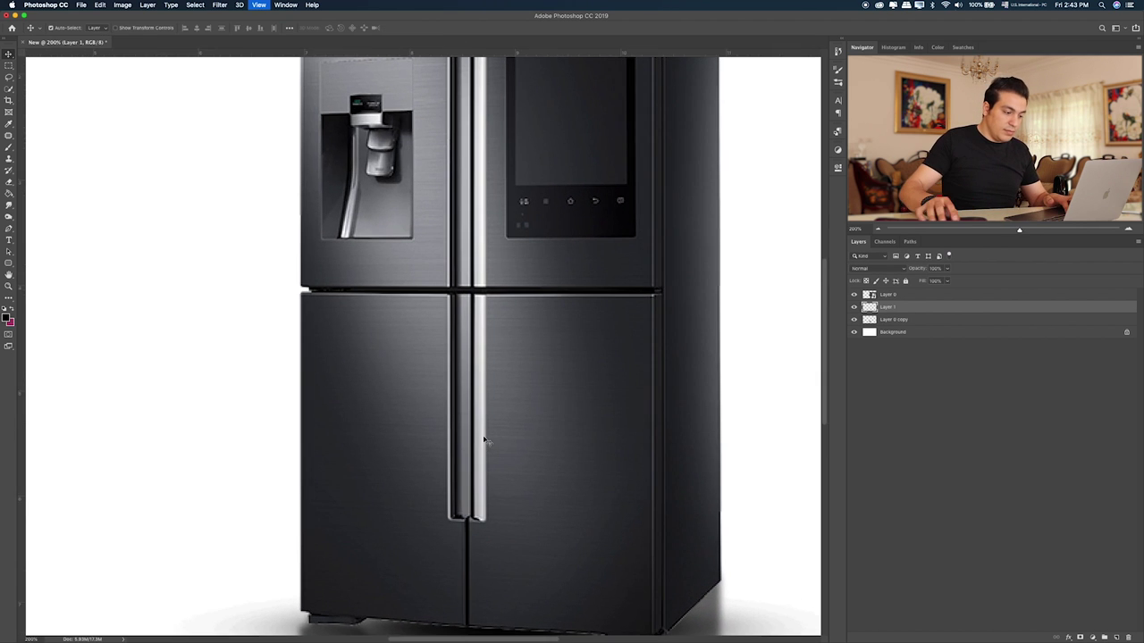
{"action": "left_click_drag", "start_coordinate": [514, 520], "coordinate": [474, 311]}
{"action": "left_click_drag", "start_coordinate": [505, 386], "coordinate": [522, 392]}
{"action": "key", "text": "ctrl+t"}
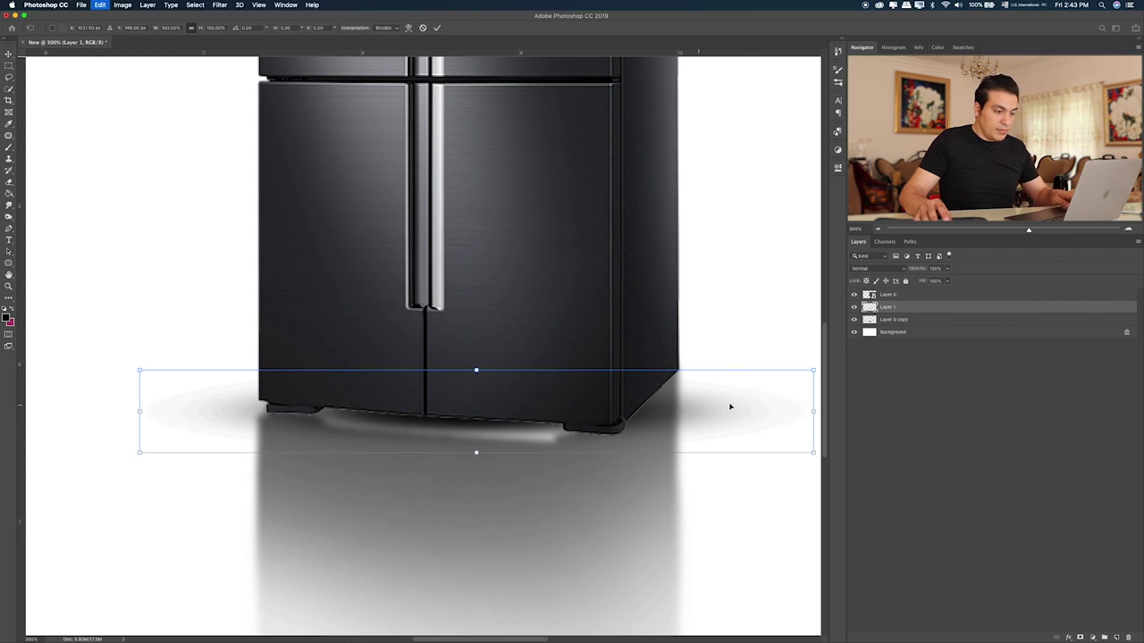
{"action": "left_click_drag", "start_coordinate": [816, 411], "coordinate": [774, 409]}
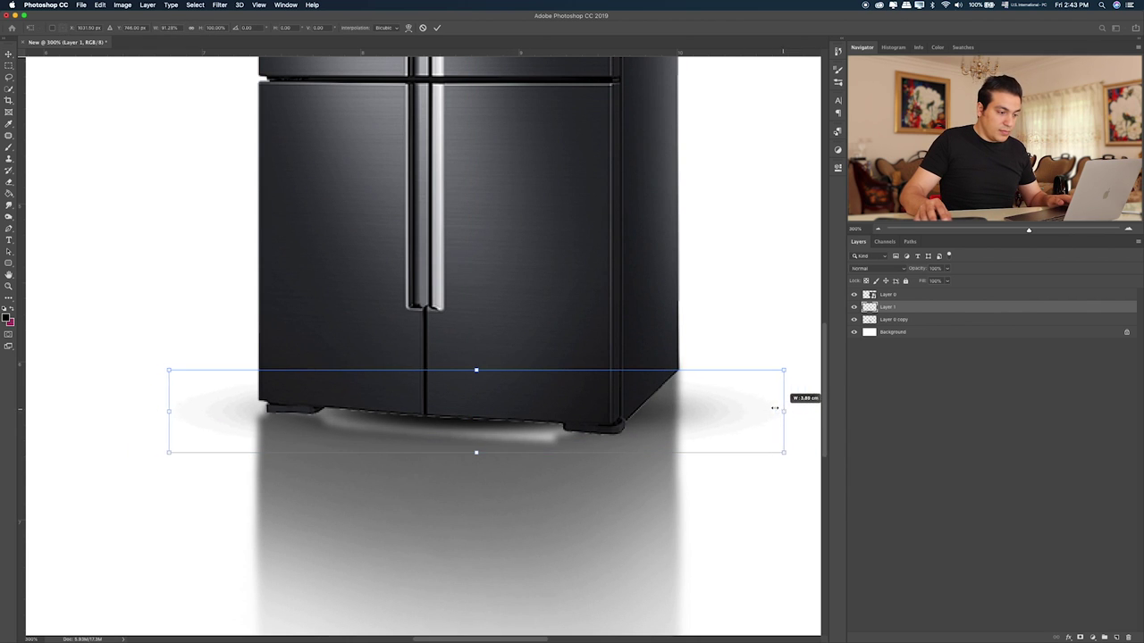
{"action": "key", "text": "Return"}
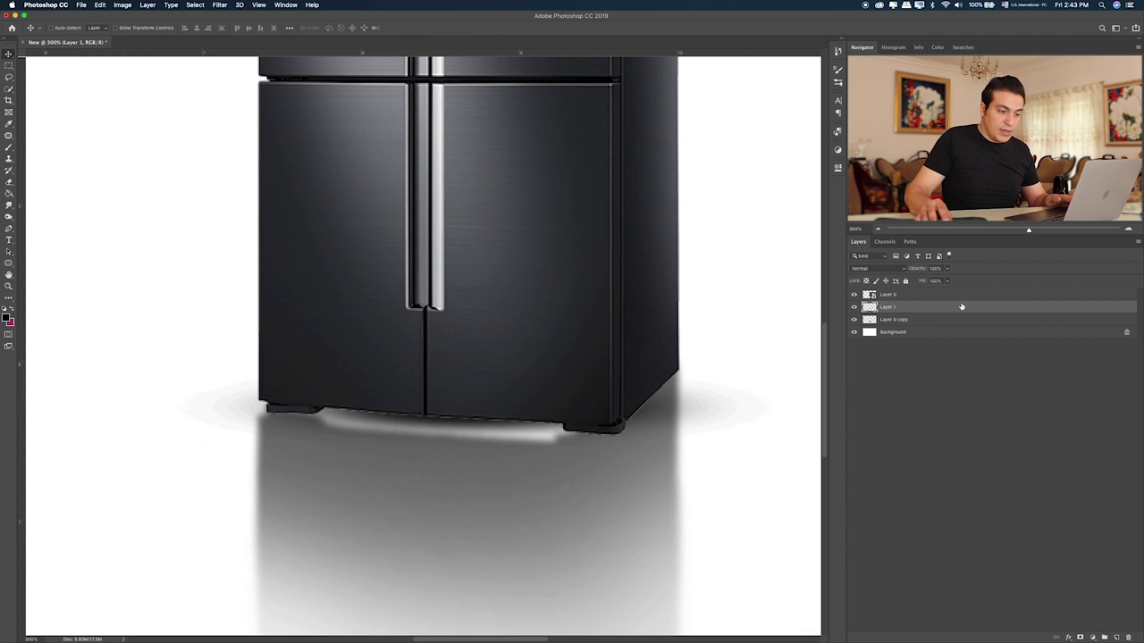
- Add Layer 2 clipped to the fridge and brush a lighter strip along its lower-left edge
{"action": "key", "text": "alt+bracketright"}
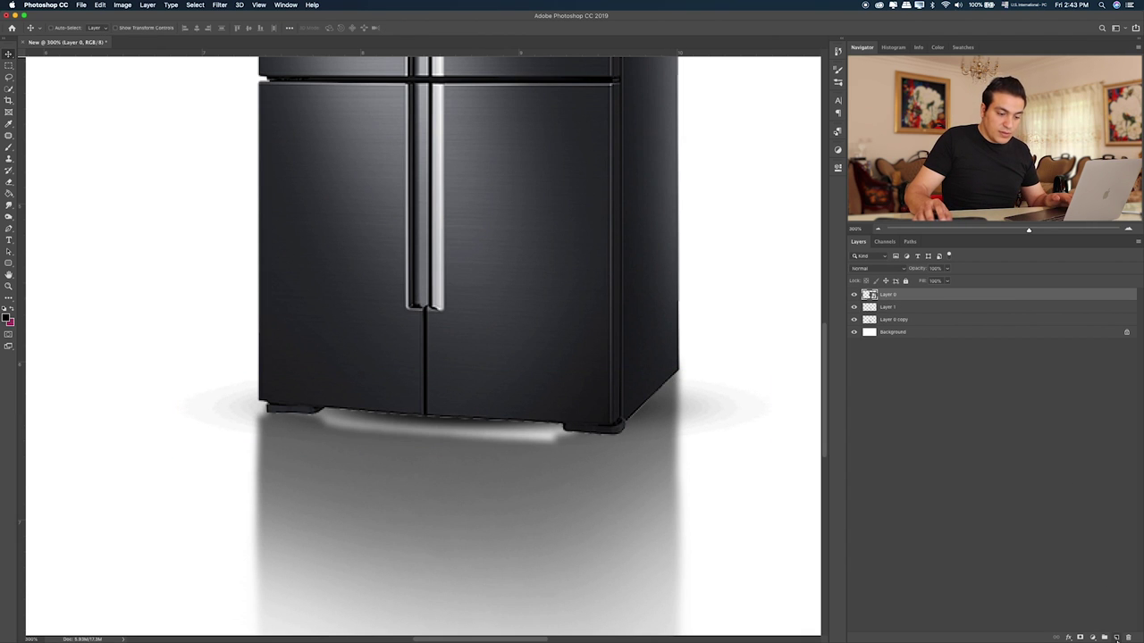
{"action": "left_click", "coordinate": [1116, 638]}
{"action": "left_click", "coordinate": [885, 300], "text": "alt"}
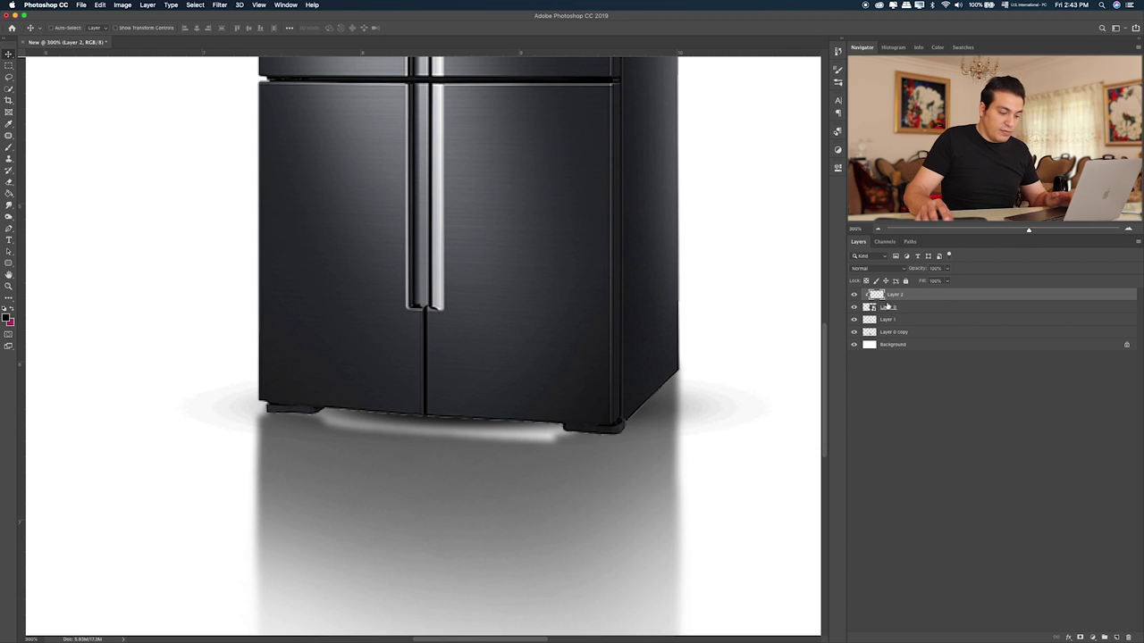
{"action": "key", "text": "b"}
{"action": "key", "text": "bracketleft"}
{"action": "key", "text": "bracketleft"}
{"action": "key", "text": "bracketleft"}
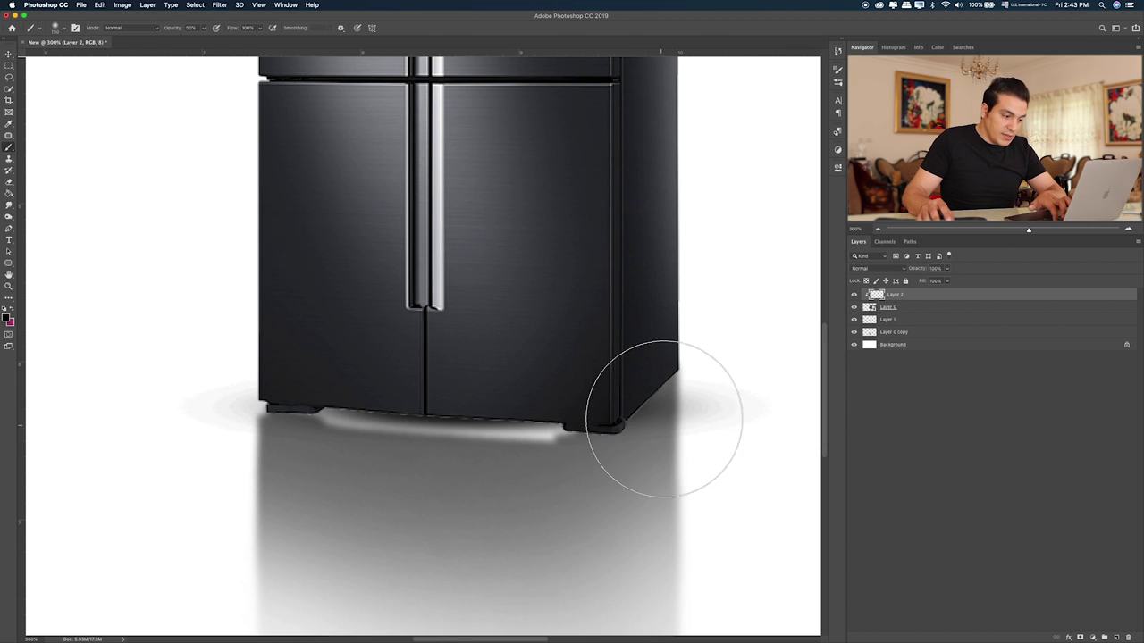
{"action": "key", "text": "bracketleft"}
{"action": "key", "text": "bracketleft"}
{"action": "key", "text": "bracketleft"}
{"action": "key", "text": "bracketleft"}
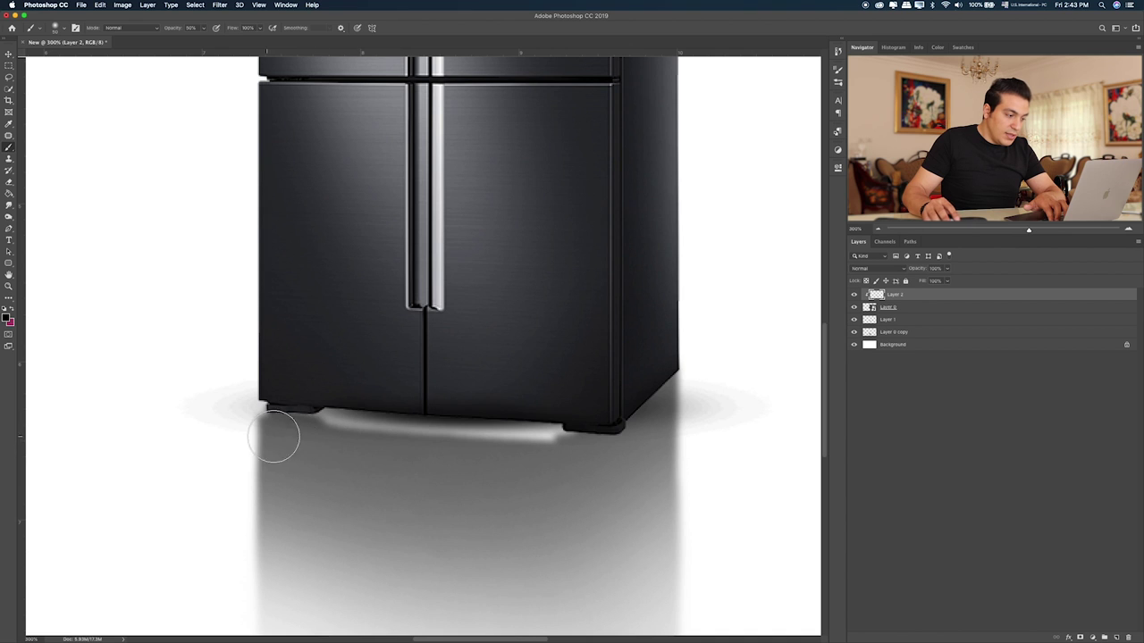
{"action": "left_click_drag", "start_coordinate": [274, 437], "coordinate": [269, 433]}
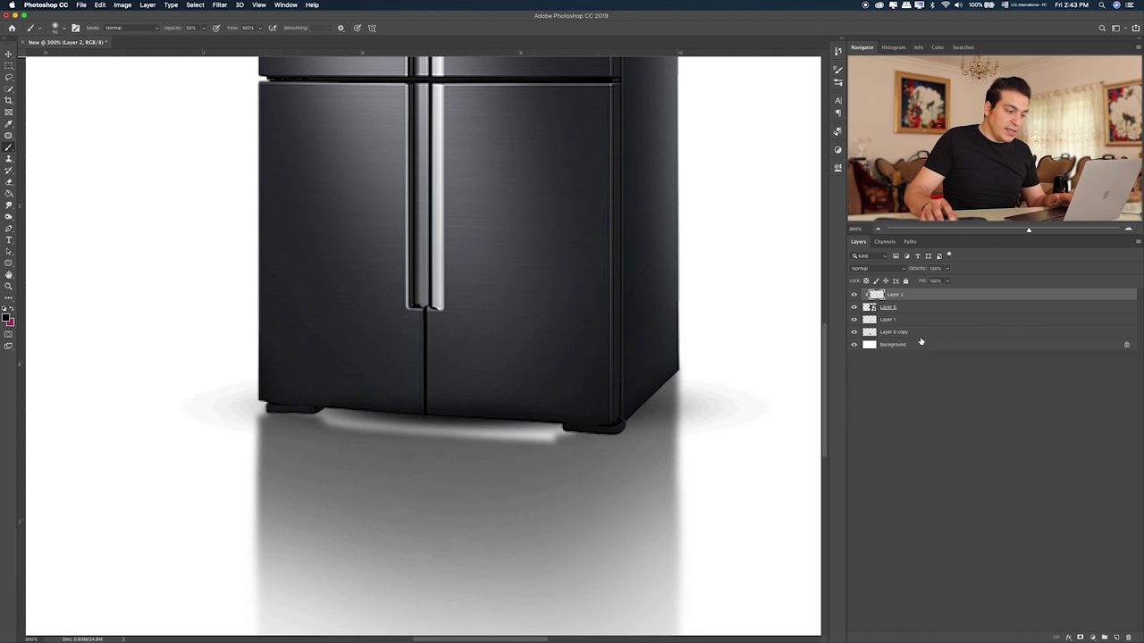
- Nudge the floor reflection Layer 0 copy up two pixels and fit the canvas in view
{"action": "left_click", "coordinate": [901, 320]}
{"action": "left_click", "coordinate": [853, 319]}
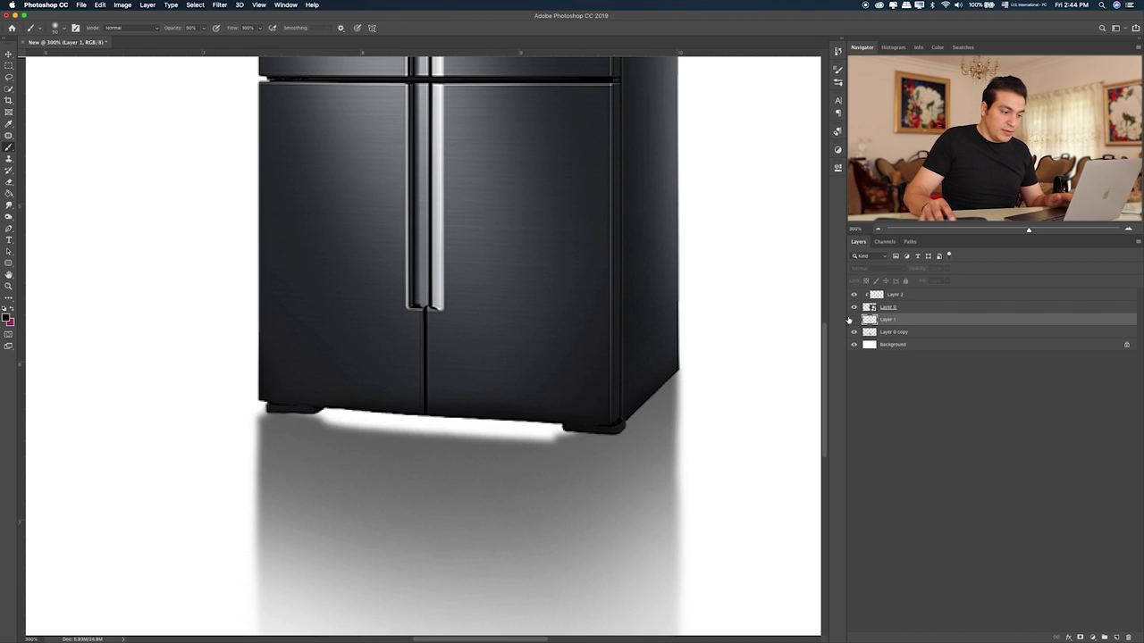
{"action": "left_click", "coordinate": [899, 332]}
{"action": "key", "text": "ctrl+t"}
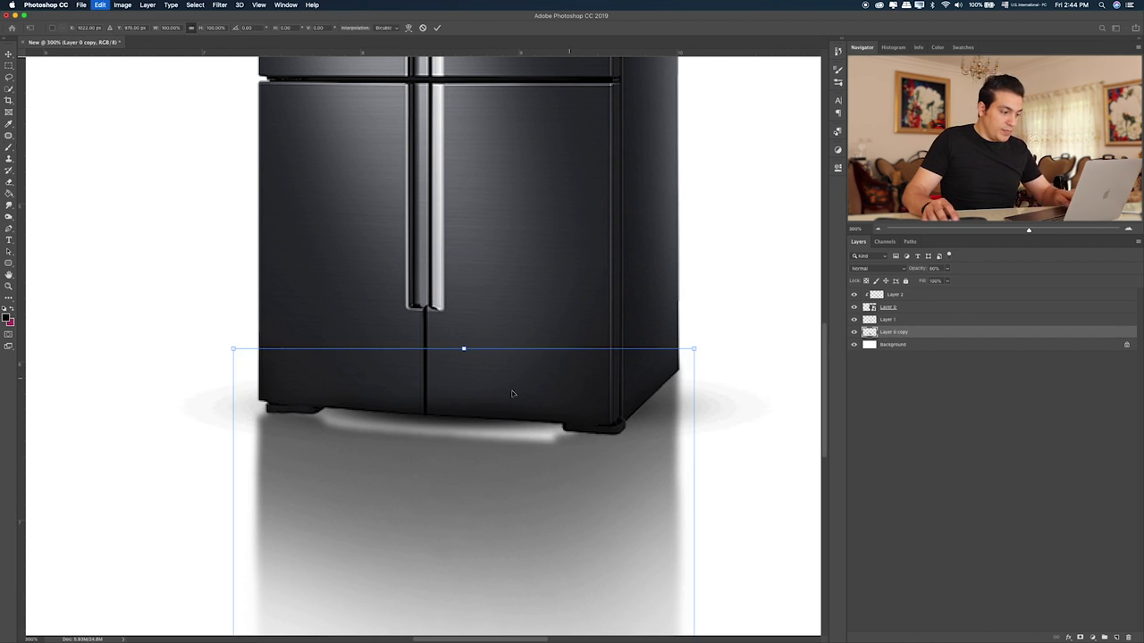
{"action": "key", "text": "Up"}
{"action": "key", "text": "Up"}
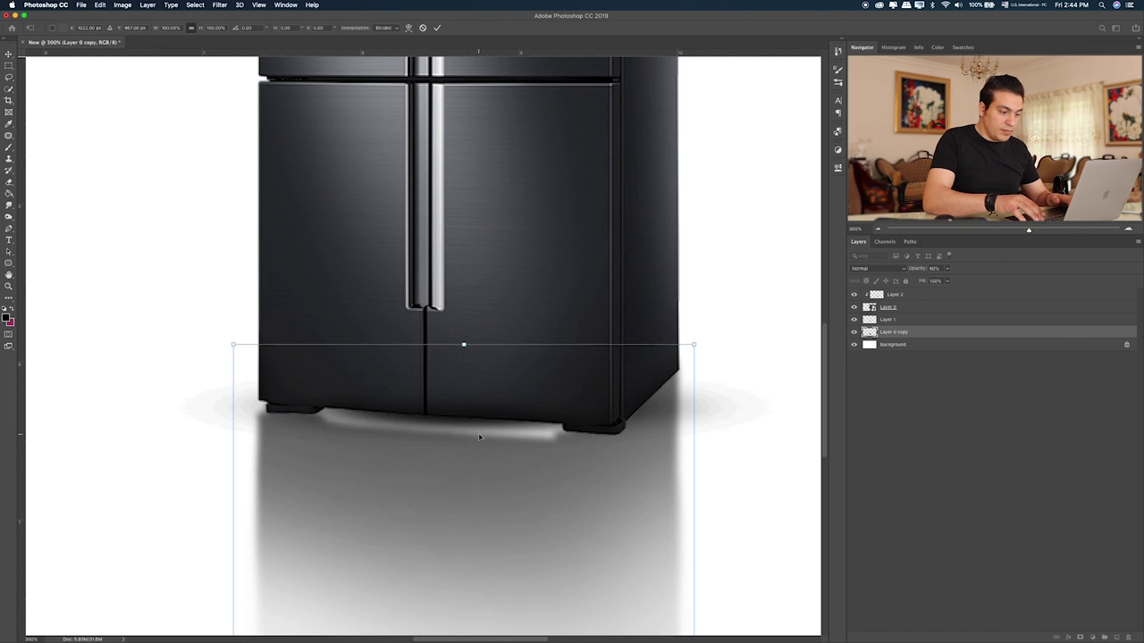
{"action": "key", "text": "Up"}
{"action": "key", "text": "Return"}
{"action": "key", "text": "b"}
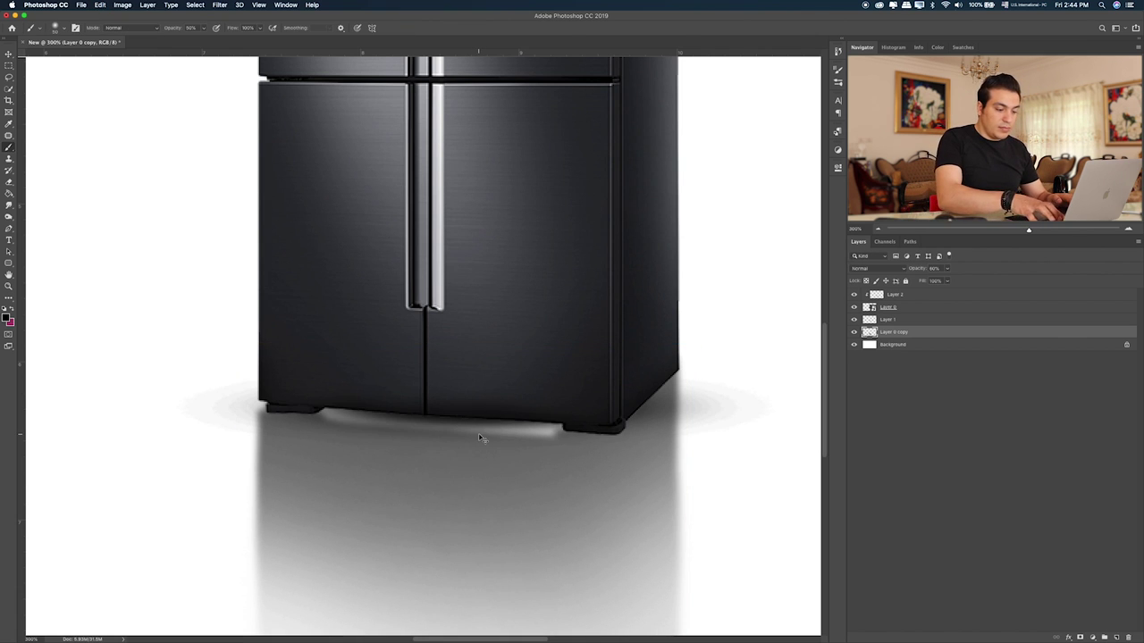
{"action": "key", "text": "ctrl+0"}
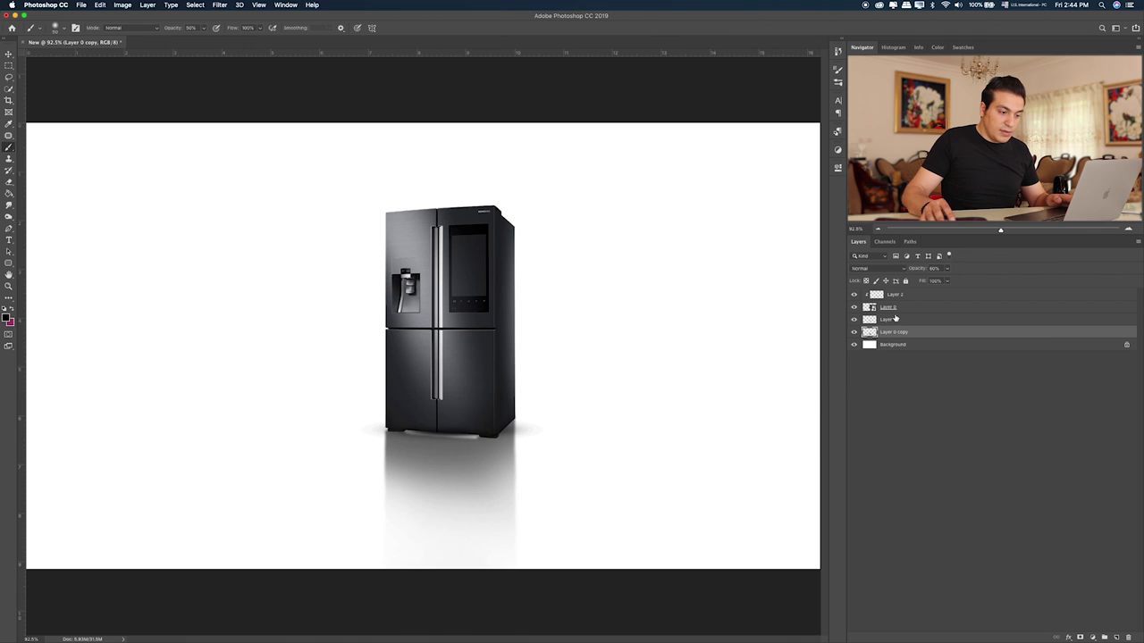
- Set shadow Layer 1 to Overlay blend mode at 46% opacity
{"action": "left_click", "coordinate": [895, 319]}
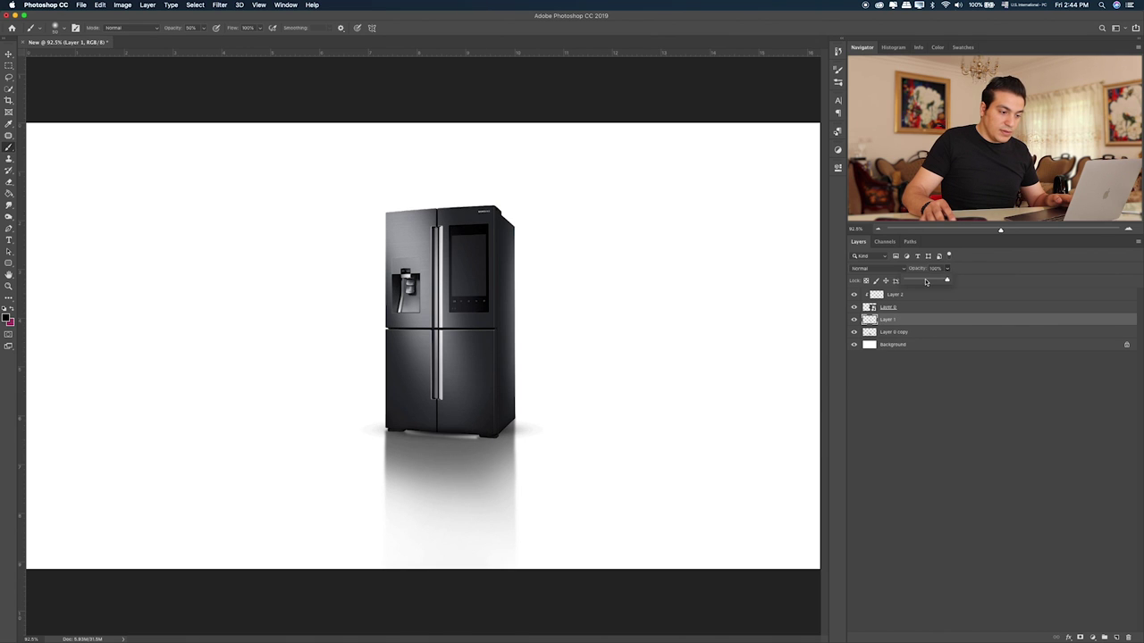
{"action": "left_click", "coordinate": [925, 282]}
{"action": "left_click", "coordinate": [895, 270]}
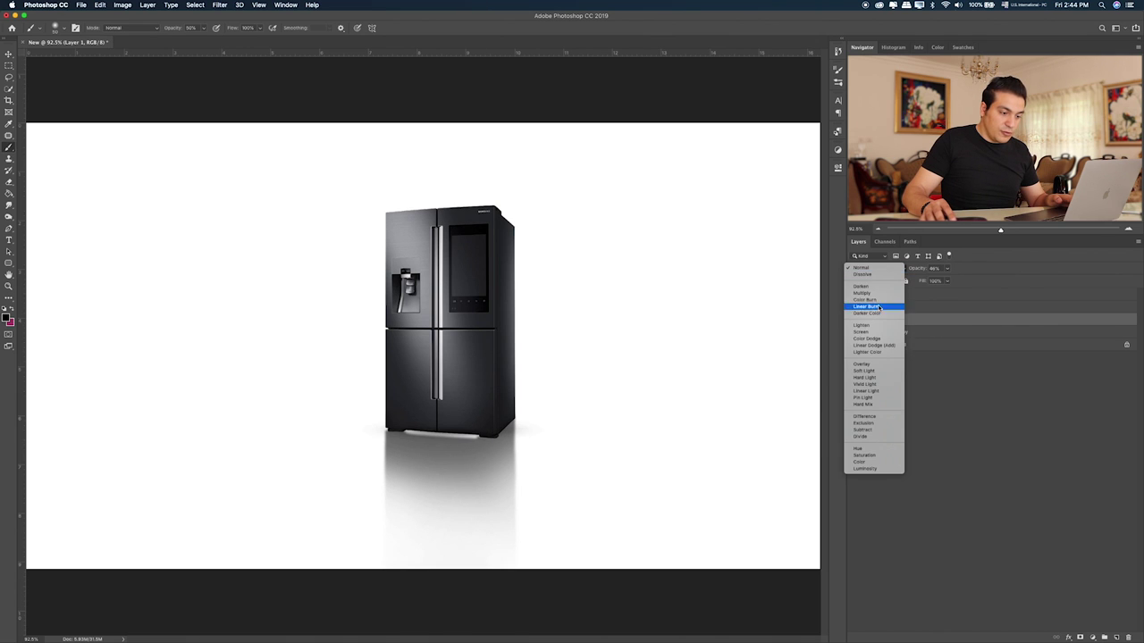
{"action": "left_click", "coordinate": [878, 365]}
{"action": "key", "text": "v"}
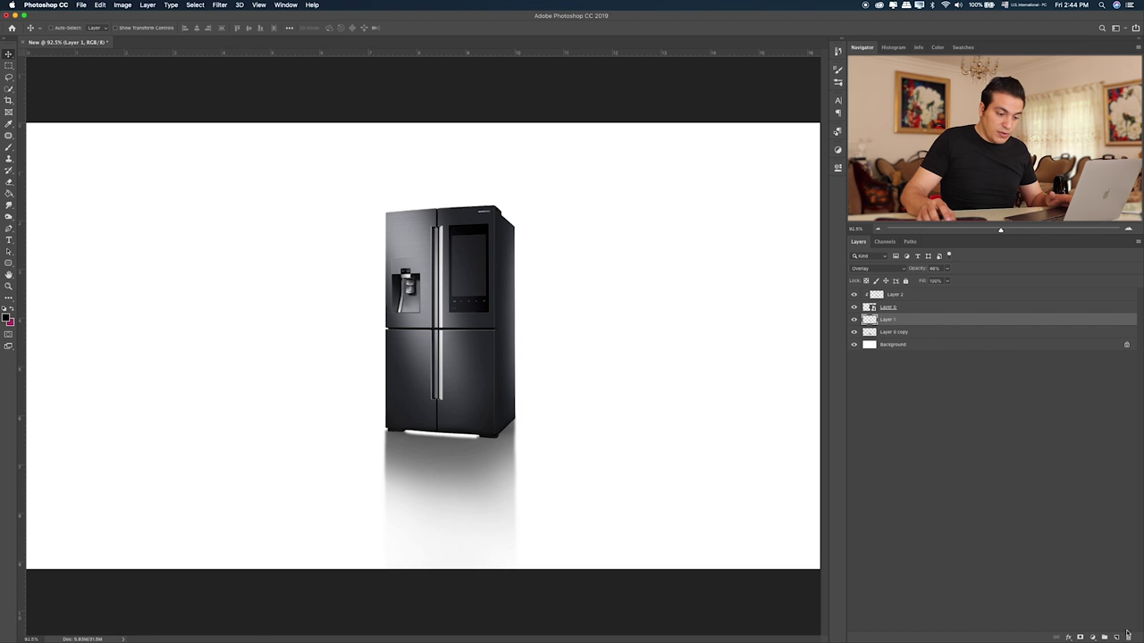
- On new Layer 3, fill a black strip beside the reflection and fade it to 12% opacity
{"action": "left_click", "coordinate": [1116, 637]}
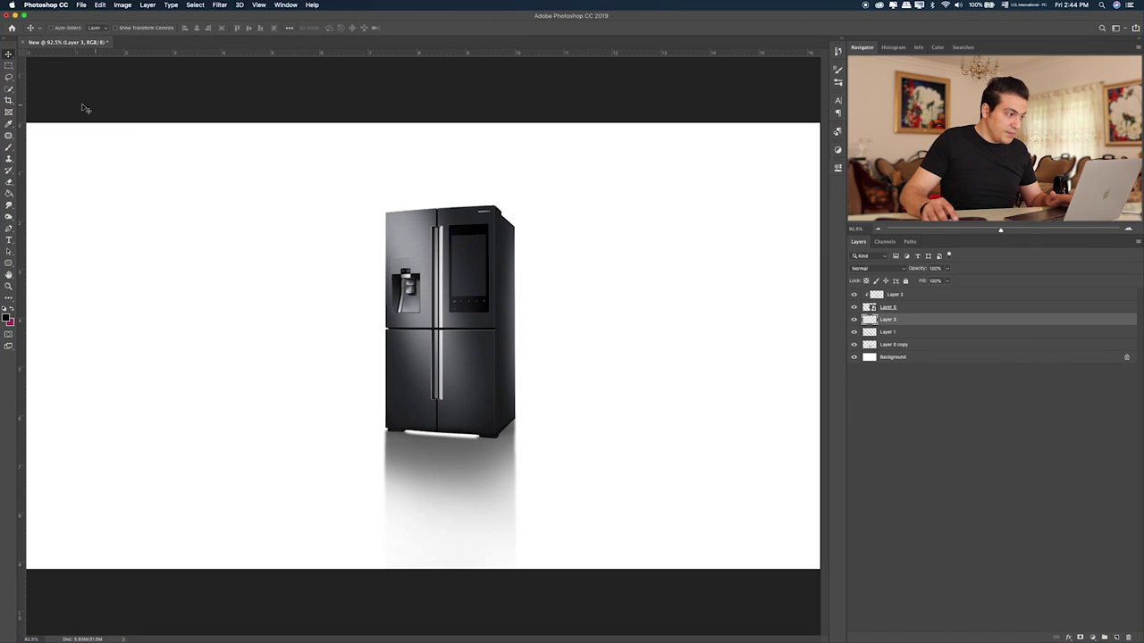
{"action": "left_click", "coordinate": [11, 66]}
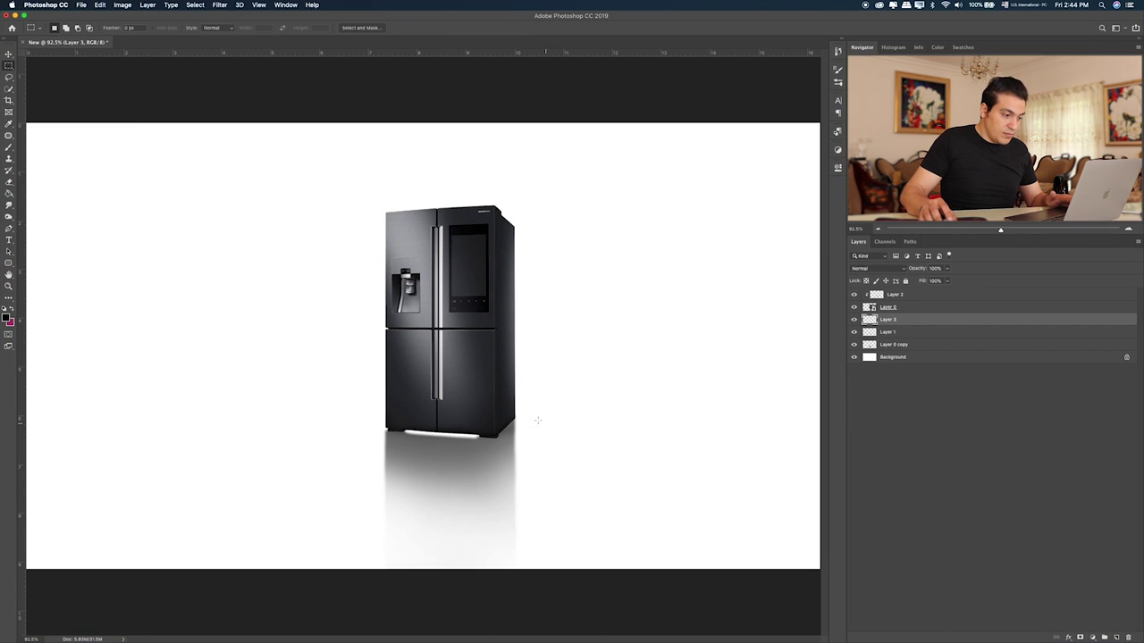
{"action": "left_click_drag", "start_coordinate": [514, 413], "coordinate": [493, 572]}
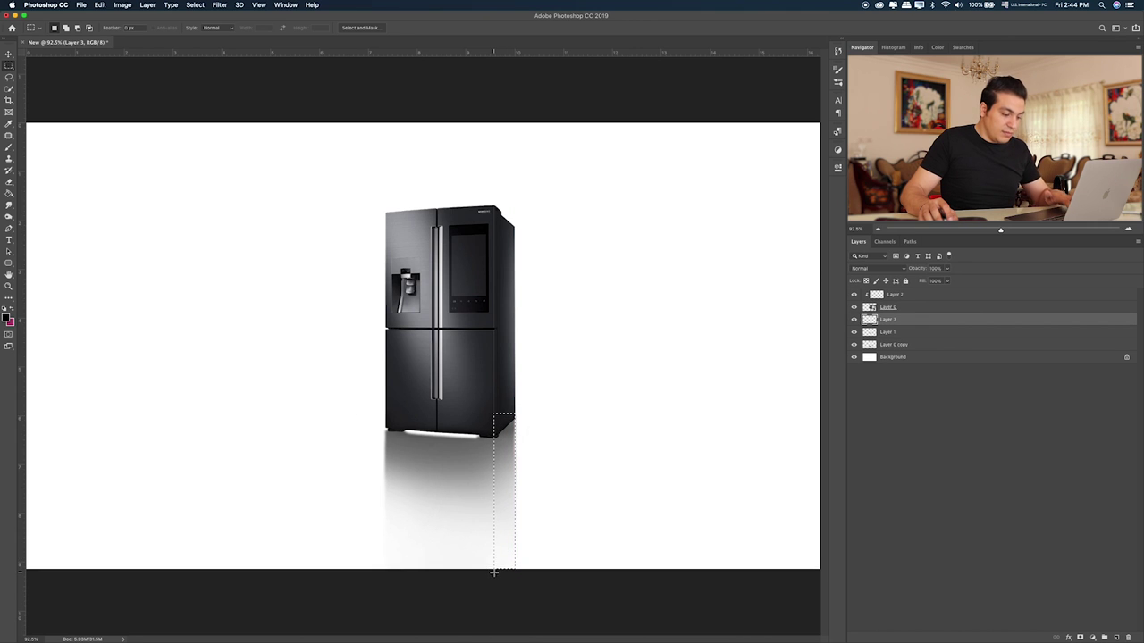
{"action": "key", "text": "g"}
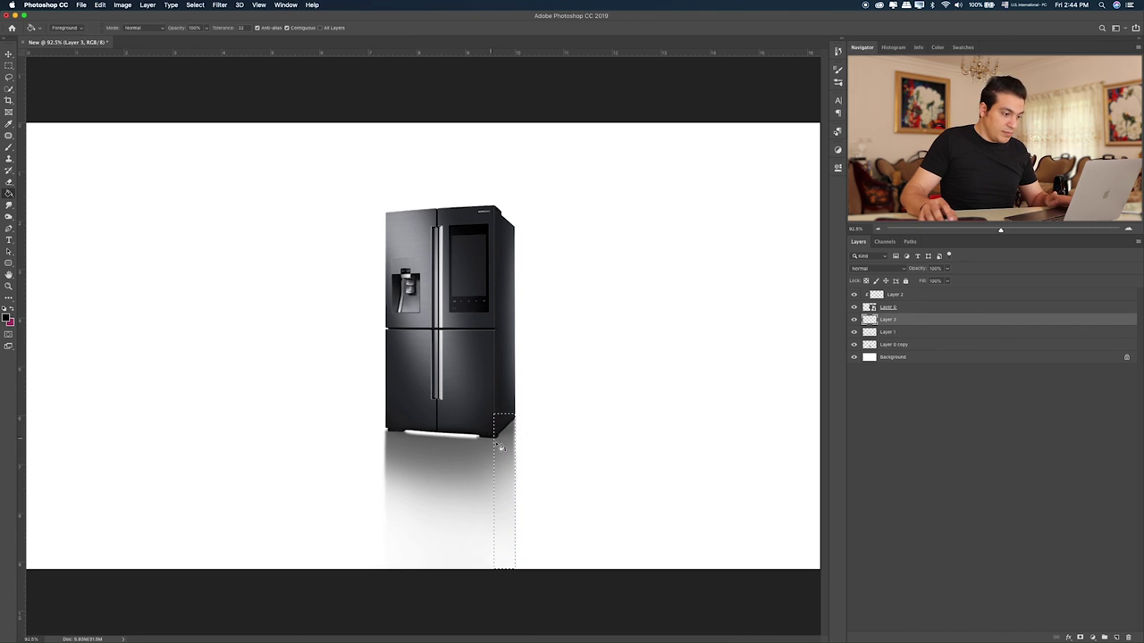
{"action": "left_click", "coordinate": [500, 447]}
{"action": "key", "text": "m"}
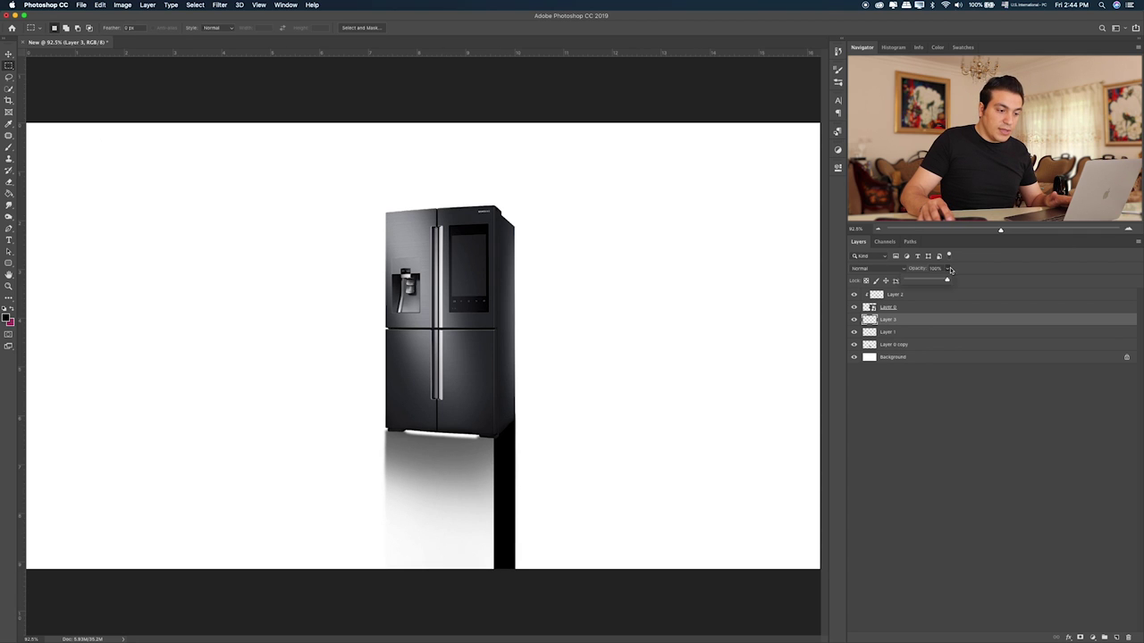
{"action": "left_click_drag", "start_coordinate": [916, 282], "coordinate": [911, 283]}
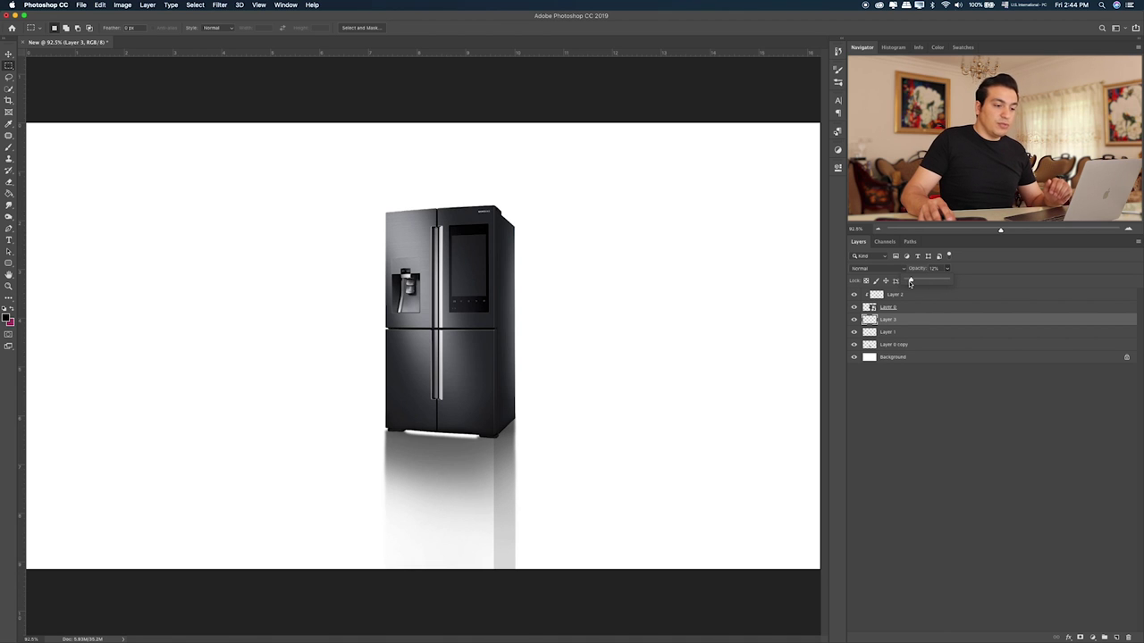
- Soften the strip with a 2.3 px Gaussian Blur
{"action": "left_click", "coordinate": [219, 4]}
{"action": "mouse_move", "coordinate": [228, 128]}
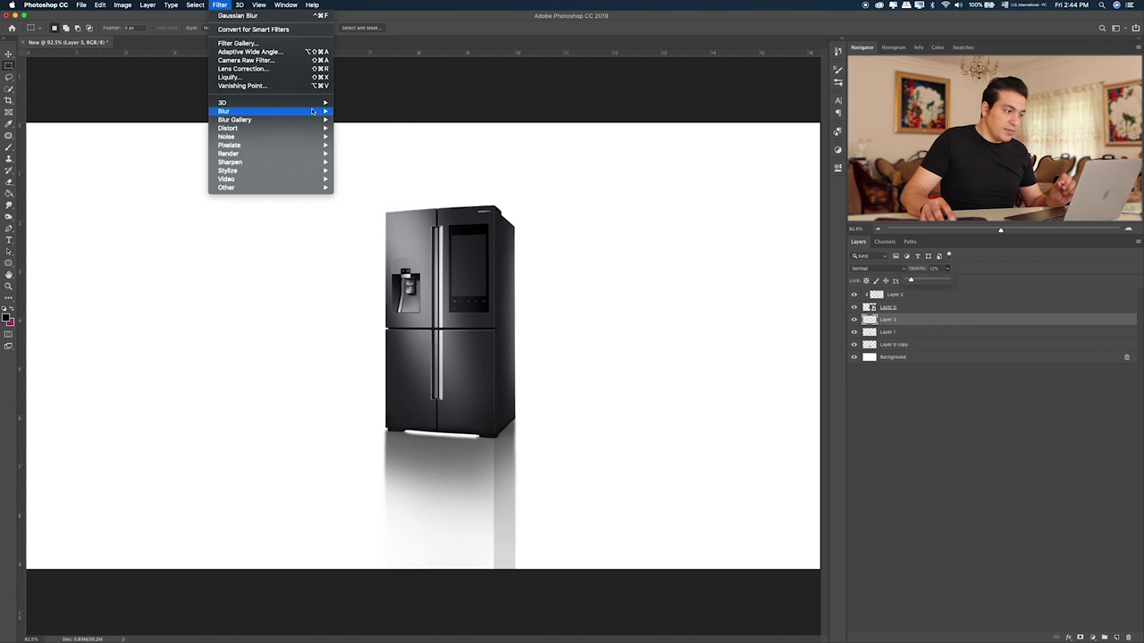
{"action": "mouse_move", "coordinate": [268, 111]}
{"action": "left_click", "coordinate": [383, 152]}
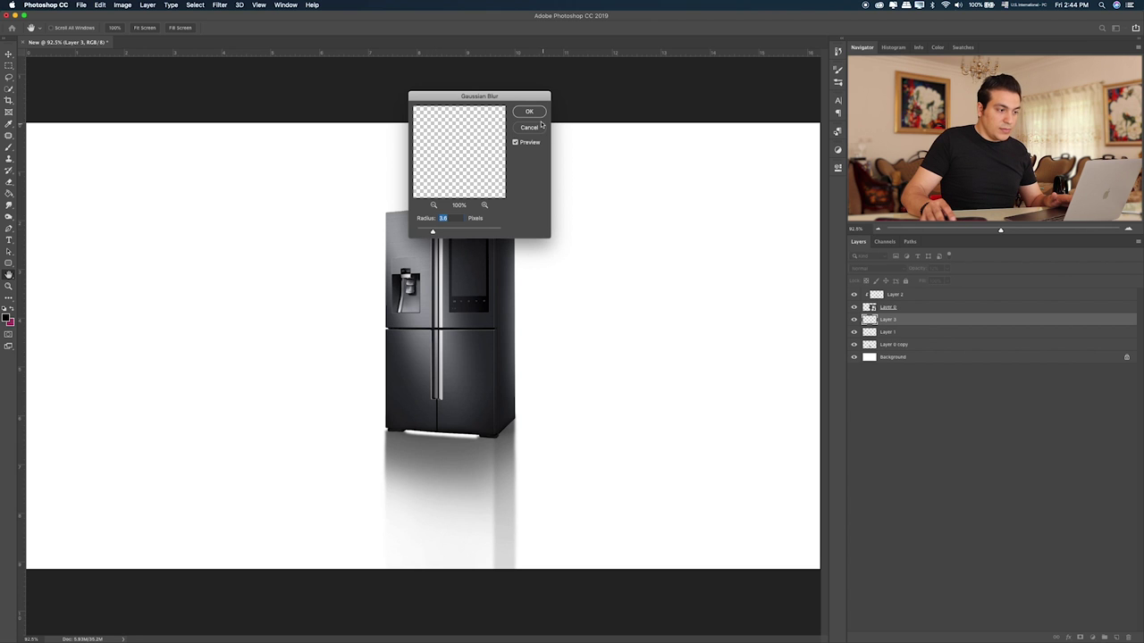
{"action": "key", "text": "Return"}
{"action": "key", "text": "e"}
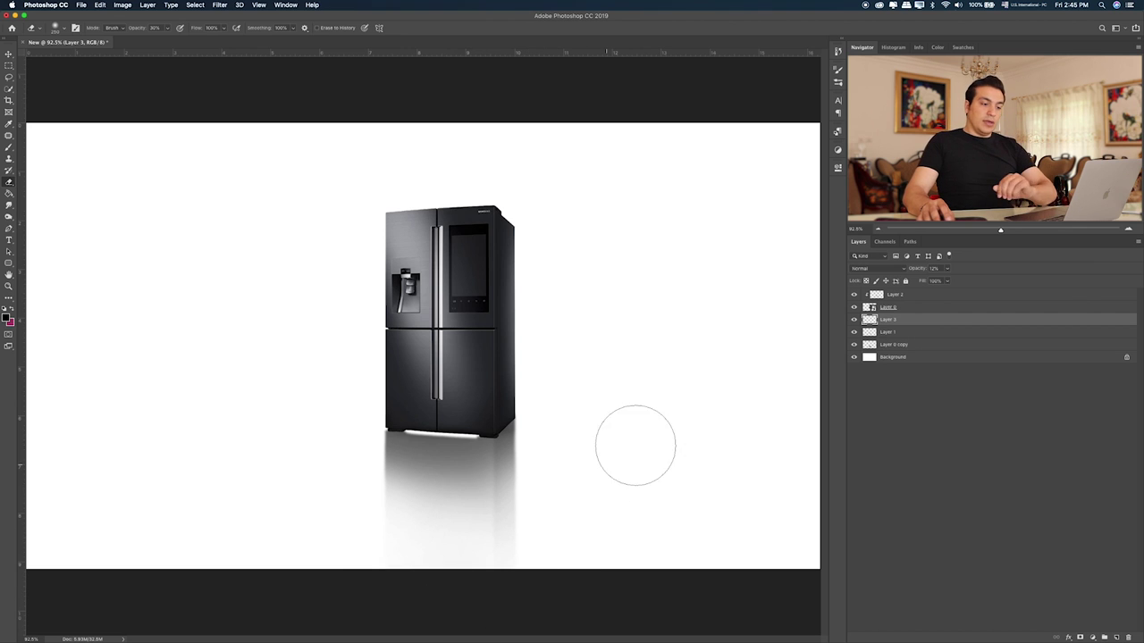
- Group the fridge, reflection and shadow layers into Group 1
{"action": "left_click", "coordinate": [905, 294]}
{"action": "left_click", "coordinate": [913, 354], "text": "shift"}
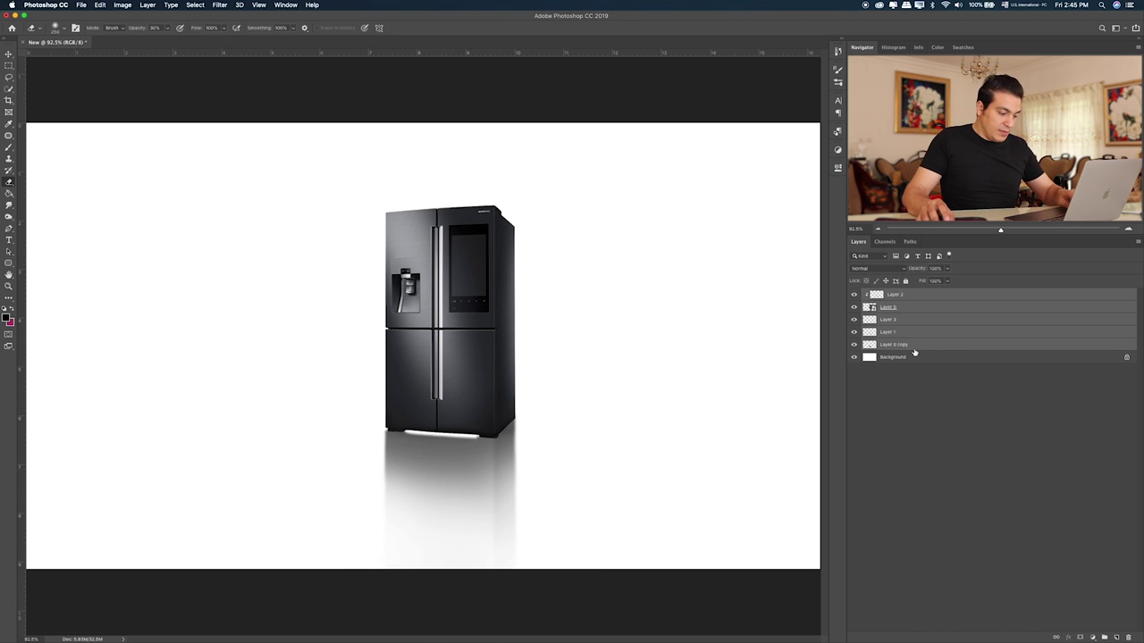
{"action": "key", "text": "ctrl+g"}
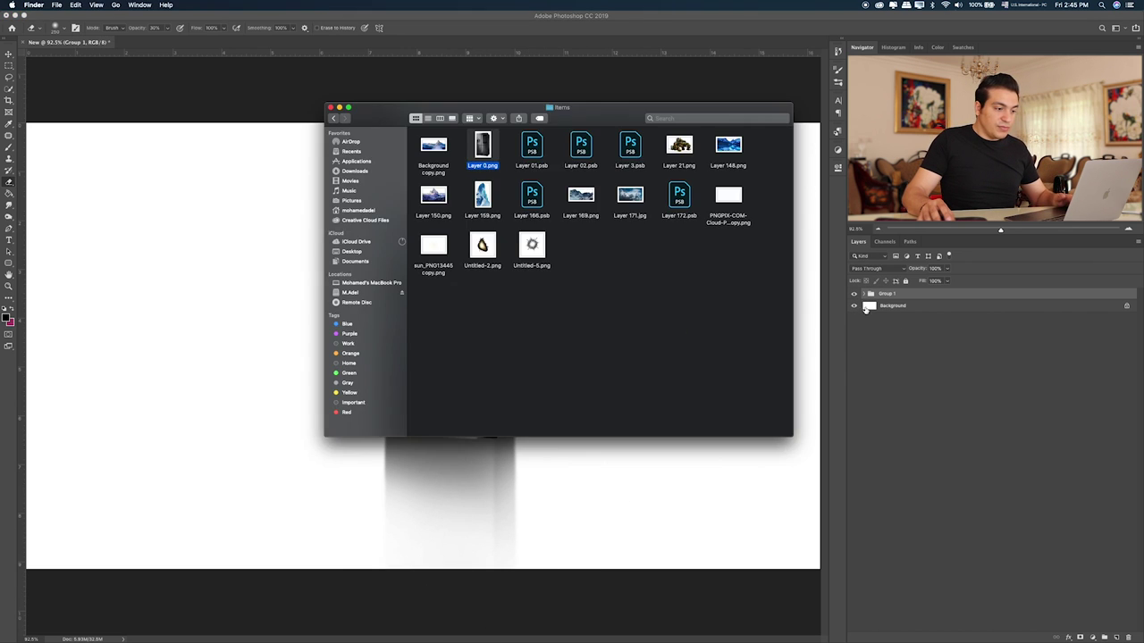
- Hide the fridge group and preview Finder source images, settling on the Layer 169.png mountain
{"action": "left_click", "coordinate": [853, 294]}
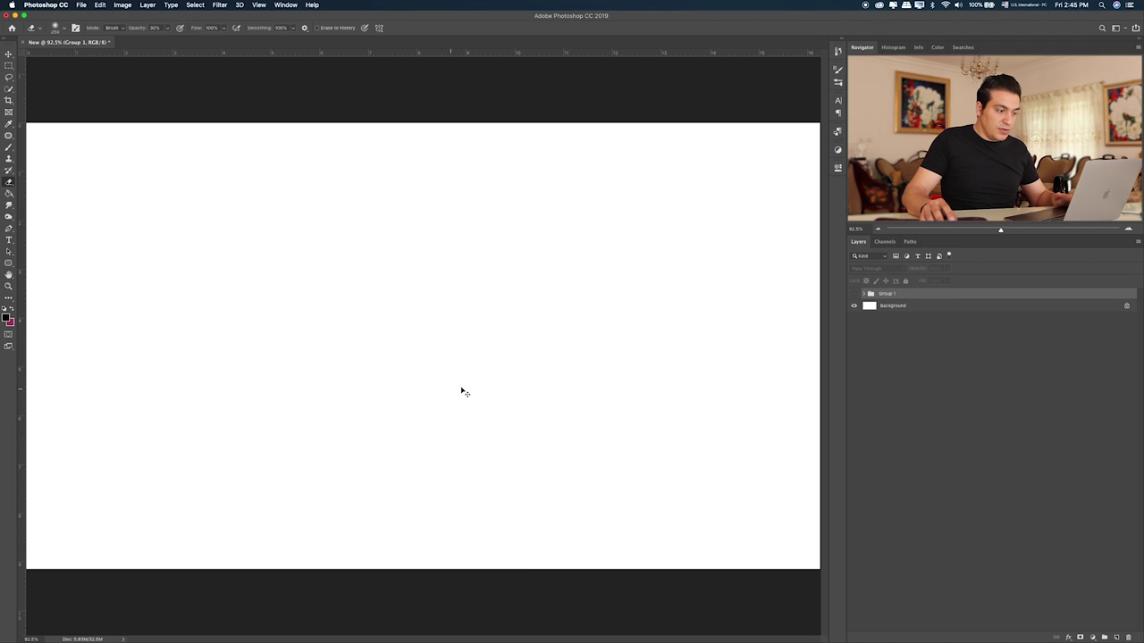
{"action": "key", "text": "super+Tab"}
{"action": "left_click", "coordinate": [663, 245]}
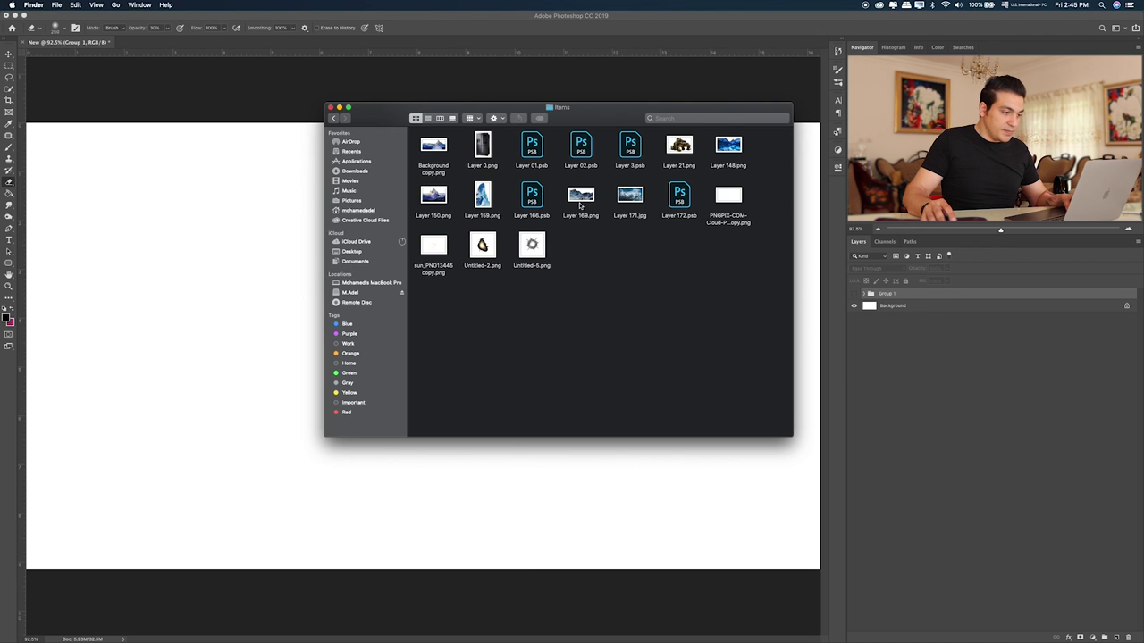
{"action": "left_click", "coordinate": [482, 197]}
{"action": "key", "text": "space"}
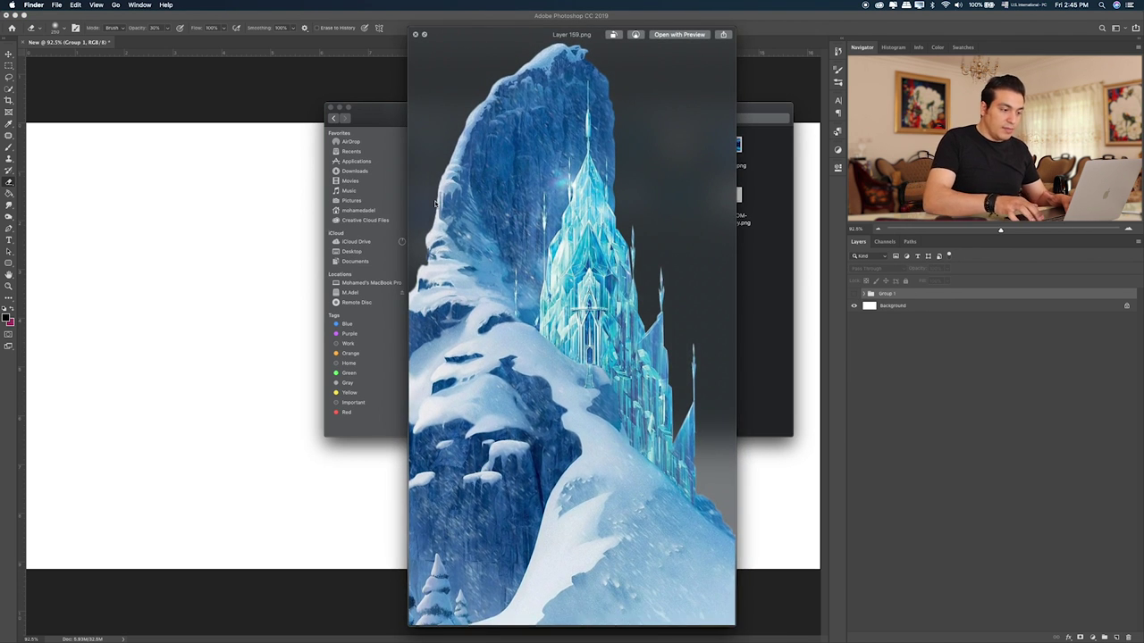
{"action": "key", "text": "Left"}
{"action": "key", "text": "space"}
{"action": "key", "text": "Right"}
{"action": "key", "text": "Right"}
{"action": "key", "text": "Right"}
{"action": "key", "text": "Left"}
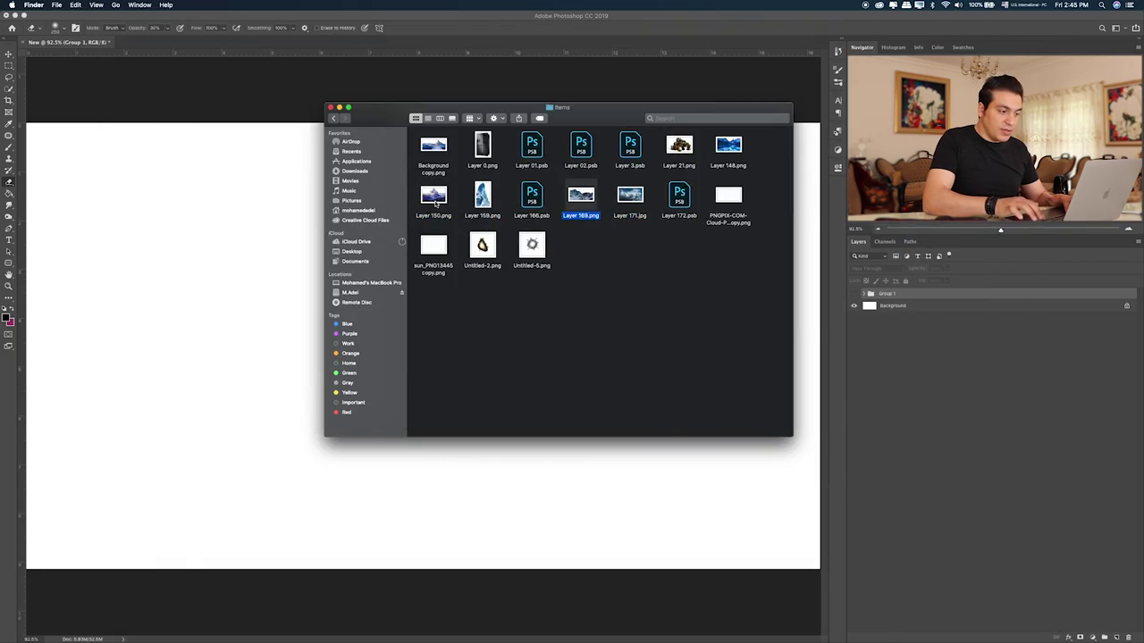
{"action": "key", "text": "space"}
{"action": "key", "text": "Right"}
{"action": "key", "text": "Left"}
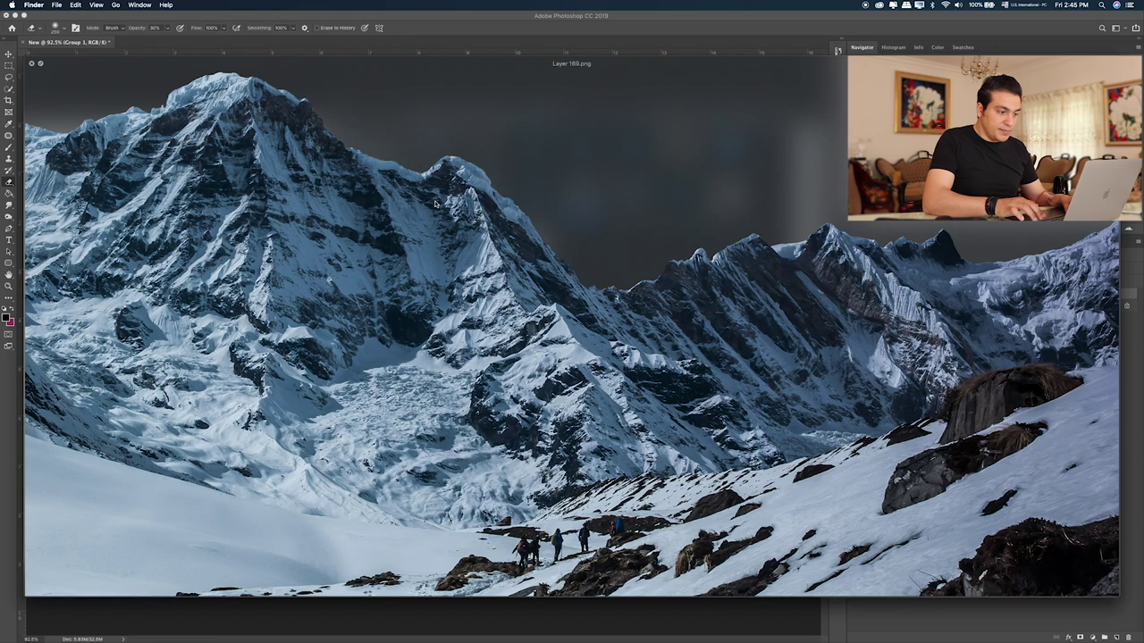
{"action": "key", "text": "space"}
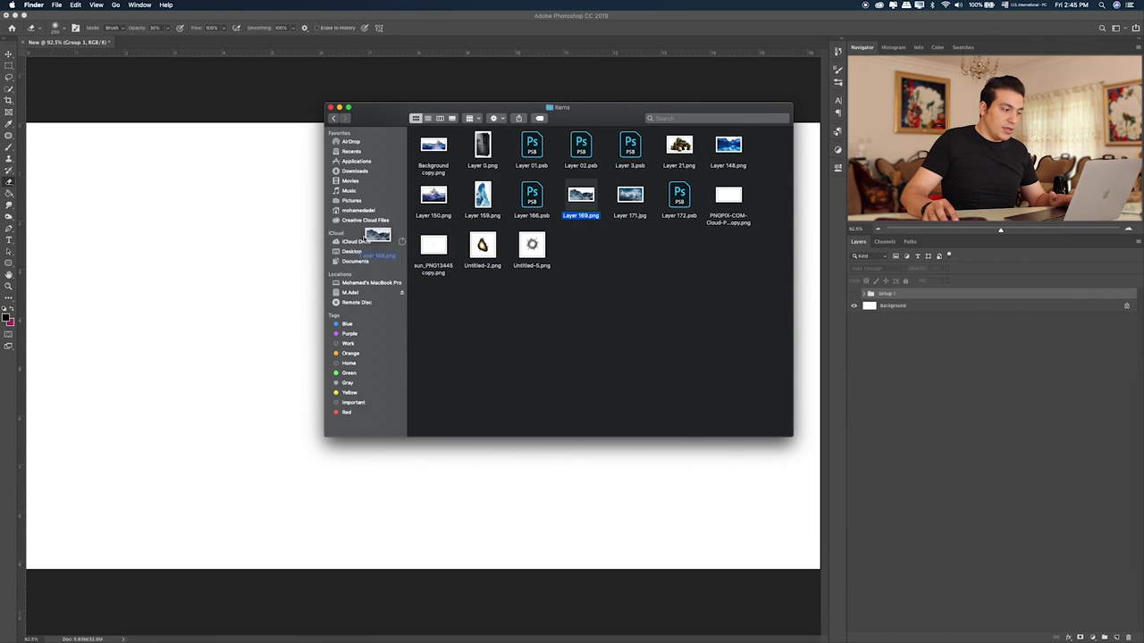
- Place Layer 169.png, scale it to about 73% and set it left
{"action": "left_click_drag", "start_coordinate": [375, 240], "coordinate": [222, 294]}
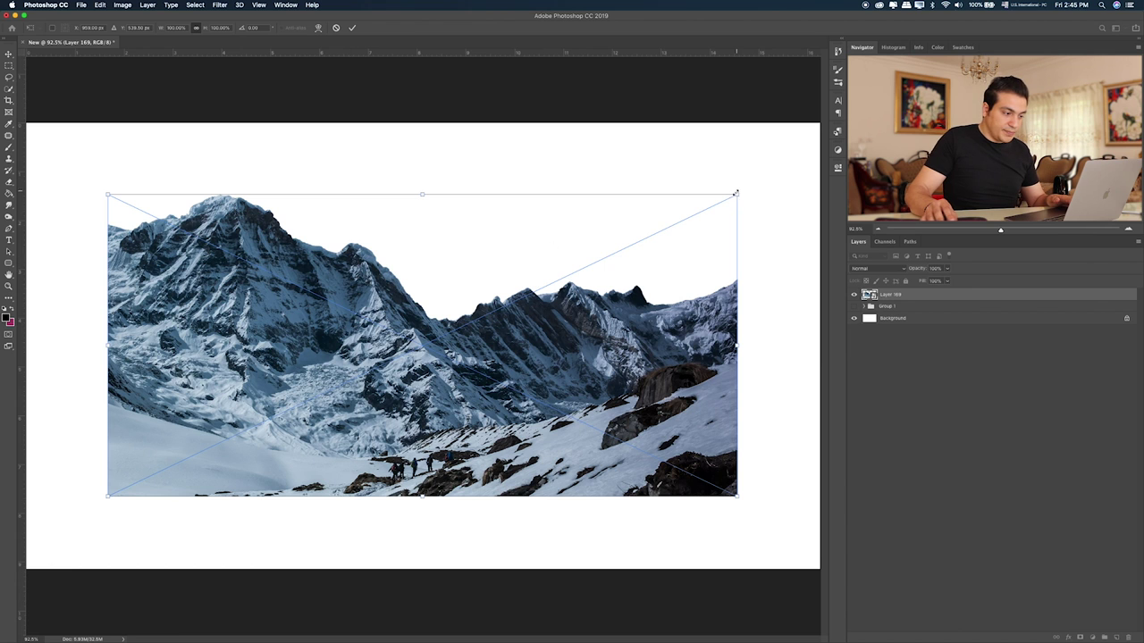
{"action": "left_click_drag", "start_coordinate": [735, 192], "coordinate": [568, 272]}
{"action": "left_click_drag", "start_coordinate": [499, 373], "coordinate": [414, 338]}
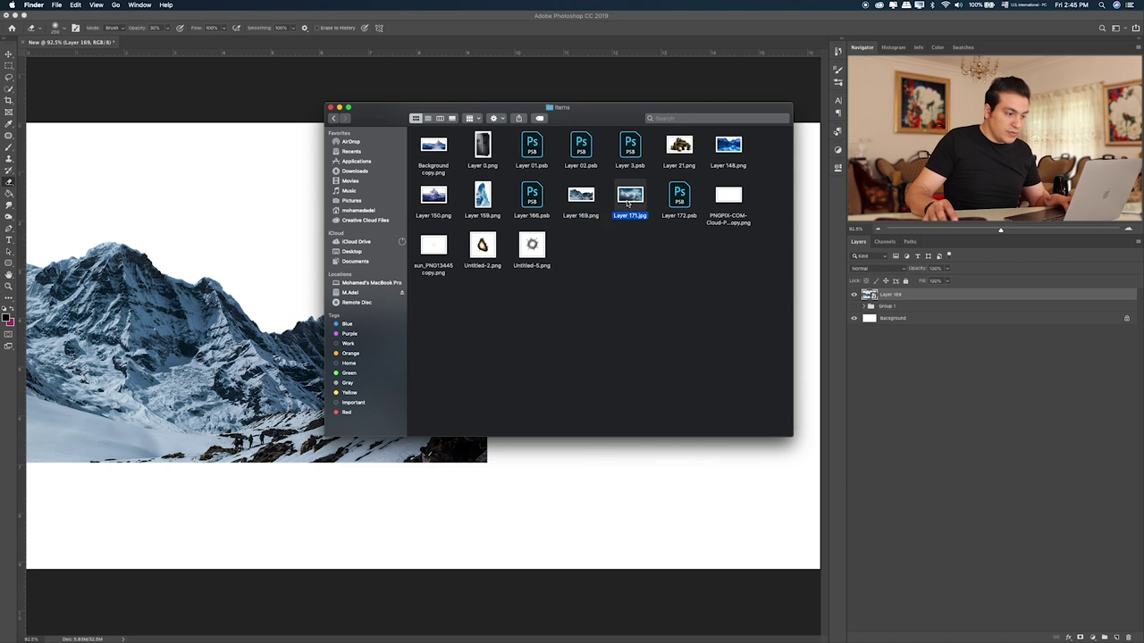
- Place the cloud photo Layer 171.jpg to fill the canvas, stacked beneath Layer 169
{"action": "key", "text": "space"}
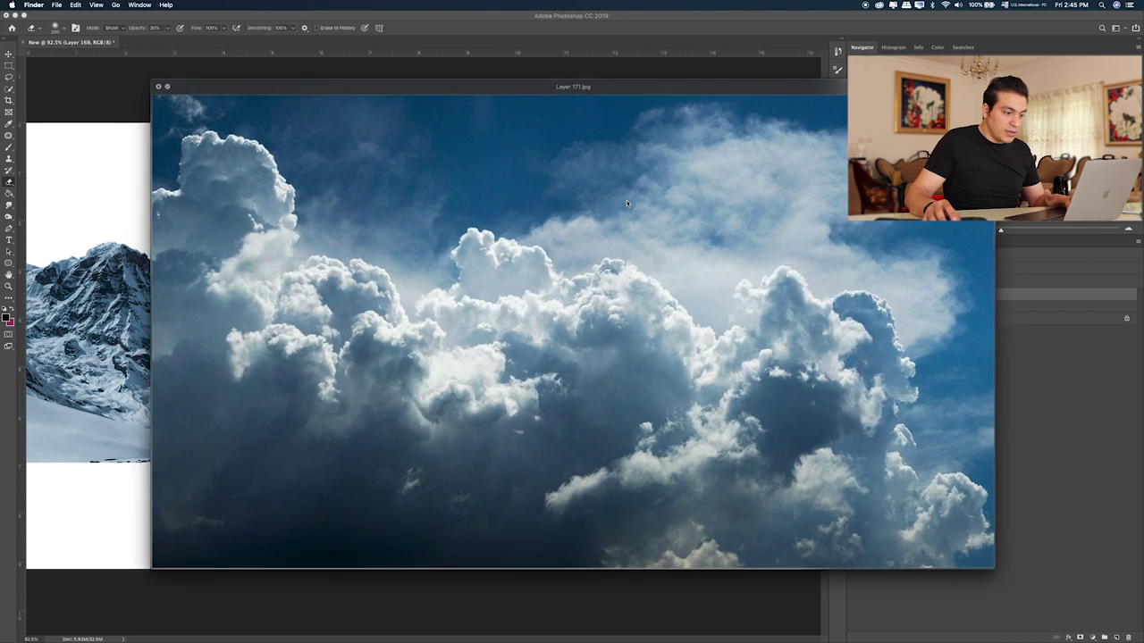
{"action": "key", "text": "space"}
{"action": "left_click_drag", "start_coordinate": [631, 198], "coordinate": [573, 487]}
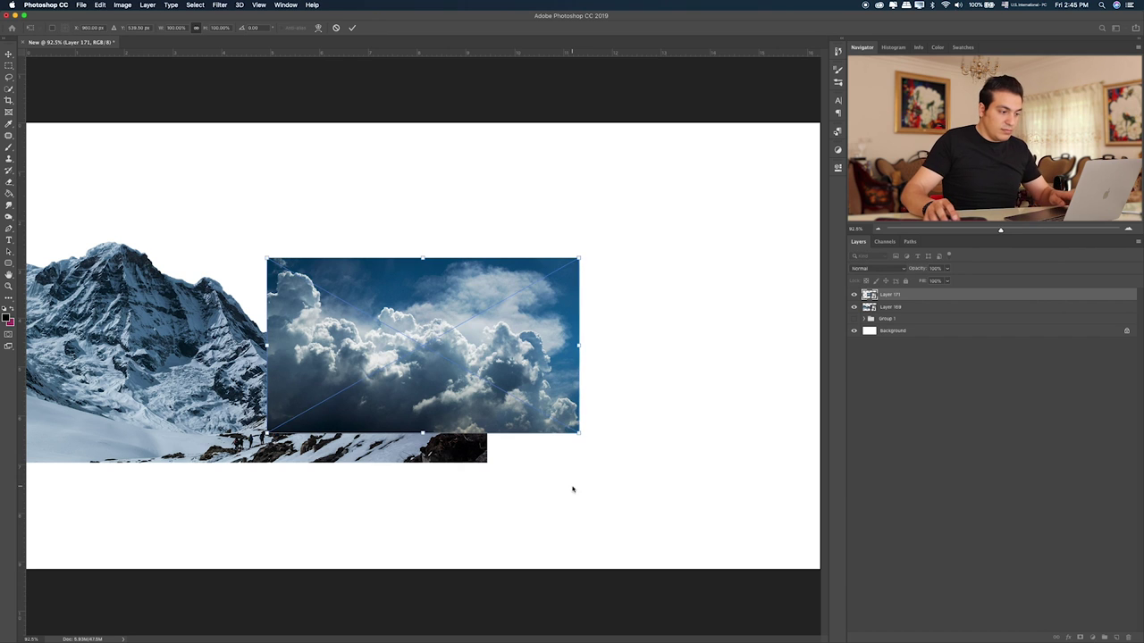
{"action": "left_click_drag", "start_coordinate": [578, 258], "coordinate": [819, 122]}
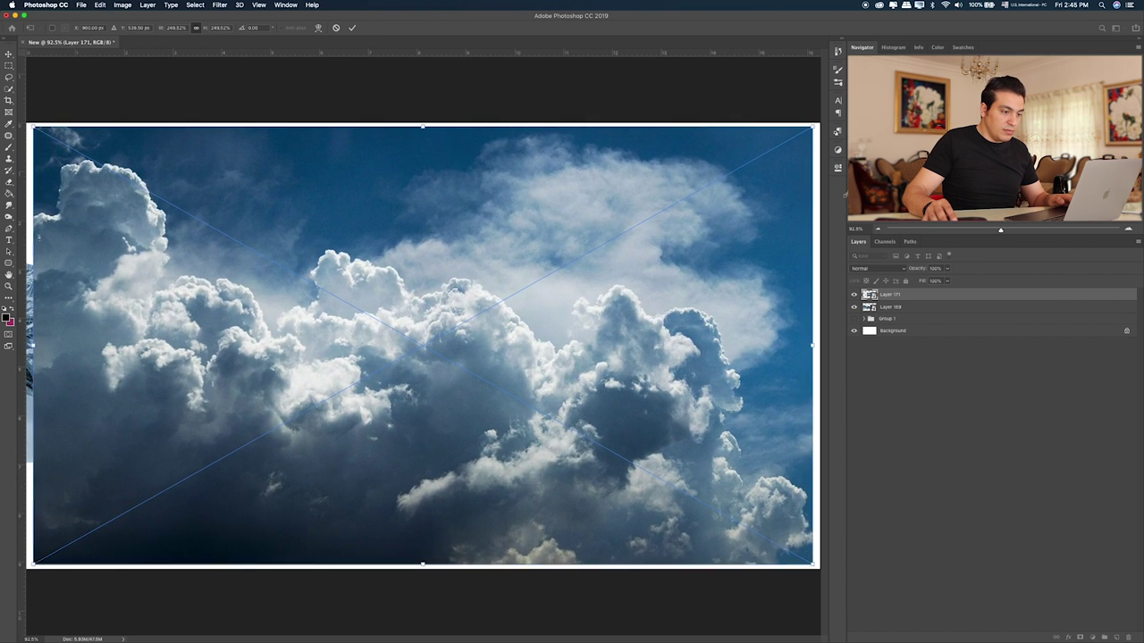
{"action": "key", "text": "Return"}
{"action": "key", "text": "ctrl+bracketleft"}
{"action": "key", "text": "e"}
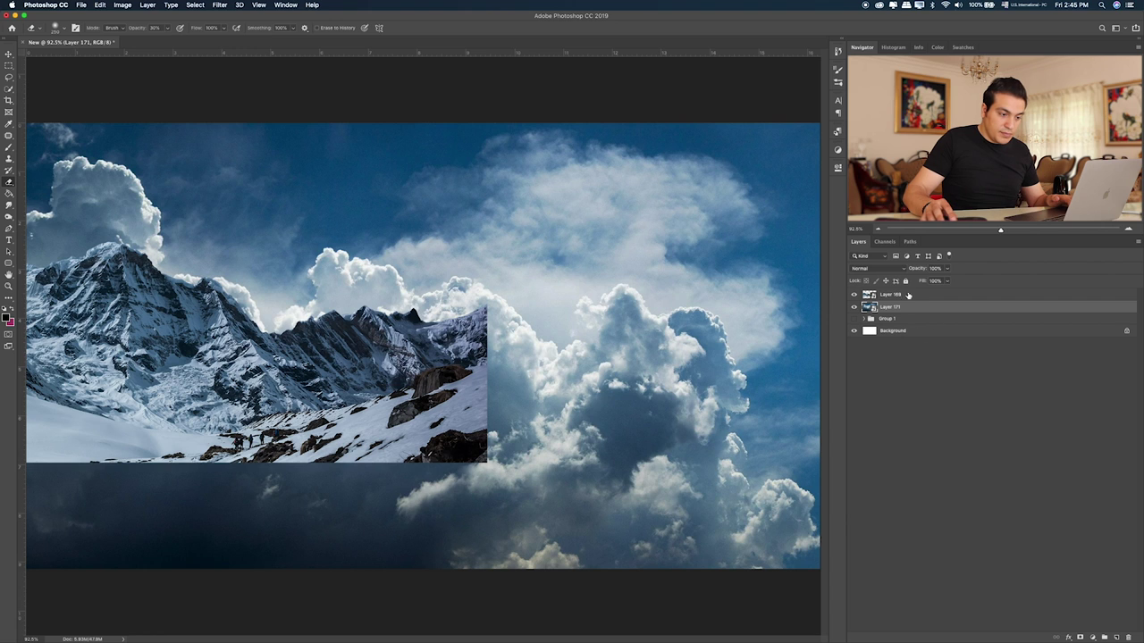
- Move the mountain and cloud layers, Layers 169 and 171, below Group 1
{"action": "double_click", "coordinate": [909, 298]}
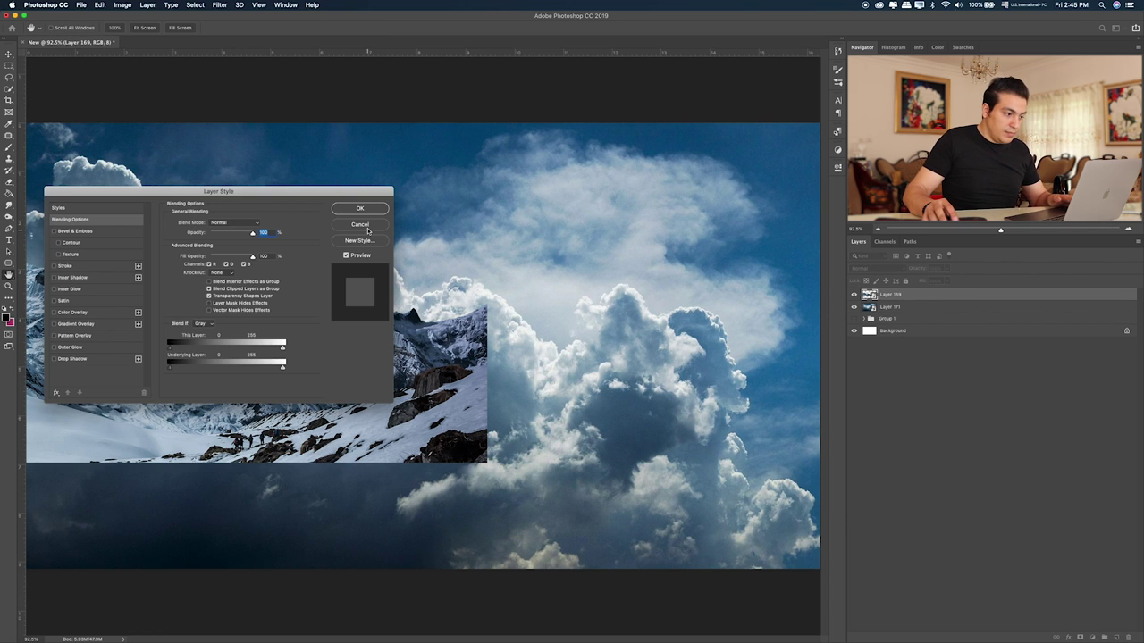
{"action": "left_click", "coordinate": [366, 226]}
{"action": "left_click", "coordinate": [904, 308], "text": "shift"}
{"action": "left_click_drag", "start_coordinate": [914, 302], "coordinate": [910, 329]}
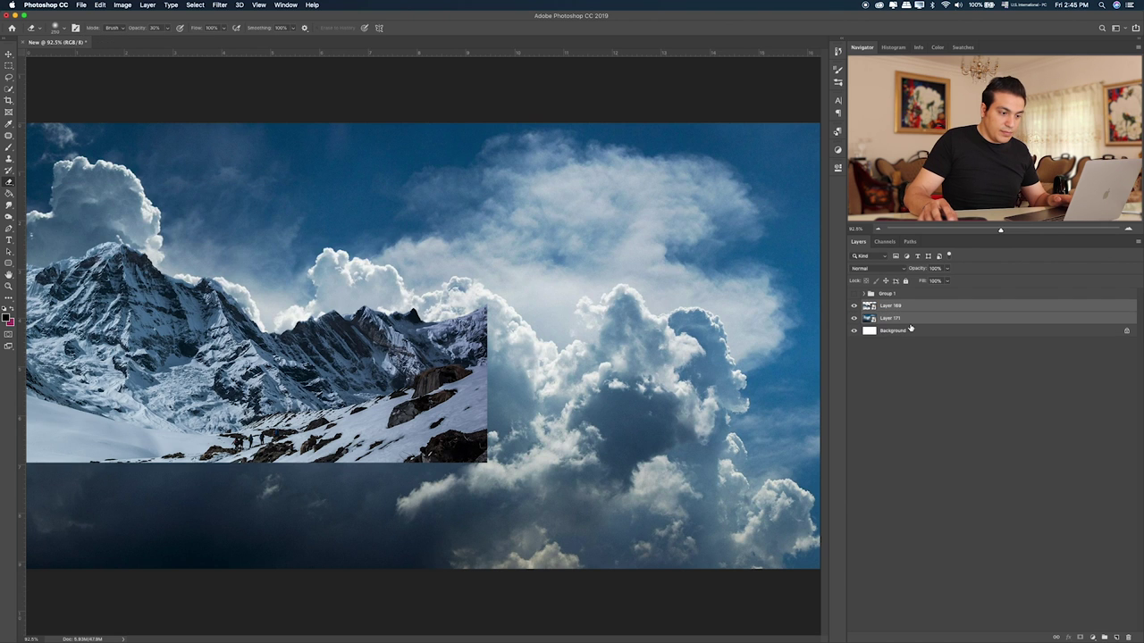
- Add a layer mask to the cloud Layer 171 and shift the clouds upward
{"action": "left_click", "coordinate": [888, 309]}
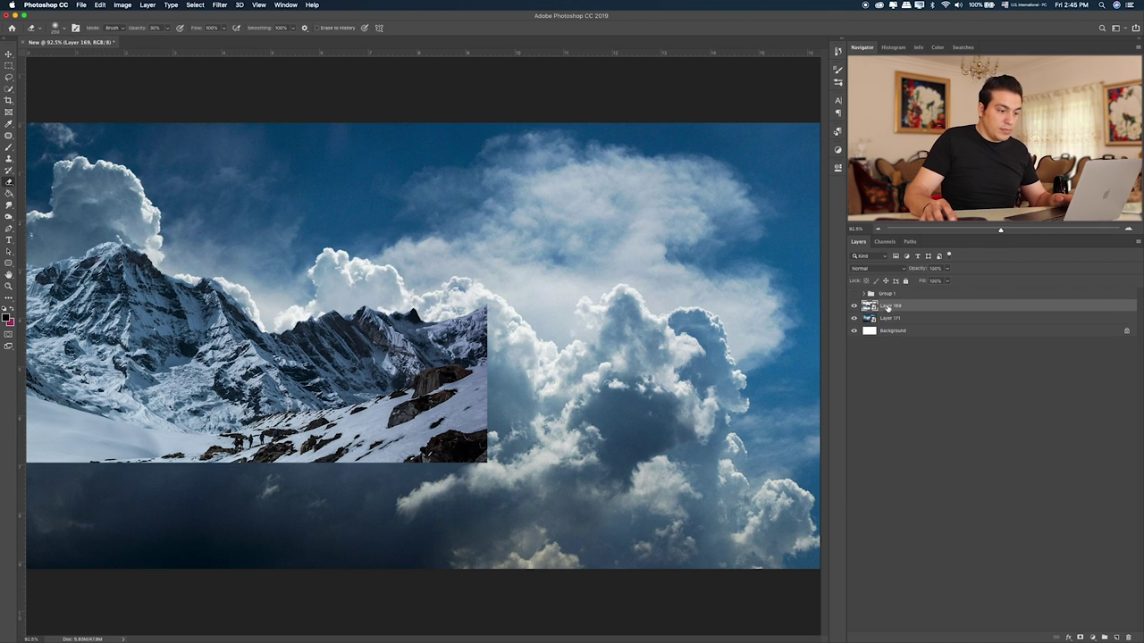
{"action": "left_click", "coordinate": [886, 319]}
{"action": "left_click", "coordinate": [1081, 637]}
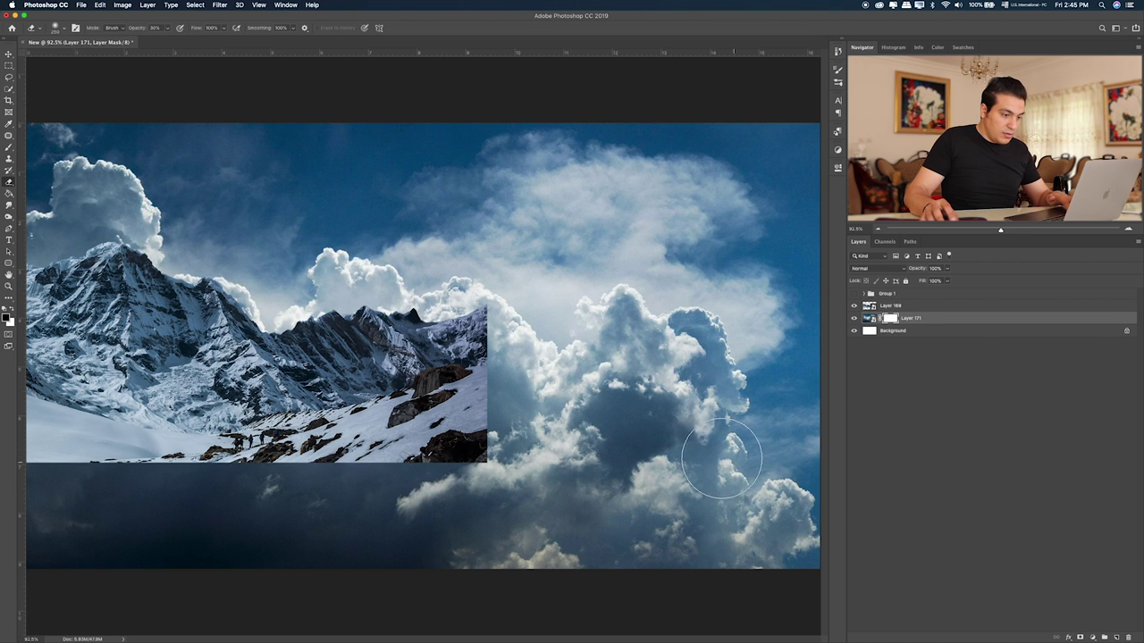
{"action": "left_click", "coordinate": [867, 319]}
{"action": "key", "text": "v"}
{"action": "mouse_move", "coordinate": [679, 376]}
{"action": "left_mouse_down"}
{"action": "mouse_move", "coordinate": [689, 331]}
{"action": "mouse_move", "coordinate": [677, 317]}
{"action": "left_mouse_up"}
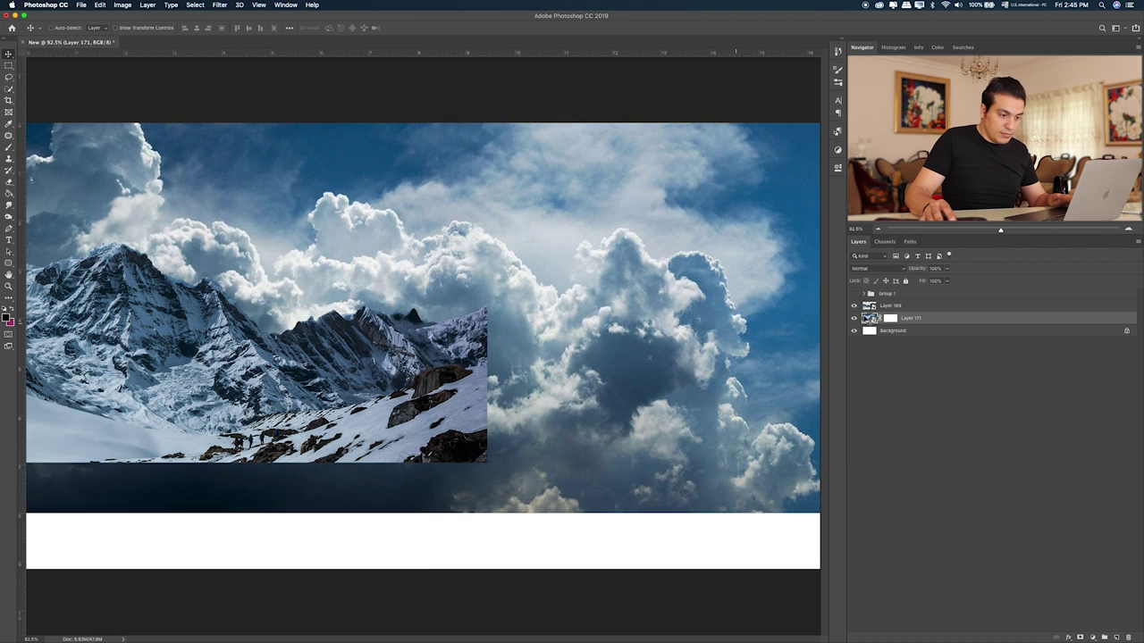
- Select the canvas below the horizon and paint it out on the cloud mask with a large 100% brush
{"action": "key", "text": "super+minus"}
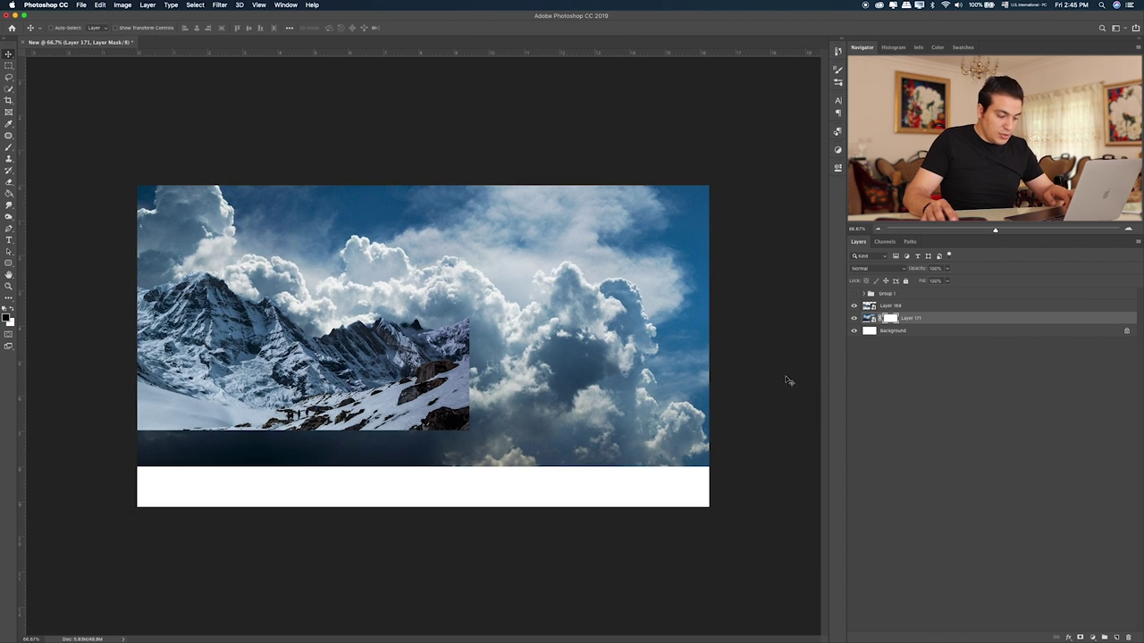
{"action": "key", "text": "m"}
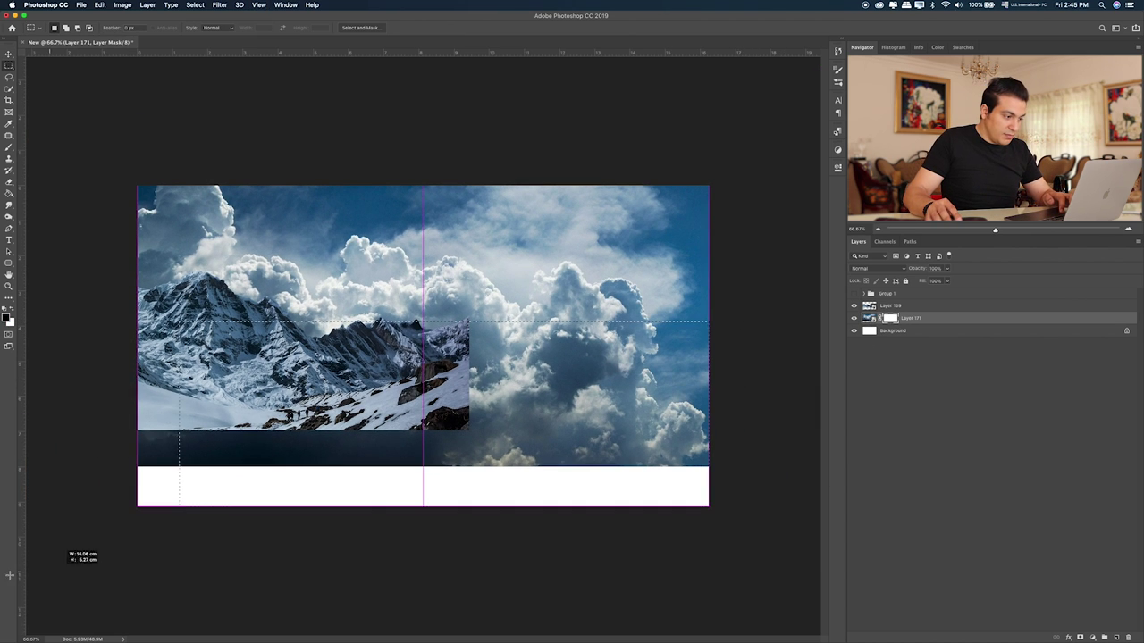
{"action": "left_click_drag", "start_coordinate": [744, 324], "coordinate": [27, 558]}
{"action": "key", "text": "b"}
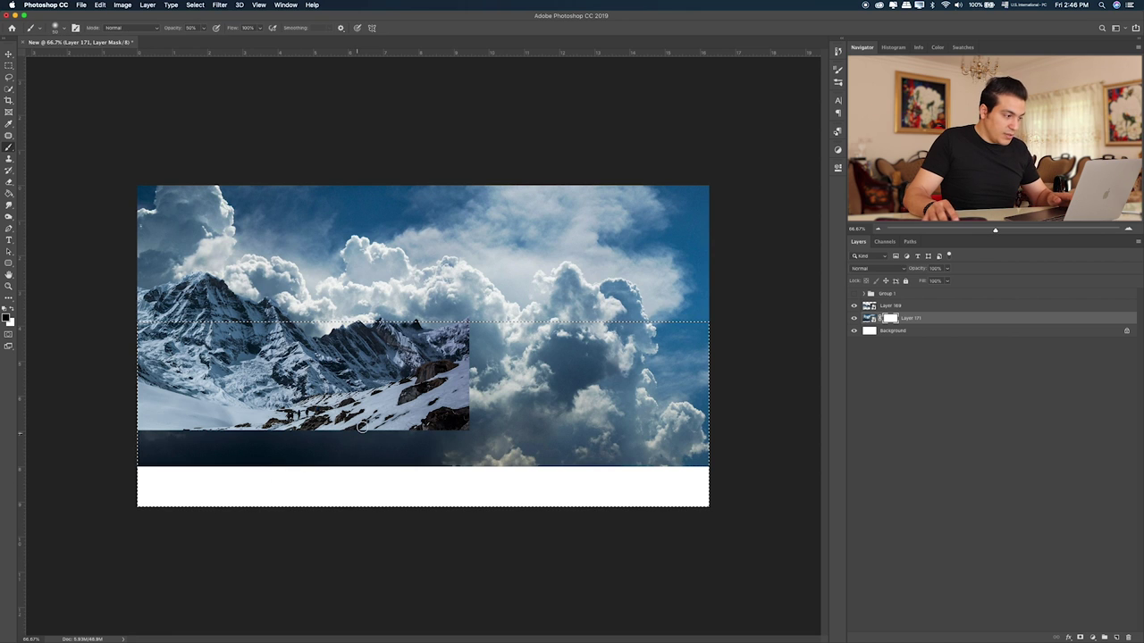
{"action": "key", "text": "m"}
{"action": "key", "text": "super+d"}
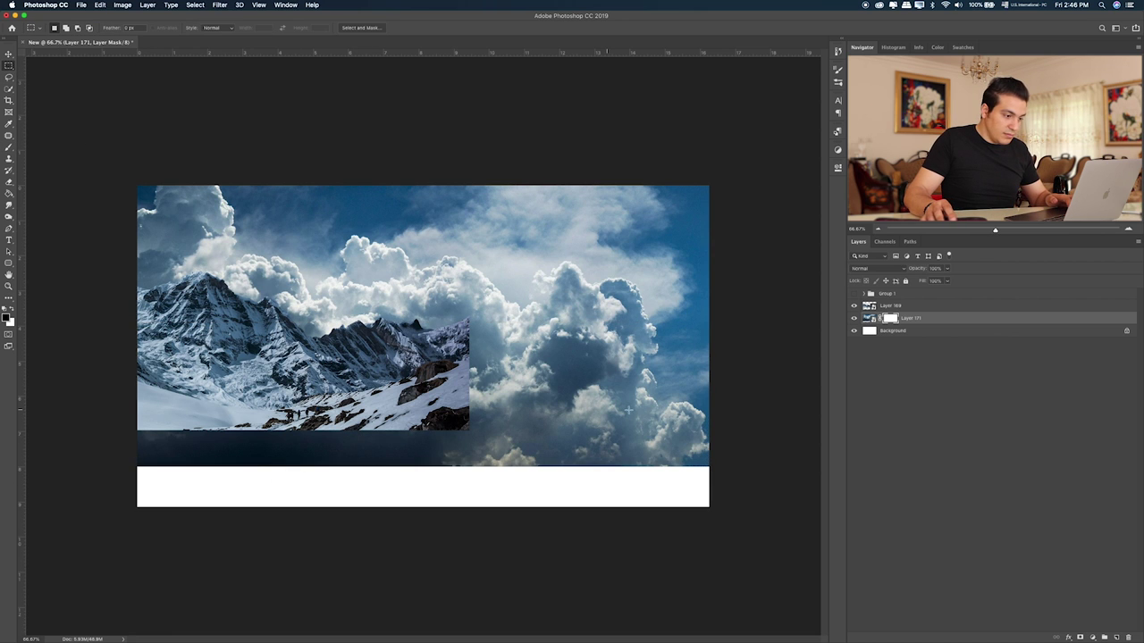
{"action": "left_click_drag", "start_coordinate": [730, 349], "coordinate": [36, 549]}
{"action": "key", "text": "b"}
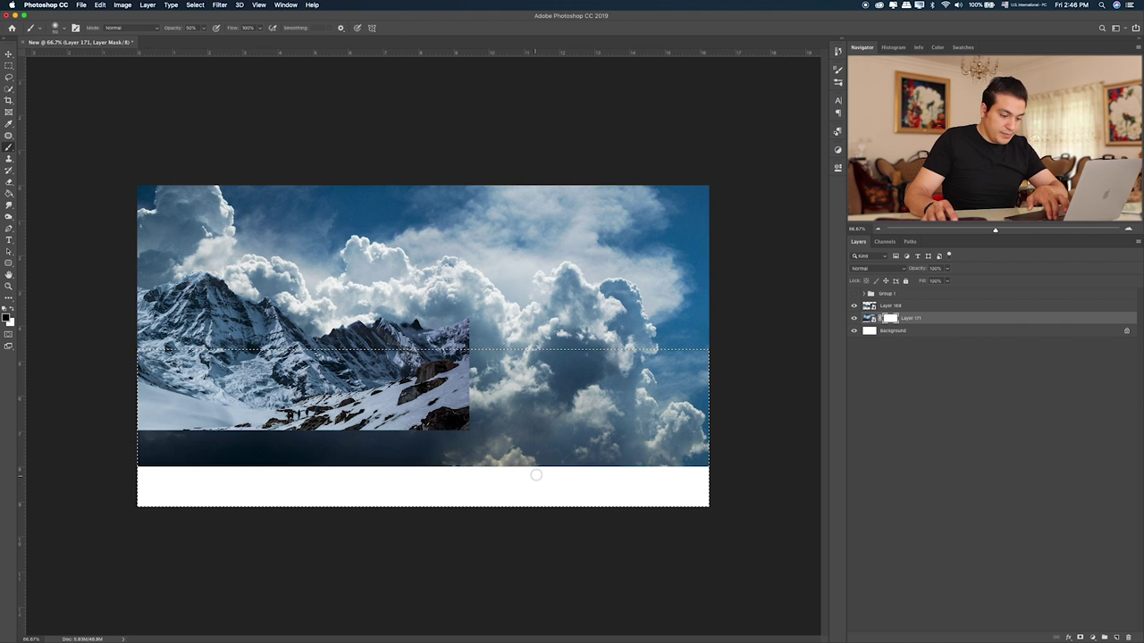
{"action": "key", "text": "bracketright"}
{"action": "key", "text": "bracketright"}
{"action": "key", "text": "bracketright"}
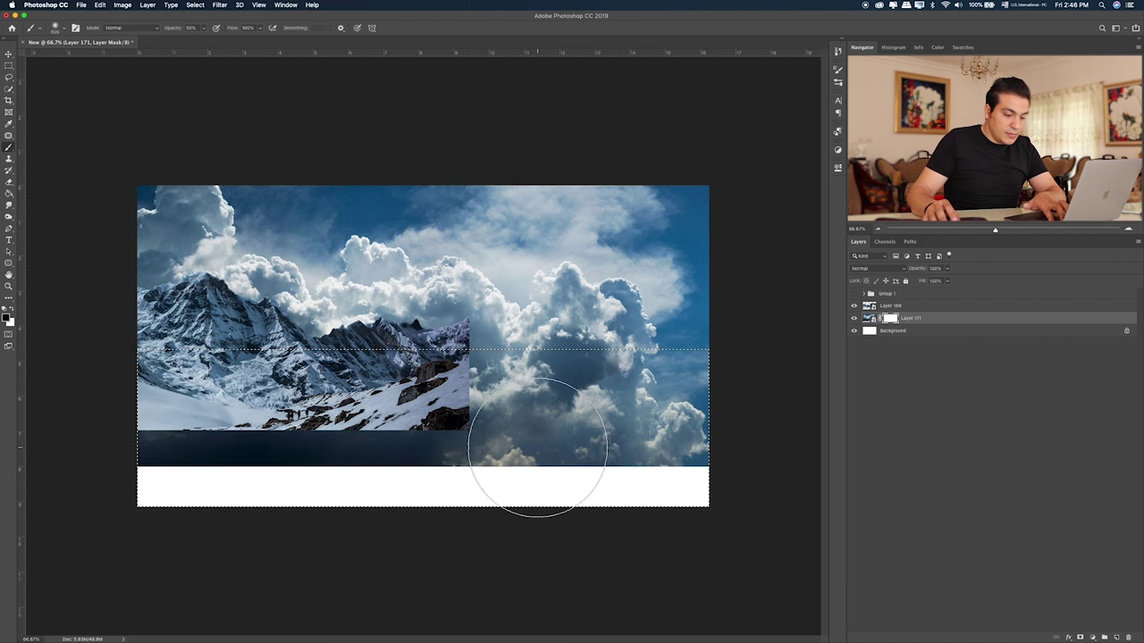
{"action": "key", "text": "bracketright"}
{"action": "key", "text": "bracketright"}
{"action": "key", "text": "bracketright"}
{"action": "key", "text": "0"}
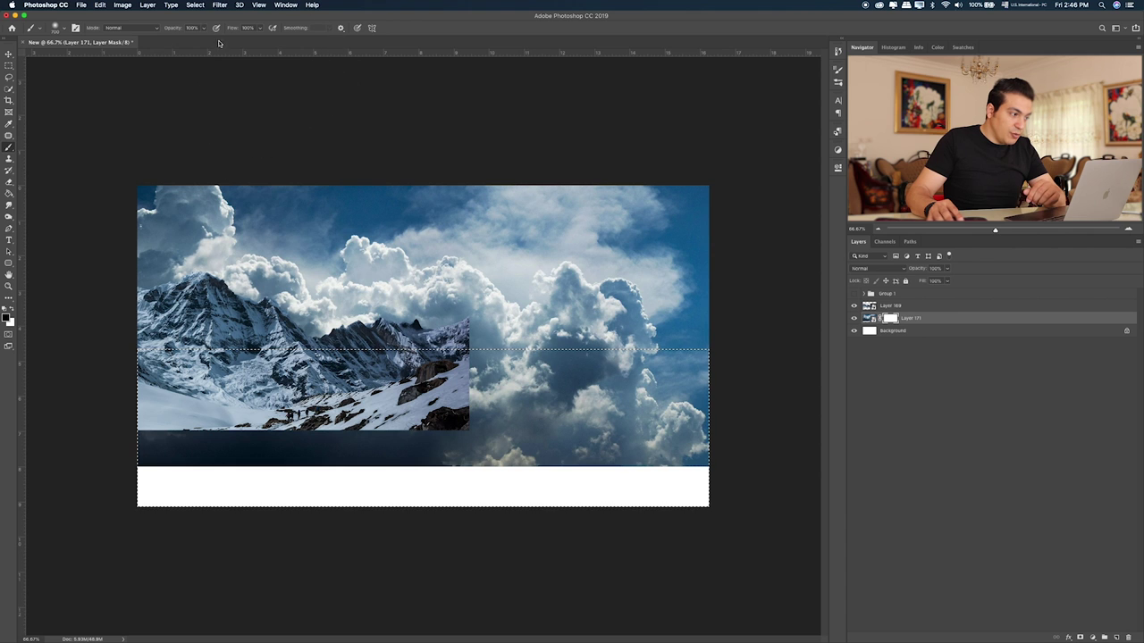
{"action": "left_click_drag", "start_coordinate": [664, 395], "coordinate": [451, 436]}
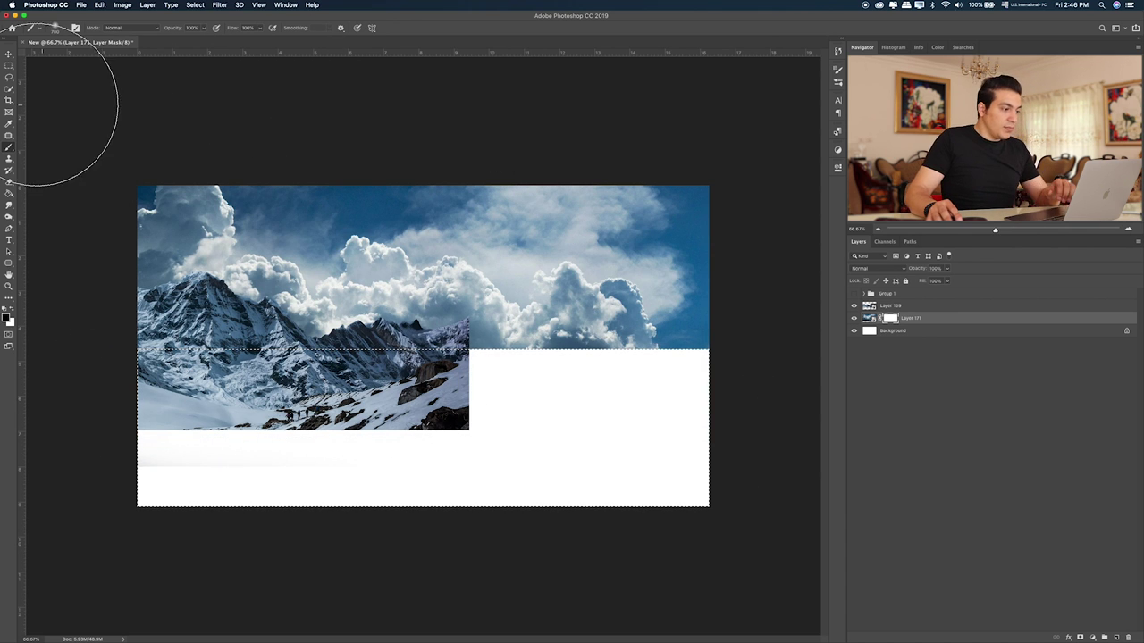
- Deselect, try lower cloud opacities, restore 100%, and bring up the Finder Items folder
{"action": "left_click", "coordinate": [8, 66]}
{"action": "left_click", "coordinate": [327, 198]}
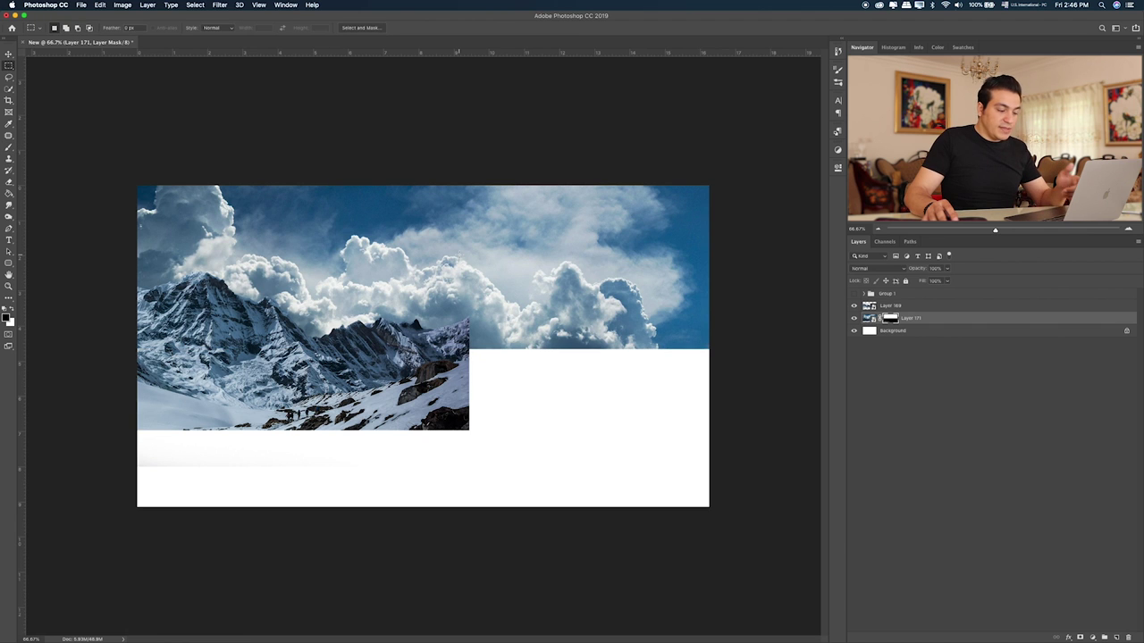
{"action": "key", "text": "4"}
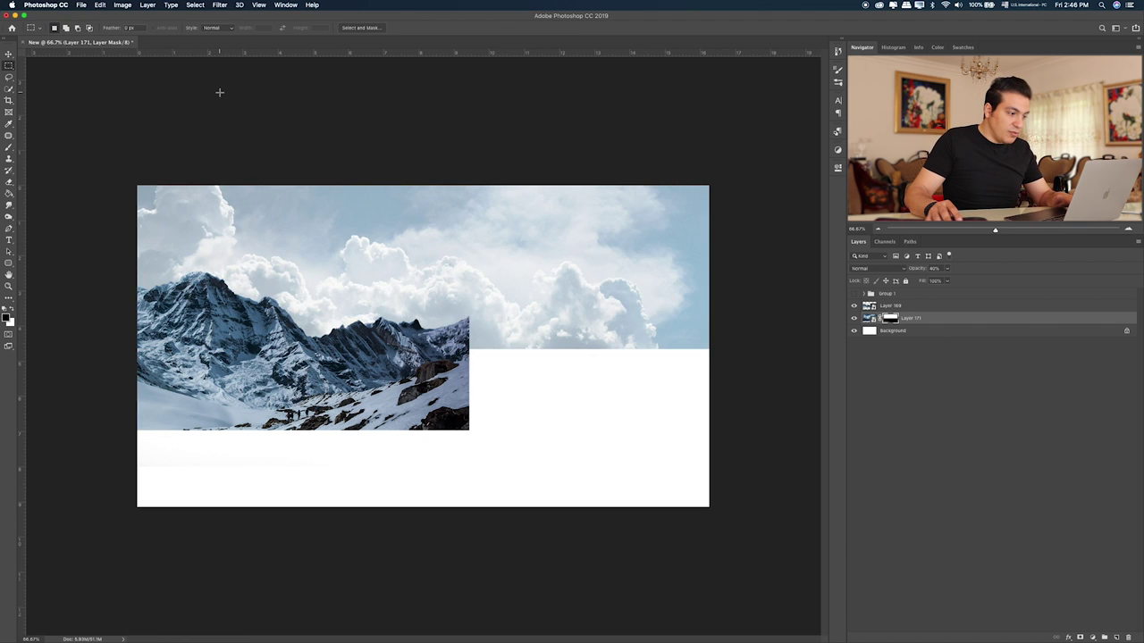
{"action": "key", "text": "2"}
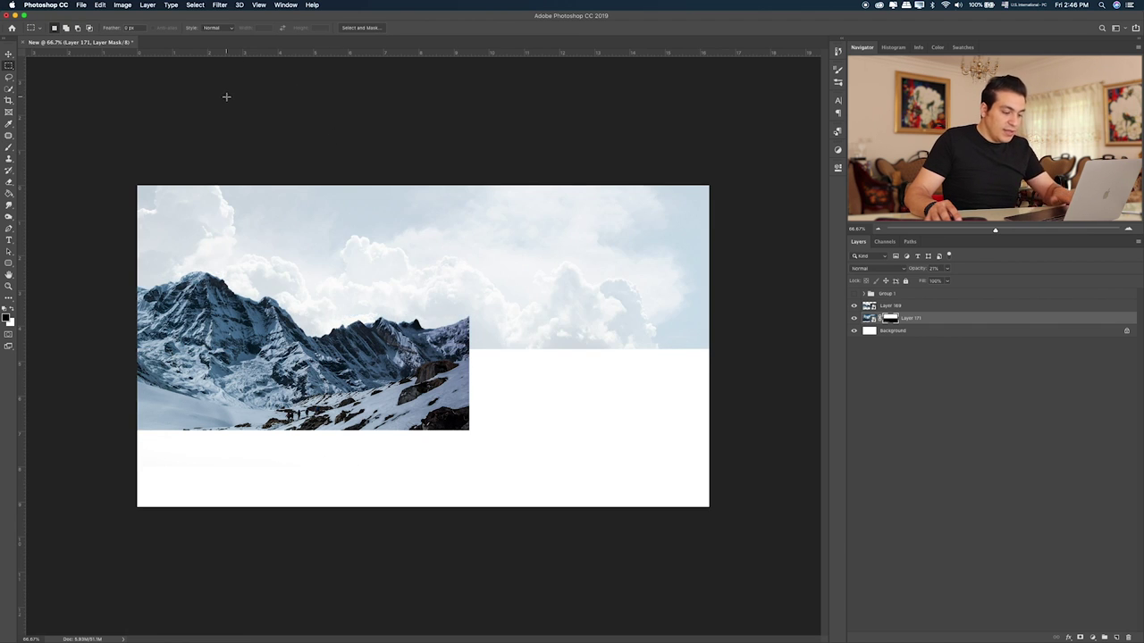
{"action": "key", "text": "7"}
{"action": "key", "text": "8"}
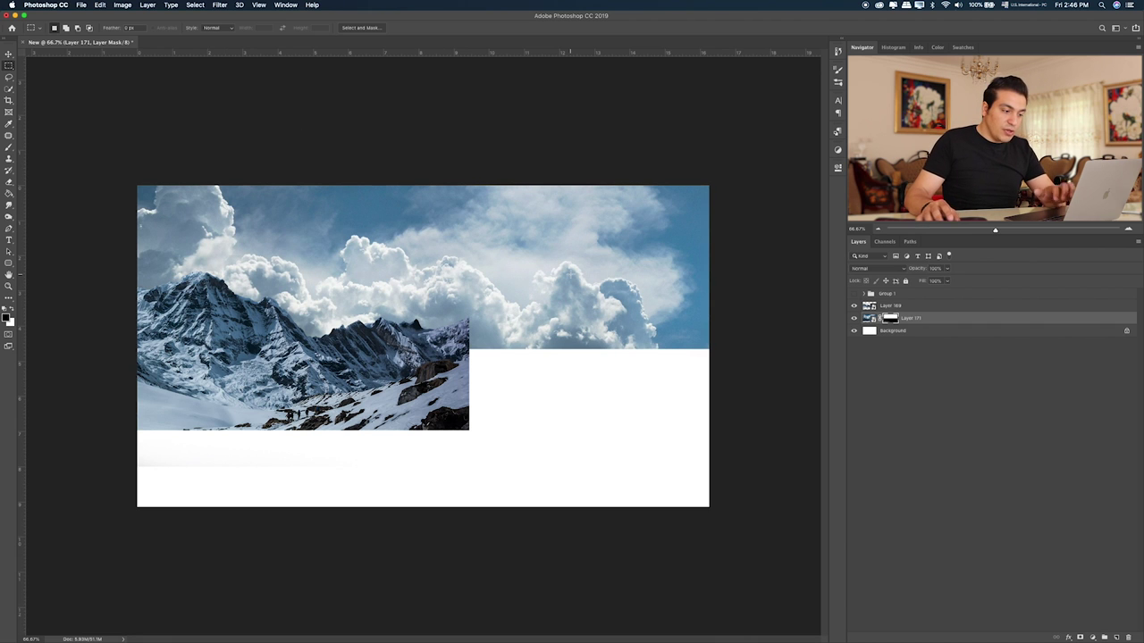
{"action": "key", "text": "0"}
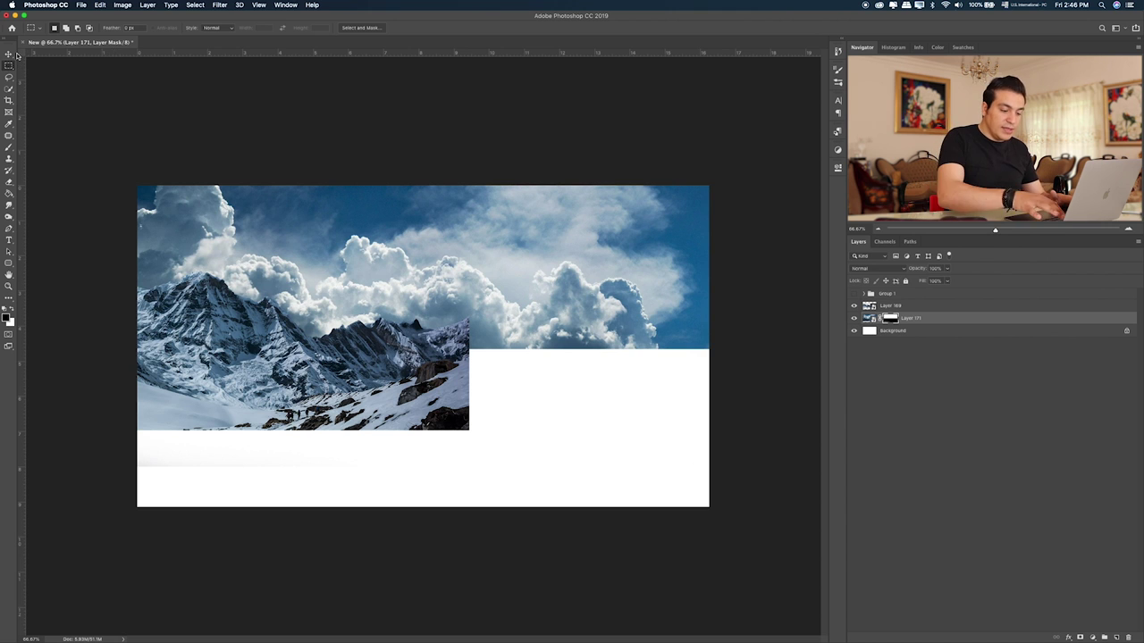
{"action": "key", "text": "ctrl+0"}
{"action": "key", "text": "super+Tab"}
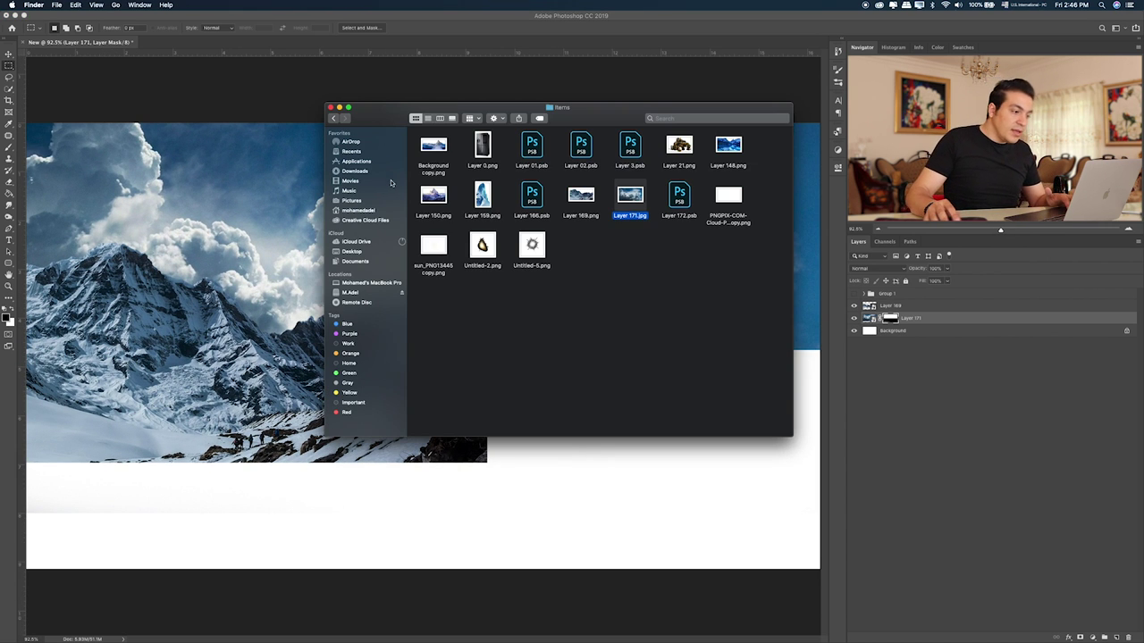
- Place the purple mountain Layer 150.png, scaled down over the canvas's right half
{"action": "left_click", "coordinate": [432, 194]}
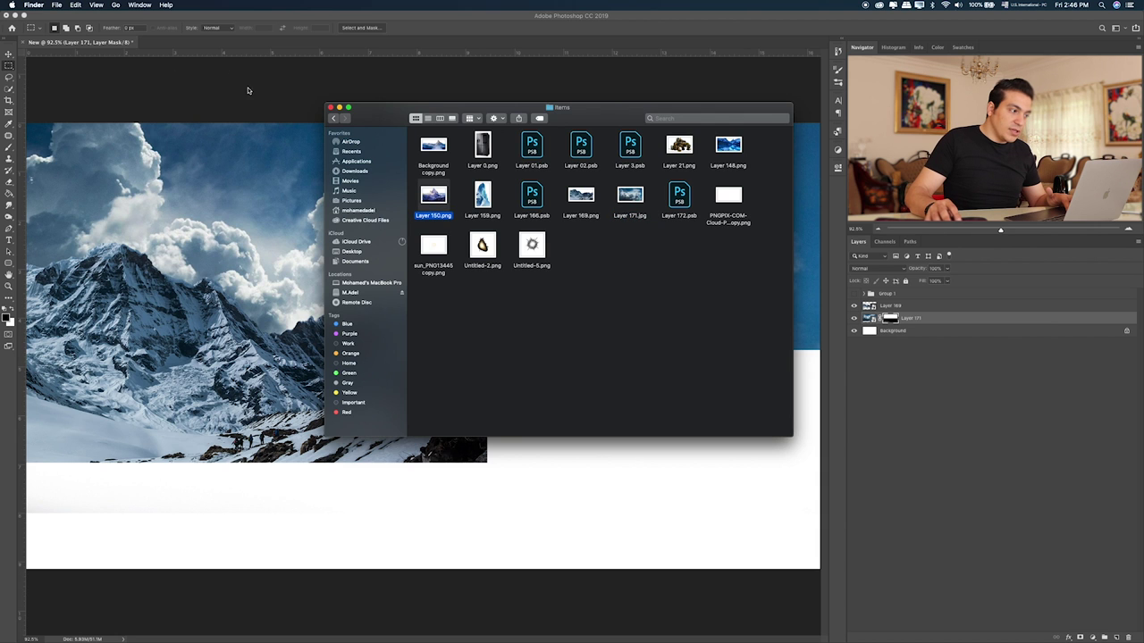
{"action": "left_click_drag", "start_coordinate": [432, 196], "coordinate": [228, 335]}
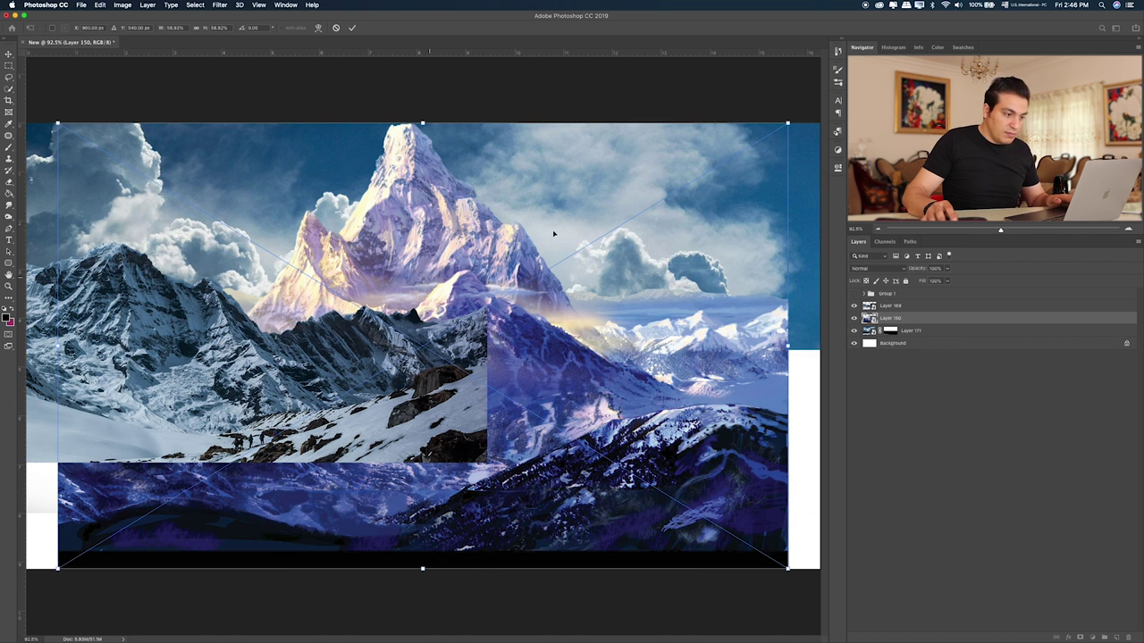
{"action": "left_click_drag", "start_coordinate": [789, 119], "coordinate": [707, 178]}
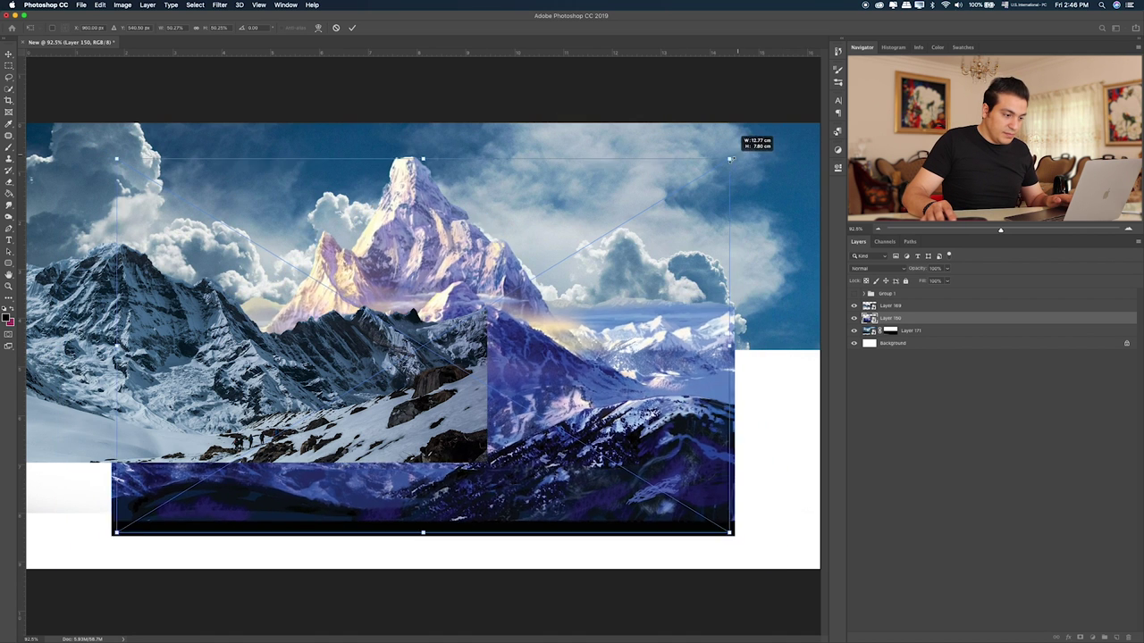
{"action": "mouse_move", "coordinate": [581, 323]}
{"action": "left_mouse_down"}
{"action": "mouse_move", "coordinate": [705, 334]}
{"action": "mouse_move", "coordinate": [694, 336]}
{"action": "left_mouse_up"}
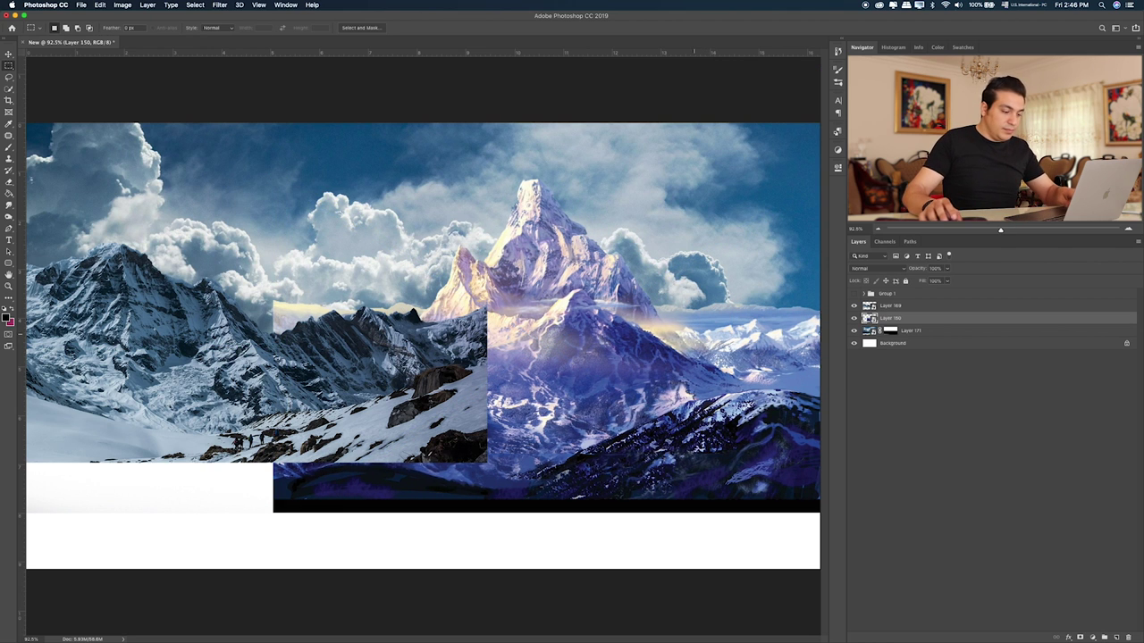
{"action": "key", "text": "super+t"}
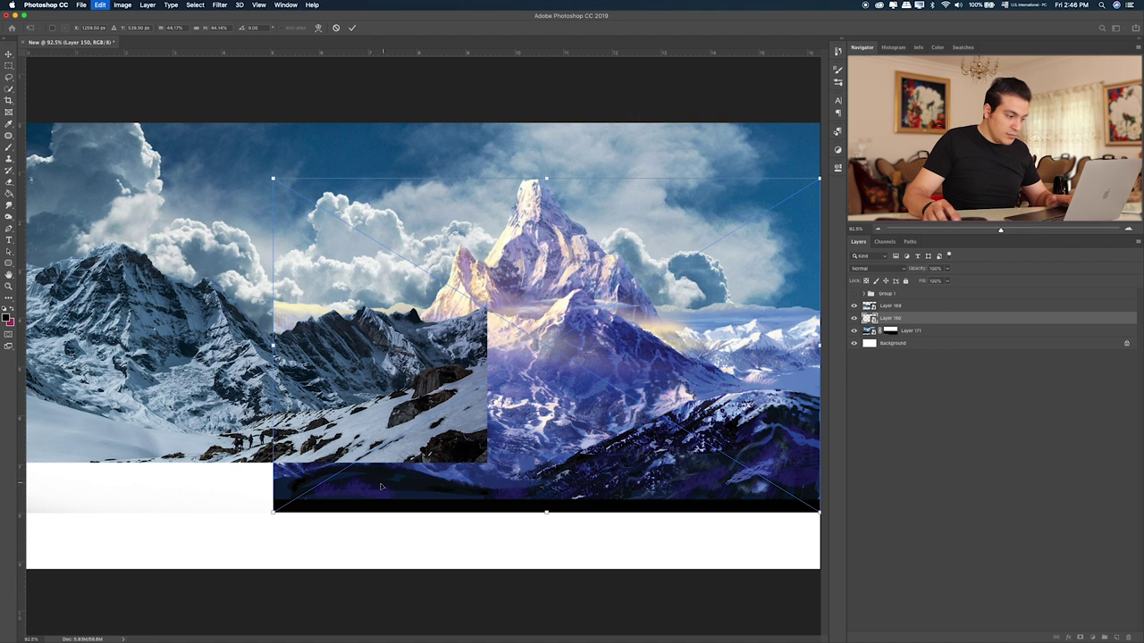
{"action": "left_click_drag", "start_coordinate": [274, 513], "coordinate": [399, 435]}
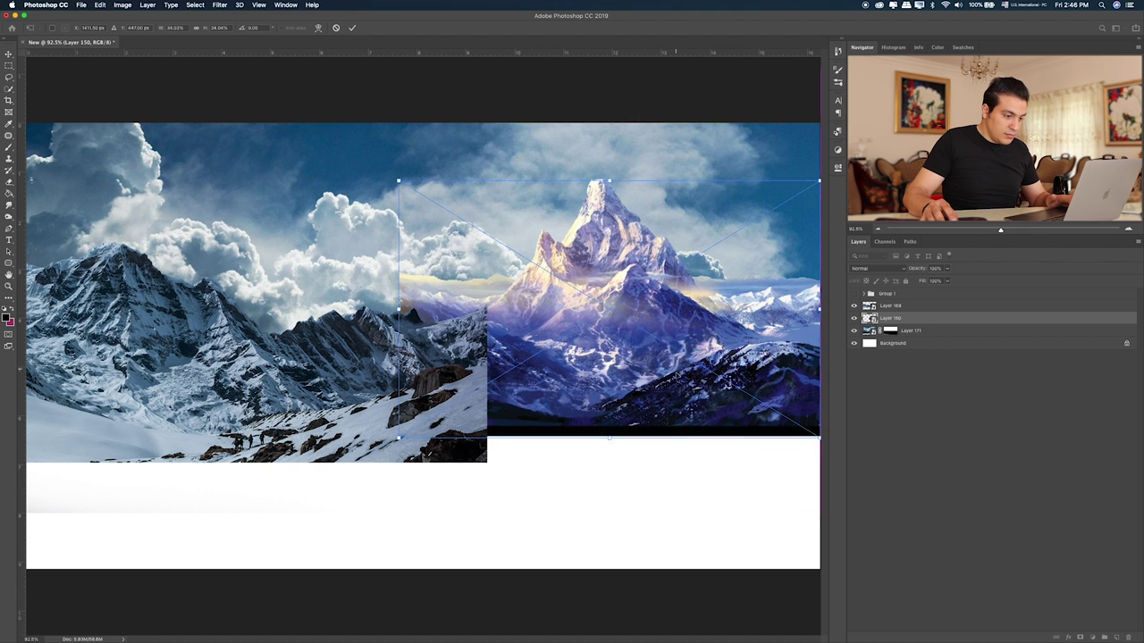
{"action": "left_click_drag", "start_coordinate": [699, 355], "coordinate": [700, 382]}
{"action": "key", "text": "Return"}
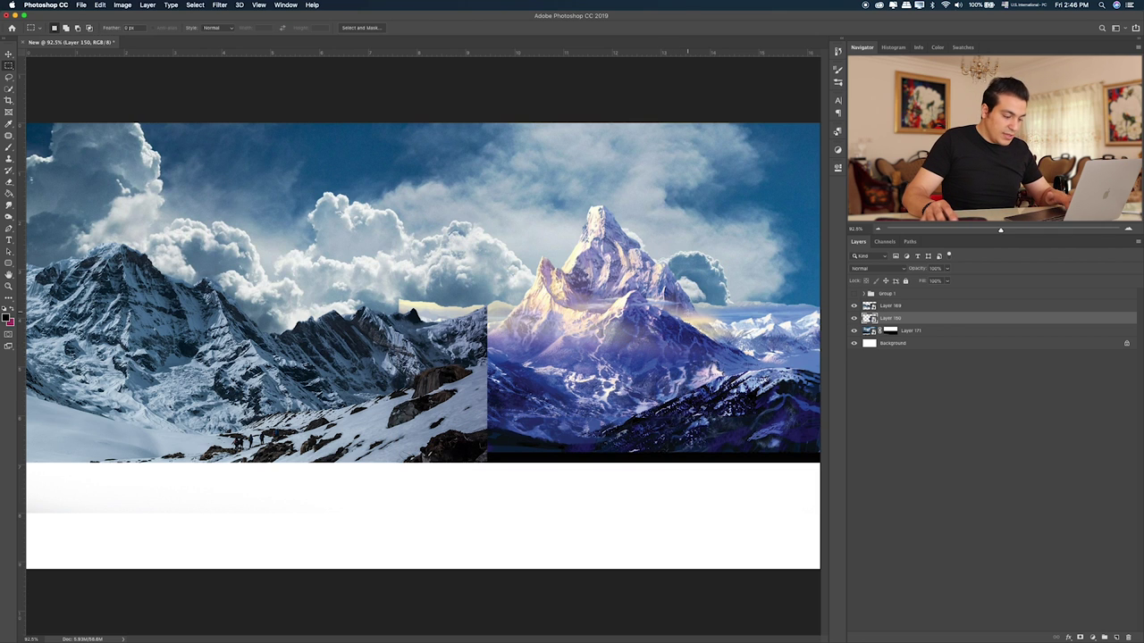
- Nudge the purple mountain layer up and give it a layer mask
{"action": "key", "text": "v"}
{"action": "left_click_drag", "start_coordinate": [665, 351], "coordinate": [667, 293]}
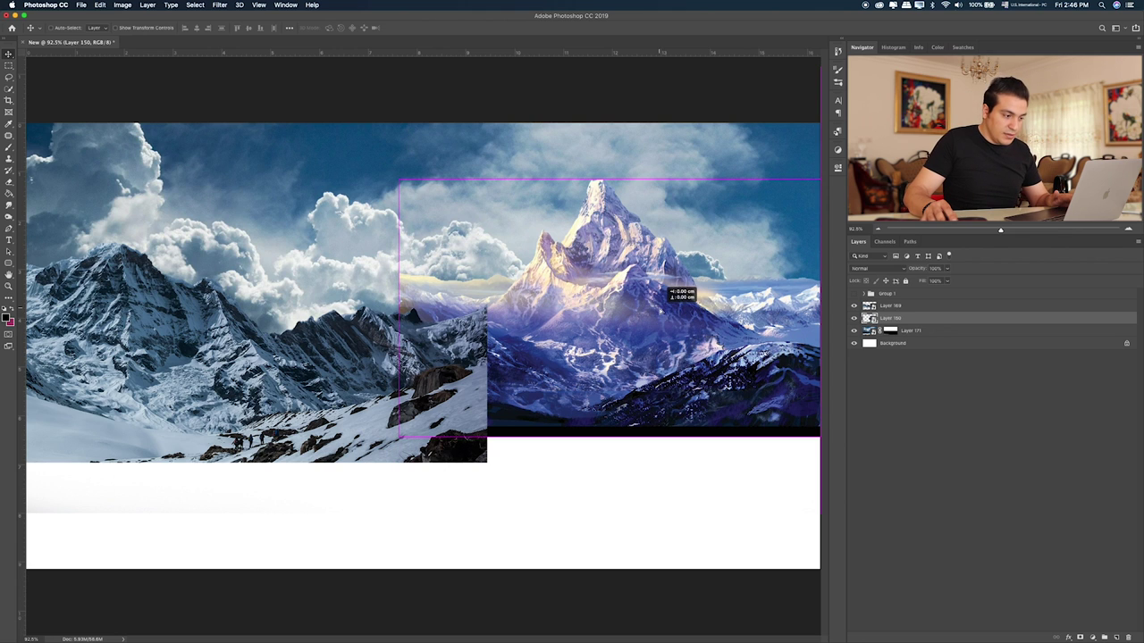
{"action": "left_click", "coordinate": [1079, 638]}
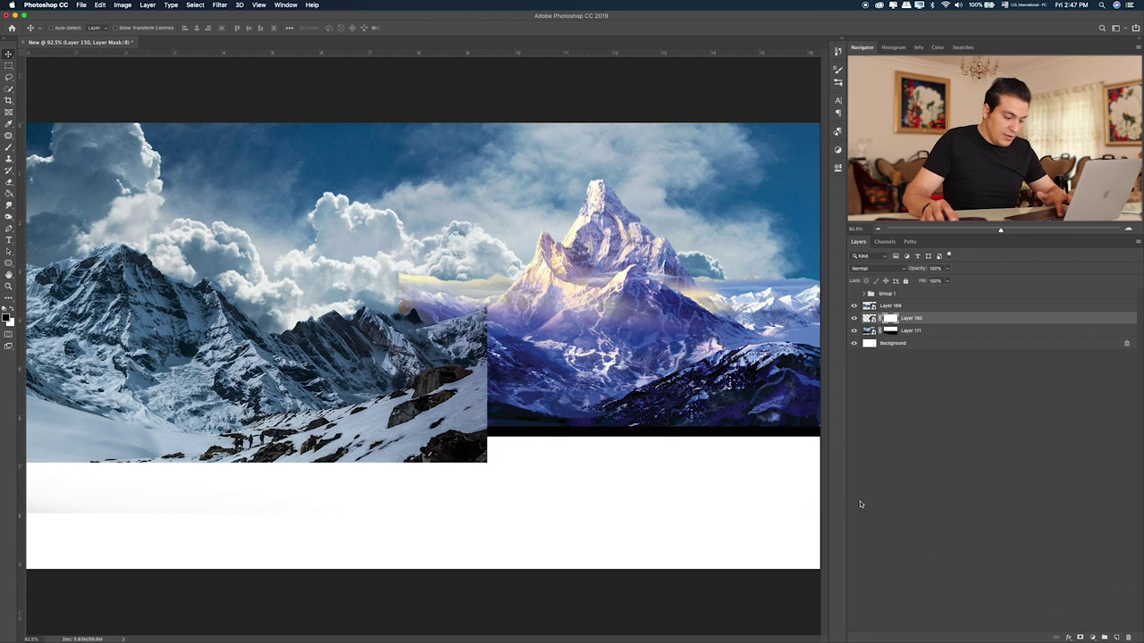
- Mask out the pale upper-left strip using a Pen path turned into a selection
{"action": "left_click", "coordinate": [9, 229]}
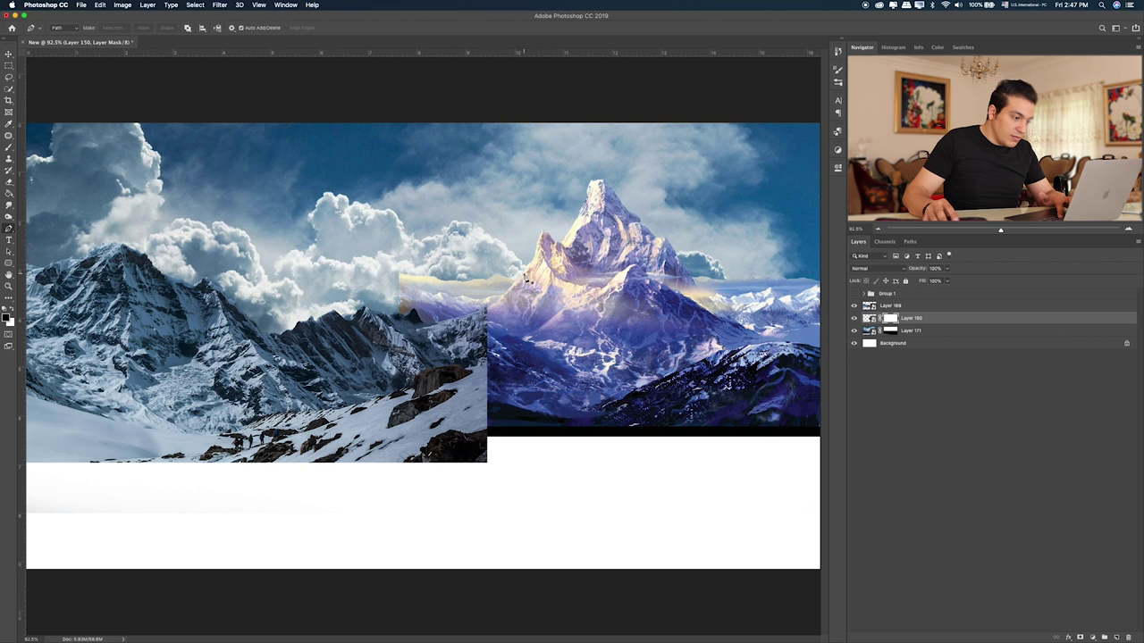
{"action": "left_click", "coordinate": [524, 274]}
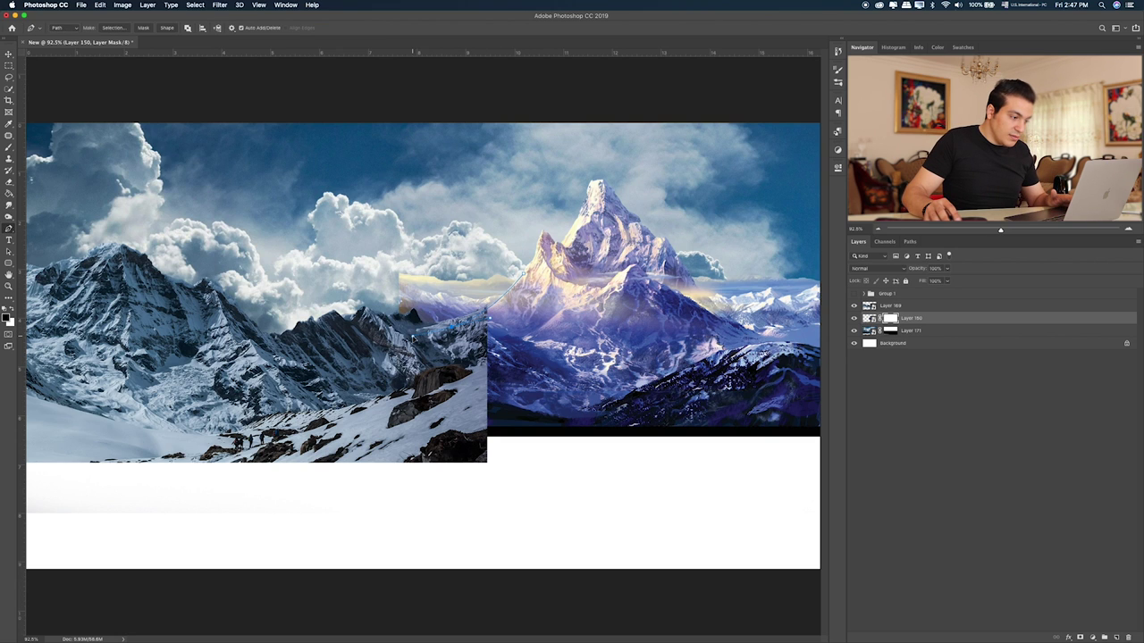
{"action": "left_click_drag", "start_coordinate": [447, 204], "coordinate": [517, 253]}
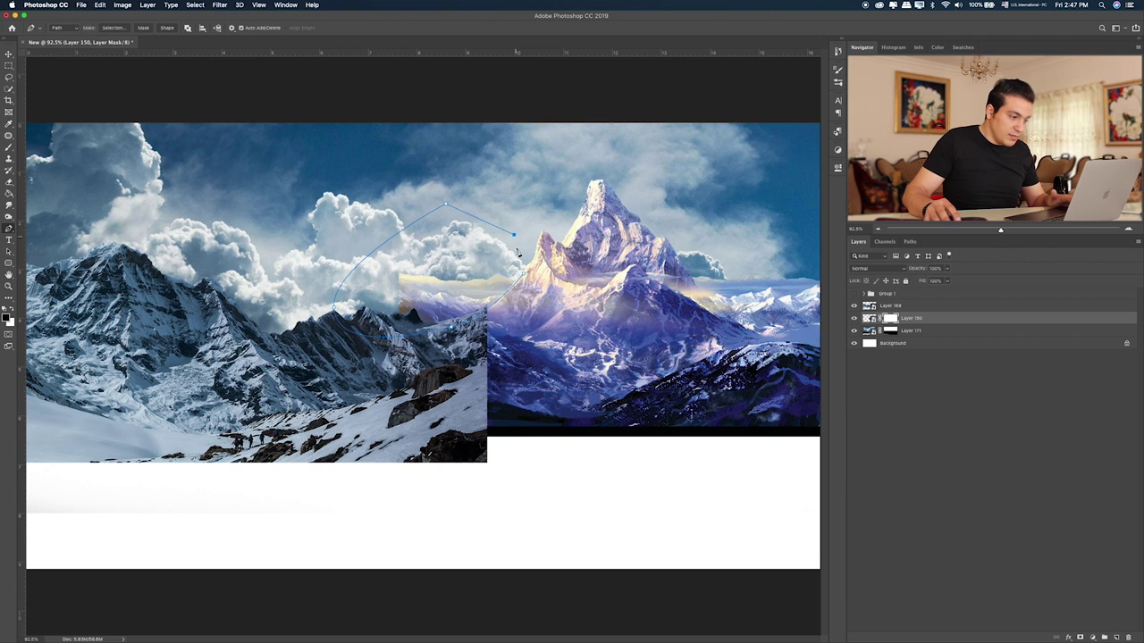
{"action": "right_click", "coordinate": [475, 282]}
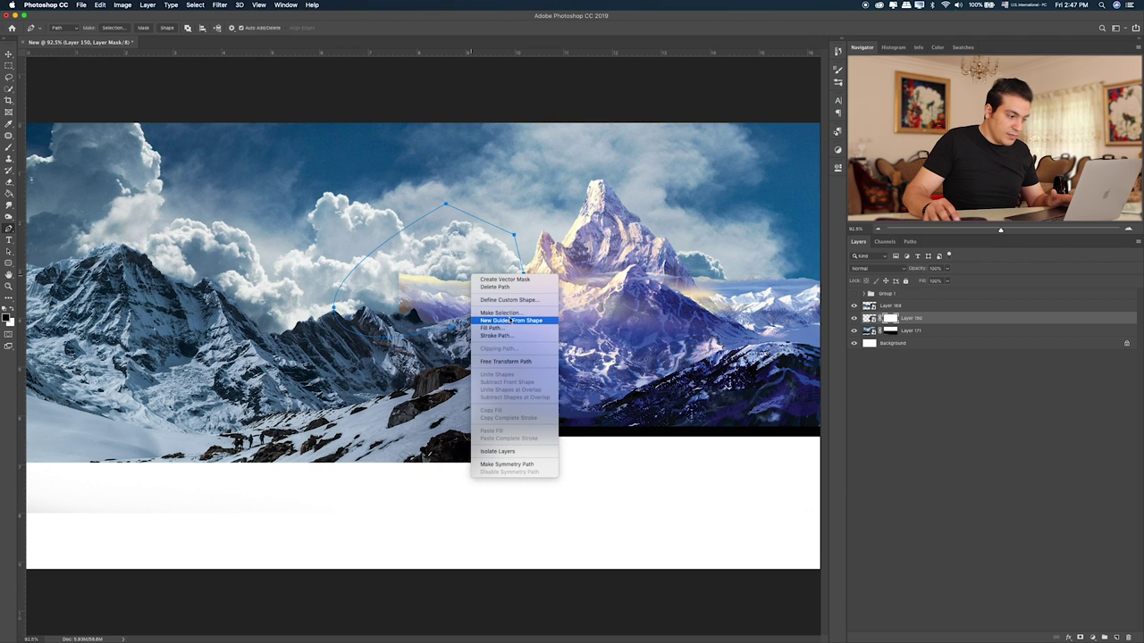
{"action": "left_click", "coordinate": [514, 317]}
{"action": "left_click", "coordinate": [423, 187]}
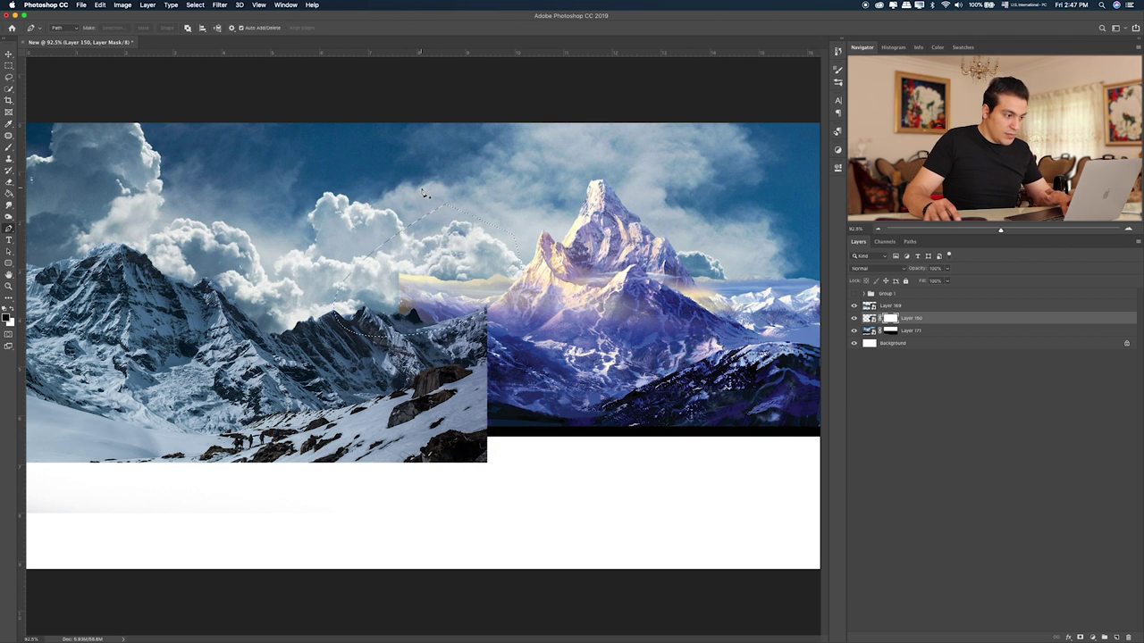
{"action": "key", "text": "b"}
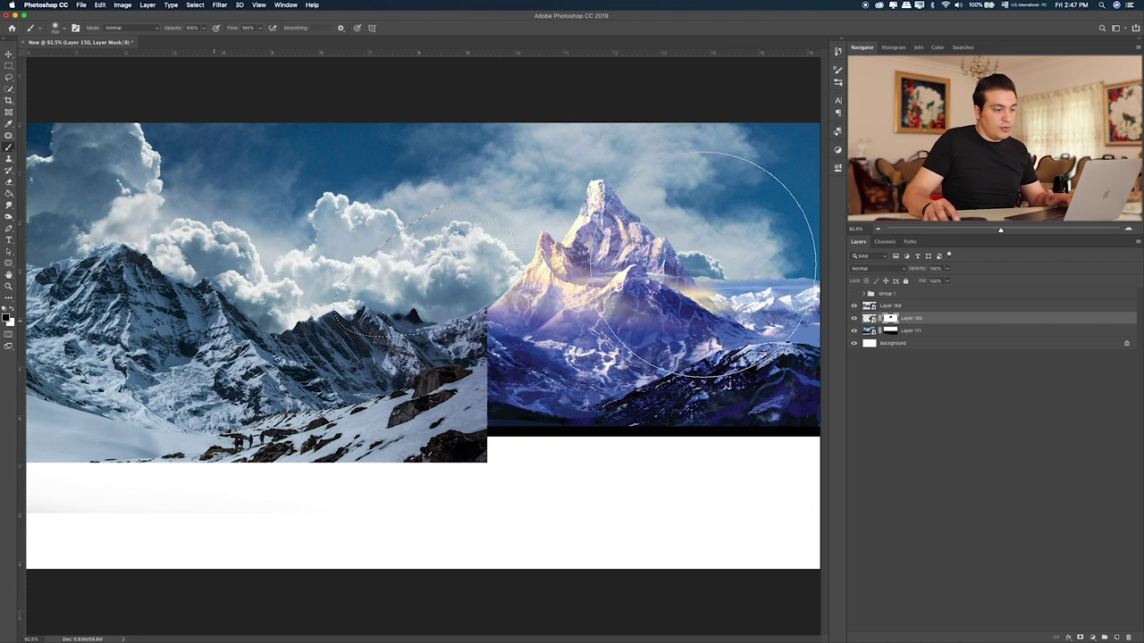
{"action": "left_click", "coordinate": [9, 65]}
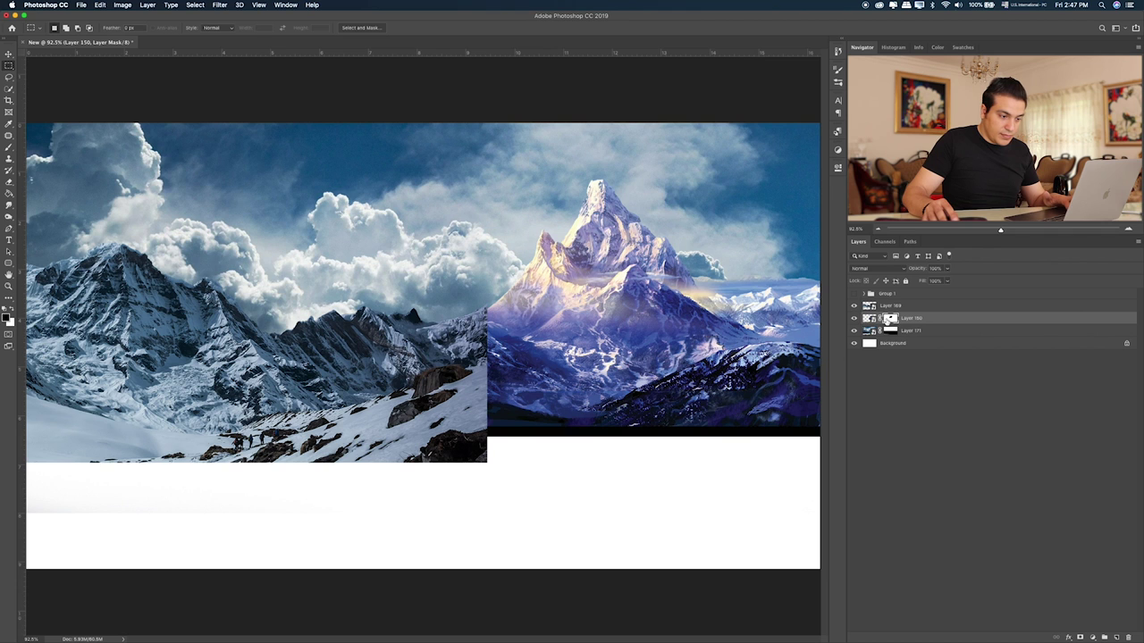
{"action": "left_click", "coordinate": [853, 318]}
- Mask Layer 169 and softly paint the seam with a 40% brush
{"action": "left_click", "coordinate": [853, 306]}
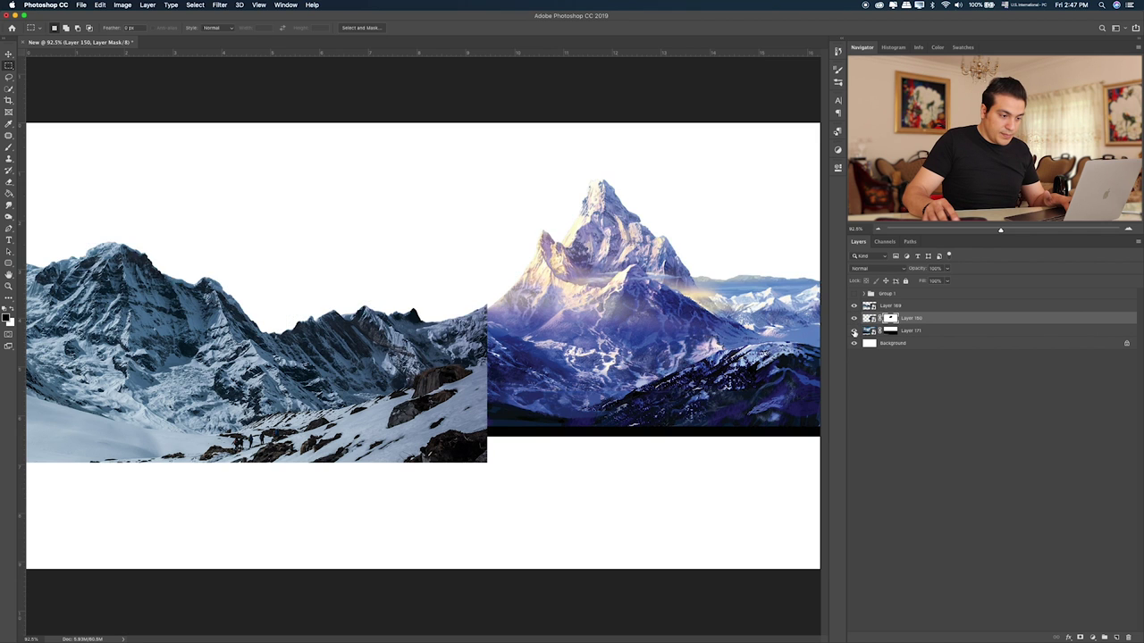
{"action": "left_click", "coordinate": [853, 306]}
{"action": "left_click", "coordinate": [853, 305]}
{"action": "left_click", "coordinate": [894, 305]}
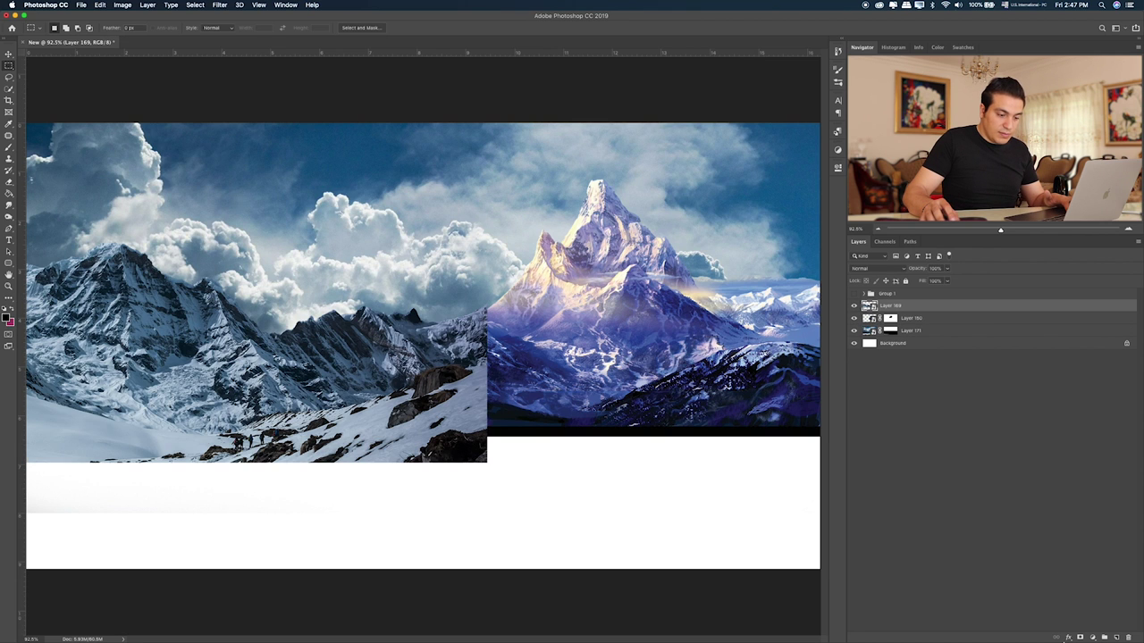
{"action": "left_click", "coordinate": [1080, 637]}
{"action": "key", "text": "b"}
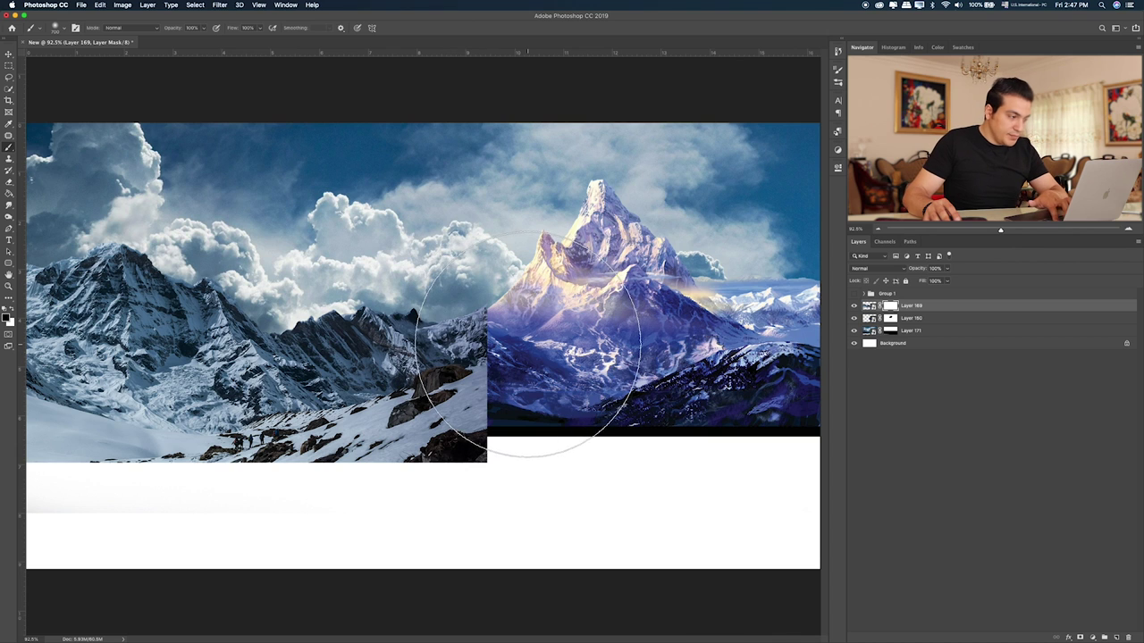
{"action": "key", "text": "bracketleft"}
{"action": "key", "text": "bracketleft"}
{"action": "key", "text": "4"}
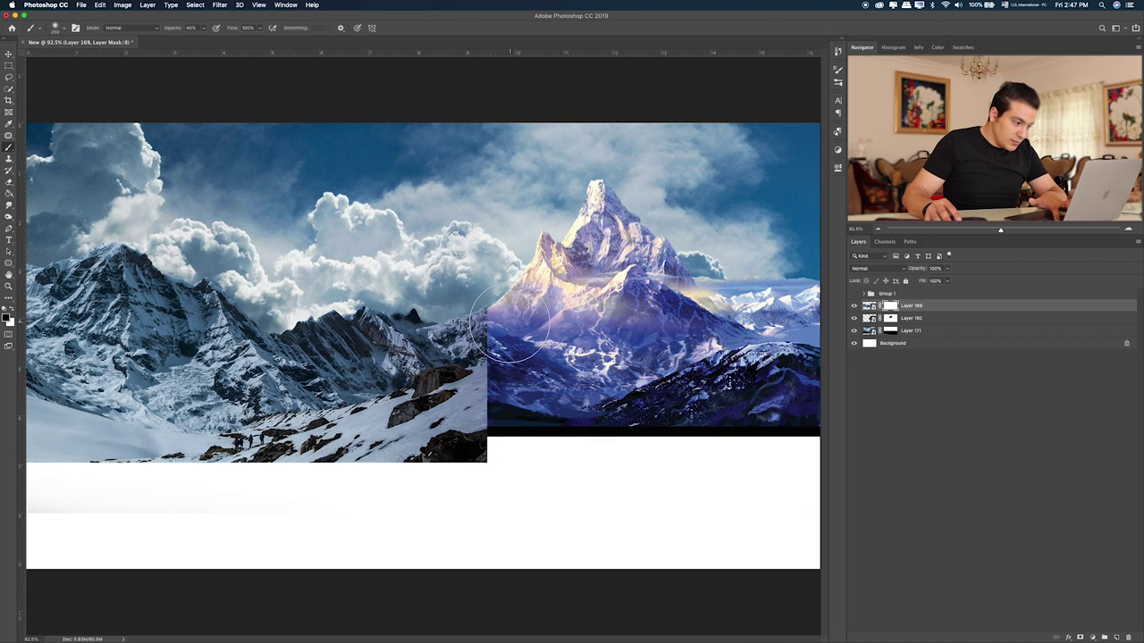
{"action": "mouse_move", "coordinate": [506, 317]}
{"action": "left_mouse_down"}
{"action": "mouse_move", "coordinate": [512, 382]}
{"action": "mouse_move", "coordinate": [474, 375]}
{"action": "mouse_move", "coordinate": [499, 426]}
{"action": "left_mouse_up"}
{"action": "key", "text": "bracketleft"}
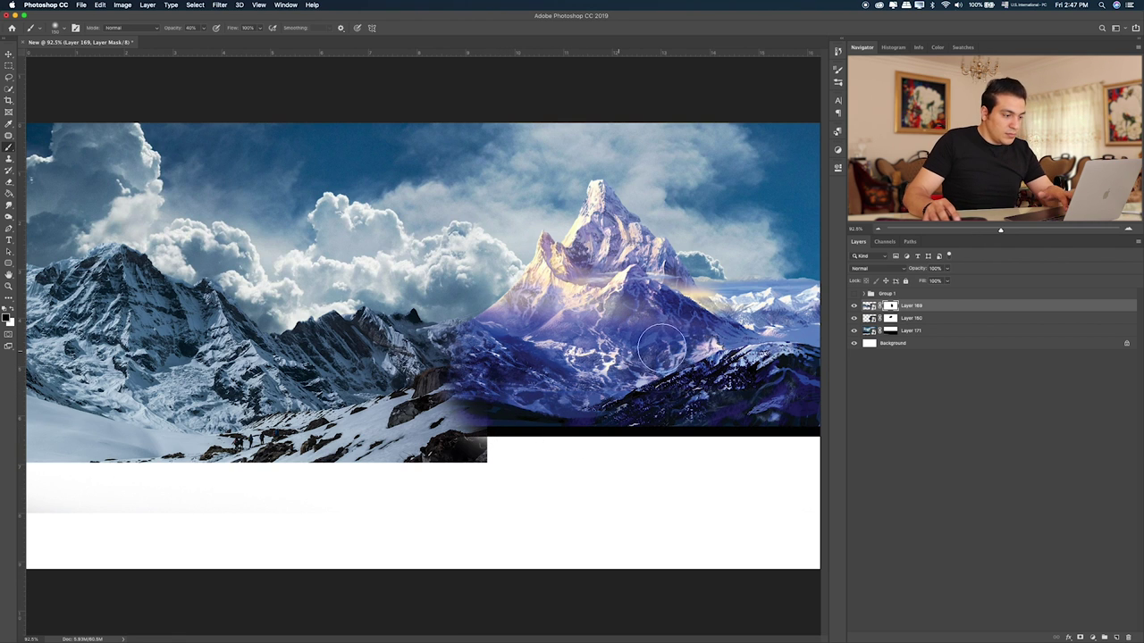
- Nudge the left mountain image down, reselect its mask, and reopen the Finder Items folder
{"action": "left_click", "coordinate": [951, 320]}
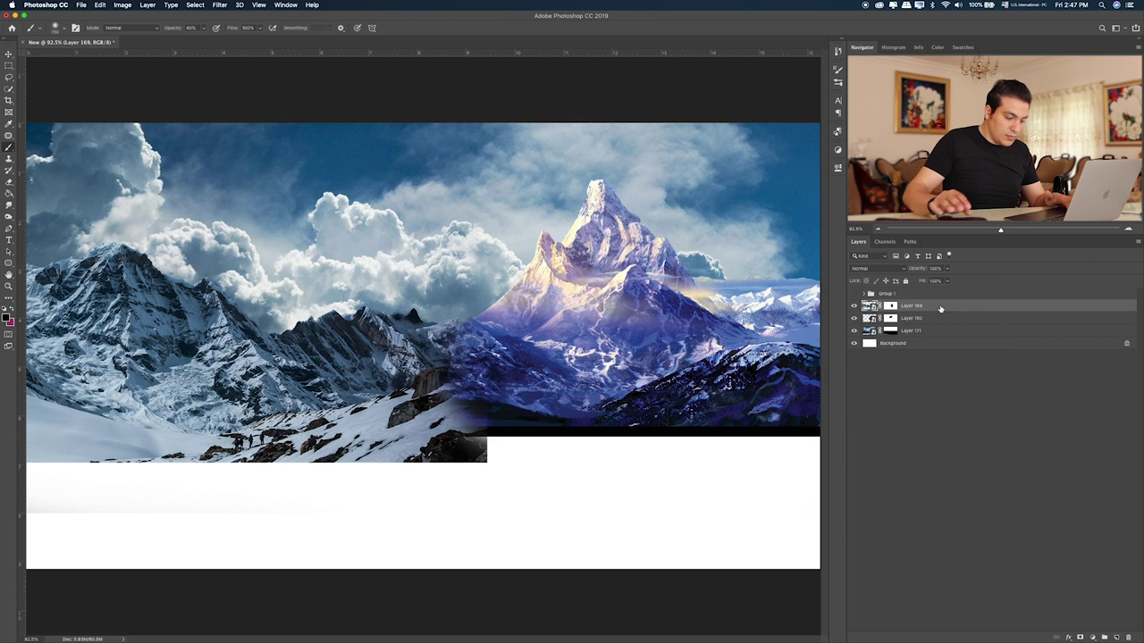
{"action": "key", "text": "v"}
{"action": "key", "text": "Down"}
{"action": "key", "text": "Down"}
{"action": "key", "text": "Down"}
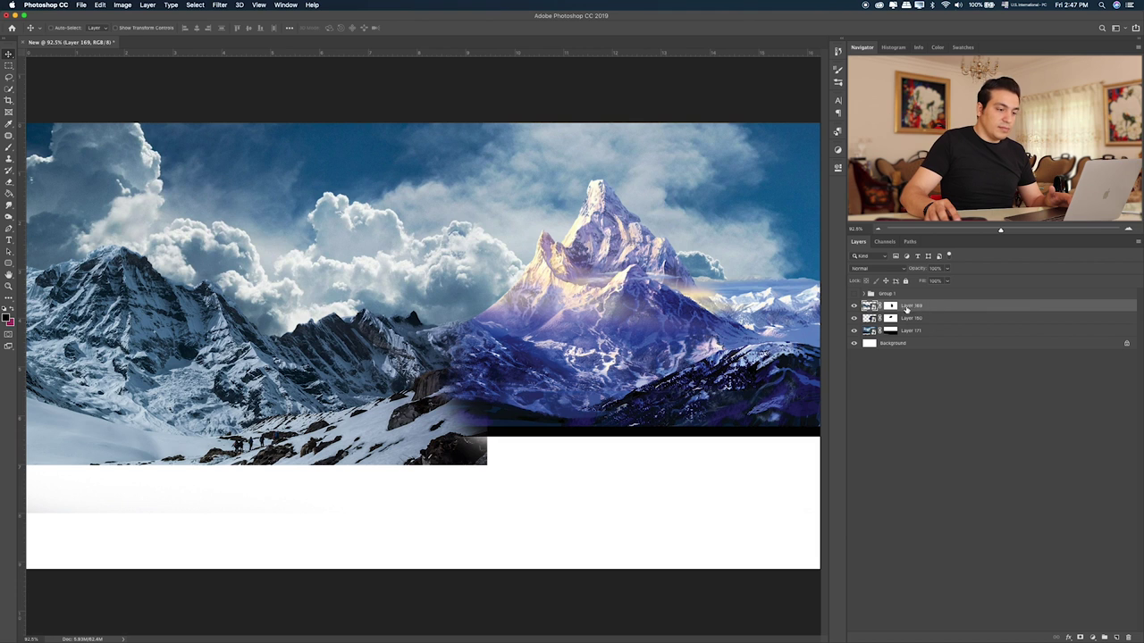
{"action": "left_click", "coordinate": [890, 308]}
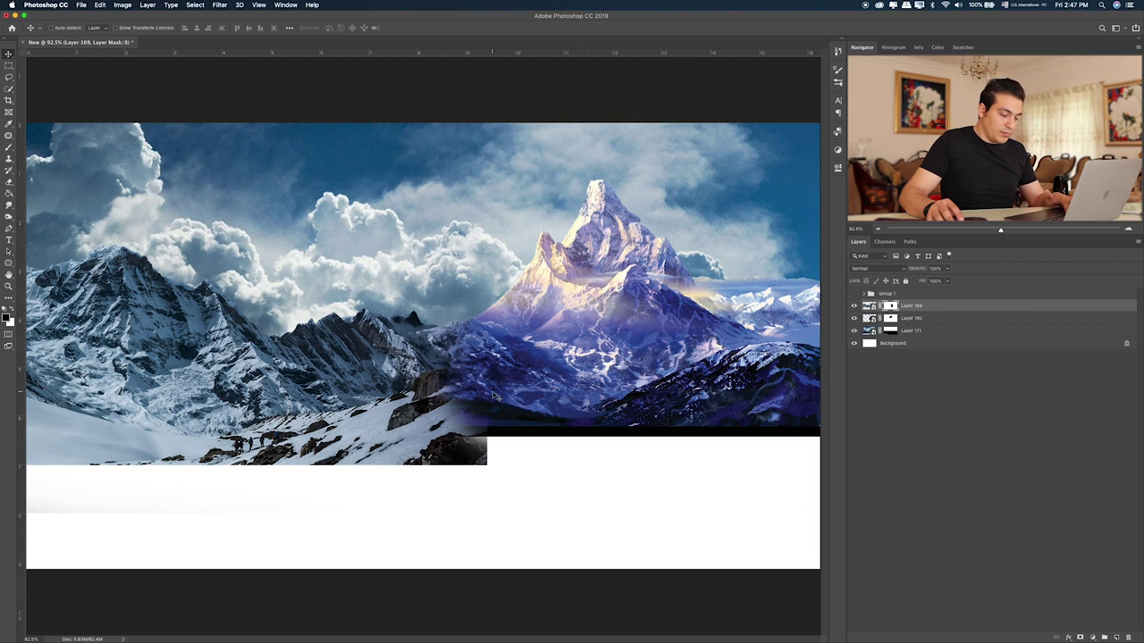
{"action": "key", "text": "b"}
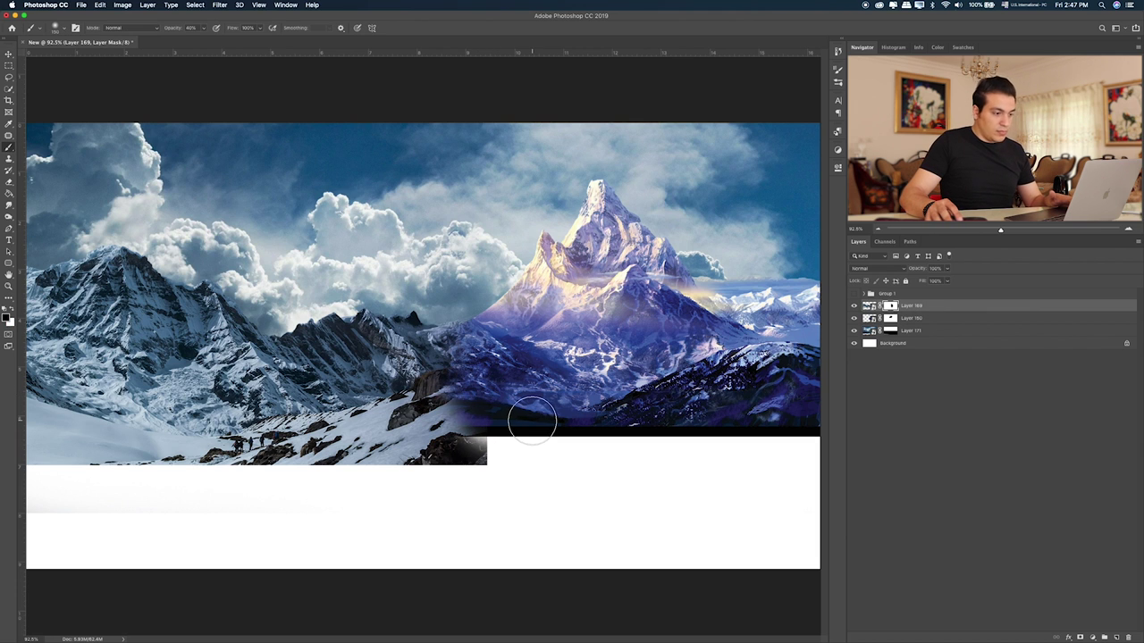
{"action": "key", "text": "super+Tab"}
{"action": "left_click", "coordinate": [564, 291]}
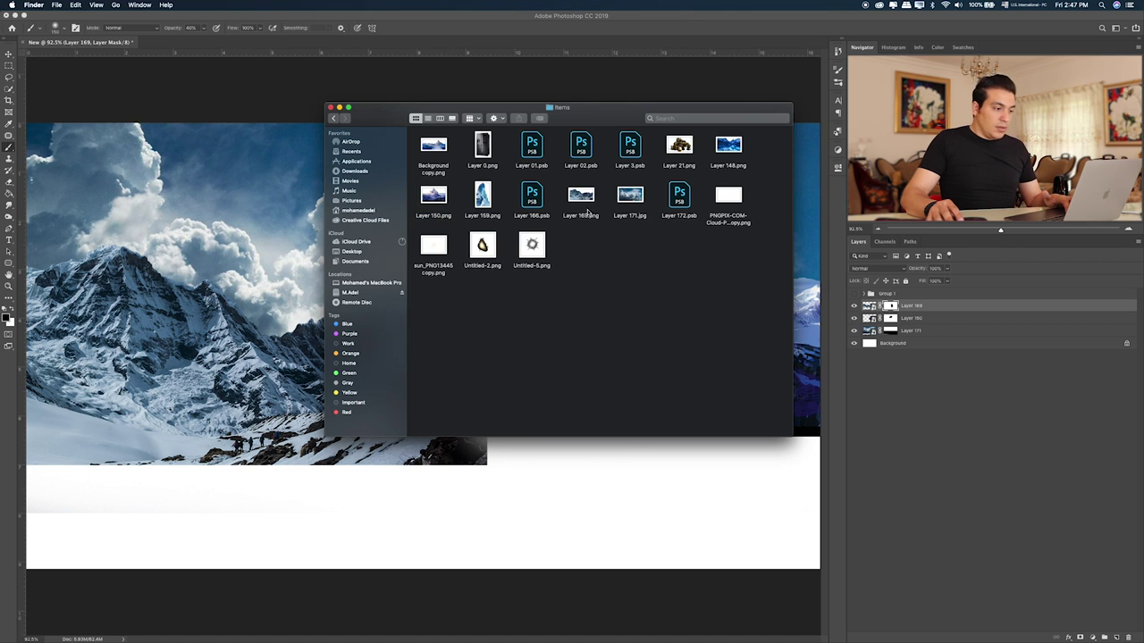
- Quick Look through the Items images, choose the ice-castle picture, and place it in Photoshop
{"action": "left_click", "coordinate": [640, 149]}
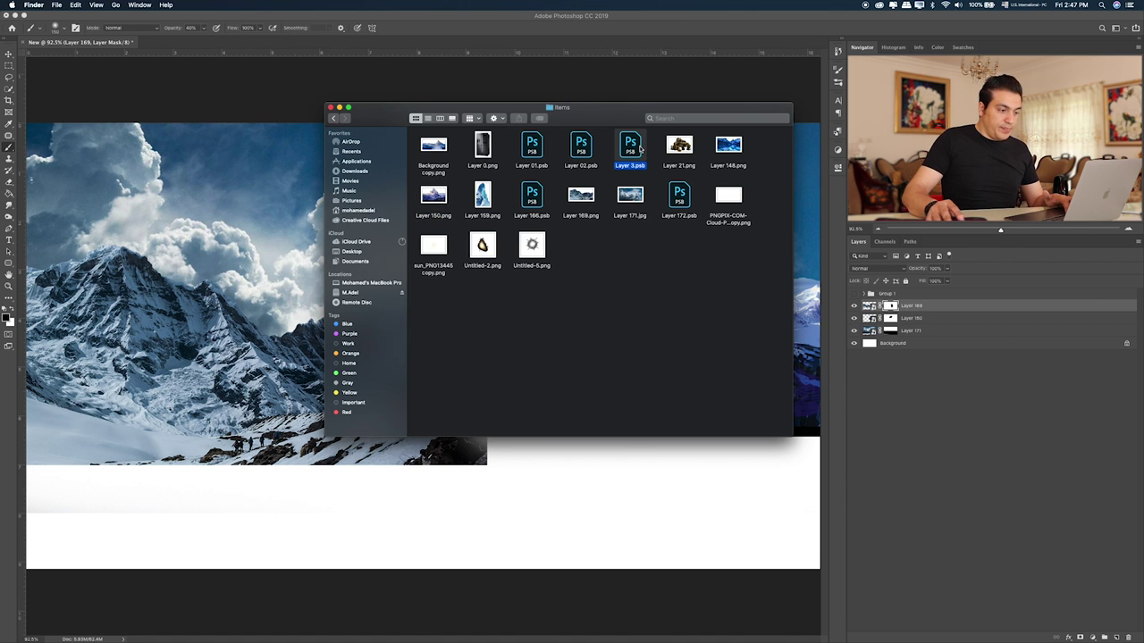
{"action": "key", "text": "space"}
{"action": "key", "text": "Left"}
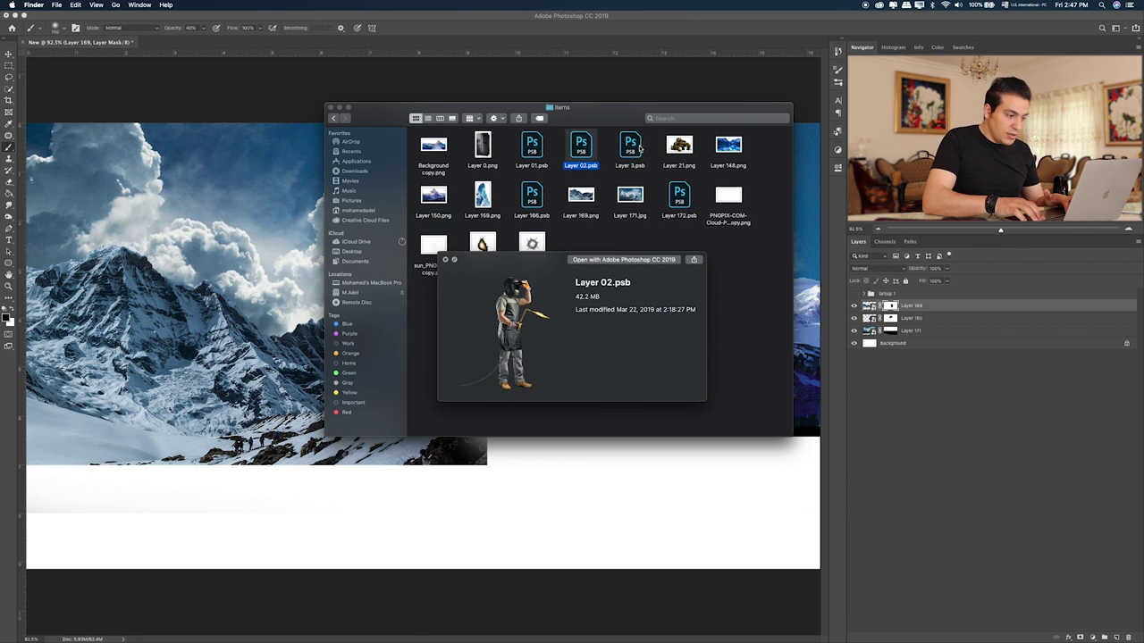
{"action": "key", "text": "Left"}
{"action": "key", "text": "Left"}
{"action": "key", "text": "Right"}
{"action": "key", "text": "Down"}
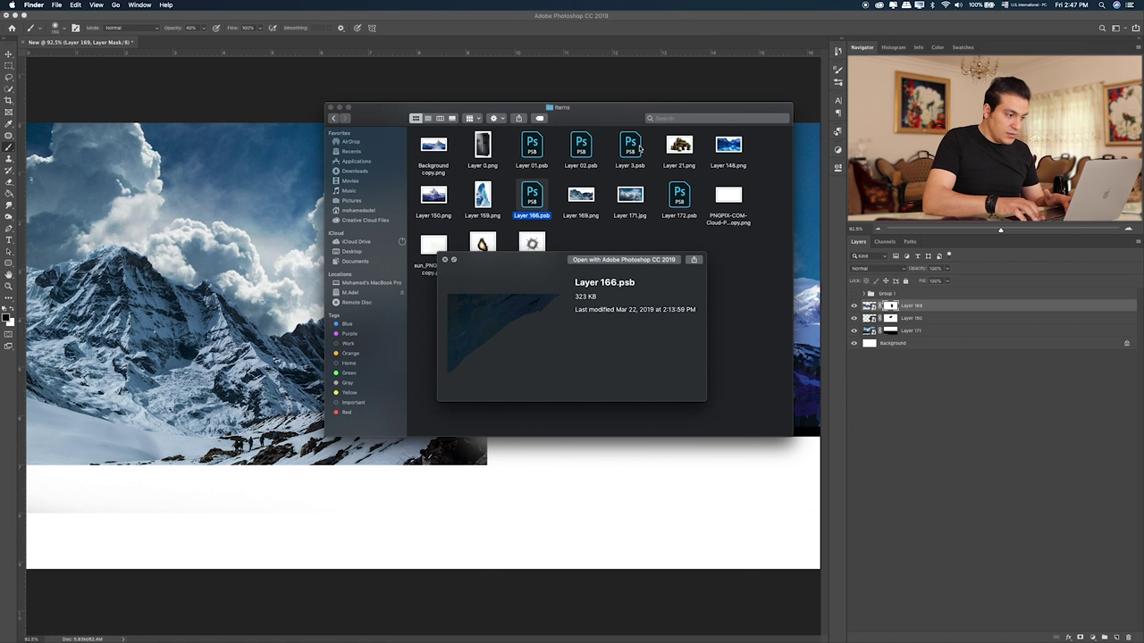
{"action": "key", "text": "Left"}
{"action": "key", "text": "Right"}
{"action": "key", "text": "space"}
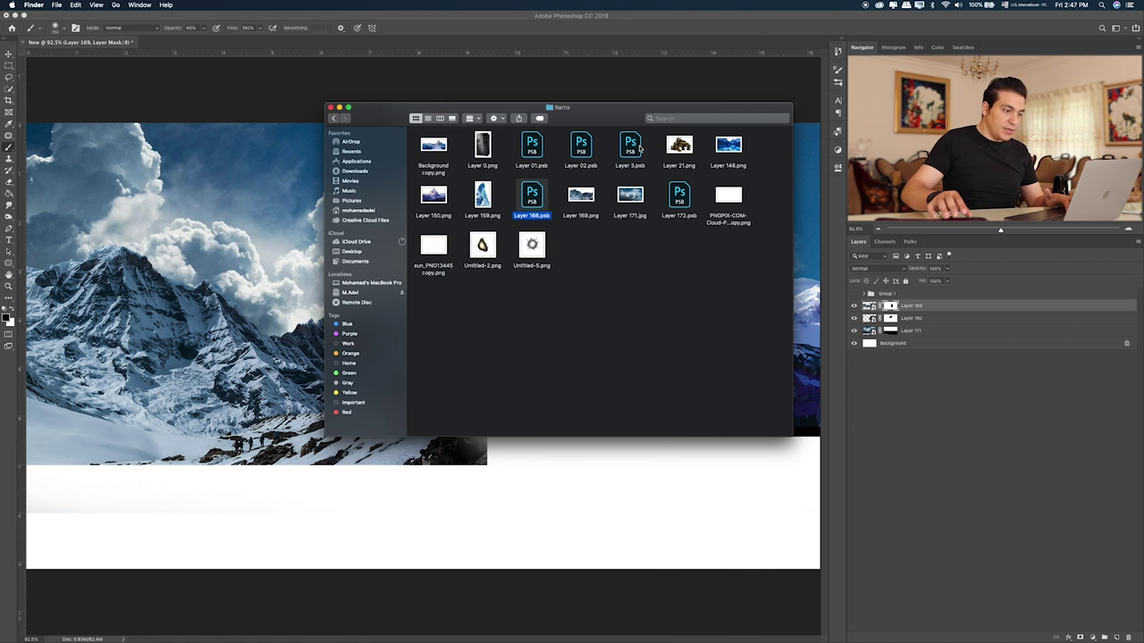
{"action": "key", "text": "space"}
{"action": "key", "text": "Right"}
{"action": "key", "text": "space"}
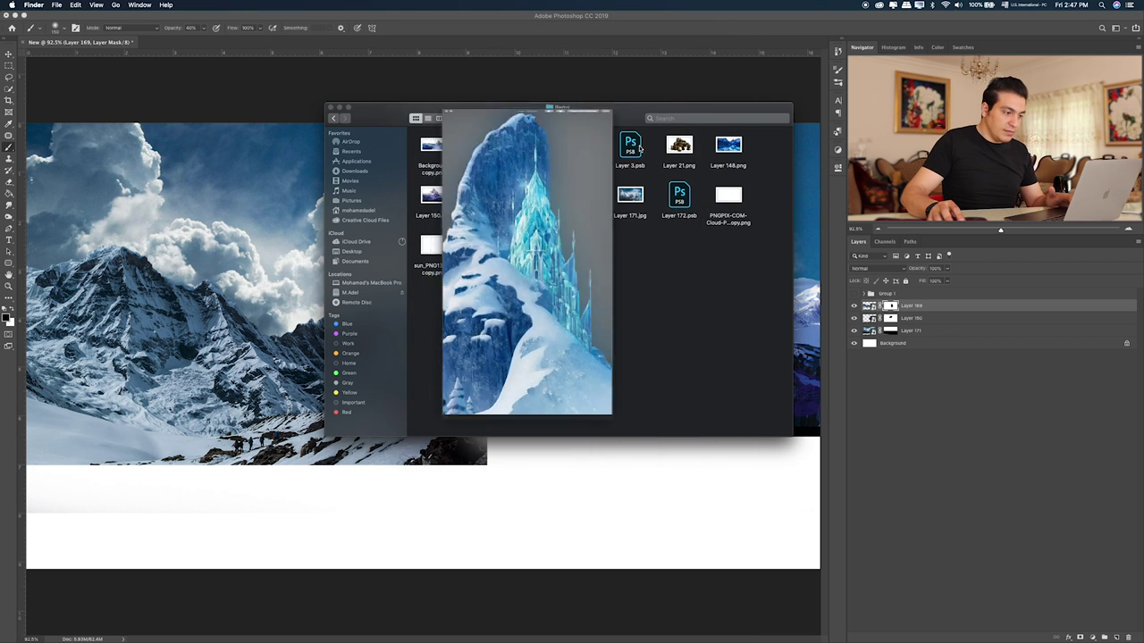
{"action": "left_click", "coordinate": [162, 247]}
- Shrink the ice-castle Layer 159 and commit it in the canvas's top-left corner
{"action": "key", "text": "super+v"}
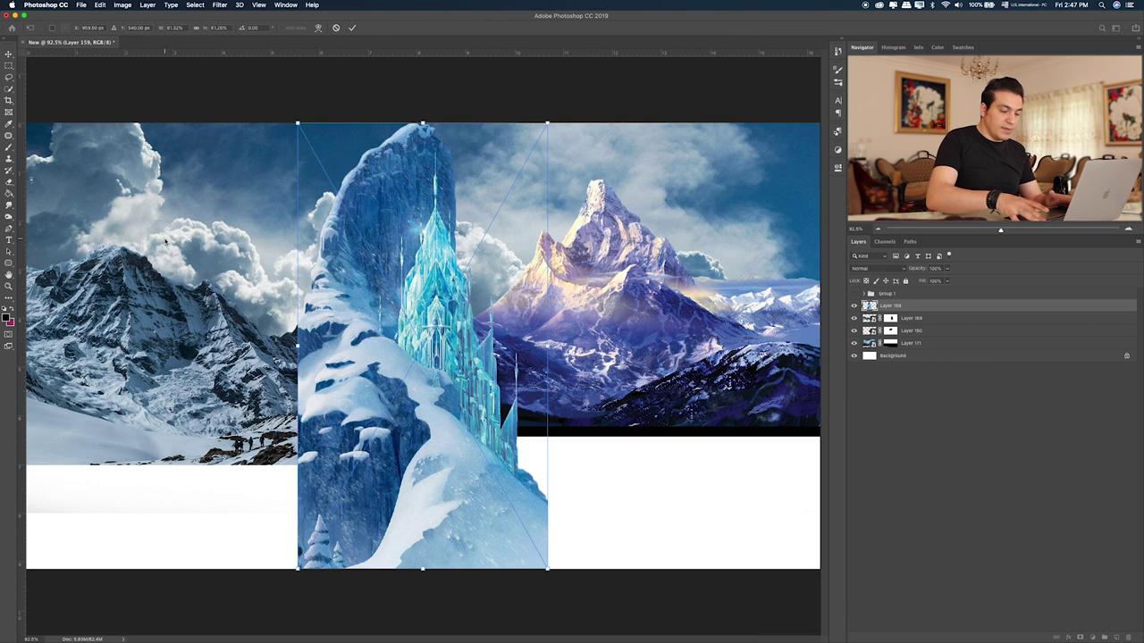
{"action": "key", "text": "v"}
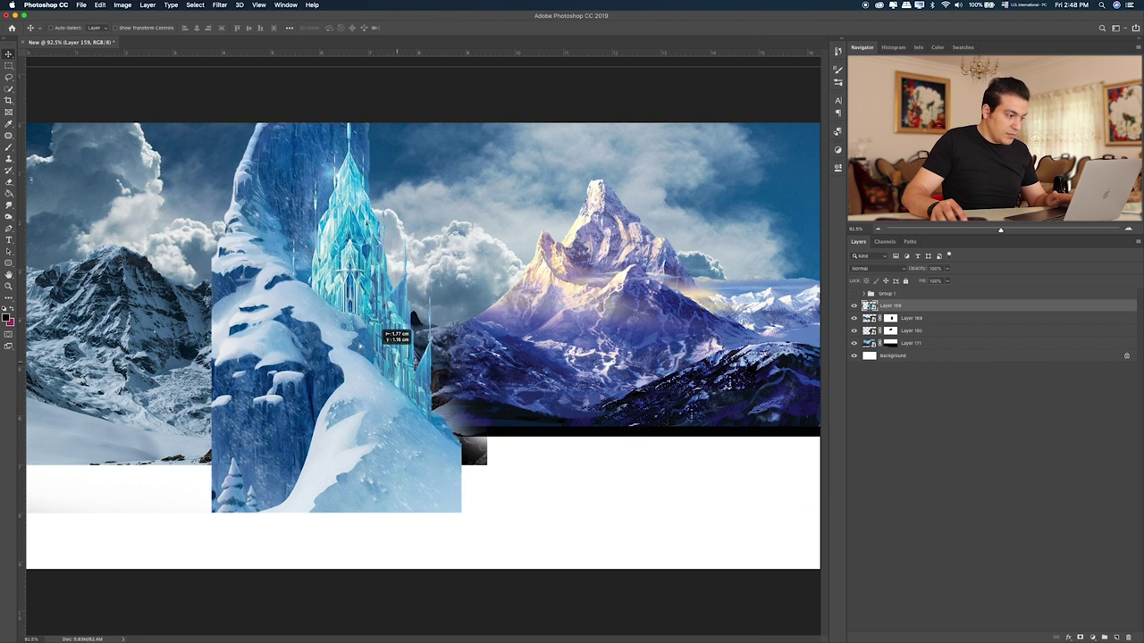
{"action": "left_click_drag", "start_coordinate": [483, 390], "coordinate": [279, 281]}
{"action": "key", "text": "super+t"}
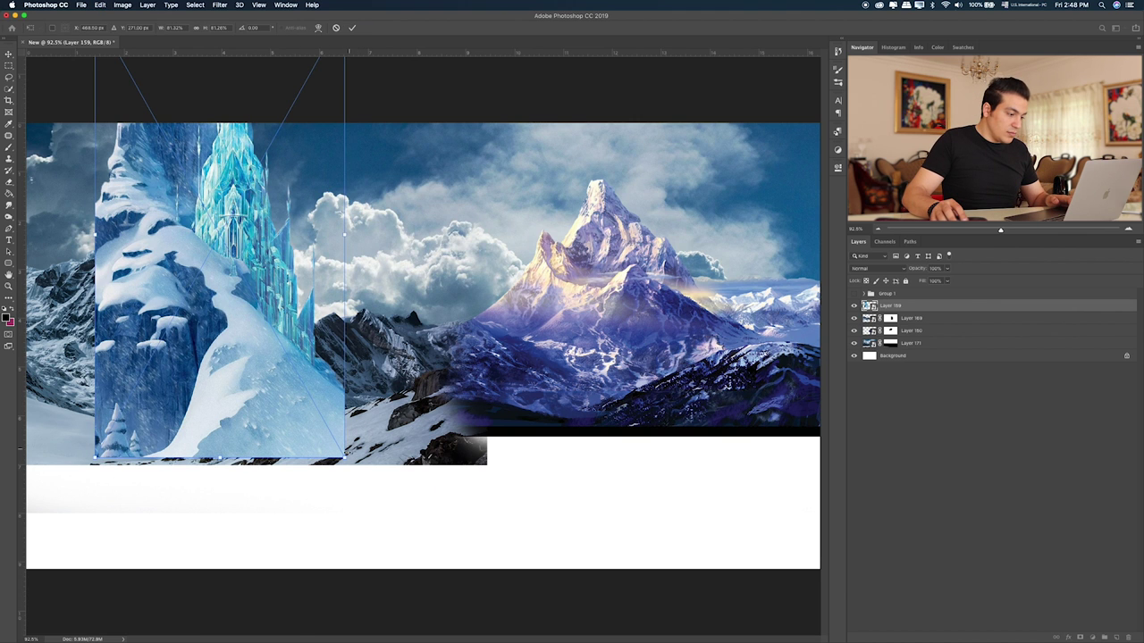
{"action": "left_click_drag", "start_coordinate": [345, 459], "coordinate": [220, 243]}
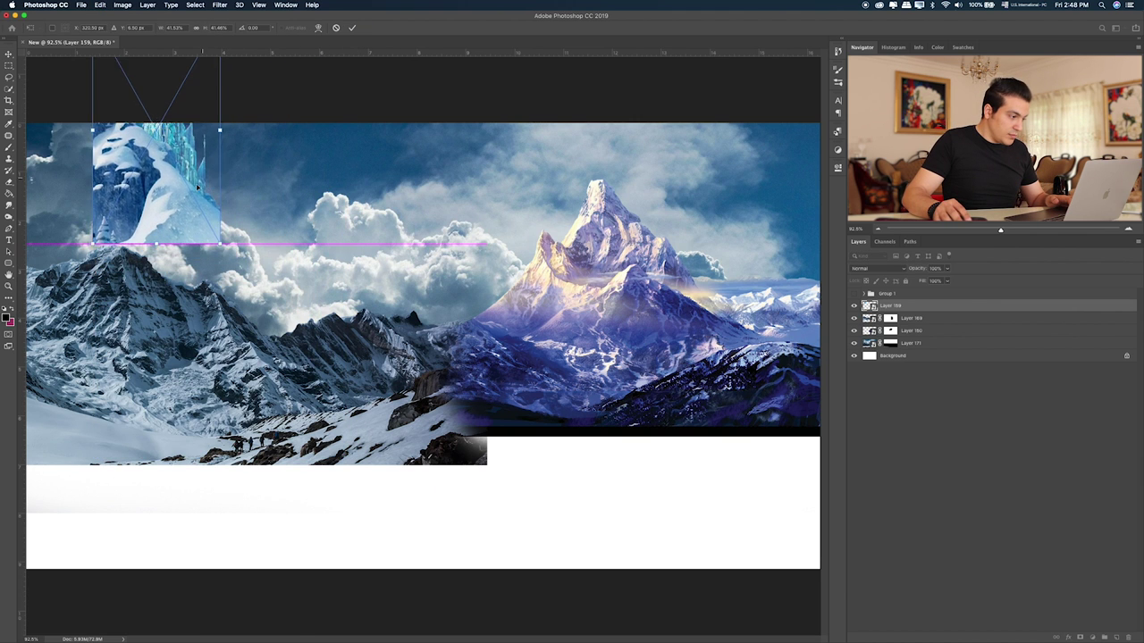
{"action": "left_click_drag", "start_coordinate": [197, 186], "coordinate": [135, 291]}
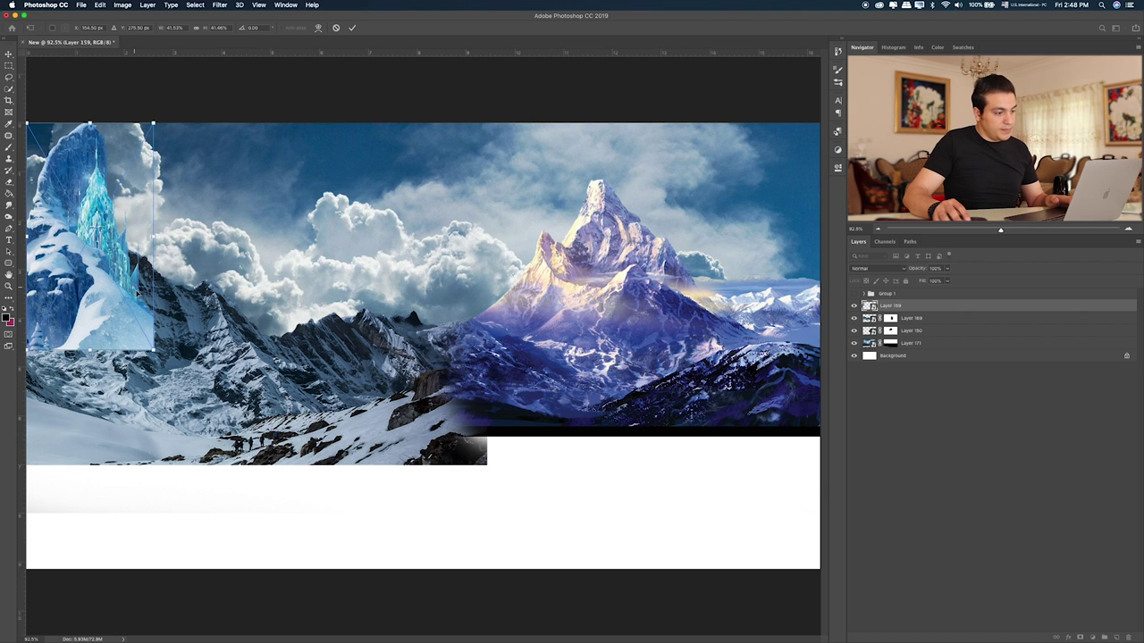
{"action": "left_click_drag", "start_coordinate": [153, 348], "coordinate": [126, 298]}
{"action": "key", "text": "Return"}
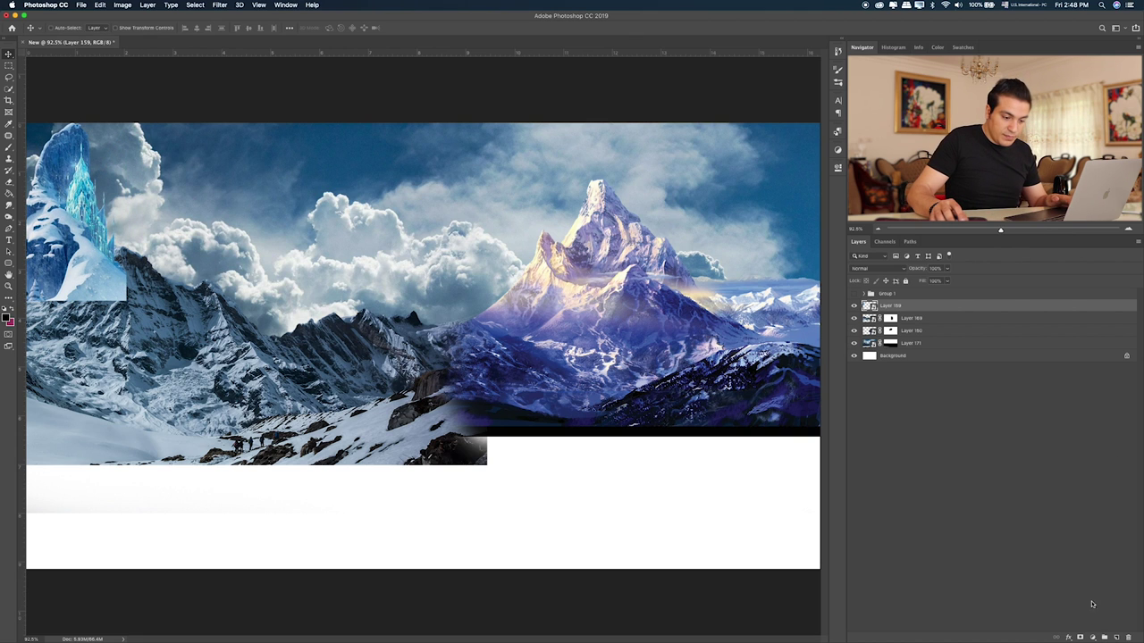
- Mask the ice castle's lower edge with a 40% brush, then open its Hue/Saturation
{"action": "left_click", "coordinate": [1079, 638]}
{"action": "key", "text": "b"}
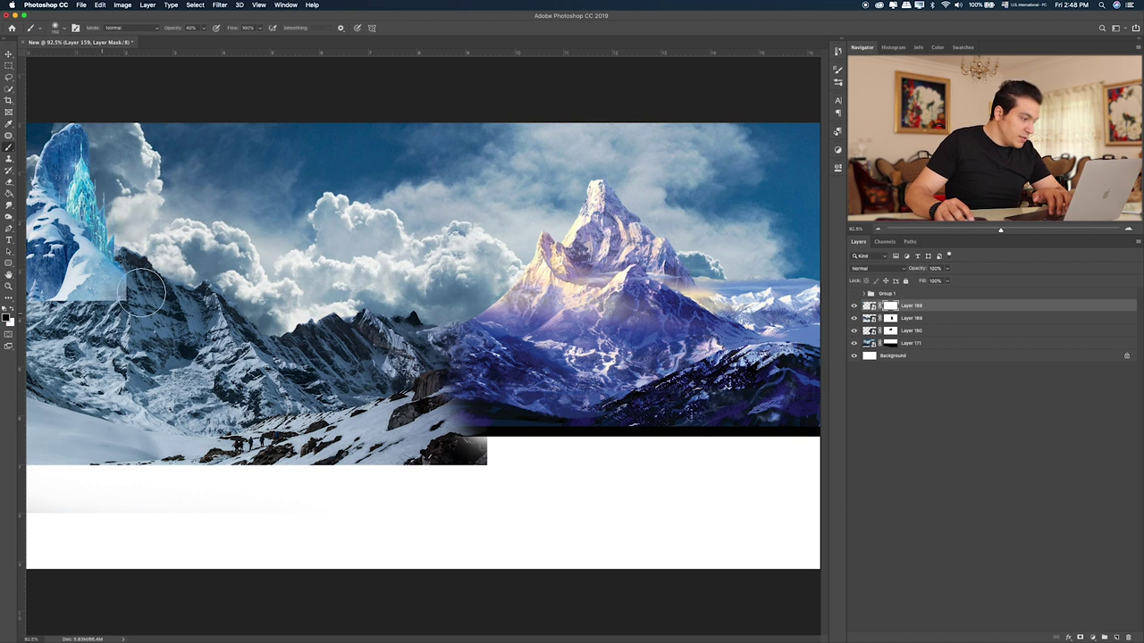
{"action": "left_click_drag", "start_coordinate": [134, 300], "coordinate": [75, 316]}
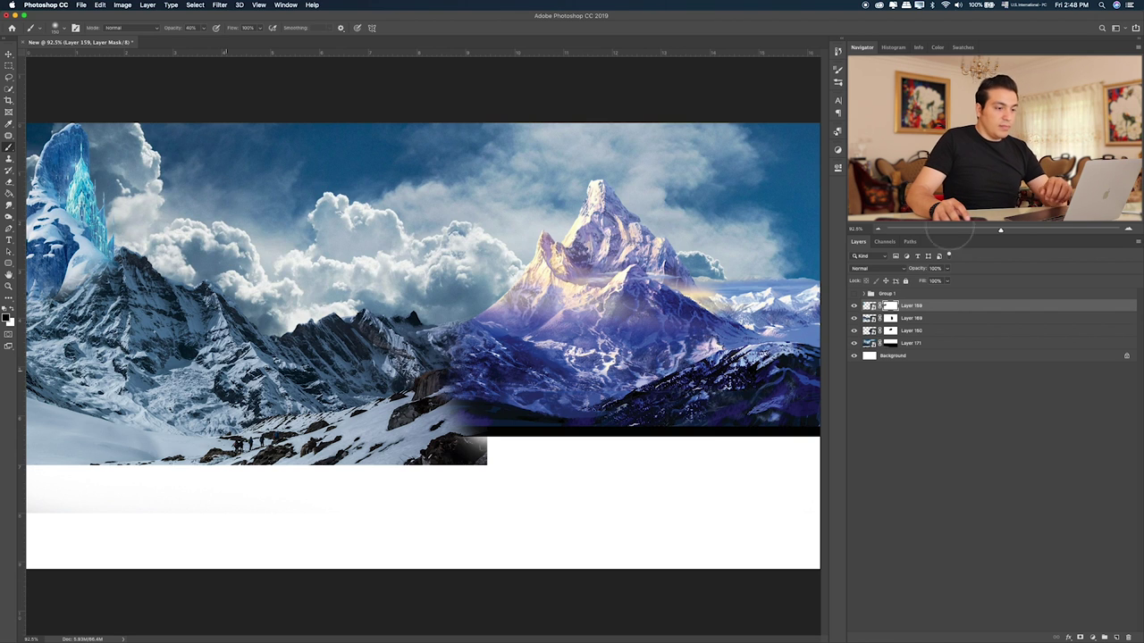
{"action": "key", "text": "super+2"}
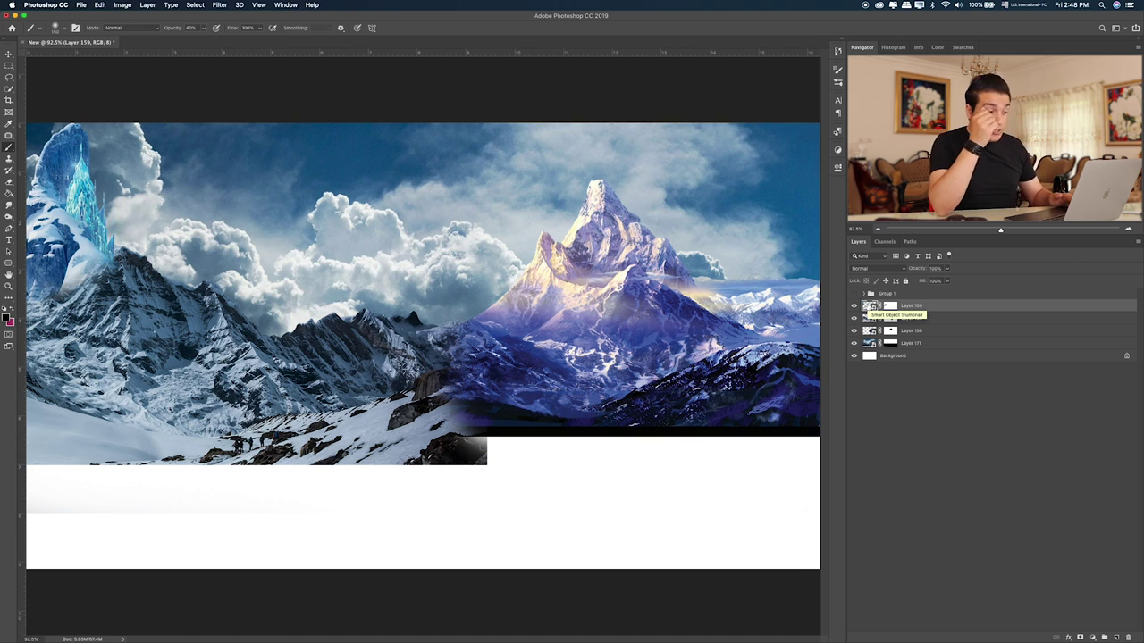
{"action": "key", "text": "super+u"}
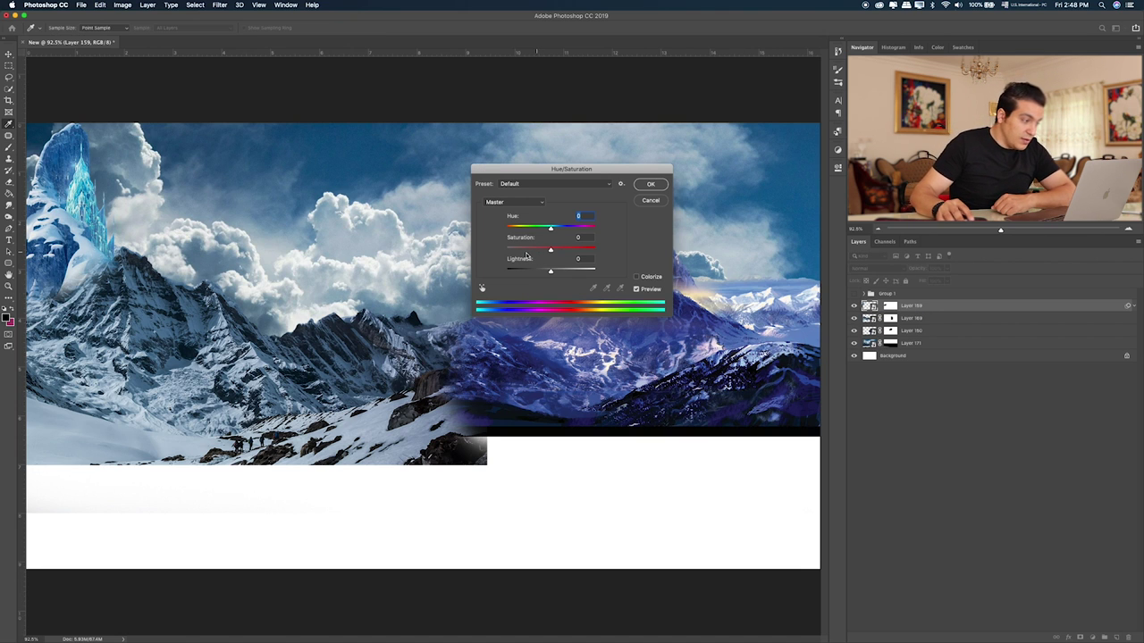
- Apply Hue/Saturation to the ice castle: Hue +2, Saturation -52, Lightness -10
{"action": "left_click_drag", "start_coordinate": [543, 252], "coordinate": [546, 271]}
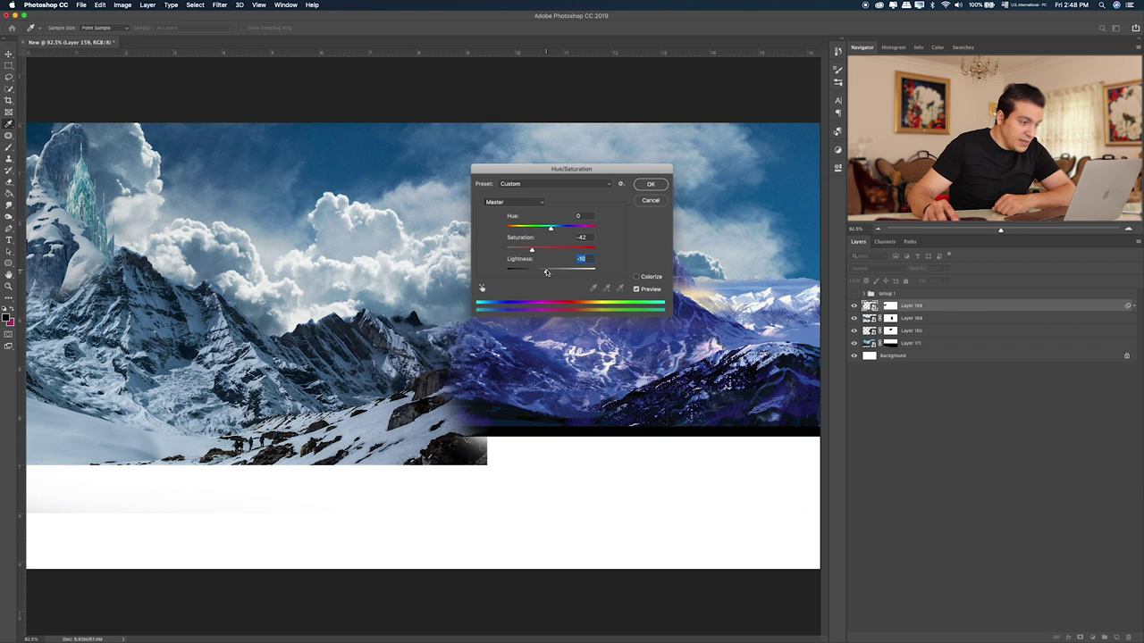
{"action": "left_click_drag", "start_coordinate": [549, 231], "coordinate": [551, 231]}
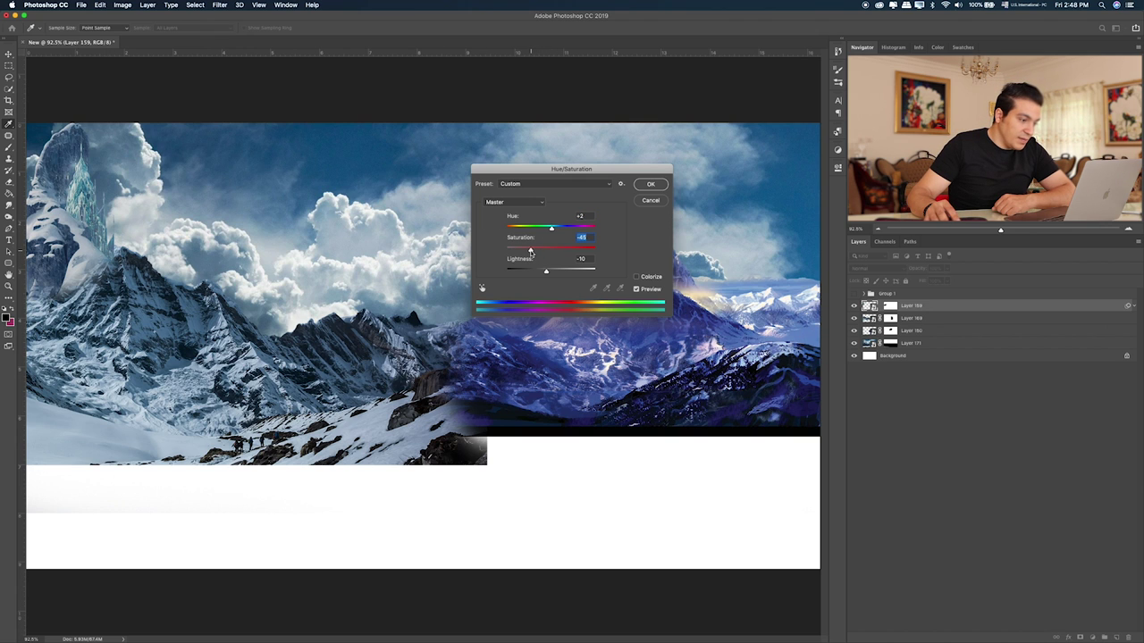
{"action": "left_click_drag", "start_coordinate": [527, 250], "coordinate": [531, 250]}
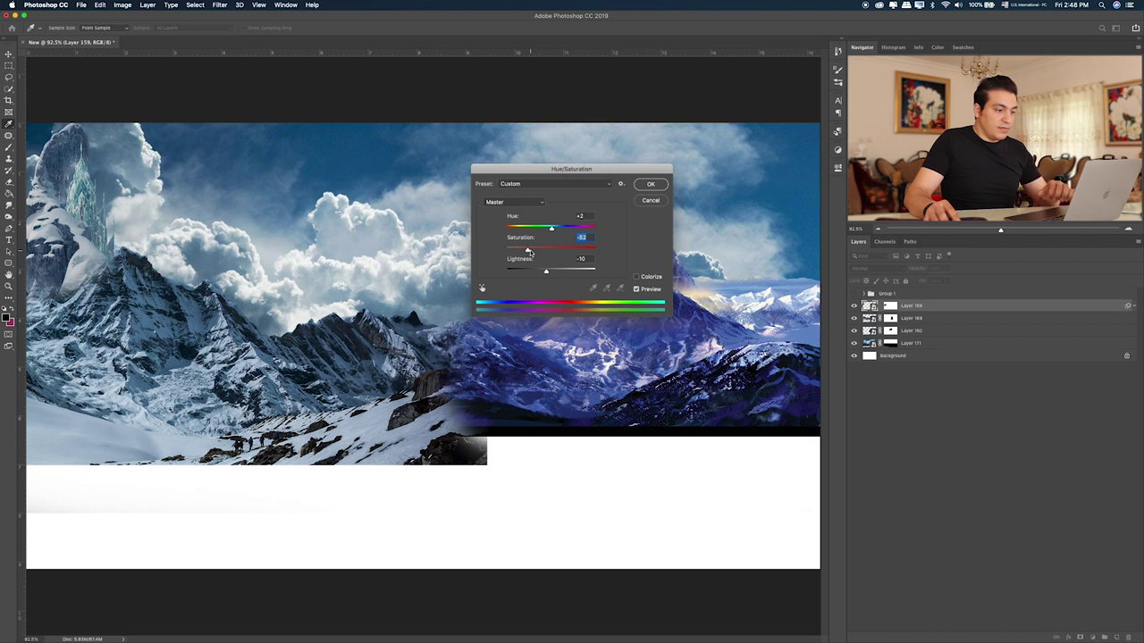
{"action": "left_click", "coordinate": [651, 185]}
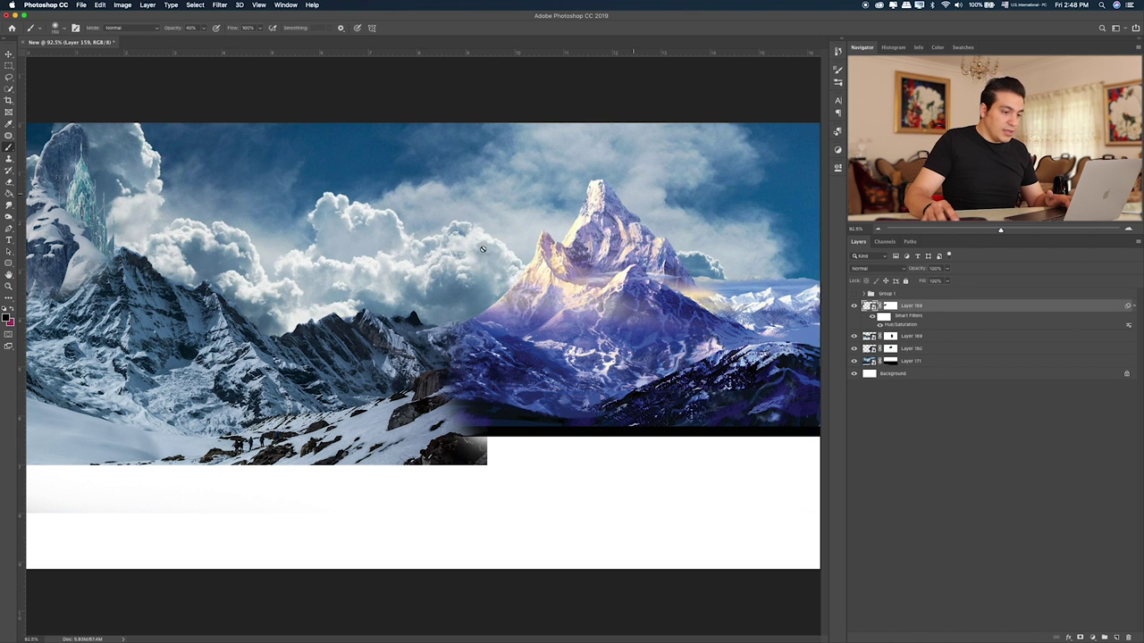
{"action": "key", "text": "b"}
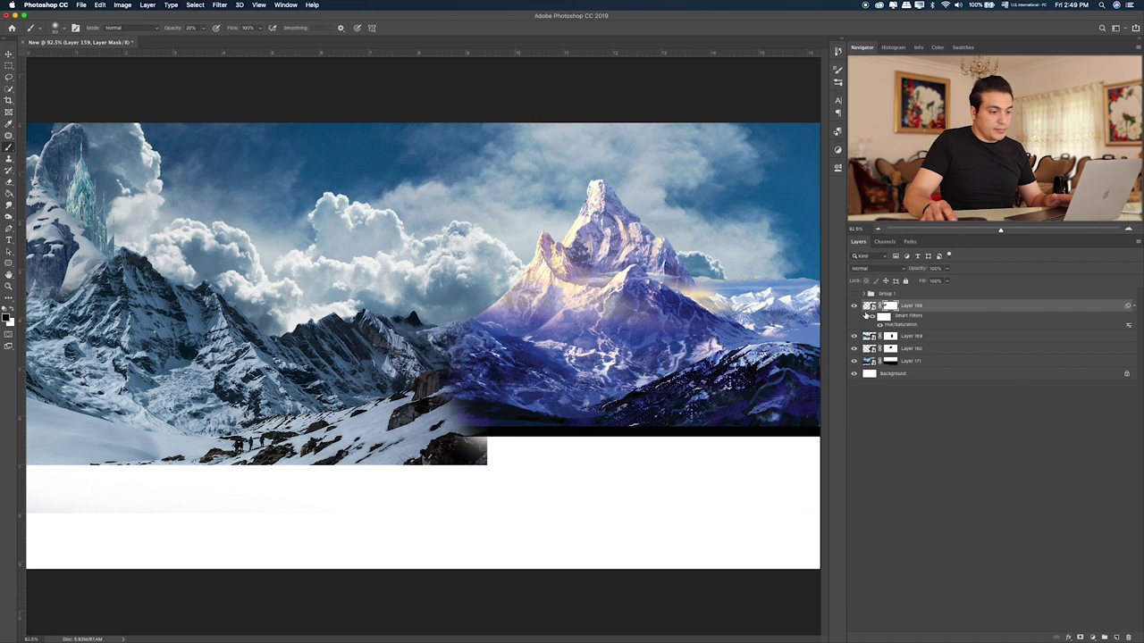
{"action": "left_click", "coordinate": [854, 294]}
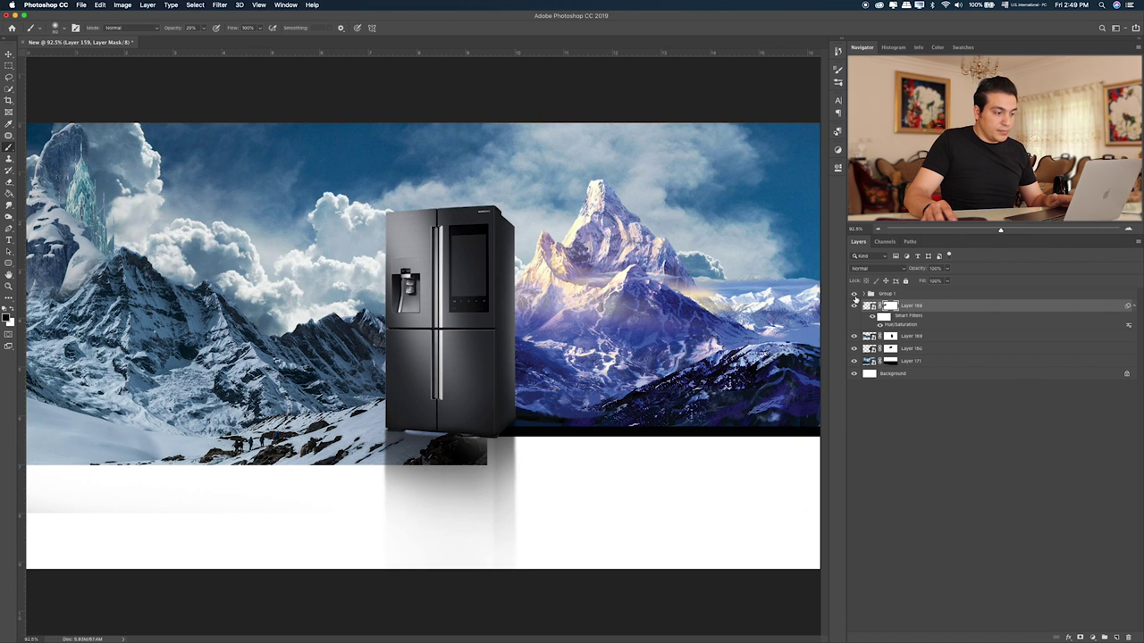
{"action": "left_click", "coordinate": [854, 294]}
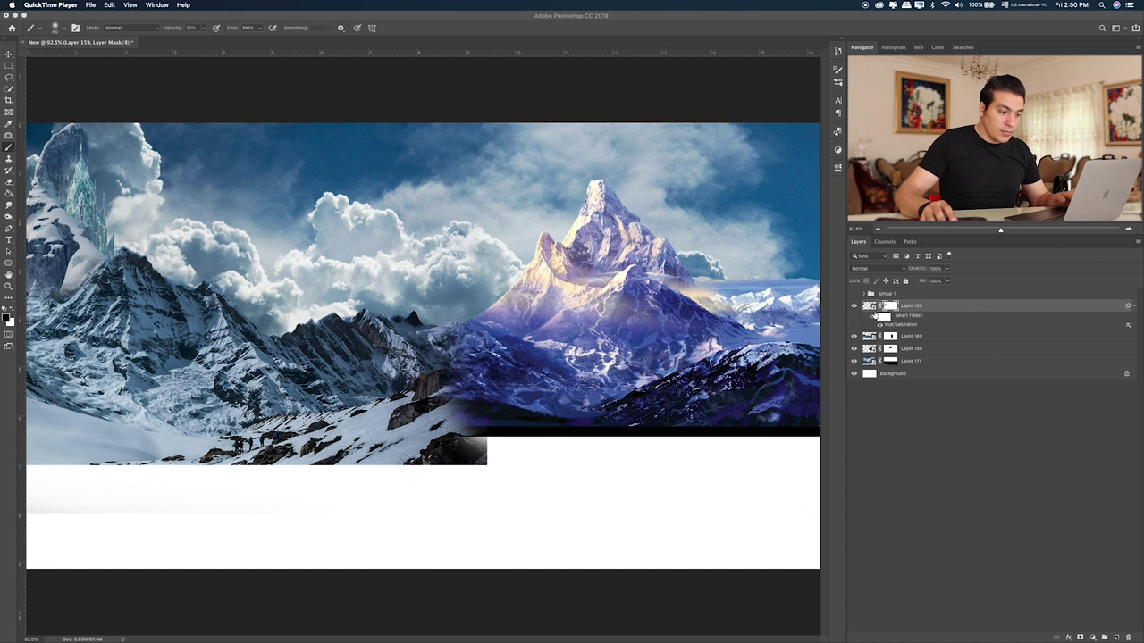
{"action": "left_click", "coordinate": [935, 348]}
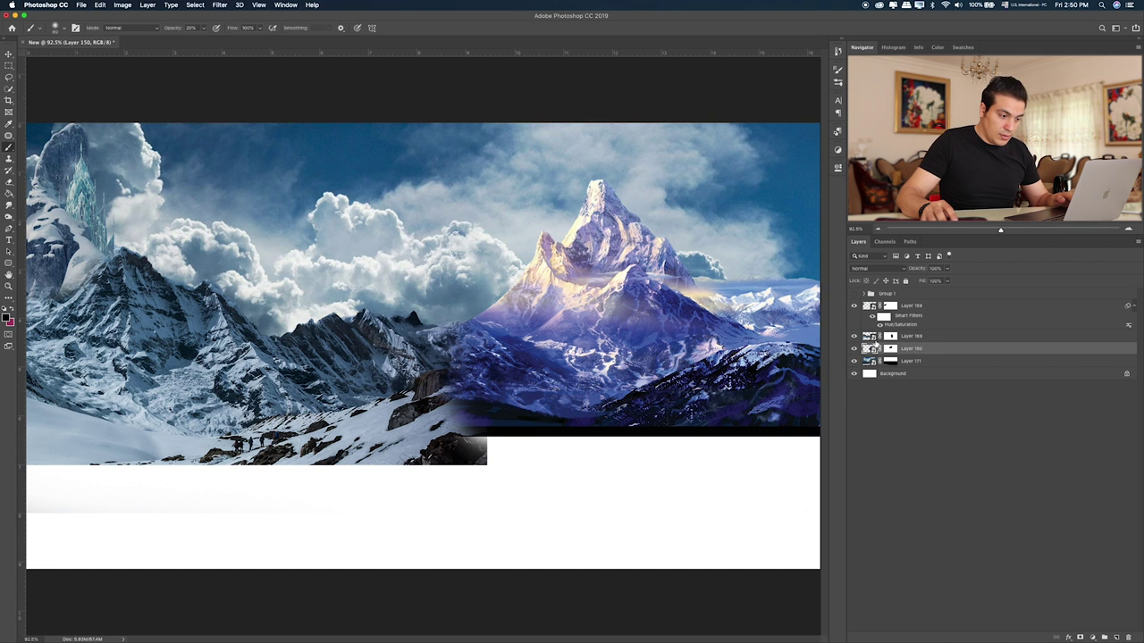
{"action": "left_click", "coordinate": [853, 335]}
{"action": "left_click", "coordinate": [854, 361]}
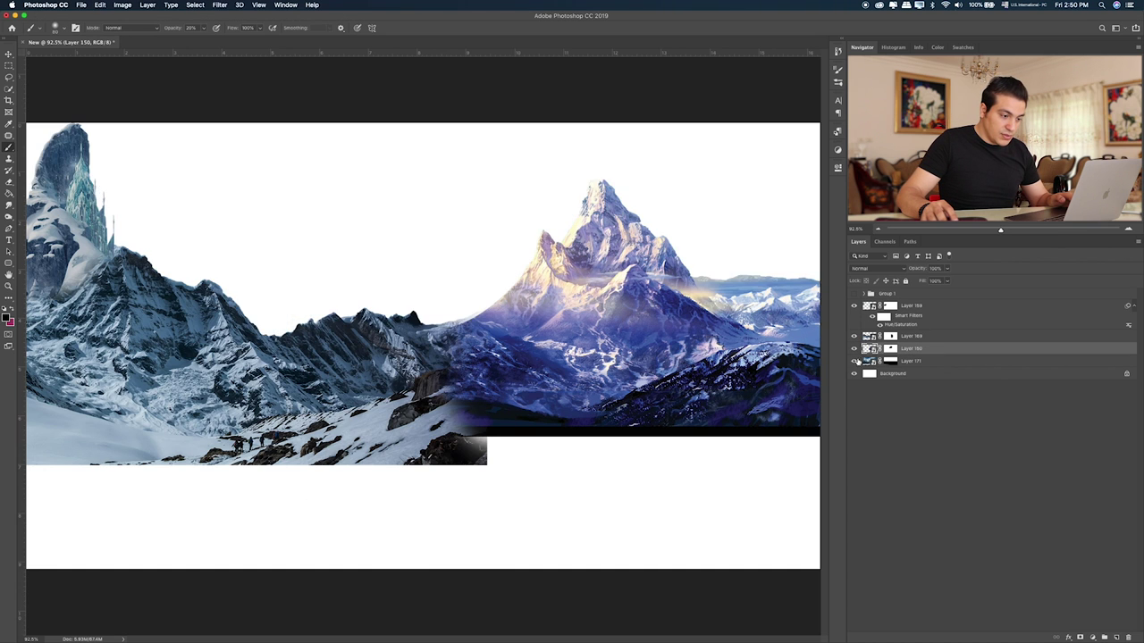
{"action": "left_click", "coordinate": [854, 336]}
{"action": "left_click", "coordinate": [853, 336]}
{"action": "left_click", "coordinate": [853, 305]}
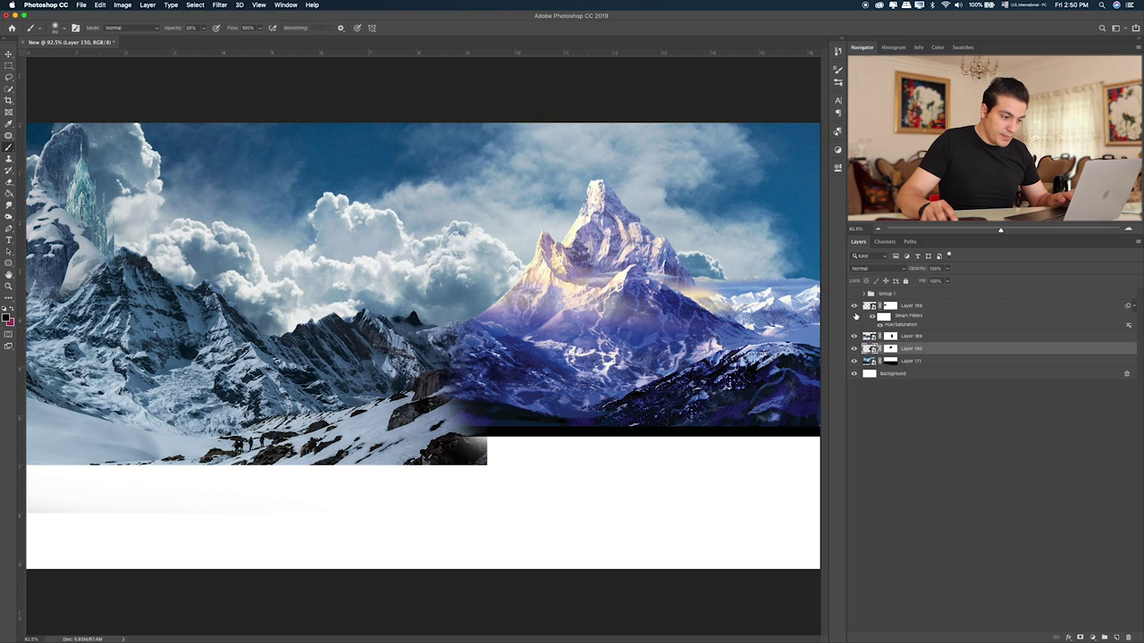
{"action": "left_click", "coordinate": [855, 349]}
{"action": "left_click", "coordinate": [959, 338]}
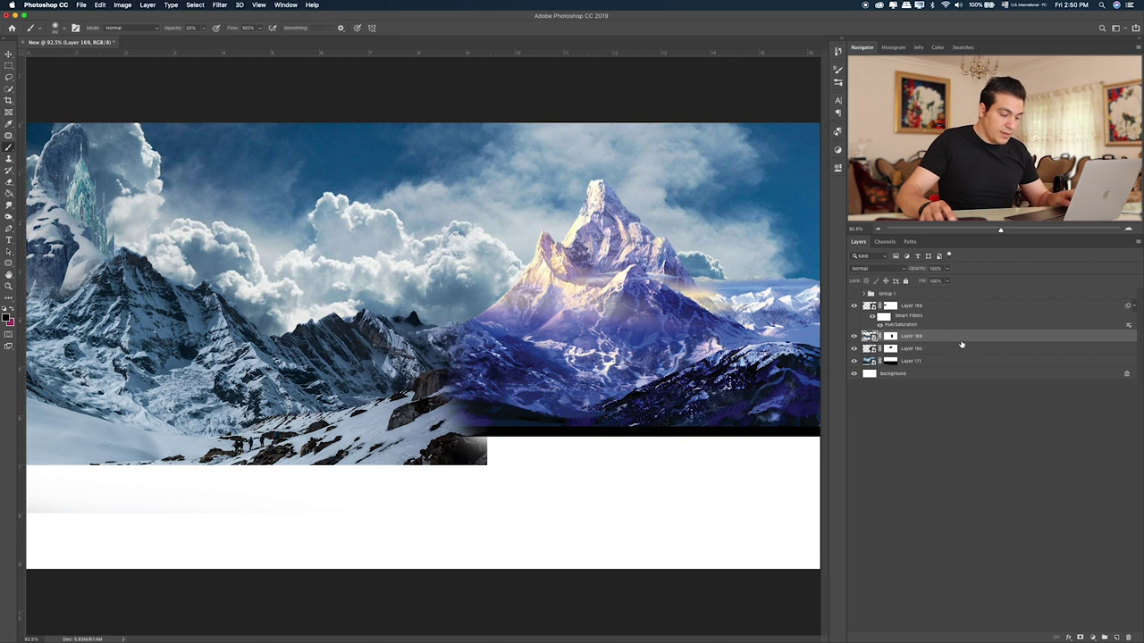
- Try a Hue/Saturation darkening on the left mountain, then cancel it
{"action": "key", "text": "super+u"}
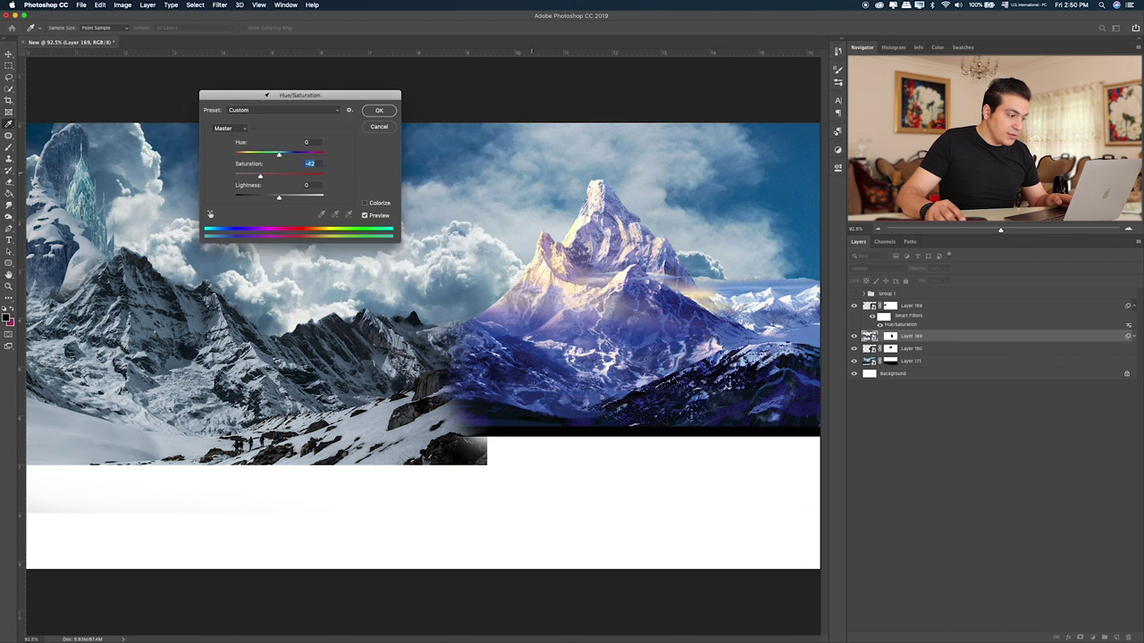
{"action": "left_click_drag", "start_coordinate": [538, 168], "coordinate": [294, 116]}
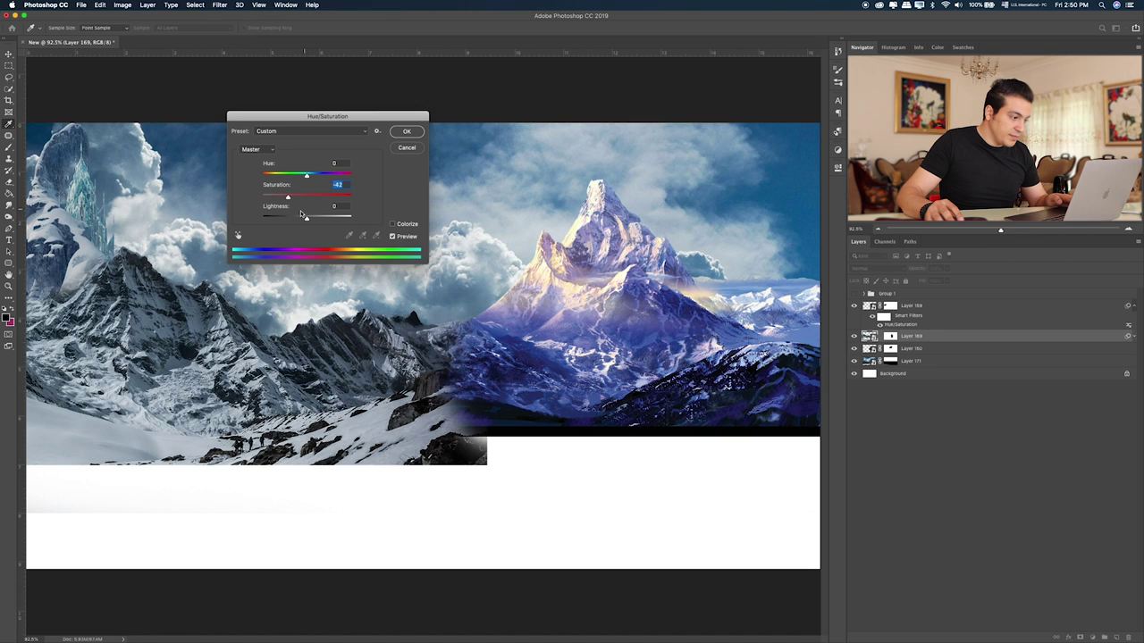
{"action": "left_click_drag", "start_coordinate": [302, 215], "coordinate": [281, 218]}
{"action": "left_click", "coordinate": [405, 149]}
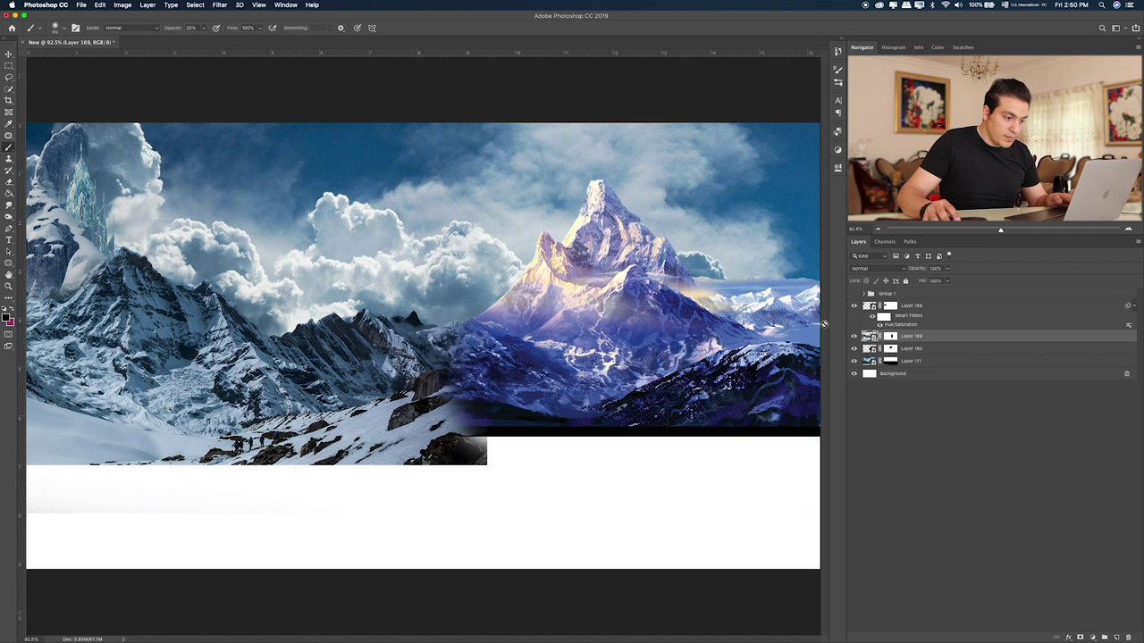
{"action": "left_click", "coordinate": [853, 347]}
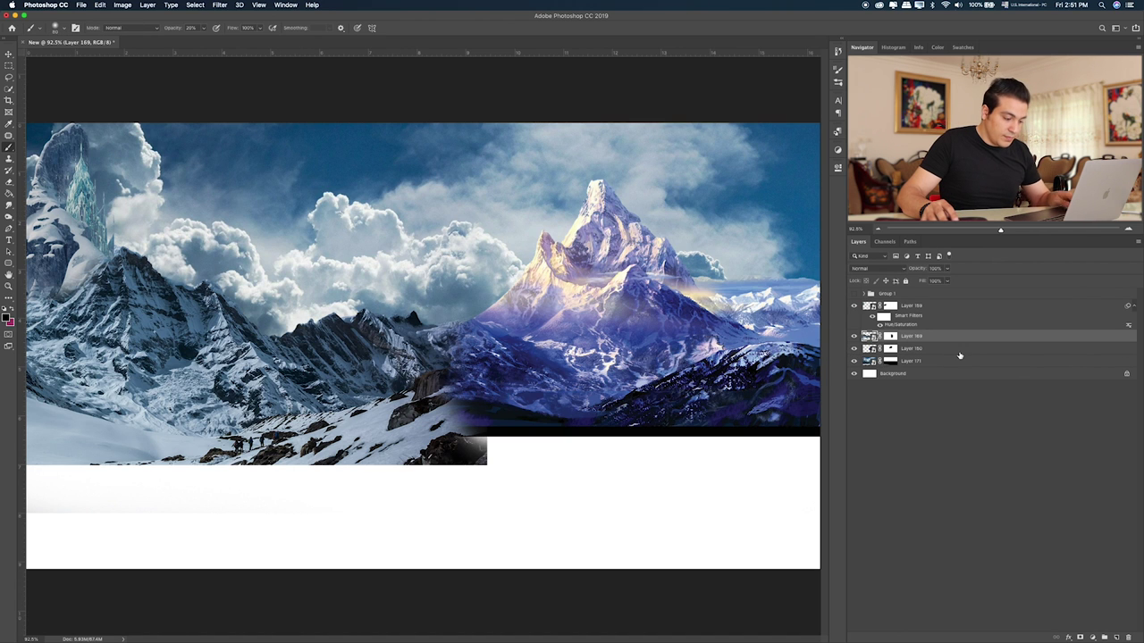
- Give the right-hand mountain layer Hue +4, Saturation -54, Lightness -14
{"action": "left_click", "coordinate": [911, 348]}
{"action": "key", "text": "ctrl+u"}
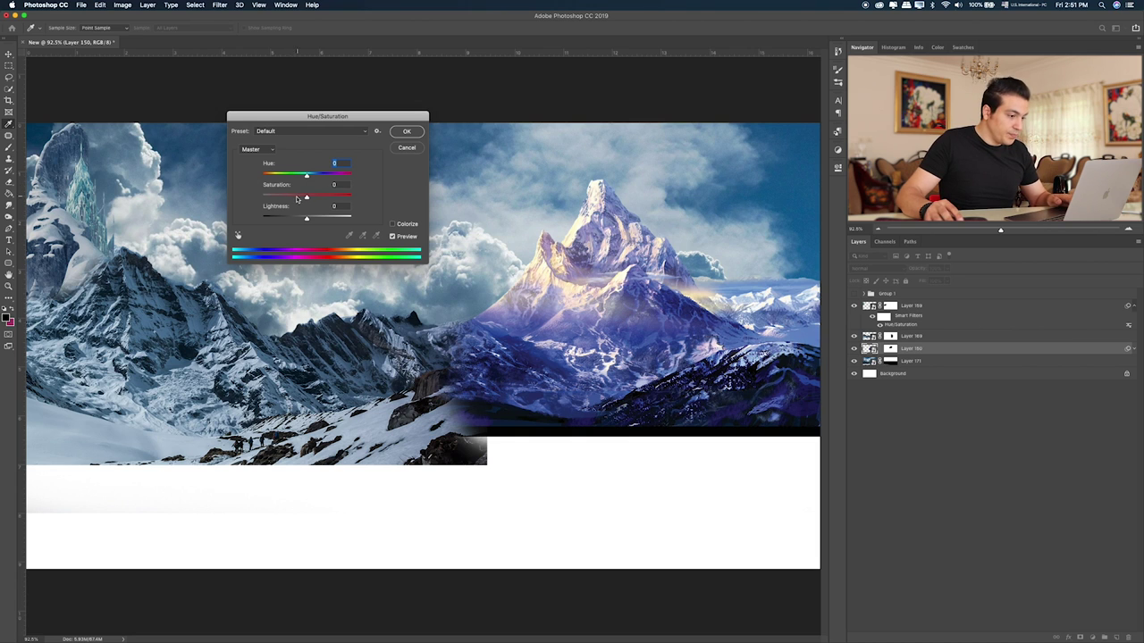
{"action": "left_click_drag", "start_coordinate": [298, 199], "coordinate": [284, 199]}
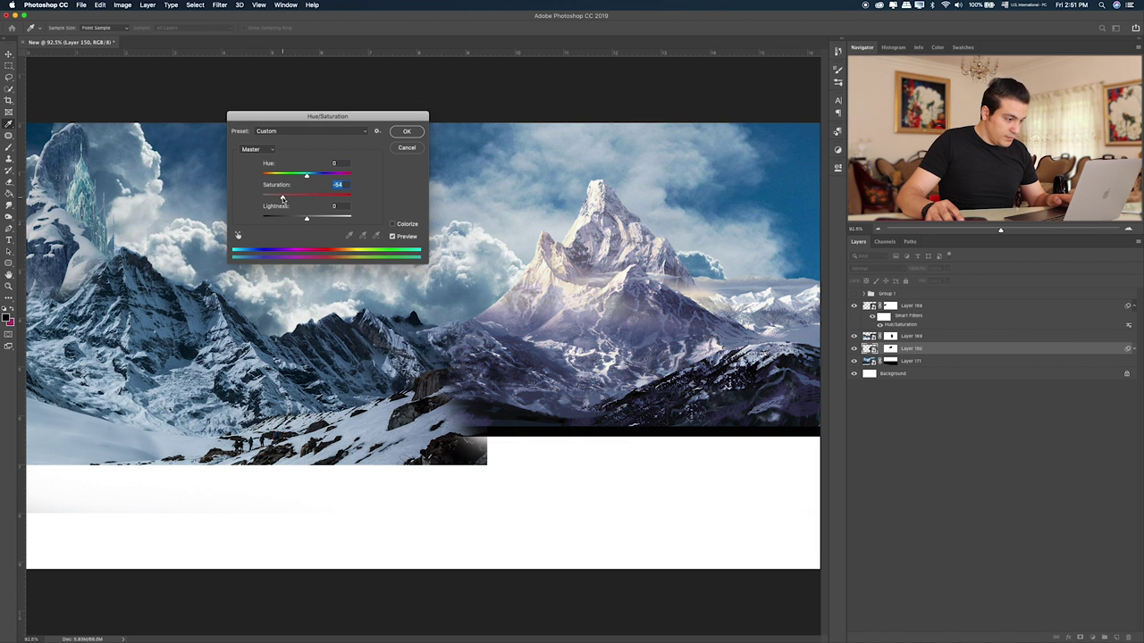
{"action": "left_click_drag", "start_coordinate": [305, 217], "coordinate": [300, 221]}
{"action": "mouse_move", "coordinate": [305, 177]}
{"action": "left_mouse_down"}
{"action": "mouse_move", "coordinate": [314, 180]}
{"action": "mouse_move", "coordinate": [296, 180]}
{"action": "left_mouse_up"}
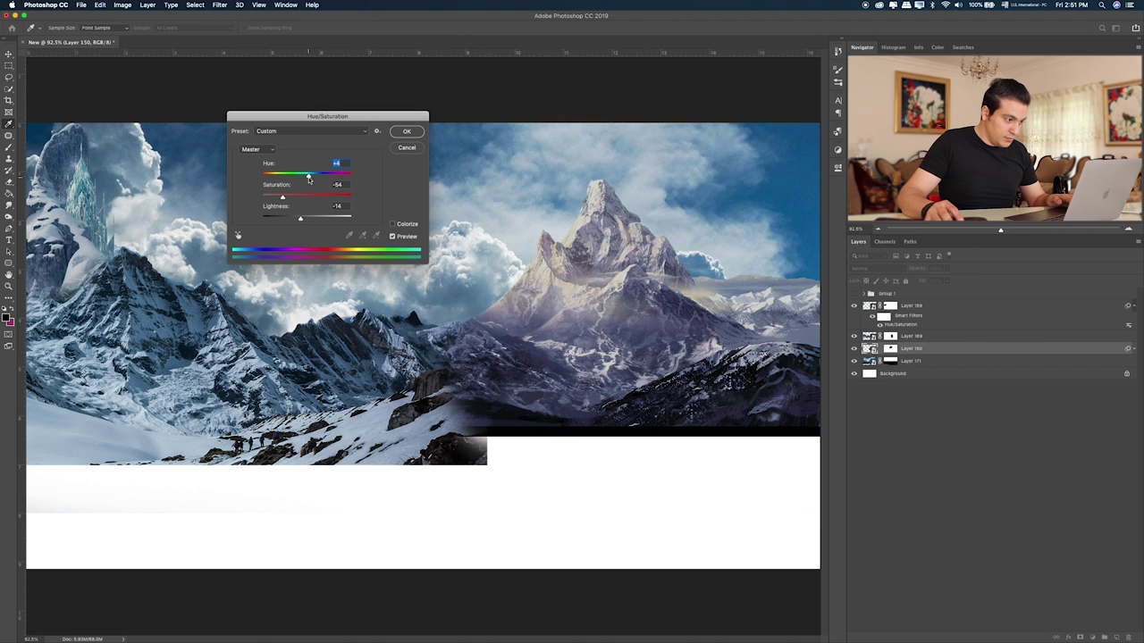
{"action": "left_click", "coordinate": [406, 132]}
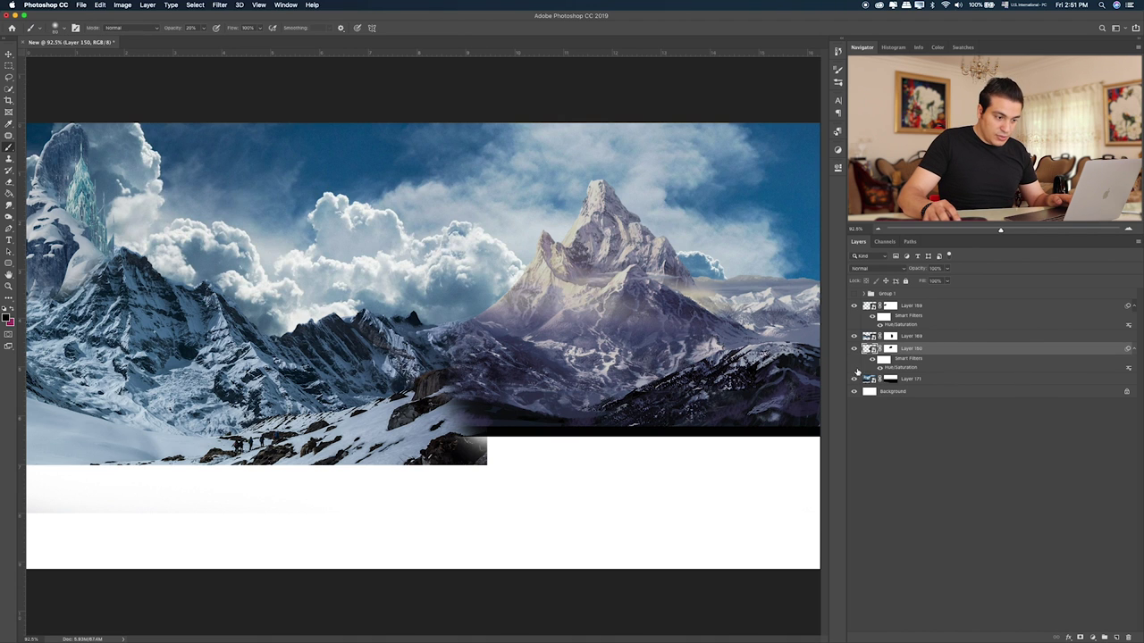
{"action": "left_click", "coordinate": [909, 380]}
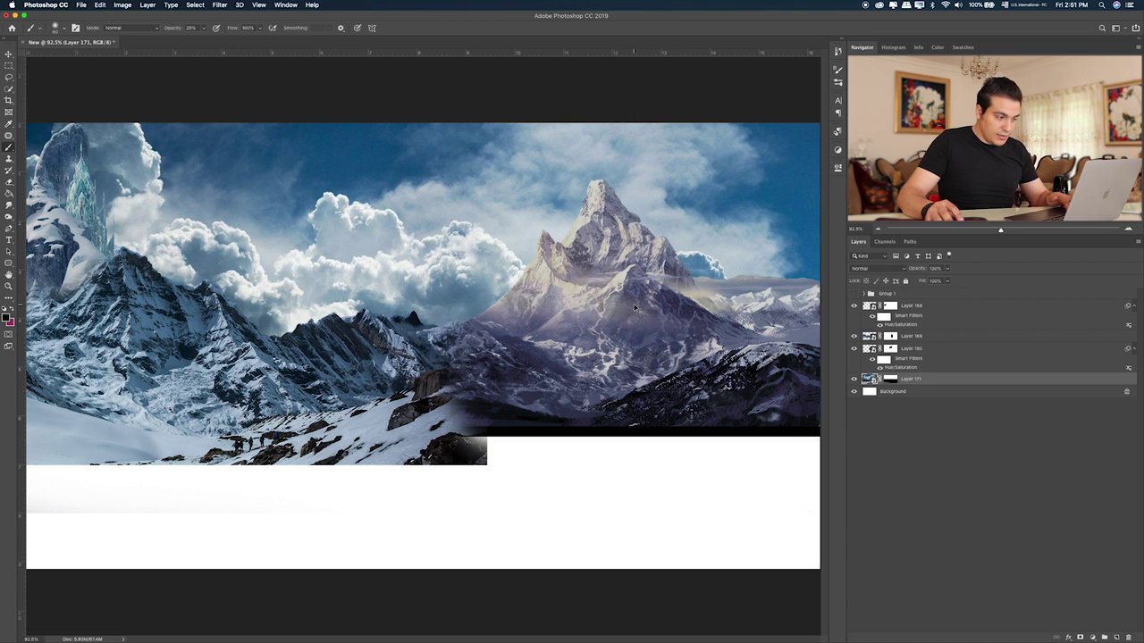
- Shift the cloudy sky up and paint out the faint grey band below the mountains
{"action": "key", "text": "v"}
{"action": "left_click_drag", "start_coordinate": [513, 302], "coordinate": [517, 264]}
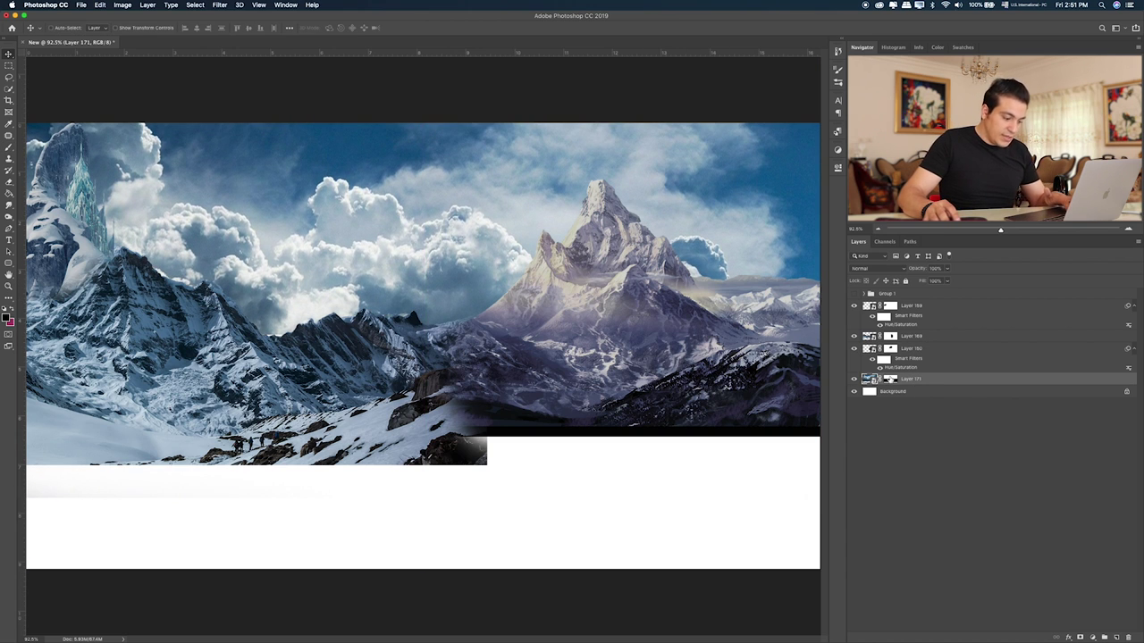
{"action": "key", "text": "b"}
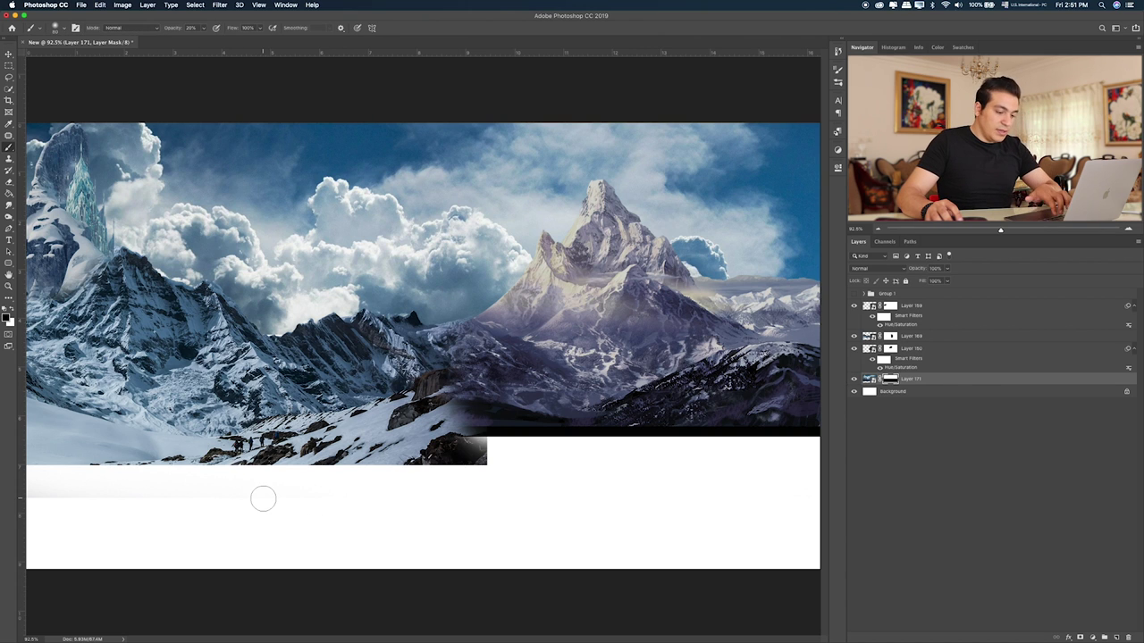
{"action": "key", "text": "0"}
{"action": "key", "text": "bracketright"}
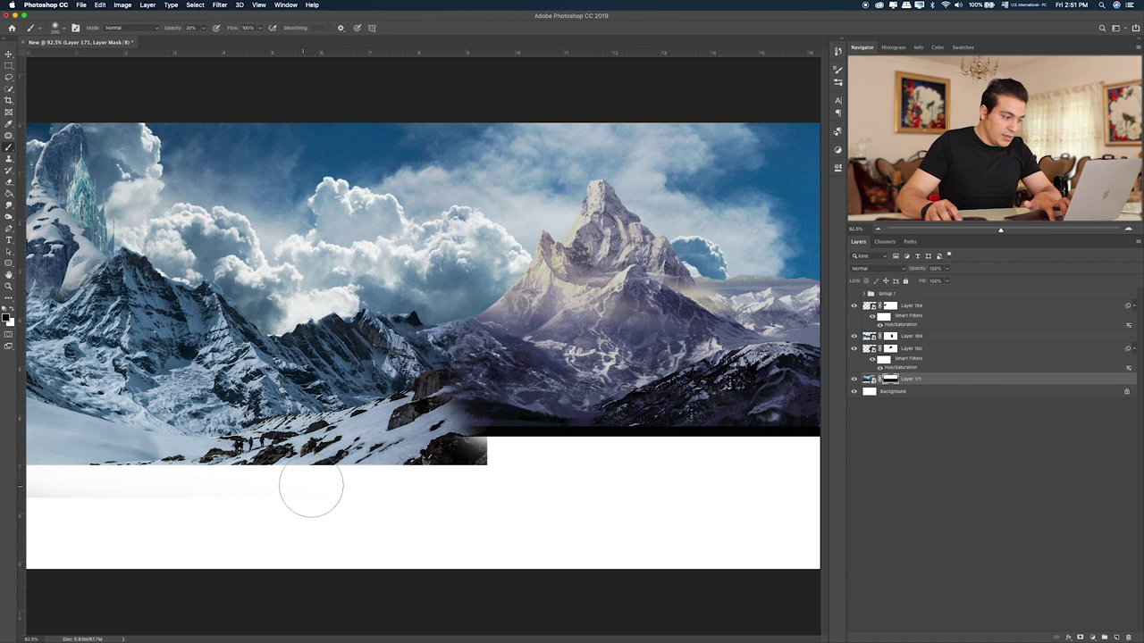
{"action": "left_click_drag", "start_coordinate": [309, 485], "coordinate": [82, 482]}
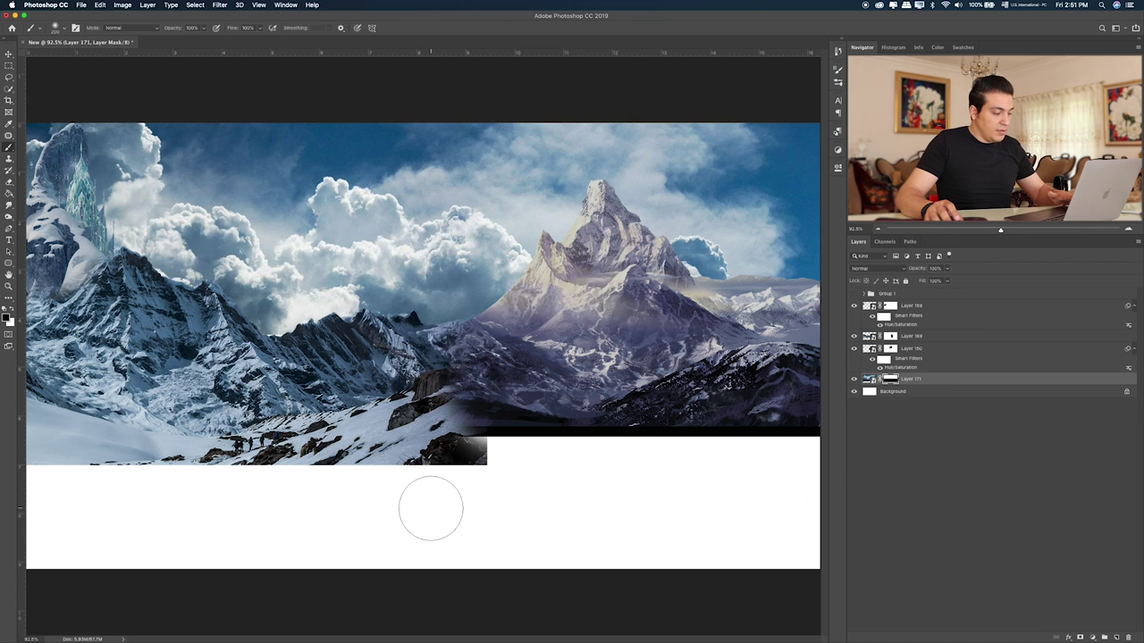
{"action": "key", "text": "super+Tab"}
{"action": "key", "text": "super+Tab"}
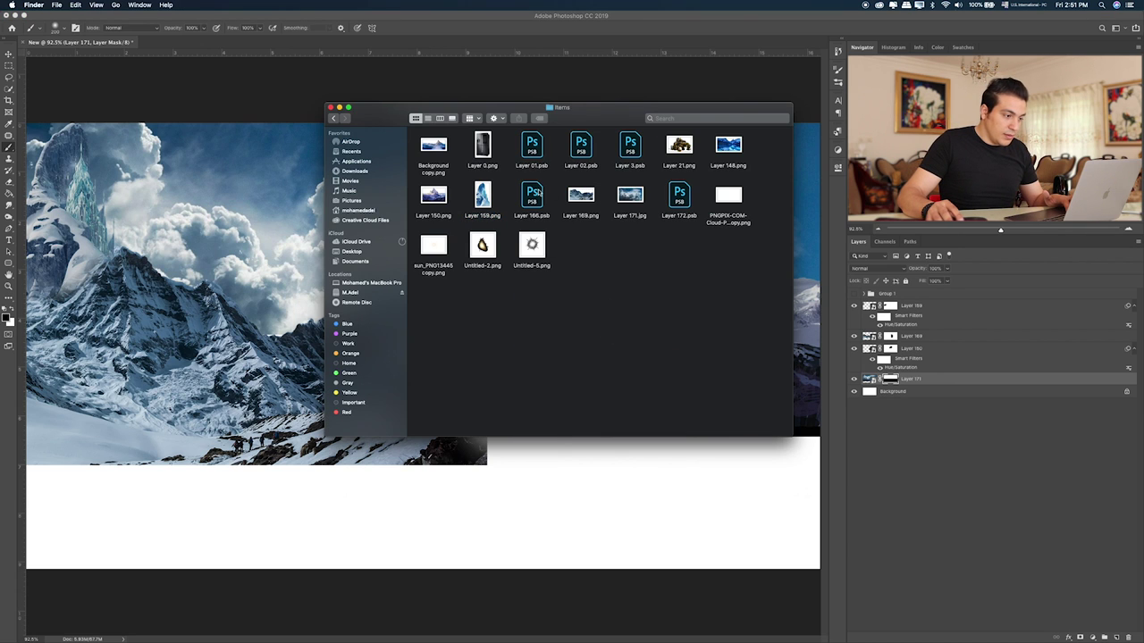
- Quick Look through the Items source files, then open Layer 172.psb in Photoshop
{"action": "left_click", "coordinate": [534, 194]}
{"action": "key", "text": "space"}
{"action": "key", "text": "space"}
{"action": "key", "text": "Up"}
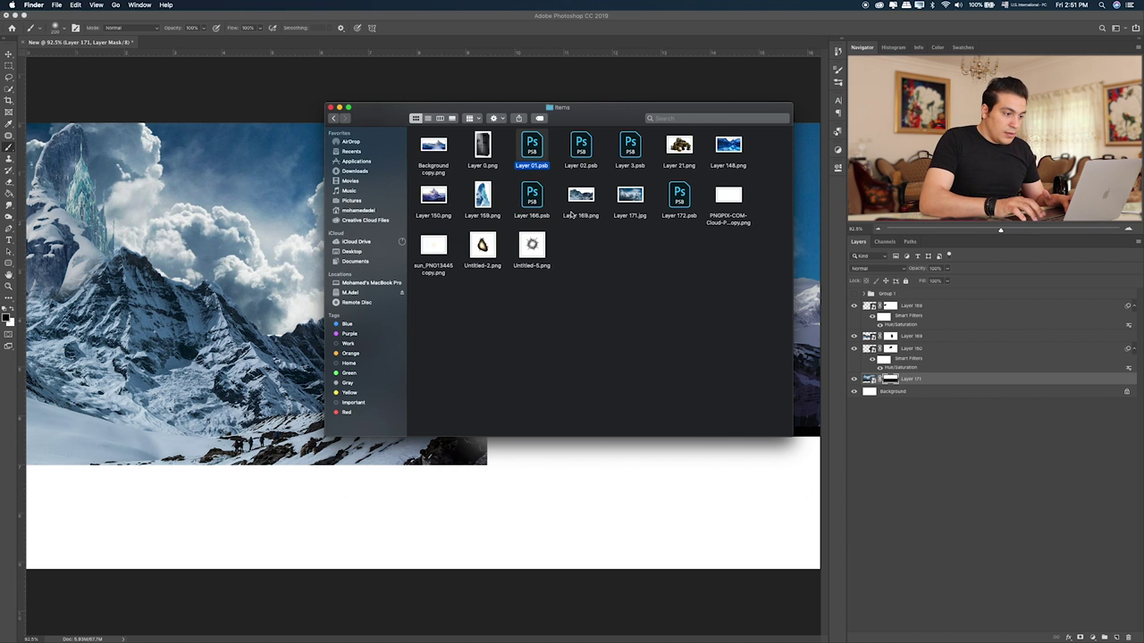
{"action": "key", "text": "Right"}
{"action": "key", "text": "Right"}
{"action": "key", "text": "Left"}
{"action": "key", "text": "space"}
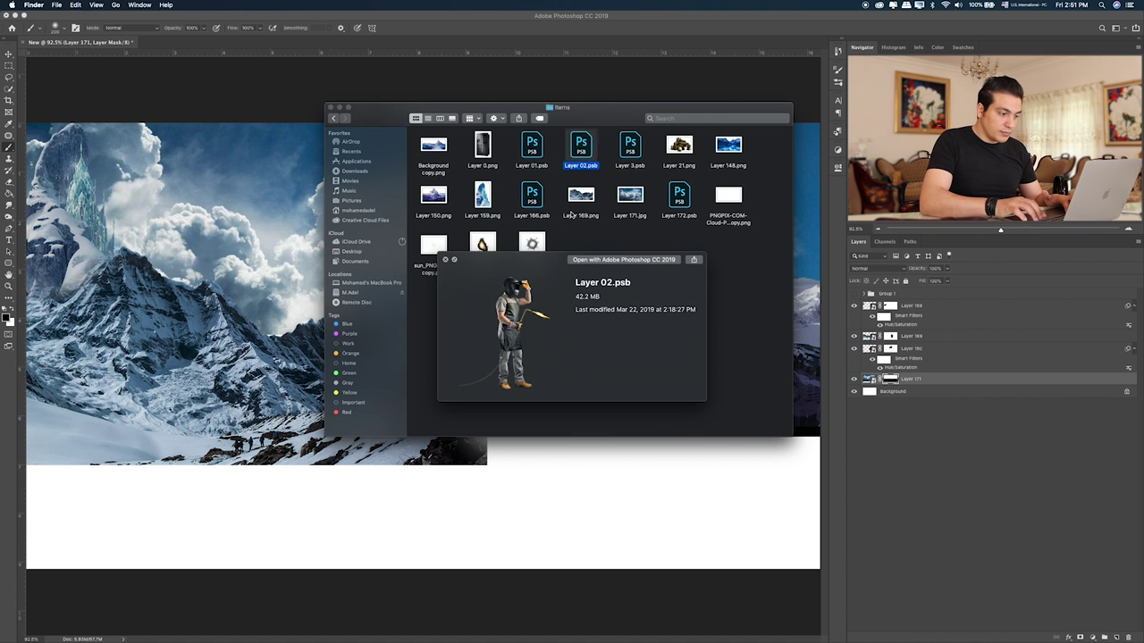
{"action": "key", "text": "Right"}
{"action": "key", "text": "Down"}
{"action": "key", "text": "Right"}
{"action": "key", "text": "space"}
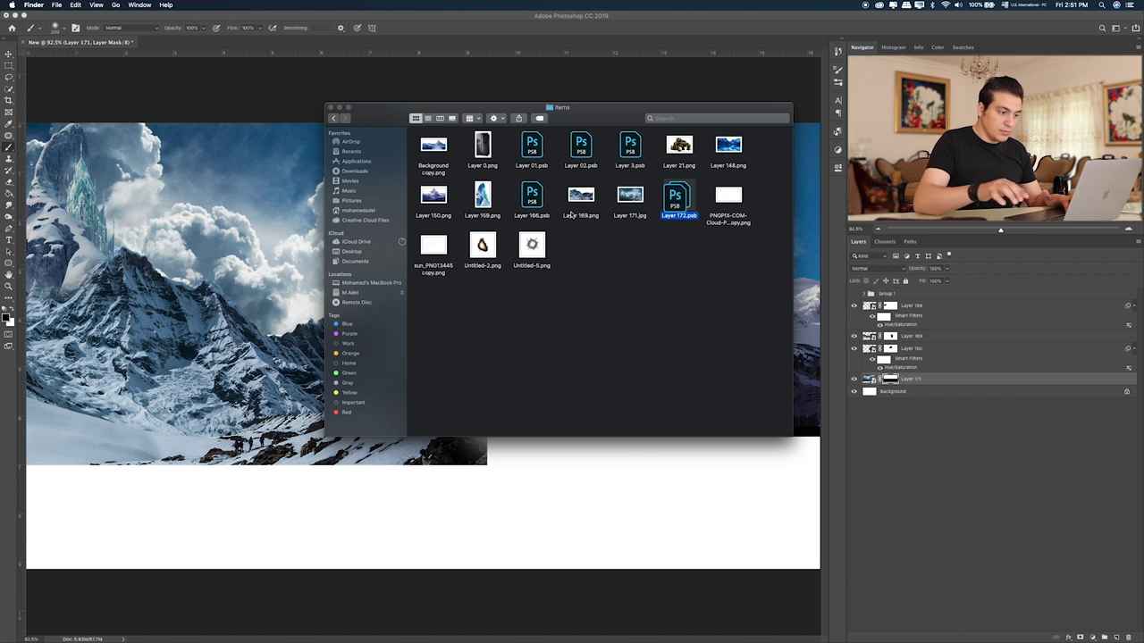
{"action": "key", "text": "space"}
{"action": "key", "text": "space"}
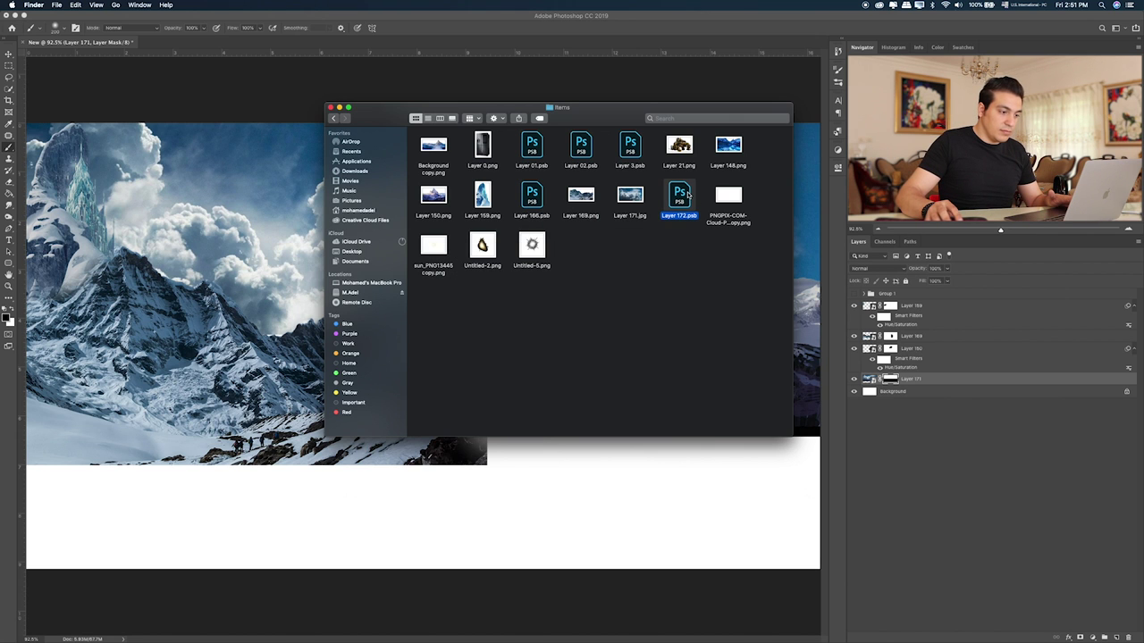
{"action": "double_click", "coordinate": [686, 194]}
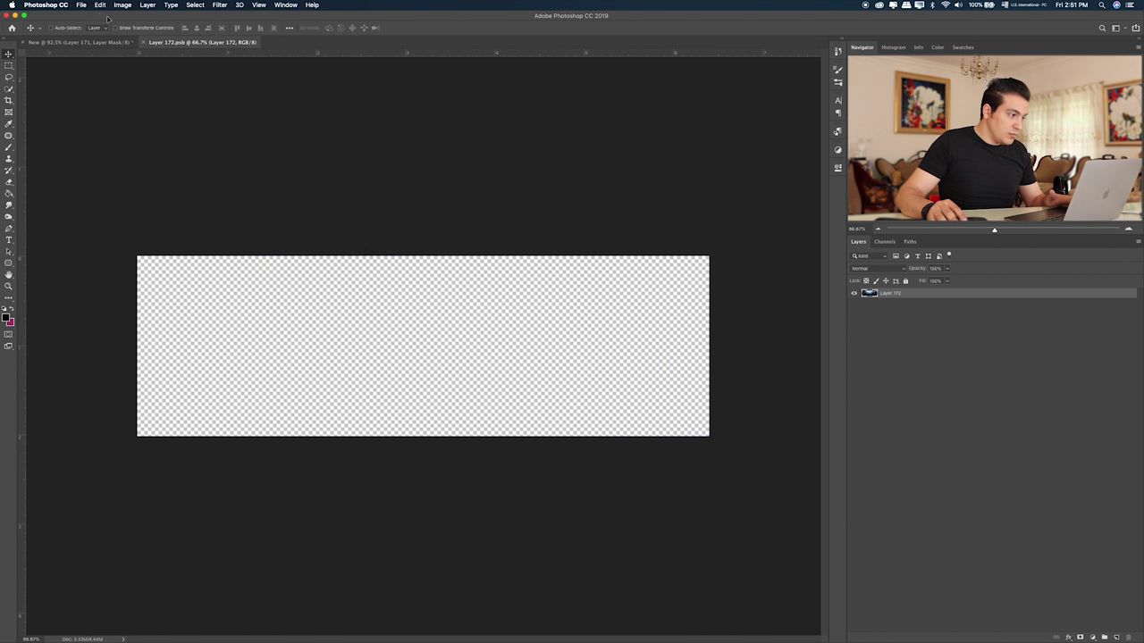
- In the main composite, move Layer 172 to the top and convert it to a smart object
{"action": "left_click", "coordinate": [64, 42]}
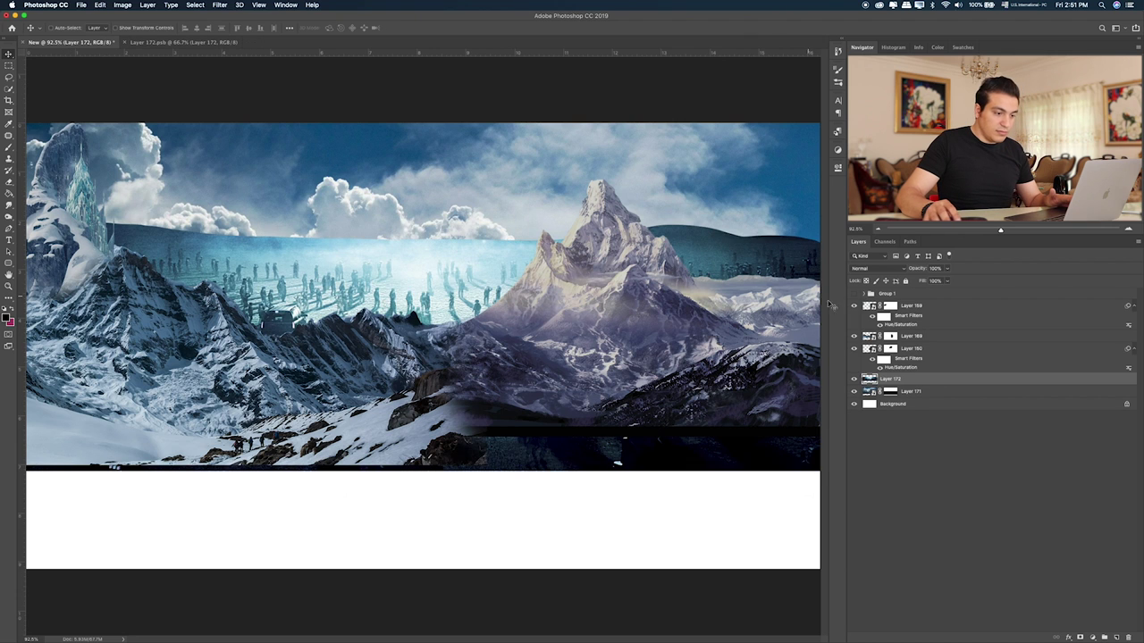
{"action": "left_click_drag", "start_coordinate": [944, 374], "coordinate": [935, 310]}
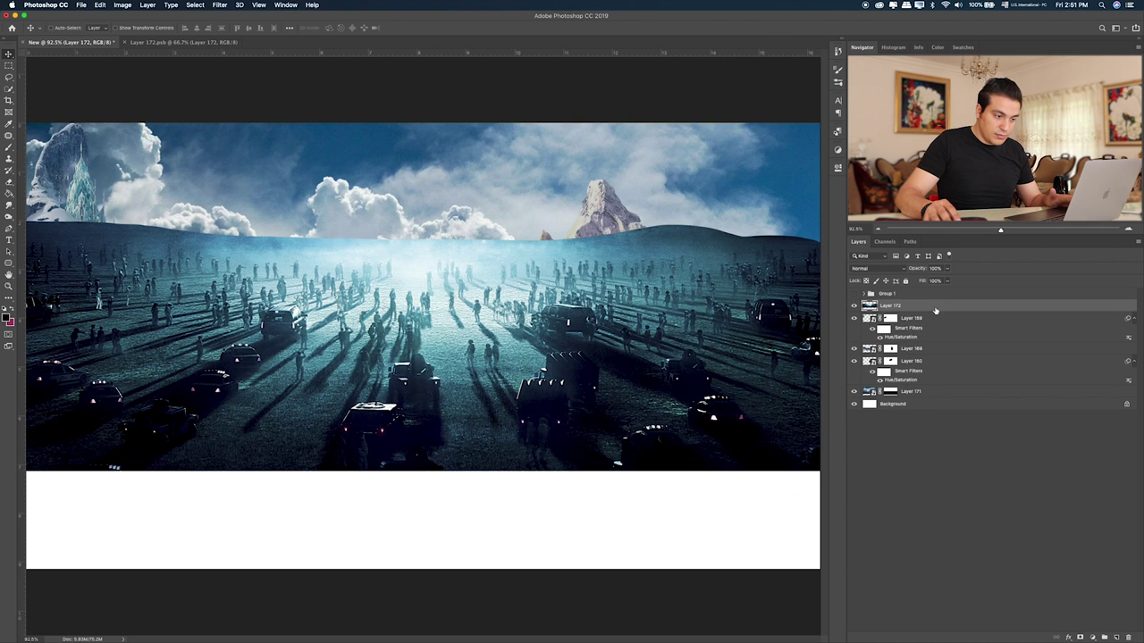
{"action": "right_click", "coordinate": [925, 308]}
{"action": "left_click", "coordinate": [983, 373]}
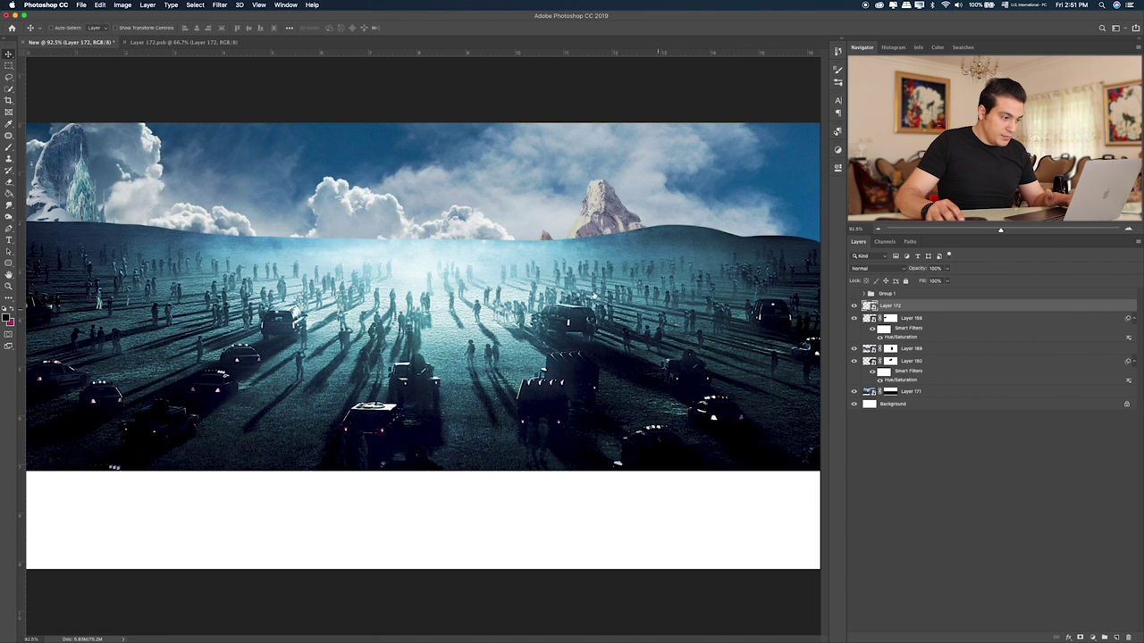
- Position the crowd scene below the mountains and add a layer mask
{"action": "left_click_drag", "start_coordinate": [541, 315], "coordinate": [583, 406]}
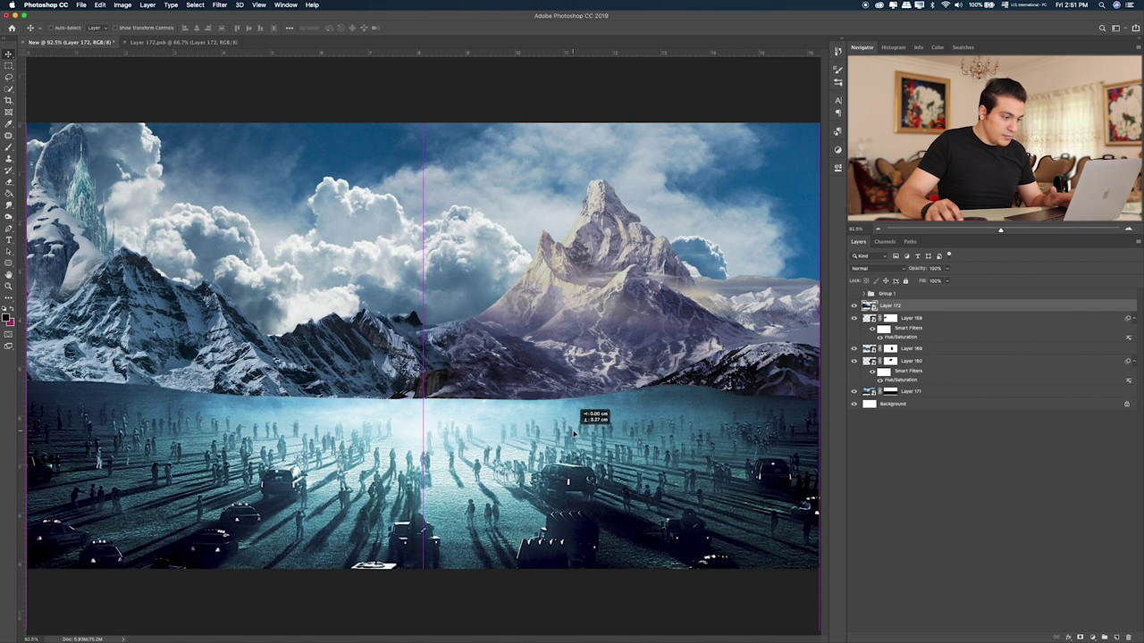
{"action": "key", "text": "ctrl+t"}
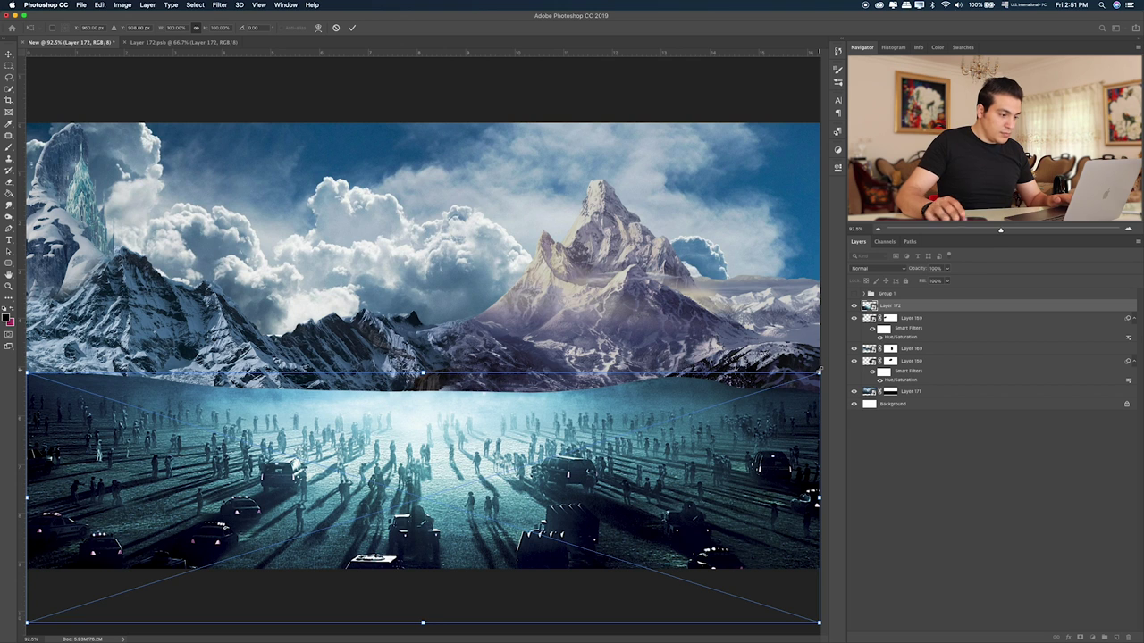
{"action": "key", "text": "shift+Up"}
{"action": "key", "text": "shift+Up"}
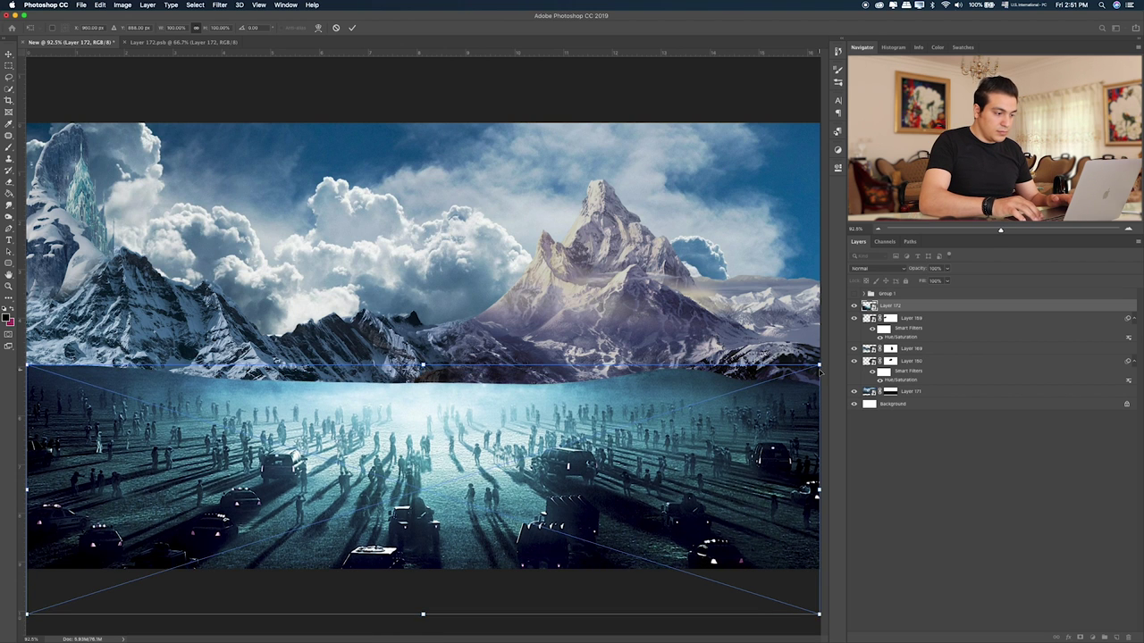
{"action": "key", "text": "shift+Down"}
{"action": "key", "text": "shift+Down"}
{"action": "key", "text": "Return"}
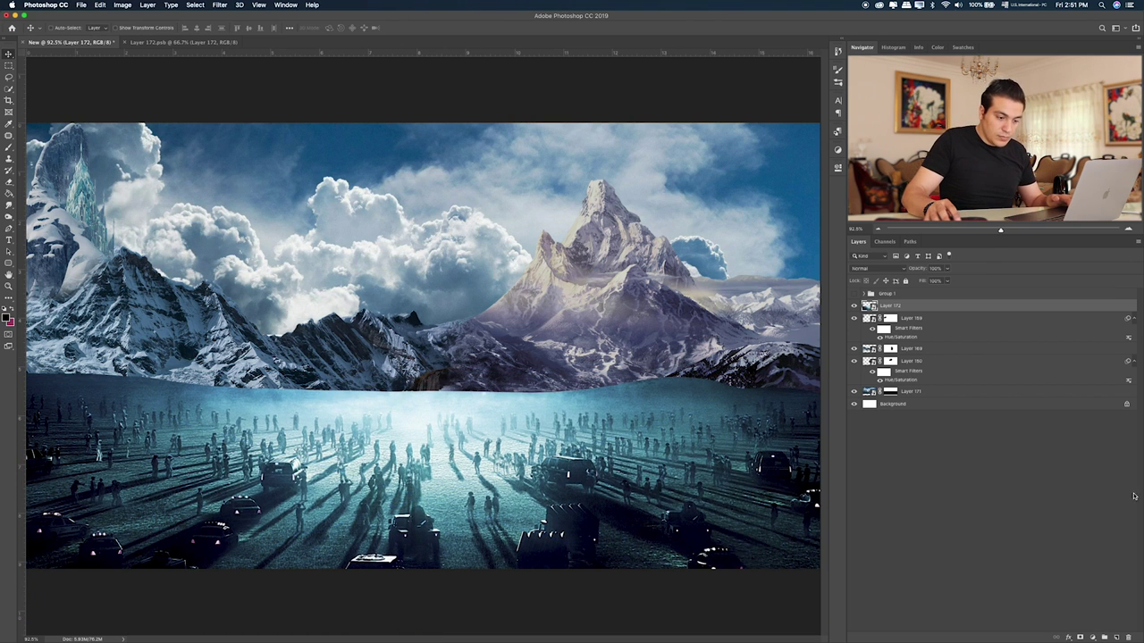
{"action": "left_click", "coordinate": [1079, 638]}
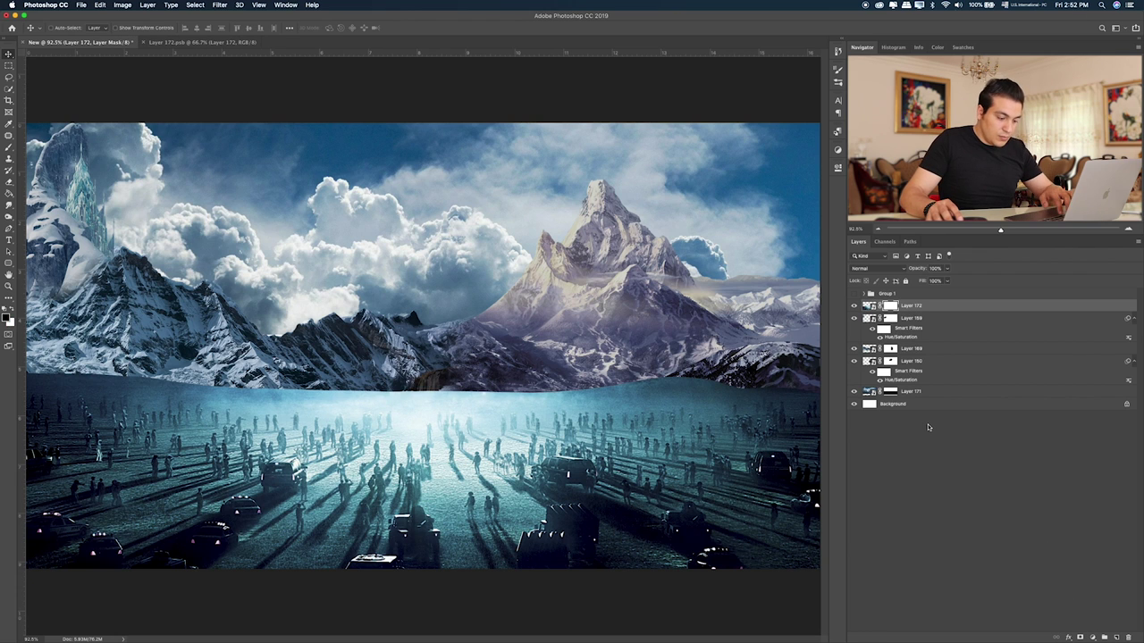
- Brush Layer 172's mask along the right, central and left horizon to soften the crowd edge
{"action": "key", "text": "b"}
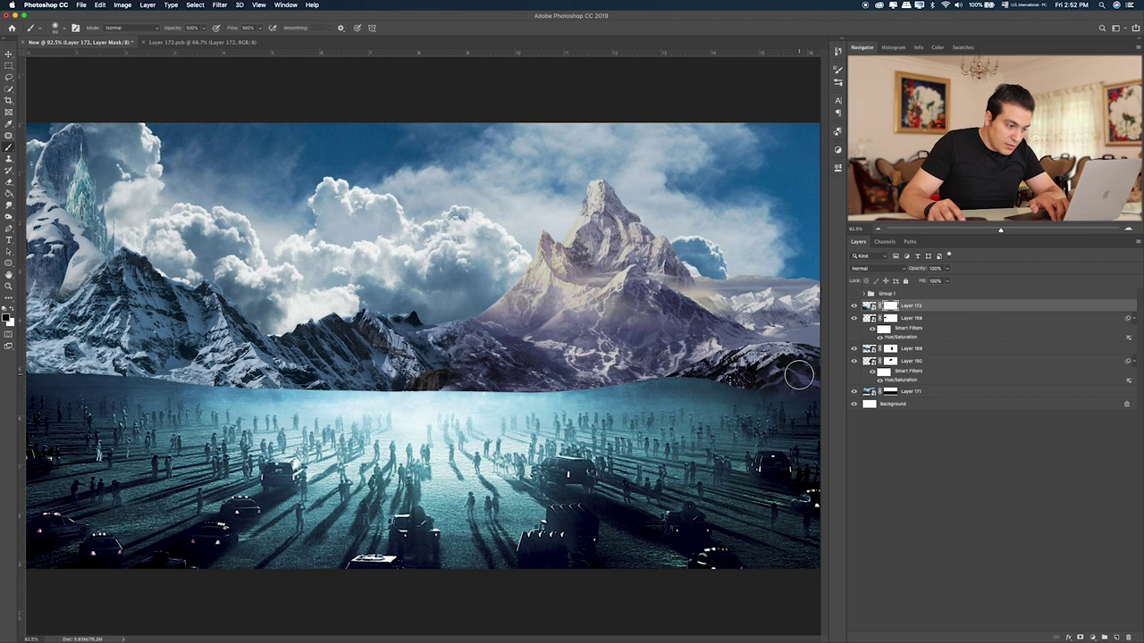
{"action": "left_click_drag", "start_coordinate": [742, 376], "coordinate": [498, 375]}
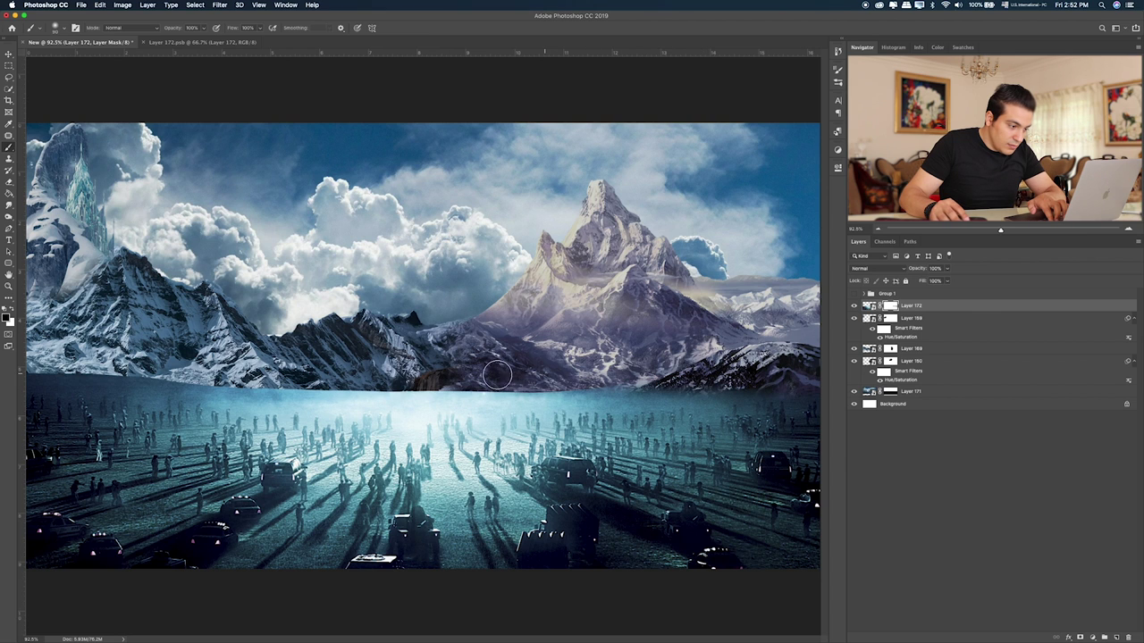
{"action": "mouse_move", "coordinate": [674, 382]}
{"action": "left_mouse_down"}
{"action": "mouse_move", "coordinate": [460, 390]}
{"action": "mouse_move", "coordinate": [366, 386]}
{"action": "mouse_move", "coordinate": [496, 390]}
{"action": "mouse_move", "coordinate": [44, 376]}
{"action": "mouse_move", "coordinate": [341, 369]}
{"action": "left_mouse_up"}
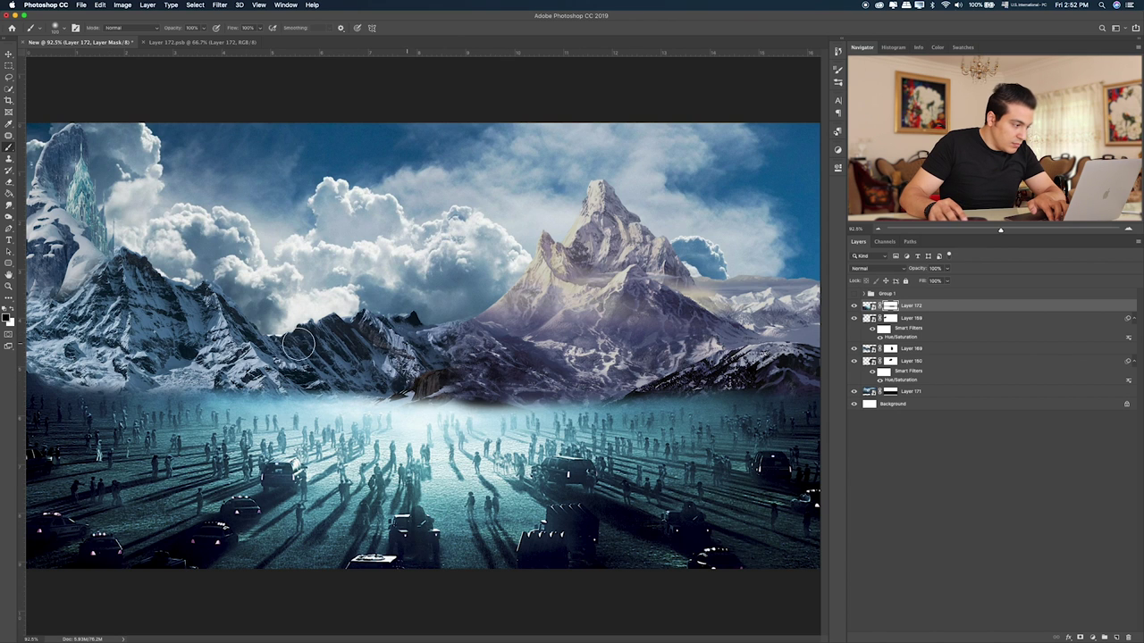
{"action": "mouse_move", "coordinate": [38, 362]}
{"action": "left_mouse_down"}
{"action": "mouse_move", "coordinate": [105, 392]}
{"action": "mouse_move", "coordinate": [313, 398]}
{"action": "mouse_move", "coordinate": [316, 370]}
{"action": "mouse_move", "coordinate": [496, 365]}
{"action": "mouse_move", "coordinate": [257, 369]}
{"action": "mouse_move", "coordinate": [463, 373]}
{"action": "mouse_move", "coordinate": [198, 386]}
{"action": "left_mouse_up"}
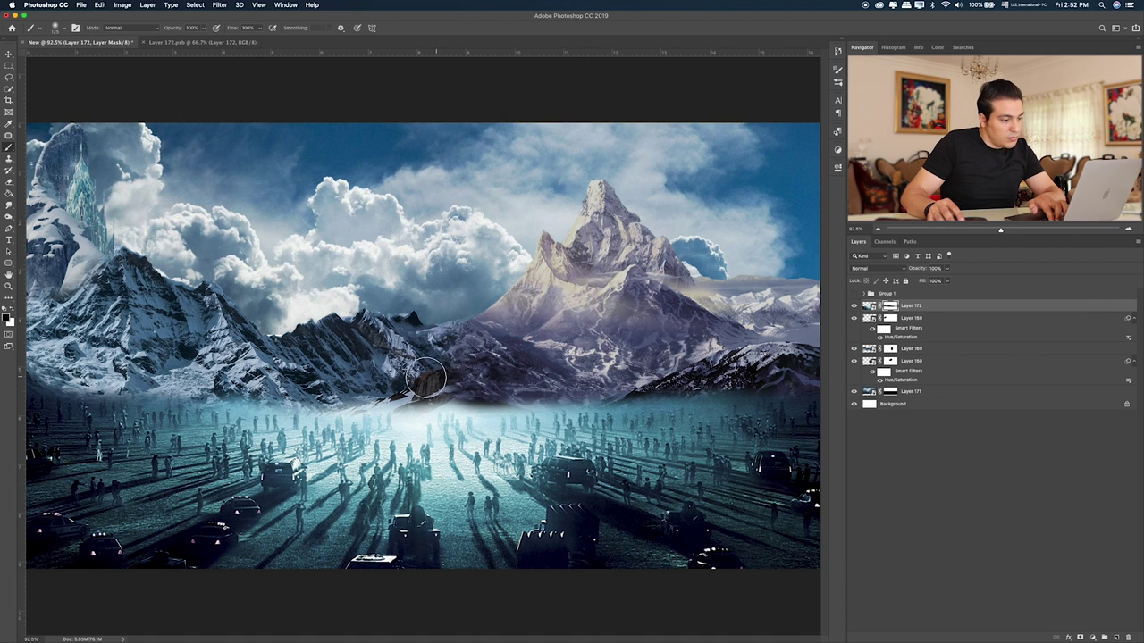
{"action": "left_click", "coordinate": [866, 306]}
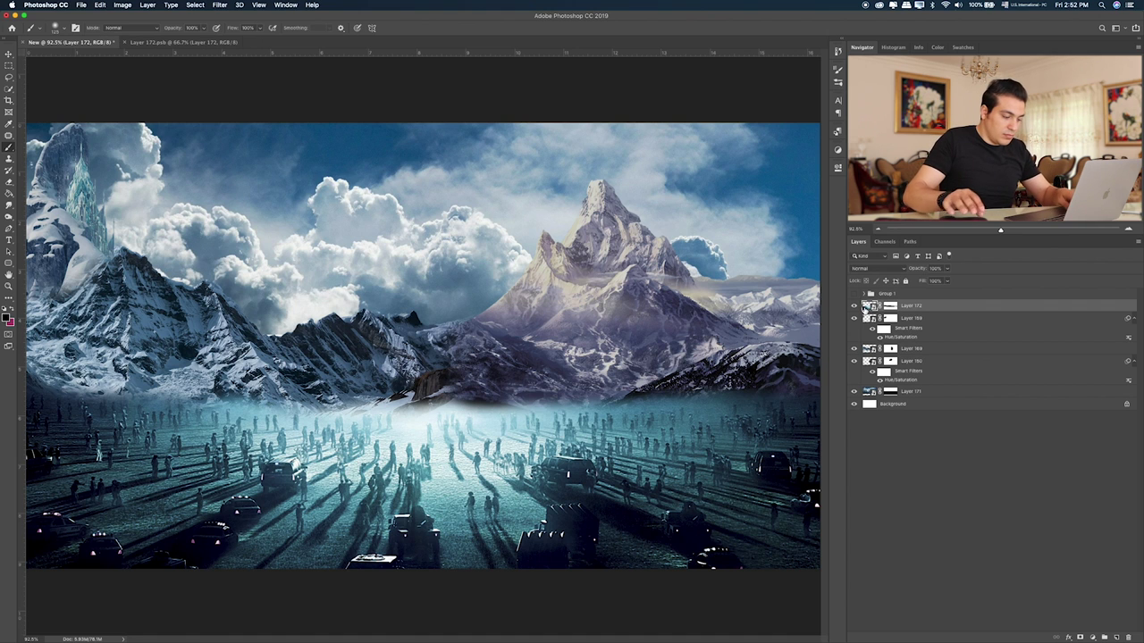
- Squash the crowd plain vertically from the bottom and nudge it into position
{"action": "key", "text": "ctrl+t"}
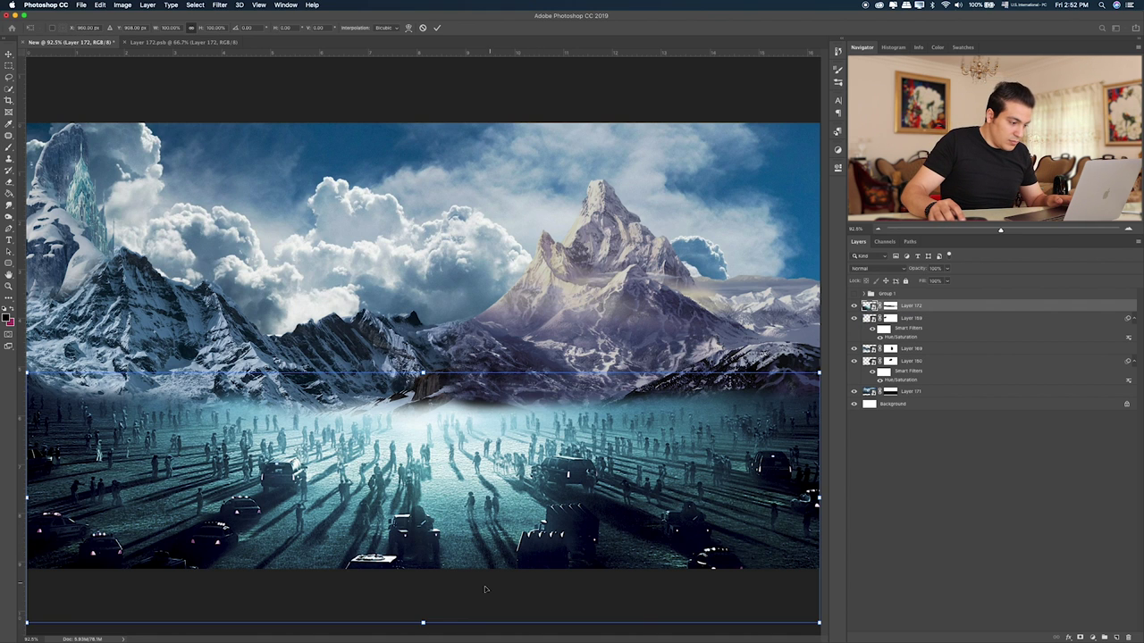
{"action": "left_click_drag", "start_coordinate": [425, 622], "coordinate": [421, 603]}
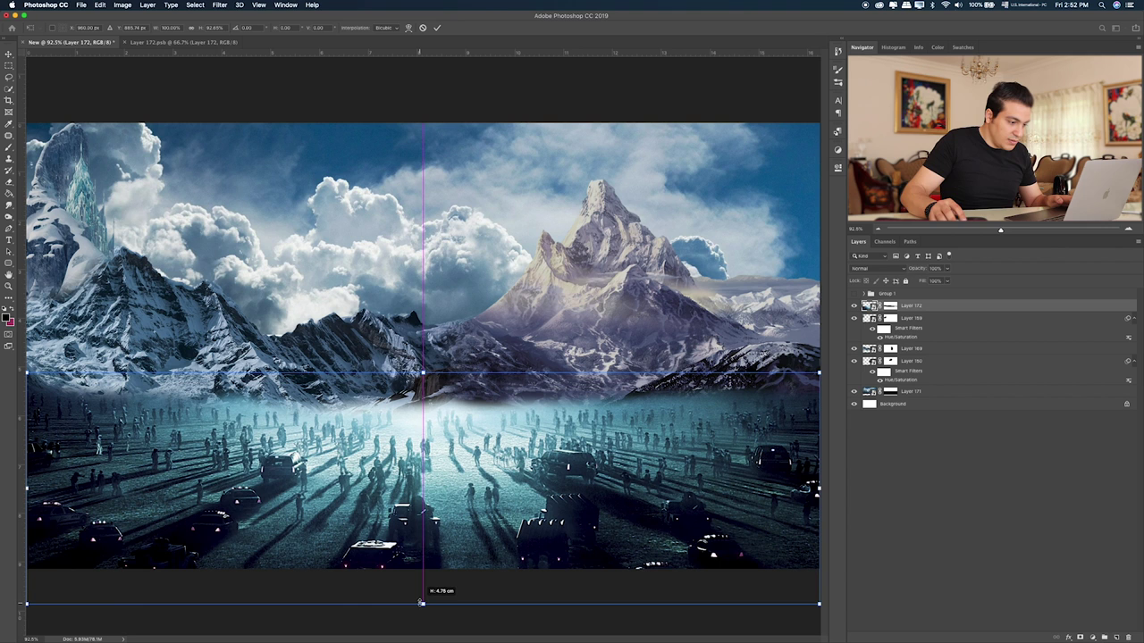
{"action": "key", "text": "Return"}
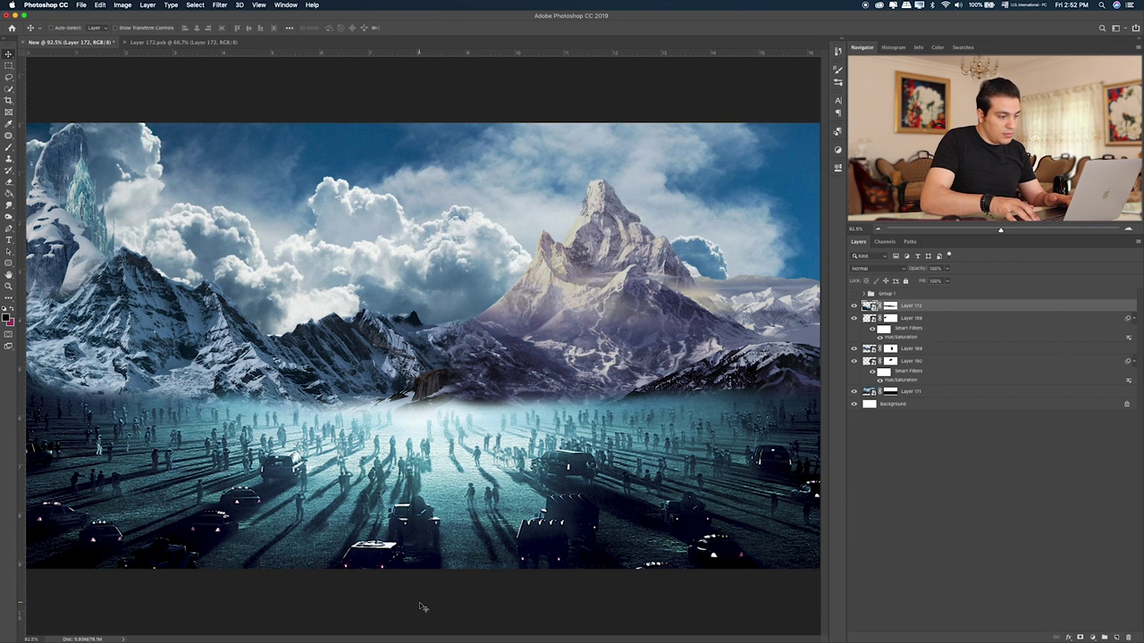
{"action": "key", "text": "shift+Down"}
{"action": "key", "text": "shift+Down"}
{"action": "key", "text": "shift+Down"}
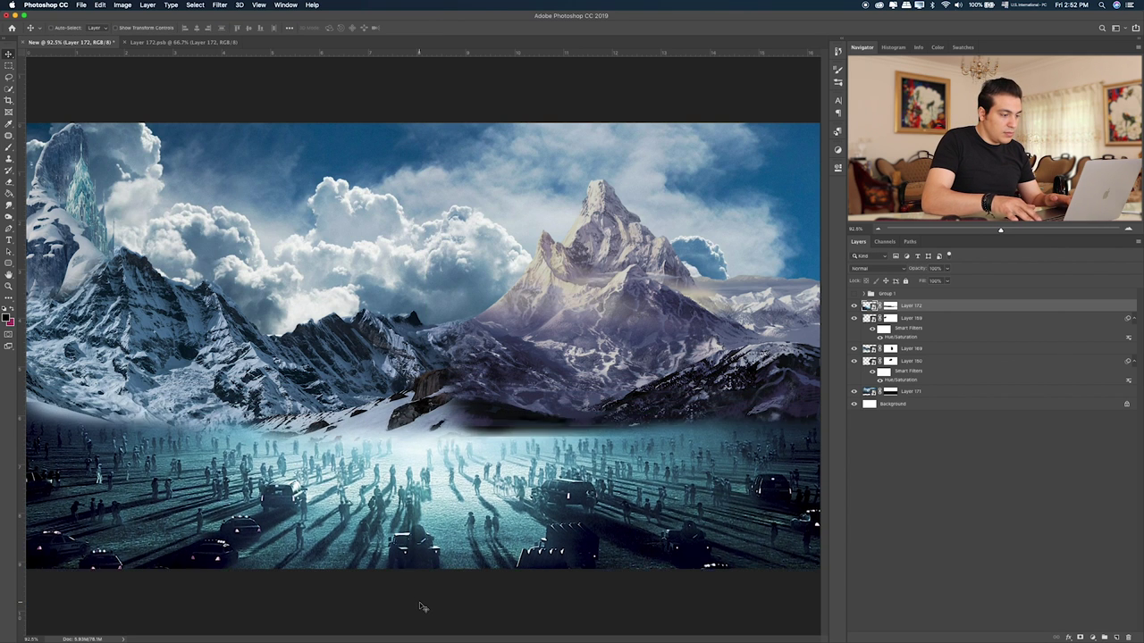
{"action": "key", "text": "shift+Down"}
{"action": "key", "text": "shift+Up"}
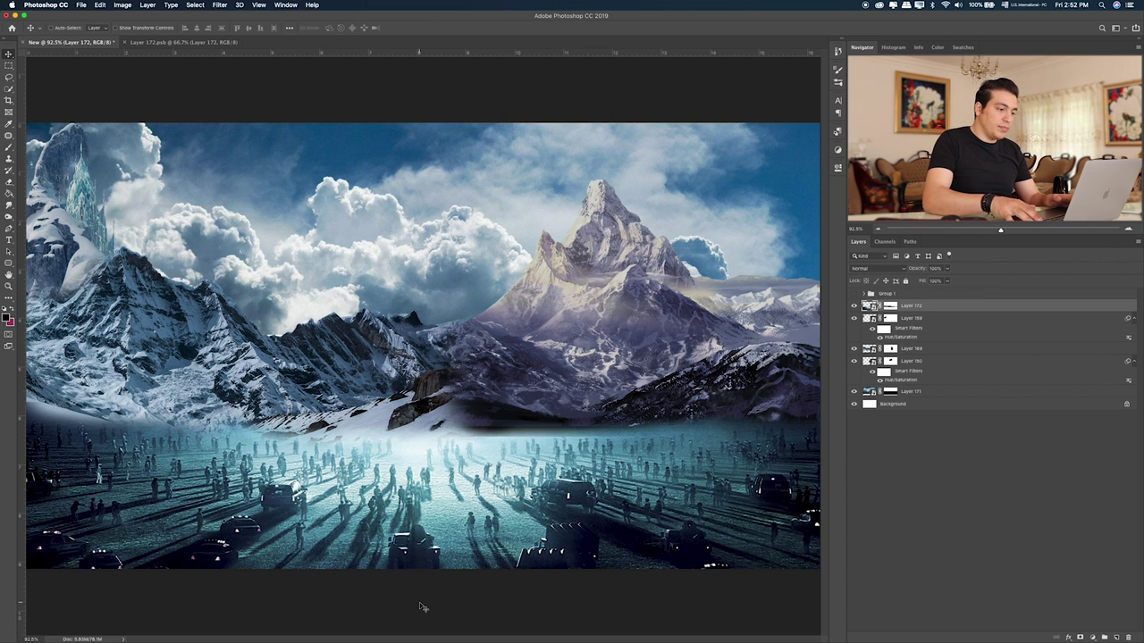
{"action": "key", "text": "shift+Up"}
{"action": "key", "text": "shift+Up"}
{"action": "key", "text": "shift+Up"}
{"action": "key", "text": "shift+Up"}
{"action": "key", "text": "shift+Up"}
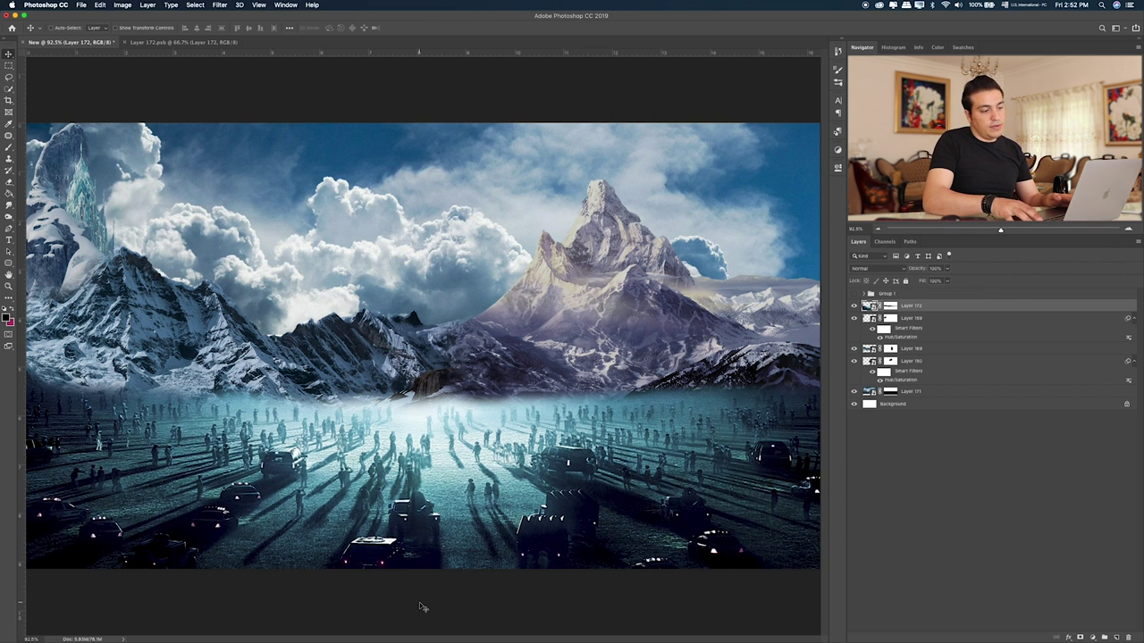
{"action": "key", "text": "shift+Up"}
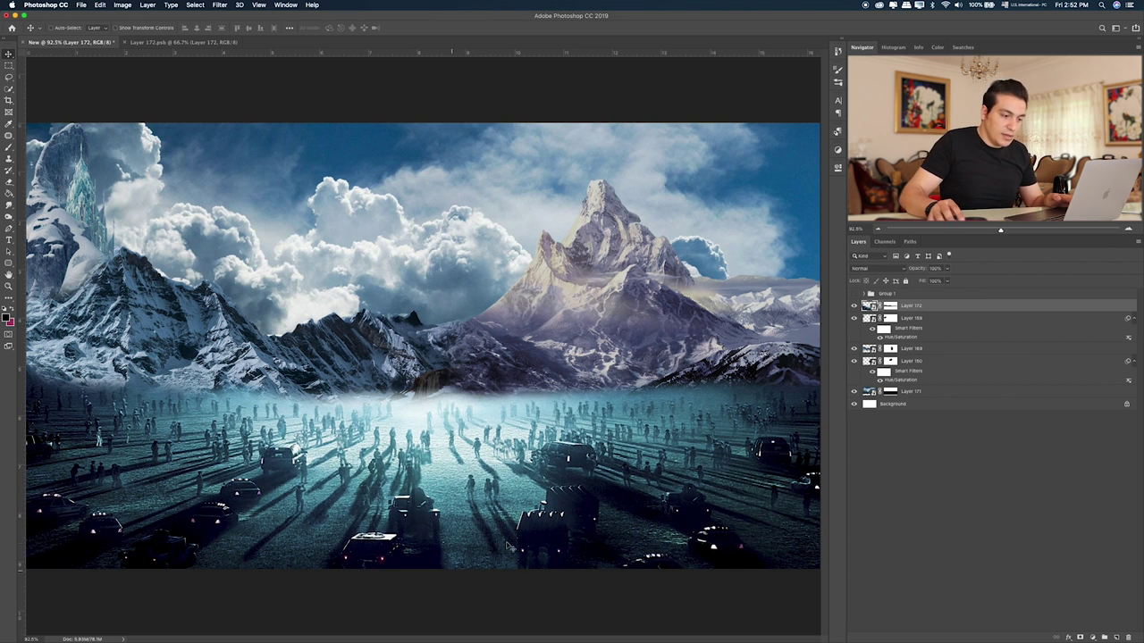
- Nudge the crowd and mountain layers up together, then reselect Layer 172
{"action": "left_click", "coordinate": [932, 370], "text": "shift"}
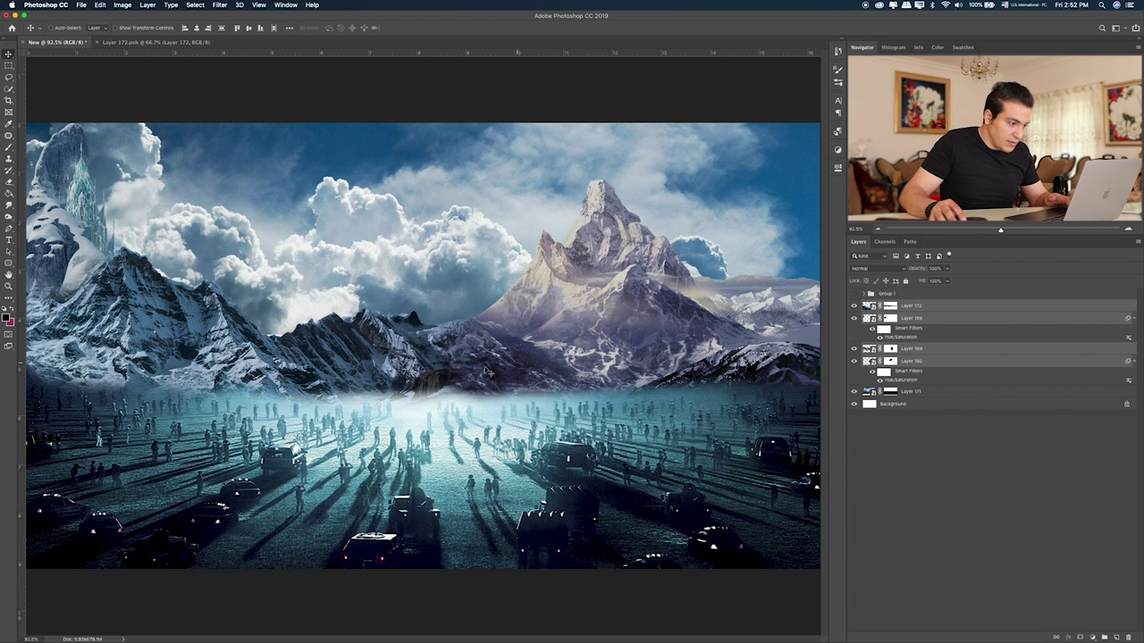
{"action": "key", "text": "shift+Up"}
{"action": "key", "text": "shift+Up"}
{"action": "key", "text": "shift+Up"}
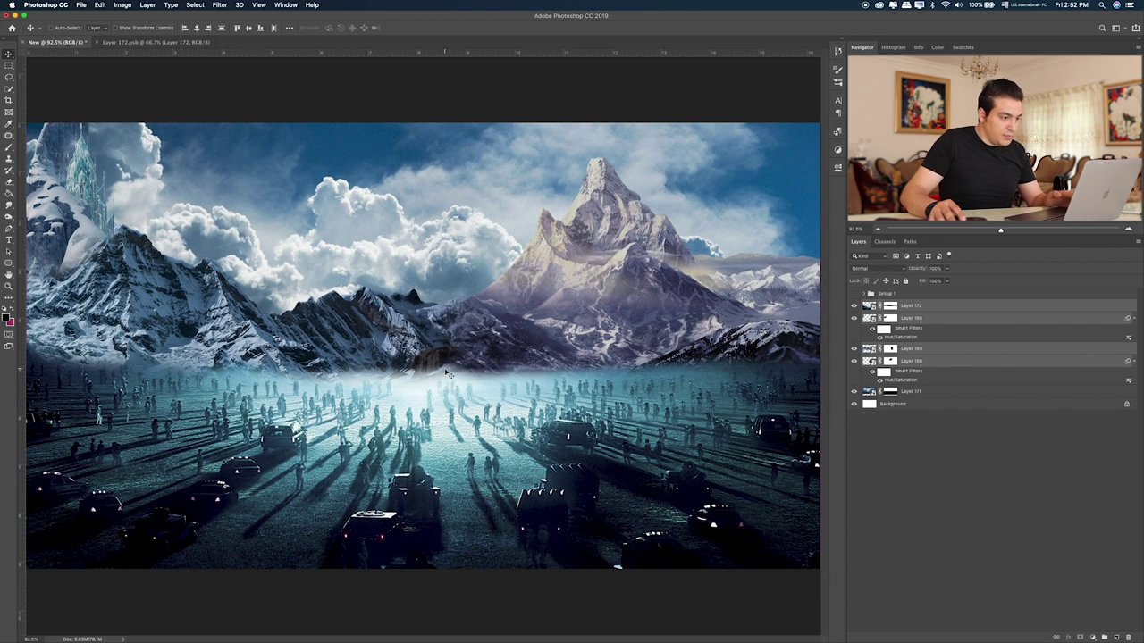
{"action": "left_click", "coordinate": [854, 349]}
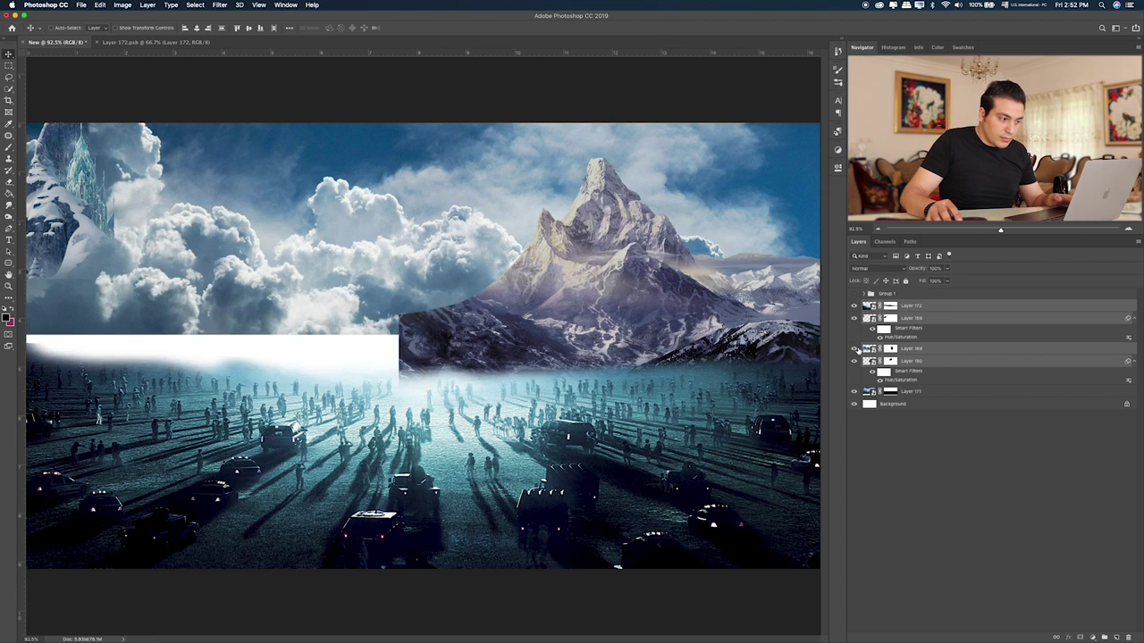
{"action": "left_click", "coordinate": [923, 354]}
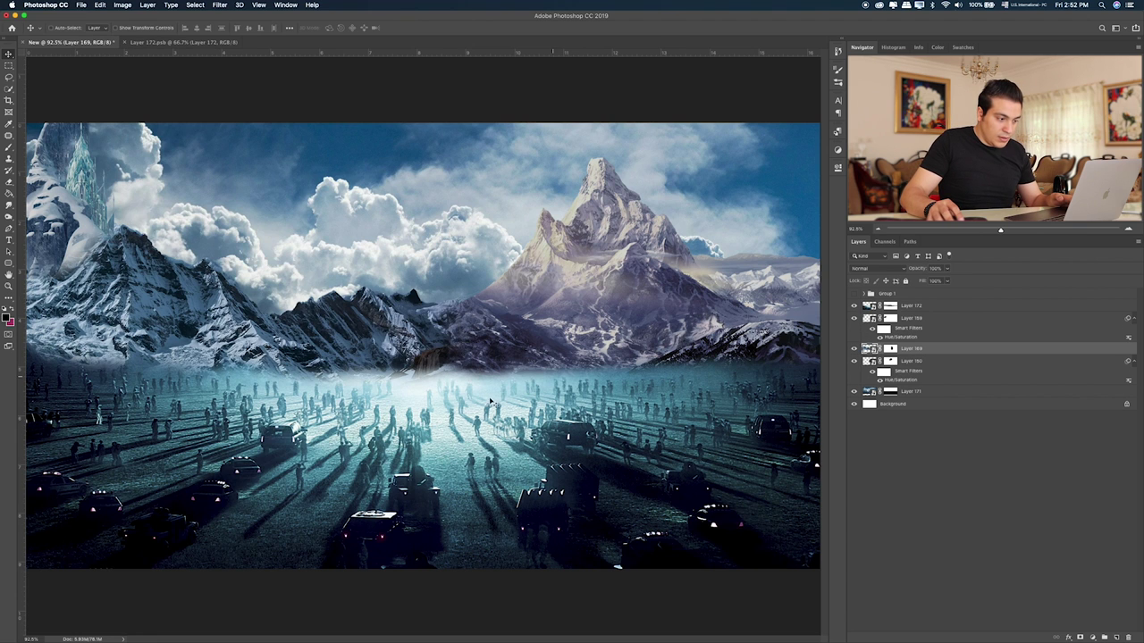
{"action": "left_click", "coordinate": [935, 307]}
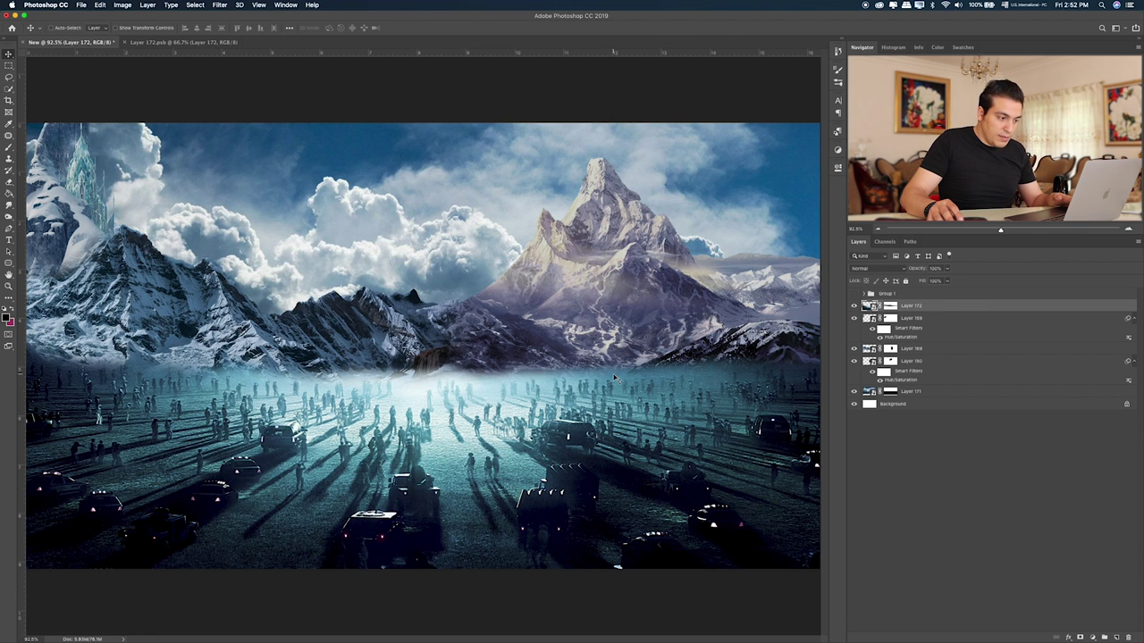
{"action": "key", "text": "super+Tab"}
- Show the fridge group, move it up and shrink it slightly
{"action": "left_click", "coordinate": [904, 293]}
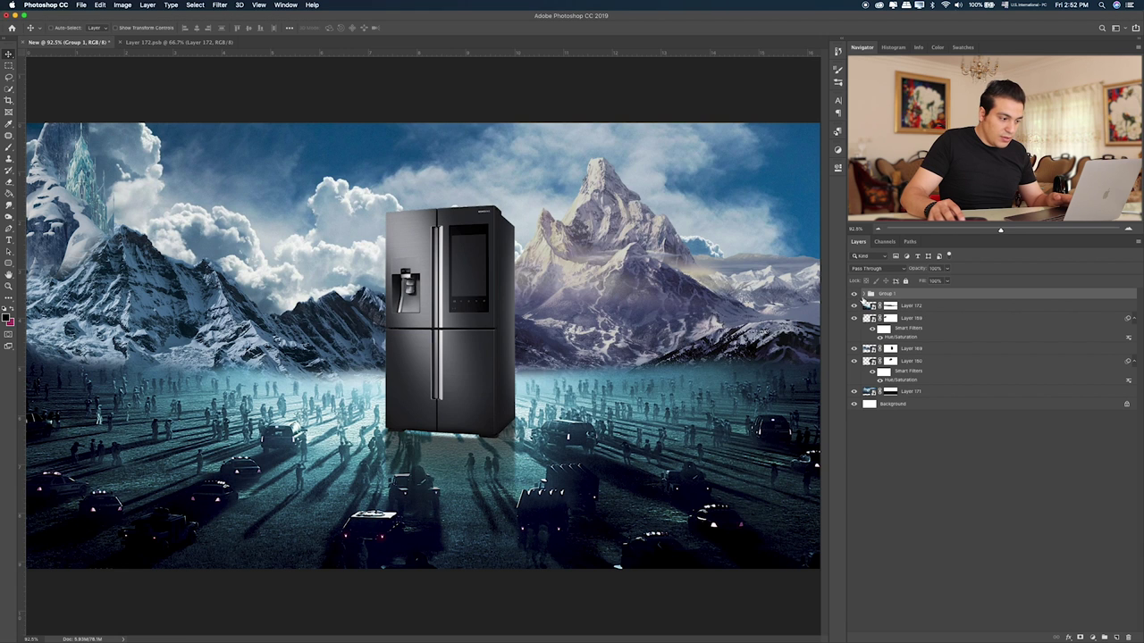
{"action": "mouse_move", "coordinate": [458, 386]}
{"action": "left_mouse_down"}
{"action": "mouse_move", "coordinate": [473, 362]}
{"action": "mouse_move", "coordinate": [493, 364]}
{"action": "left_mouse_up"}
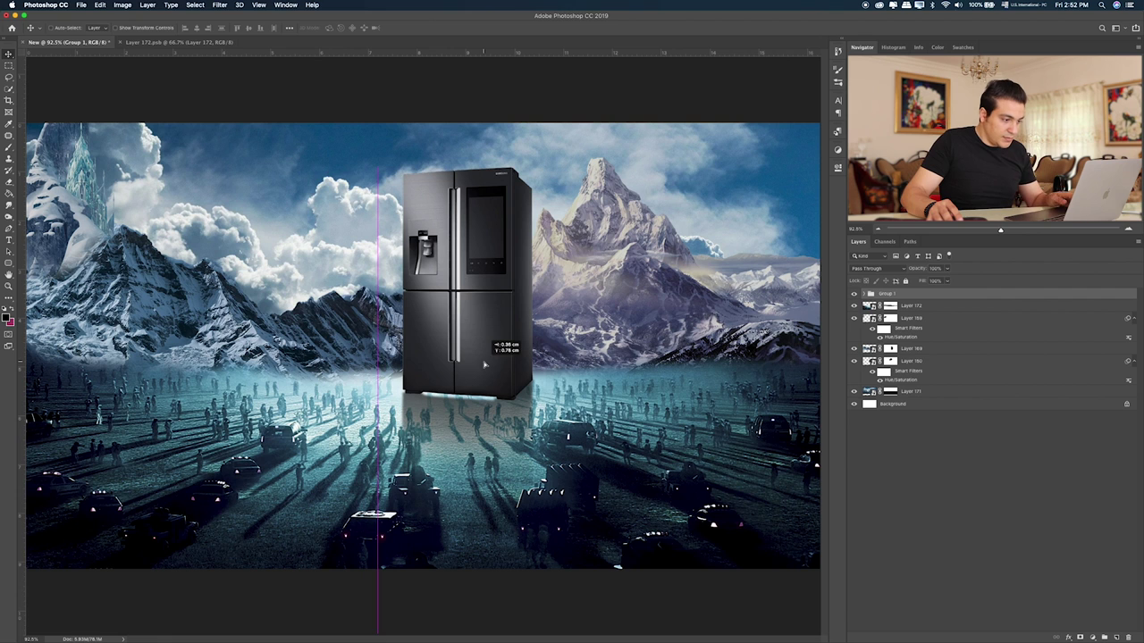
{"action": "key", "text": "ctrl+t"}
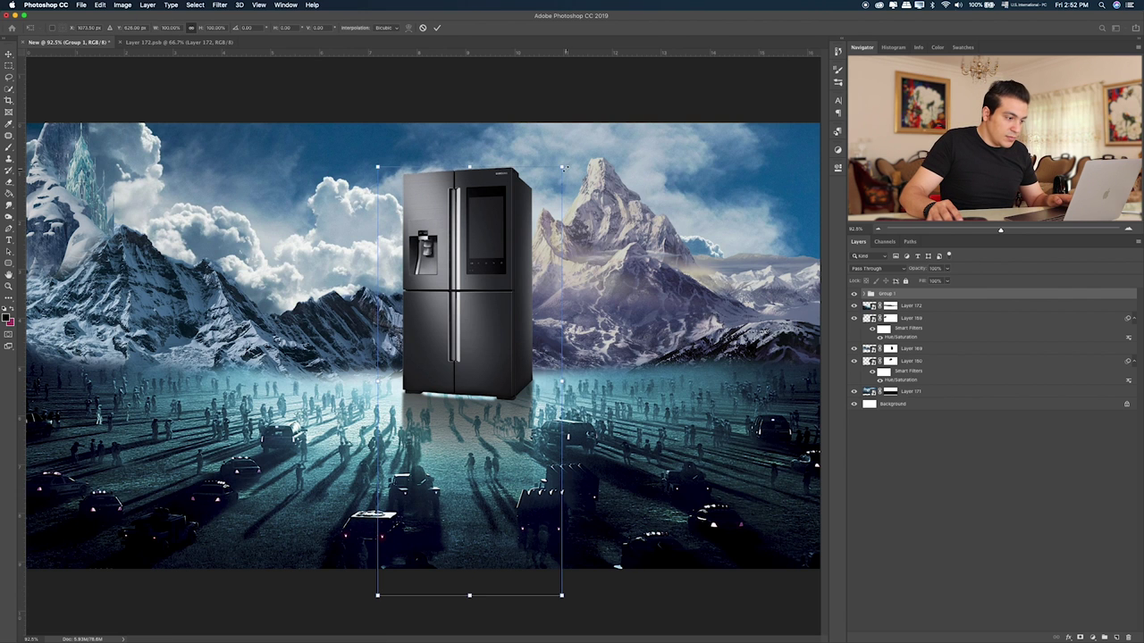
{"action": "left_click_drag", "start_coordinate": [563, 167], "coordinate": [545, 208]}
{"action": "mouse_move", "coordinate": [510, 282]}
{"action": "left_mouse_down"}
{"action": "mouse_move", "coordinate": [510, 251]}
{"action": "mouse_move", "coordinate": [516, 275]}
{"action": "left_mouse_up"}
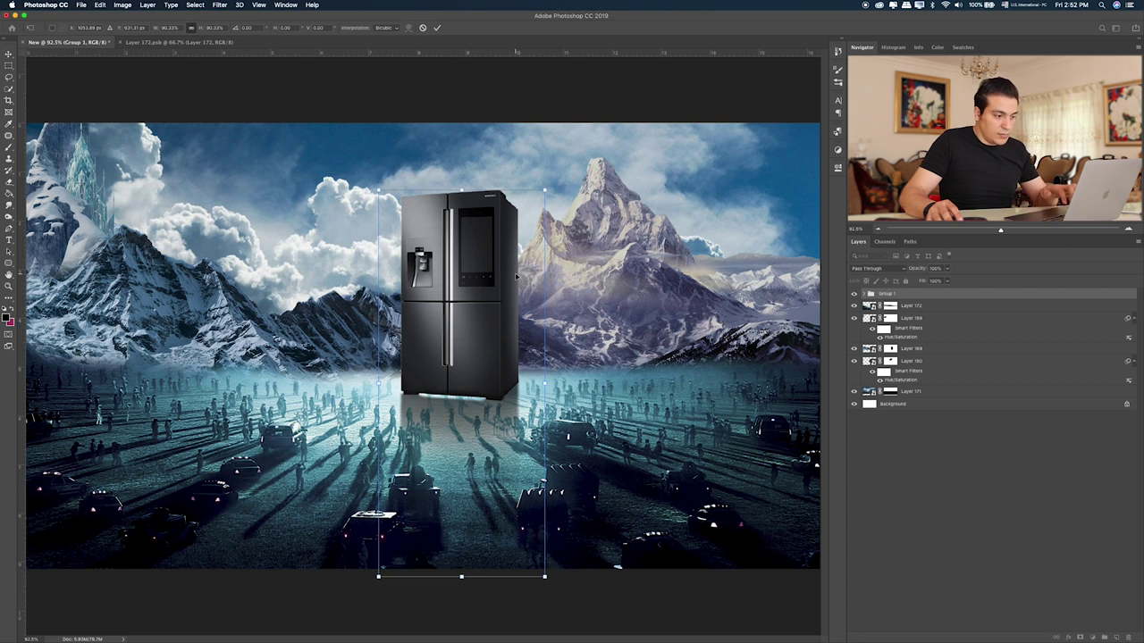
{"action": "key", "text": "Return"}
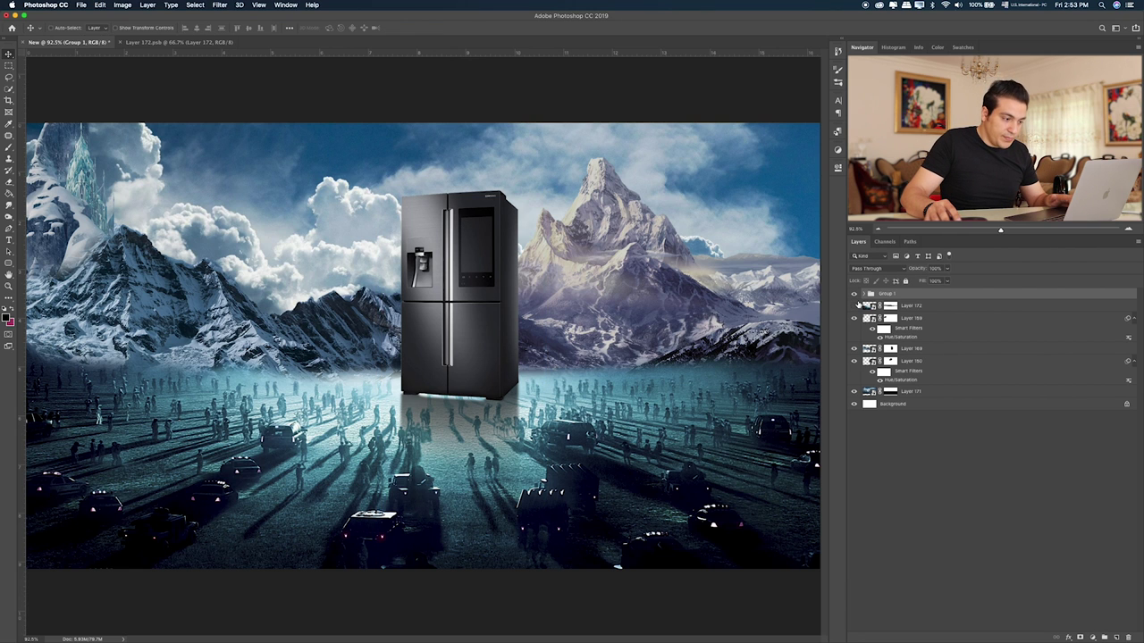
- Shrink the fridge further to about 98.5% and lower it onto the plain
{"action": "left_click", "coordinate": [853, 305]}
{"action": "left_click", "coordinate": [863, 305]}
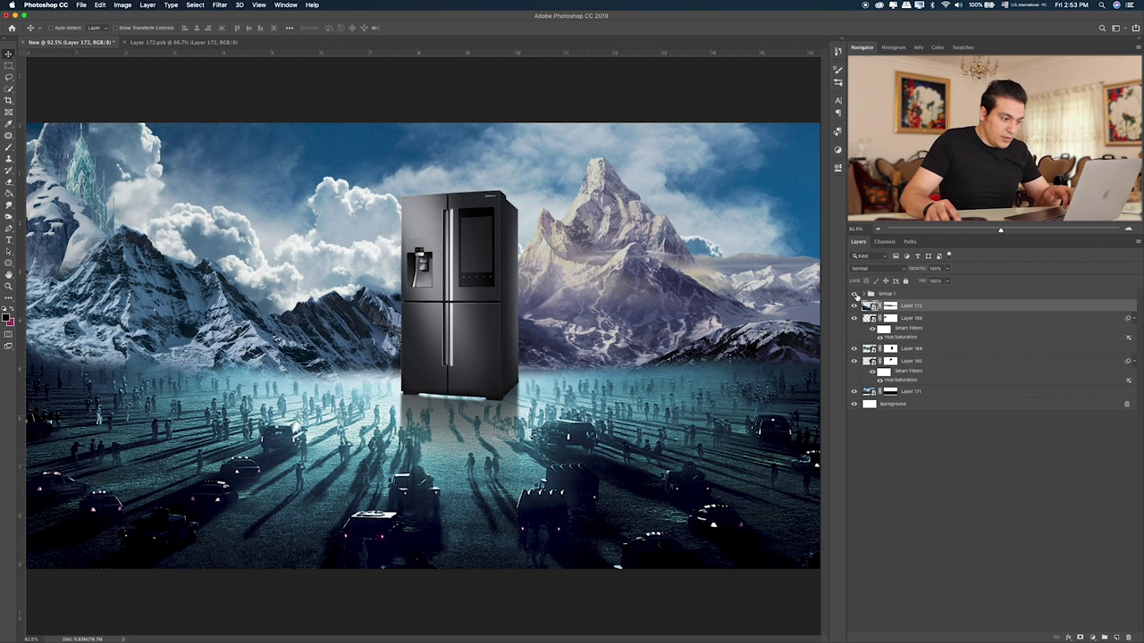
{"action": "key", "text": "super+plus"}
{"action": "key", "text": "super+plus"}
{"action": "key", "text": "super+plus"}
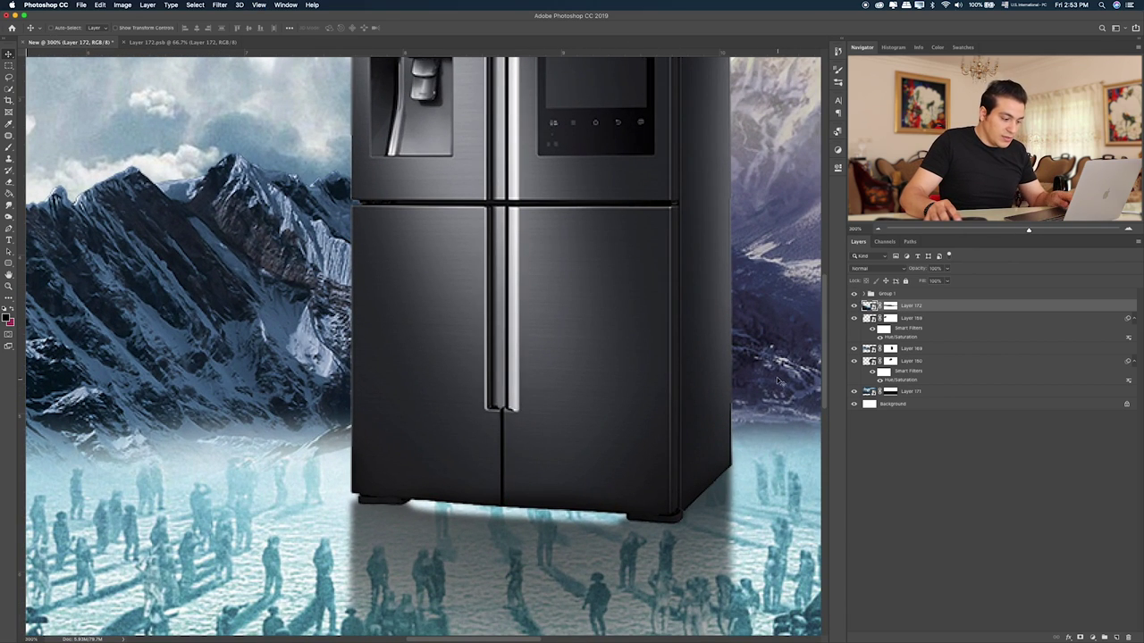
{"action": "left_click", "coordinate": [898, 294]}
{"action": "key", "text": "super+t"}
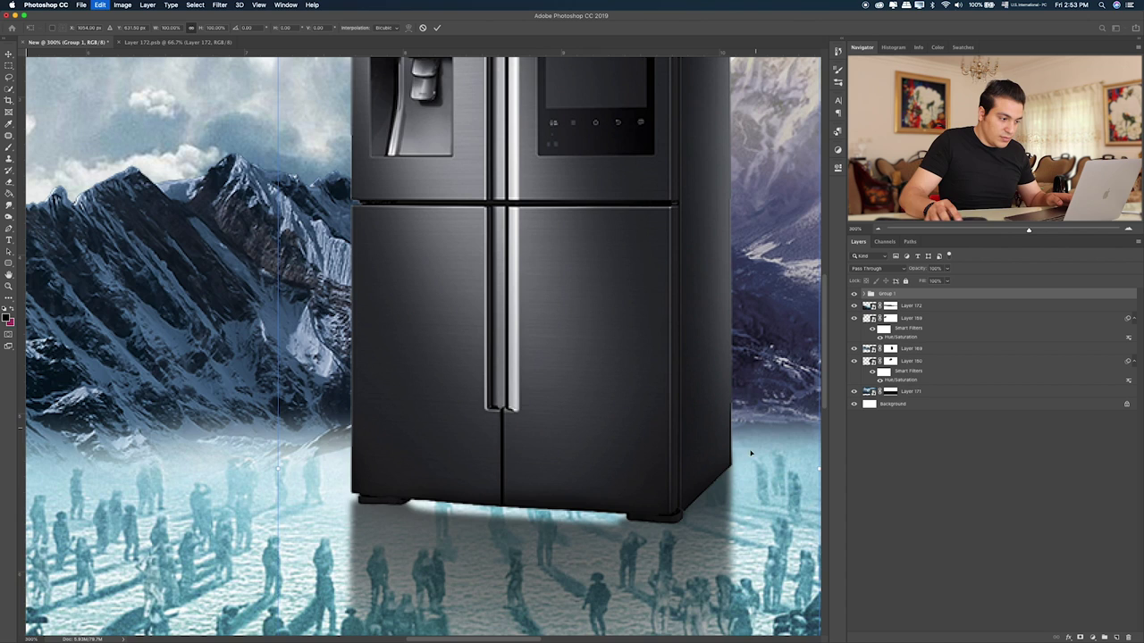
{"action": "key", "text": "super+0"}
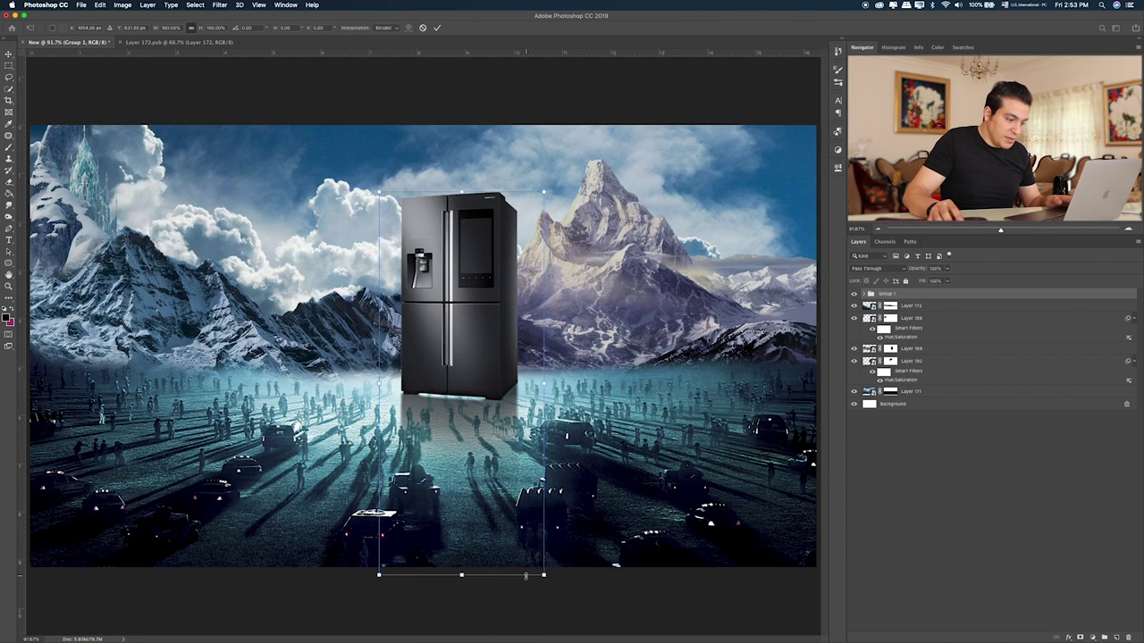
{"action": "left_click_drag", "start_coordinate": [545, 578], "coordinate": [528, 536]}
{"action": "left_click_drag", "start_coordinate": [489, 422], "coordinate": [489, 438]}
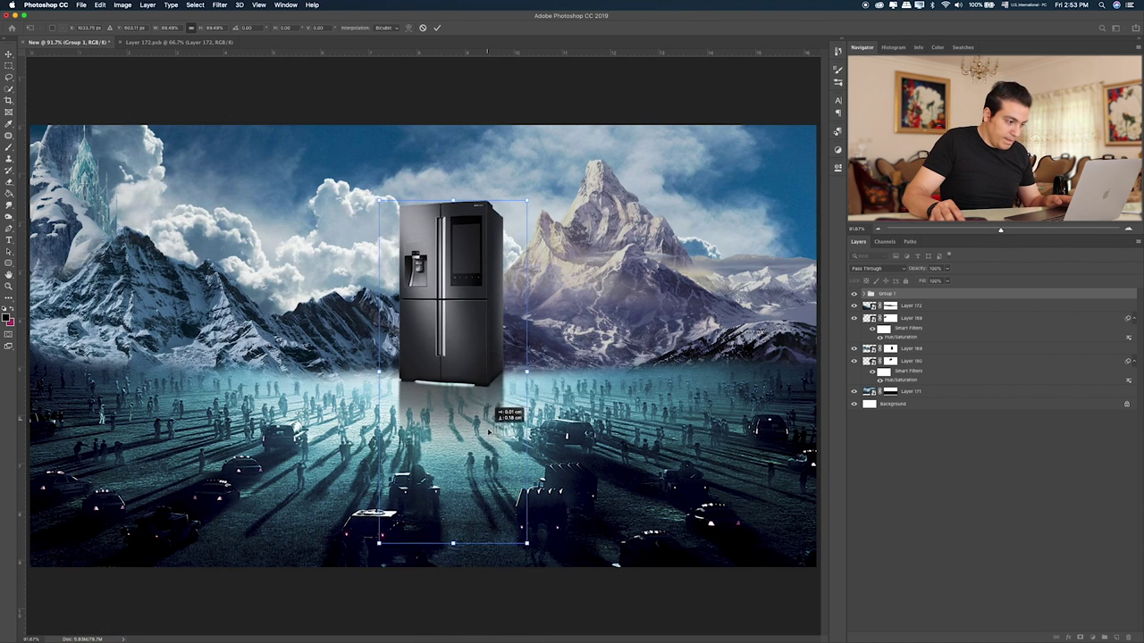
- Commit the fridge resize and drag the Layer 21.png bulldozer into the composite
{"action": "key", "text": "Return"}
{"action": "key", "text": "super+Tab"}
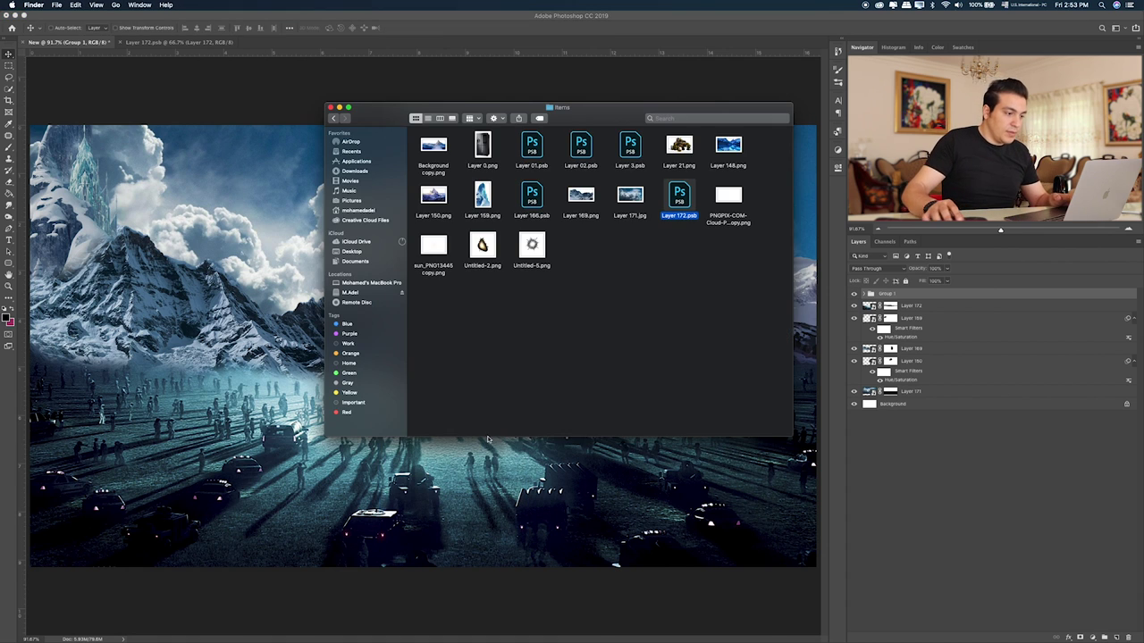
{"action": "left_click", "coordinate": [623, 263]}
{"action": "left_click_drag", "start_coordinate": [679, 147], "coordinate": [290, 272]}
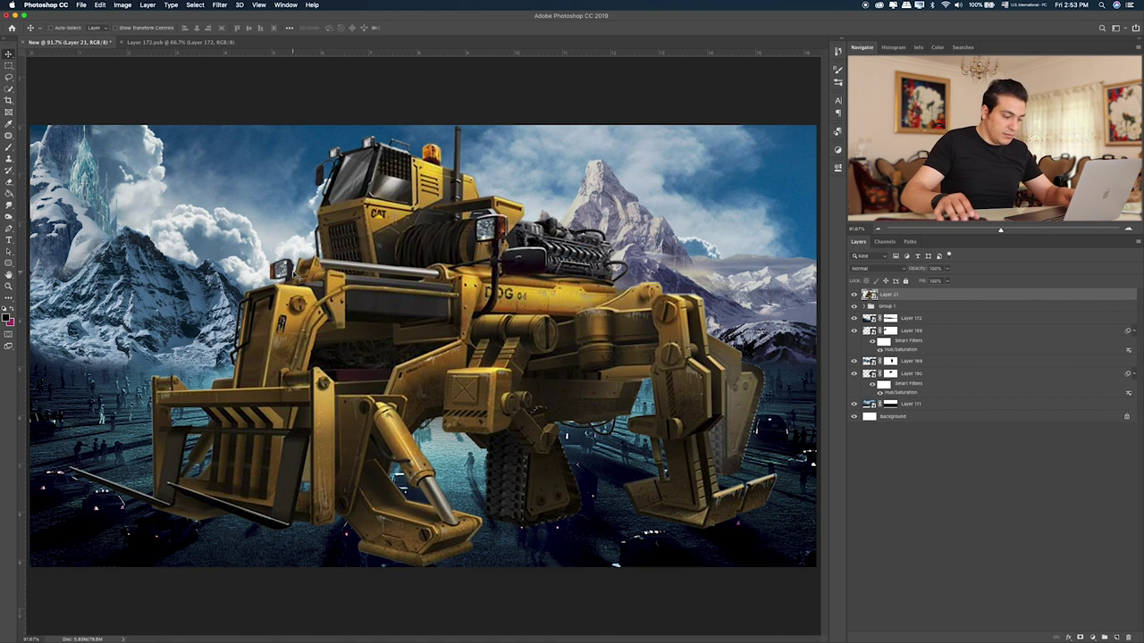
- Shrink the bulldozer, set it left of the fridge and stack it behind Group 1
{"action": "key", "text": "super+z"}
{"action": "left_click_drag", "start_coordinate": [774, 122], "coordinate": [354, 390]}
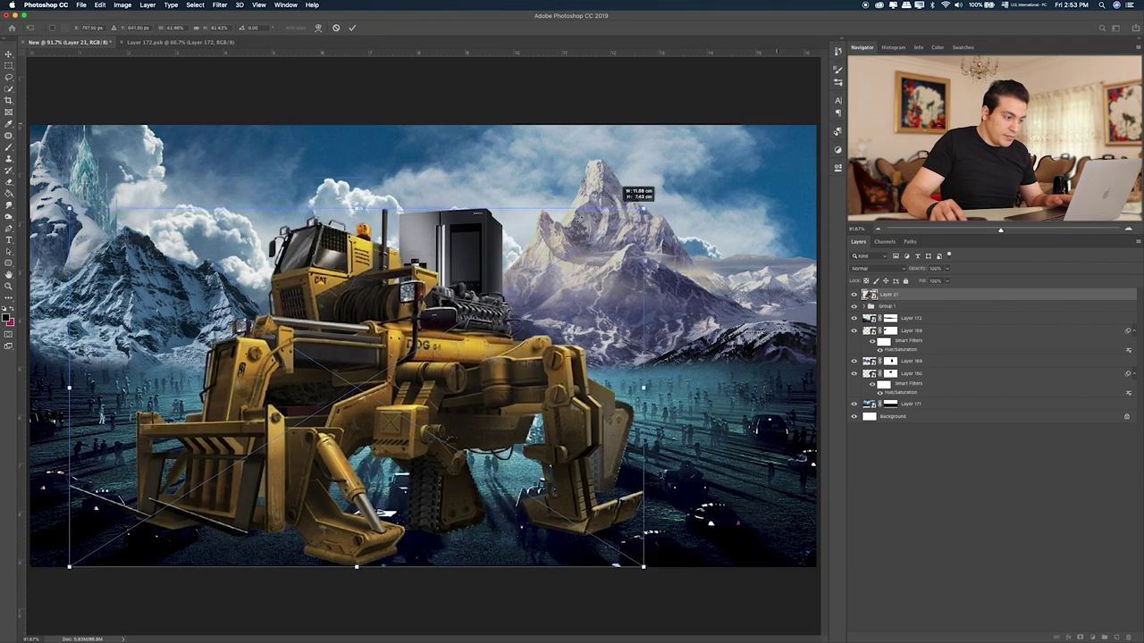
{"action": "left_click_drag", "start_coordinate": [313, 449], "coordinate": [402, 302]}
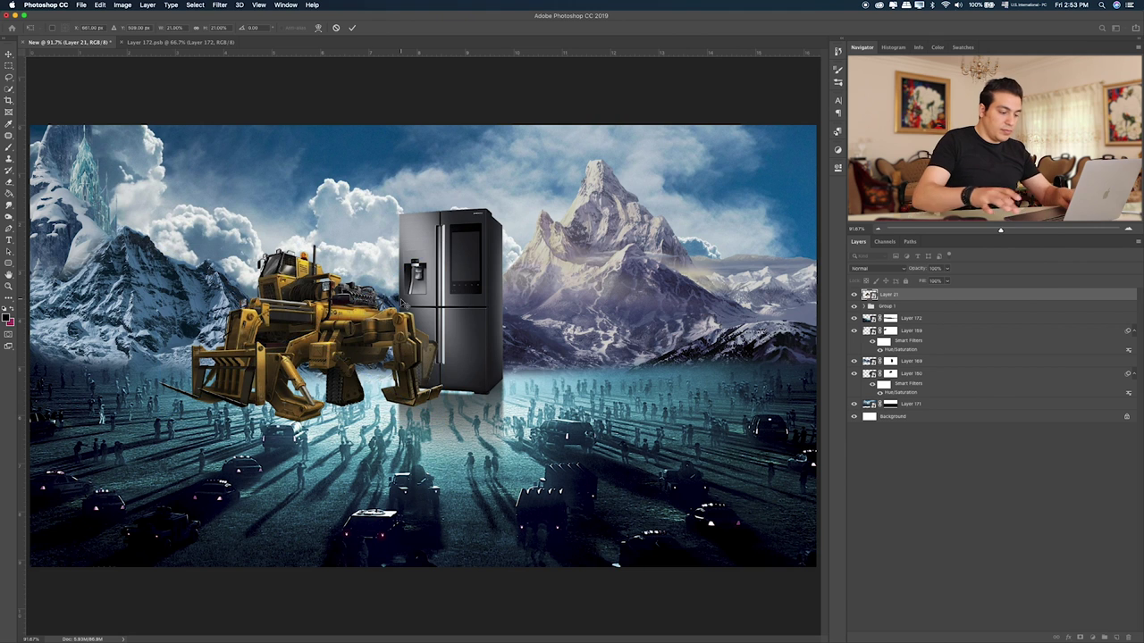
{"action": "left_click_drag", "start_coordinate": [158, 332], "coordinate": [229, 332]}
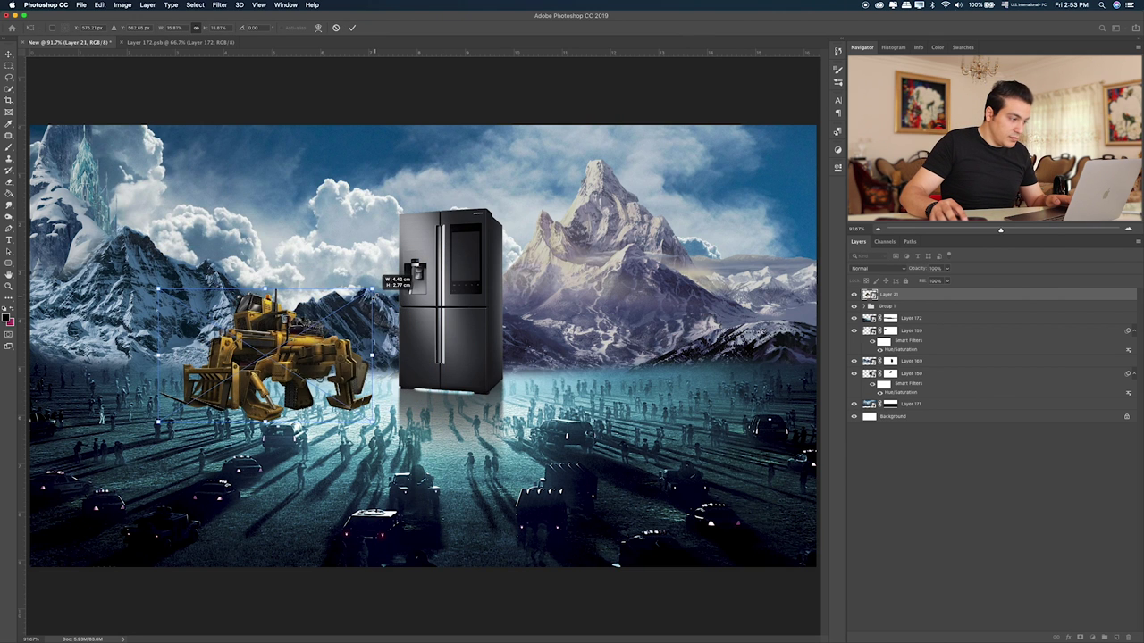
{"action": "key", "text": "Return"}
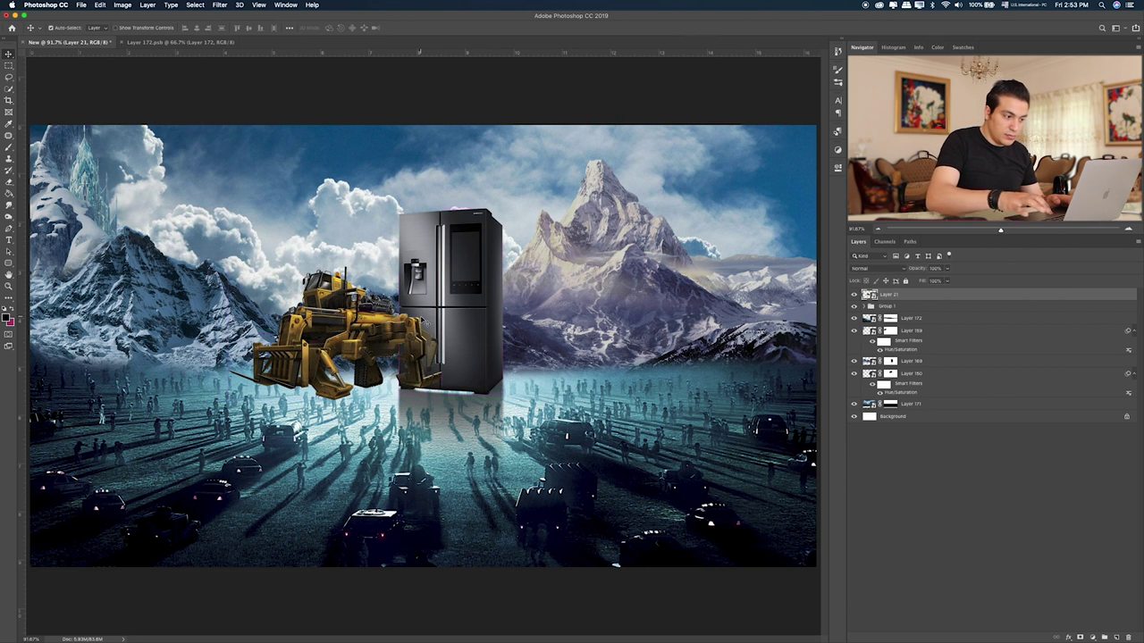
{"action": "key", "text": "ctrl+bracketleft"}
{"action": "left_click_drag", "start_coordinate": [420, 321], "coordinate": [442, 326]}
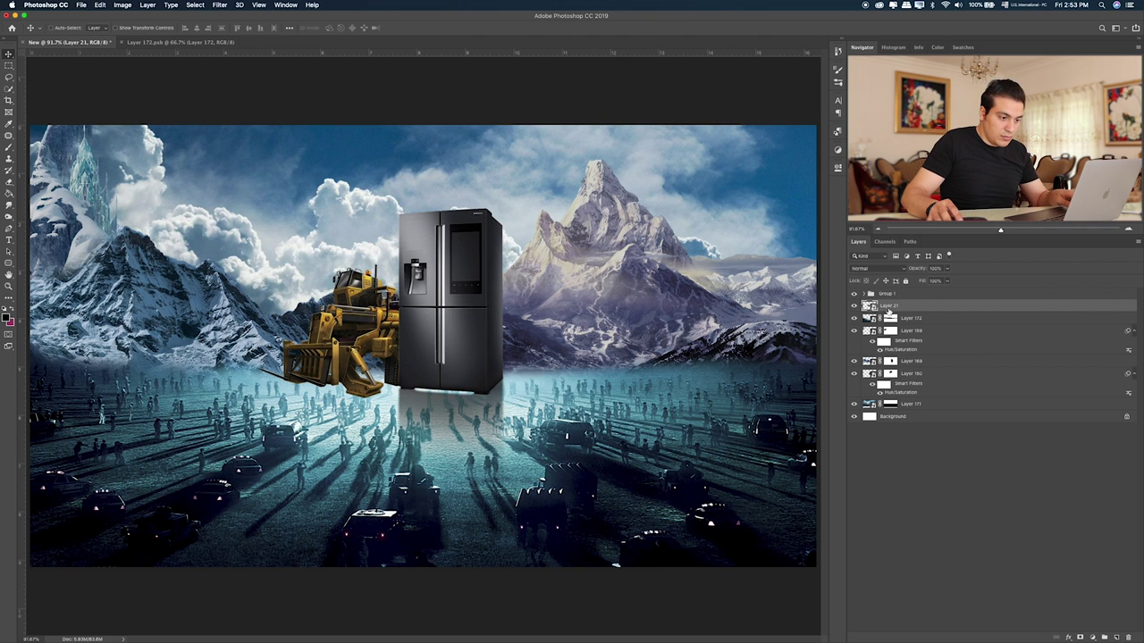
- Scale the fridge to about 110.8%, shift it right, and move the bulldozer along behind it
{"action": "left_click", "coordinate": [896, 295]}
{"action": "key", "text": "ctrl+t"}
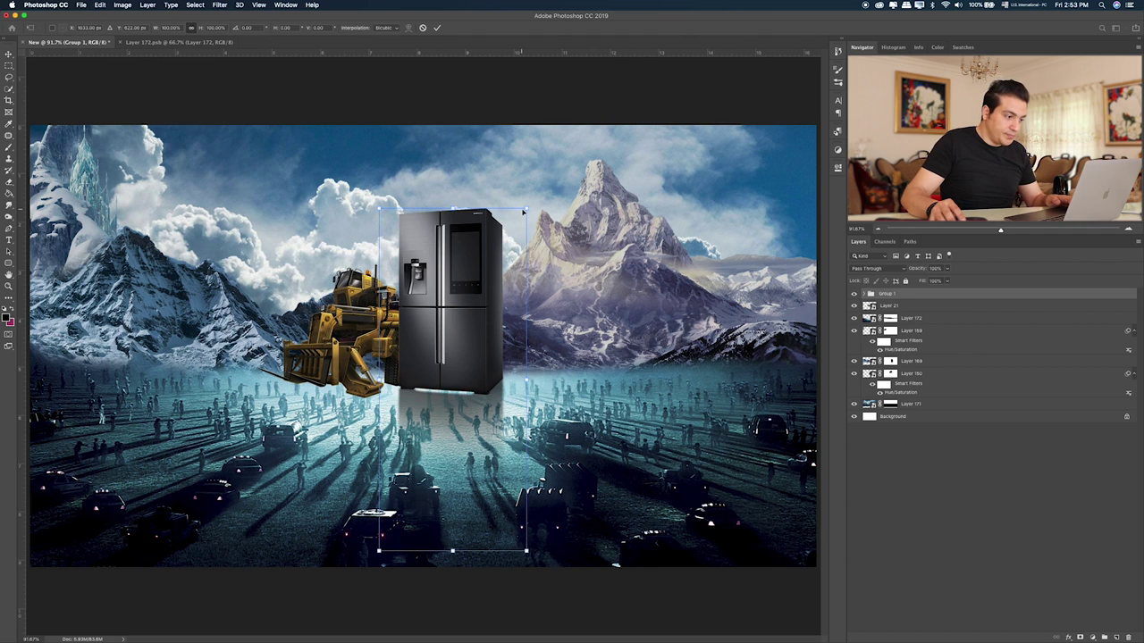
{"action": "left_click_drag", "start_coordinate": [524, 211], "coordinate": [539, 190]}
{"action": "mouse_move", "coordinate": [514, 234]}
{"action": "left_mouse_down"}
{"action": "mouse_move", "coordinate": [509, 266]}
{"action": "mouse_move", "coordinate": [506, 256]}
{"action": "left_mouse_up"}
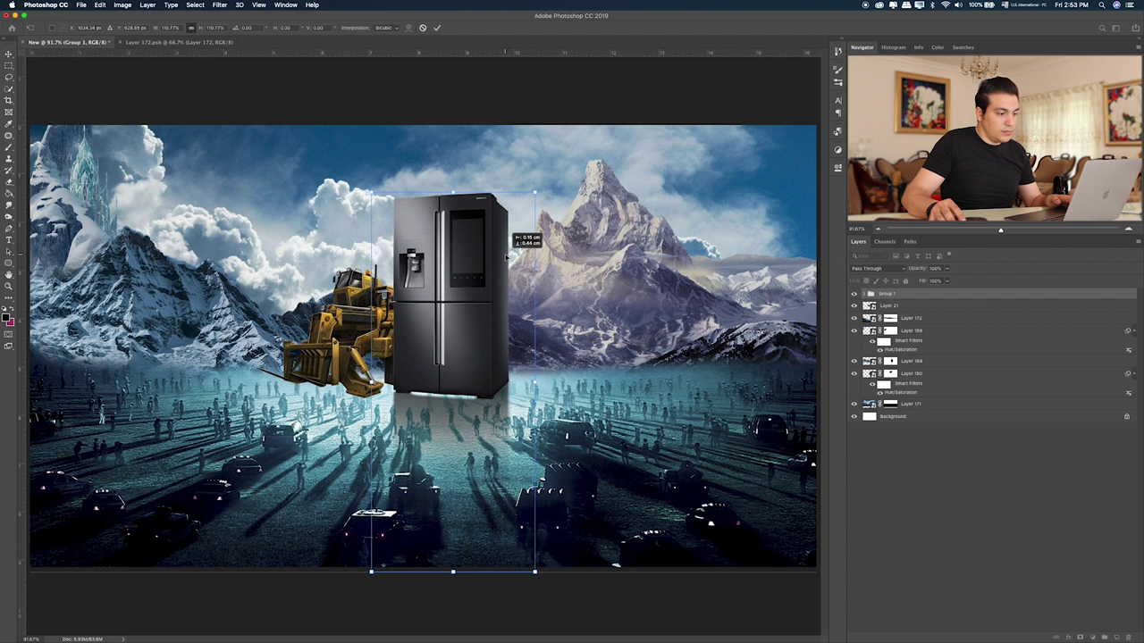
{"action": "left_click_drag", "start_coordinate": [507, 256], "coordinate": [546, 262]}
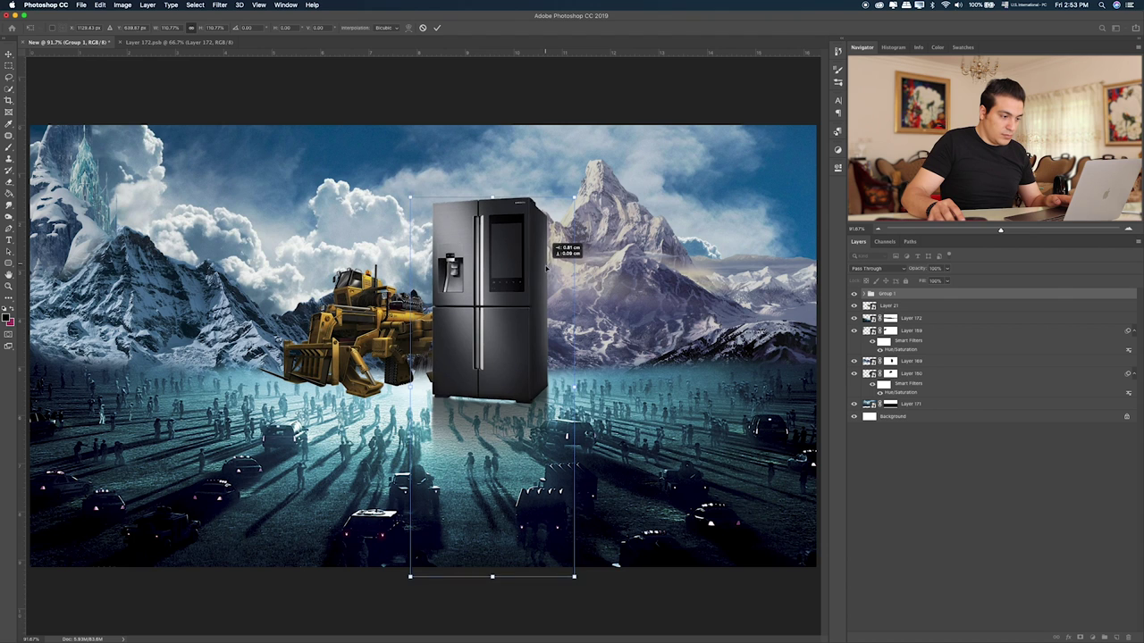
{"action": "key", "text": "Return"}
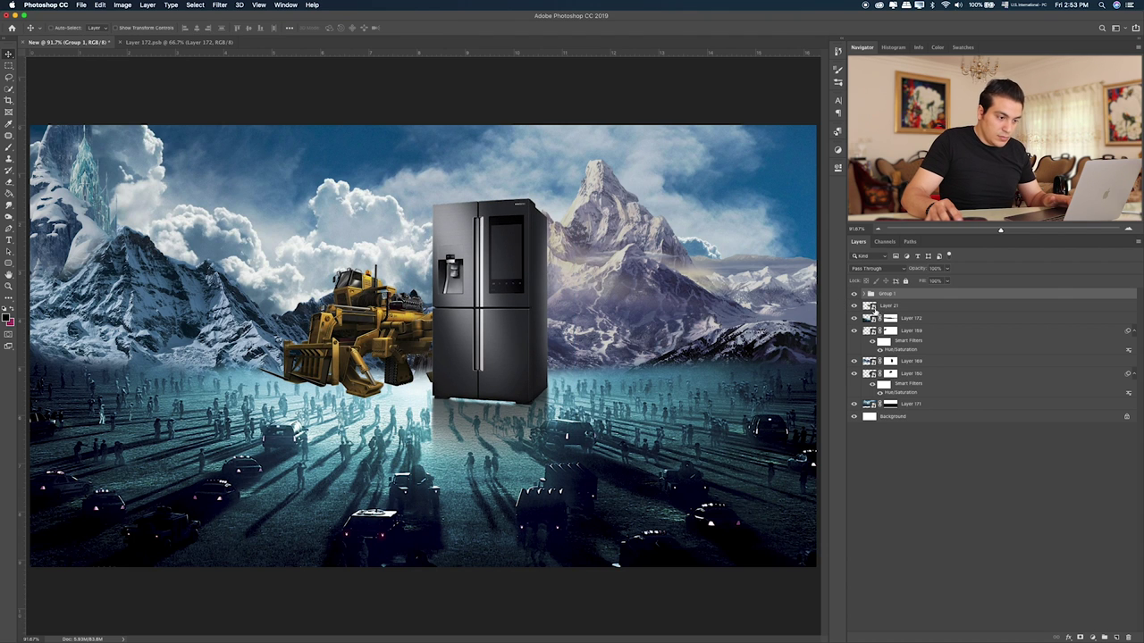
{"action": "left_click", "coordinate": [889, 306]}
{"action": "left_click_drag", "start_coordinate": [436, 308], "coordinate": [450, 317]}
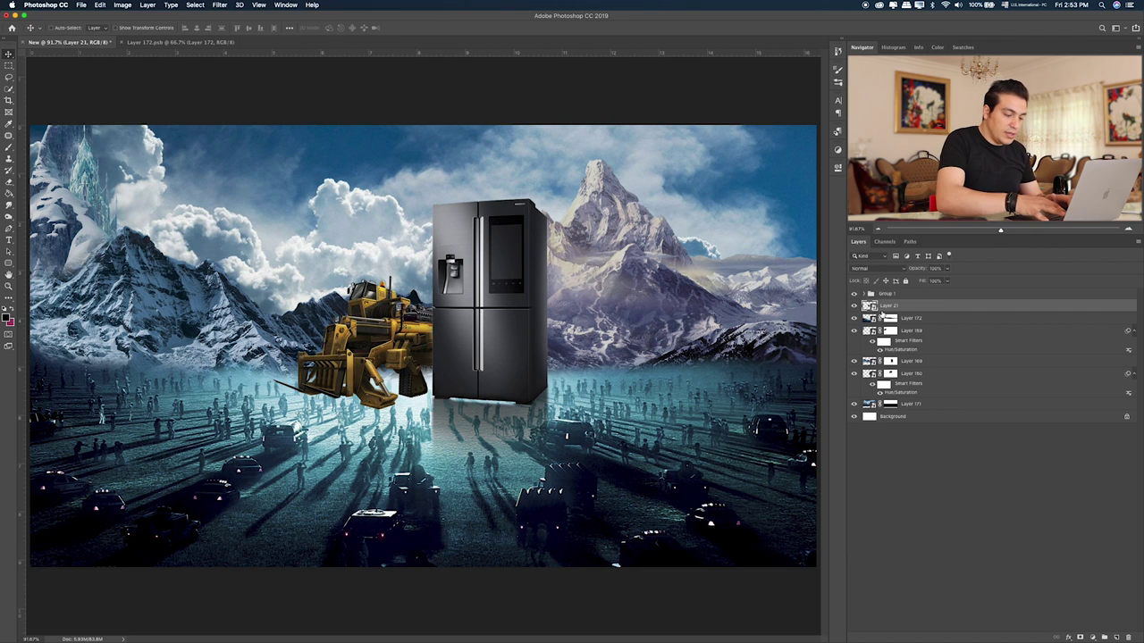
- Tint bulldozer Layer 21 with Hue +7, Saturation -10, Lightness +10, and group it as Group 2
{"action": "key", "text": "ctrl+u"}
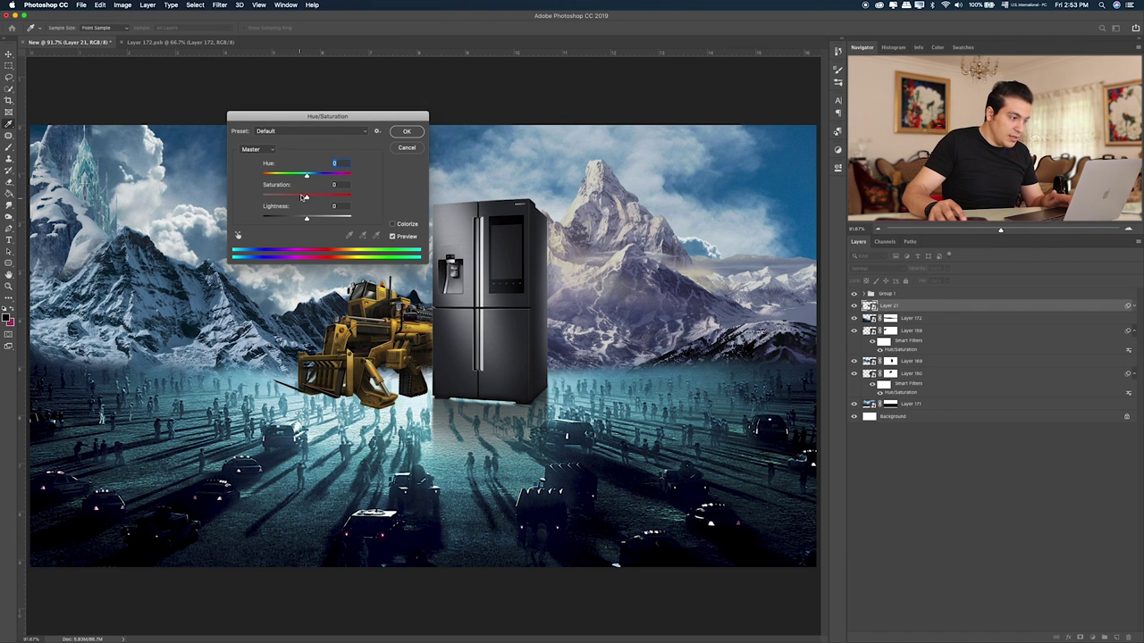
{"action": "left_click_drag", "start_coordinate": [310, 178], "coordinate": [293, 199]}
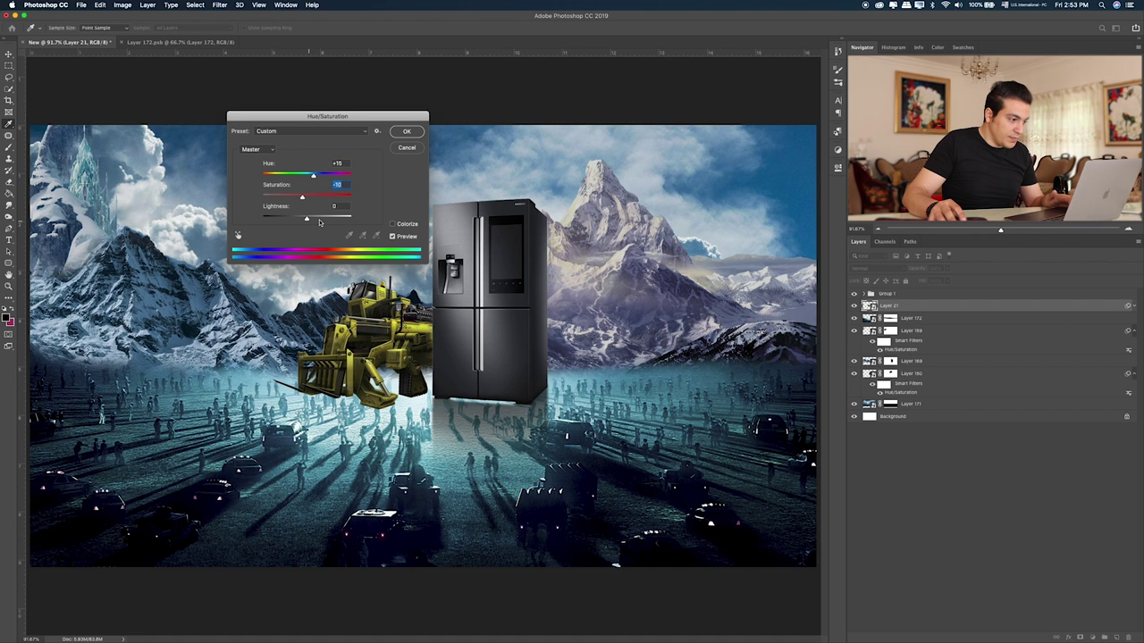
{"action": "left_click_drag", "start_coordinate": [311, 220], "coordinate": [311, 220]}
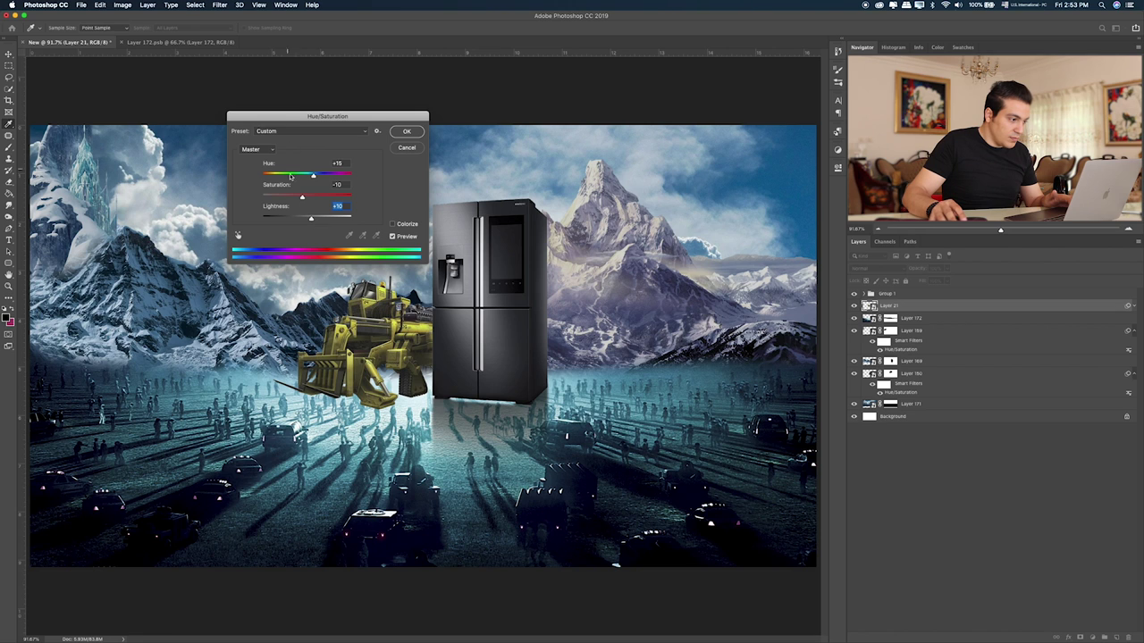
{"action": "left_click_drag", "start_coordinate": [298, 178], "coordinate": [315, 181]}
{"action": "left_click", "coordinate": [404, 133]}
{"action": "key", "text": "ctrl+g"}
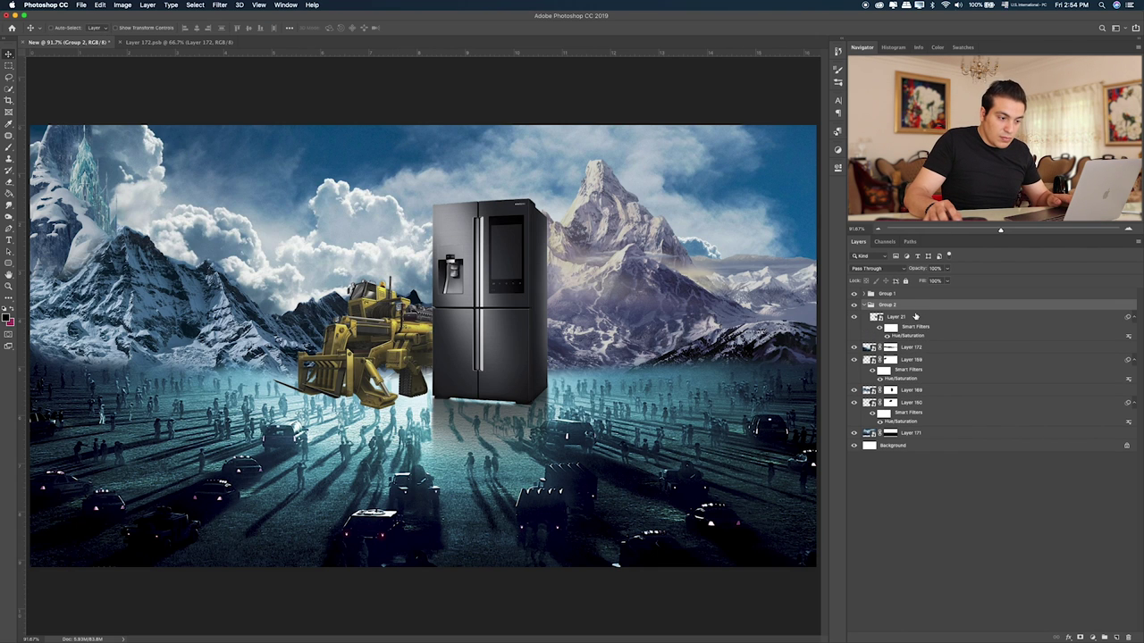
- Add a new layer clipped to the bulldozer and brush pale cyan haze over it
{"action": "left_click", "coordinate": [916, 319]}
{"action": "left_click", "coordinate": [1116, 638]}
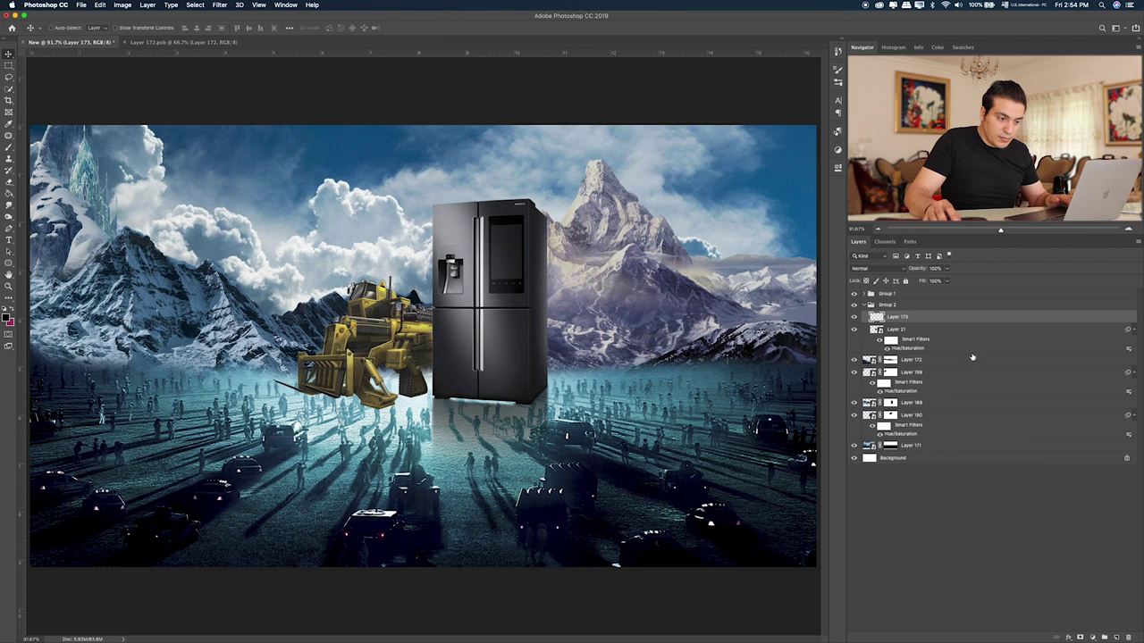
{"action": "left_click", "coordinate": [954, 324], "text": "alt"}
{"action": "key", "text": "b"}
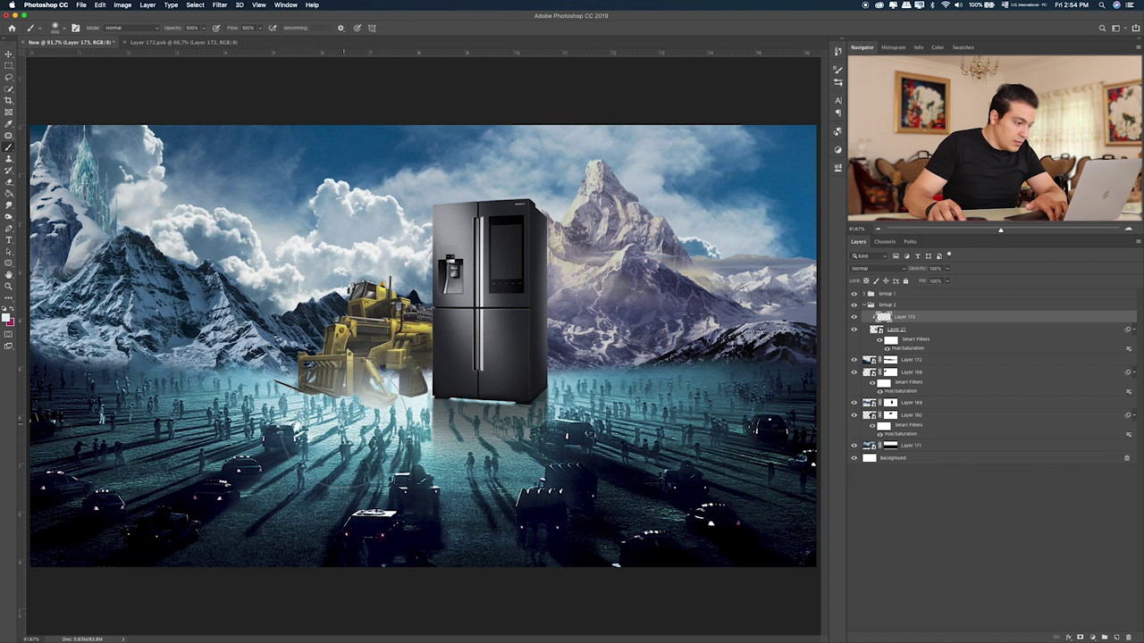
{"action": "mouse_move", "coordinate": [447, 367]}
{"action": "left_mouse_down"}
{"action": "mouse_move", "coordinate": [304, 394]}
{"action": "mouse_move", "coordinate": [351, 390]}
{"action": "mouse_move", "coordinate": [277, 412]}
{"action": "left_mouse_up"}
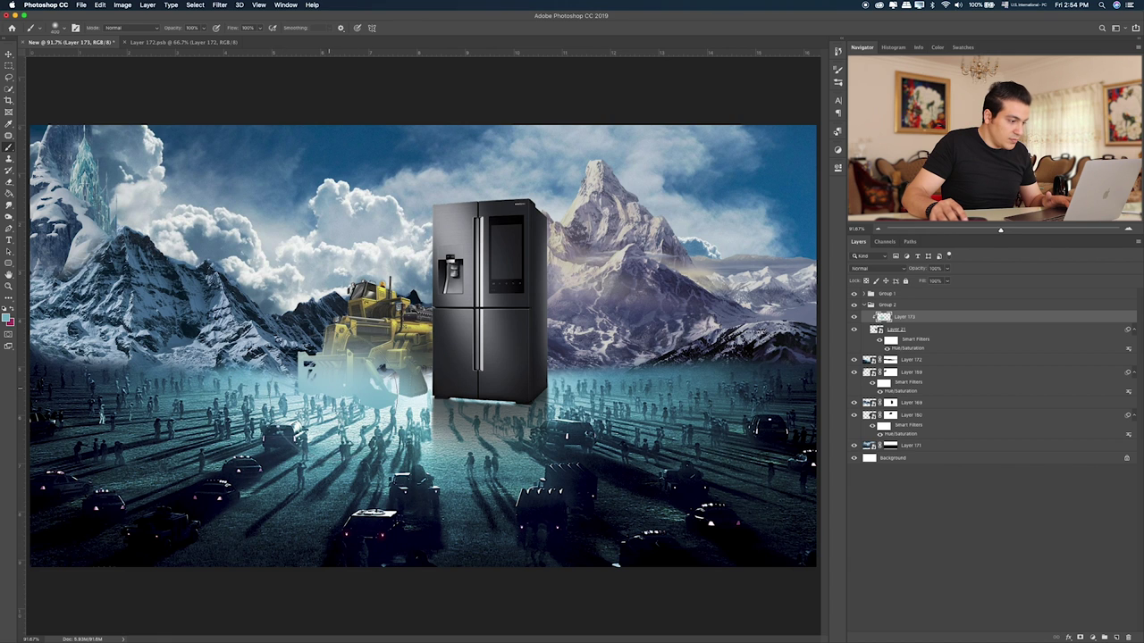
{"action": "mouse_move", "coordinate": [393, 384]}
{"action": "left_mouse_down"}
{"action": "mouse_move", "coordinate": [362, 379]}
{"action": "mouse_move", "coordinate": [424, 366]}
{"action": "left_mouse_up"}
{"action": "left_click_drag", "start_coordinate": [412, 294], "coordinate": [299, 327]}
- Set the haze layer's blend mode to Color and erase some of the haze
{"action": "key", "text": "v"}
{"action": "key", "text": "shift+plus"}
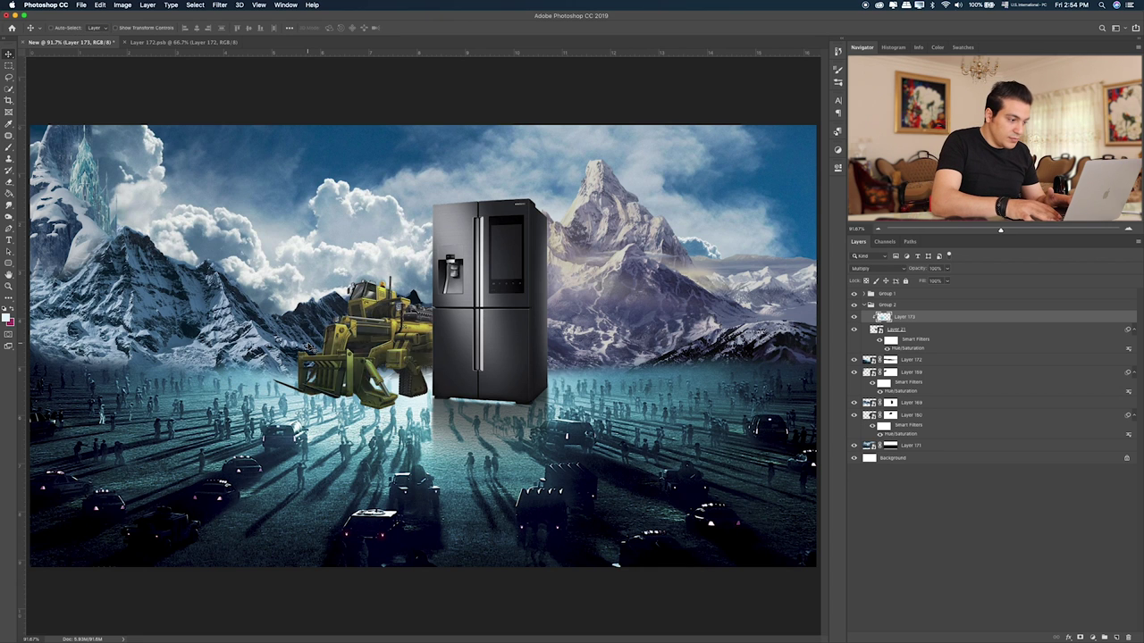
{"action": "key", "text": "shift+plus"}
{"action": "key", "text": "shift+plus"}
{"action": "key", "text": "shift+plus"}
{"action": "key", "text": "shift+plus"}
{"action": "key", "text": "shift+plus"}
{"action": "key", "text": "shift+plus"}
{"action": "key", "text": "shift+minus"}
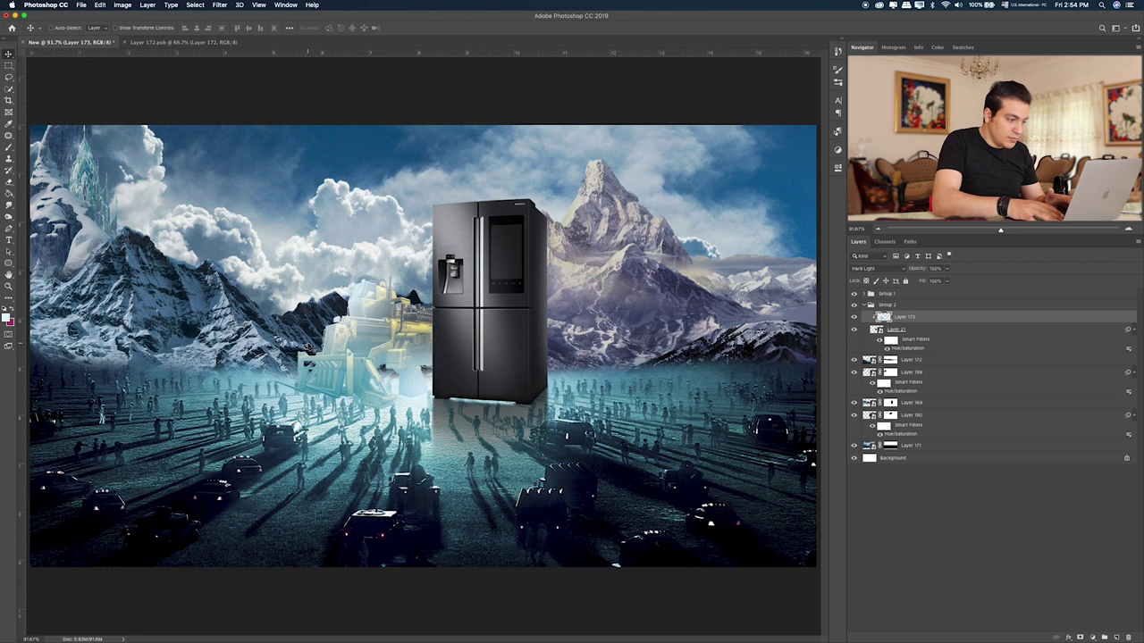
{"action": "key", "text": "shift+plus"}
{"action": "key", "text": "shift+plus"}
{"action": "key", "text": "shift+plus"}
{"action": "key", "text": "shift+plus"}
{"action": "key", "text": "shift+plus"}
{"action": "key", "text": "shift+plus"}
{"action": "key", "text": "shift+plus"}
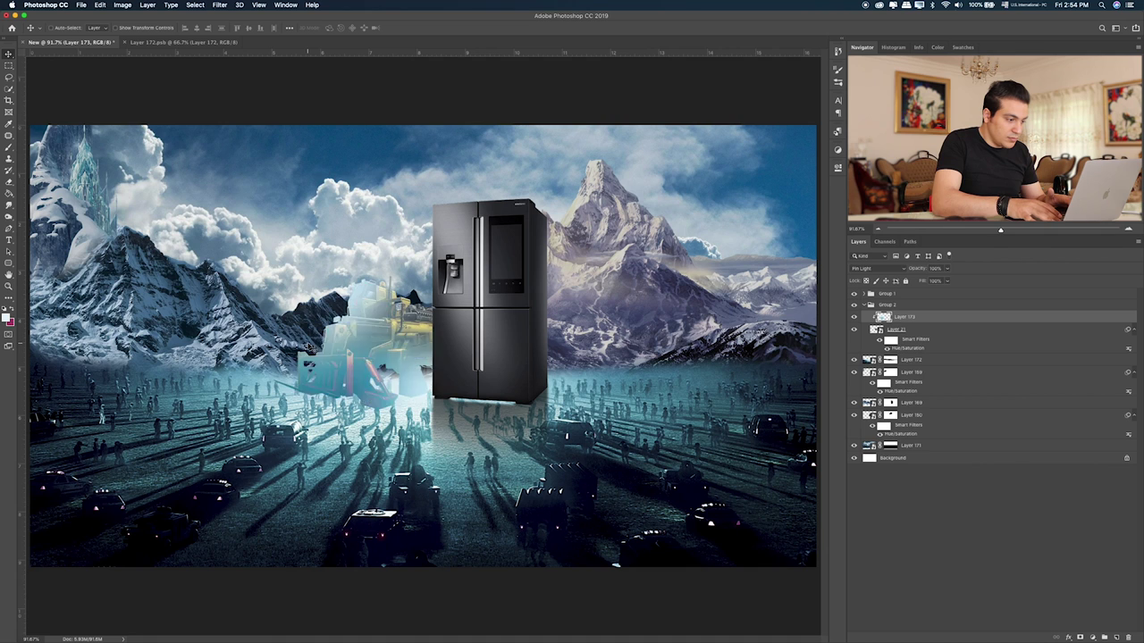
{"action": "key", "text": "shift+plus"}
{"action": "key", "text": "shift+plus"}
{"action": "key", "text": "shift+plus"}
{"action": "key", "text": "shift+plus"}
{"action": "key", "text": "shift+plus"}
{"action": "key", "text": "shift+plus"}
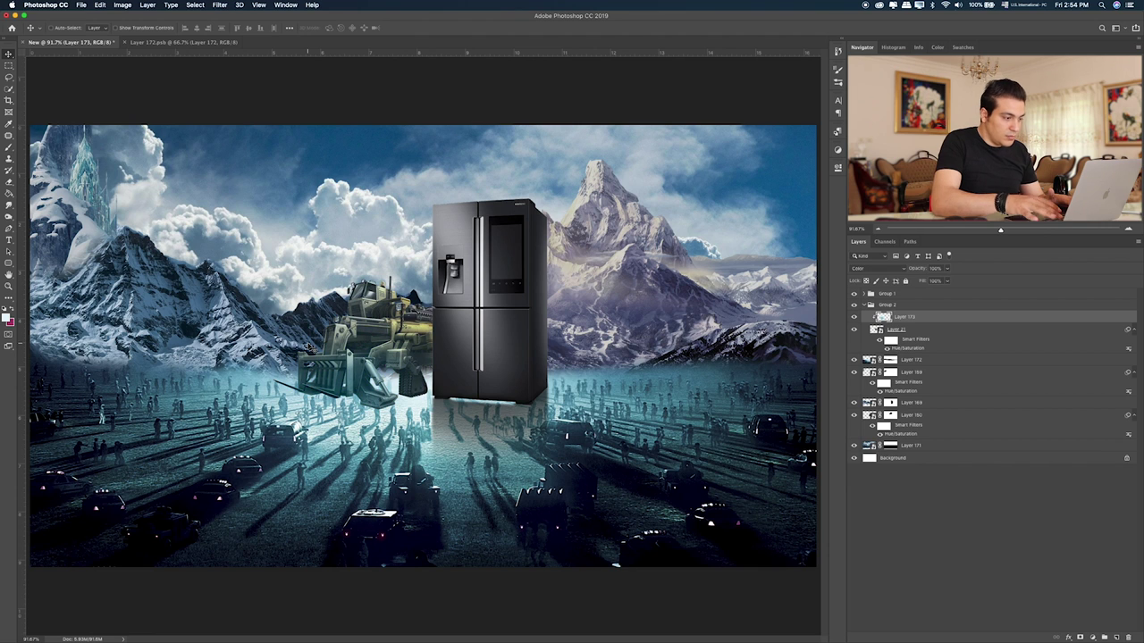
{"action": "mouse_move", "coordinate": [433, 362]}
{"action": "left_mouse_down"}
{"action": "mouse_move", "coordinate": [388, 380]}
{"action": "mouse_move", "coordinate": [393, 367]}
{"action": "mouse_move", "coordinate": [344, 357]}
{"action": "mouse_move", "coordinate": [471, 384]}
{"action": "left_mouse_up"}
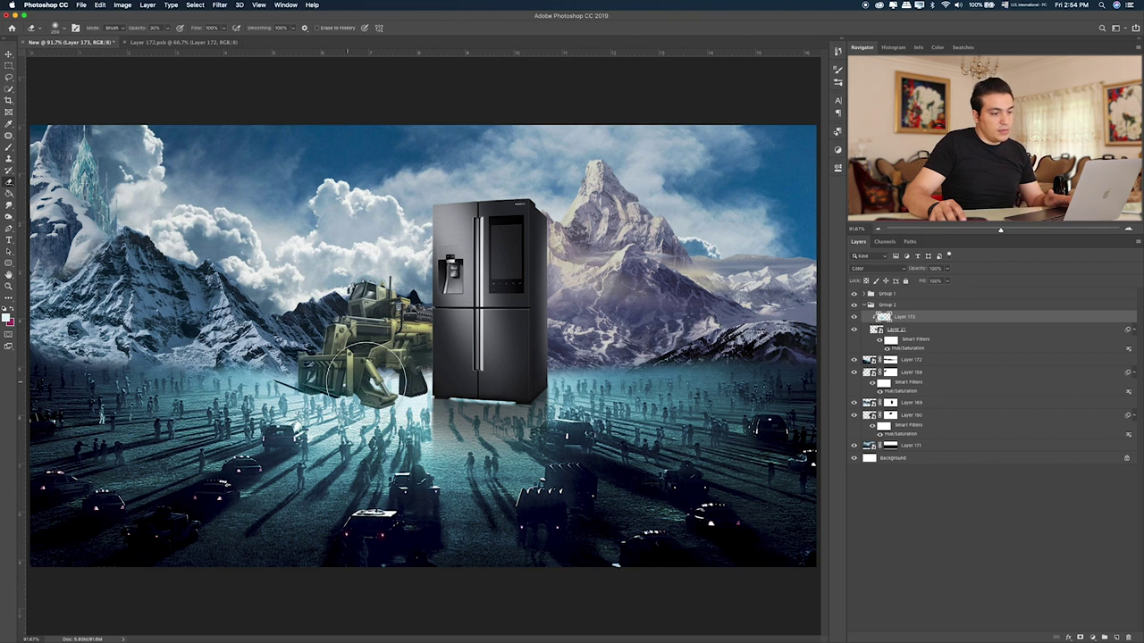
- Add a new empty layer above bulldozer Layer 21
{"action": "left_click", "coordinate": [937, 330]}
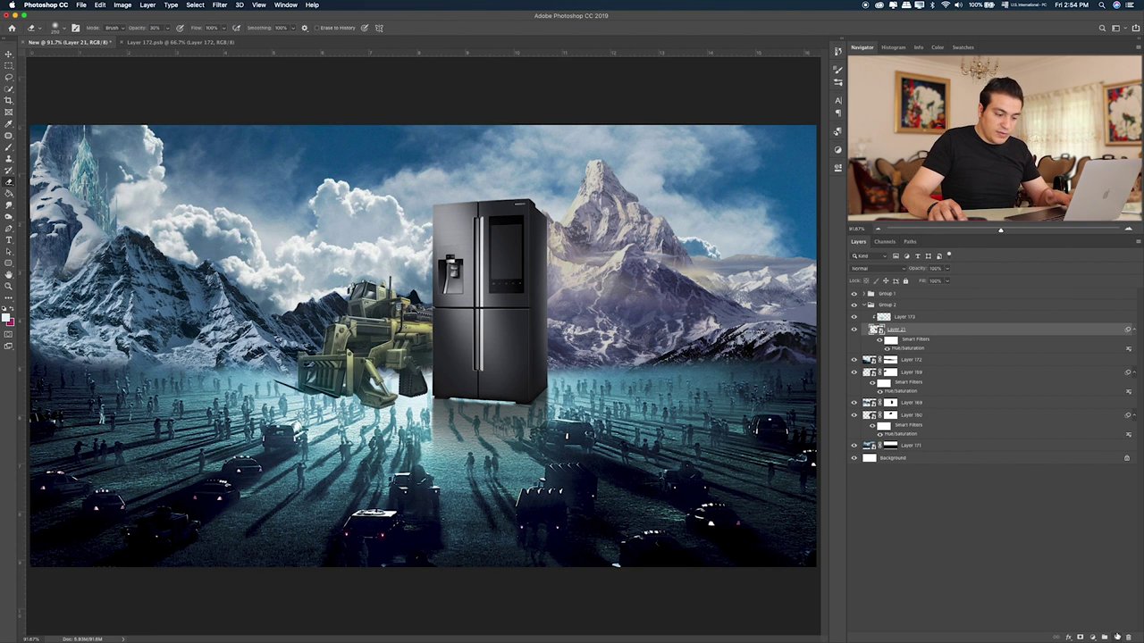
{"action": "left_click", "coordinate": [1116, 636]}
{"action": "key", "text": "b"}
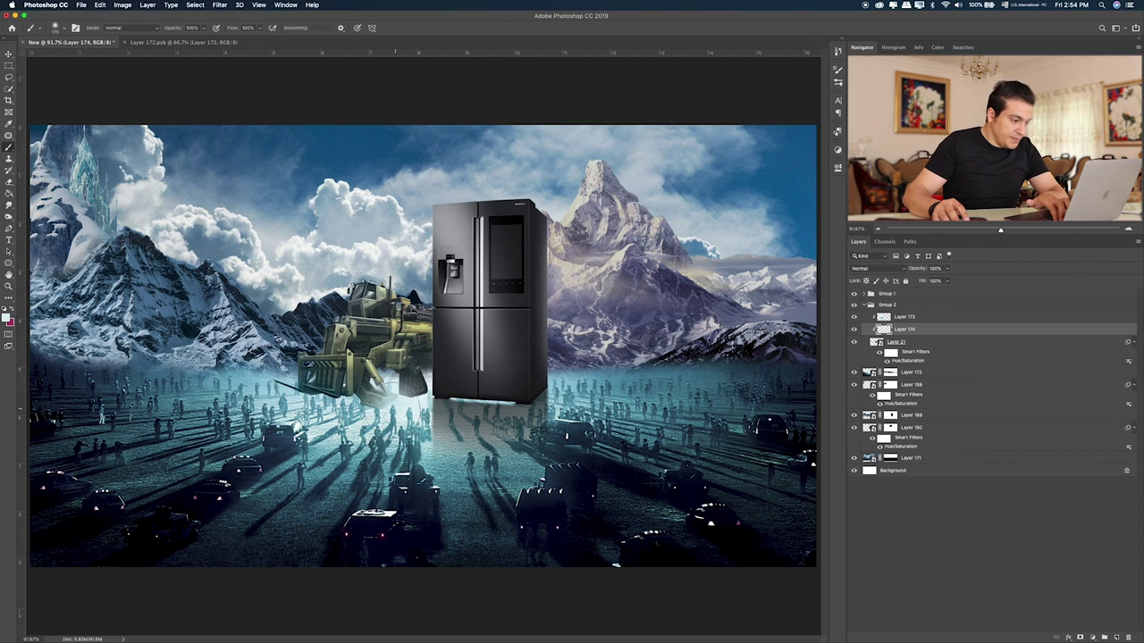
- Paint a soft light-blue glow around the bulldozer's base, front and the fridge bottom
{"action": "left_click_drag", "start_coordinate": [393, 398], "coordinate": [286, 384]}
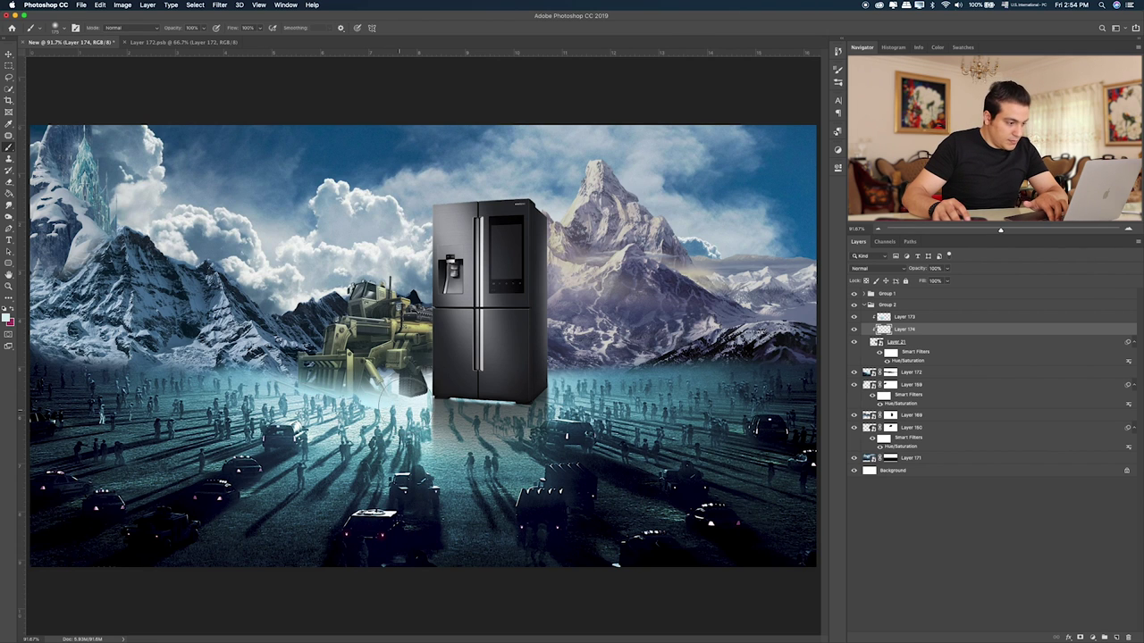
{"action": "mouse_move", "coordinate": [384, 407]}
{"action": "left_mouse_down"}
{"action": "mouse_move", "coordinate": [442, 384]}
{"action": "mouse_move", "coordinate": [513, 391]}
{"action": "left_mouse_up"}
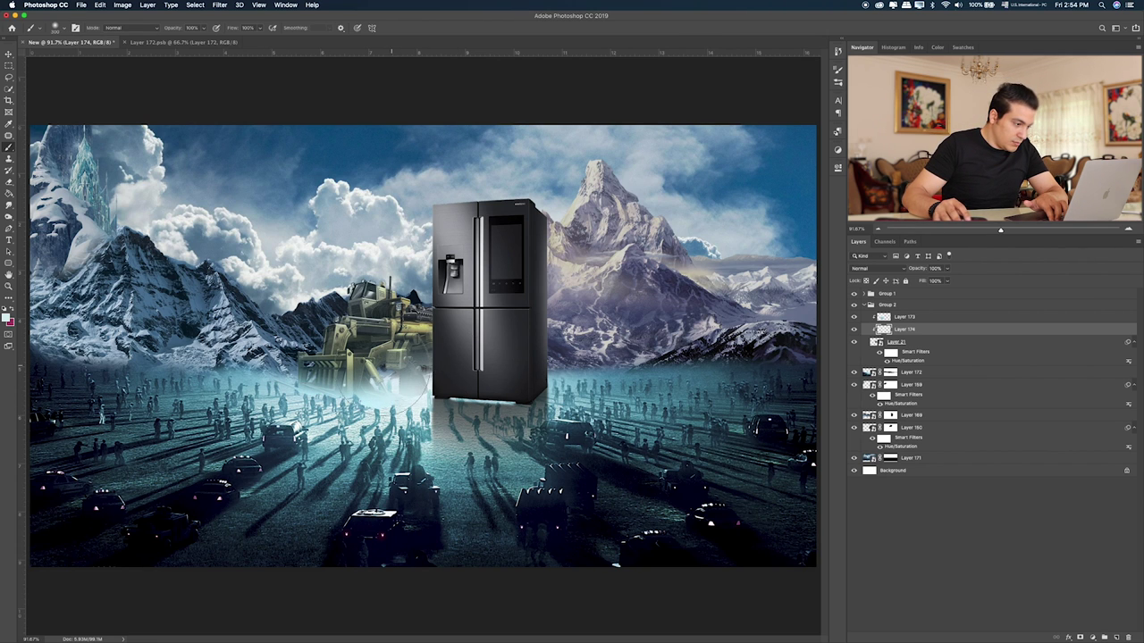
{"action": "left_click_drag", "start_coordinate": [424, 393], "coordinate": [357, 367]}
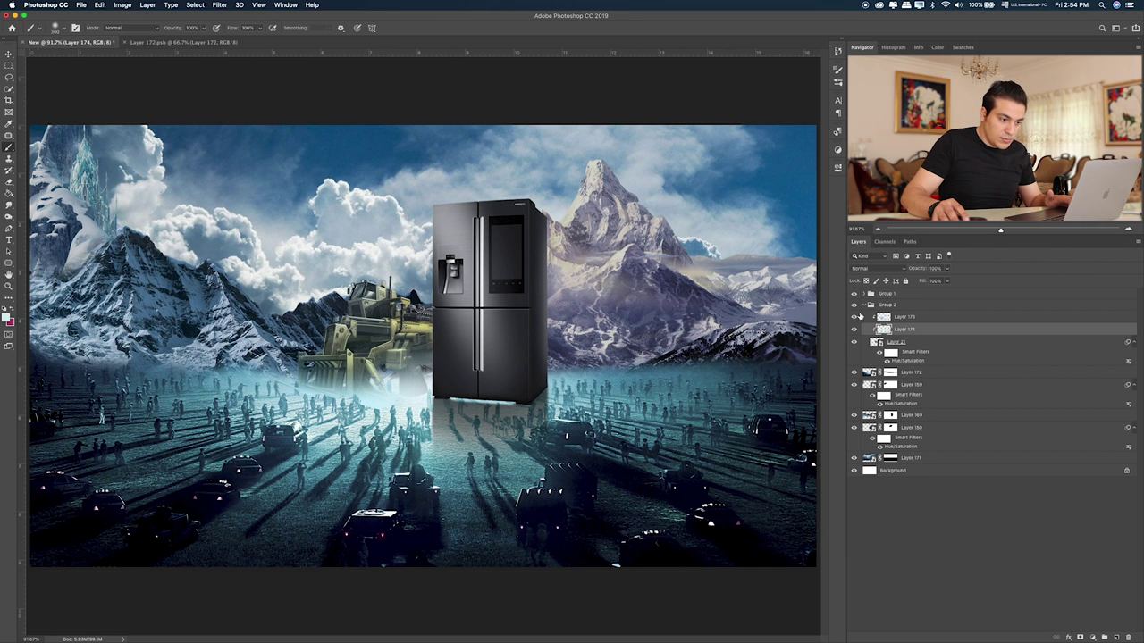
- Hide the bulldozer, collapse Group 2, and select Layers 172 through 160
{"action": "left_click", "coordinate": [855, 316]}
{"action": "left_click", "coordinate": [865, 305]}
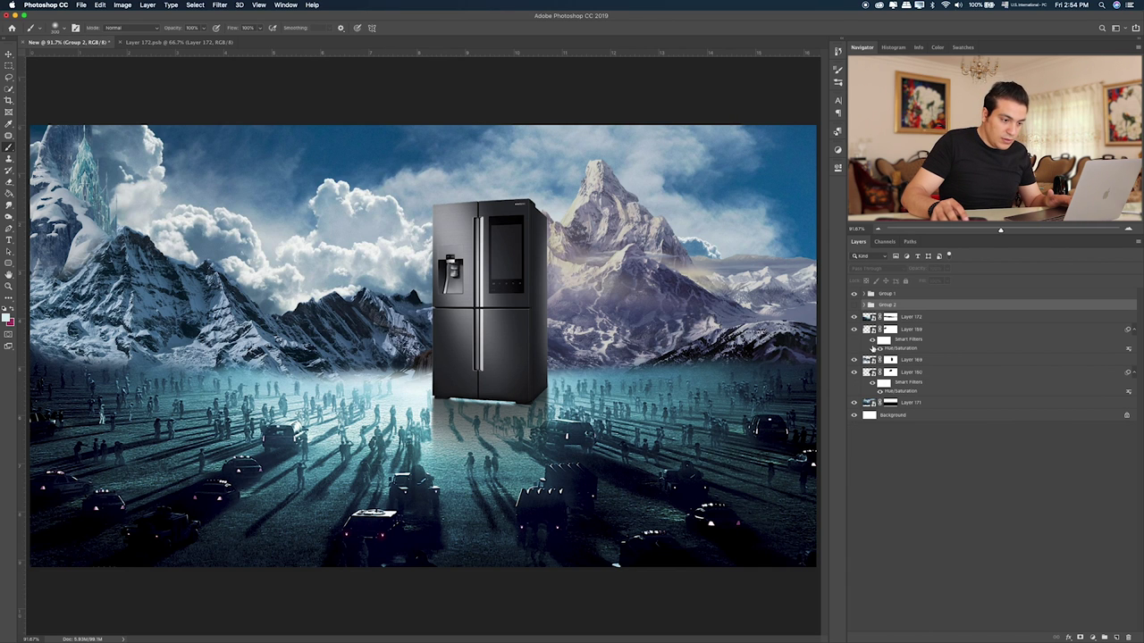
{"action": "left_click", "coordinate": [929, 317]}
- Group Layers 172–160 into Group 3 and add a new layer above Layer 172
{"action": "left_click", "coordinate": [934, 374], "text": "shift"}
{"action": "key", "text": "super+g"}
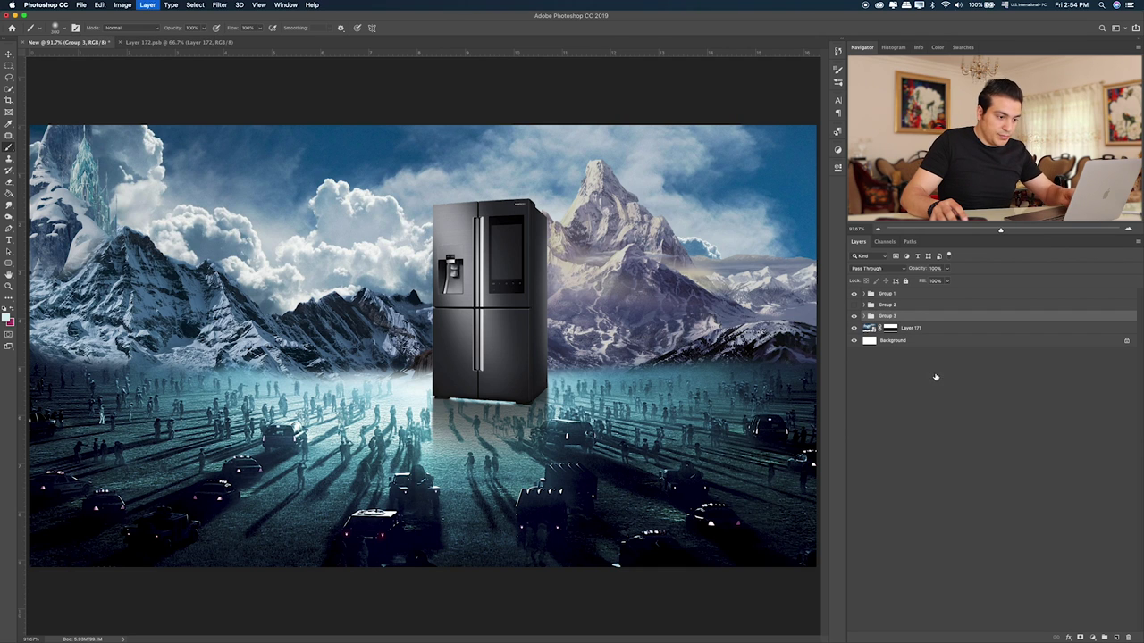
{"action": "left_click", "coordinate": [865, 317]}
{"action": "left_click", "coordinate": [958, 330]}
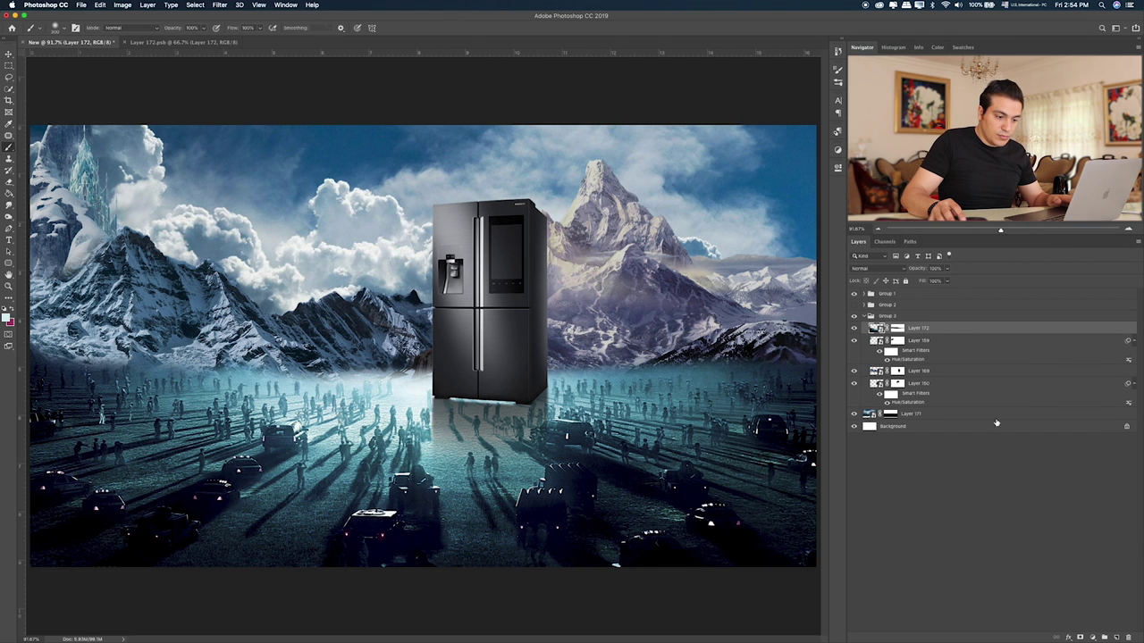
{"action": "left_click", "coordinate": [1116, 637]}
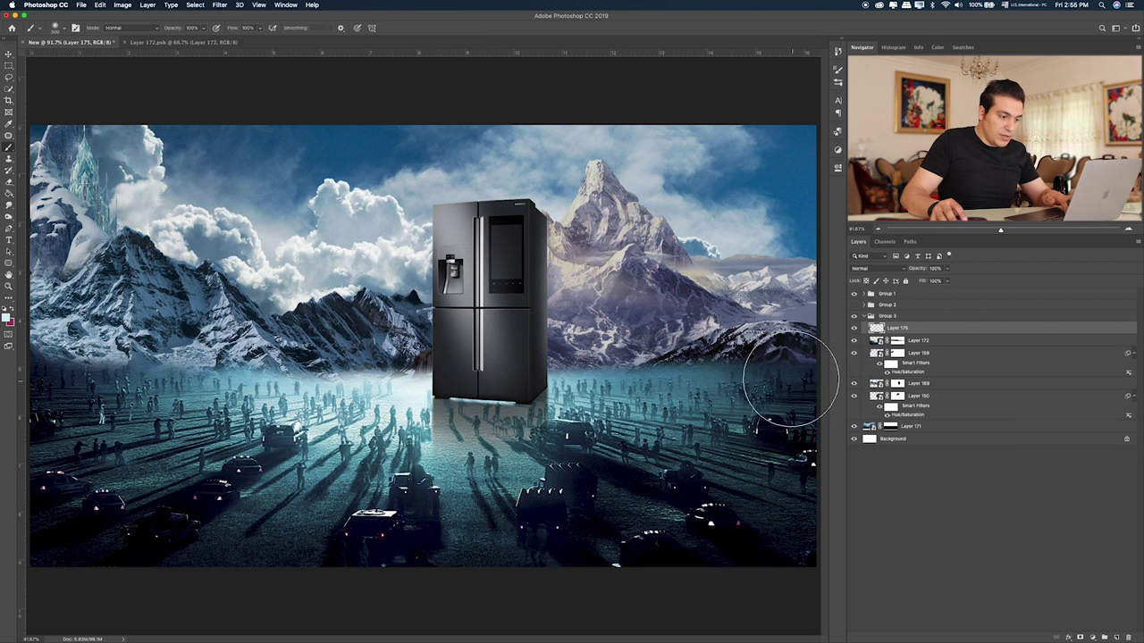
- Paint a broad white-blue mist stroke across the fridge base and ground
{"action": "key", "text": "bracketleft"}
{"action": "key", "text": "bracketleft"}
{"action": "key", "text": "bracketleft"}
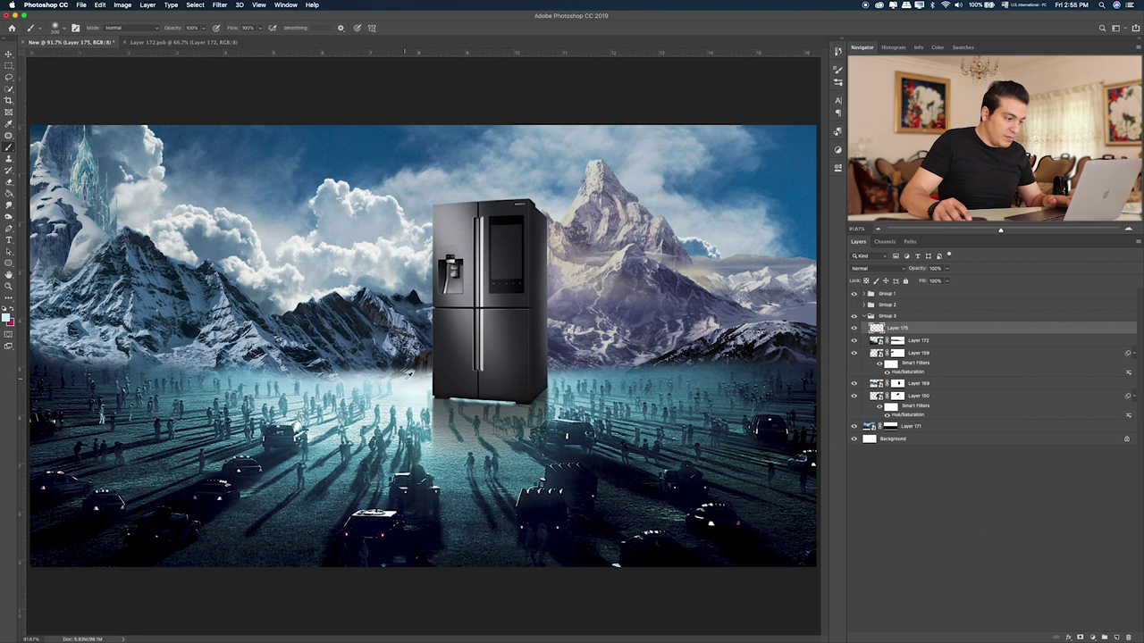
{"action": "key", "text": "bracketright"}
{"action": "key", "text": "bracketright"}
{"action": "key", "text": "bracketright"}
{"action": "left_click_drag", "start_coordinate": [375, 376], "coordinate": [760, 375]}
{"action": "key", "text": "ctrl+z"}
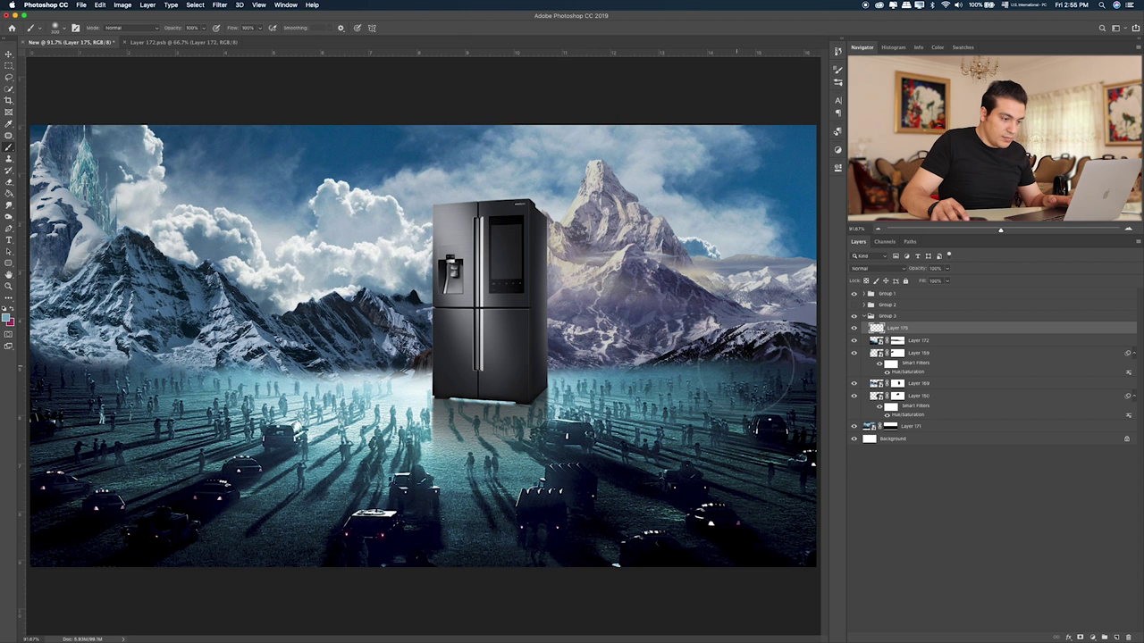
{"action": "left_click_drag", "start_coordinate": [787, 365], "coordinate": [9, 393]}
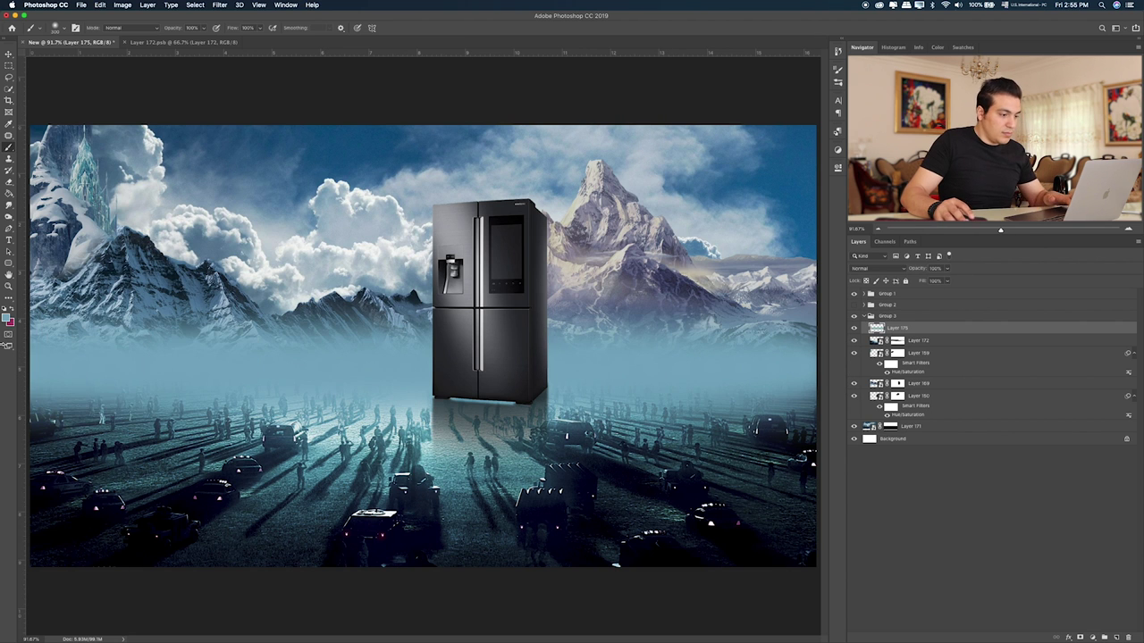
- Cycle the mist layer's blend modes, aiming for Hue mode
{"action": "key", "text": "v"}
{"action": "key", "text": "shift+plus"}
{"action": "key", "text": "shift+plus"}
{"action": "key", "text": "shift+plus"}
{"action": "key", "text": "shift+plus"}
{"action": "key", "text": "shift+plus"}
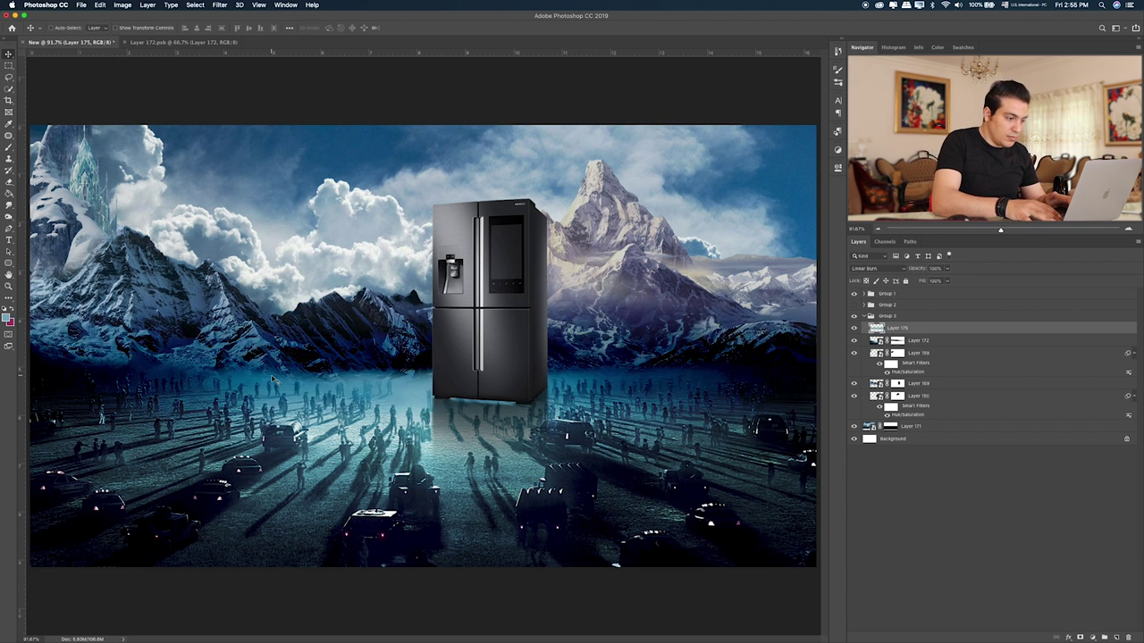
{"action": "key", "text": "shift+plus"}
{"action": "key", "text": "shift+plus"}
{"action": "key", "text": "shift+plus"}
{"action": "key", "text": "shift+plus"}
{"action": "key", "text": "shift+plus"}
{"action": "key", "text": "shift+plus"}
{"action": "key", "text": "shift+plus"}
{"action": "key", "text": "shift+plus"}
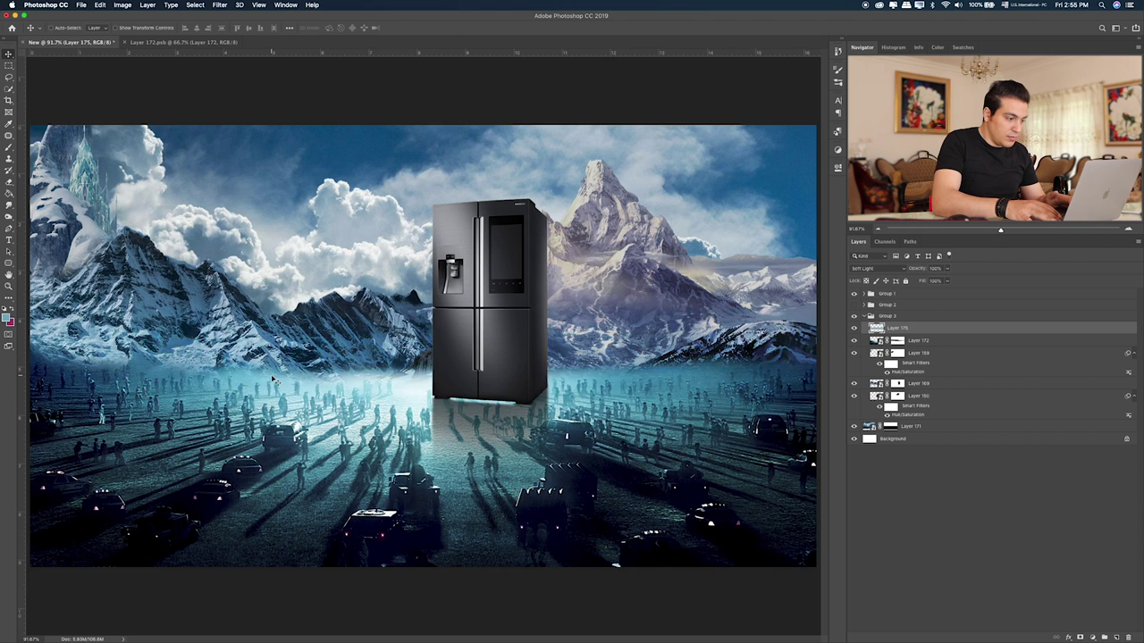
{"action": "key", "text": "shift+plus"}
{"action": "key", "text": "shift+plus"}
{"action": "key", "text": "shift+plus"}
{"action": "key", "text": "shift+plus"}
{"action": "key", "text": "shift+plus"}
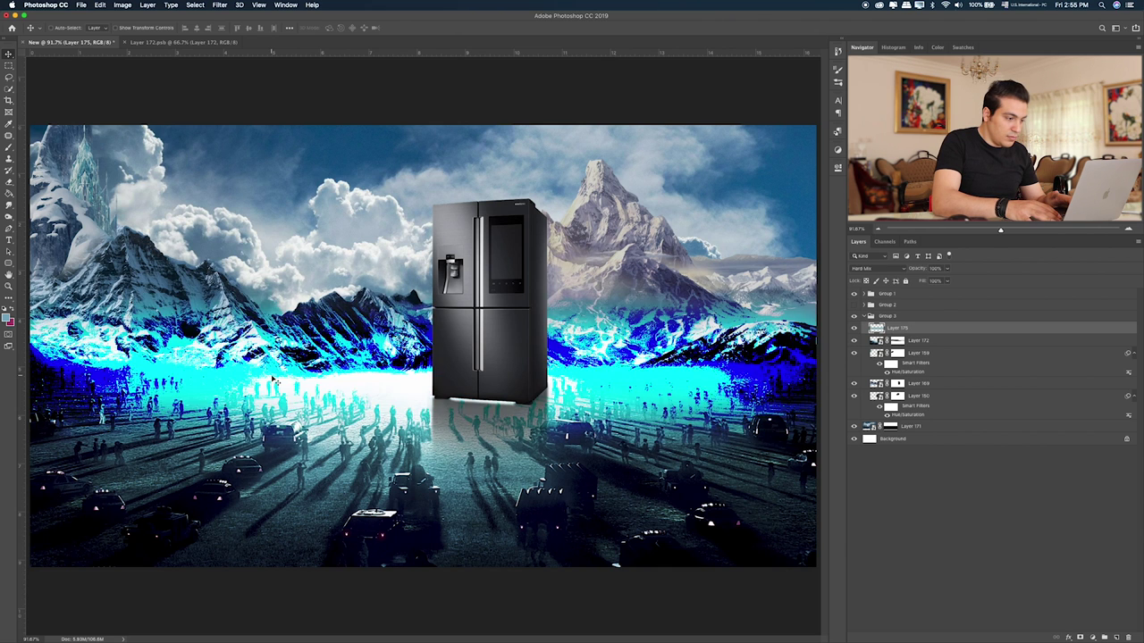
{"action": "key", "text": "shift+plus"}
{"action": "key", "text": "shift+plus"}
{"action": "key", "text": "shift+plus"}
{"action": "key", "text": "shift+plus"}
{"action": "key", "text": "shift+plus"}
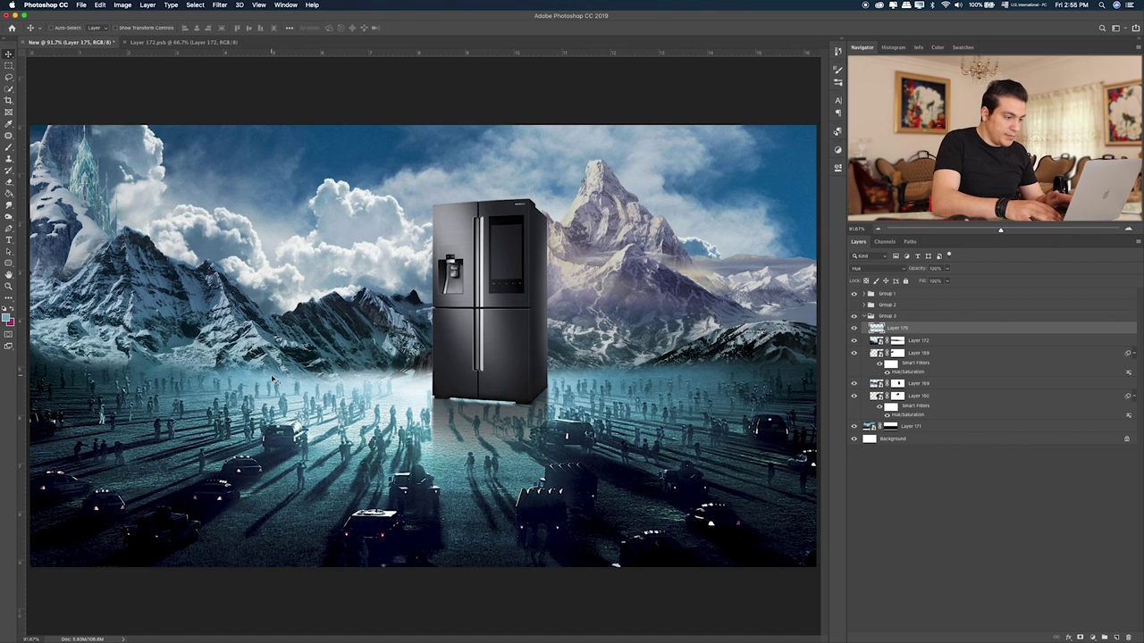
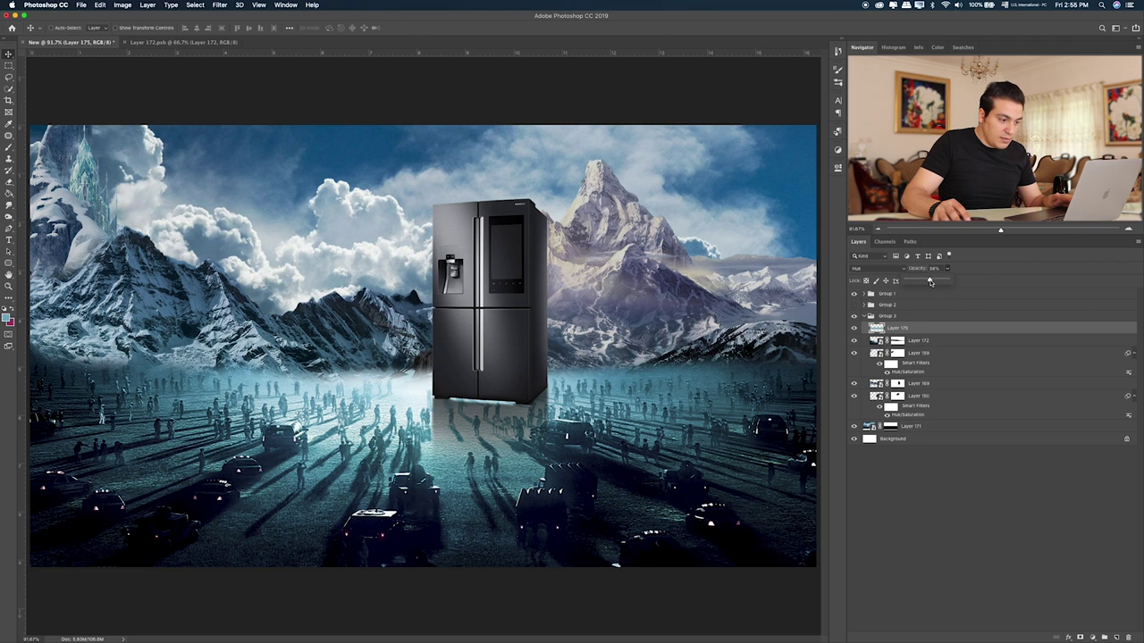
- Create a new empty layer from Layer 172 and move it above Layer 175
{"action": "left_click", "coordinate": [855, 328]}
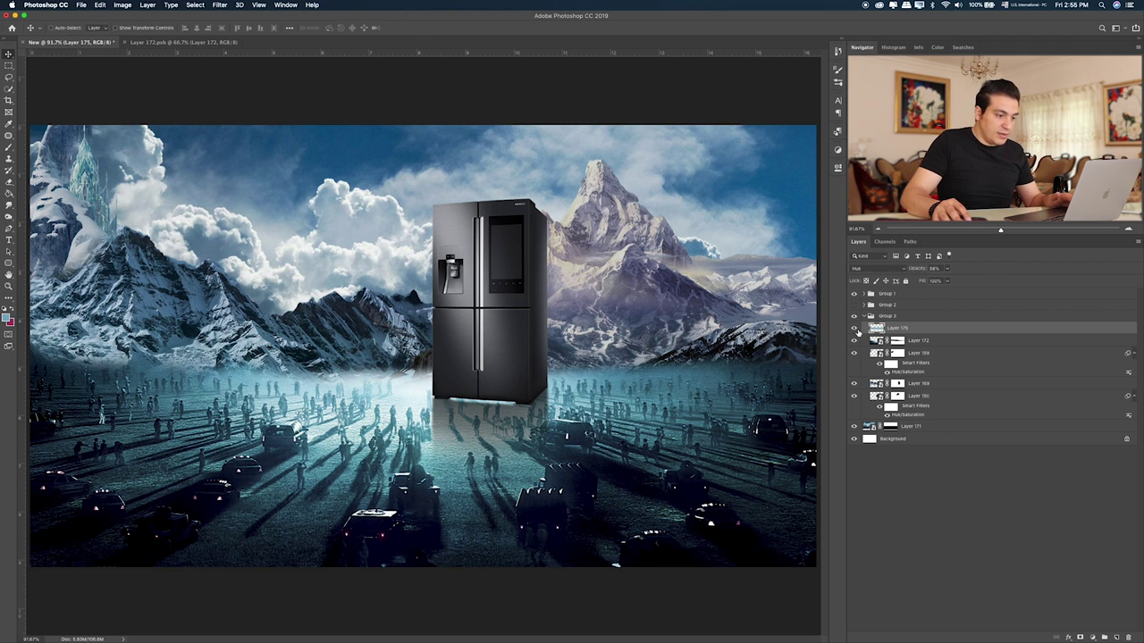
{"action": "left_click", "coordinate": [958, 344]}
{"action": "left_click", "coordinate": [1115, 638]}
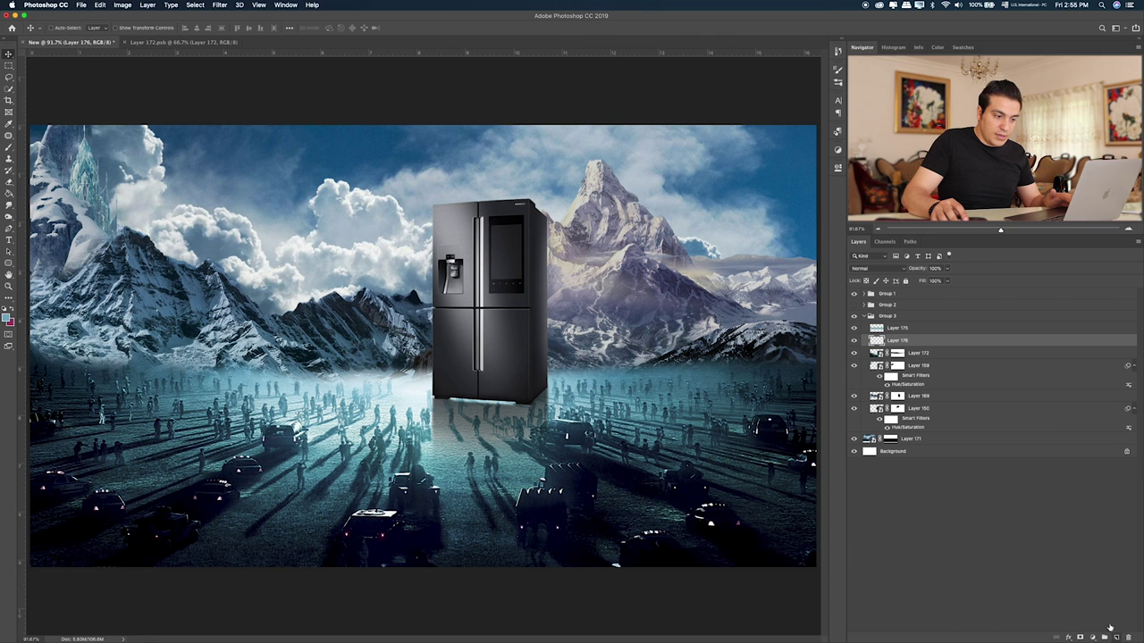
{"action": "left_click_drag", "start_coordinate": [905, 343], "coordinate": [905, 329]}
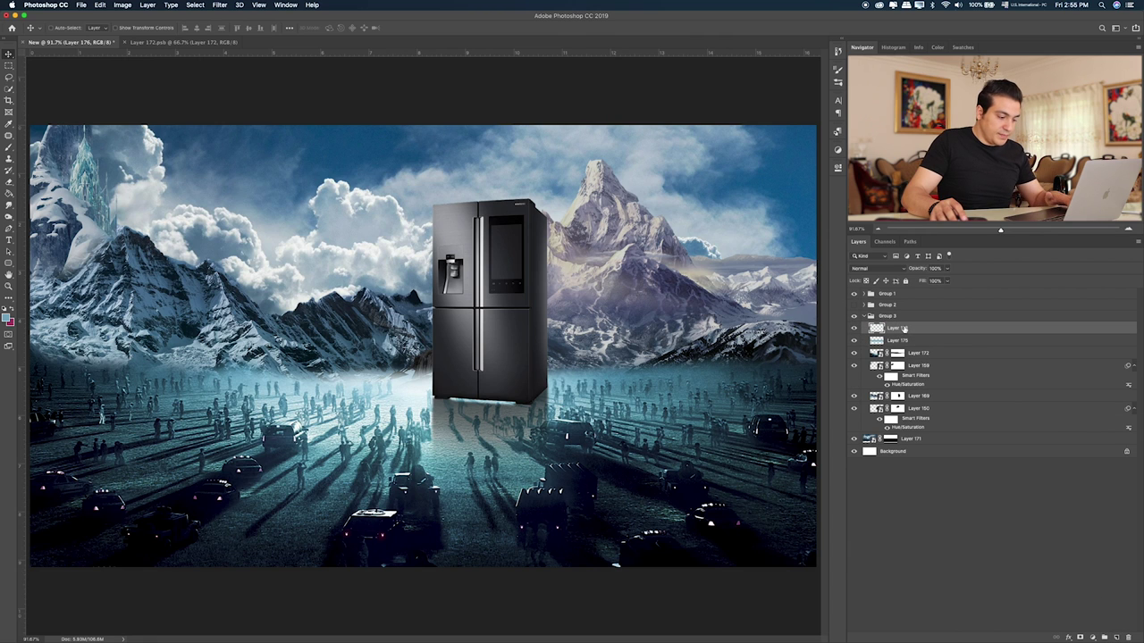
- Brush a white horizontal haze stroke across the horizon behind the refrigerator
{"action": "key", "text": "b"}
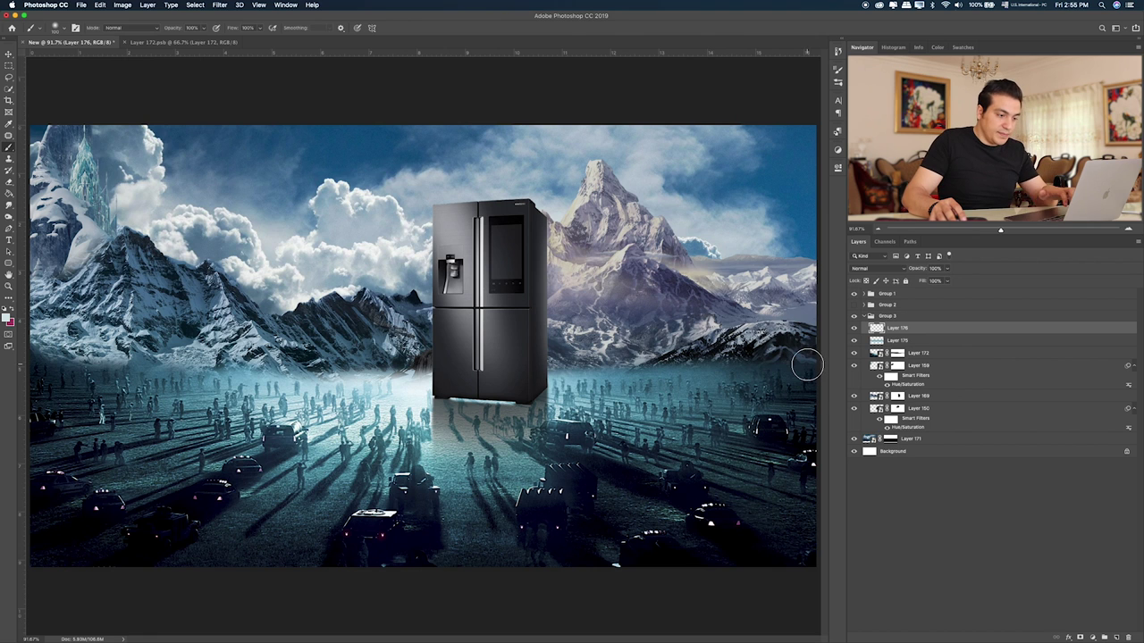
{"action": "mouse_move", "coordinate": [807, 364]}
{"action": "left_mouse_down"}
{"action": "mouse_move", "coordinate": [40, 358]}
{"action": "mouse_move", "coordinate": [813, 362]}
{"action": "left_mouse_up"}
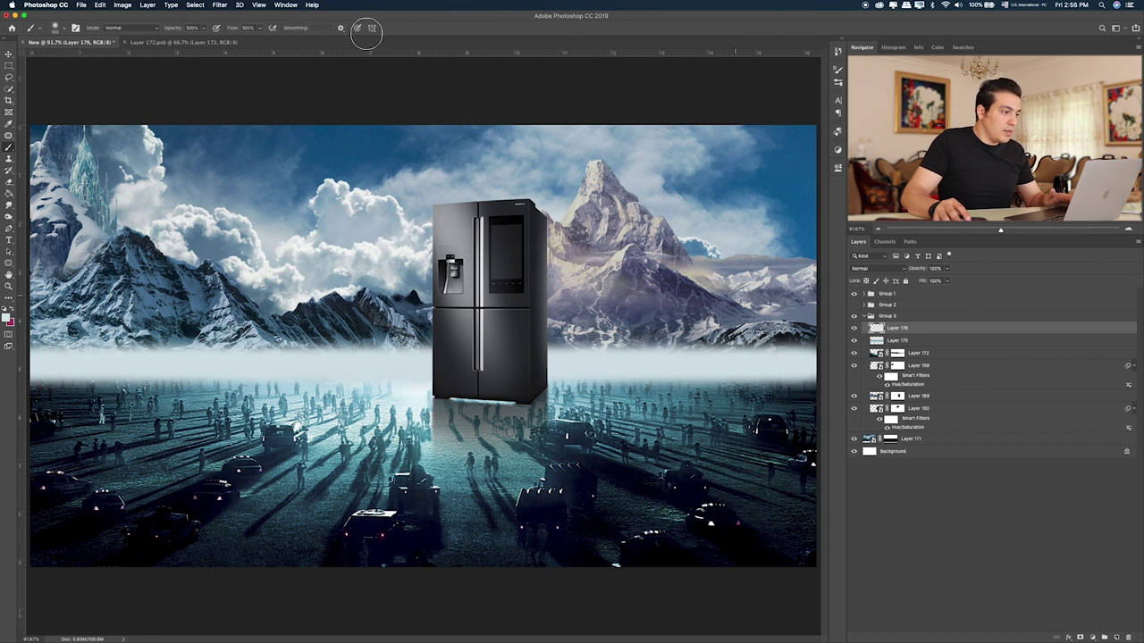
{"action": "left_click", "coordinate": [219, 4]}
{"action": "mouse_move", "coordinate": [224, 110]}
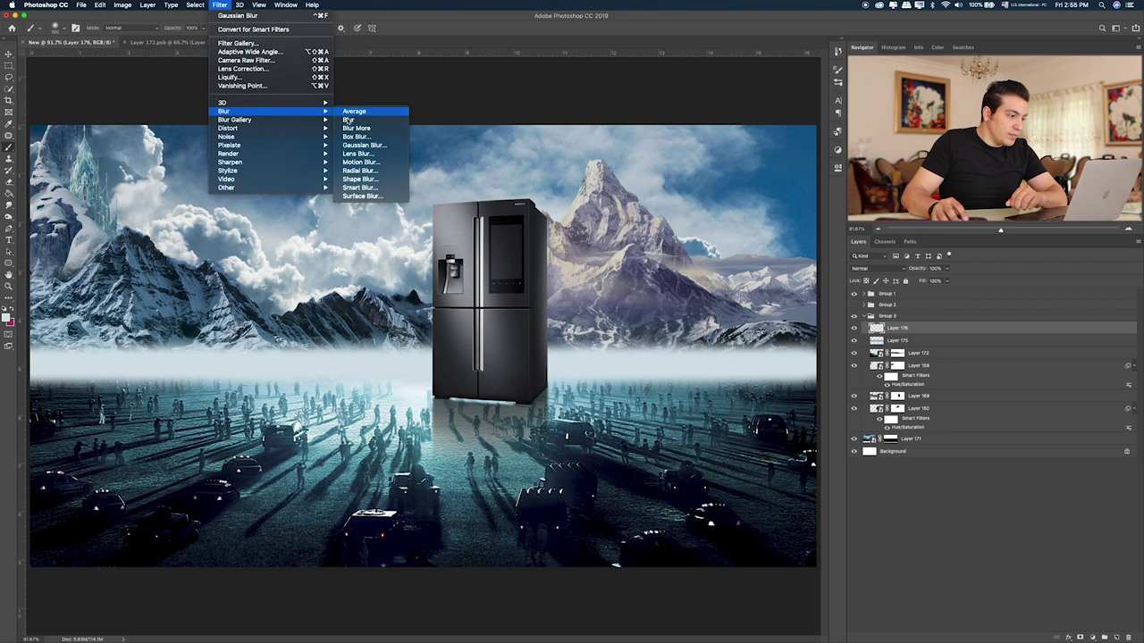
- Soften the white band with a Gaussian Blur of about 23 pixels
{"action": "left_click", "coordinate": [376, 148]}
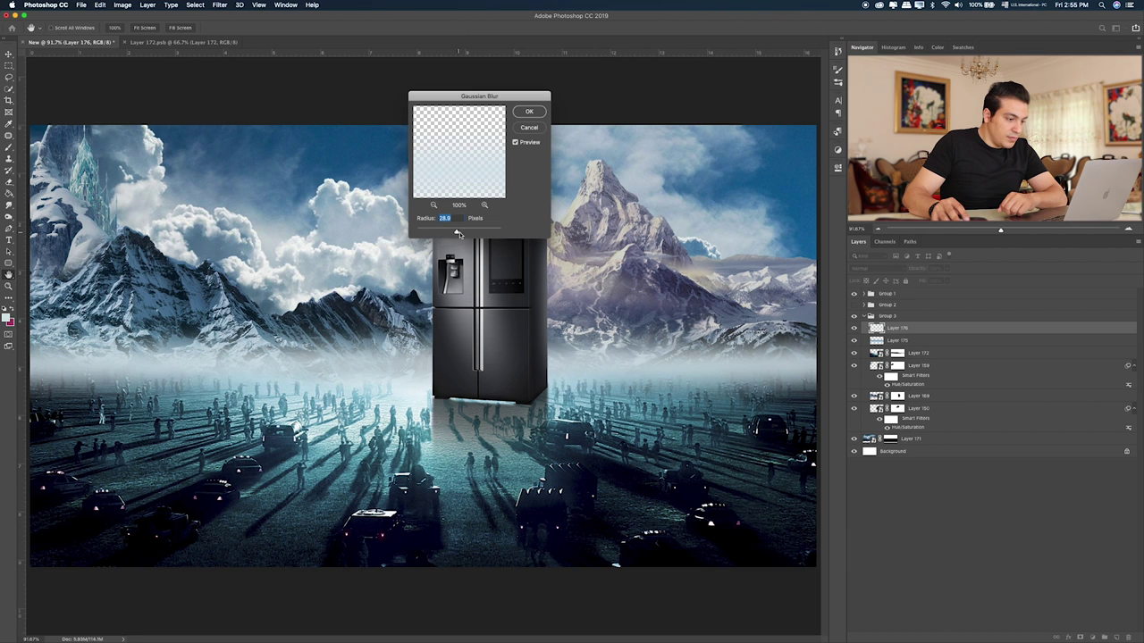
{"action": "left_click_drag", "start_coordinate": [457, 234], "coordinate": [455, 234]}
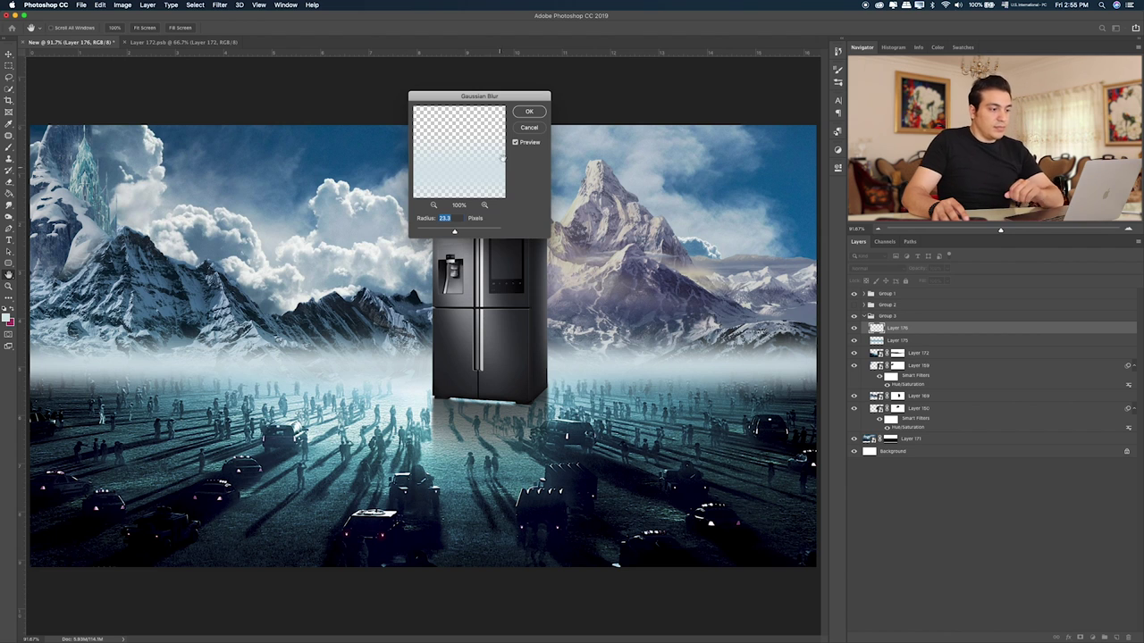
{"action": "key", "text": "Return"}
- Nudge the fog band slightly down and lower its layer opacity to 64%
{"action": "key", "text": "v"}
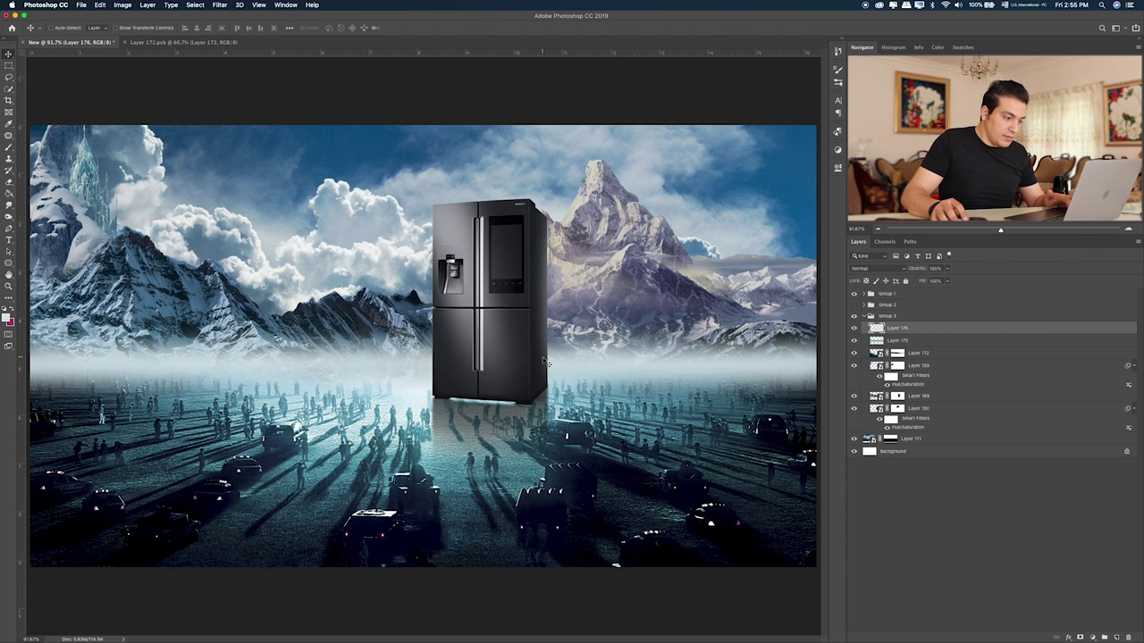
{"action": "left_click_drag", "start_coordinate": [543, 359], "coordinate": [543, 361]}
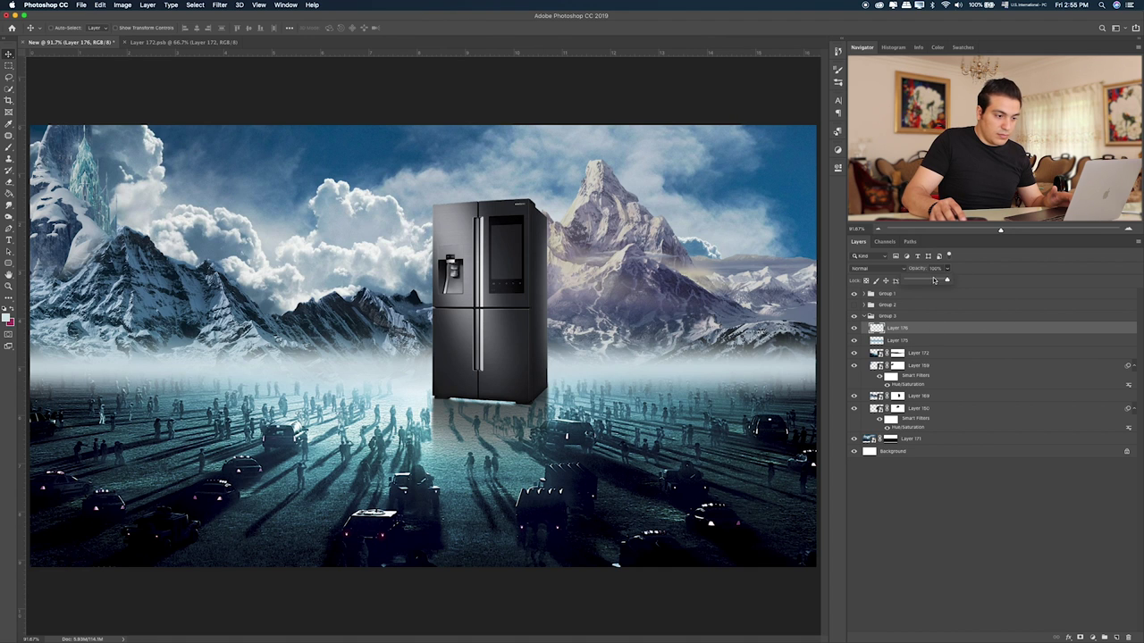
{"action": "left_click_drag", "start_coordinate": [934, 280], "coordinate": [929, 281]}
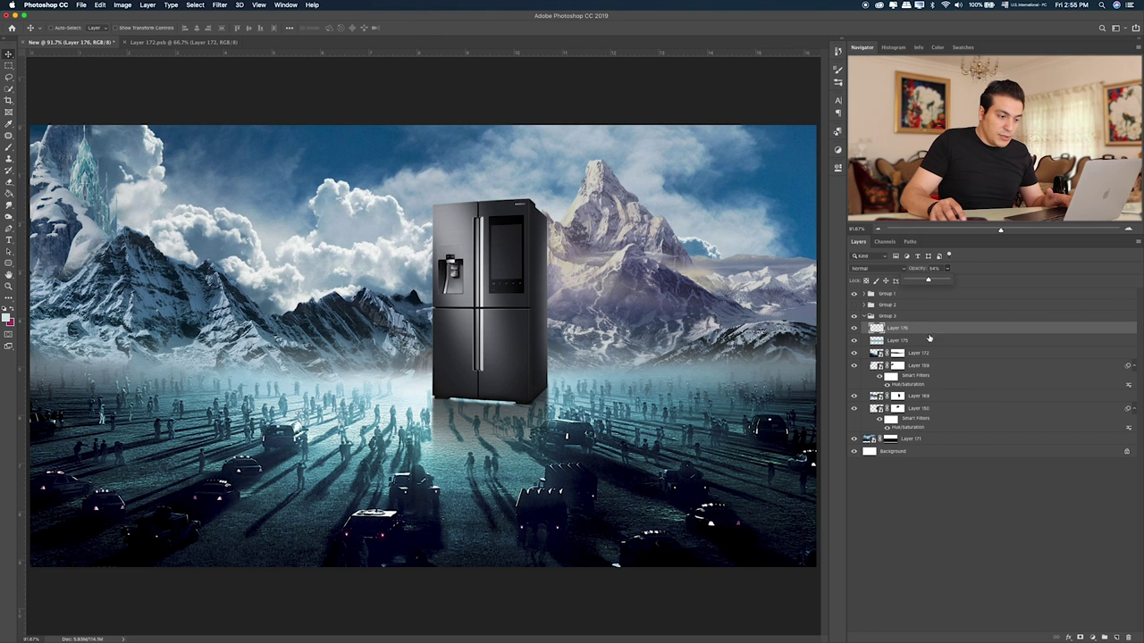
{"action": "left_click", "coordinate": [903, 316]}
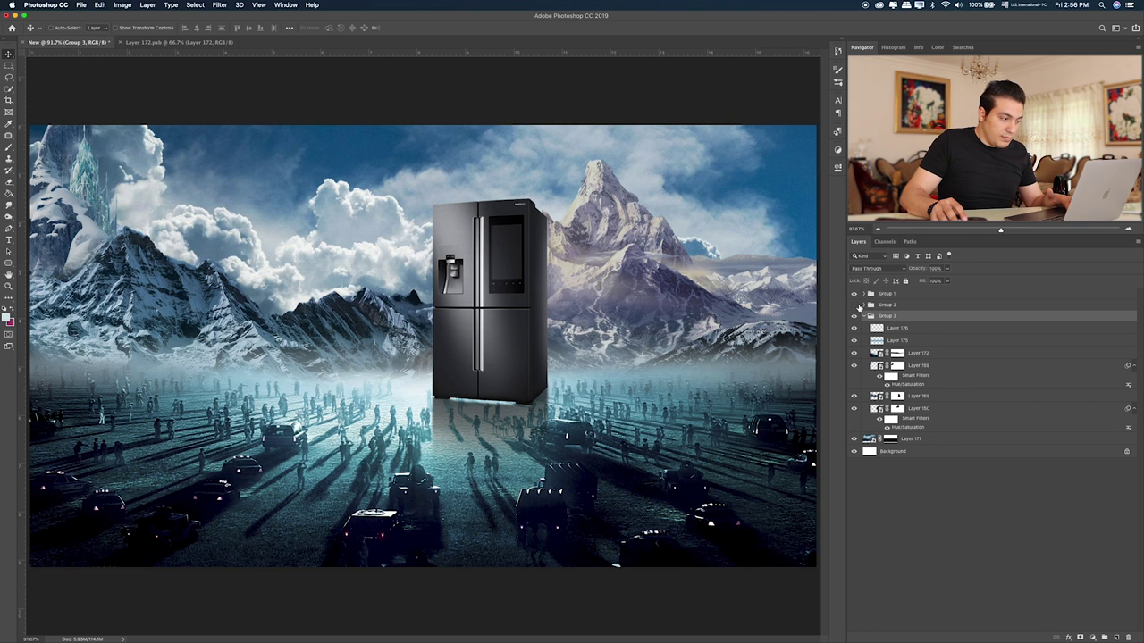
- Show the bulldozer group again and shift it slightly right beside the fridge
{"action": "left_click", "coordinate": [854, 304]}
{"action": "left_click_drag", "start_coordinate": [361, 356], "coordinate": [370, 351]}
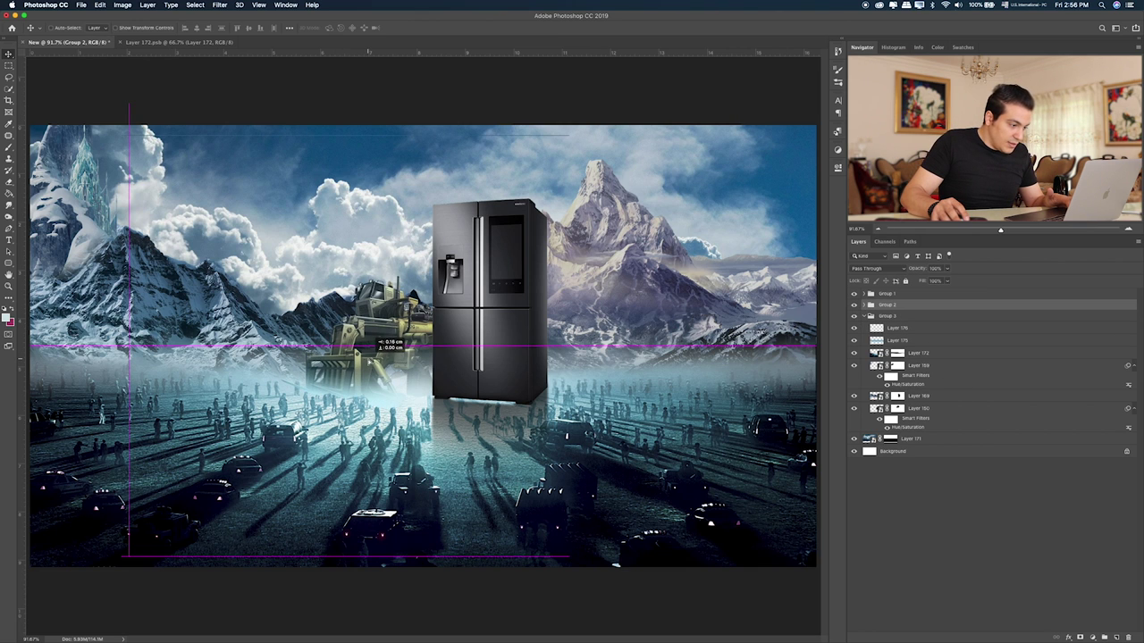
{"action": "key", "text": "super+Tab"}
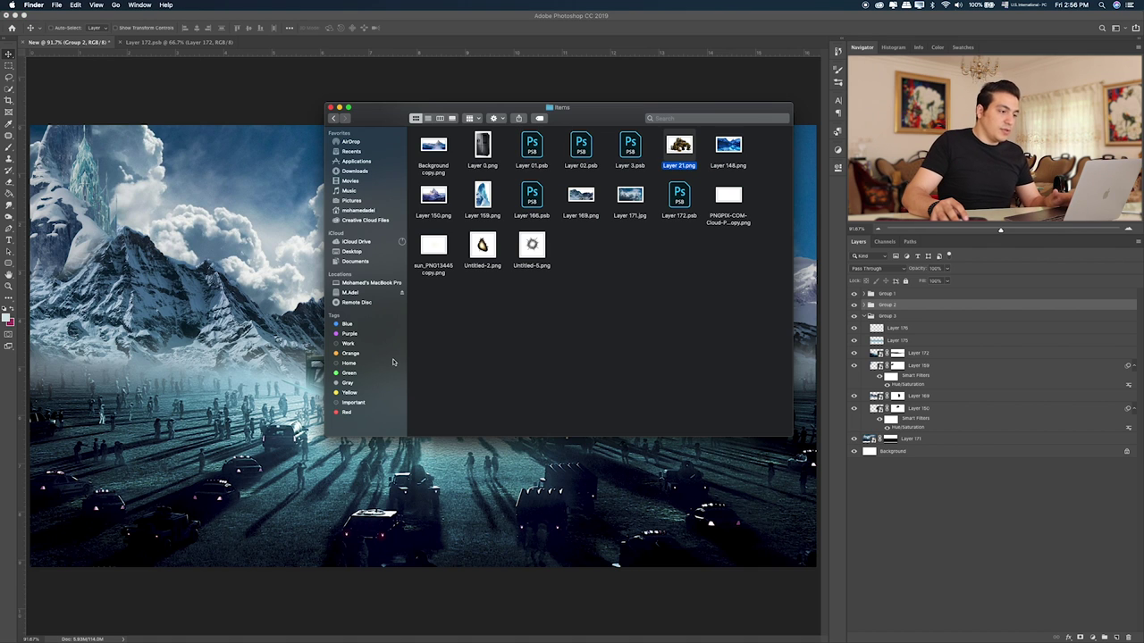
- Preview the source images in Finder and open the welder file Layer 01.psb
{"action": "left_click", "coordinate": [633, 148]}
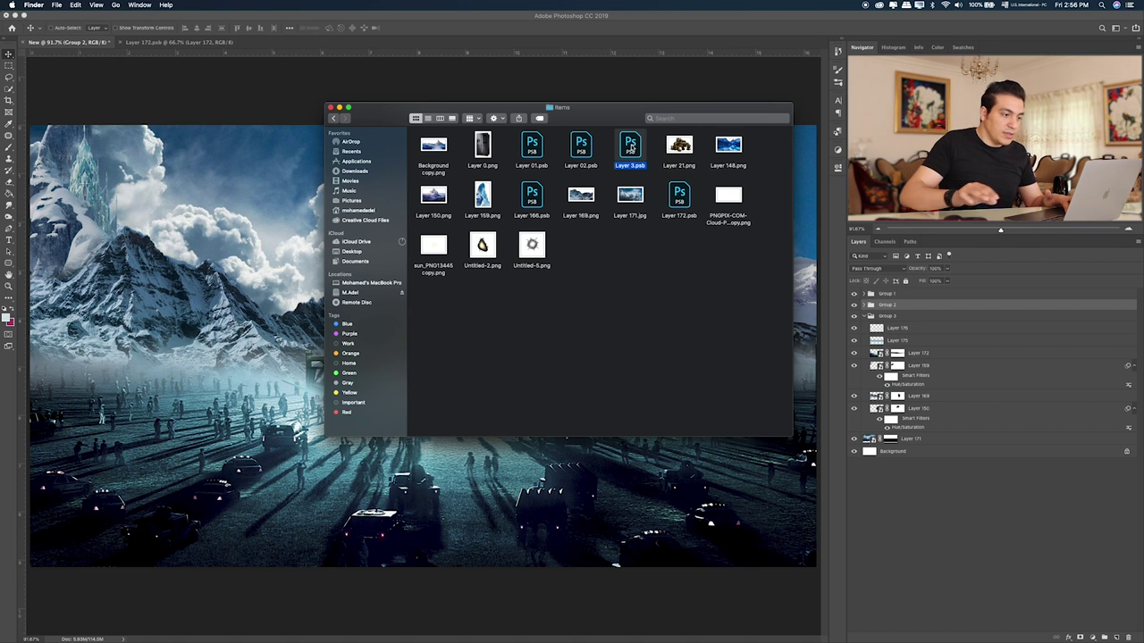
{"action": "key", "text": "space"}
{"action": "key", "text": "Left"}
{"action": "key", "text": "Left"}
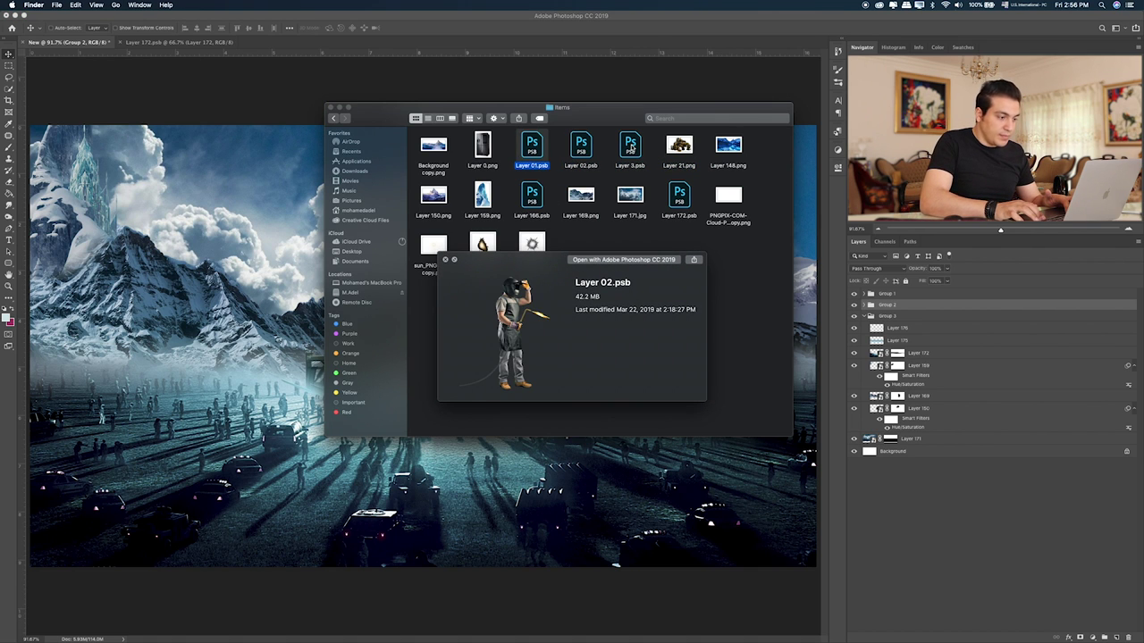
{"action": "key", "text": "space"}
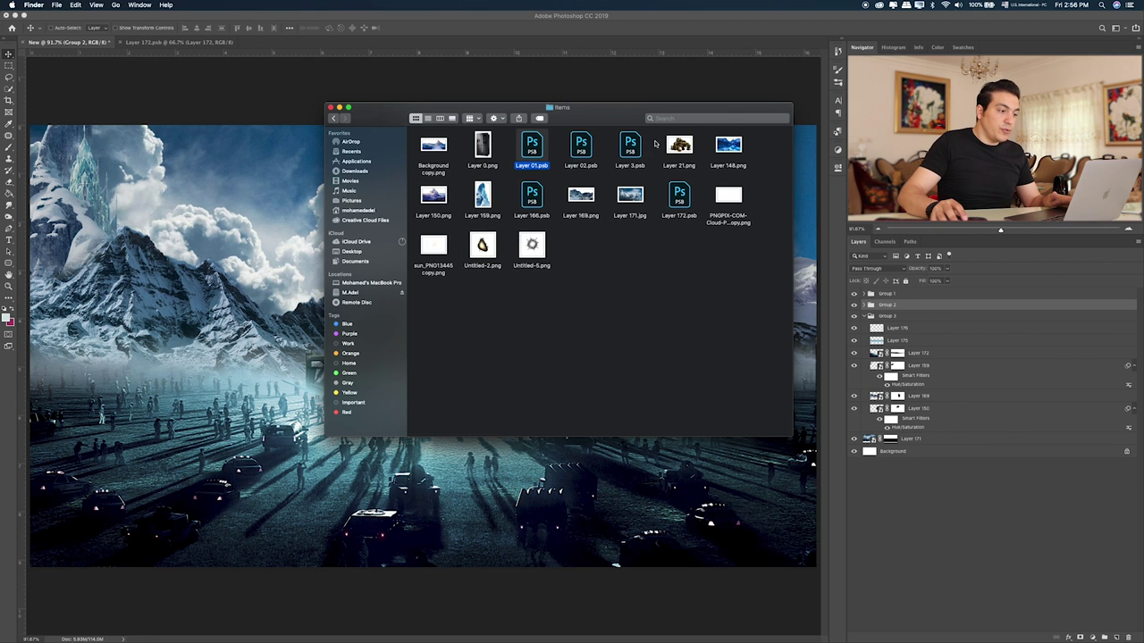
{"action": "double_click", "coordinate": [531, 145]}
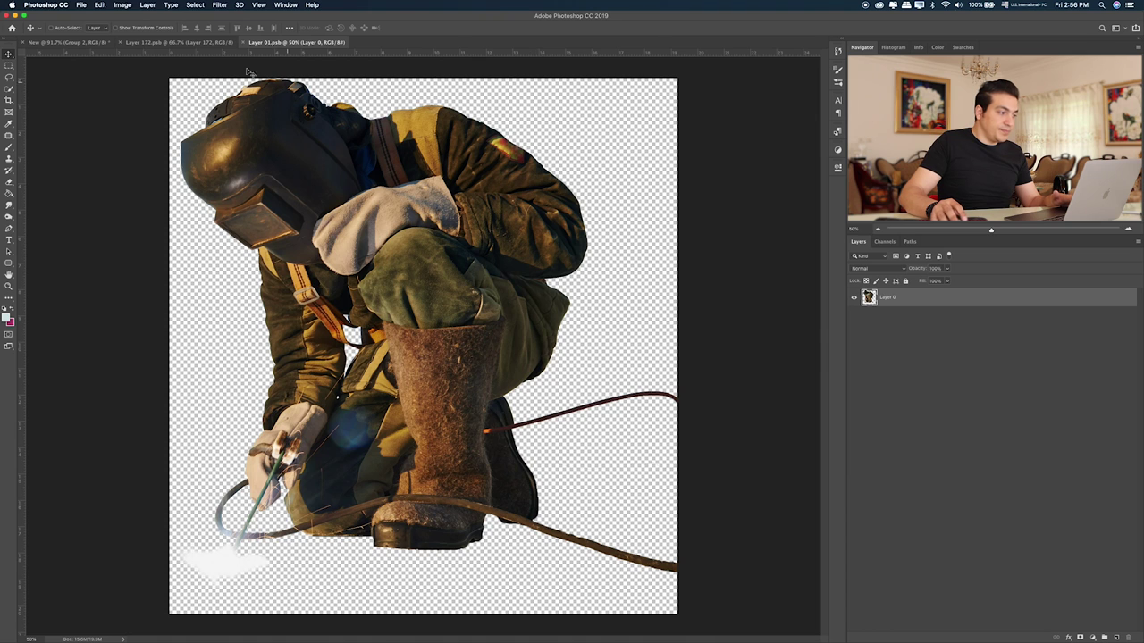
- Close Layer 172.psb, bring the welder into the composite and convert it to a Smart Object
{"action": "left_click", "coordinate": [179, 42]}
{"action": "key", "text": "super+w"}
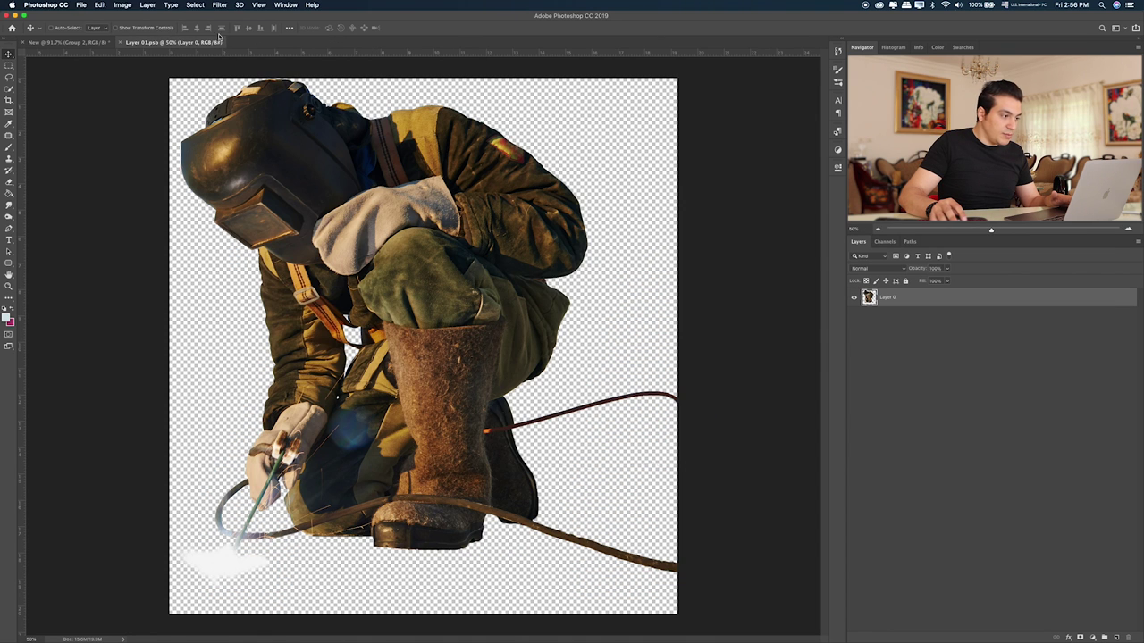
{"action": "mouse_move", "coordinate": [414, 179]}
{"action": "left_mouse_down"}
{"action": "mouse_move", "coordinate": [351, 176]}
{"action": "mouse_move", "coordinate": [384, 192]}
{"action": "left_mouse_up"}
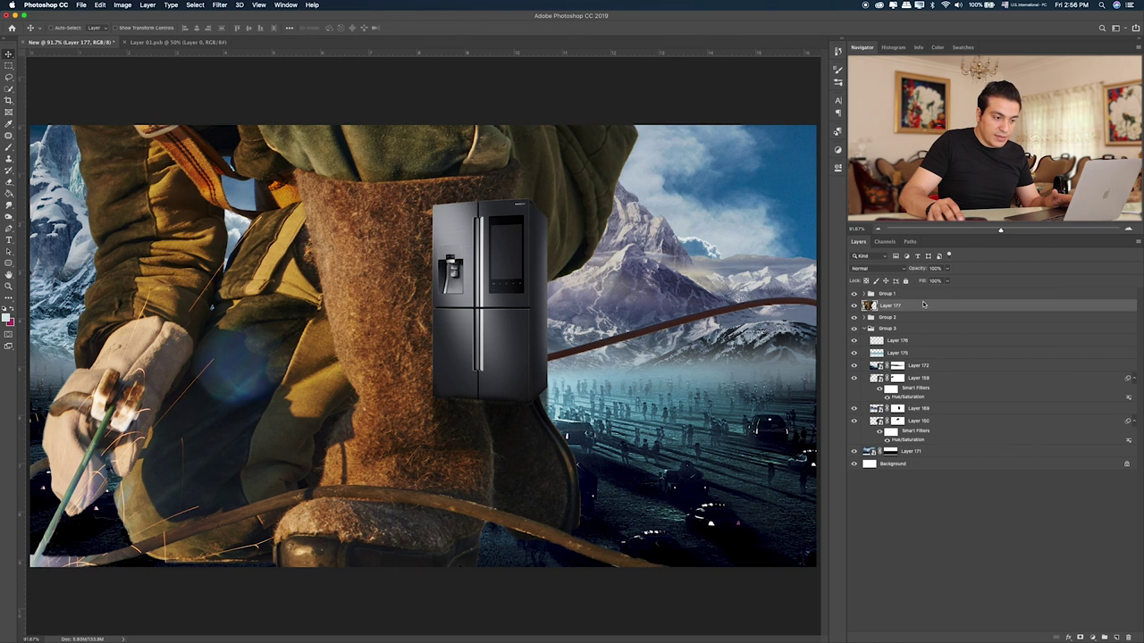
{"action": "right_click", "coordinate": [923, 305]}
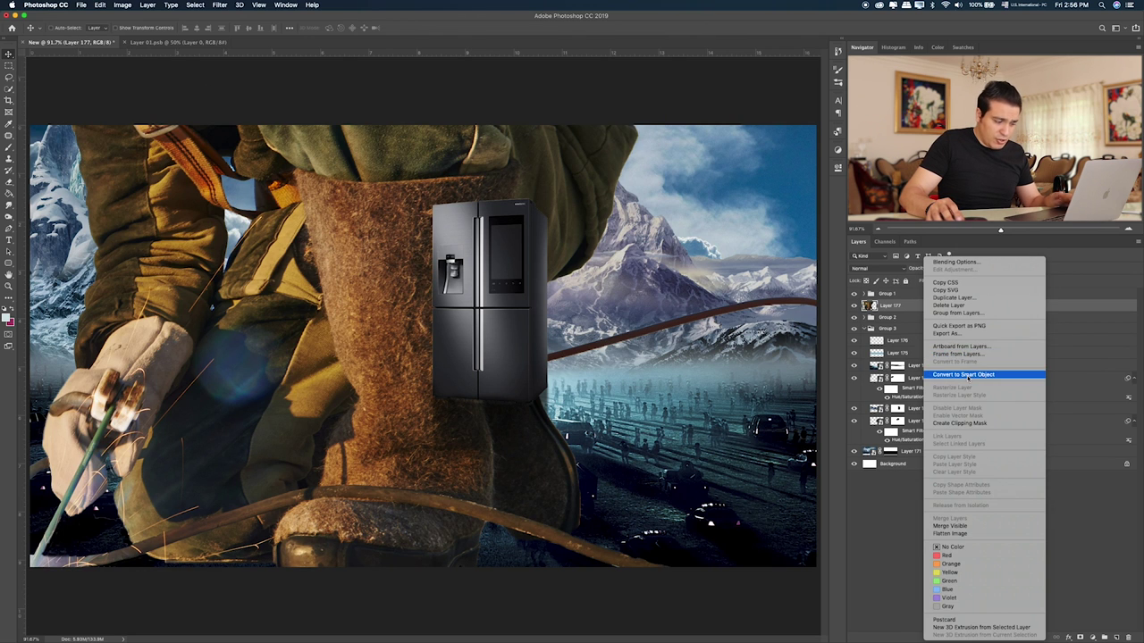
{"action": "left_click", "coordinate": [967, 374]}
- Scale the welder down sharply and move him beside the fridge
{"action": "key", "text": "ctrl+t"}
{"action": "key", "text": "ctrl+0"}
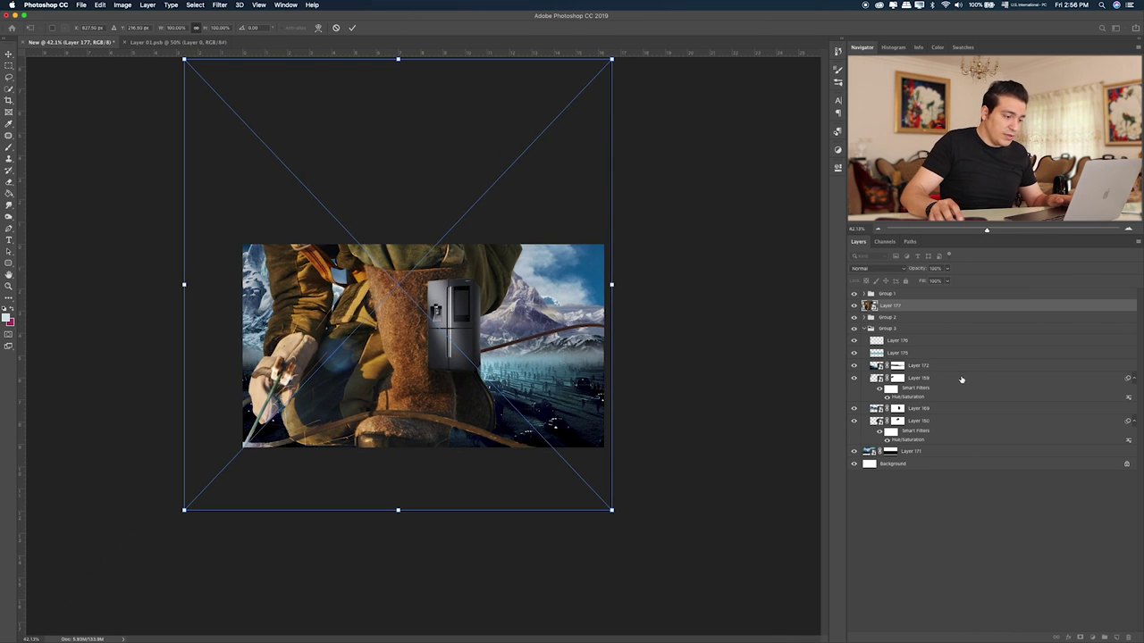
{"action": "left_click_drag", "start_coordinate": [613, 510], "coordinate": [289, 169]}
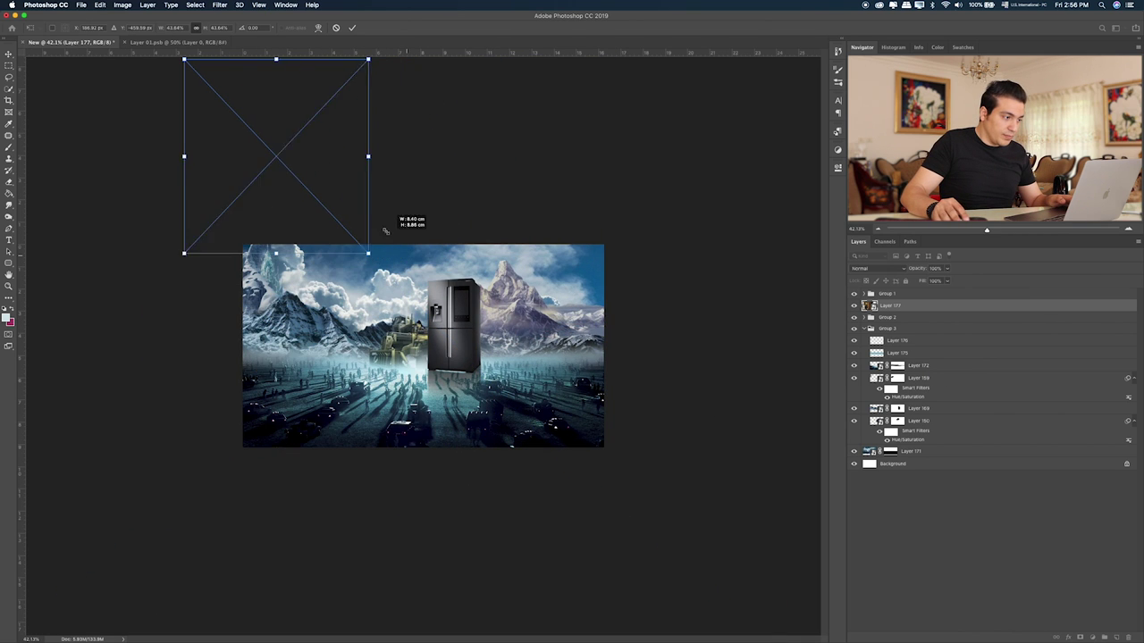
{"action": "left_click_drag", "start_coordinate": [234, 115], "coordinate": [516, 321]}
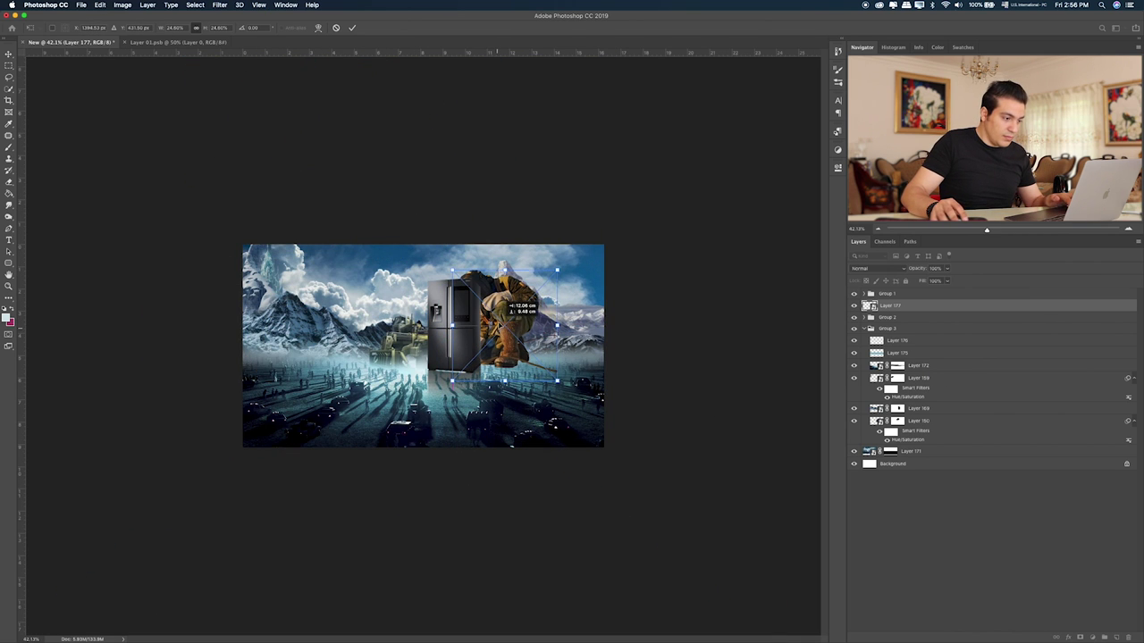
{"action": "key", "text": "ctrl+0"}
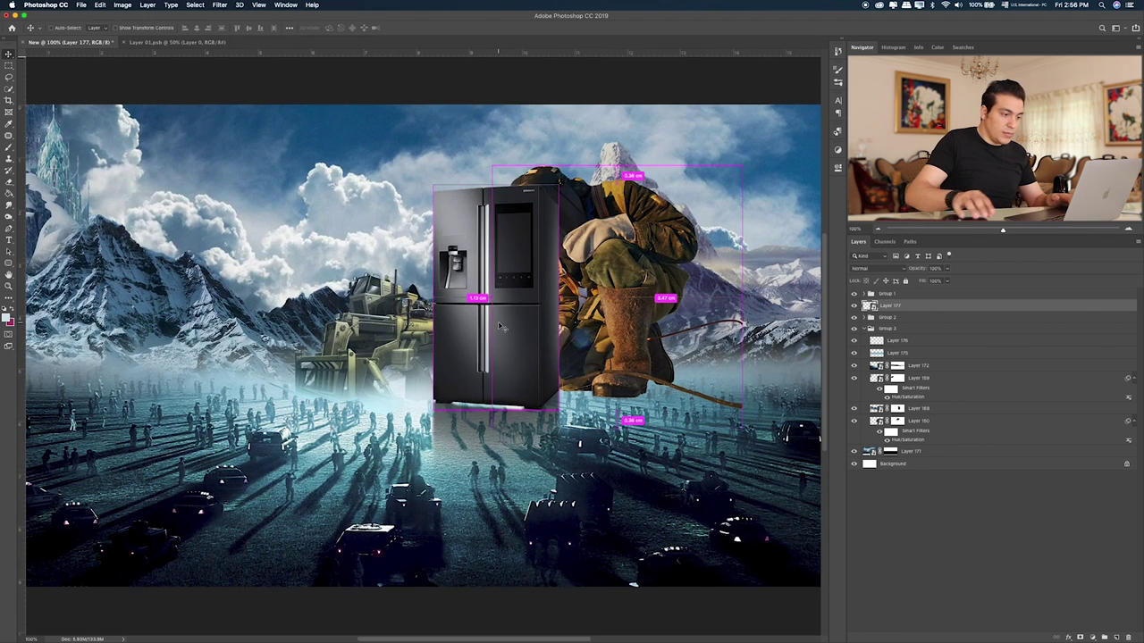
{"action": "key", "text": "Return"}
- Flip the welder horizontally, bring his layer to the top, and shrink him further
{"action": "key", "text": "ctrl+t"}
{"action": "right_click", "coordinate": [632, 231]}
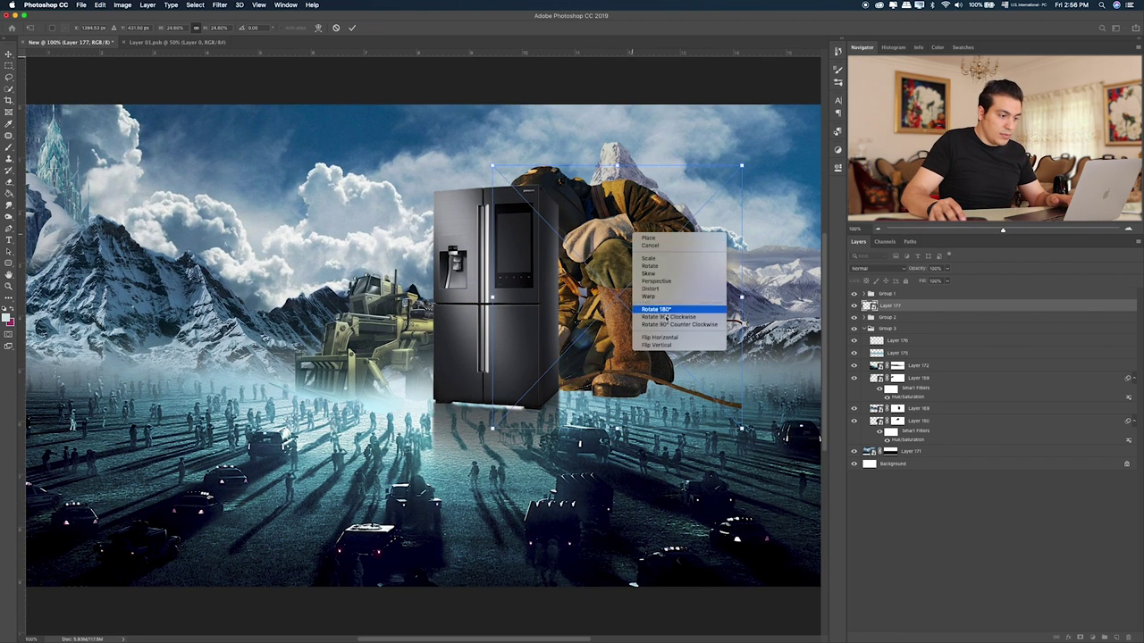
{"action": "left_click", "coordinate": [672, 337]}
{"action": "key", "text": "Return"}
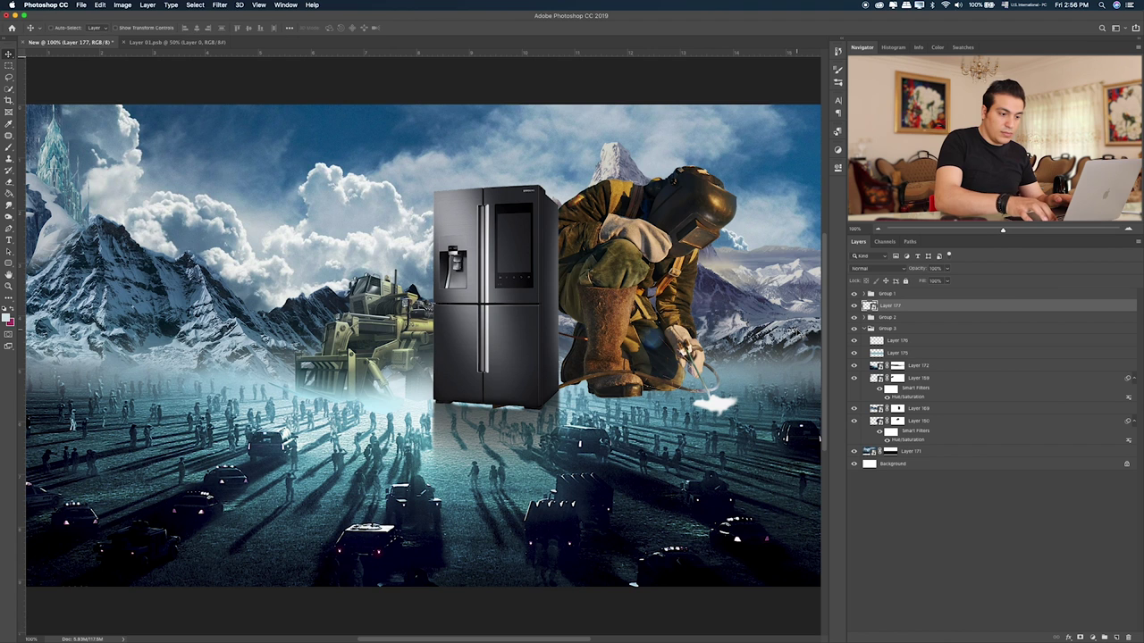
{"action": "key", "text": "ctrl+shift+bracketright"}
{"action": "key", "text": "ctrl+t"}
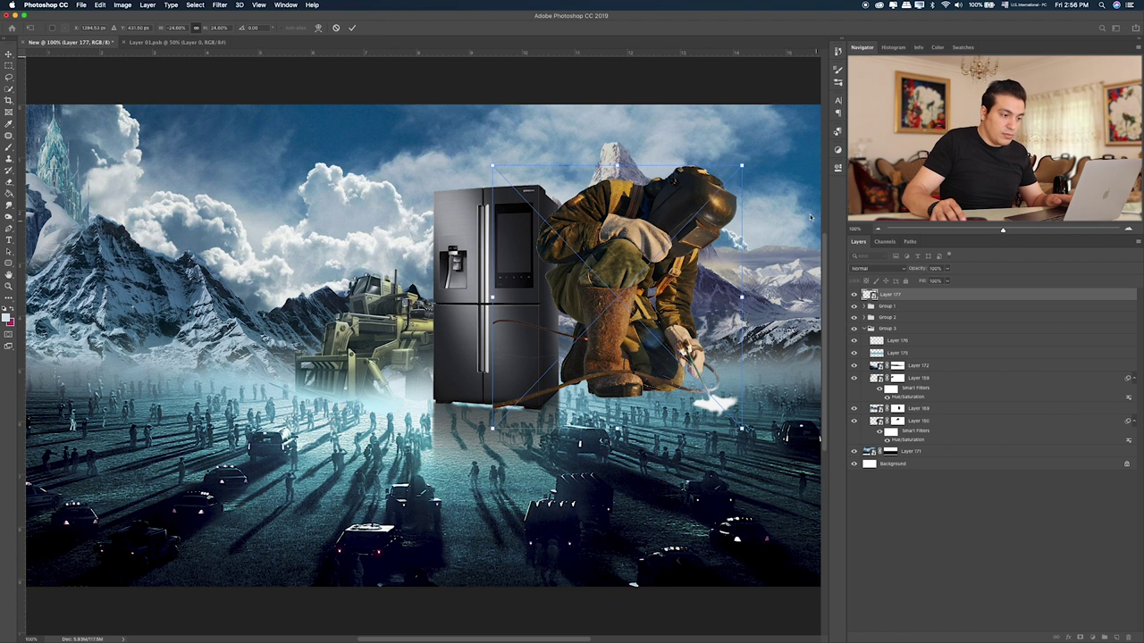
{"action": "mouse_move", "coordinate": [740, 166]}
{"action": "left_mouse_down"}
{"action": "mouse_move", "coordinate": [626, 287]}
{"action": "mouse_move", "coordinate": [487, 314]}
{"action": "mouse_move", "coordinate": [455, 327]}
{"action": "mouse_move", "coordinate": [450, 349]}
{"action": "mouse_move", "coordinate": [456, 332]}
{"action": "left_mouse_up"}
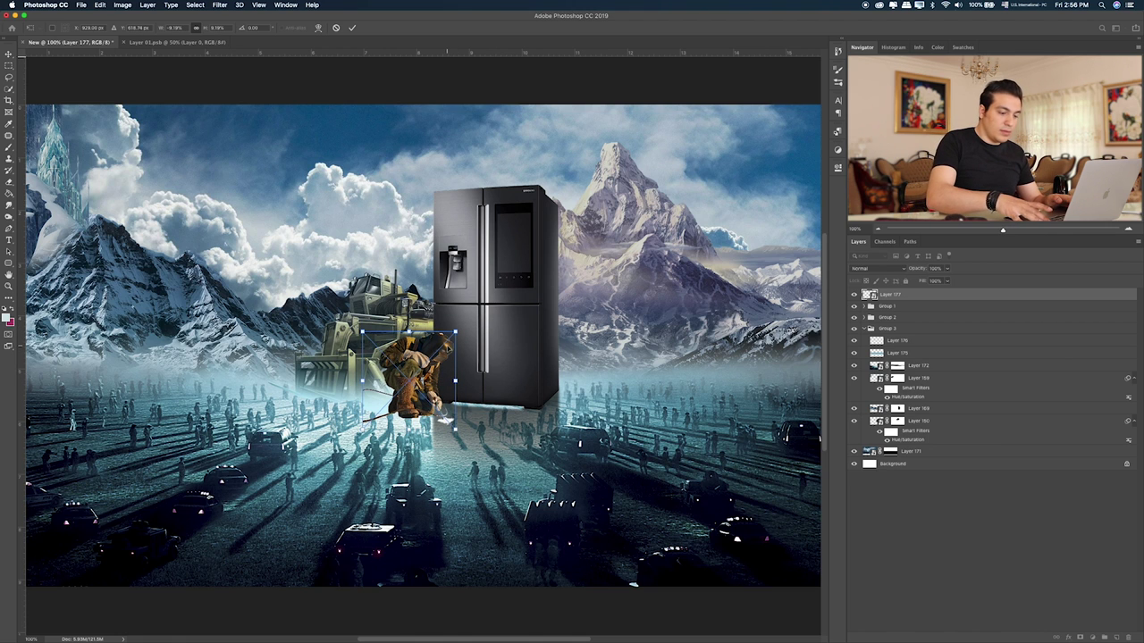
{"action": "key", "text": "Return"}
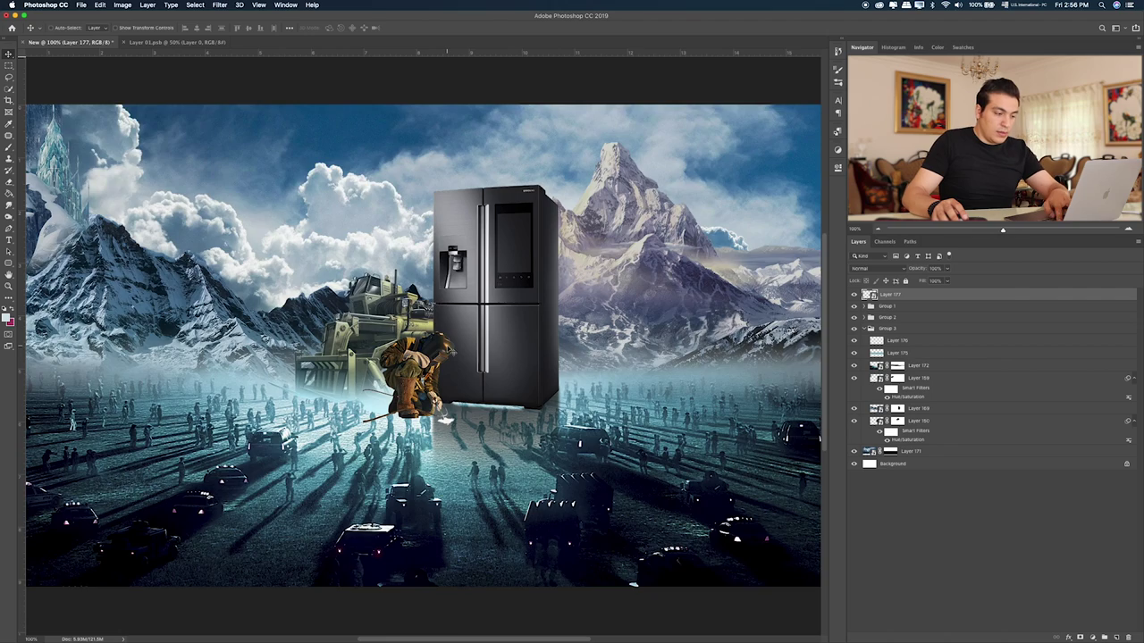
- Zoom in and nudge the welder into place at the fridge's lower left corner
{"action": "key", "text": "ctrl+plus"}
{"action": "key", "text": "ctrl+plus"}
{"action": "left_click_drag", "start_coordinate": [491, 450], "coordinate": [491, 457]}
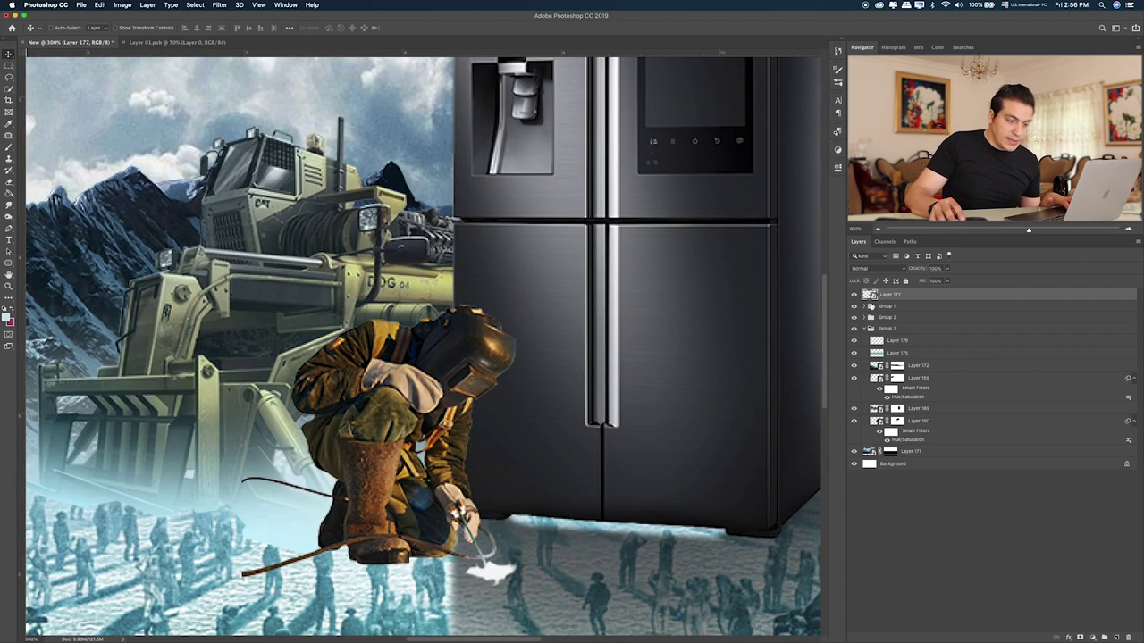
{"action": "left_click", "coordinate": [854, 305]}
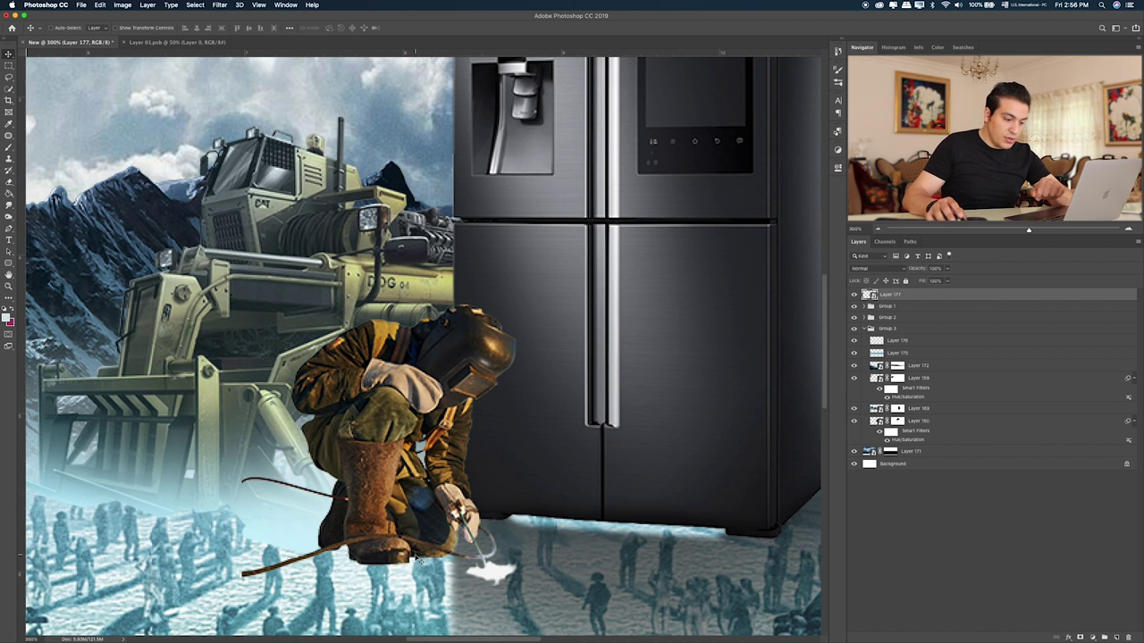
- Move the Group 2 bulldozer a few pixels upward behind the welder
{"action": "key", "text": "super+minus"}
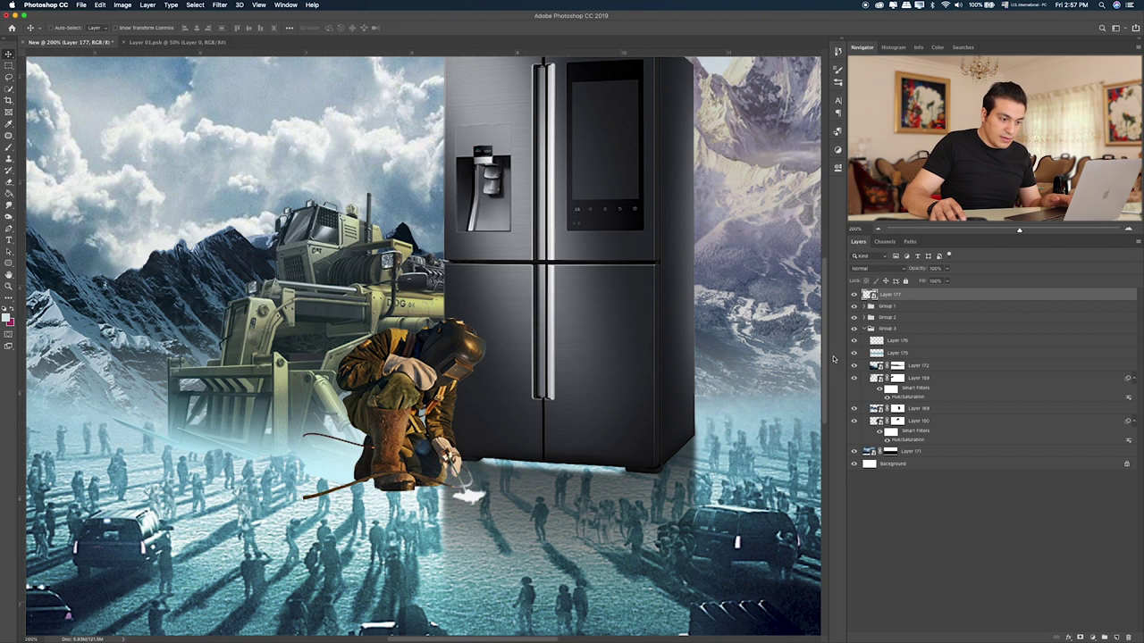
{"action": "left_click", "coordinate": [855, 318]}
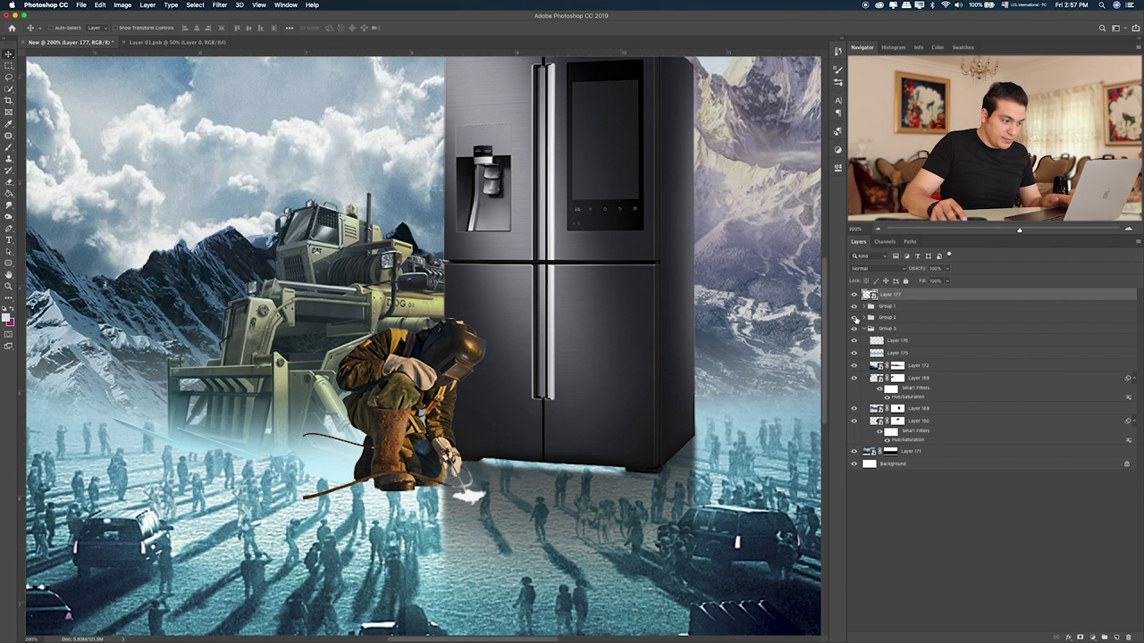
{"action": "left_click", "coordinate": [912, 317]}
{"action": "left_click_drag", "start_coordinate": [455, 376], "coordinate": [456, 368]}
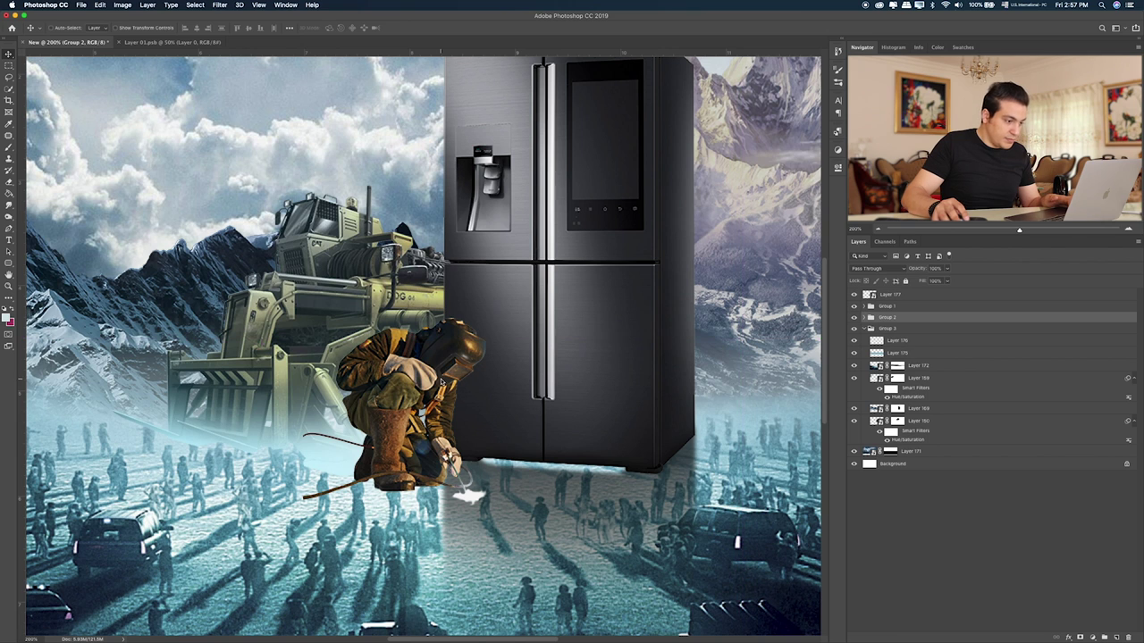
- Give Layer 177 Hue/Saturation of Hue +18, Saturation -57, Lightness +14, then group it
{"action": "left_click", "coordinate": [896, 295]}
{"action": "key", "text": "ctrl+u"}
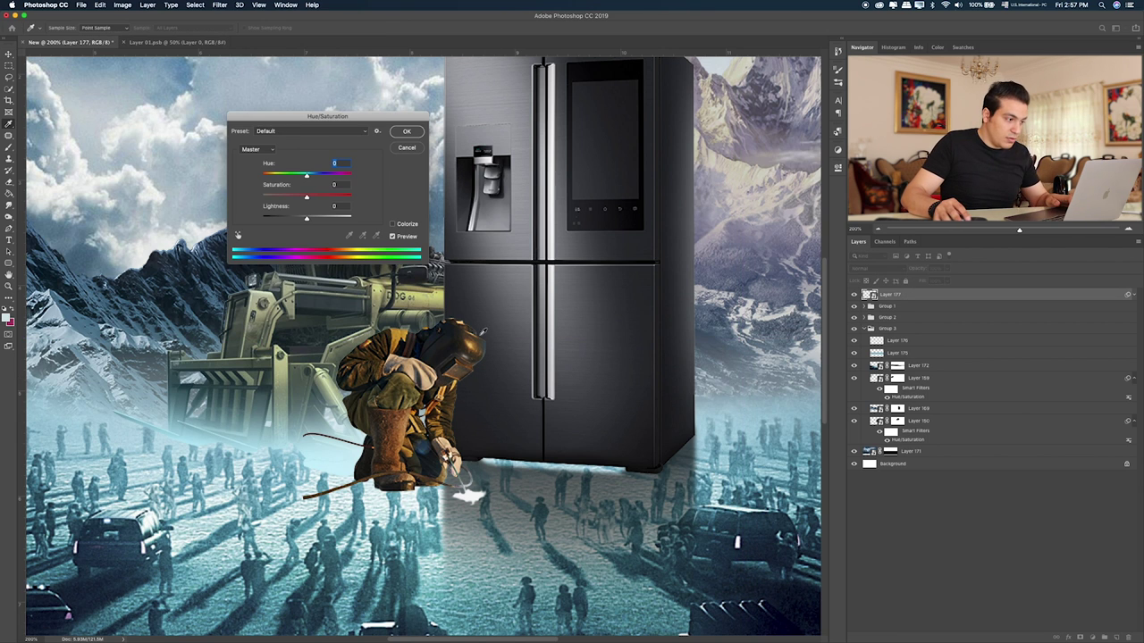
{"action": "mouse_move", "coordinate": [307, 198]}
{"action": "left_mouse_down"}
{"action": "mouse_move", "coordinate": [294, 197]}
{"action": "mouse_move", "coordinate": [316, 176]}
{"action": "mouse_move", "coordinate": [313, 221]}
{"action": "left_mouse_up"}
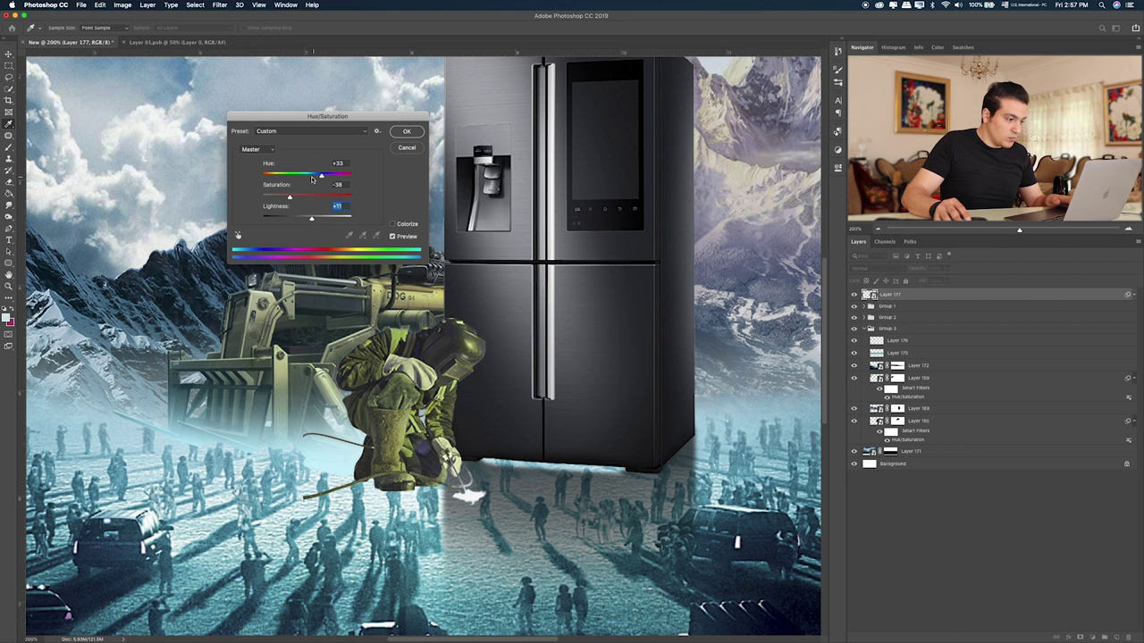
{"action": "left_click_drag", "start_coordinate": [311, 176], "coordinate": [314, 176]}
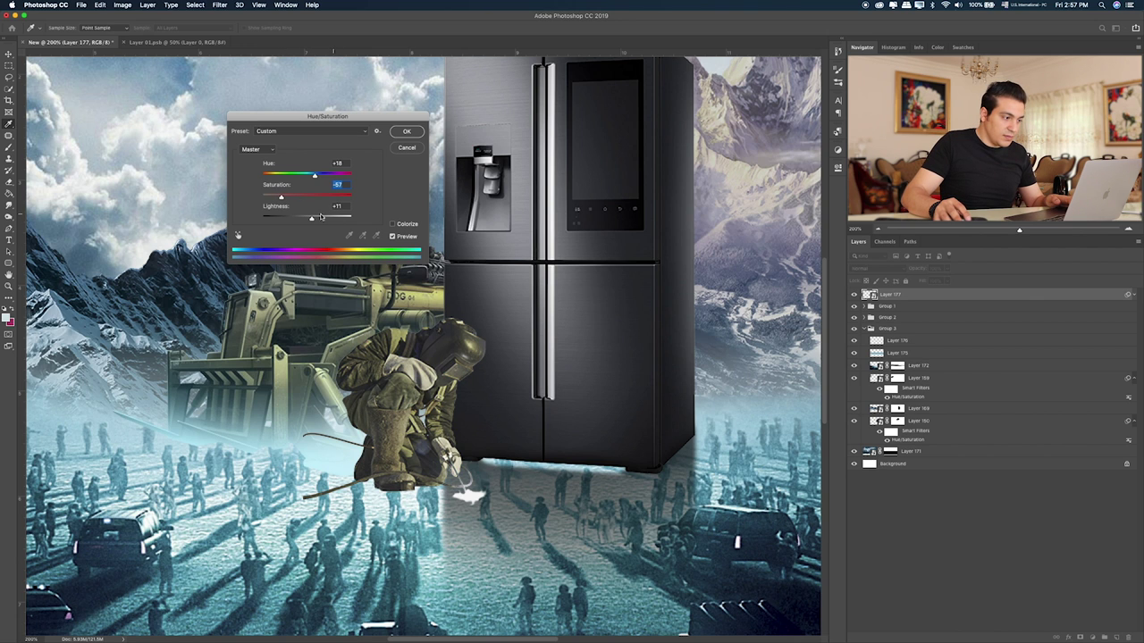
{"action": "left_click_drag", "start_coordinate": [317, 219], "coordinate": [312, 221]}
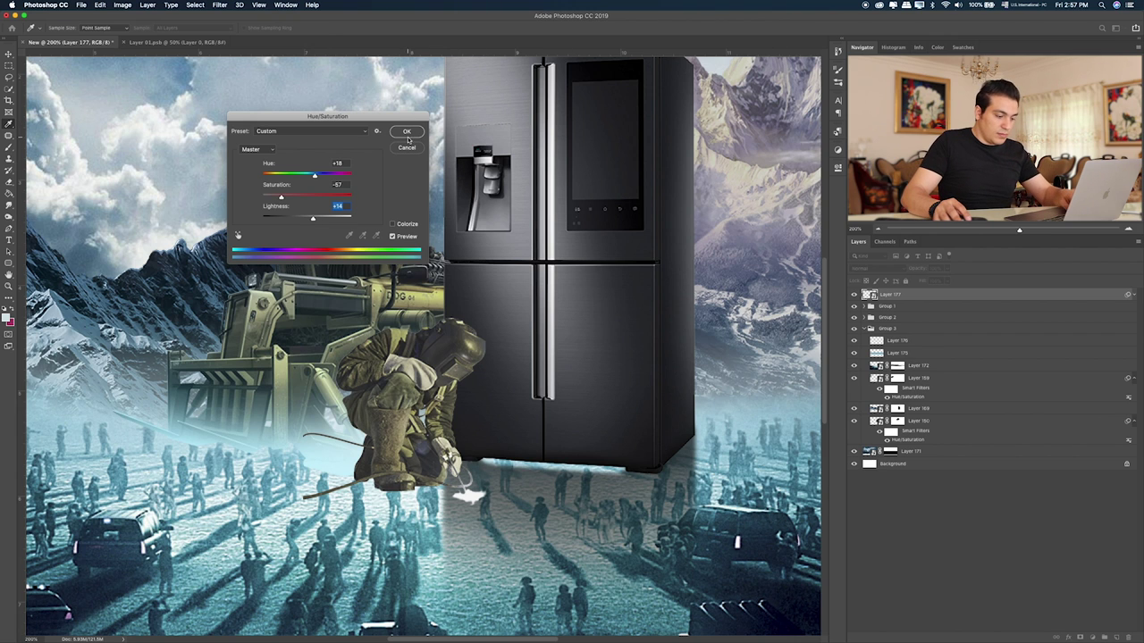
{"action": "left_click", "coordinate": [407, 134]}
{"action": "key", "text": "ctrl+g"}
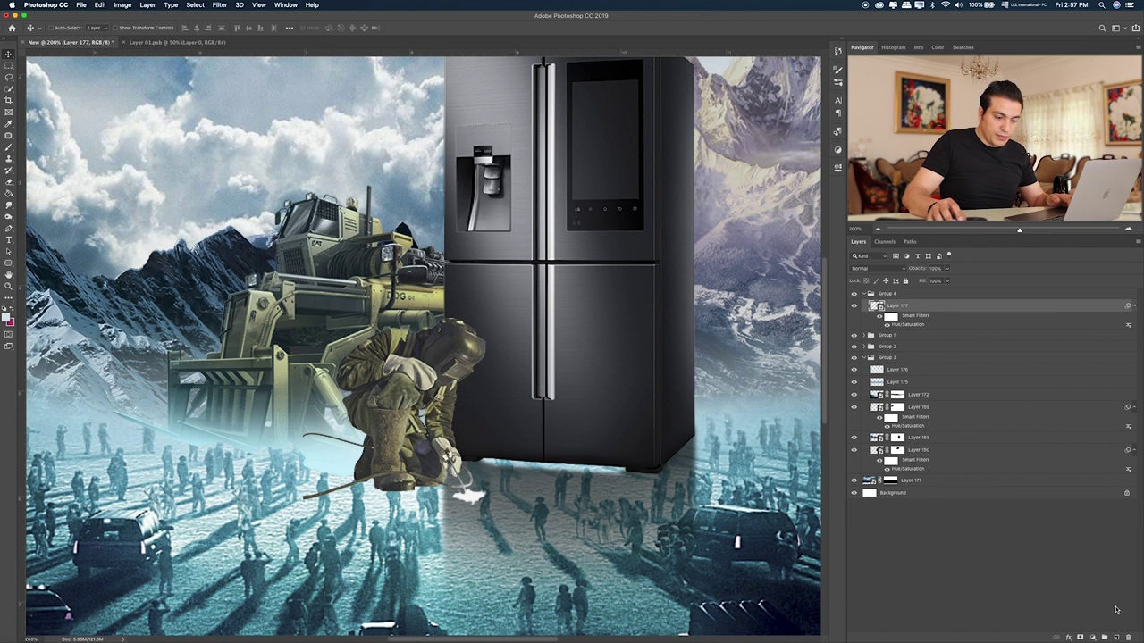
- Add a layer clipped to the welder and paint white over his legs and feet
{"action": "left_click", "coordinate": [1117, 636]}
{"action": "left_click", "coordinate": [923, 310], "text": "alt"}
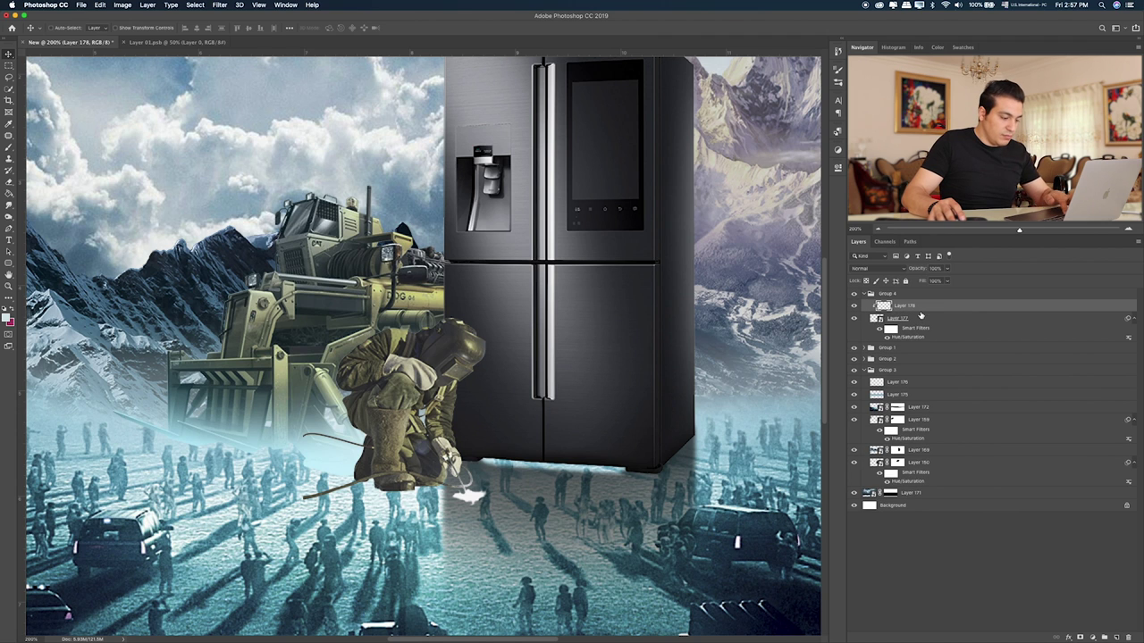
{"action": "key", "text": "b"}
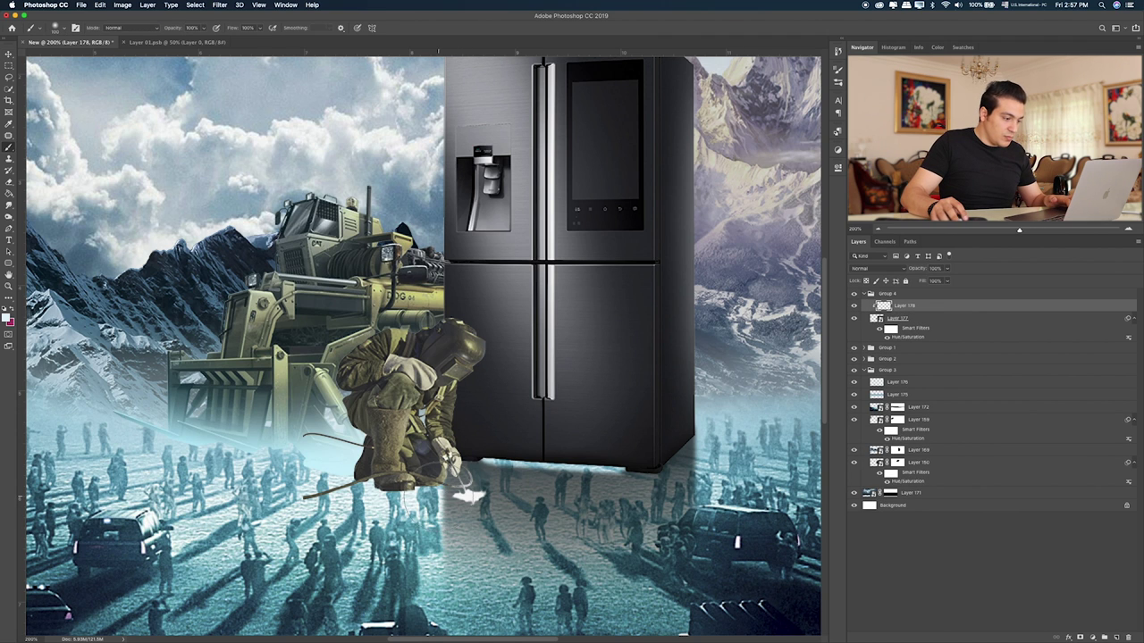
{"action": "left_click_drag", "start_coordinate": [377, 490], "coordinate": [332, 457]}
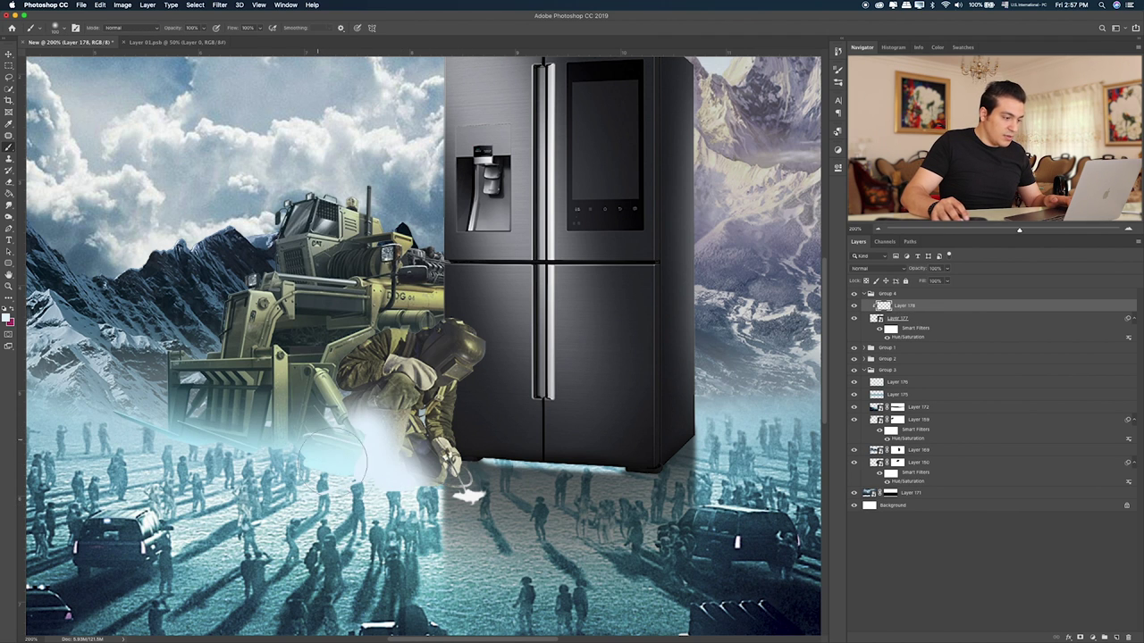
{"action": "left_click_drag", "start_coordinate": [452, 429], "coordinate": [393, 464]}
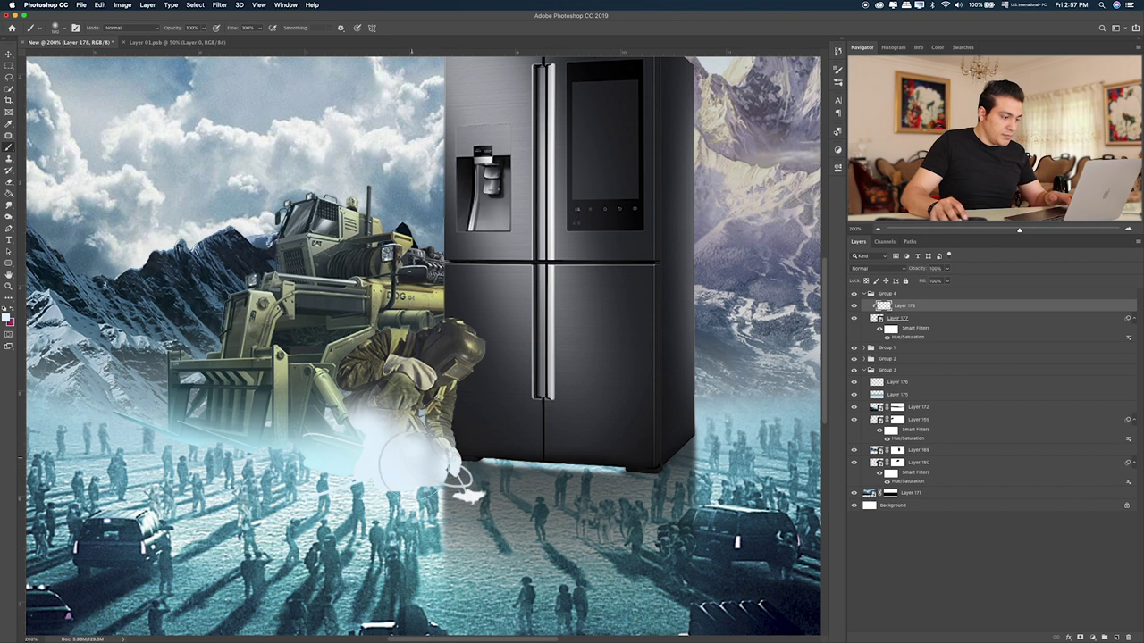
- Cycle the white tint layer's blend modes until it is set to Color
{"action": "key", "text": "v"}
{"action": "key", "text": "shift+equal"}
{"action": "key", "text": "shift+equal"}
{"action": "key", "text": "shift+equal"}
{"action": "key", "text": "shift+equal"}
{"action": "key", "text": "shift+equal"}
{"action": "key", "text": "shift+equal"}
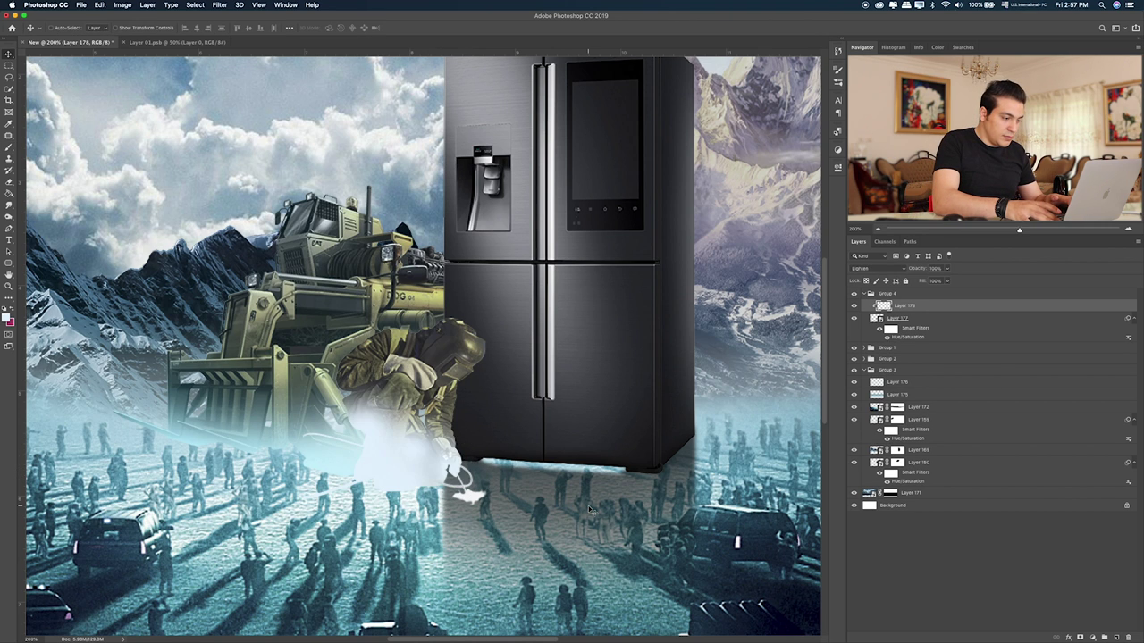
{"action": "key", "text": "shift+equal"}
{"action": "key", "text": "shift+equal"}
{"action": "key", "text": "shift+equal"}
{"action": "key", "text": "shift+equal"}
{"action": "key", "text": "shift+equal"}
{"action": "key", "text": "shift+equal"}
{"action": "key", "text": "shift+equal"}
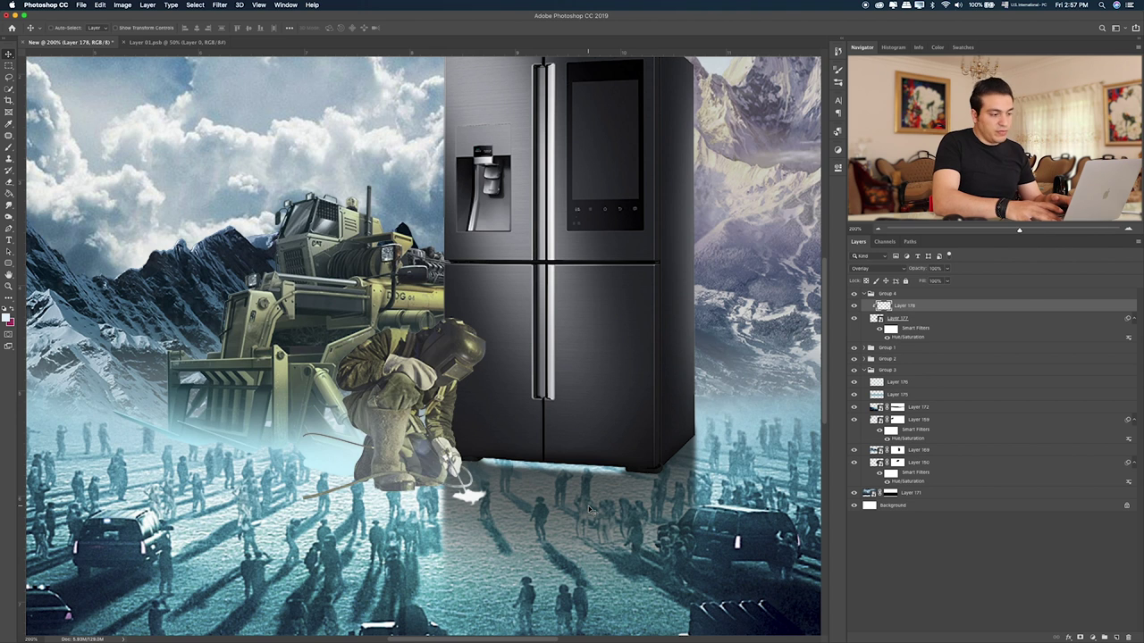
{"action": "key", "text": "shift+equal"}
{"action": "key", "text": "shift+equal"}
{"action": "key", "text": "shift+equal"}
{"action": "key", "text": "shift+equal"}
{"action": "key", "text": "shift+equal"}
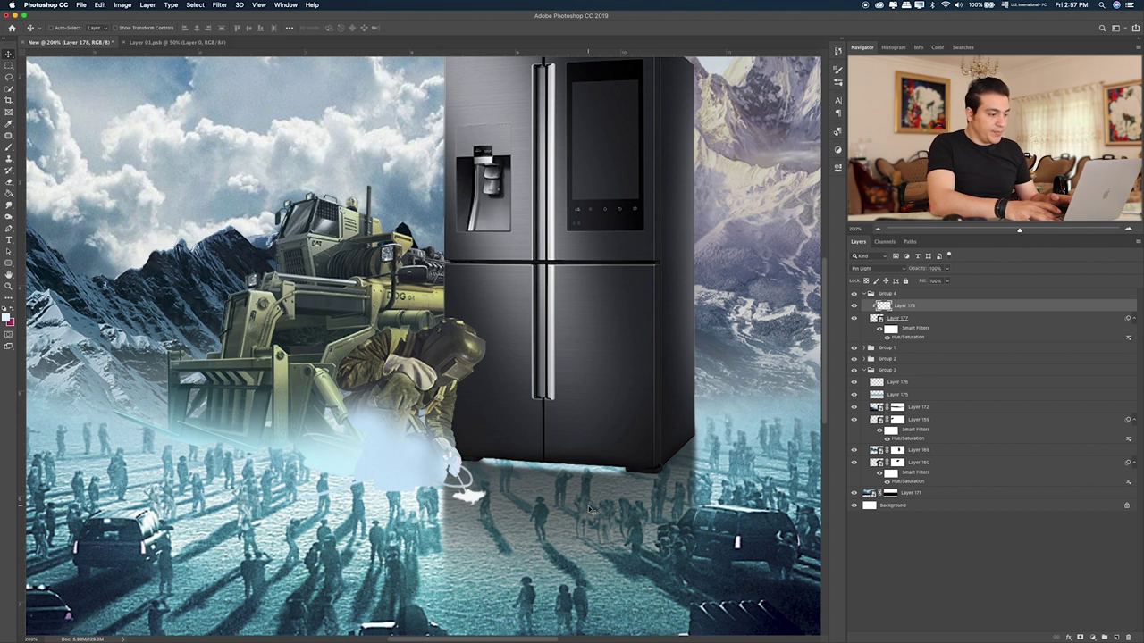
{"action": "key", "text": "shift+equal"}
{"action": "key", "text": "shift+equal"}
{"action": "key", "text": "shift+equal"}
{"action": "key", "text": "shift+equal"}
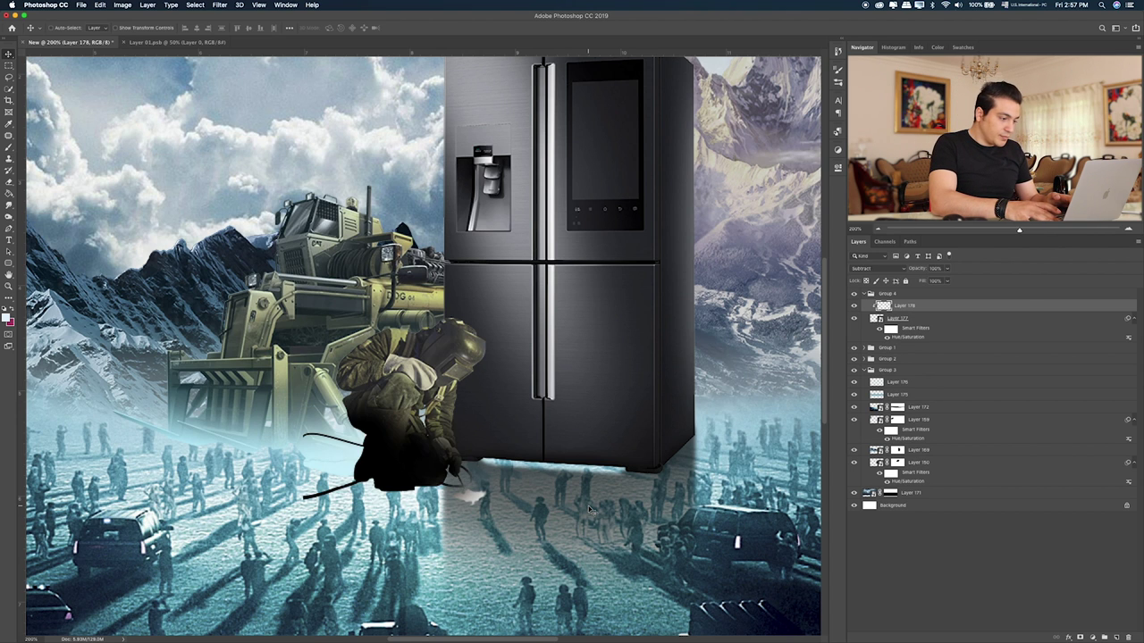
{"action": "key", "text": "shift+minus"}
{"action": "key", "text": "shift+equal"}
{"action": "key", "text": "shift+equal"}
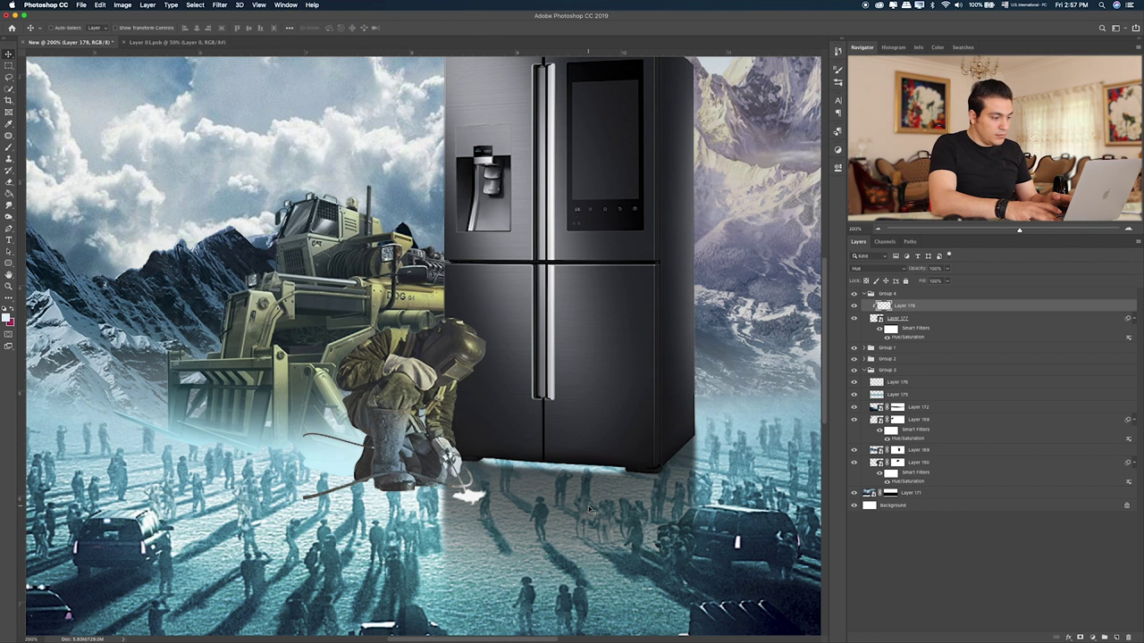
{"action": "key", "text": "shift+equal"}
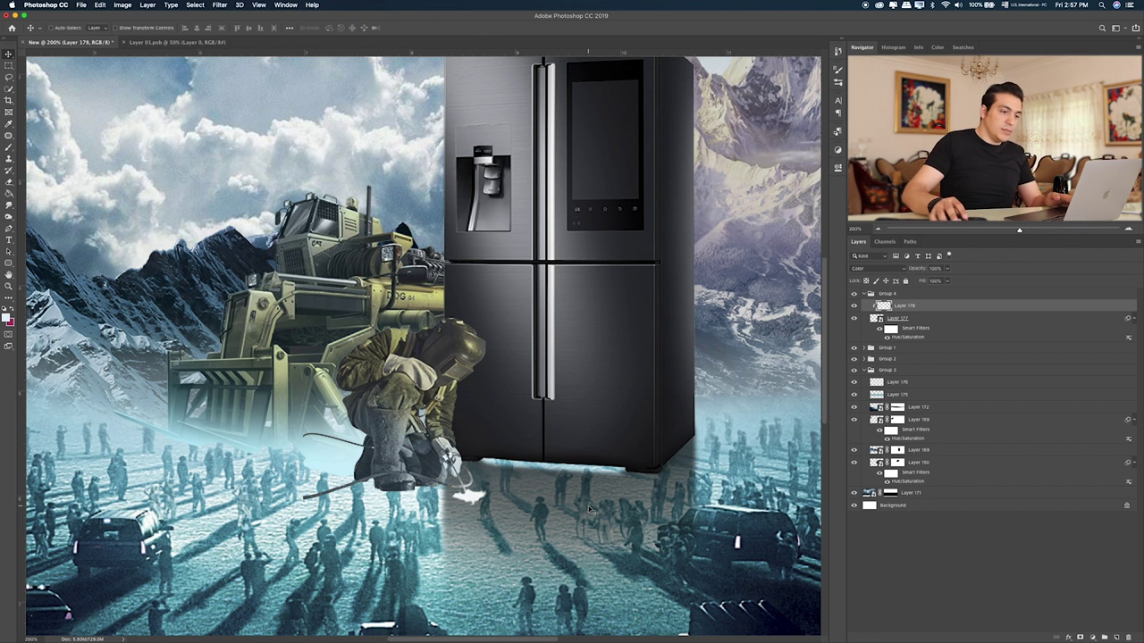
- Lower the brush opacity and add another clipped layer, Layer 179, above the welder
{"action": "left_click", "coordinate": [930, 319]}
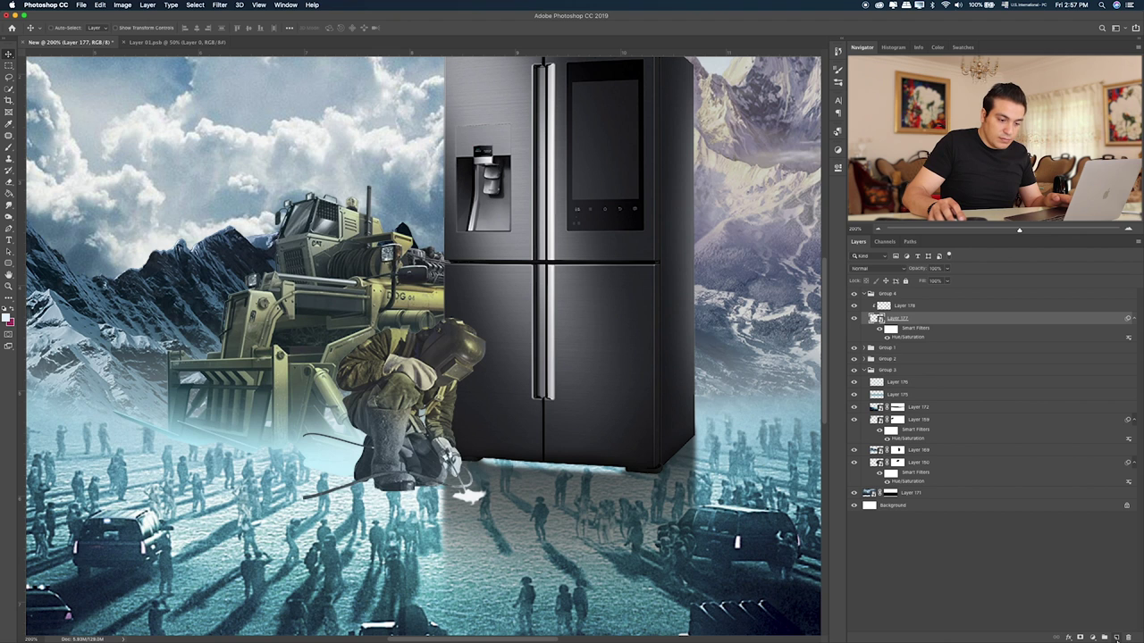
{"action": "key", "text": "b"}
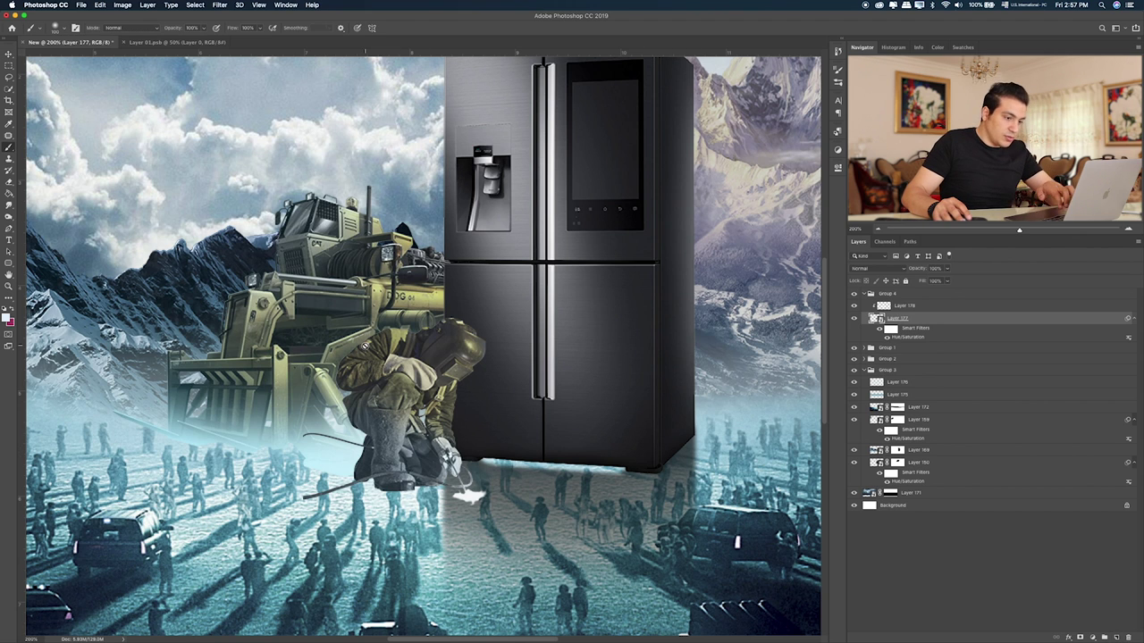
{"action": "left_click", "coordinate": [930, 307]}
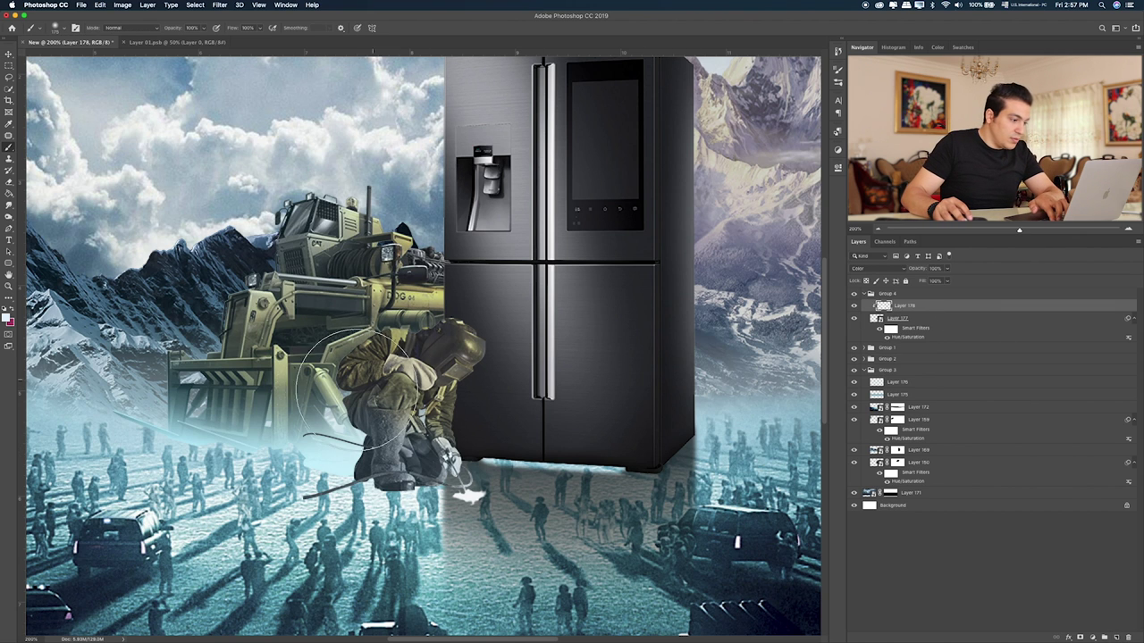
{"action": "left_click", "coordinate": [205, 30]}
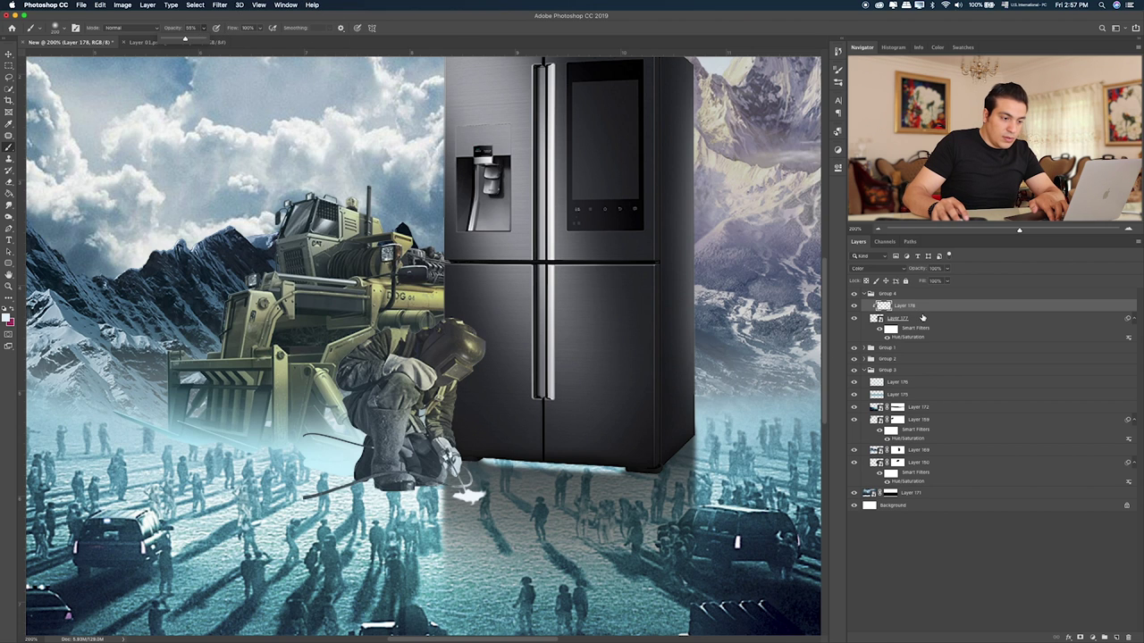
{"action": "left_click", "coordinate": [922, 319]}
{"action": "left_click", "coordinate": [1108, 637]}
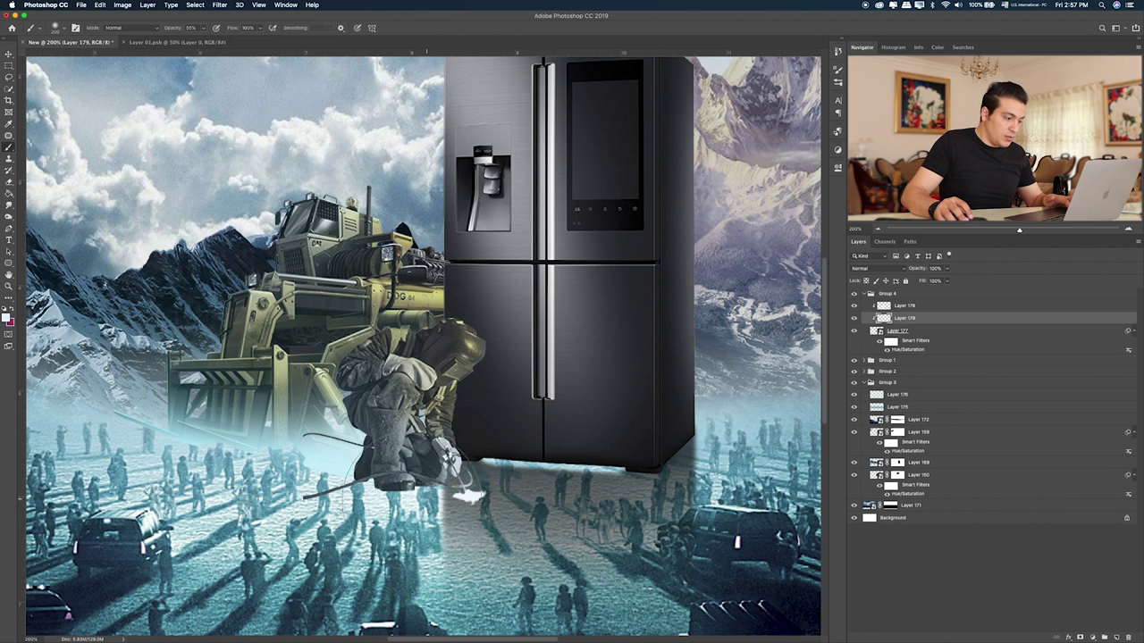
- Brush light-blue haze over the welder's feet and lower legs on Layer 179
{"action": "mouse_move", "coordinate": [357, 446]}
{"action": "left_mouse_down"}
{"action": "mouse_move", "coordinate": [420, 455]}
{"action": "mouse_move", "coordinate": [411, 465]}
{"action": "left_mouse_up"}
{"action": "mouse_move", "coordinate": [318, 458]}
{"action": "left_mouse_down"}
{"action": "mouse_move", "coordinate": [411, 483]}
{"action": "mouse_move", "coordinate": [340, 474]}
{"action": "mouse_move", "coordinate": [353, 402]}
{"action": "mouse_move", "coordinate": [344, 473]}
{"action": "left_mouse_up"}
{"action": "left_click_drag", "start_coordinate": [353, 402], "coordinate": [371, 478]}
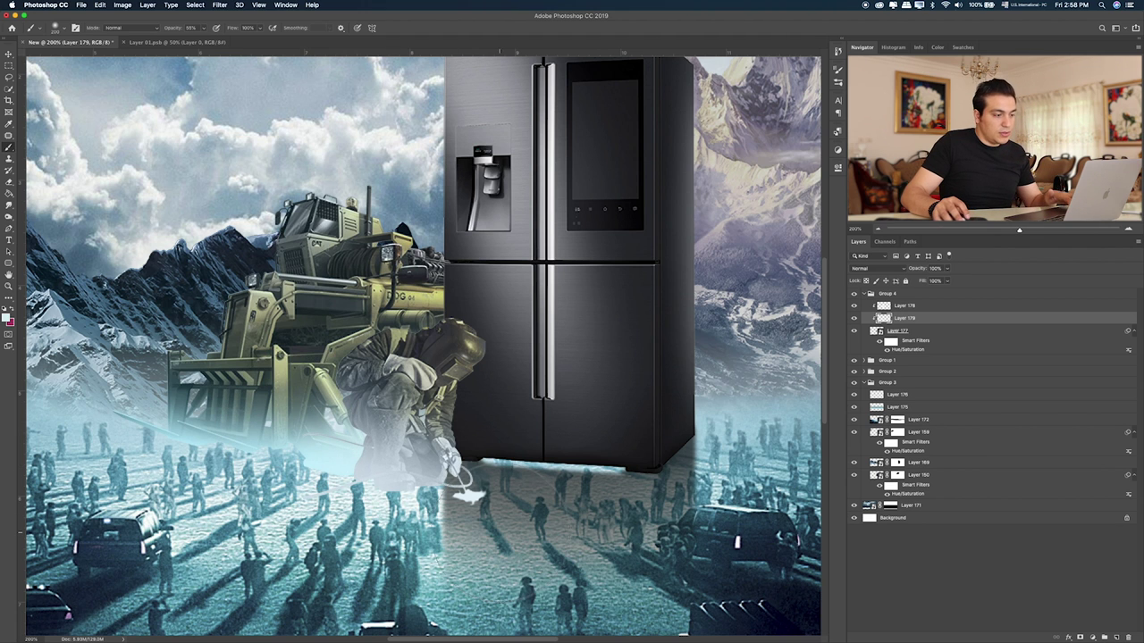
{"action": "left_click_drag", "start_coordinate": [612, 409], "coordinate": [655, 413]}
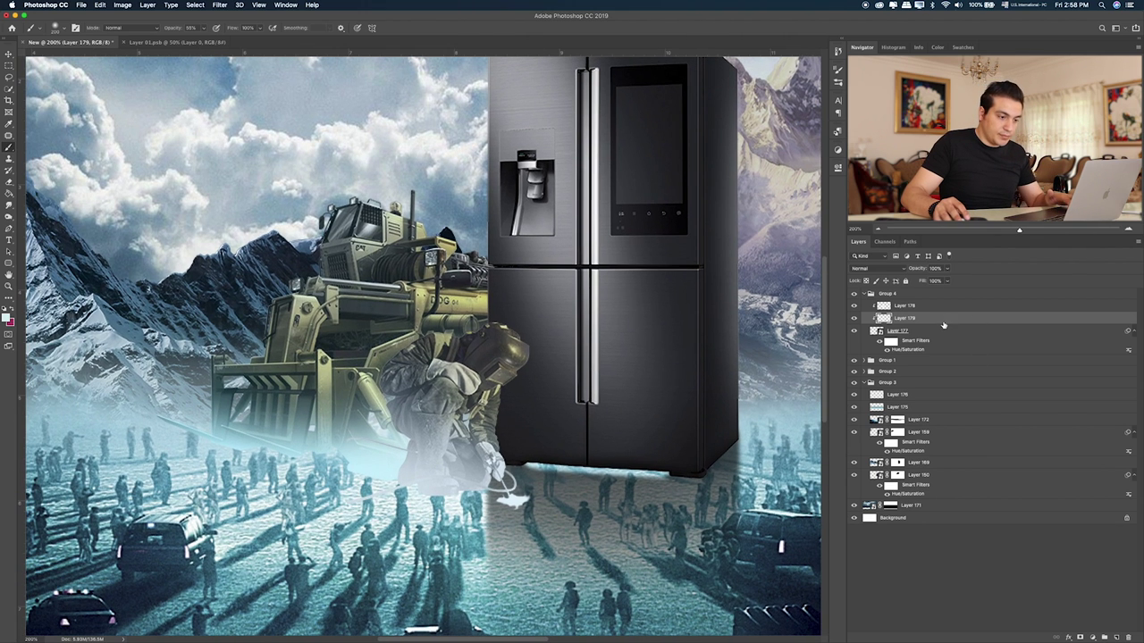
- Move Group 4 with the welder slightly up and to the right
{"action": "left_click", "coordinate": [891, 297]}
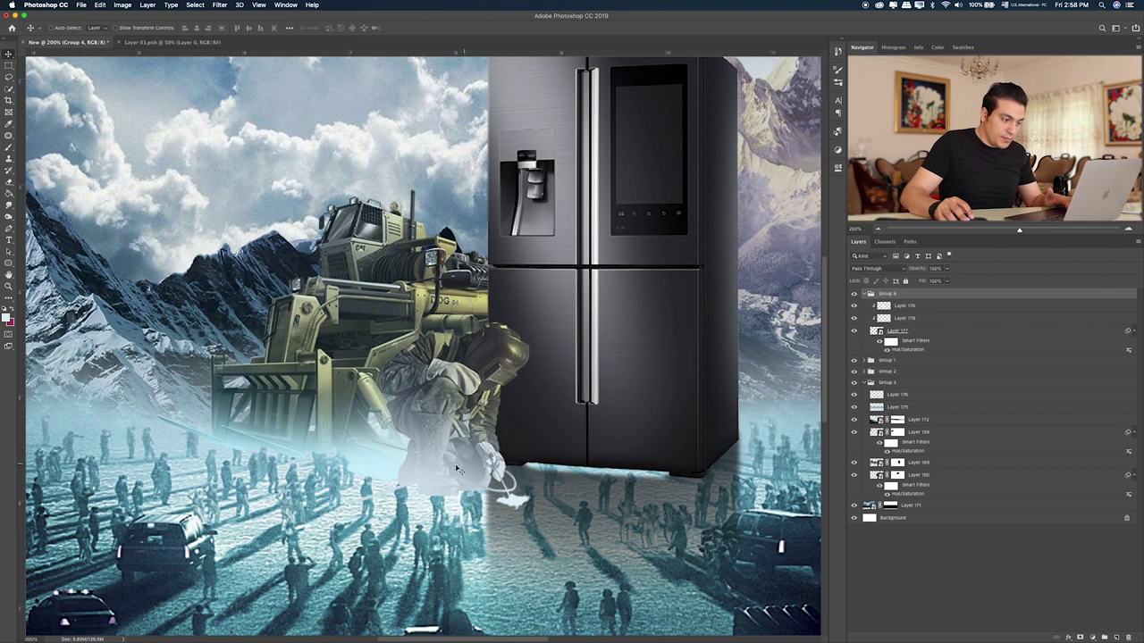
{"action": "key", "text": "v"}
{"action": "left_click_drag", "start_coordinate": [457, 470], "coordinate": [467, 463]}
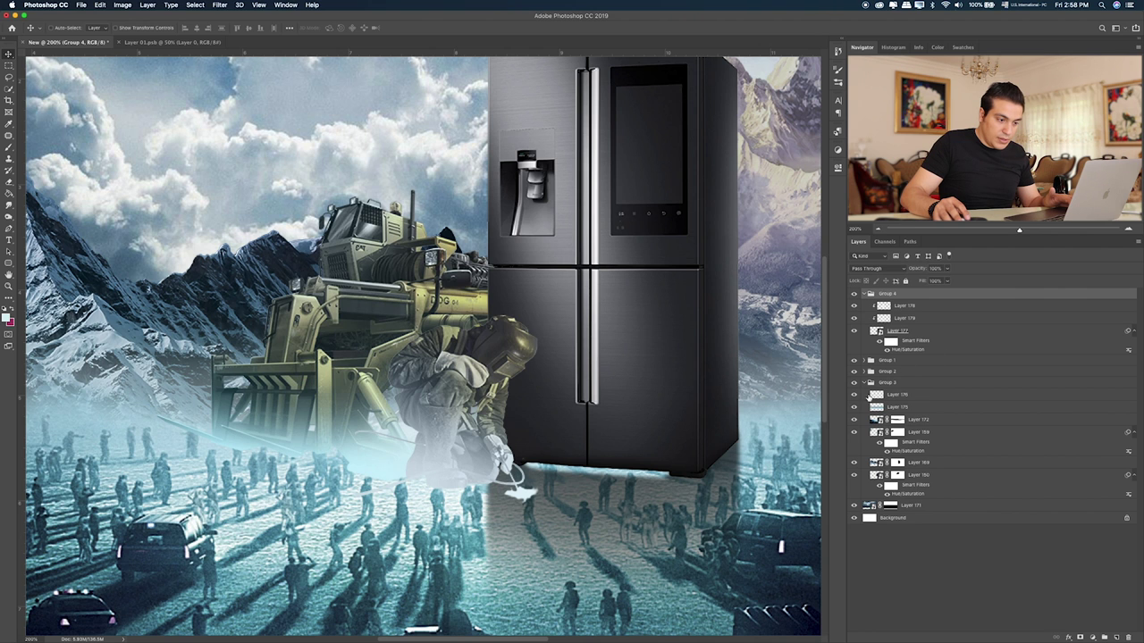
- Check the crowd ground layer's visibility and copy Layer 172 to the top of the stack
{"action": "left_click", "coordinate": [854, 372]}
{"action": "left_click", "coordinate": [854, 372]}
{"action": "left_click", "coordinate": [853, 383]}
{"action": "left_click", "coordinate": [853, 419]}
{"action": "mouse_move", "coordinate": [912, 420]}
{"action": "left_mouse_down"}
{"action": "mouse_move", "coordinate": [955, 288]}
{"action": "mouse_move", "coordinate": [946, 290]}
{"action": "left_mouse_up"}
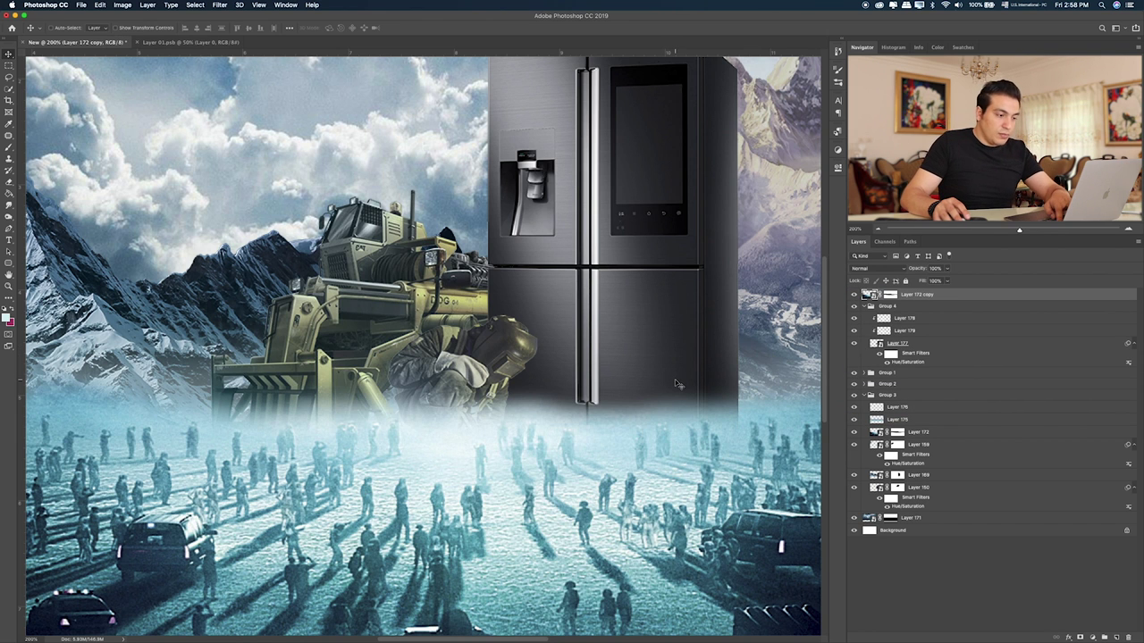
- Zoom in on the ground below the welder and target the Layer 172 copy mask
{"action": "key", "text": "ctrl+plus"}
{"action": "left_click_drag", "start_coordinate": [540, 460], "coordinate": [549, 365]}
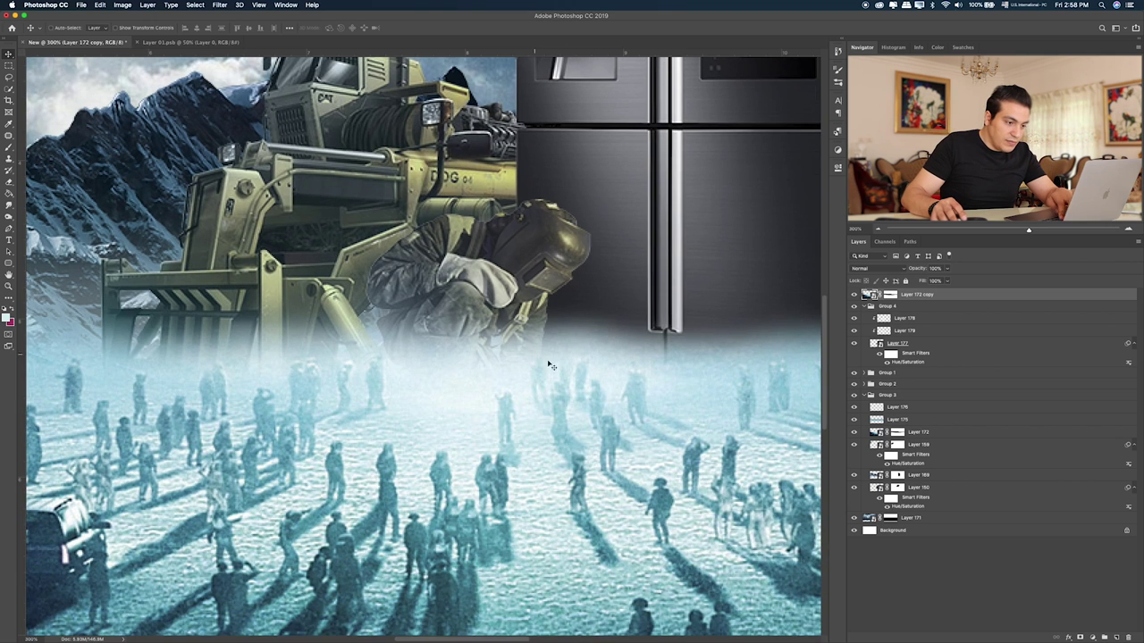
{"action": "left_click", "coordinate": [890, 296]}
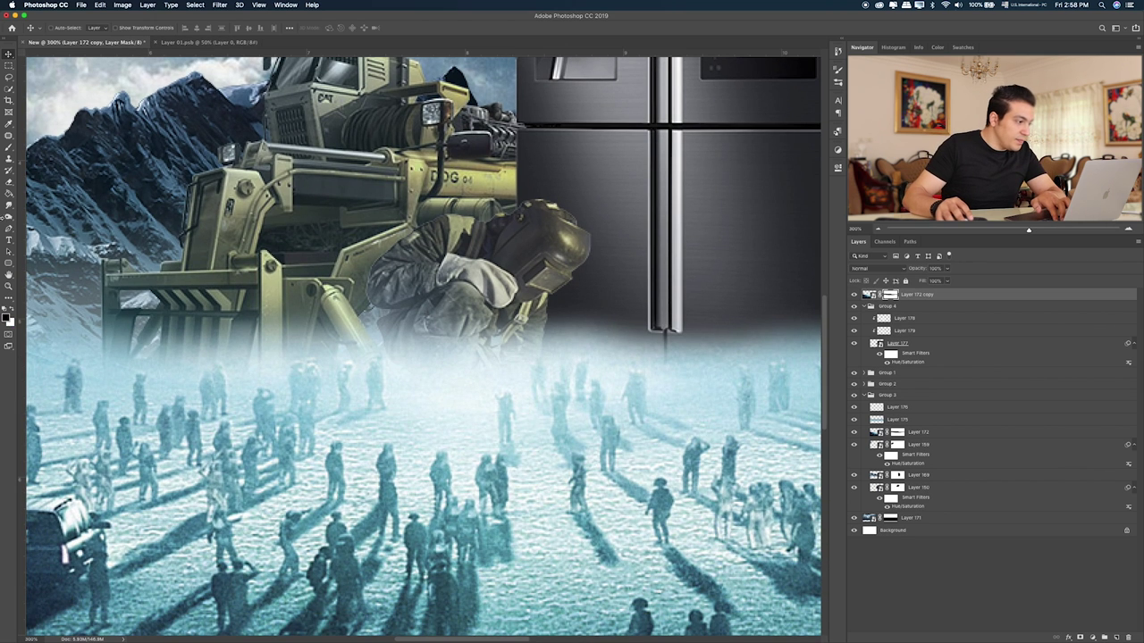
{"action": "left_click", "coordinate": [12, 90]}
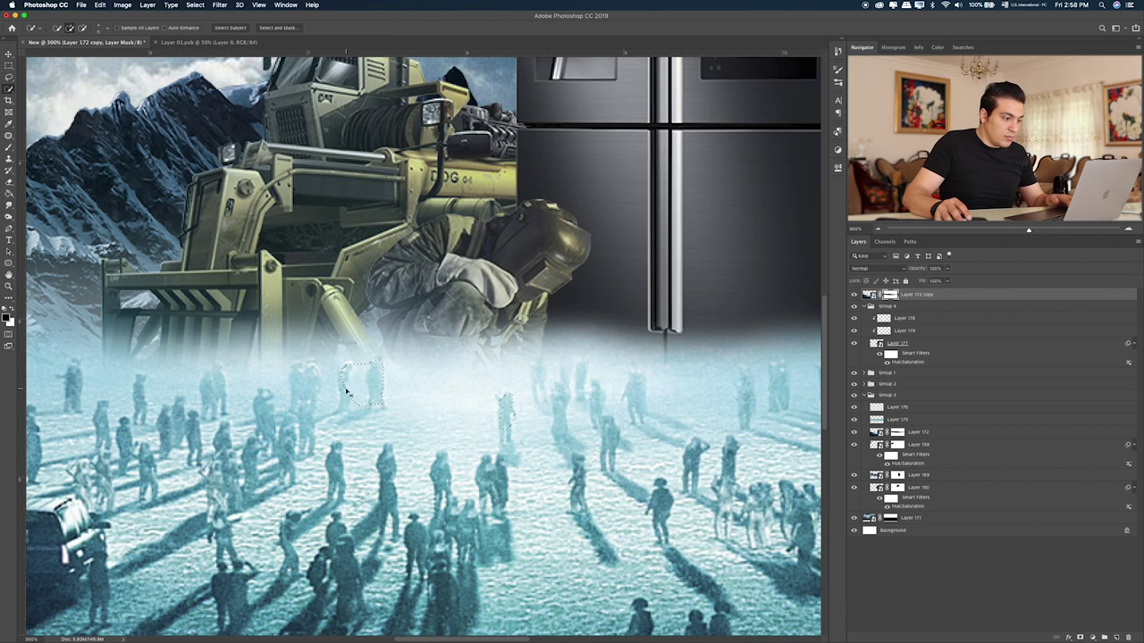
{"action": "key", "text": "BackSpace"}
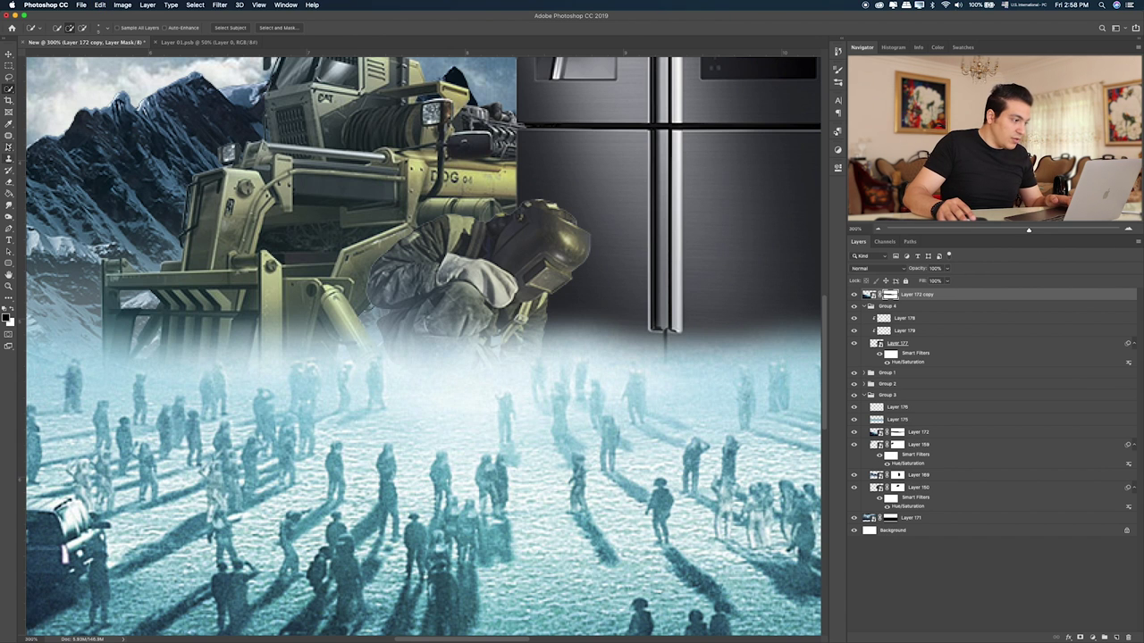
- Paint black on the mask at full opacity to reveal the welder's legs and loader's lower parts
{"action": "key", "text": "b"}
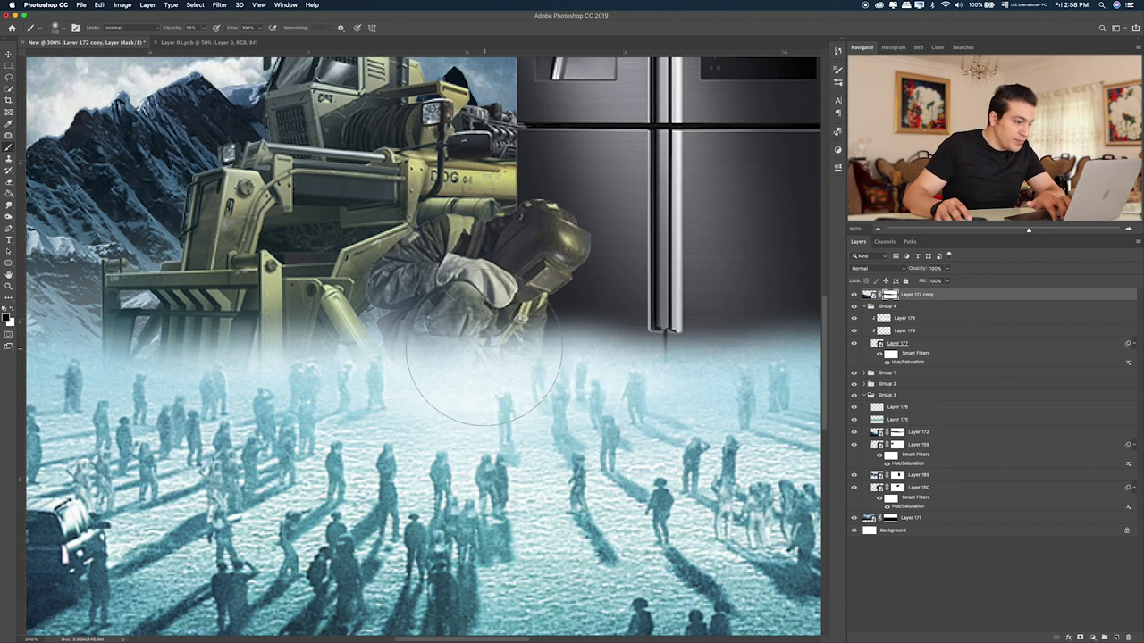
{"action": "key", "text": "bracketleft"}
{"action": "key", "text": "bracketleft"}
{"action": "key", "text": "bracketleft"}
{"action": "key", "text": "bracketleft"}
{"action": "mouse_move", "coordinate": [411, 335]}
{"action": "left_mouse_down"}
{"action": "mouse_move", "coordinate": [521, 335]}
{"action": "mouse_move", "coordinate": [519, 378]}
{"action": "mouse_move", "coordinate": [543, 342]}
{"action": "mouse_move", "coordinate": [572, 331]}
{"action": "mouse_move", "coordinate": [545, 313]}
{"action": "mouse_move", "coordinate": [593, 324]}
{"action": "mouse_move", "coordinate": [581, 340]}
{"action": "mouse_move", "coordinate": [475, 372]}
{"action": "mouse_move", "coordinate": [478, 411]}
{"action": "mouse_move", "coordinate": [460, 429]}
{"action": "mouse_move", "coordinate": [451, 358]}
{"action": "mouse_move", "coordinate": [422, 403]}
{"action": "mouse_move", "coordinate": [440, 442]}
{"action": "left_mouse_up"}
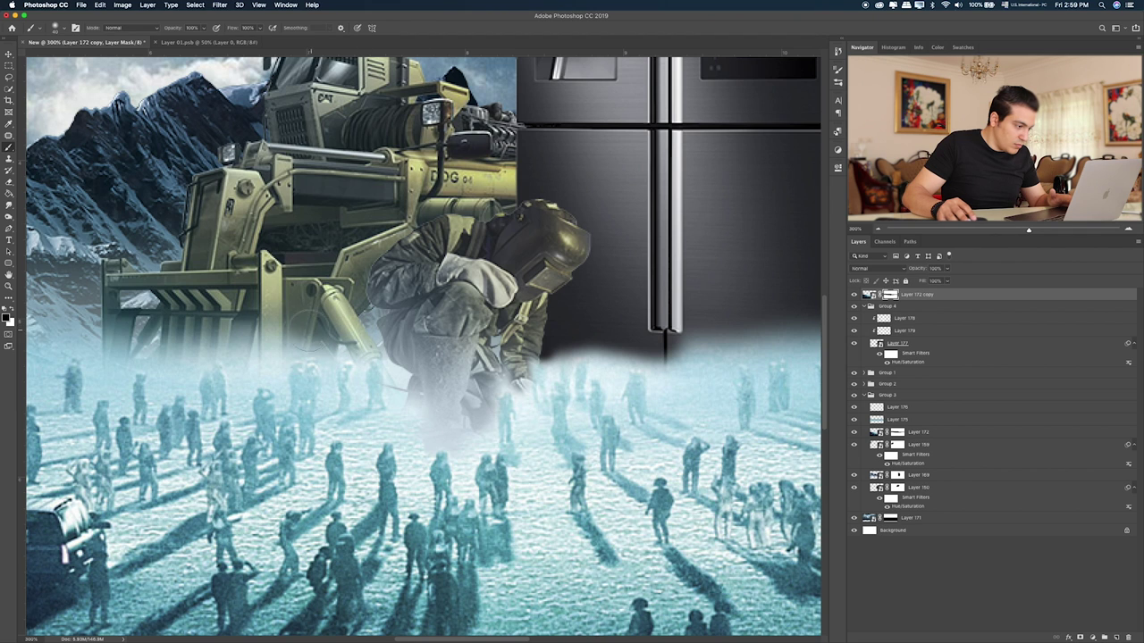
{"action": "left_click_drag", "start_coordinate": [304, 338], "coordinate": [105, 338]}
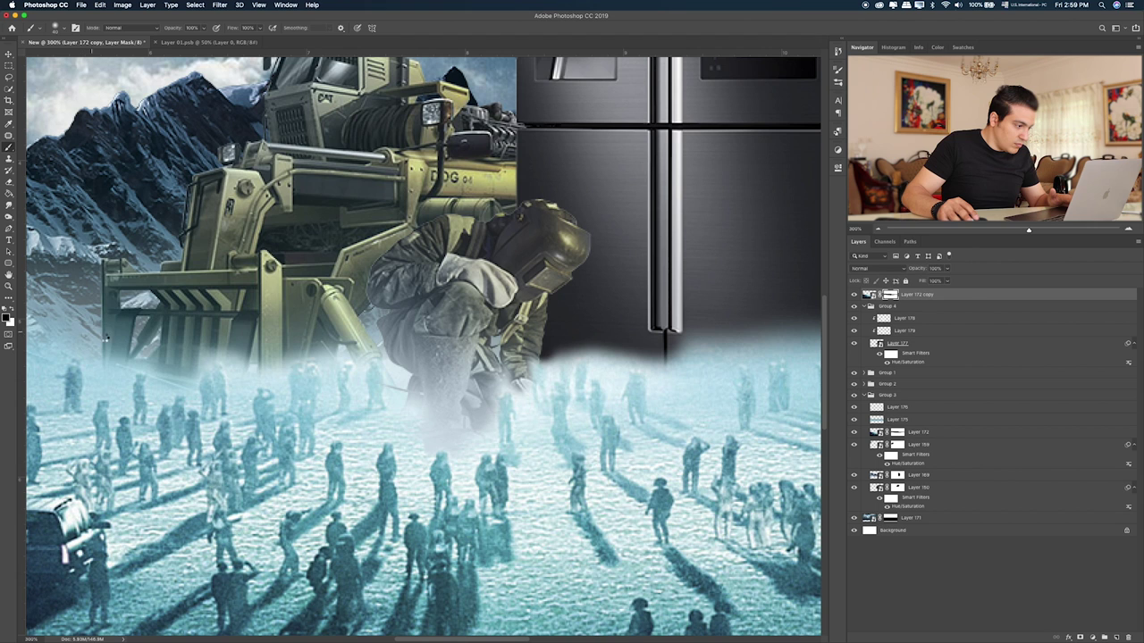
{"action": "mouse_move", "coordinate": [259, 336]}
{"action": "left_mouse_down"}
{"action": "mouse_move", "coordinate": [178, 332]}
{"action": "mouse_move", "coordinate": [236, 331]}
{"action": "mouse_move", "coordinate": [247, 389]}
{"action": "left_mouse_up"}
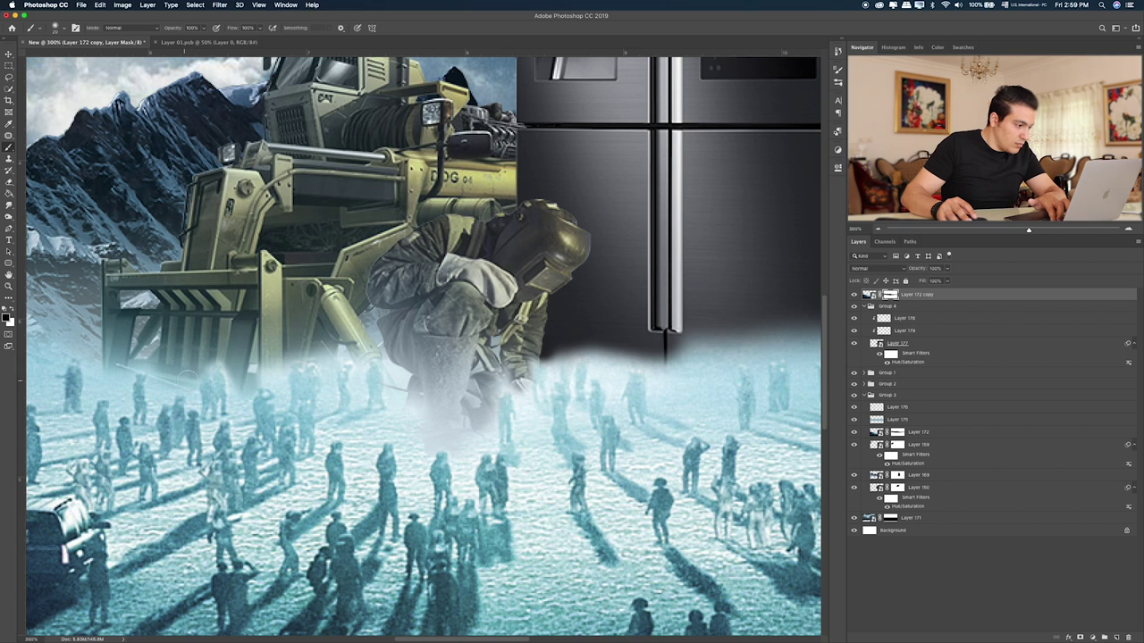
- At 30% brush opacity, soften the mist edge and extend the fridge's shadow into the fog
{"action": "key", "text": "3"}
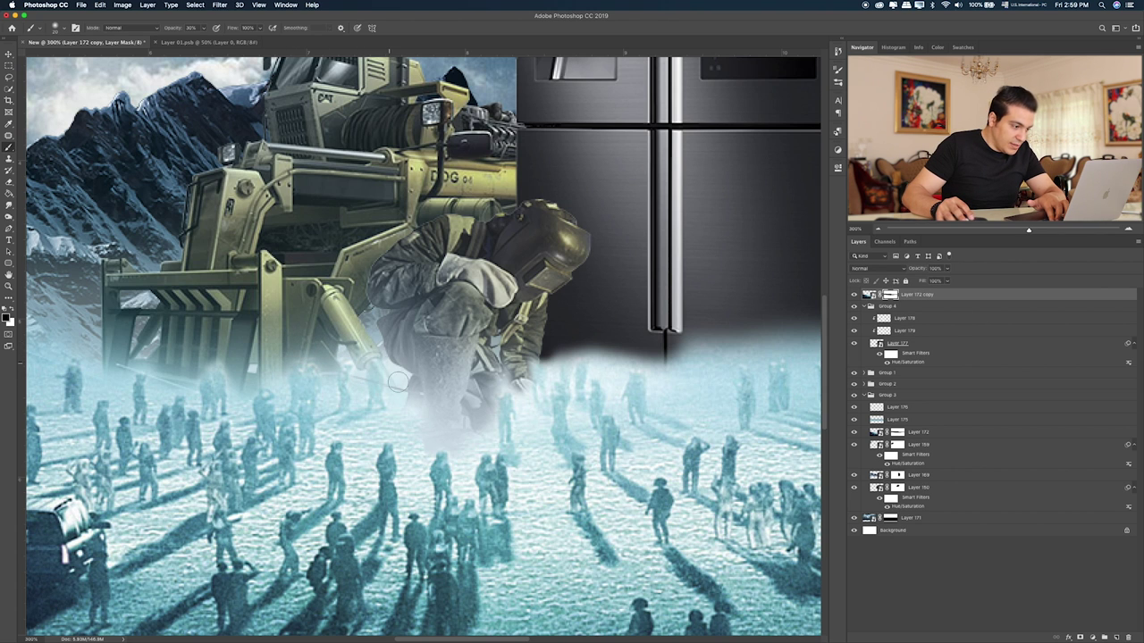
{"action": "mouse_move", "coordinate": [582, 361]}
{"action": "left_mouse_down"}
{"action": "mouse_move", "coordinate": [554, 367]}
{"action": "mouse_move", "coordinate": [598, 350]}
{"action": "mouse_move", "coordinate": [578, 355]}
{"action": "mouse_move", "coordinate": [598, 350]}
{"action": "mouse_move", "coordinate": [613, 376]}
{"action": "mouse_move", "coordinate": [595, 365]}
{"action": "left_mouse_up"}
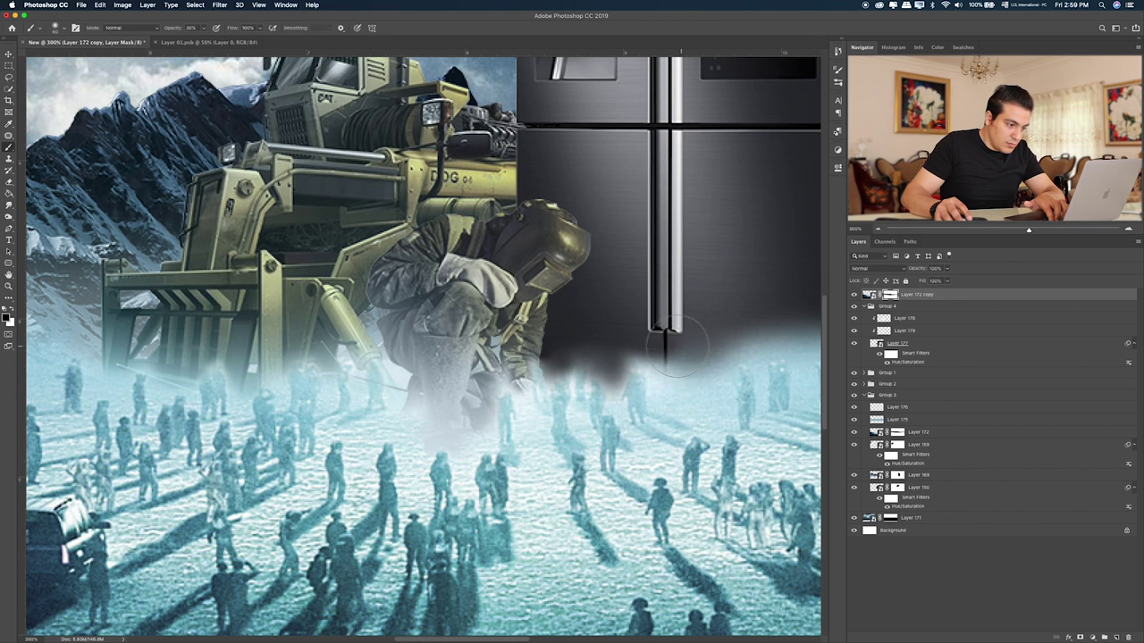
{"action": "mouse_move", "coordinate": [671, 388]}
{"action": "left_mouse_down"}
{"action": "mouse_move", "coordinate": [707, 401]}
{"action": "mouse_move", "coordinate": [714, 358]}
{"action": "mouse_move", "coordinate": [741, 339]}
{"action": "mouse_move", "coordinate": [535, 336]}
{"action": "mouse_move", "coordinate": [589, 357]}
{"action": "mouse_move", "coordinate": [653, 357]}
{"action": "mouse_move", "coordinate": [581, 331]}
{"action": "mouse_move", "coordinate": [572, 349]}
{"action": "mouse_move", "coordinate": [594, 335]}
{"action": "left_mouse_up"}
- Paint Layer 172 copy's mask at 100%, then 30% opacity, to clear fog from the fridge's lower corners
{"action": "key", "text": "0"}
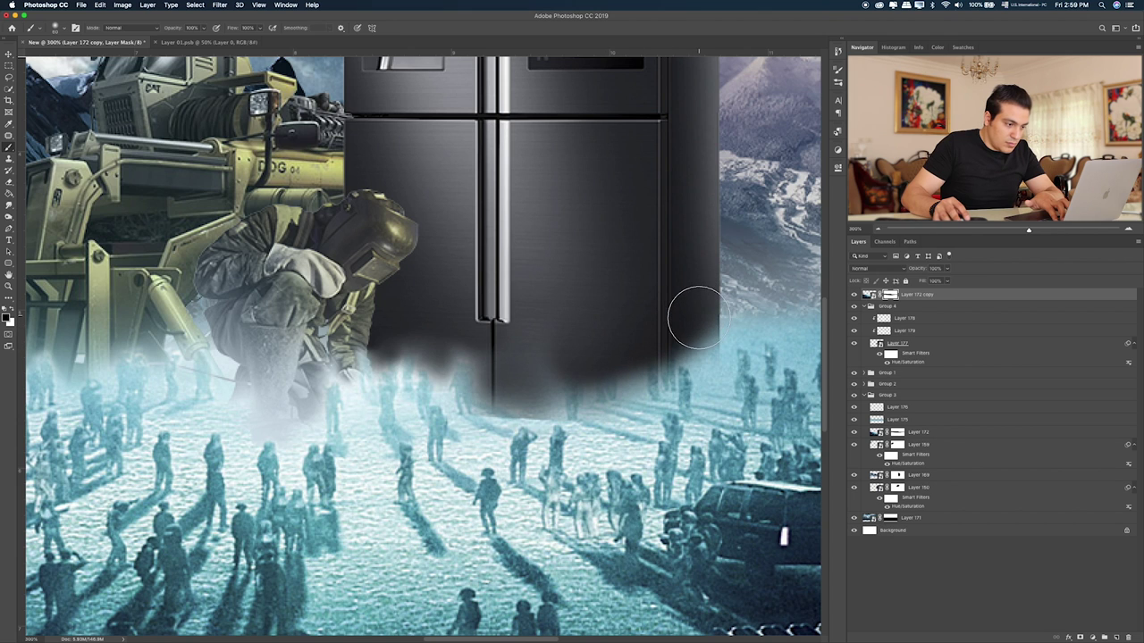
{"action": "mouse_move", "coordinate": [692, 319]}
{"action": "left_mouse_down"}
{"action": "mouse_move", "coordinate": [705, 365]}
{"action": "mouse_move", "coordinate": [658, 365]}
{"action": "mouse_move", "coordinate": [669, 383]}
{"action": "mouse_move", "coordinate": [659, 408]}
{"action": "mouse_move", "coordinate": [633, 399]}
{"action": "mouse_move", "coordinate": [641, 386]}
{"action": "mouse_move", "coordinate": [572, 392]}
{"action": "mouse_move", "coordinate": [604, 382]}
{"action": "mouse_move", "coordinate": [524, 357]}
{"action": "mouse_move", "coordinate": [510, 378]}
{"action": "mouse_move", "coordinate": [466, 319]}
{"action": "mouse_move", "coordinate": [469, 393]}
{"action": "mouse_move", "coordinate": [460, 384]}
{"action": "mouse_move", "coordinate": [623, 398]}
{"action": "mouse_move", "coordinate": [684, 358]}
{"action": "mouse_move", "coordinate": [697, 378]}
{"action": "mouse_move", "coordinate": [689, 396]}
{"action": "mouse_move", "coordinate": [704, 372]}
{"action": "mouse_move", "coordinate": [656, 416]}
{"action": "mouse_move", "coordinate": [671, 417]}
{"action": "left_mouse_up"}
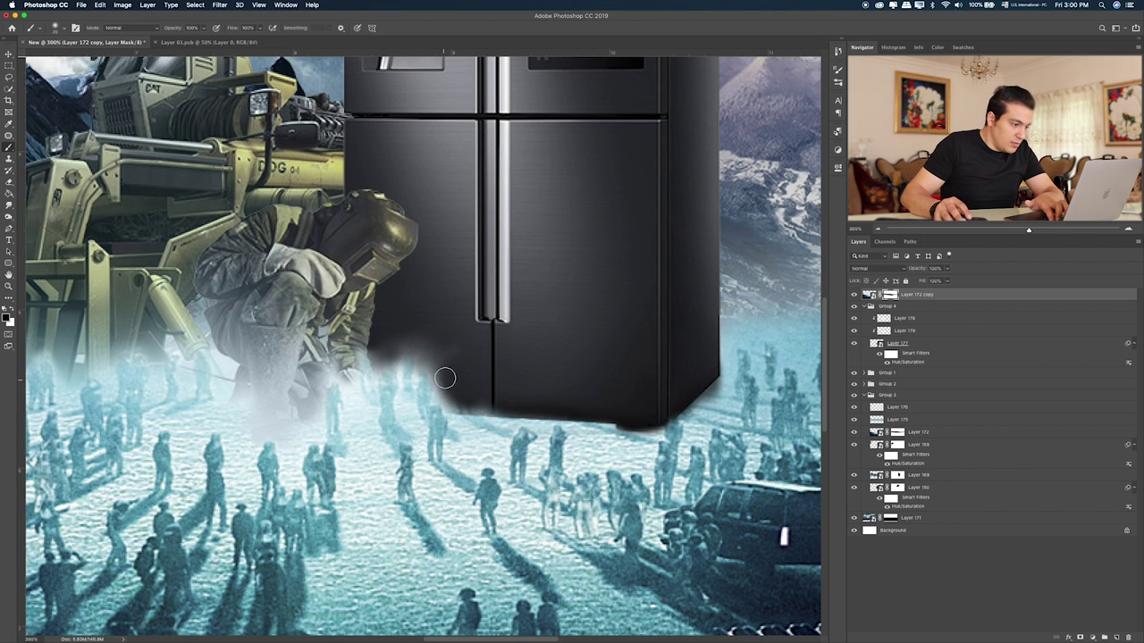
{"action": "key", "text": "bracketright"}
{"action": "left_click_drag", "start_coordinate": [447, 350], "coordinate": [408, 358]}
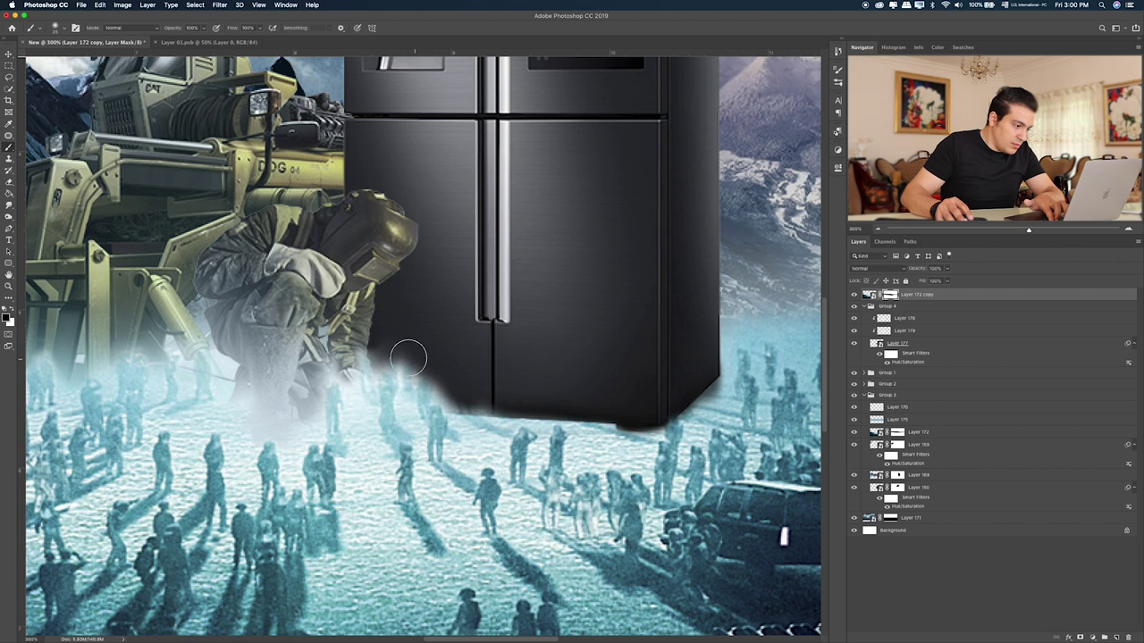
{"action": "key", "text": "bracketright"}
{"action": "mouse_move", "coordinate": [409, 358]}
{"action": "left_mouse_down"}
{"action": "mouse_move", "coordinate": [410, 370]}
{"action": "mouse_move", "coordinate": [395, 357]}
{"action": "mouse_move", "coordinate": [493, 398]}
{"action": "mouse_move", "coordinate": [670, 411]}
{"action": "left_mouse_up"}
{"action": "key", "text": "3"}
{"action": "mouse_move", "coordinate": [718, 375]}
{"action": "left_mouse_down"}
{"action": "mouse_move", "coordinate": [706, 422]}
{"action": "mouse_move", "coordinate": [648, 446]}
{"action": "left_mouse_up"}
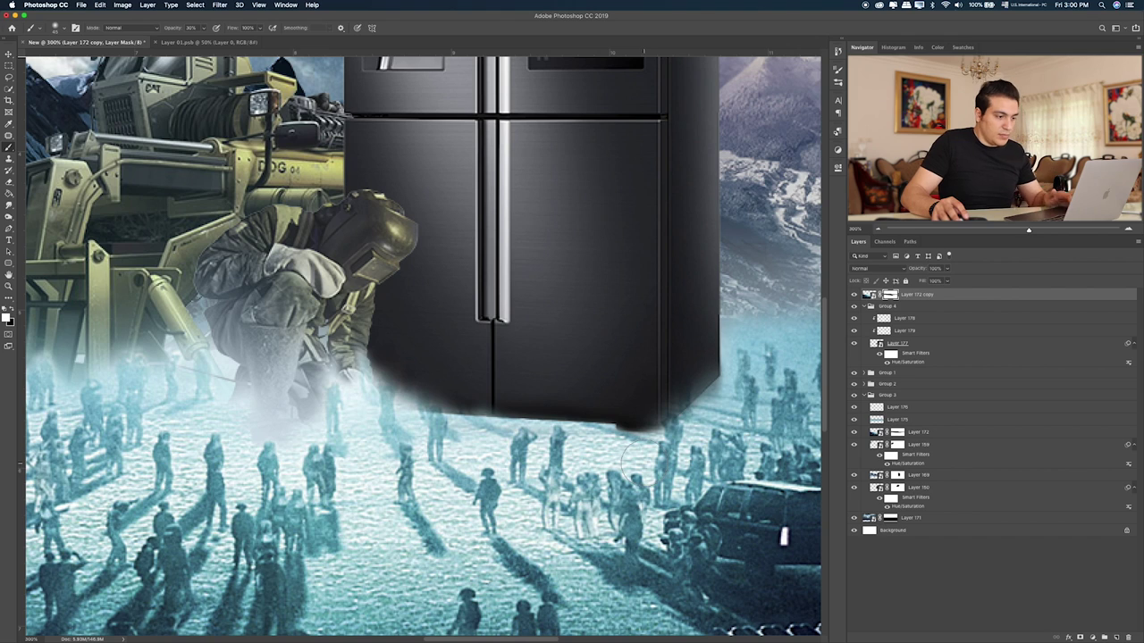
{"action": "key", "text": "ctrl+0"}
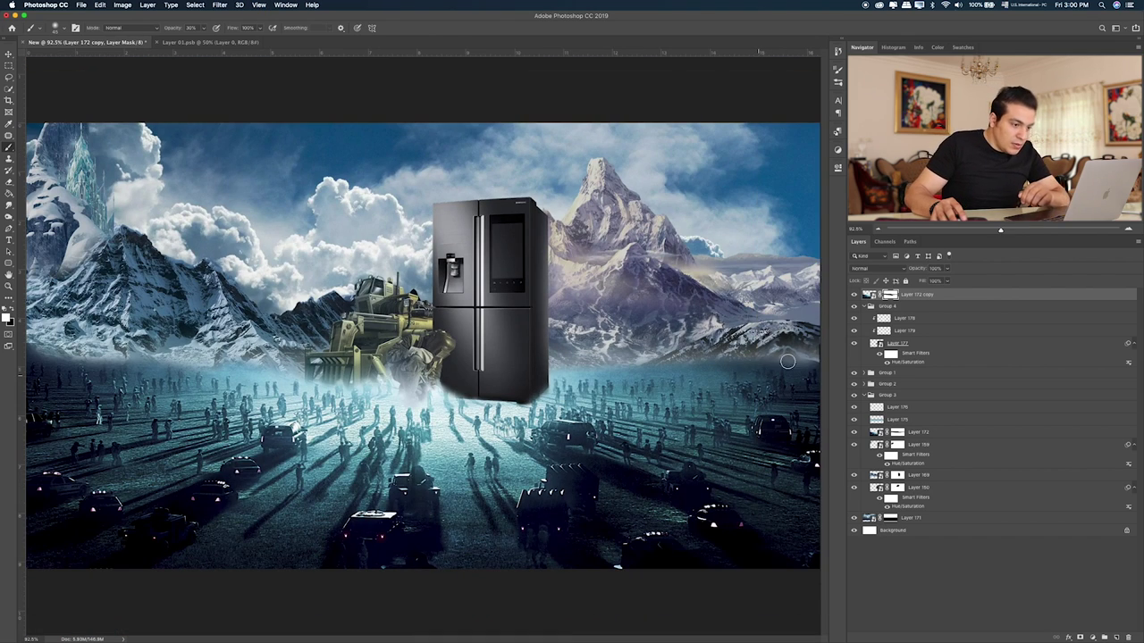
- Toggle the refrigerator group to compare, then expand Group 1 and select Layer 0
{"action": "left_click", "coordinate": [853, 373]}
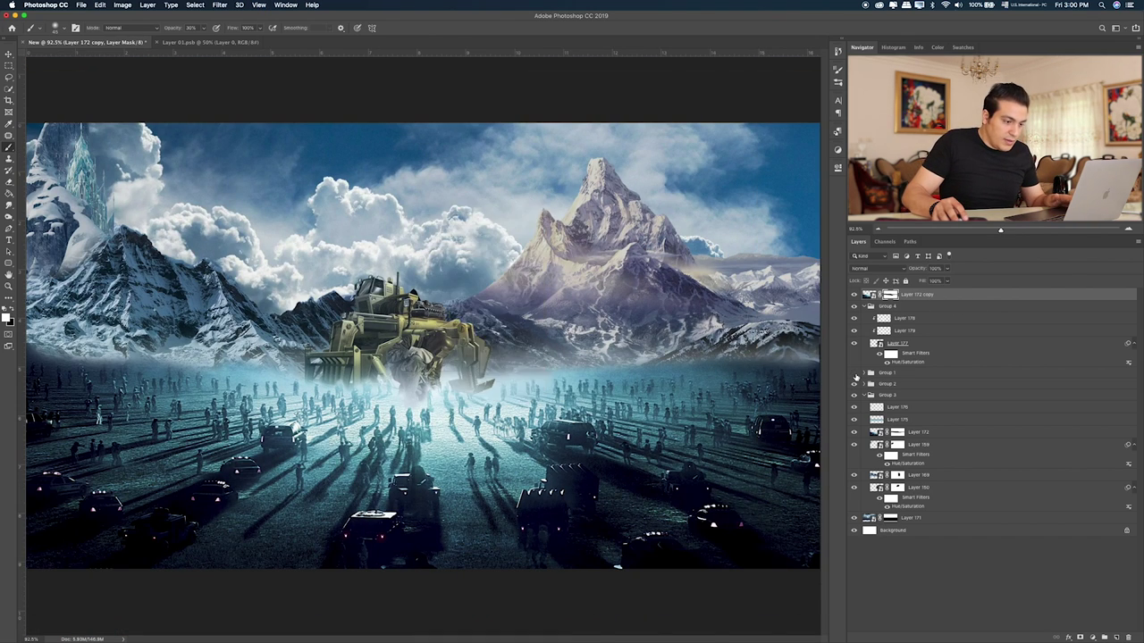
{"action": "left_click", "coordinate": [920, 374]}
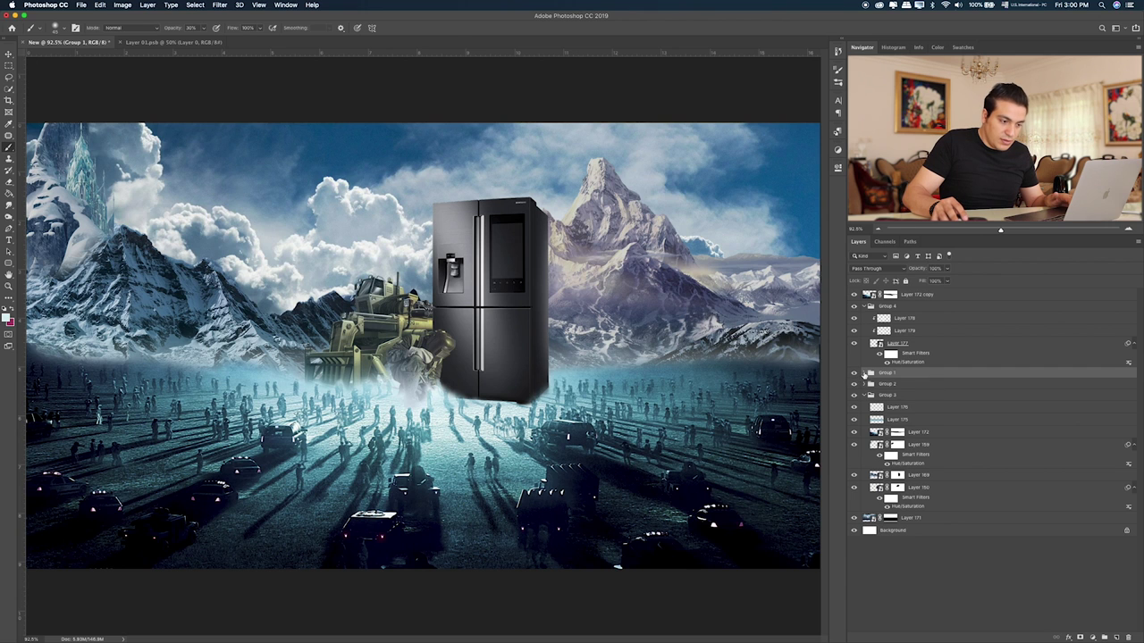
{"action": "left_click", "coordinate": [864, 373]}
{"action": "left_click", "coordinate": [923, 397]}
- Preview Hue +50 on the fridge, discard it, and add empty Layer 180 above Layer 0
{"action": "key", "text": "ctrl+u"}
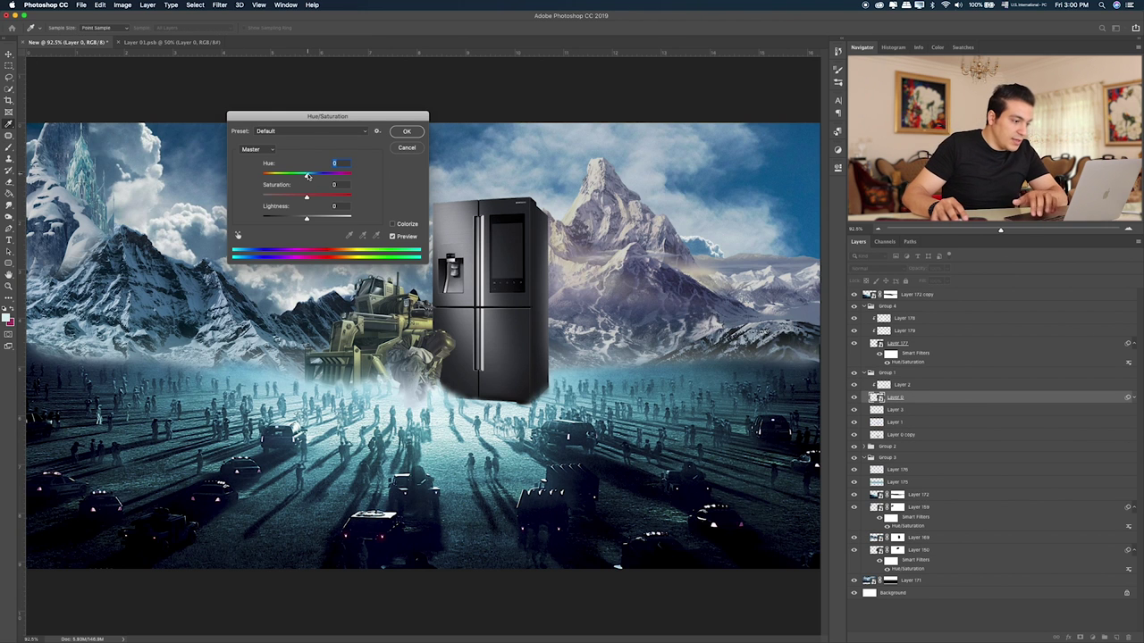
{"action": "left_click_drag", "start_coordinate": [308, 175], "coordinate": [328, 178]}
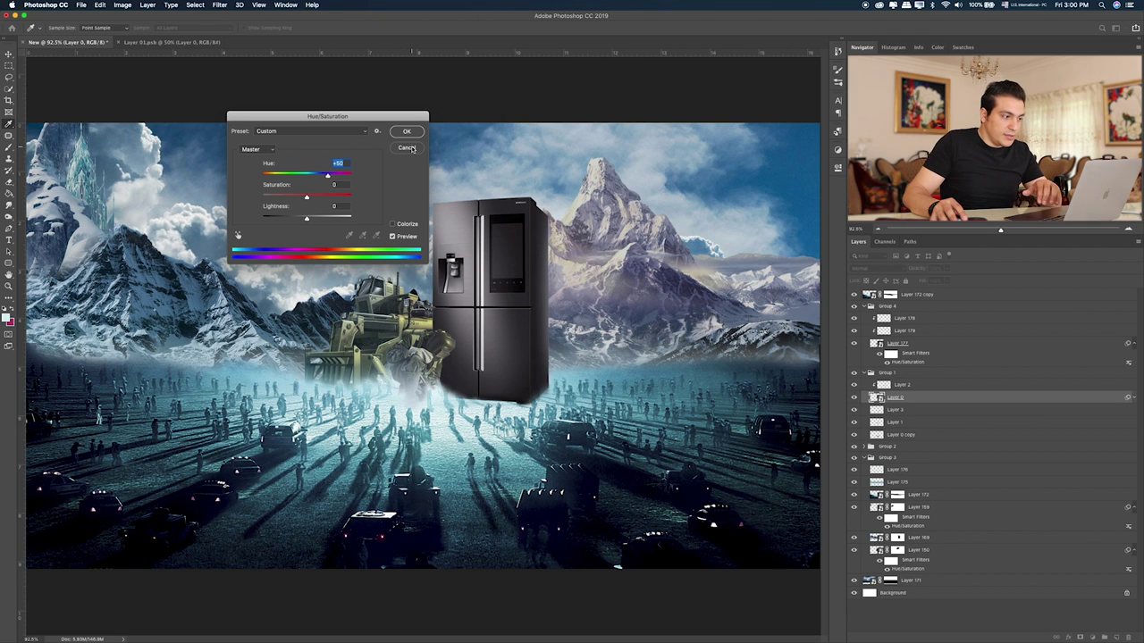
{"action": "key", "text": "Escape"}
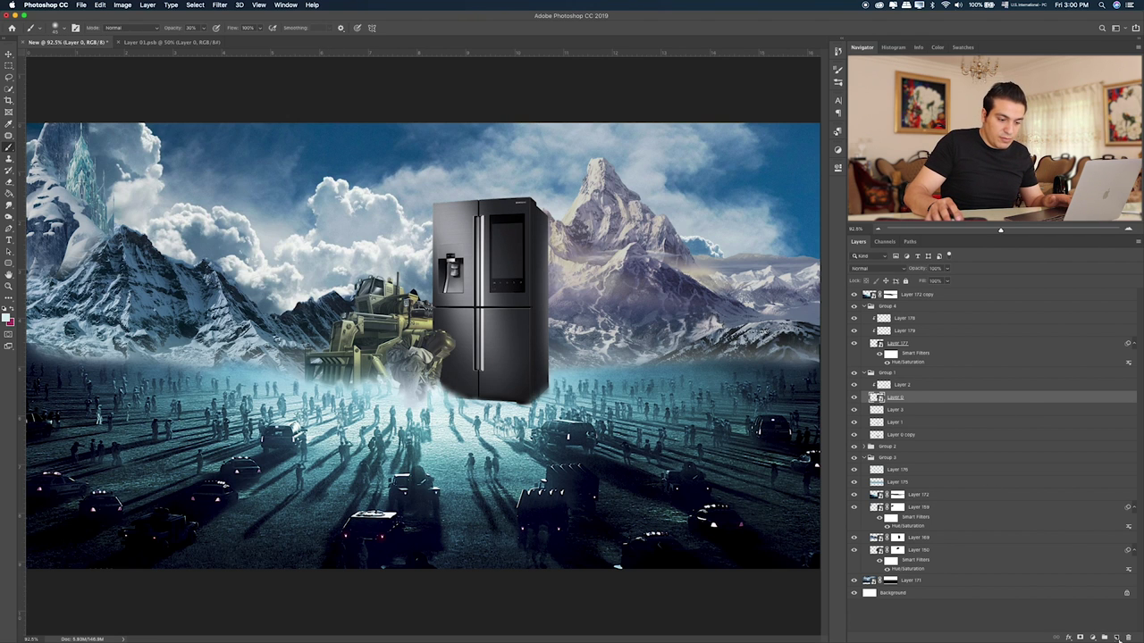
{"action": "left_click", "coordinate": [1116, 637]}
- Paint a faint white glow under the fridge on Layer 180 and move it above Layer 2
{"action": "left_click", "coordinate": [476, 409]}
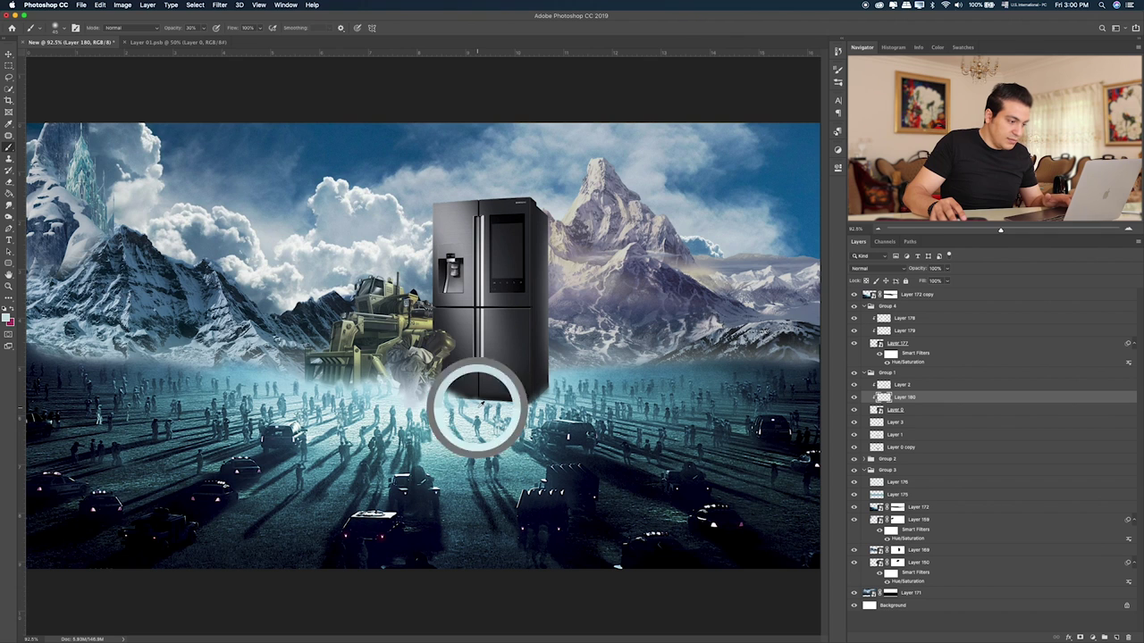
{"action": "left_click_drag", "start_coordinate": [519, 394], "coordinate": [447, 398]}
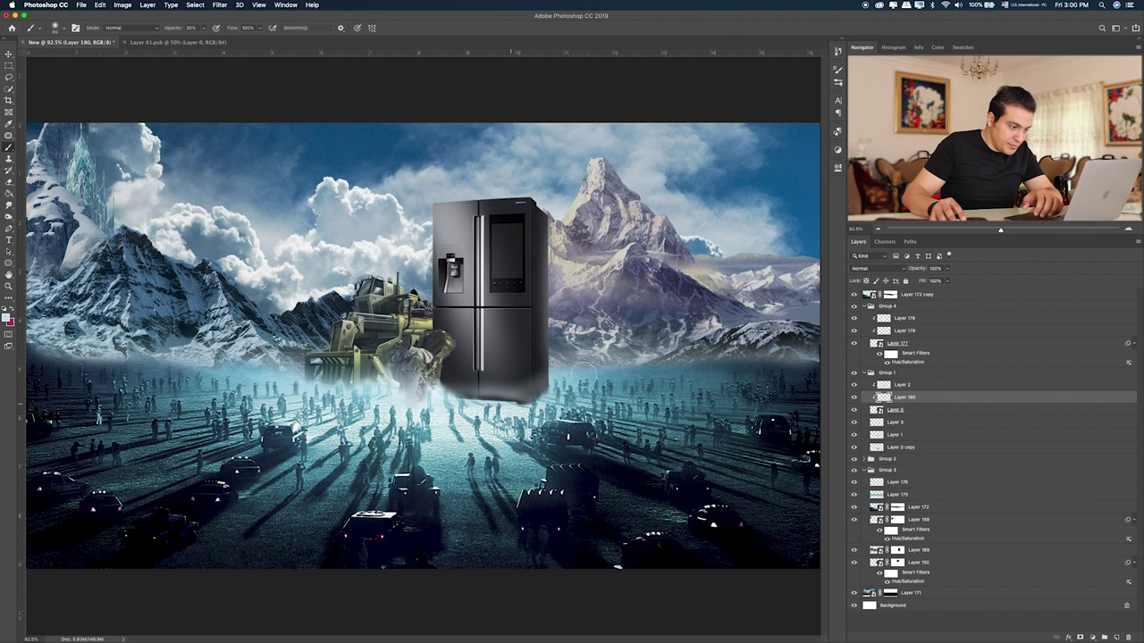
{"action": "left_click_drag", "start_coordinate": [545, 398], "coordinate": [443, 398]}
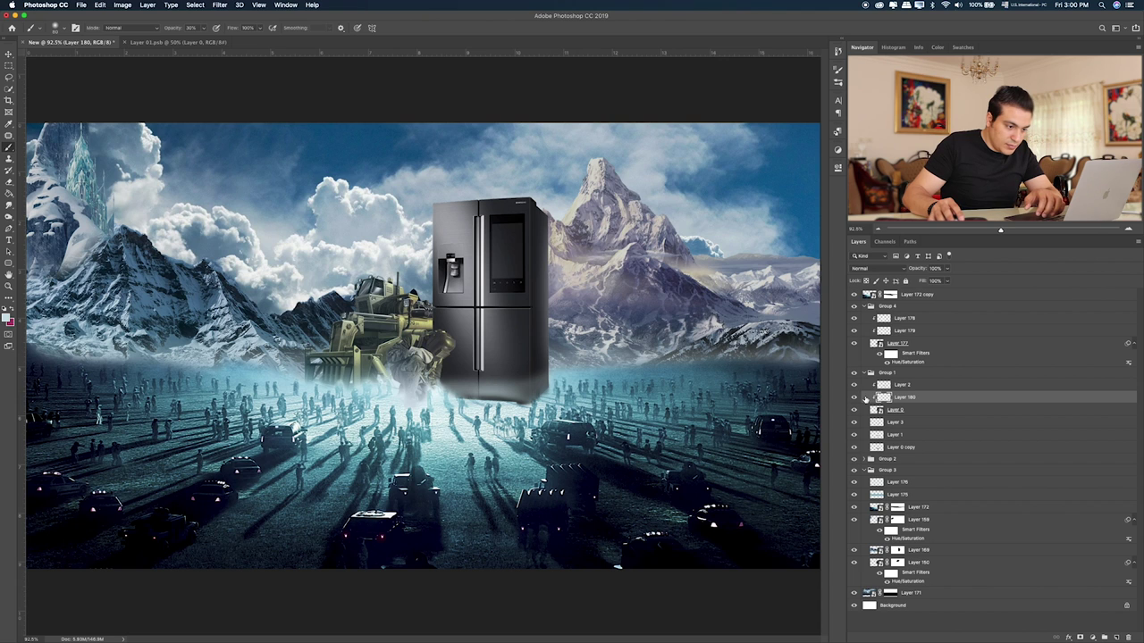
{"action": "left_click_drag", "start_coordinate": [893, 399], "coordinate": [894, 383]}
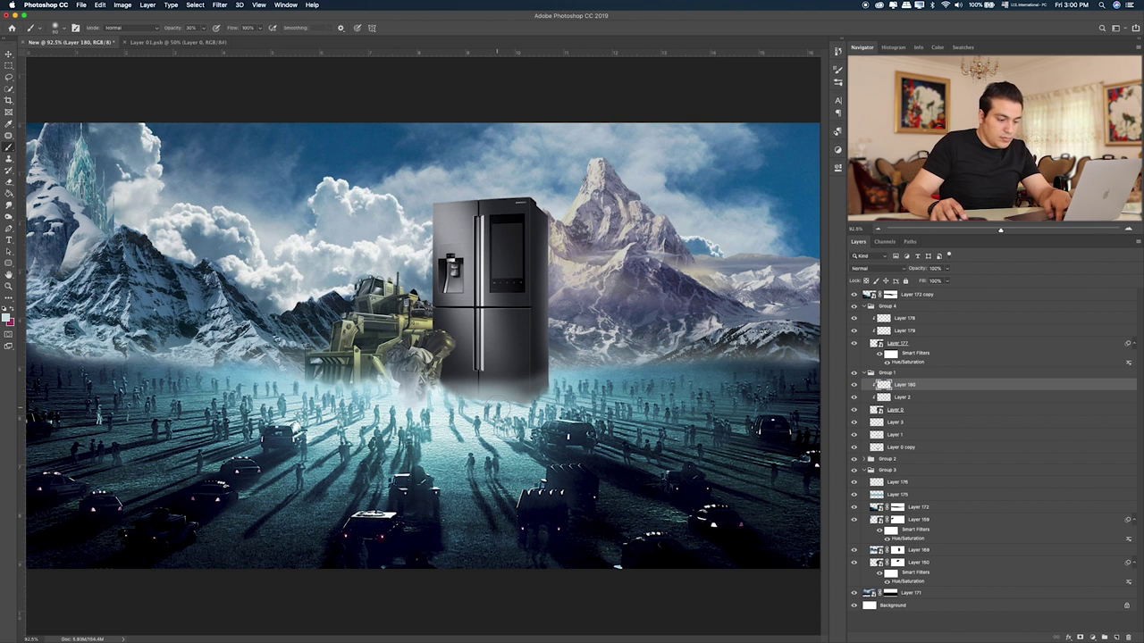
- Zoom in, brush bright fog over the fridge's lower right edge, and compare it, then select Layer 0 copy for erasing
{"action": "key", "text": "super+plus"}
{"action": "key", "text": "super+plus"}
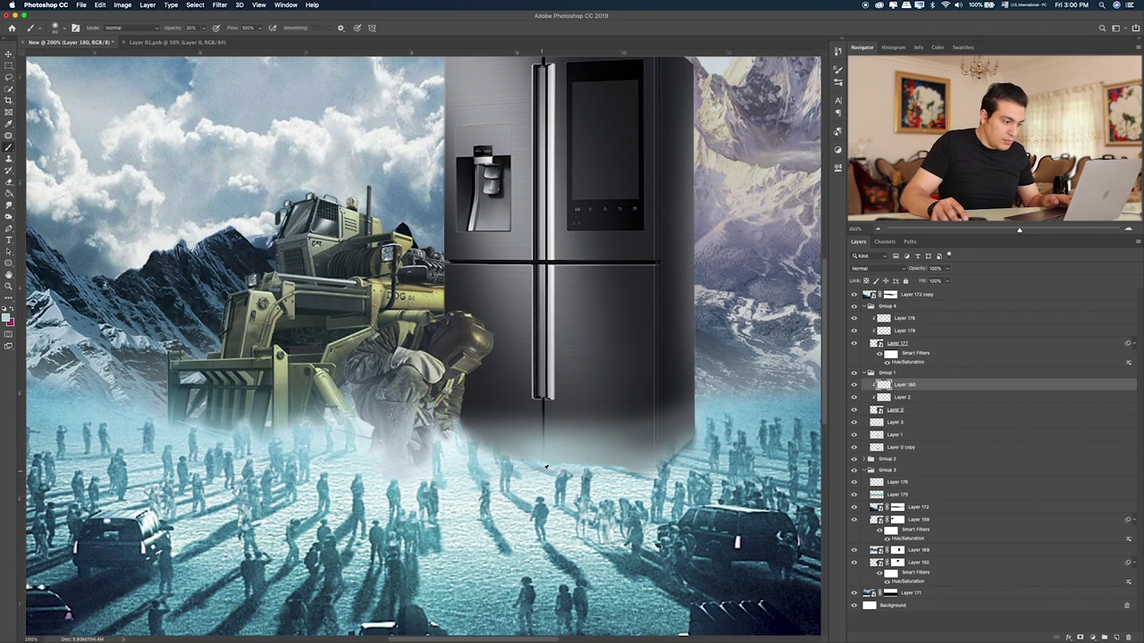
{"action": "mouse_move", "coordinate": [505, 463]}
{"action": "left_mouse_down"}
{"action": "mouse_move", "coordinate": [643, 473]}
{"action": "mouse_move", "coordinate": [689, 438]}
{"action": "left_mouse_up"}
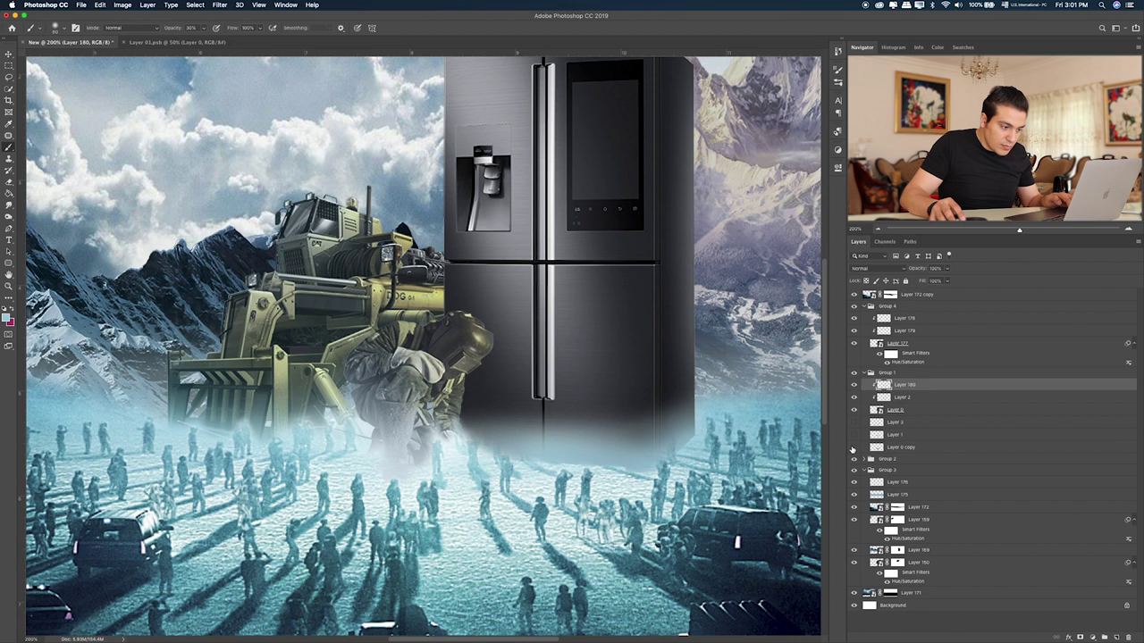
{"action": "left_click", "coordinate": [853, 447]}
{"action": "left_click", "coordinate": [853, 448]}
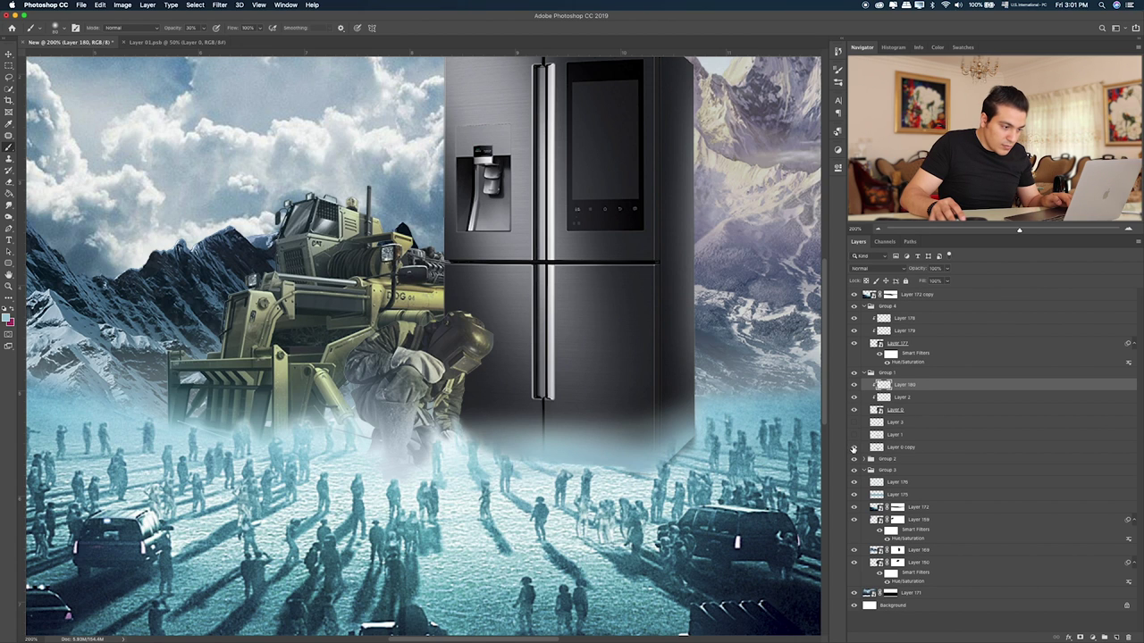
{"action": "left_click", "coordinate": [899, 448]}
{"action": "key", "text": "e"}
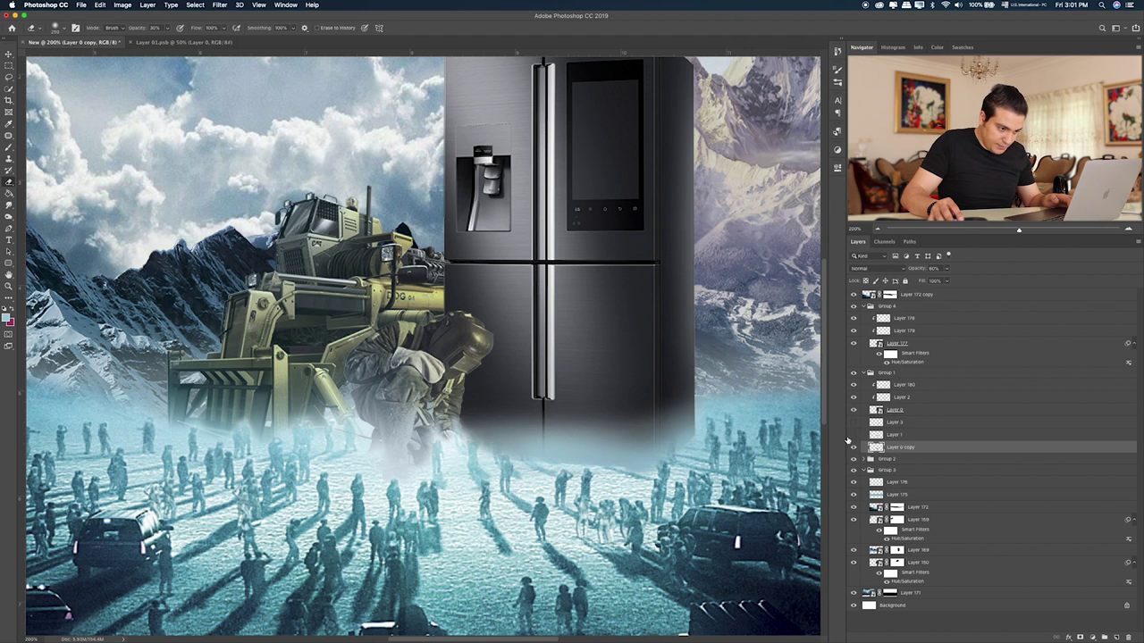
- Halve the eraser size to 125 and select Layers 3, 180 and then Layer 0
{"action": "left_click_drag", "start_coordinate": [827, 429], "coordinate": [832, 429]}
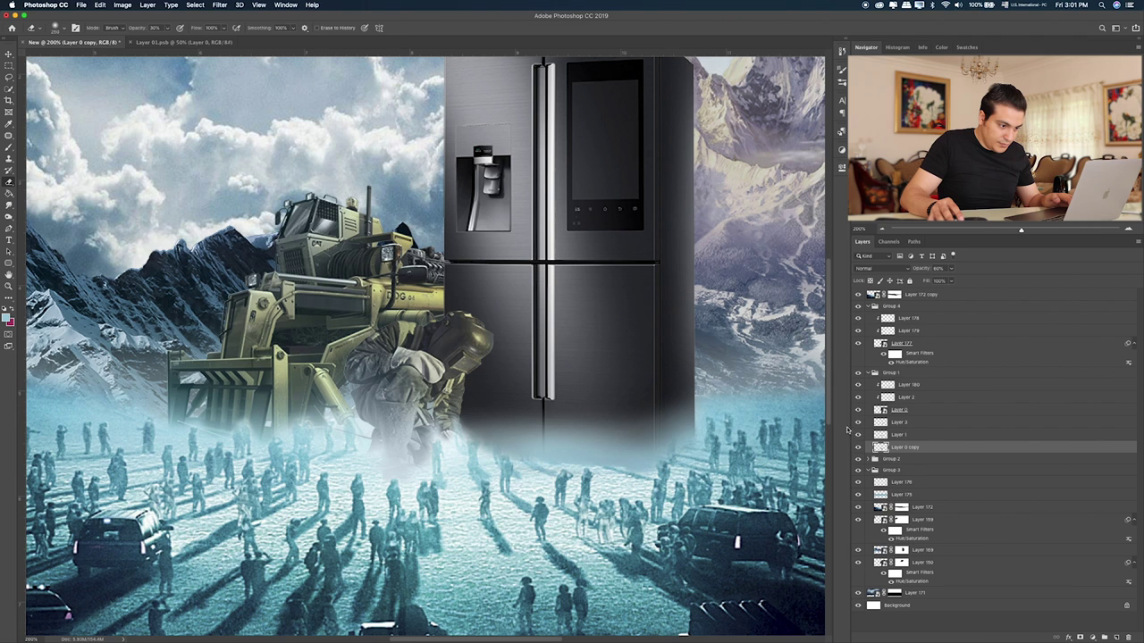
{"action": "left_click_drag", "start_coordinate": [850, 434], "coordinate": [846, 433]}
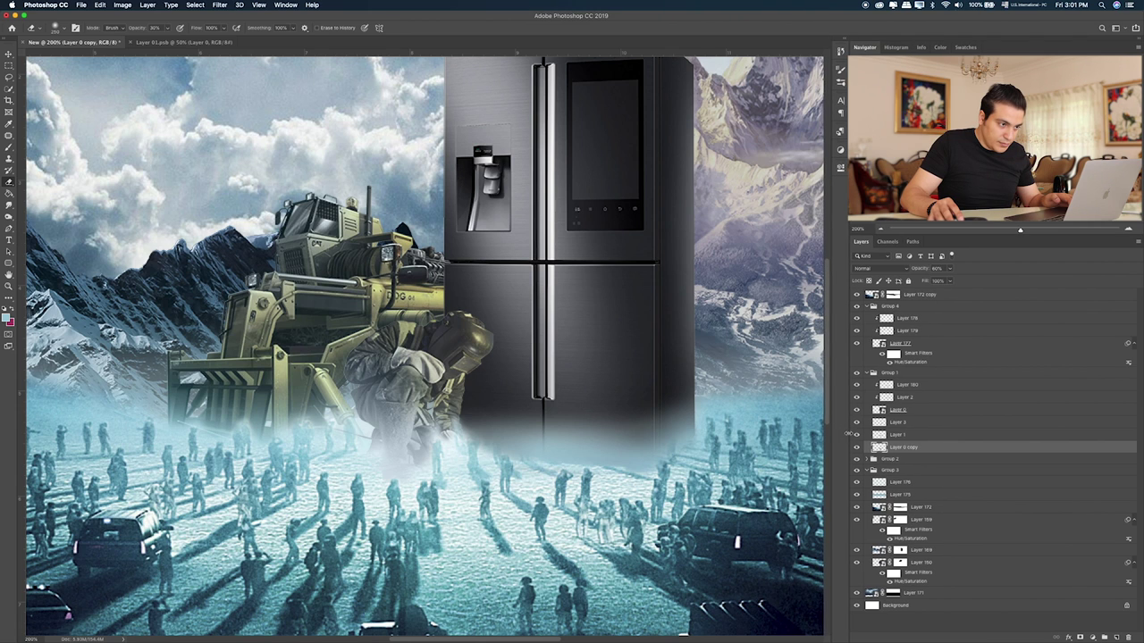
{"action": "left_click_drag", "start_coordinate": [844, 434], "coordinate": [844, 433]}
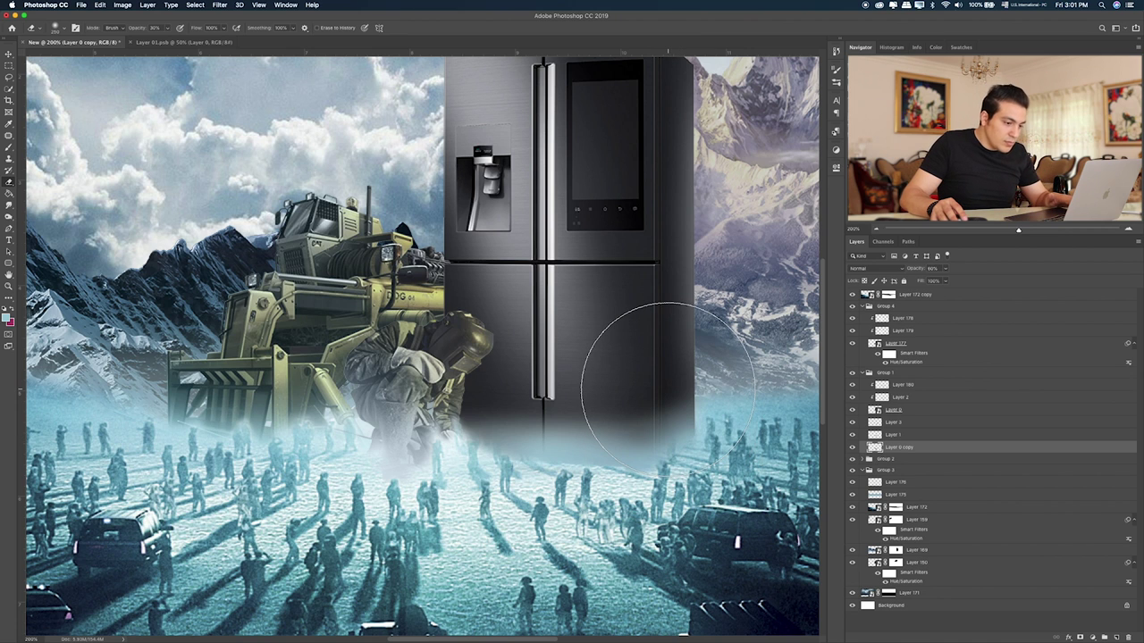
{"action": "key", "text": "bracketleft"}
{"action": "key", "text": "bracketleft"}
{"action": "key", "text": "bracketleft"}
{"action": "key", "text": "bracketleft"}
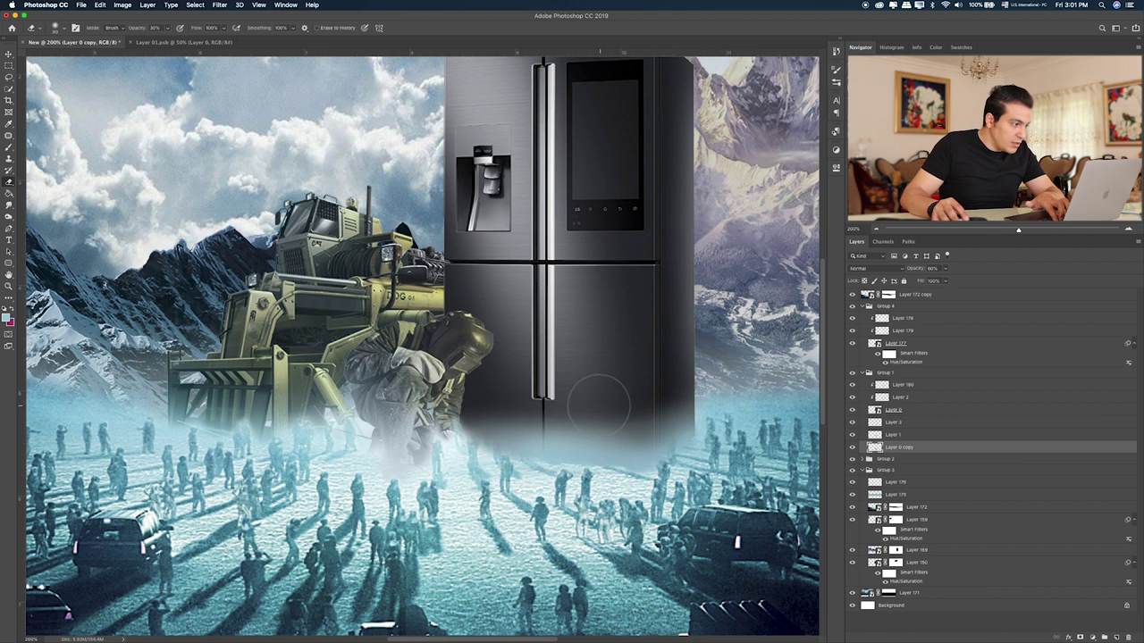
{"action": "left_click", "coordinate": [893, 422]}
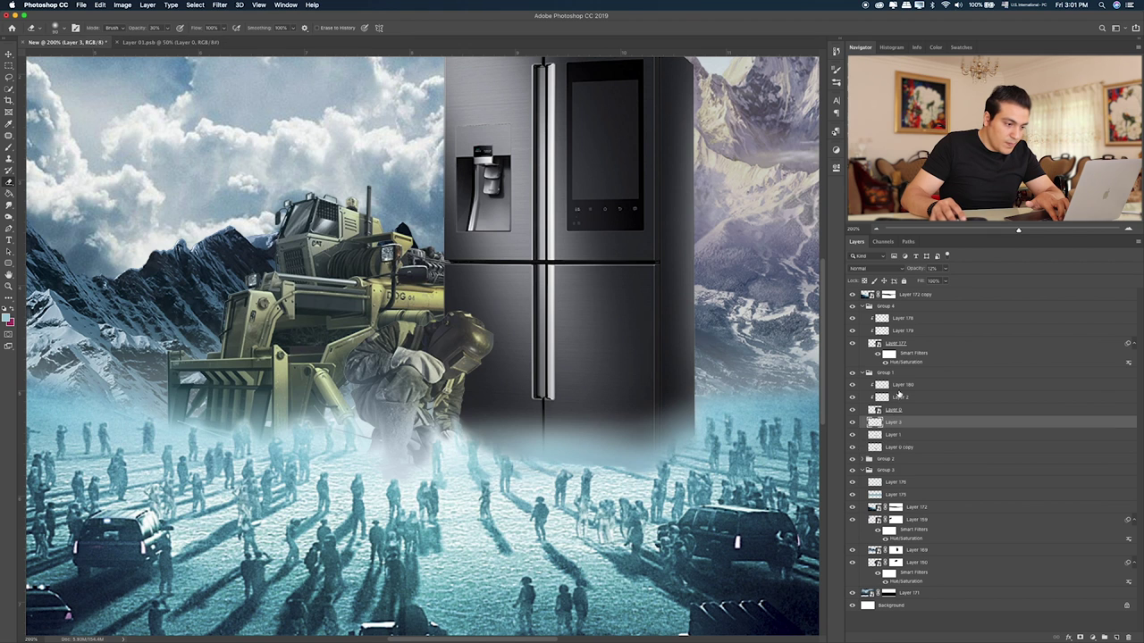
{"action": "left_click", "coordinate": [900, 384]}
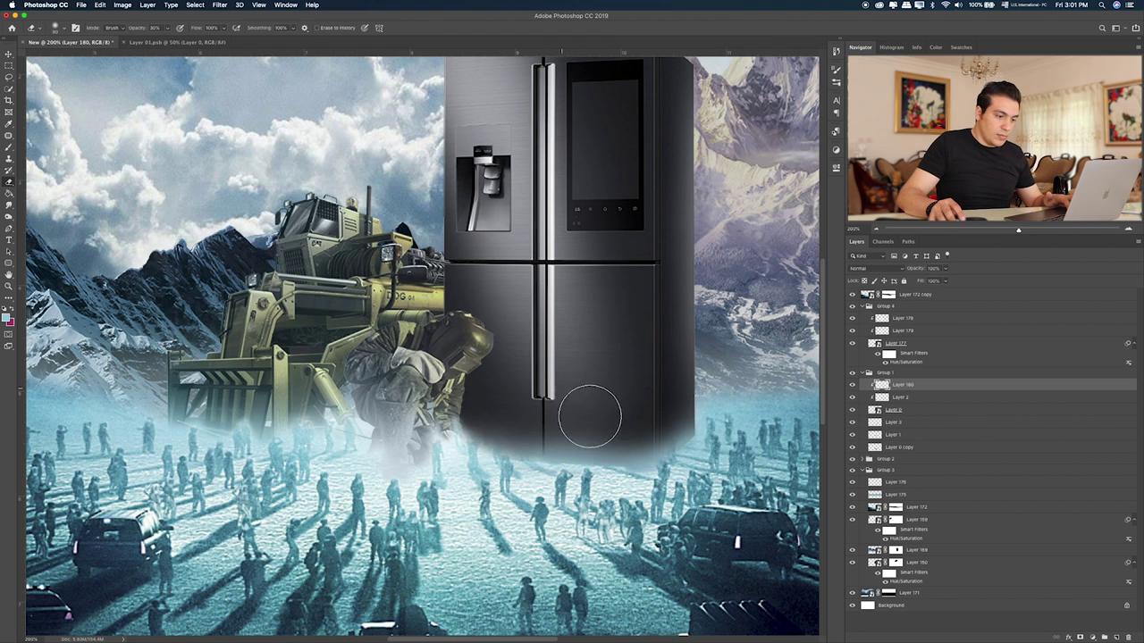
{"action": "left_click", "coordinate": [926, 410]}
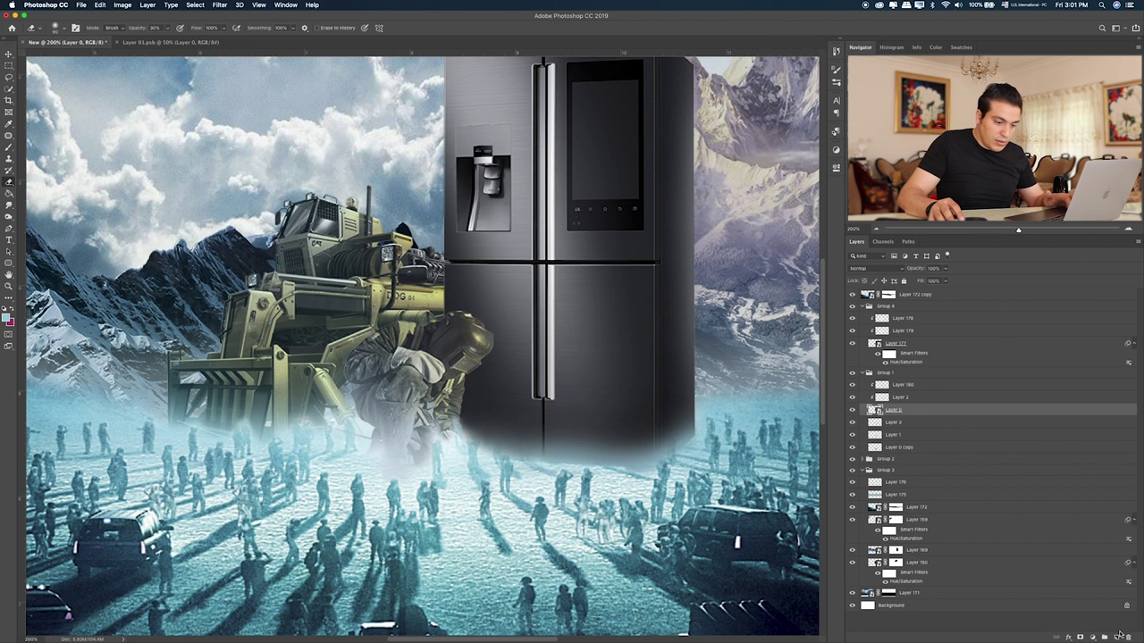
- Add Layer 181 above Layer 0 and brush pale teal over the whole refrigerator
{"action": "left_click", "coordinate": [1117, 636]}
{"action": "key", "text": "b"}
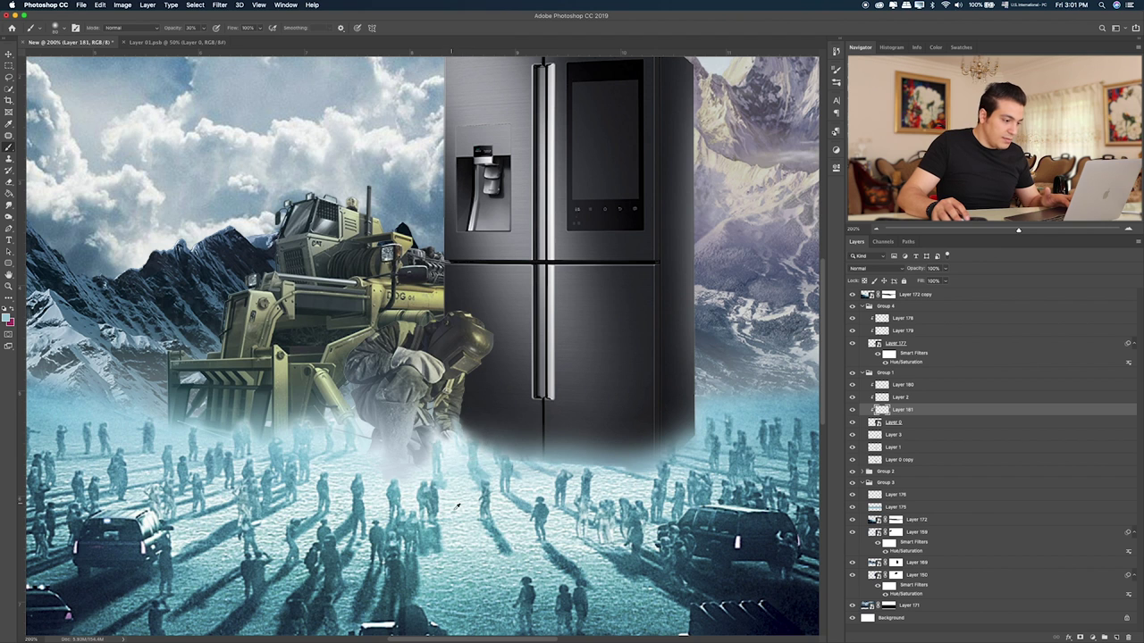
{"action": "key", "text": "["}
{"action": "key", "text": "["}
{"action": "key", "text": "["}
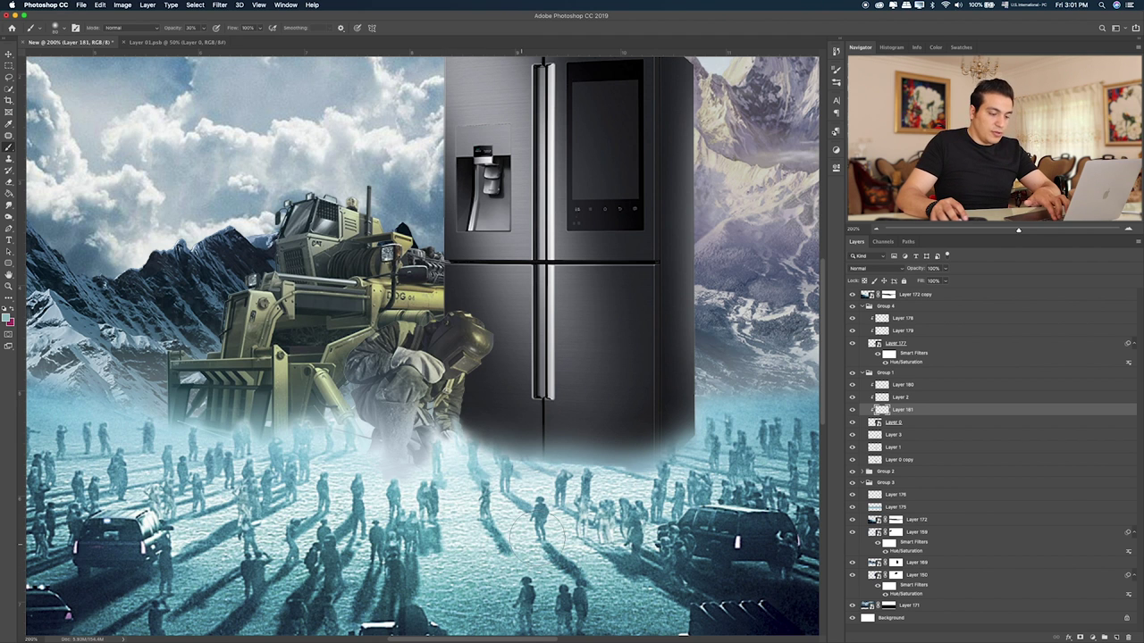
{"action": "key", "text": "]"}
{"action": "key", "text": "]"}
{"action": "key", "text": "]"}
{"action": "key", "text": "ctrl+h"}
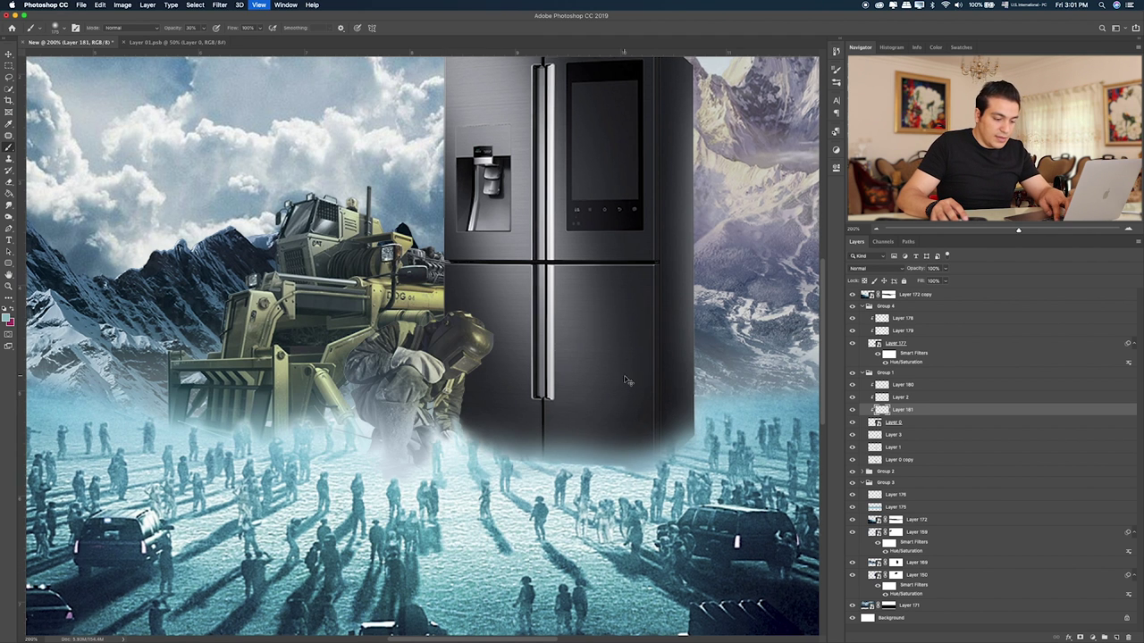
{"action": "key", "text": "ctrl+minus"}
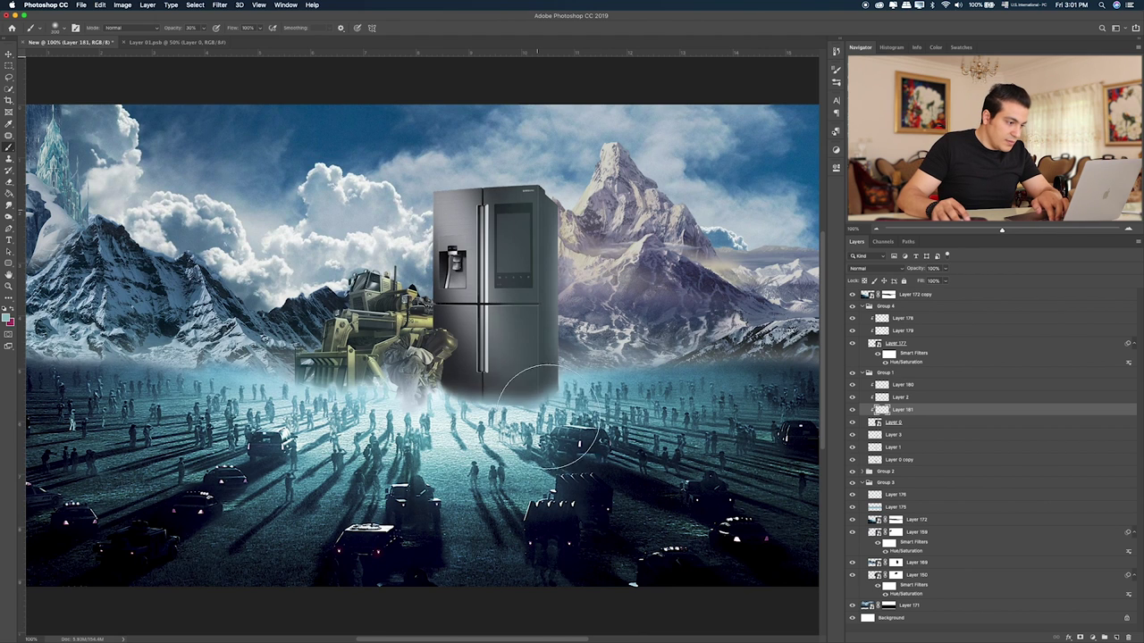
{"action": "left_click_drag", "start_coordinate": [547, 413], "coordinate": [429, 384]}
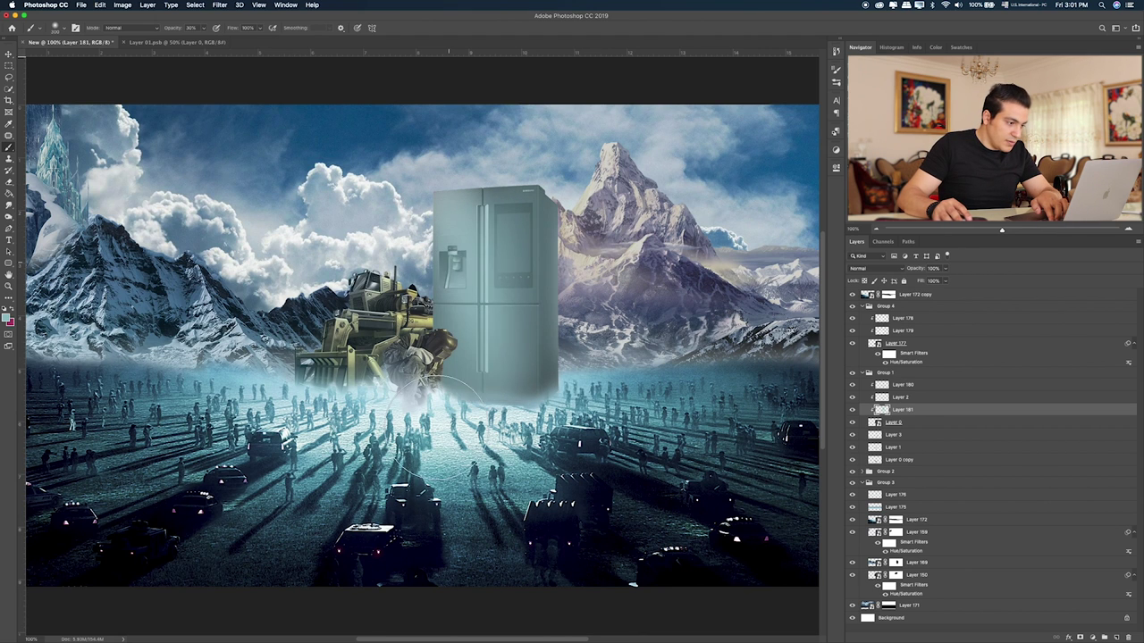
{"action": "mouse_move", "coordinate": [441, 425]}
{"action": "left_mouse_down"}
{"action": "mouse_move", "coordinate": [554, 442]}
{"action": "mouse_move", "coordinate": [552, 394]}
{"action": "left_mouse_up"}
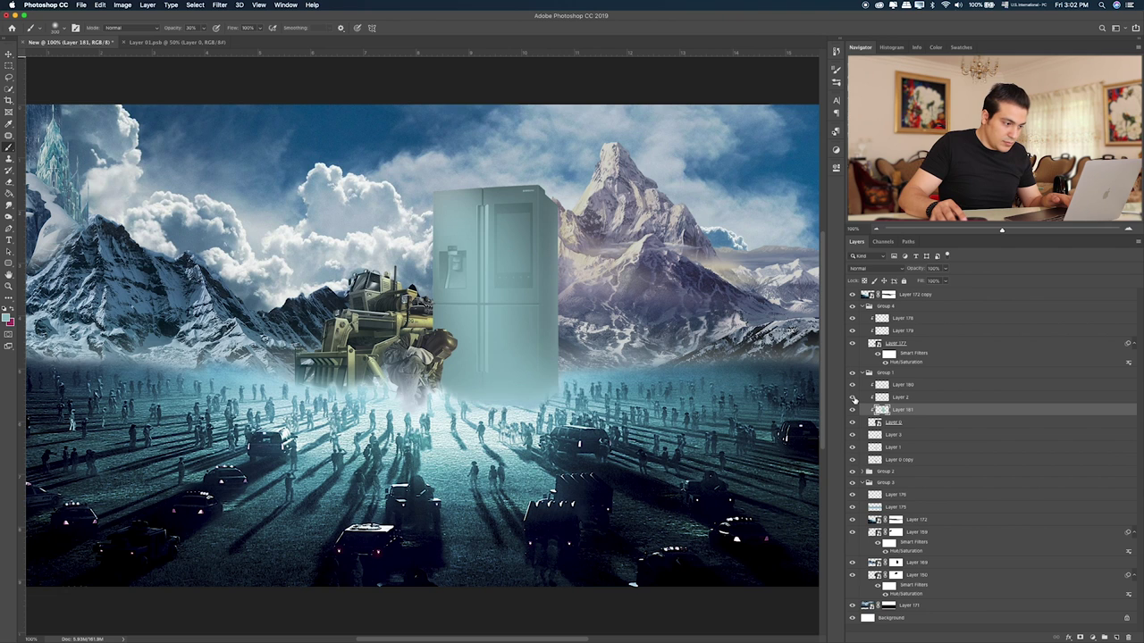
- Set Layer 2's blend mode to Overlay and toggle it to compare
{"action": "left_click", "coordinate": [895, 398]}
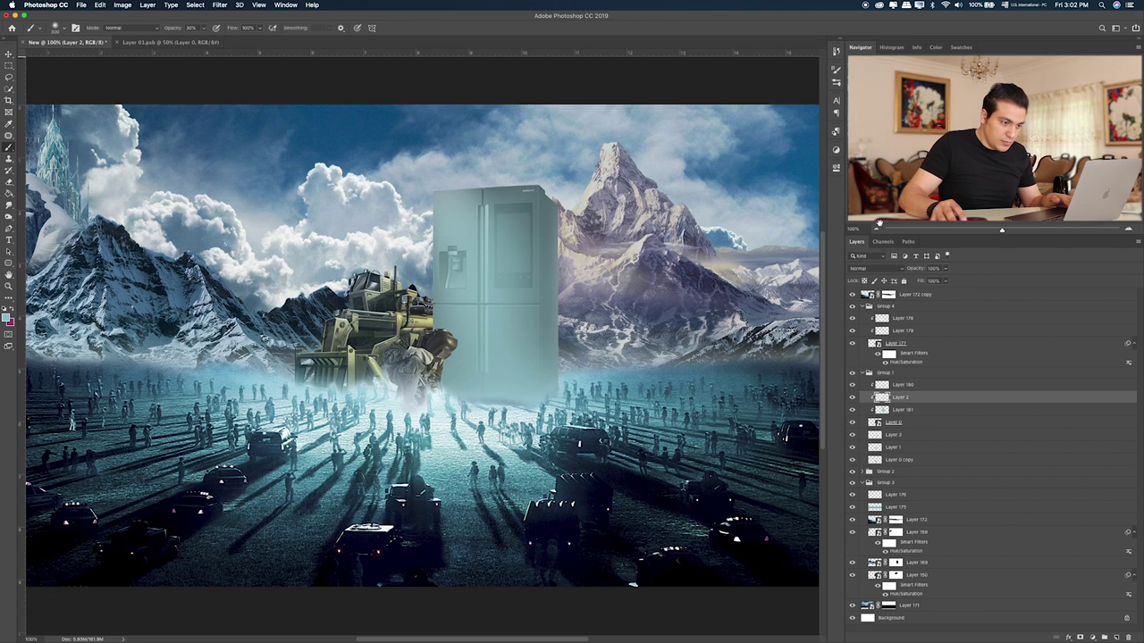
{"action": "left_click", "coordinate": [878, 268]}
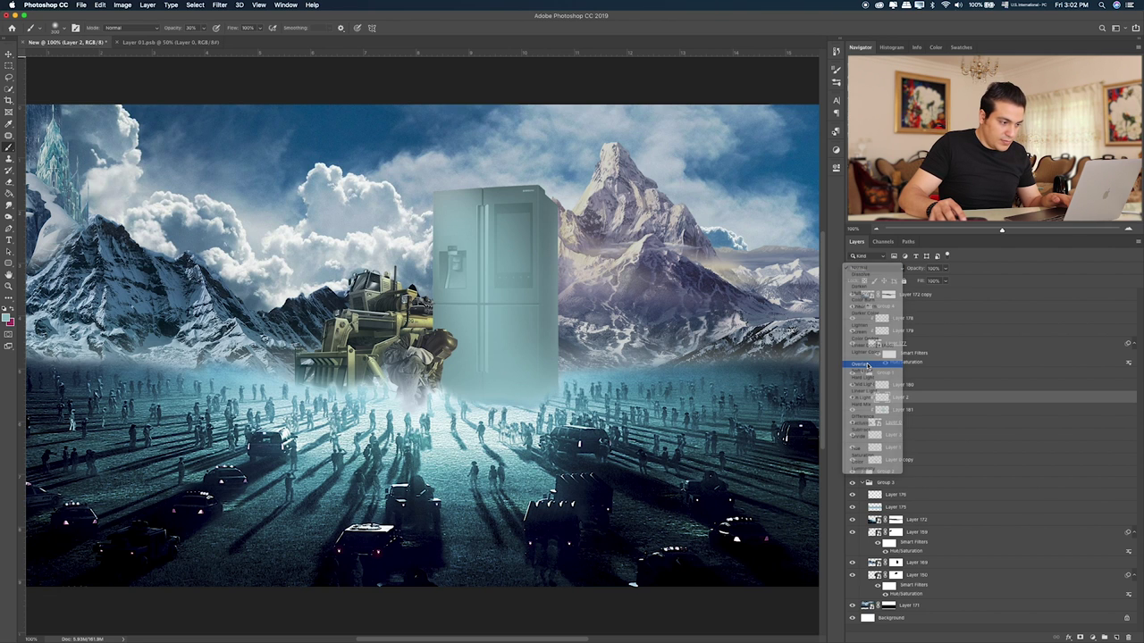
{"action": "left_click", "coordinate": [871, 364]}
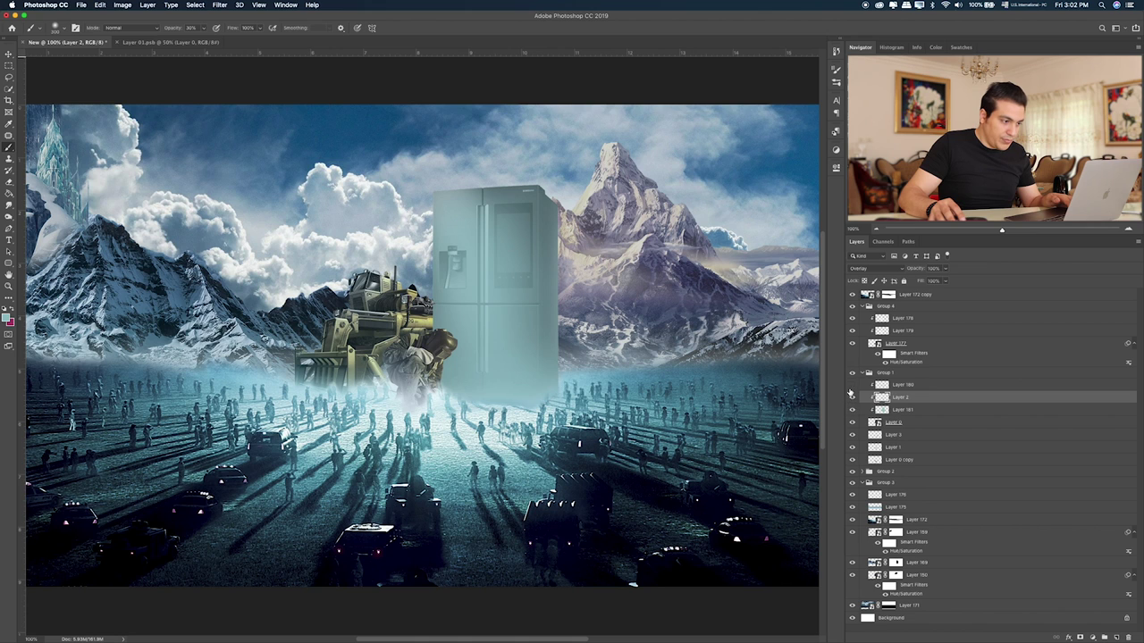
{"action": "left_click", "coordinate": [851, 396]}
- Cycle Layer 181's blend modes through Hard Light, Vivid Light and Luminosity, settling on Screen
{"action": "left_click", "coordinate": [851, 409]}
{"action": "left_click", "coordinate": [851, 410]}
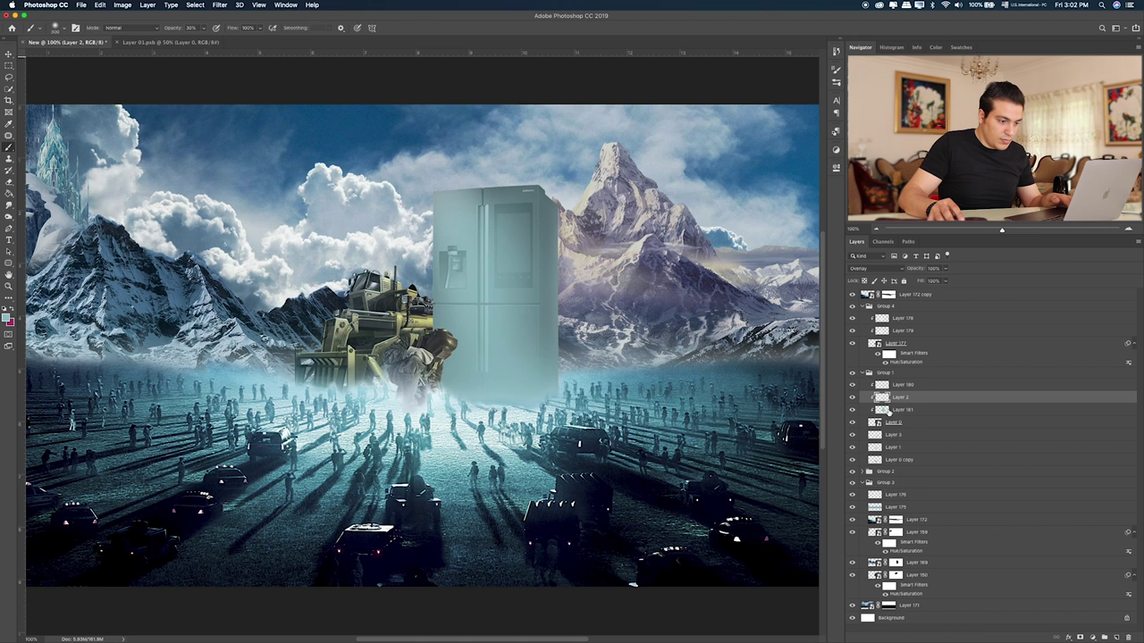
{"action": "left_click", "coordinate": [898, 409]}
{"action": "key", "text": "v"}
{"action": "key", "text": "alt+shift+k"}
{"action": "key", "text": "shift+plus"}
{"action": "key", "text": "shift+plus"}
{"action": "key", "text": "shift+plus"}
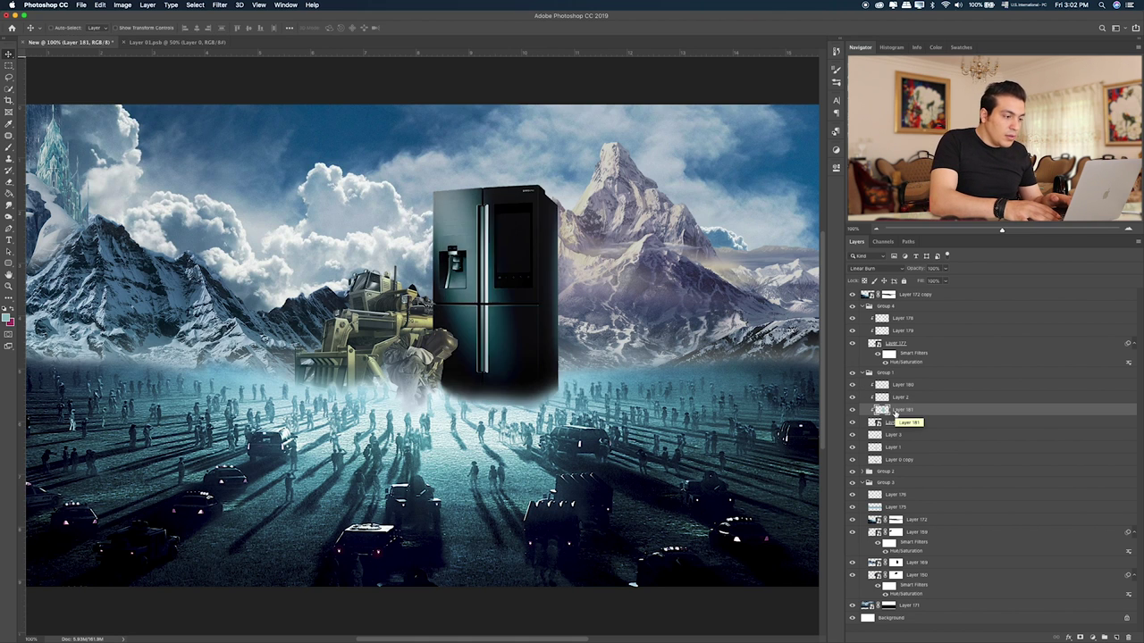
{"action": "key", "text": "shift+plus"}
{"action": "key", "text": "shift+plus"}
{"action": "key", "text": "shift+plus"}
{"action": "key", "text": "shift+plus"}
{"action": "key", "text": "shift+plus"}
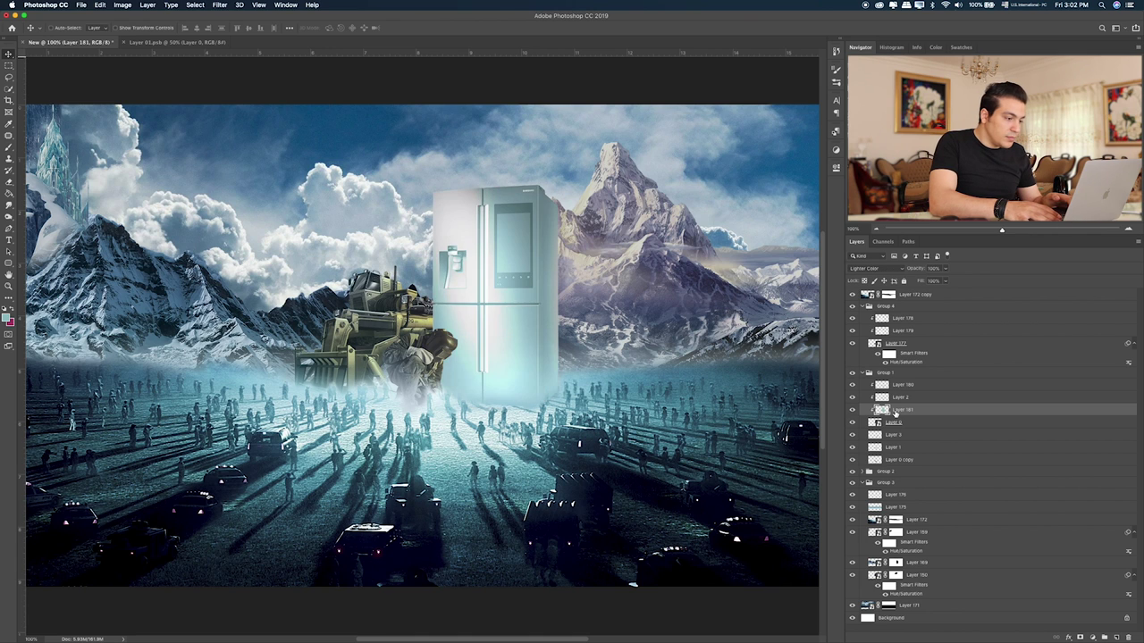
{"action": "key", "text": "shift+plus"}
{"action": "key", "text": "shift+plus"}
{"action": "key", "text": "shift+plus"}
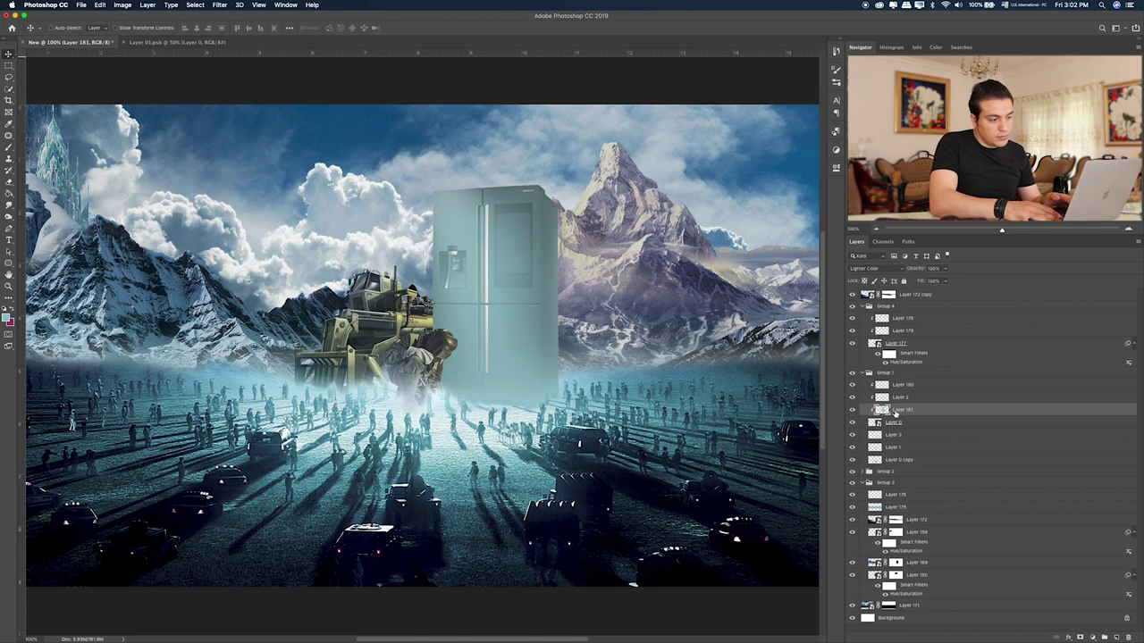
{"action": "key", "text": "shift+plus"}
{"action": "key", "text": "shift+plus"}
{"action": "key", "text": "shift+plus"}
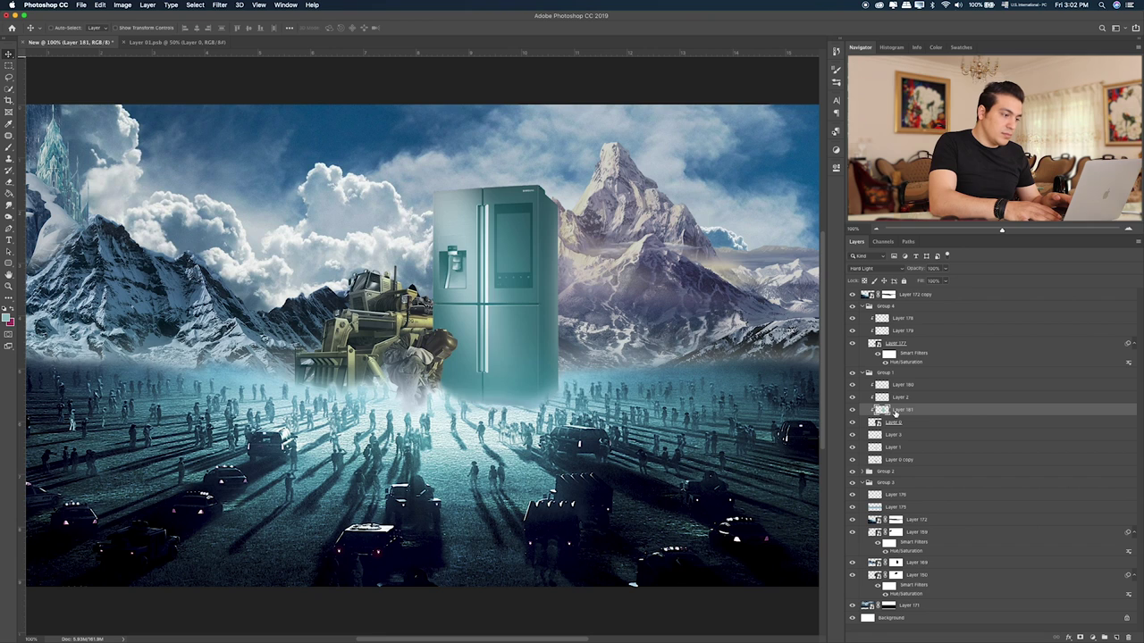
{"action": "key", "text": "shift+plus"}
{"action": "key", "text": "shift+plus"}
{"action": "key", "text": "shift+minus"}
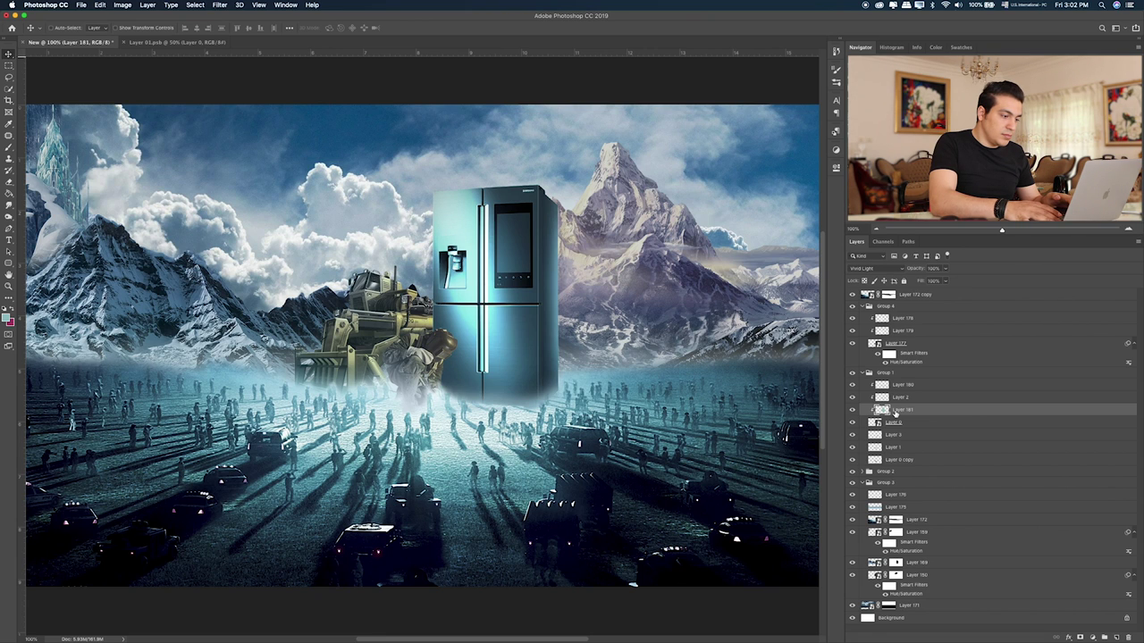
{"action": "key", "text": "shift+plus"}
{"action": "key", "text": "shift+plus"}
{"action": "key", "text": "shift+plus"}
{"action": "key", "text": "shift+plus"}
{"action": "key", "text": "shift+plus"}
{"action": "key", "text": "shift+plus"}
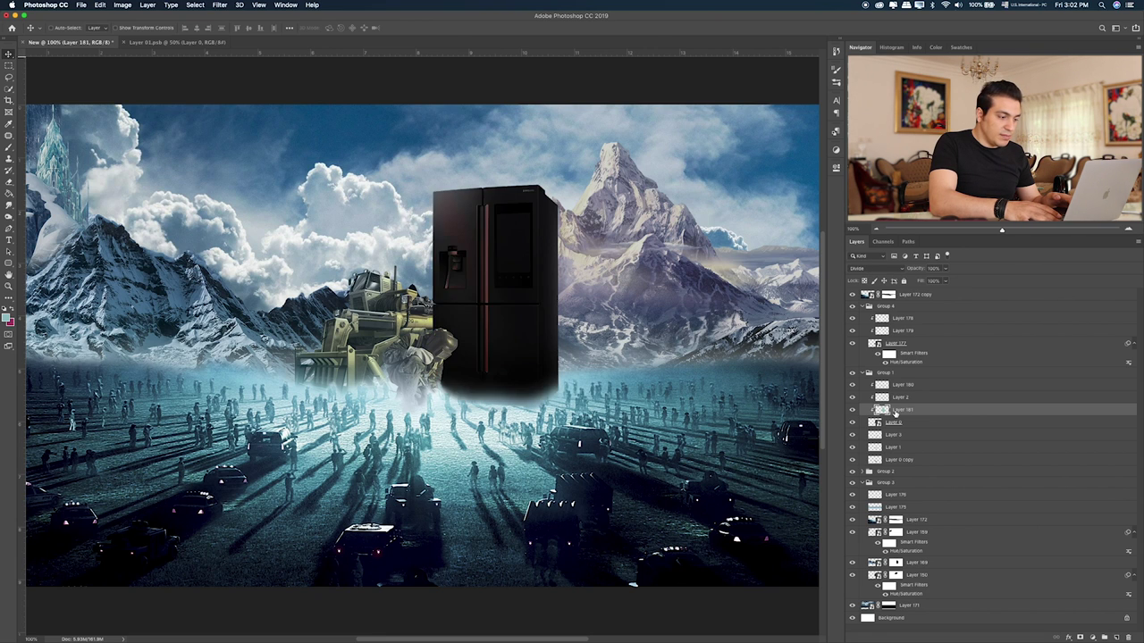
{"action": "key", "text": "shift+plus"}
{"action": "key", "text": "shift+plus"}
{"action": "key", "text": "shift+plus"}
{"action": "key", "text": "shift+plus"}
{"action": "key", "text": "shift+plus"}
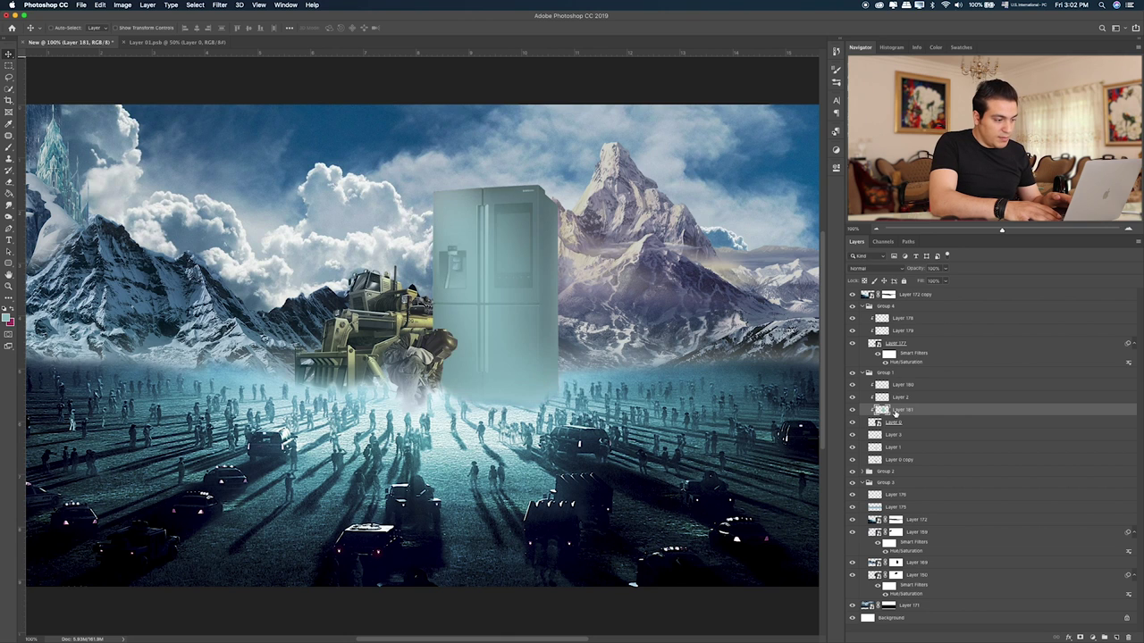
{"action": "key", "text": "shift+plus"}
{"action": "key", "text": "shift+plus"}
{"action": "key", "text": "shift+plus"}
{"action": "key", "text": "shift+plus"}
{"action": "key", "text": "shift+plus"}
{"action": "key", "text": "shift+plus"}
{"action": "key", "text": "shift+plus"}
{"action": "key", "text": "shift+plus"}
{"action": "key", "text": "shift+plus"}
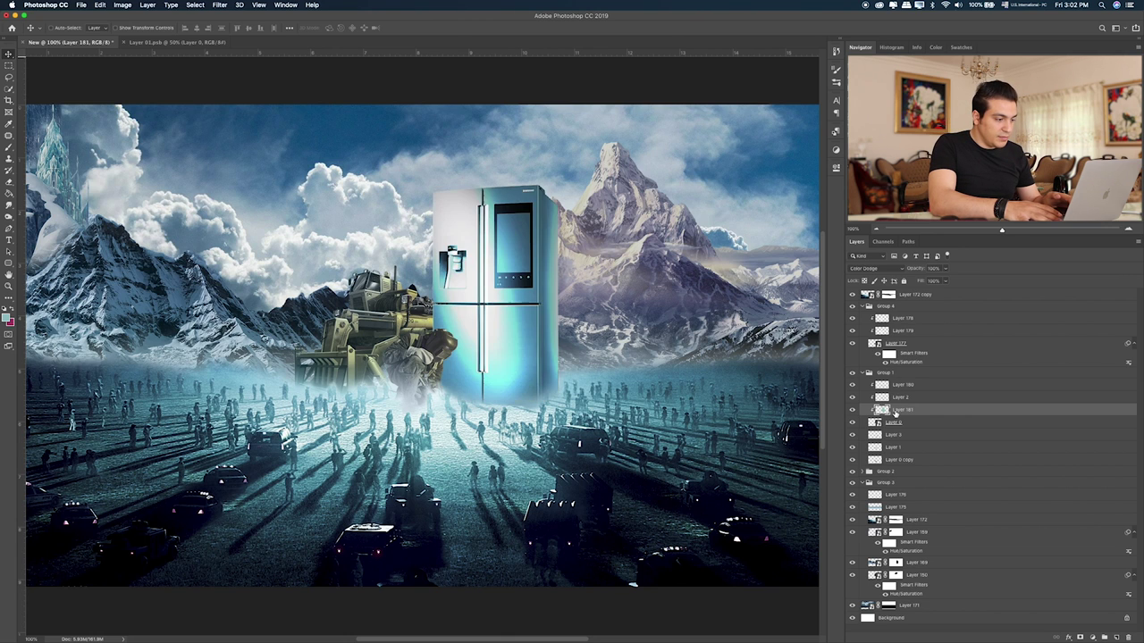
{"action": "key", "text": "shift+minus"}
{"action": "key", "text": "e"}
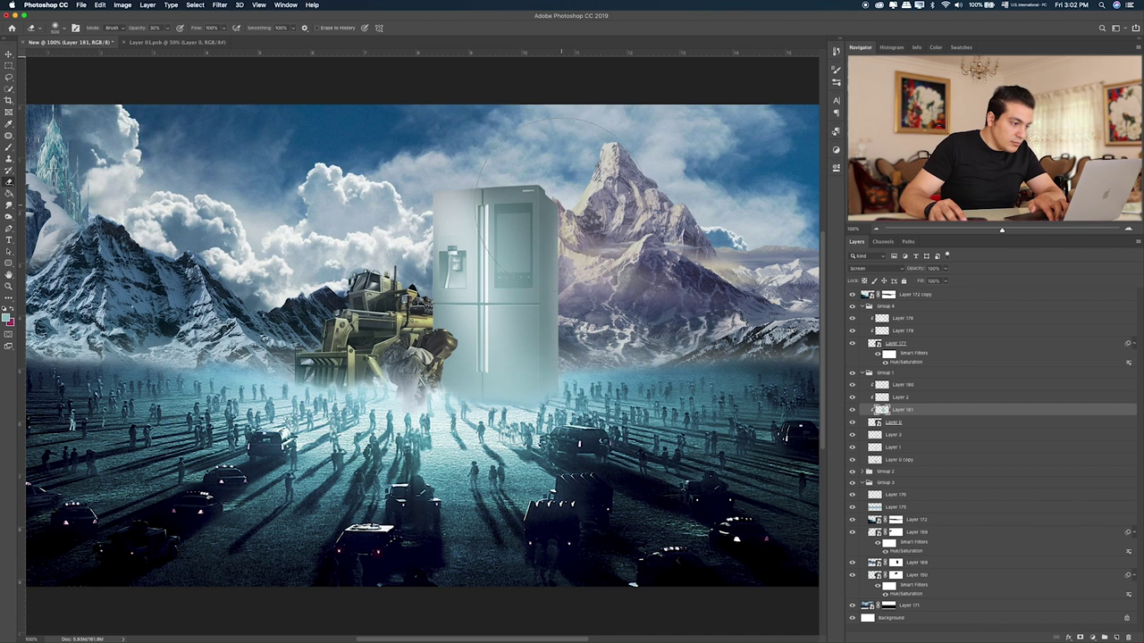
- Erase the pale teal wash off the refrigerator and inspect it at 200%
{"action": "left_click_drag", "start_coordinate": [563, 250], "coordinate": [514, 214]}
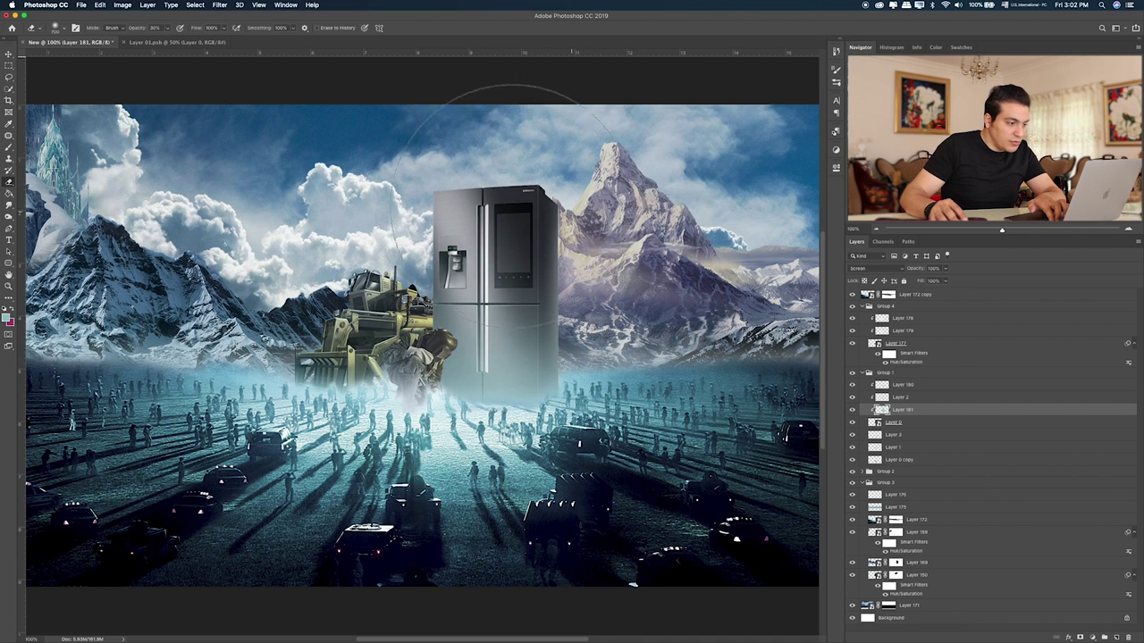
{"action": "key", "text": "super+plus"}
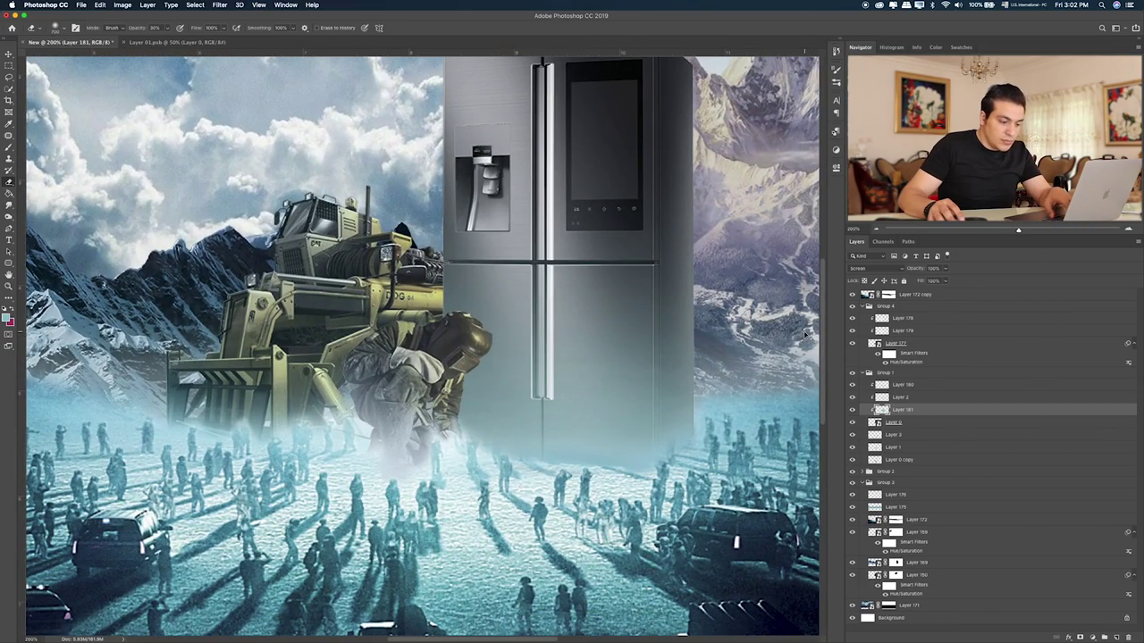
{"action": "key", "text": "super+0"}
- Collapse Group 1, toggle group visibility to compare, and select Group 4
{"action": "left_click", "coordinate": [863, 374]}
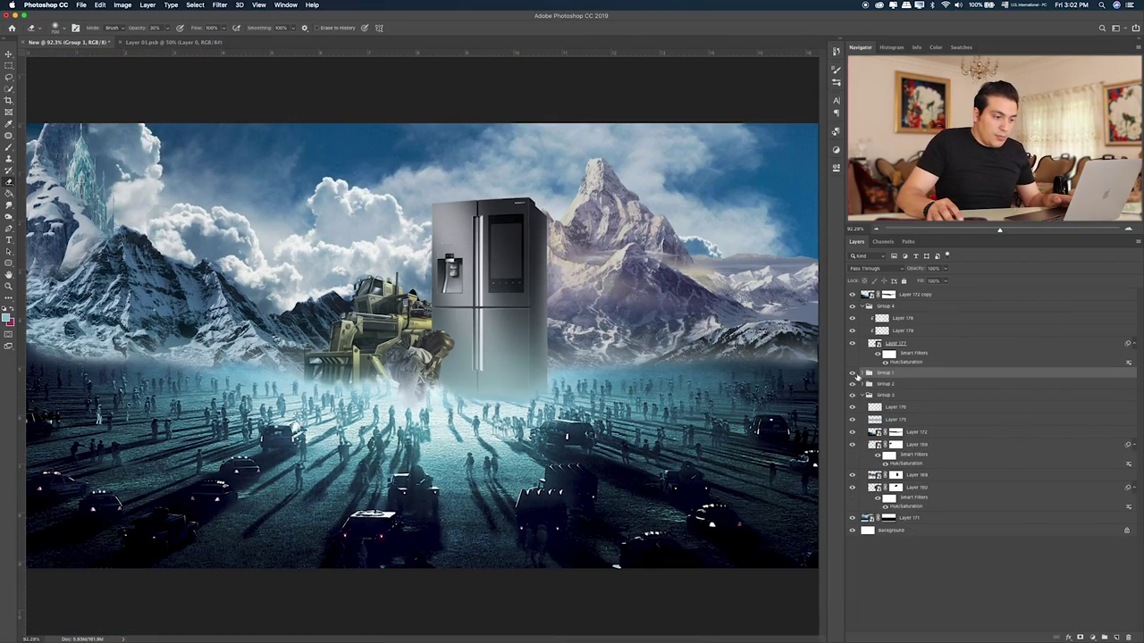
{"action": "left_click", "coordinate": [852, 372]}
{"action": "left_click", "coordinate": [852, 384]}
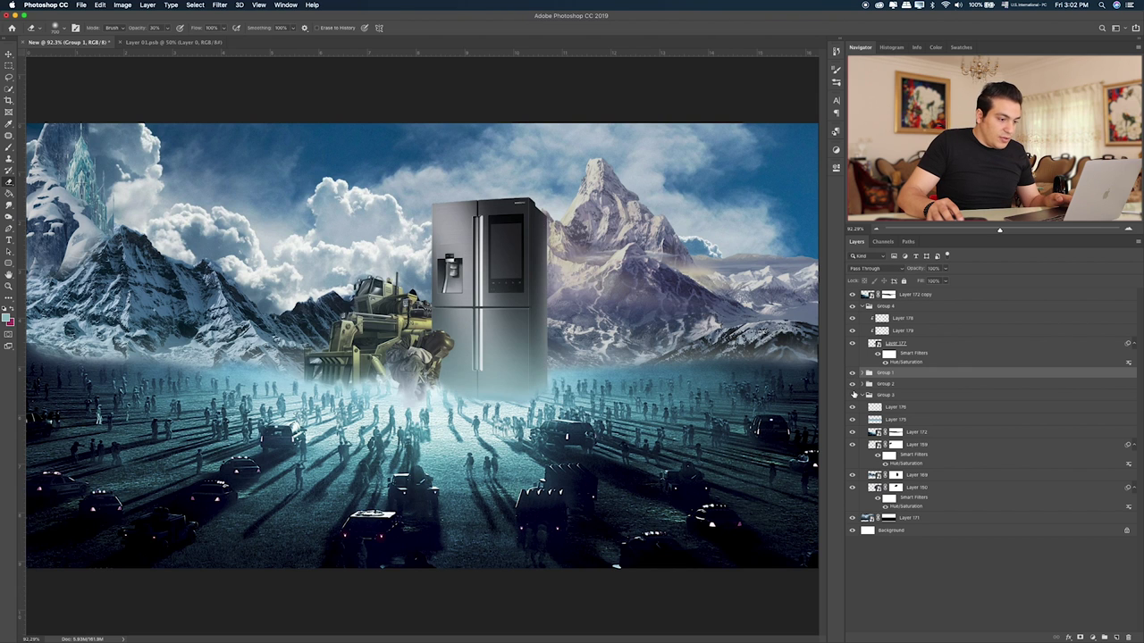
{"action": "left_click", "coordinate": [851, 395]}
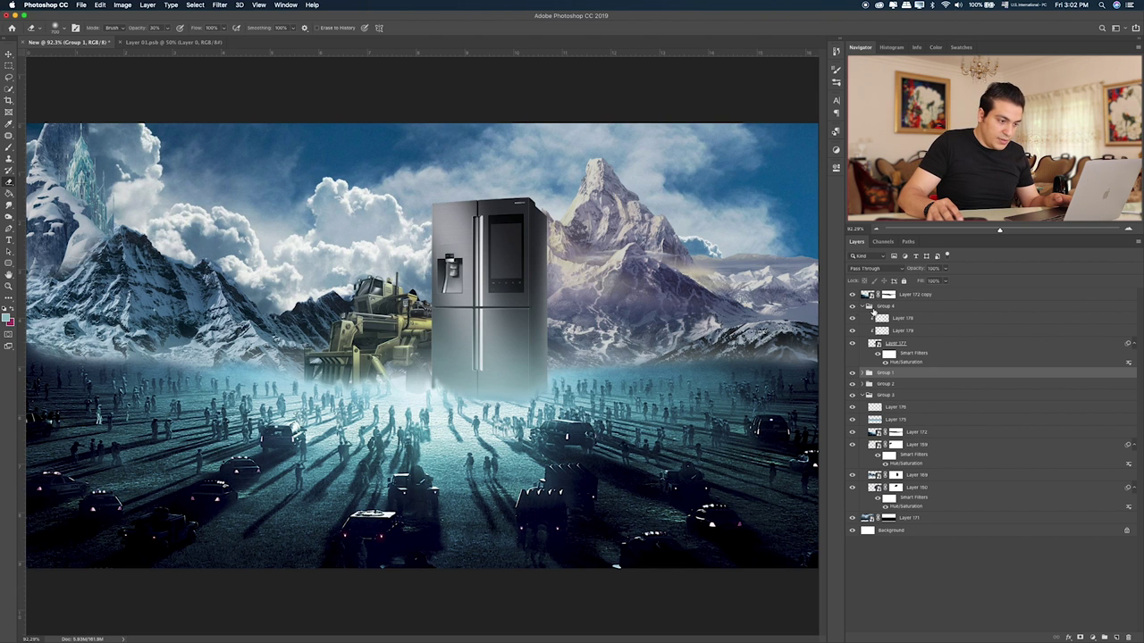
{"action": "left_click", "coordinate": [856, 306]}
{"action": "key", "text": "super+Tab"}
- Place Untitled-2.png onto the composition and blend it in Screen mode
{"action": "left_click", "coordinate": [487, 250]}
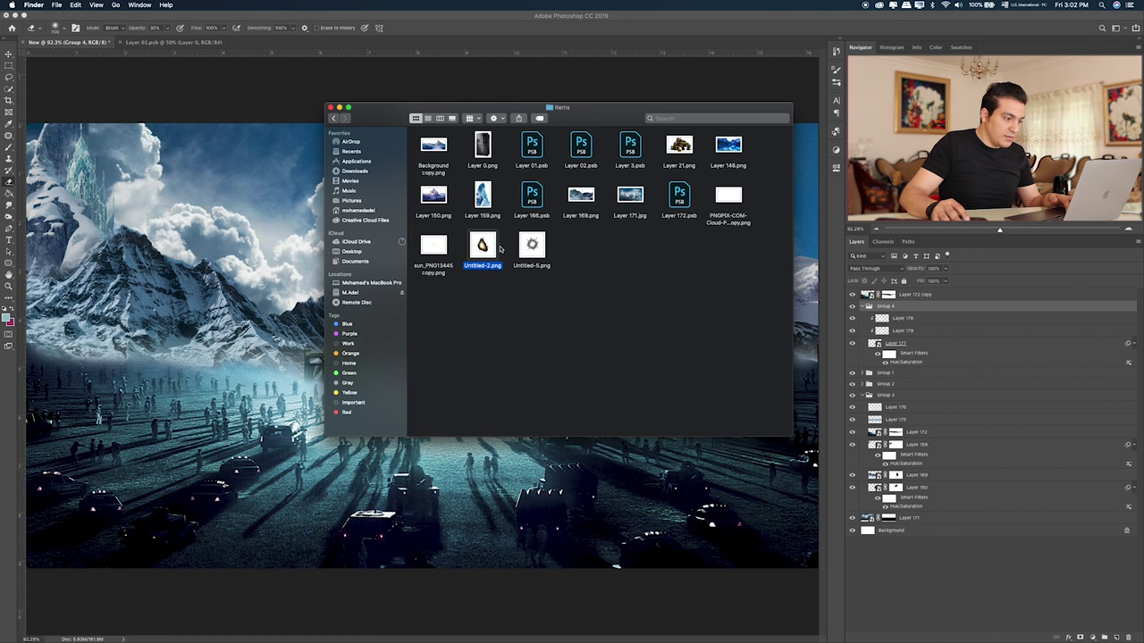
{"action": "left_click_drag", "start_coordinate": [500, 249], "coordinate": [266, 301]}
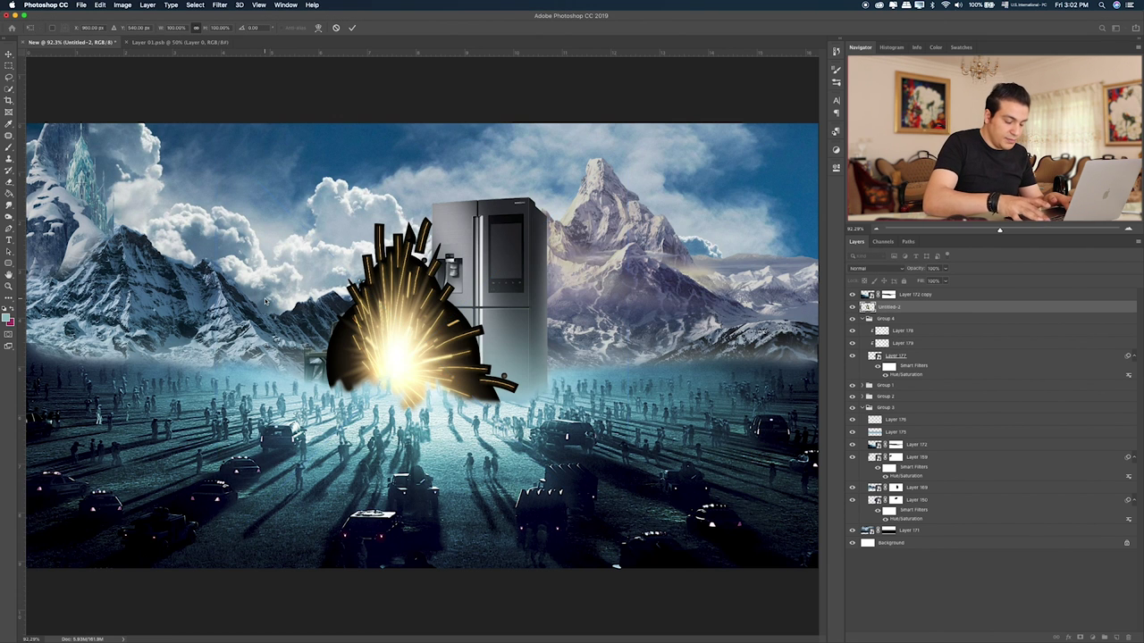
{"action": "key", "text": "Return"}
{"action": "key", "text": "shift+plus"}
{"action": "key", "text": "shift+plus"}
{"action": "key", "text": "shift+plus"}
{"action": "key", "text": "shift+plus"}
{"action": "key", "text": "shift+plus"}
{"action": "key", "text": "shift+plus"}
{"action": "key", "text": "shift+plus"}
{"action": "key", "text": "shift+plus"}
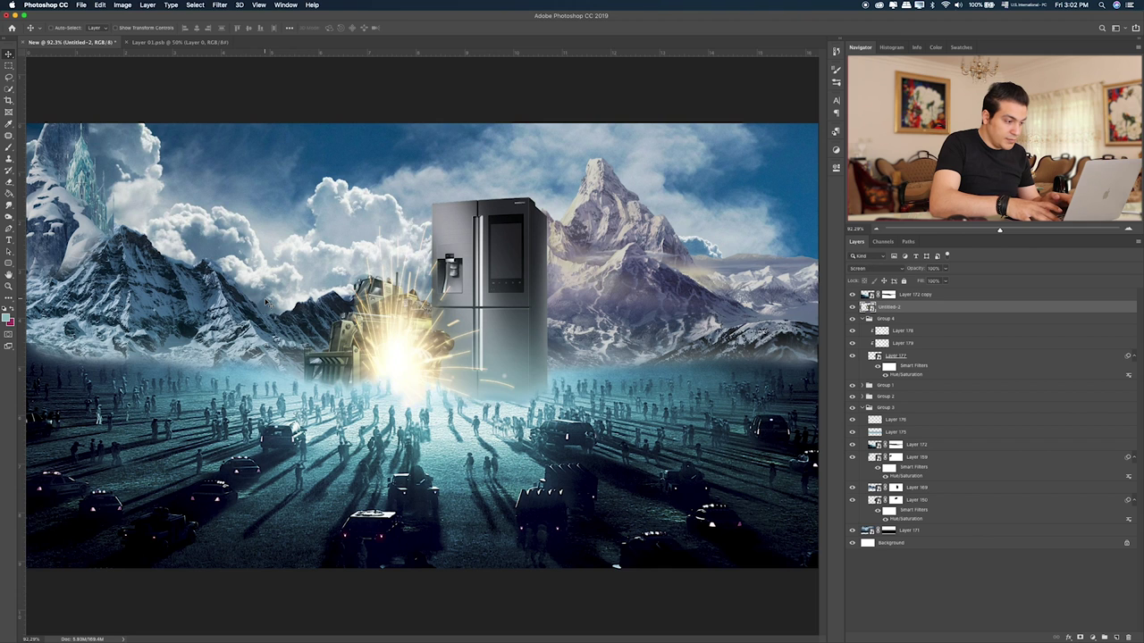
- Scale the sparks to about 47% and move them onto the welder's torch
{"action": "key", "text": "ctrl+t"}
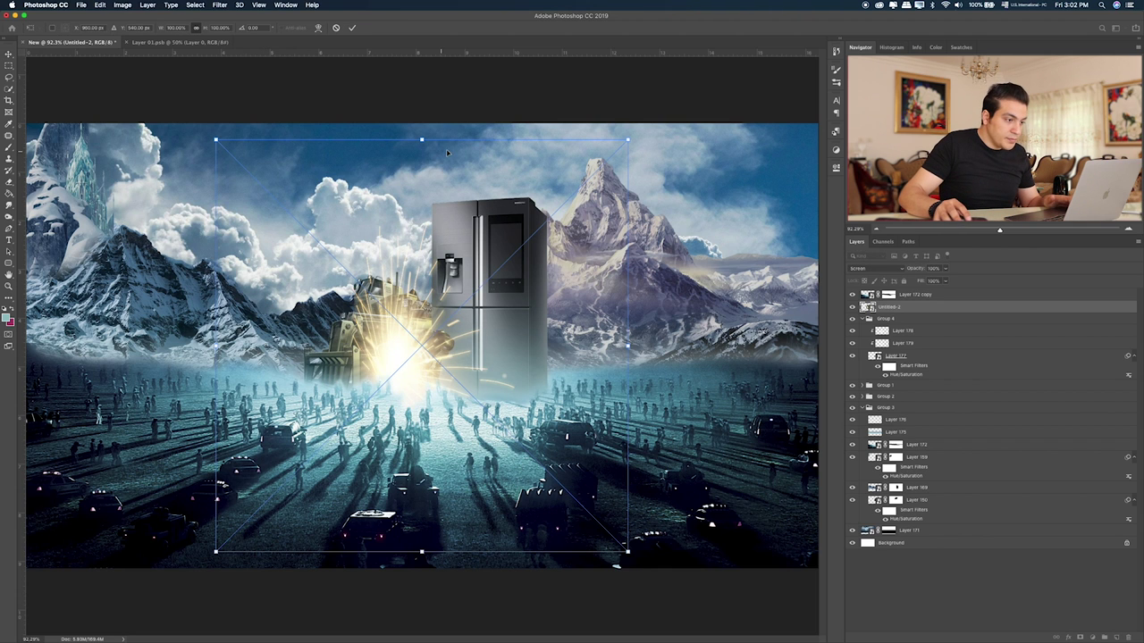
{"action": "left_click_drag", "start_coordinate": [629, 140], "coordinate": [410, 356]}
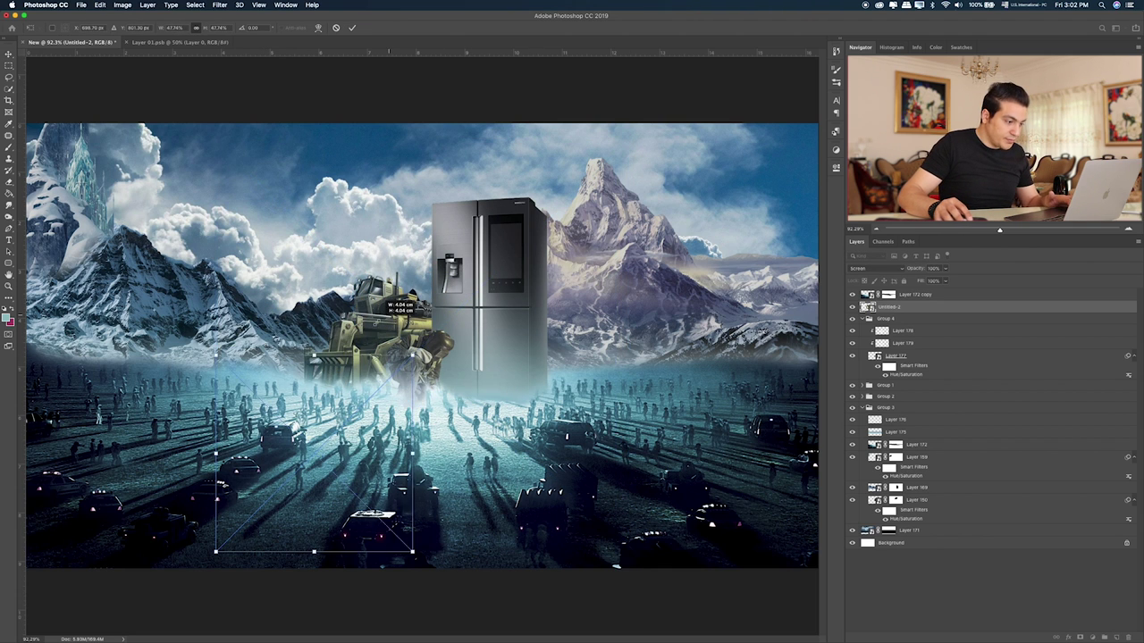
{"action": "left_click_drag", "start_coordinate": [344, 380], "coordinate": [455, 347]}
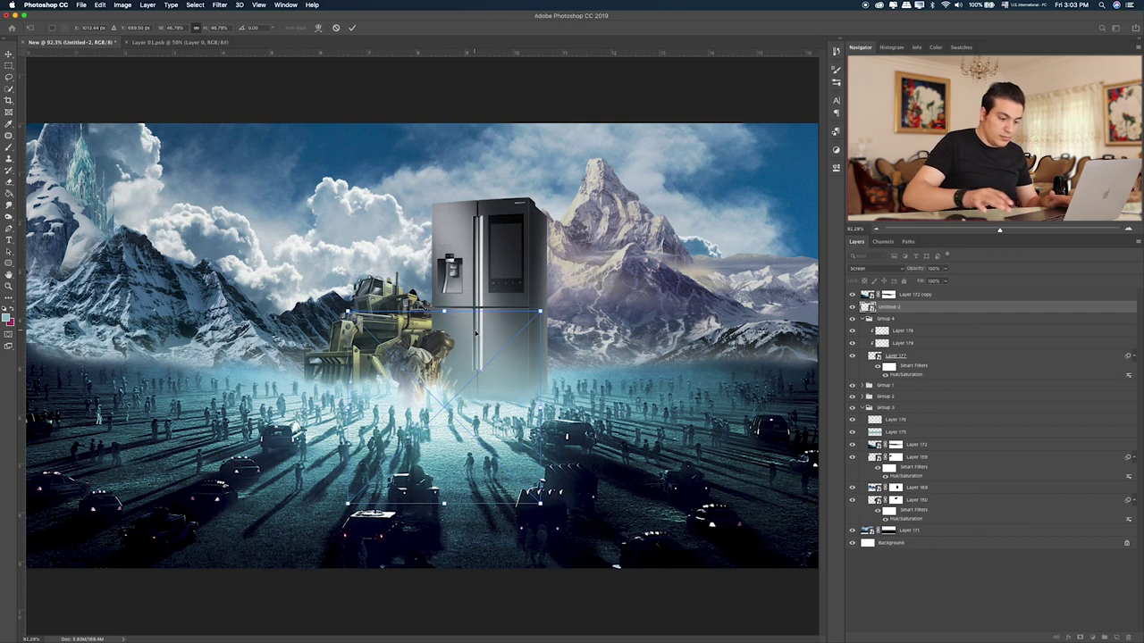
{"action": "key", "text": "Return"}
{"action": "key", "text": "super+plus"}
{"action": "key", "text": "super+plus"}
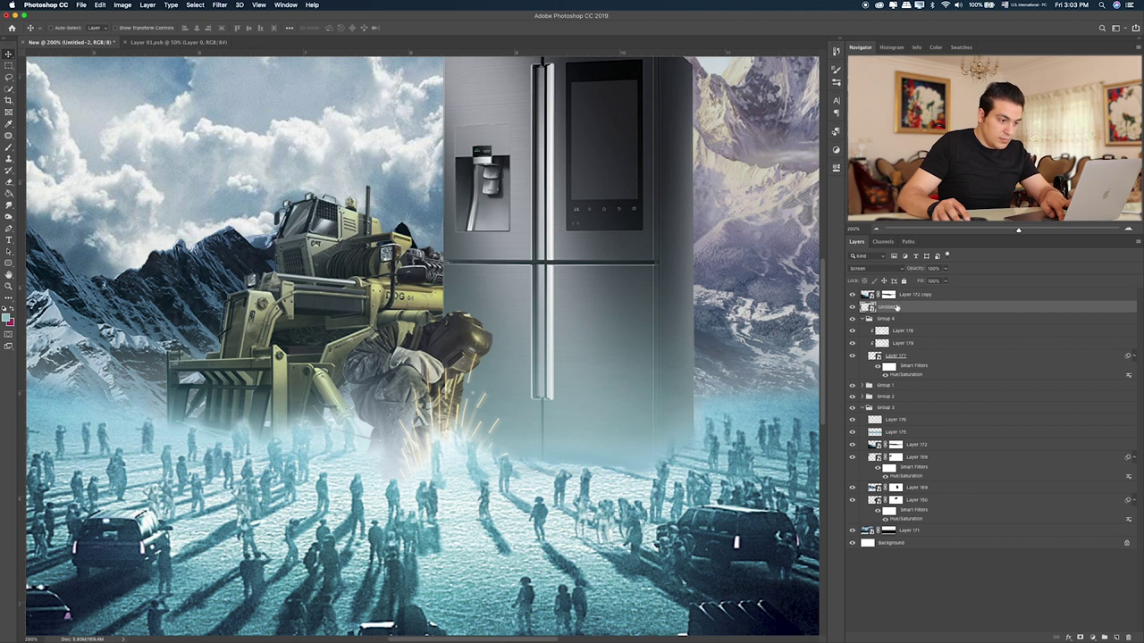
{"action": "left_click", "coordinate": [911, 296]}
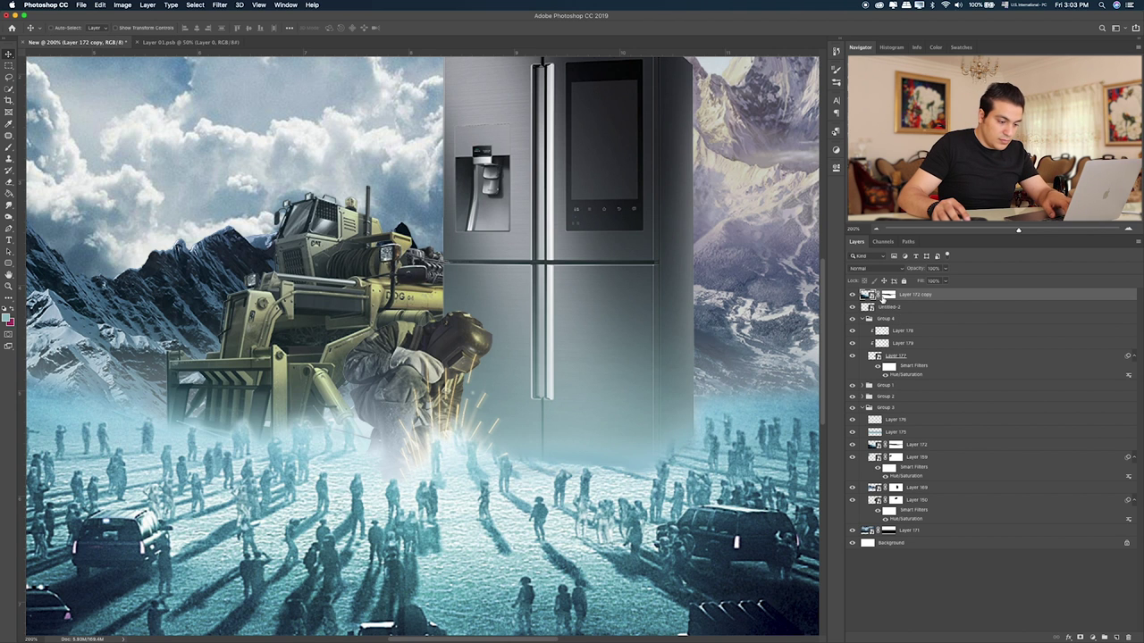
- Brush mist on Layer 172 copy's mask at the right mountain base and left plain, undoing stray strokes
{"action": "key", "text": "super+0"}
{"action": "left_click", "coordinate": [888, 296]}
{"action": "key", "text": "b"}
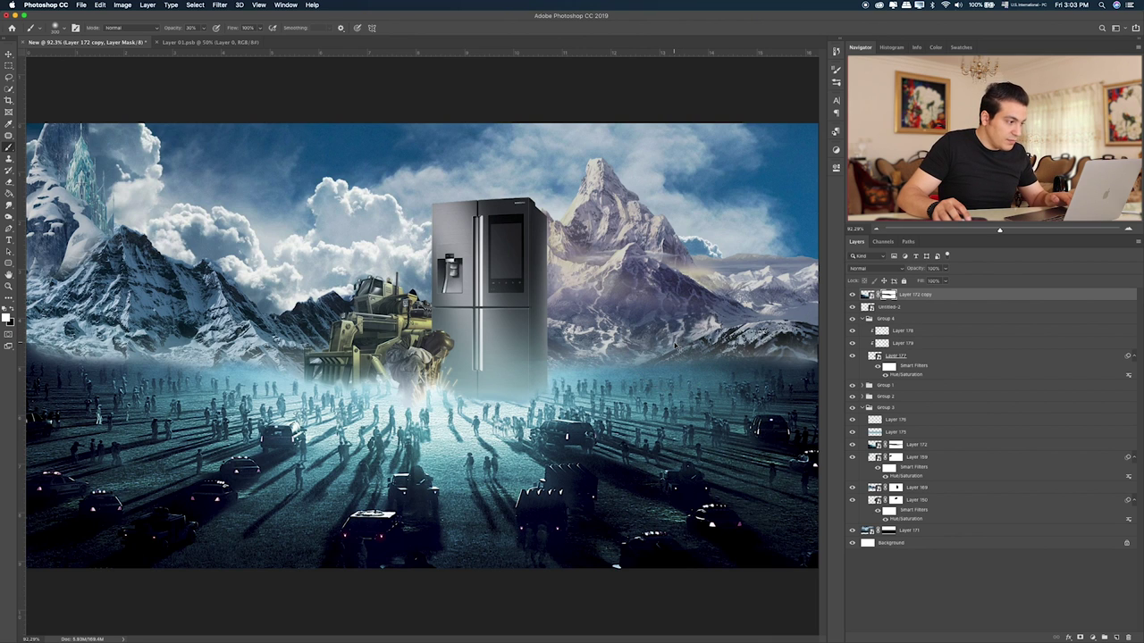
{"action": "left_click_drag", "start_coordinate": [674, 345], "coordinate": [774, 362]}
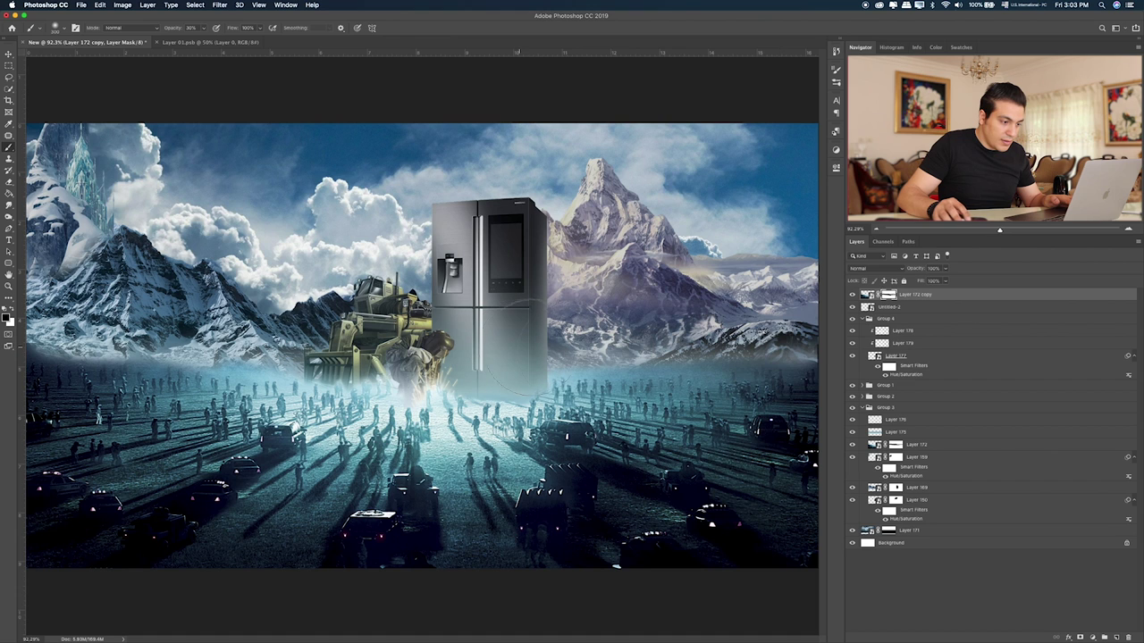
{"action": "mouse_move", "coordinate": [527, 306]}
{"action": "left_mouse_down"}
{"action": "mouse_move", "coordinate": [715, 380]}
{"action": "mouse_move", "coordinate": [787, 385]}
{"action": "left_mouse_up"}
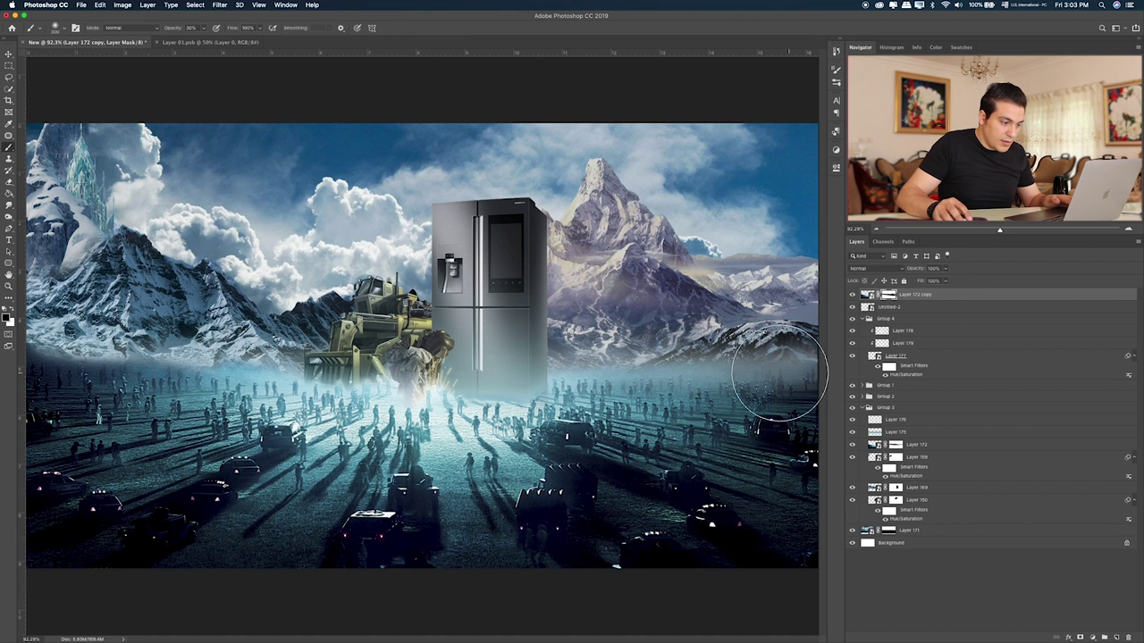
{"action": "key", "text": "super+z"}
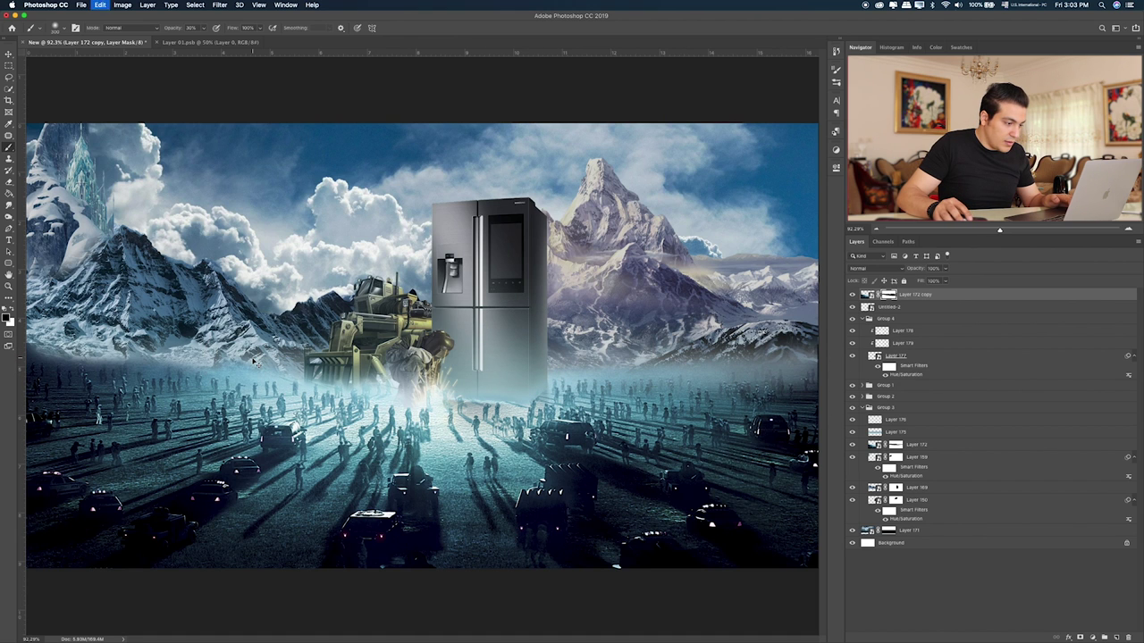
{"action": "key", "text": "super+z"}
{"action": "key", "text": "super+z"}
{"action": "key", "text": "super+z"}
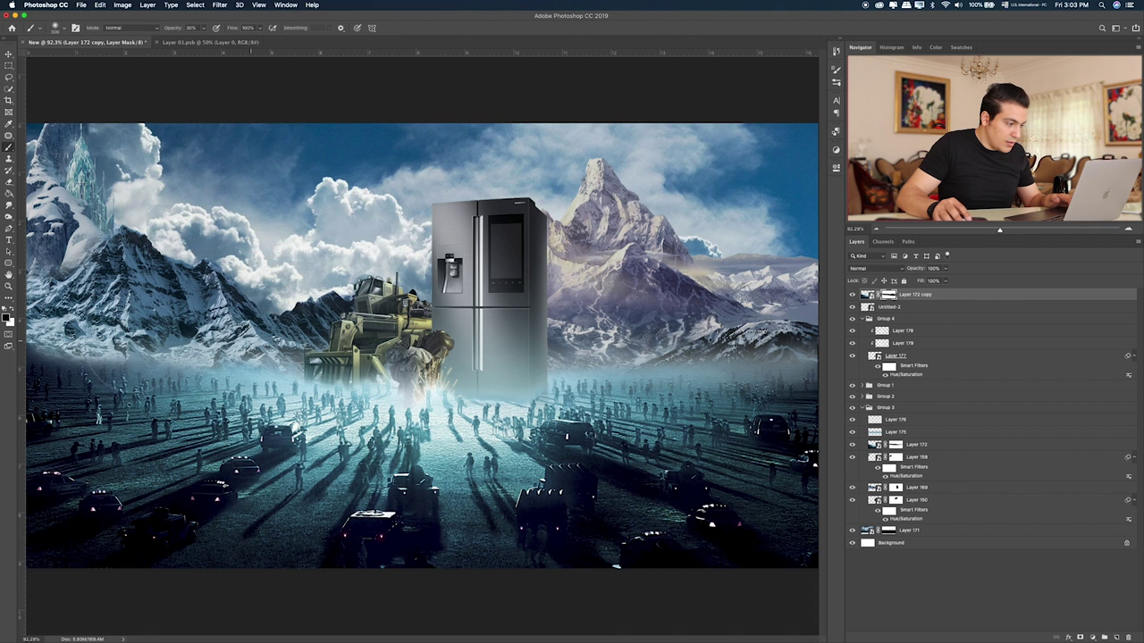
{"action": "left_click_drag", "start_coordinate": [125, 384], "coordinate": [49, 380]}
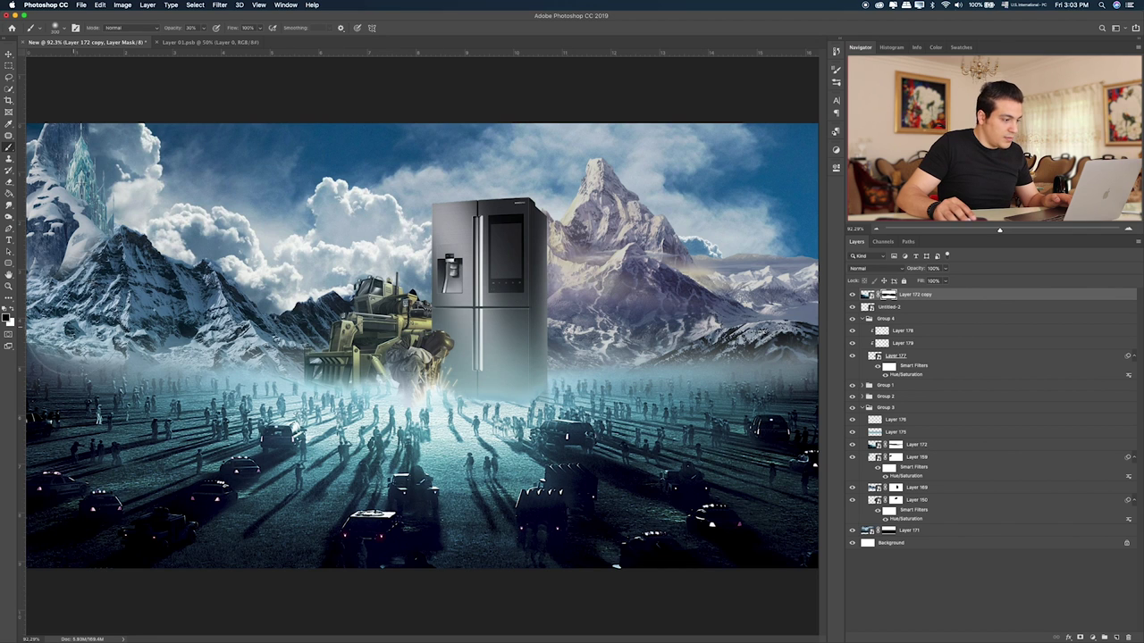
- Toggle the spark glow to compare and reorder Untitled-2 around Layer 172 copy
{"action": "left_click", "coordinate": [852, 301]}
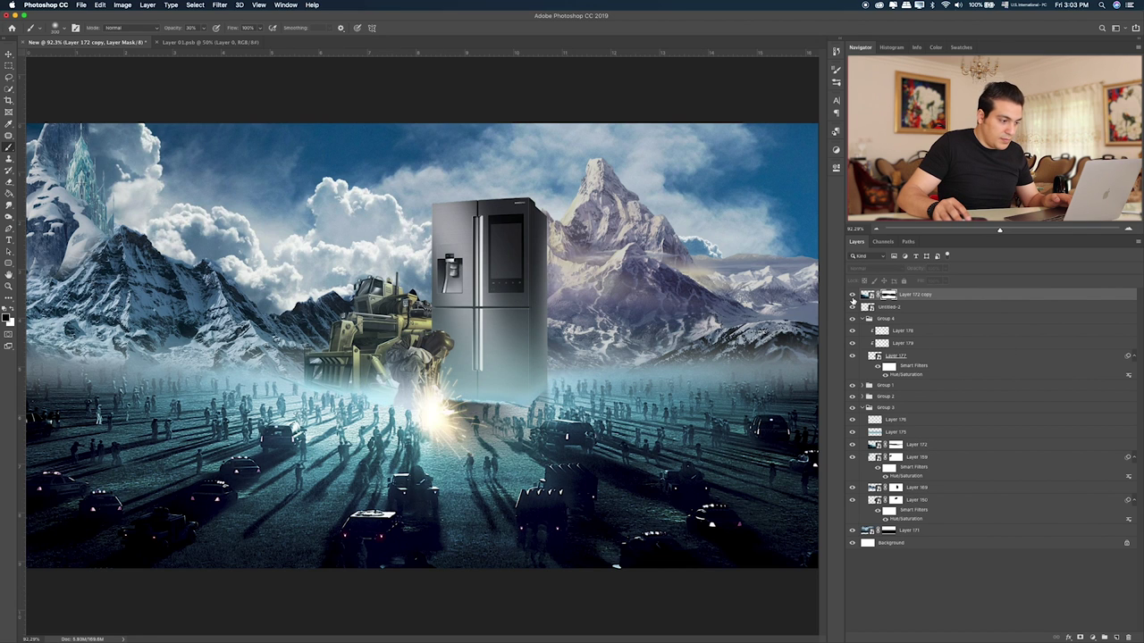
{"action": "left_click", "coordinate": [852, 305]}
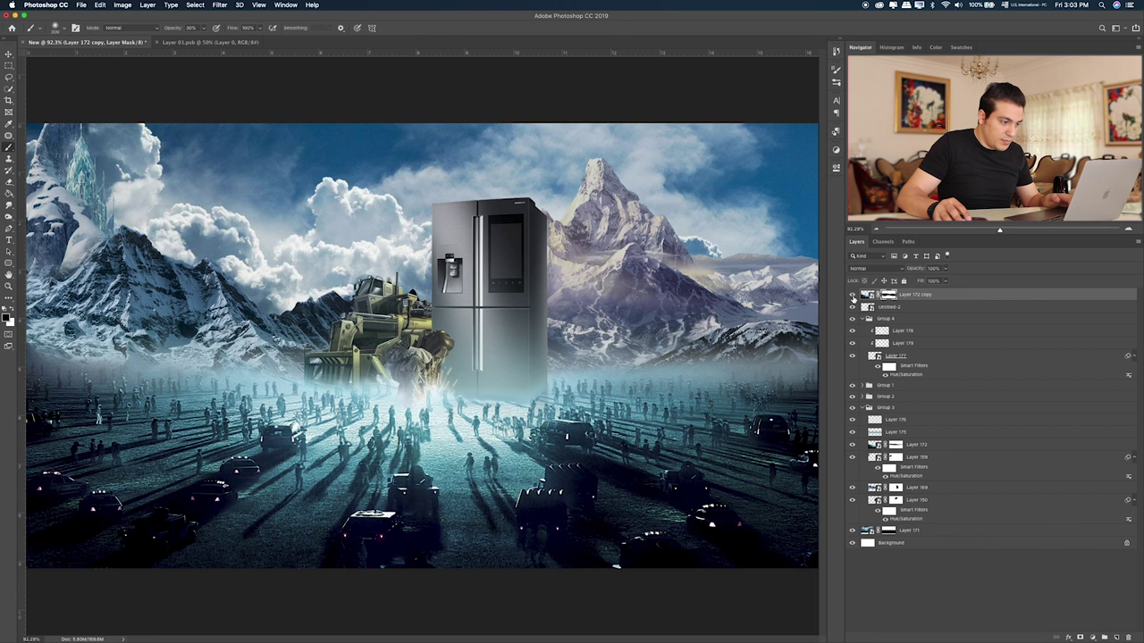
{"action": "left_click", "coordinate": [853, 295]}
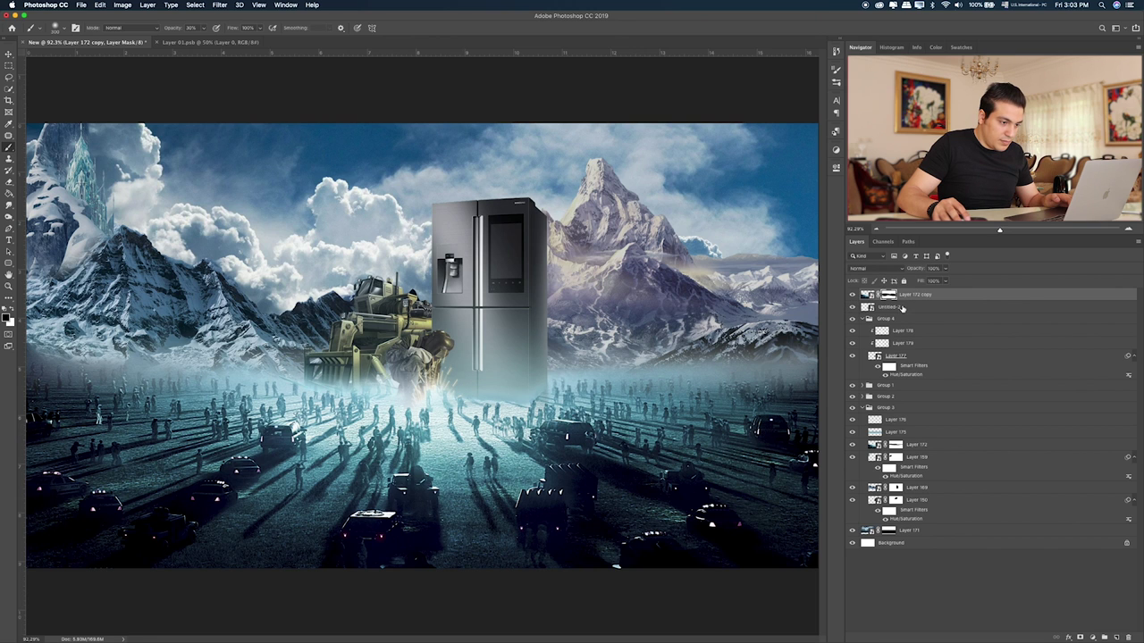
{"action": "left_click_drag", "start_coordinate": [885, 307], "coordinate": [881, 292]}
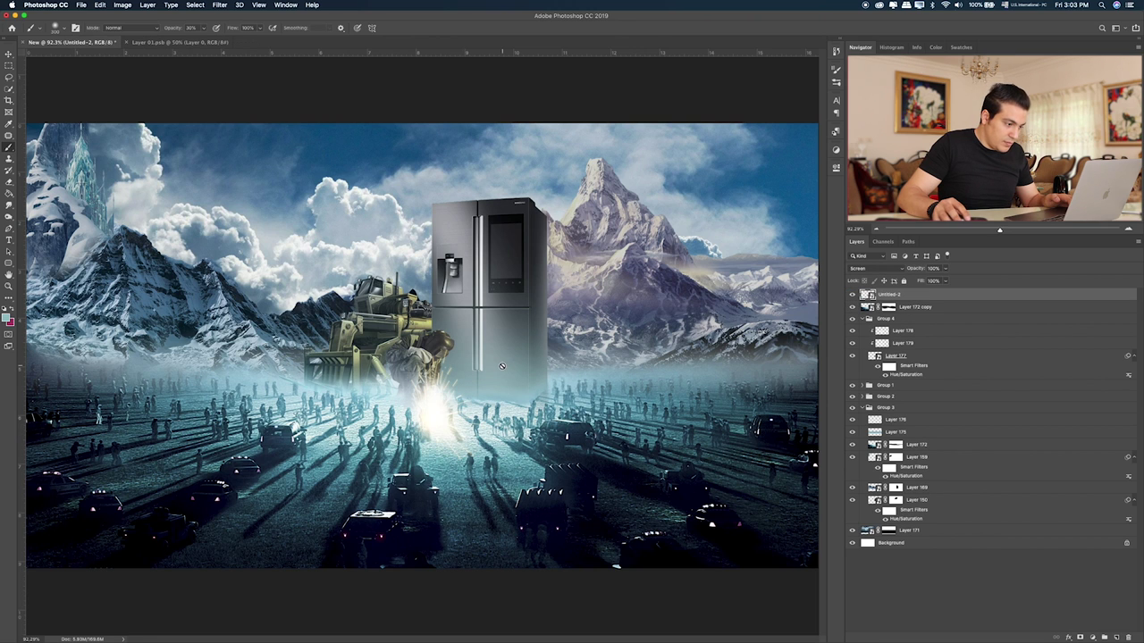
{"action": "key", "text": "ctrl+bracketleft"}
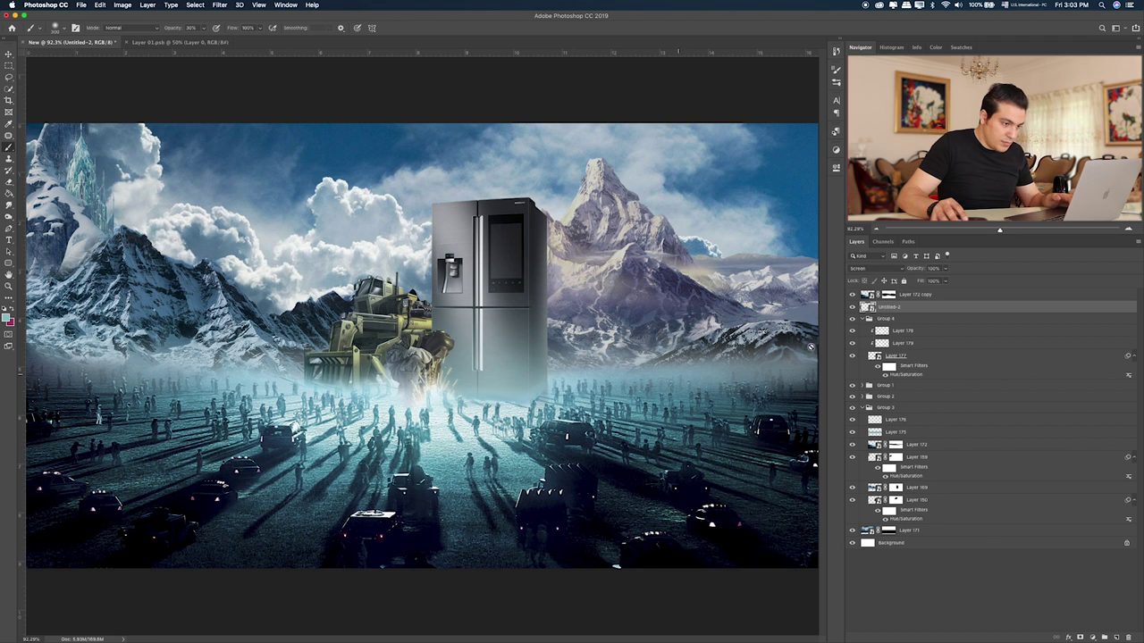
- Shrink the spark glow, nudge it up-left, and put it above Layer 172 copy again
{"action": "key", "text": "ctrl+t"}
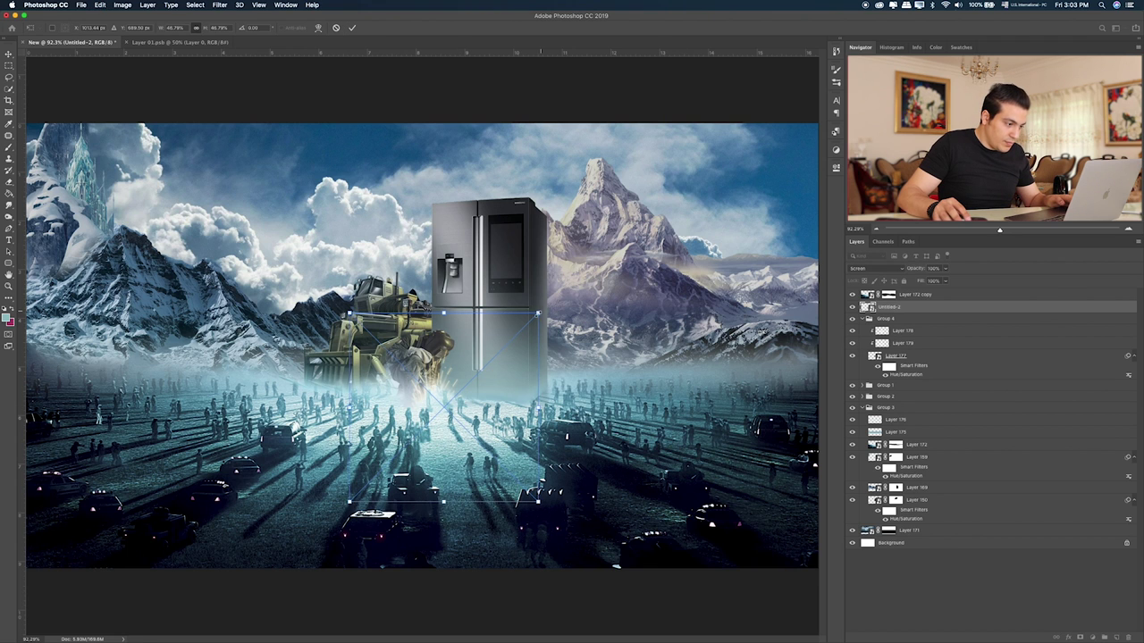
{"action": "left_click_drag", "start_coordinate": [538, 312], "coordinate": [500, 351]}
{"action": "left_click_drag", "start_coordinate": [472, 390], "coordinate": [465, 377]}
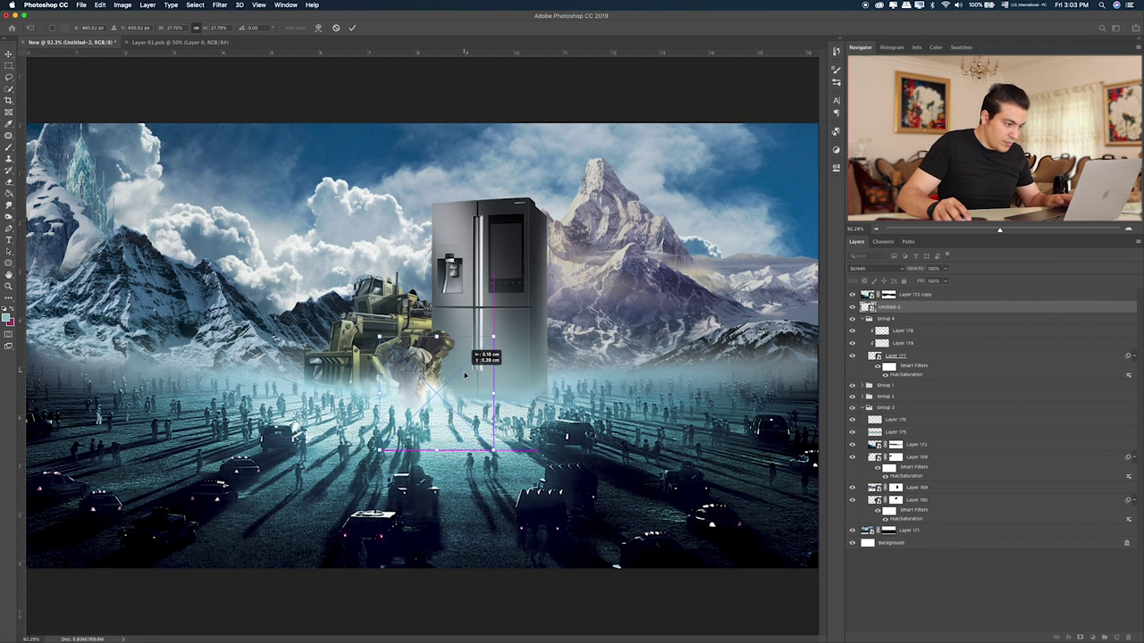
{"action": "key", "text": "Return"}
{"action": "key", "text": "b"}
{"action": "left_click_drag", "start_coordinate": [912, 296], "coordinate": [914, 295]}
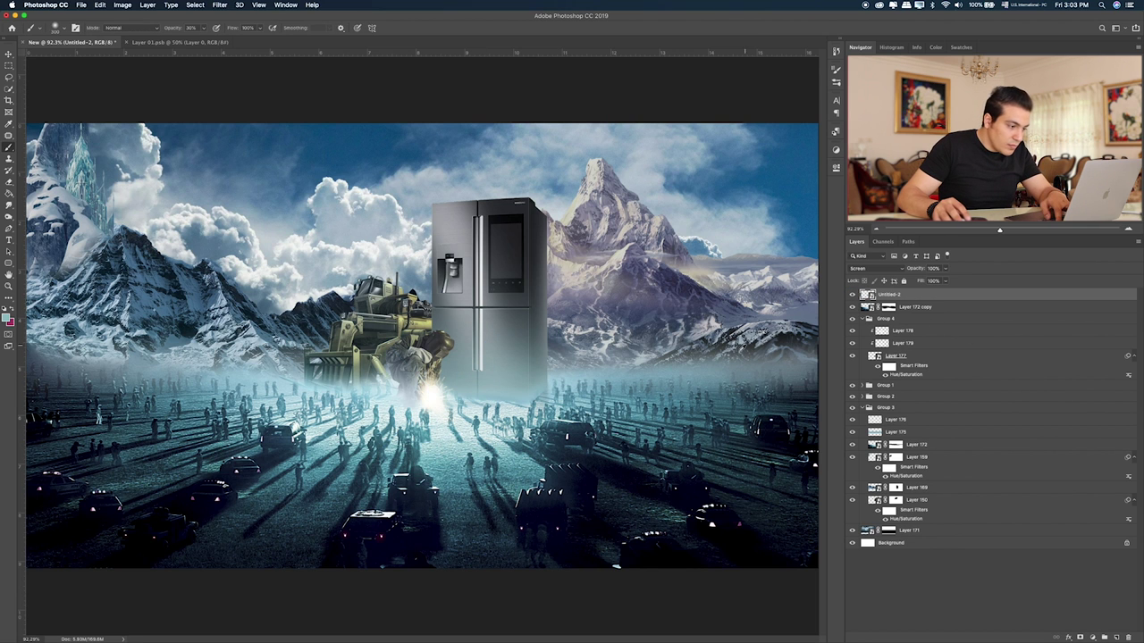
- At 300% zoom, move the glow toward the fridge and shrink it further onto the torch
{"action": "key", "text": "ctrl+plus"}
{"action": "key", "text": "ctrl+plus"}
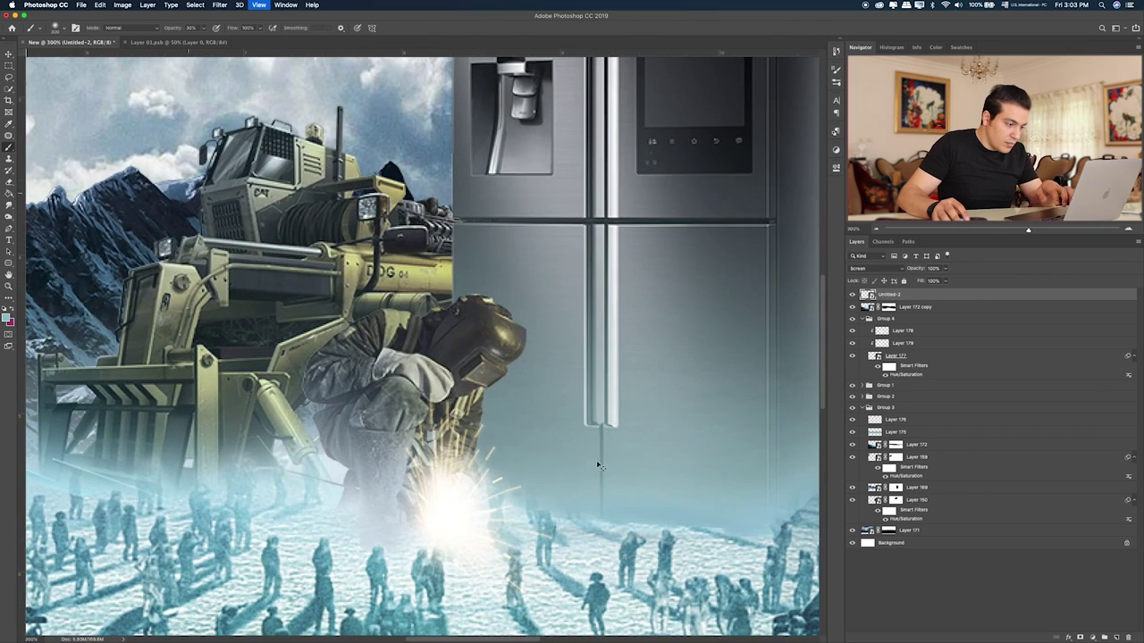
{"action": "key", "text": "ctrl+plus"}
{"action": "key", "text": "v"}
{"action": "mouse_move", "coordinate": [463, 523]}
{"action": "left_mouse_down"}
{"action": "mouse_move", "coordinate": [676, 507]}
{"action": "mouse_move", "coordinate": [469, 528]}
{"action": "left_mouse_up"}
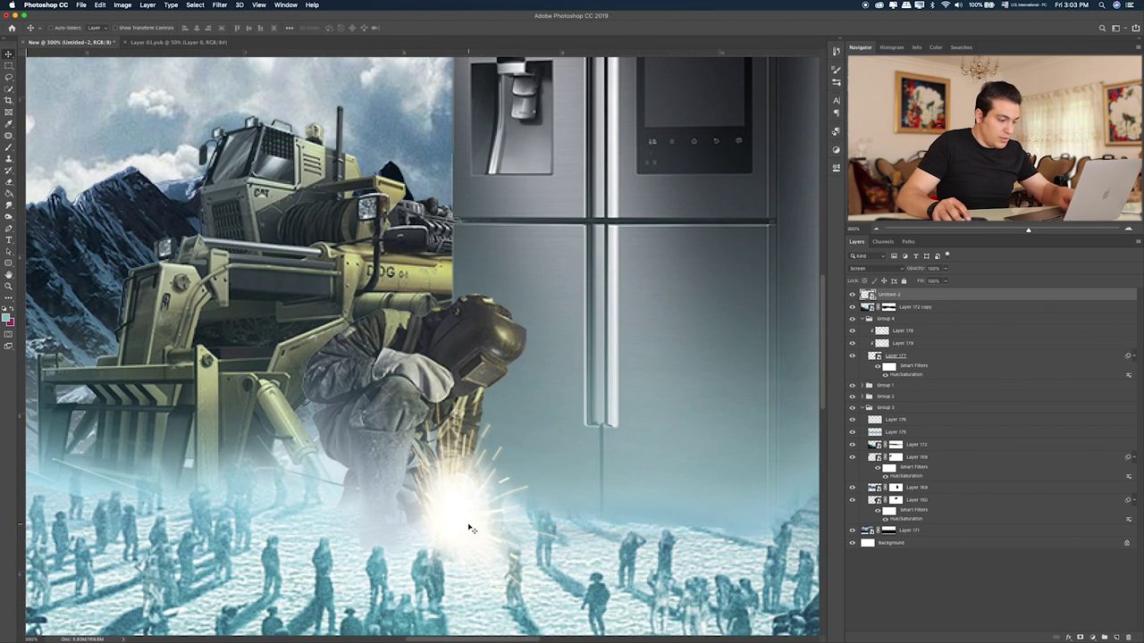
{"action": "key", "text": "ctrl+t"}
{"action": "mouse_move", "coordinate": [667, 319]}
{"action": "left_mouse_down"}
{"action": "mouse_move", "coordinate": [582, 417]}
{"action": "mouse_move", "coordinate": [619, 365]}
{"action": "left_mouse_up"}
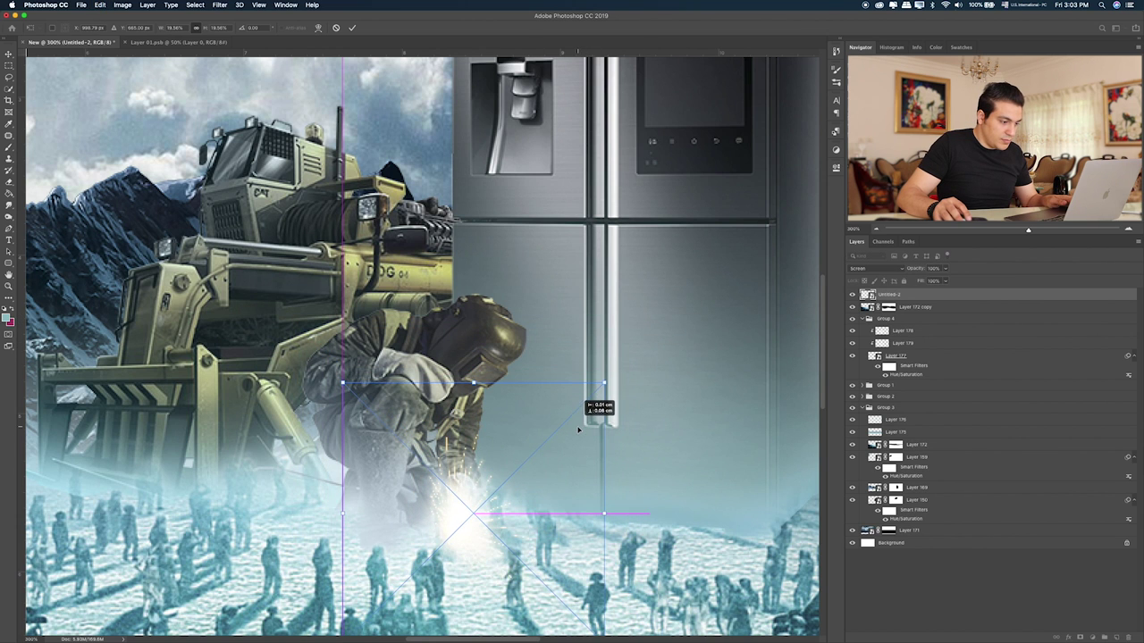
{"action": "left_click_drag", "start_coordinate": [585, 407], "coordinate": [619, 386]}
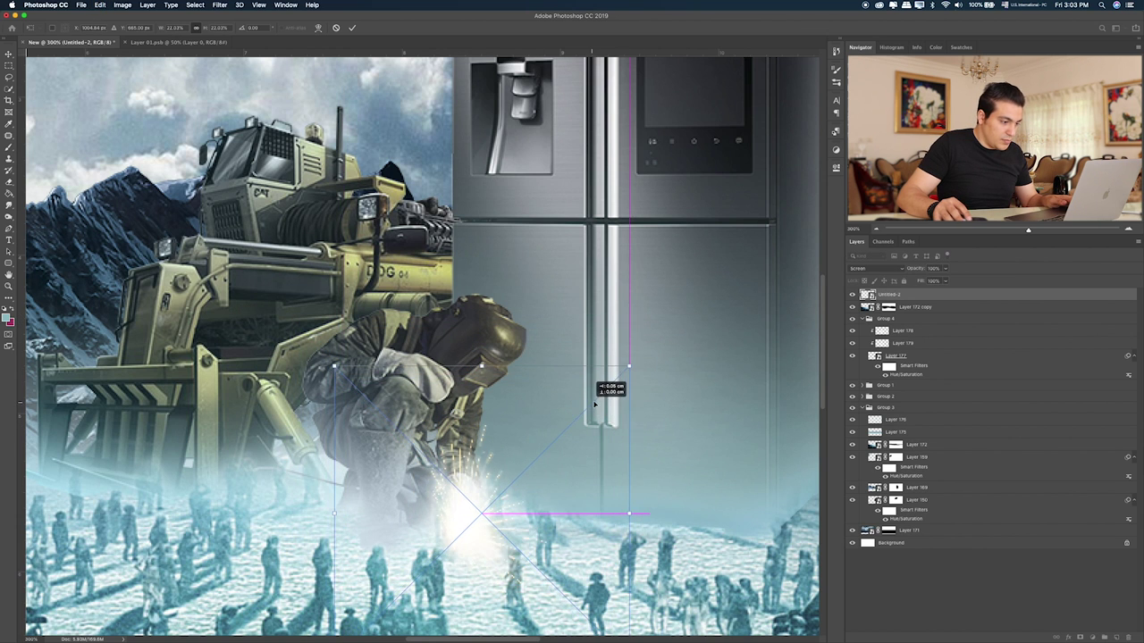
{"action": "key", "text": "Return"}
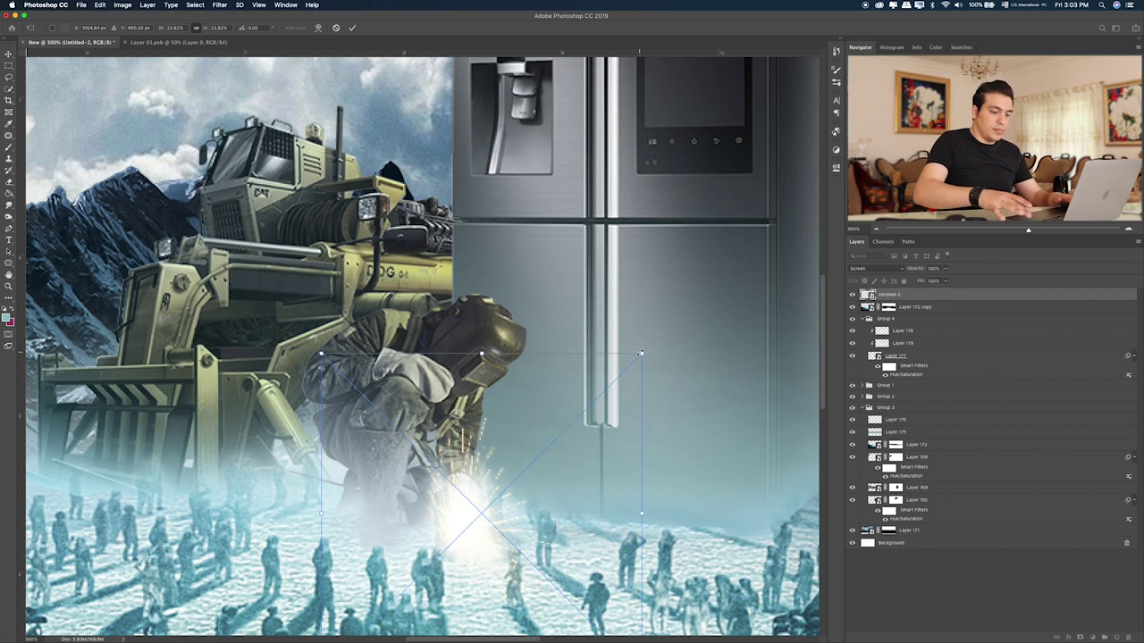
{"action": "key", "text": "super+0"}
- Add a layer mask to the Untitled-2 spark glow layer and check it zoomed in
{"action": "key", "text": "super+Tab"}
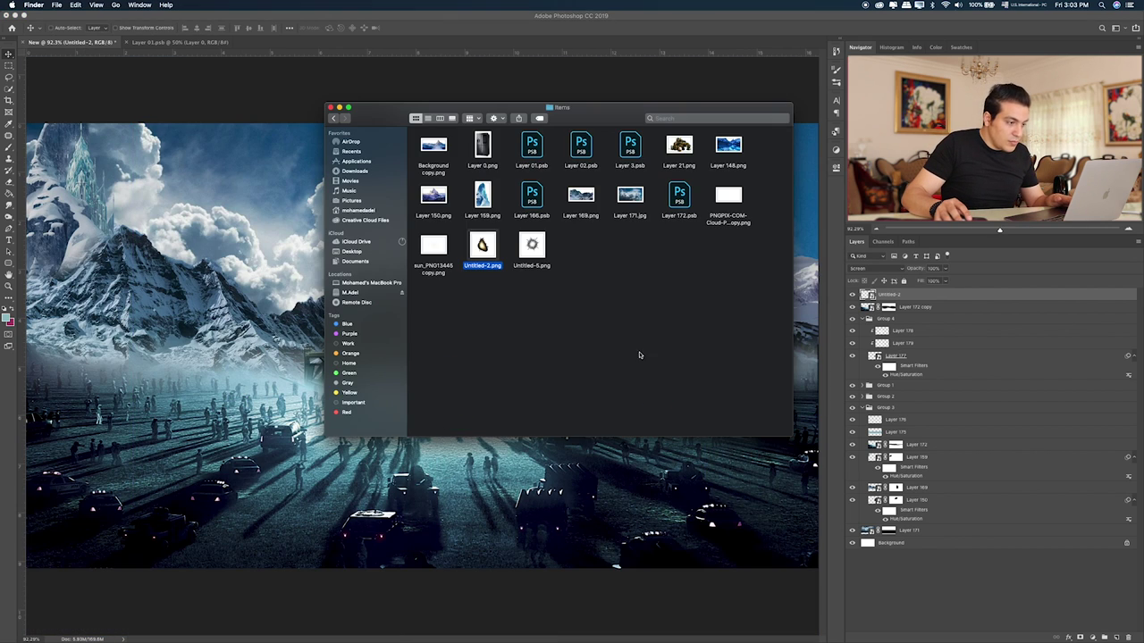
{"action": "key", "text": "super+Tab"}
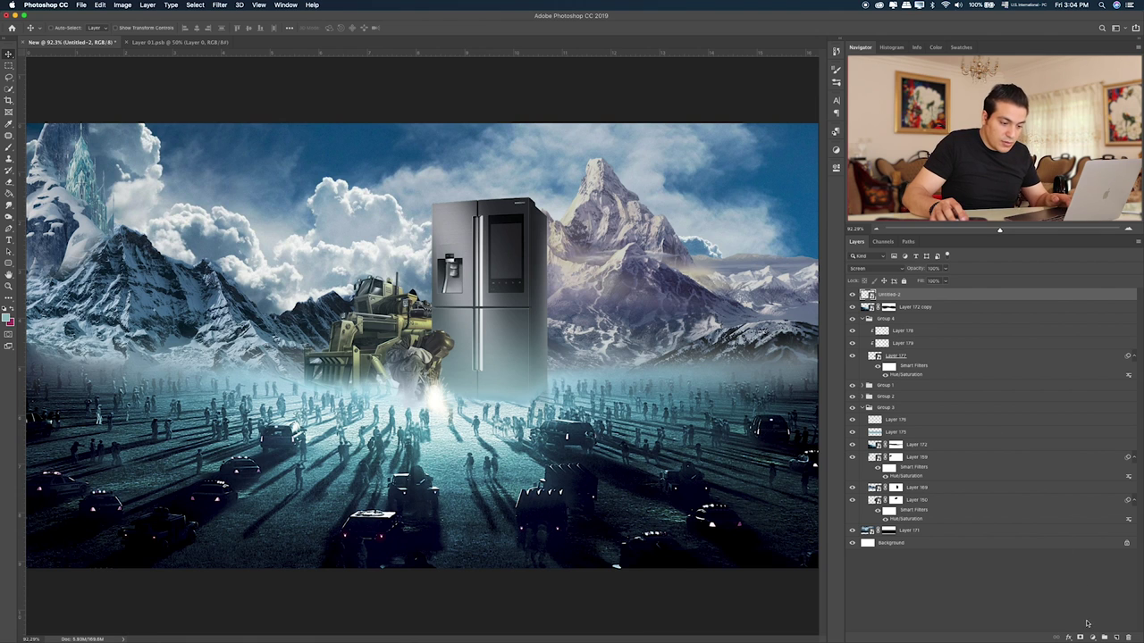
{"action": "left_click", "coordinate": [1080, 637]}
{"action": "key", "text": "b"}
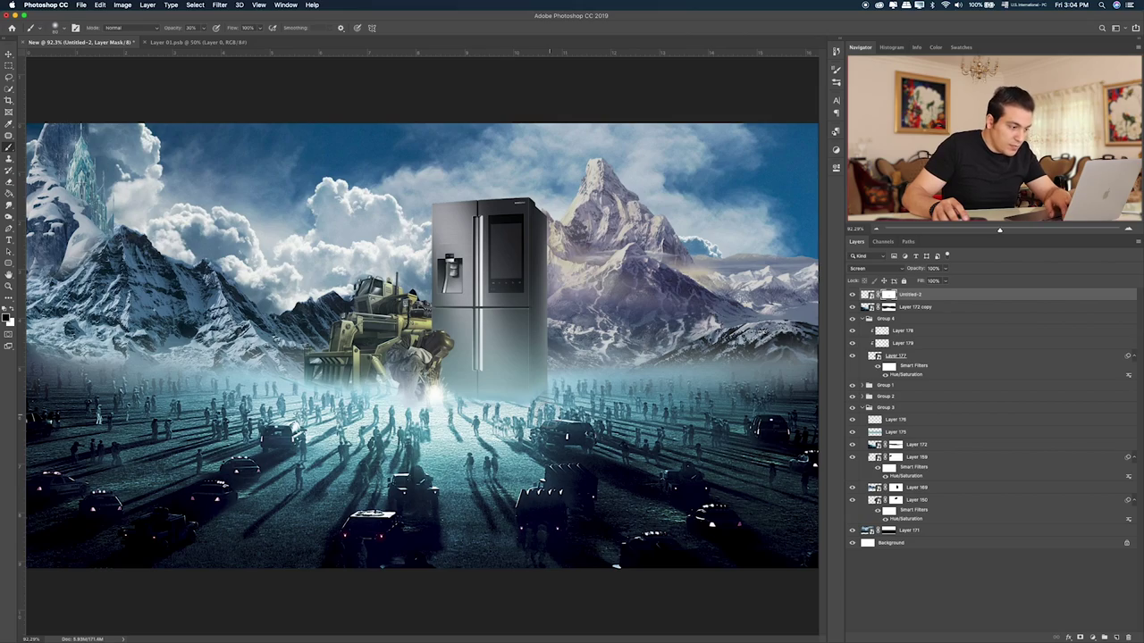
{"action": "key", "text": "super+plus"}
{"action": "key", "text": "super+plus"}
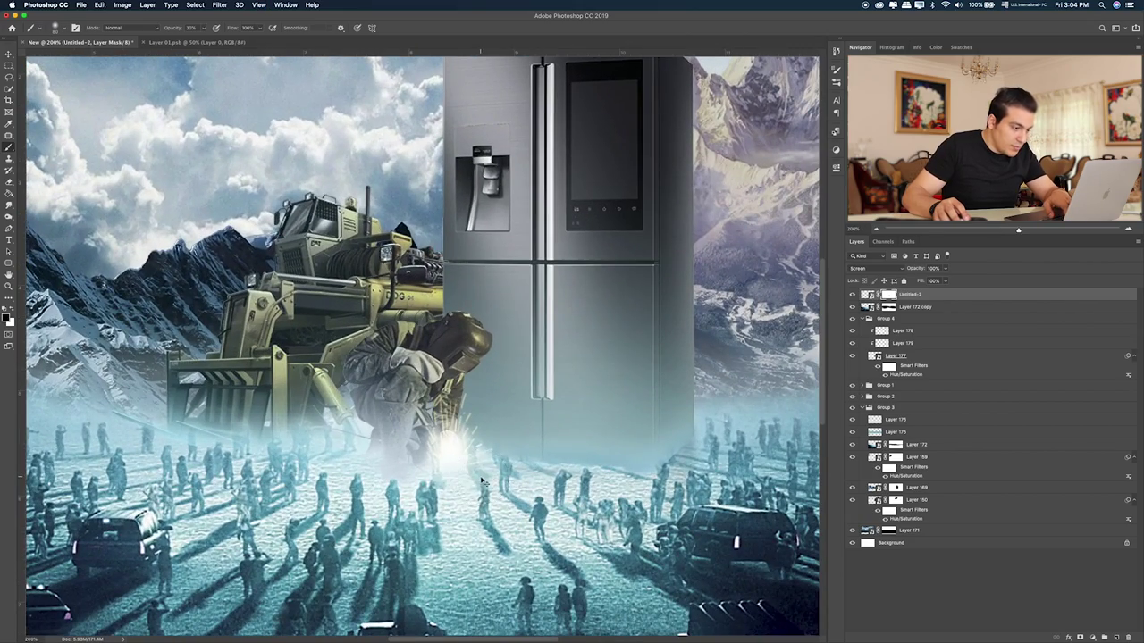
{"action": "key", "text": "super+0"}
- Add Layer 182 above Layer 176 and paint white mist along the horizon on both sides
{"action": "left_click", "coordinate": [913, 425]}
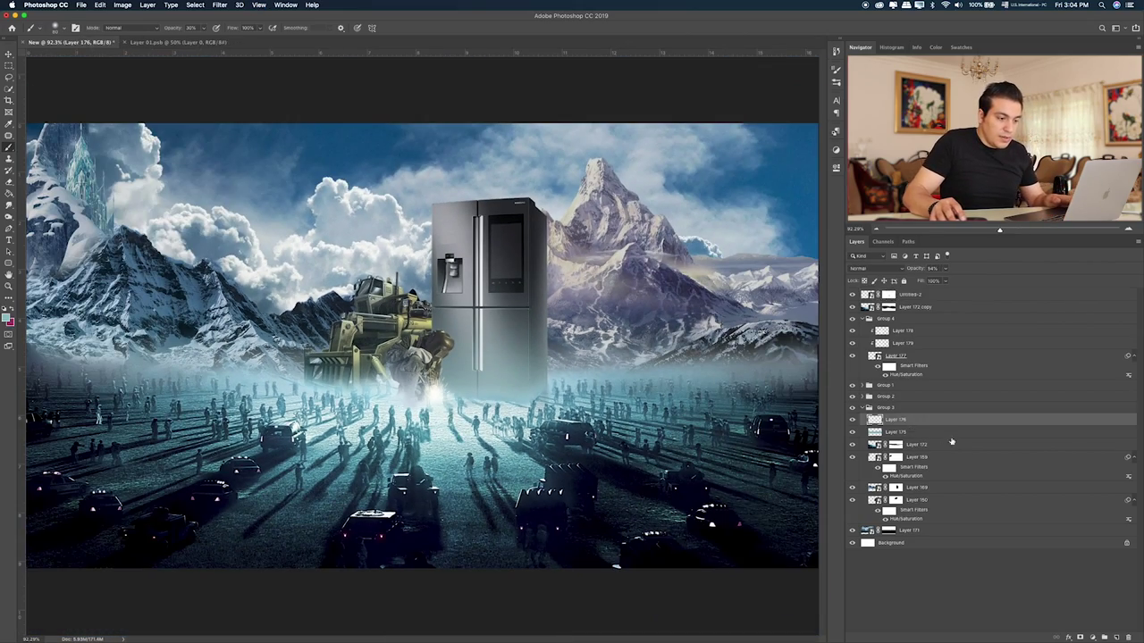
{"action": "left_click", "coordinate": [1116, 637]}
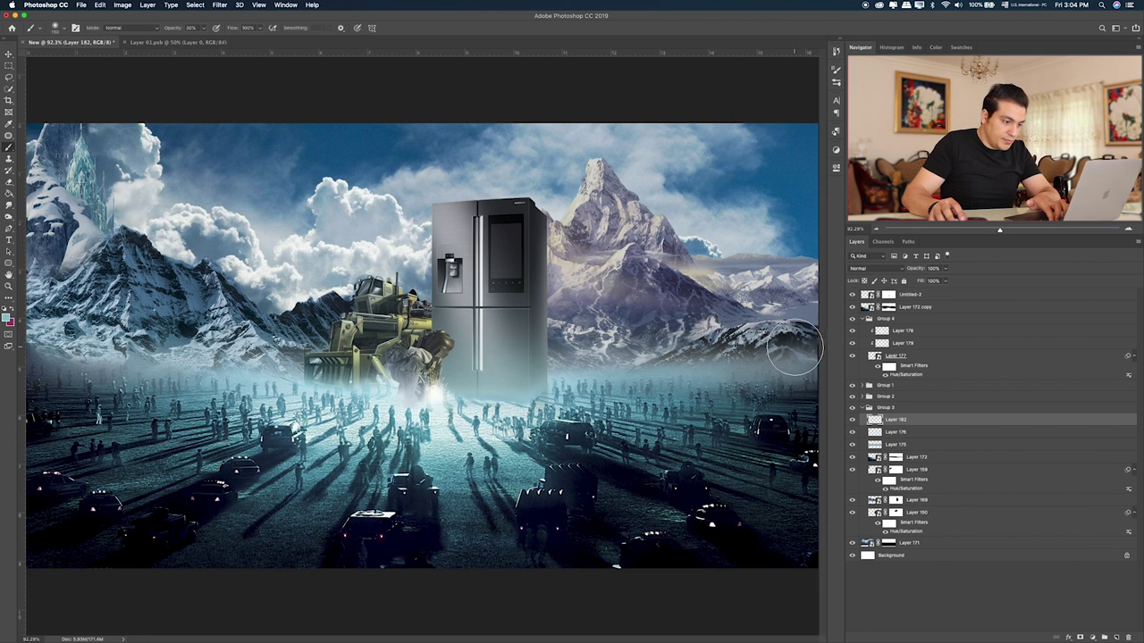
{"action": "key", "text": "bracketright"}
{"action": "key", "text": "bracketright"}
{"action": "key", "text": "bracketright"}
{"action": "mouse_move", "coordinate": [778, 357]}
{"action": "left_mouse_down"}
{"action": "mouse_move", "coordinate": [403, 326]}
{"action": "mouse_move", "coordinate": [3, 362]}
{"action": "mouse_move", "coordinate": [382, 362]}
{"action": "mouse_move", "coordinate": [2, 353]}
{"action": "left_mouse_up"}
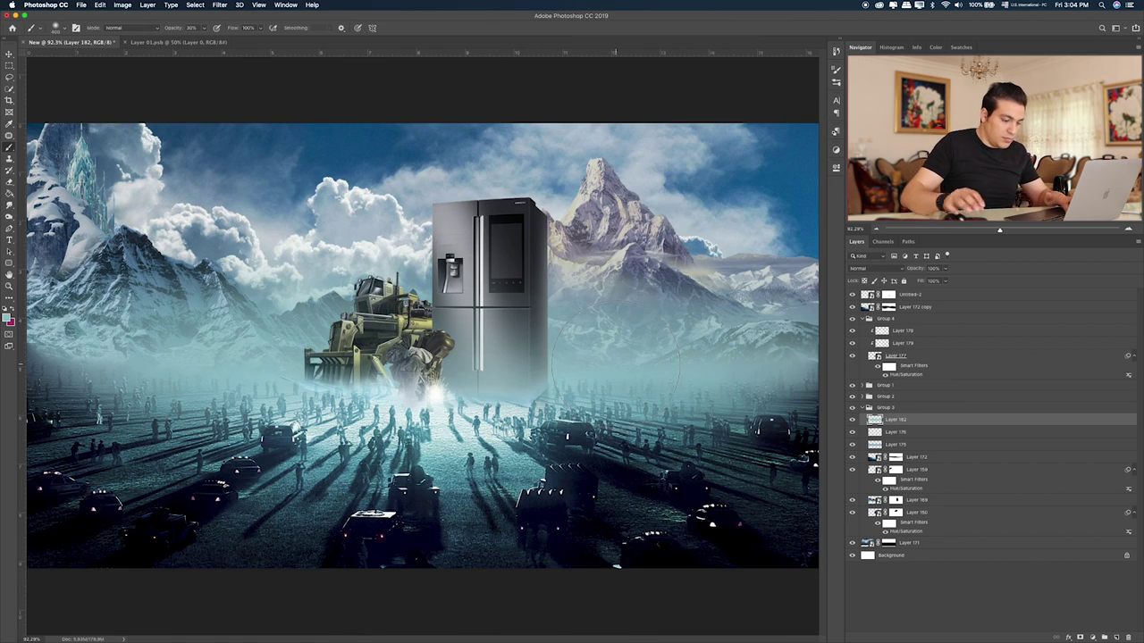
- Cycle Layer 182's blend modes from Multiply, ending on Overlay
{"action": "key", "text": "v"}
{"action": "key", "text": "alt+shift+m"}
{"action": "key", "text": "shift+plus"}
{"action": "key", "text": "shift+plus"}
{"action": "key", "text": "shift+plus"}
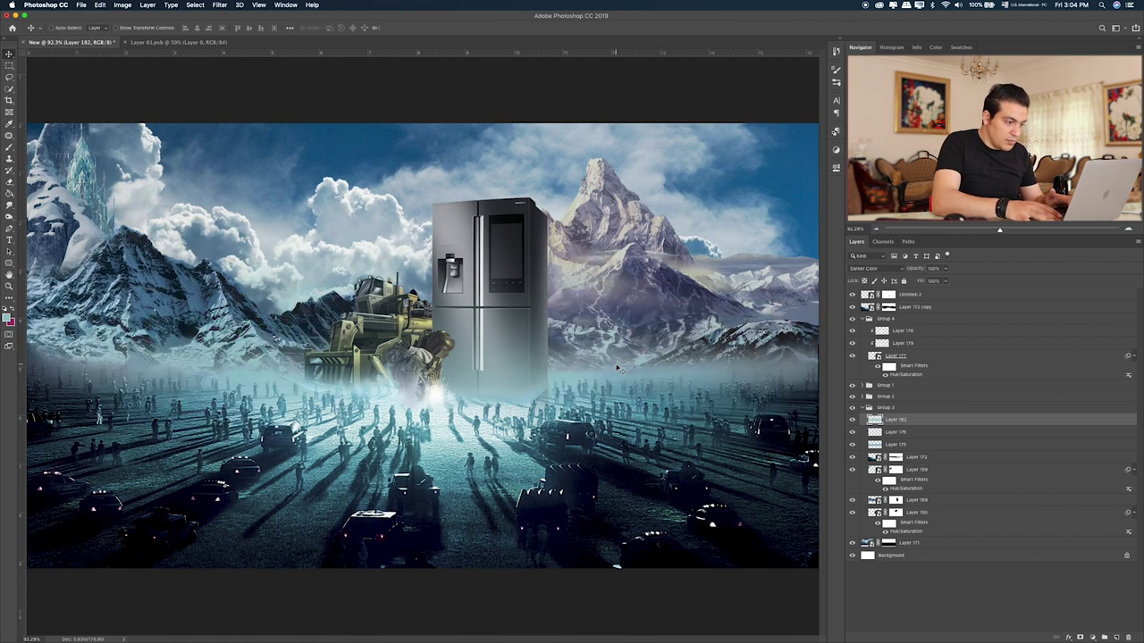
{"action": "key", "text": "shift+plus"}
{"action": "key", "text": "shift+plus"}
{"action": "key", "text": "shift+plus"}
{"action": "key", "text": "shift+plus"}
{"action": "key", "text": "shift+plus"}
{"action": "key", "text": "shift+plus"}
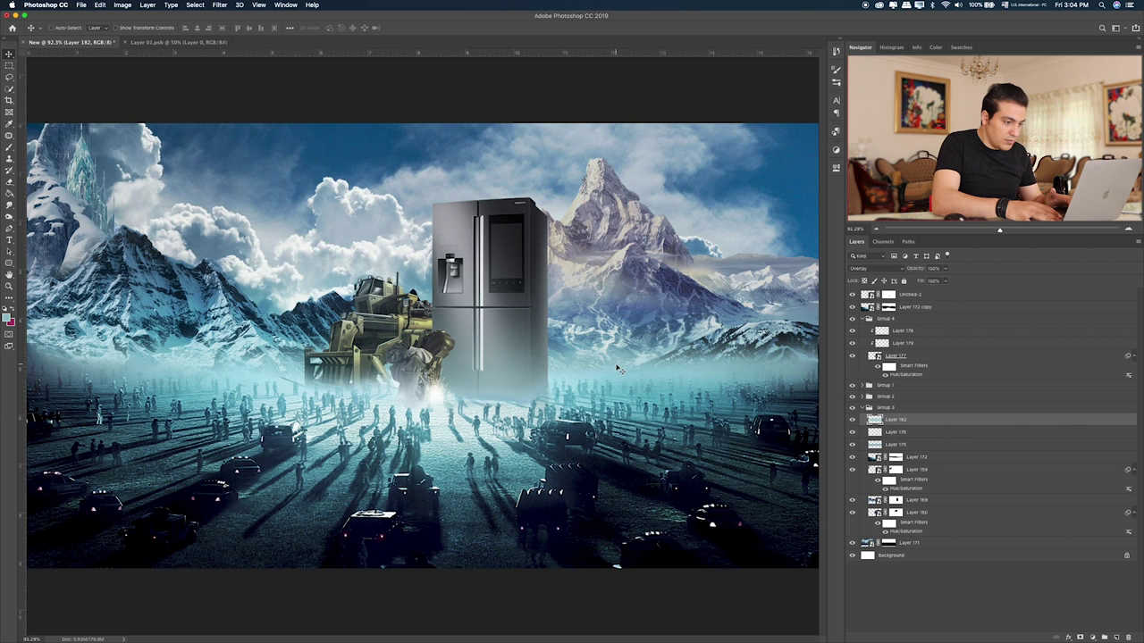
{"action": "key", "text": "shift+plus"}
{"action": "key", "text": "shift+minus"}
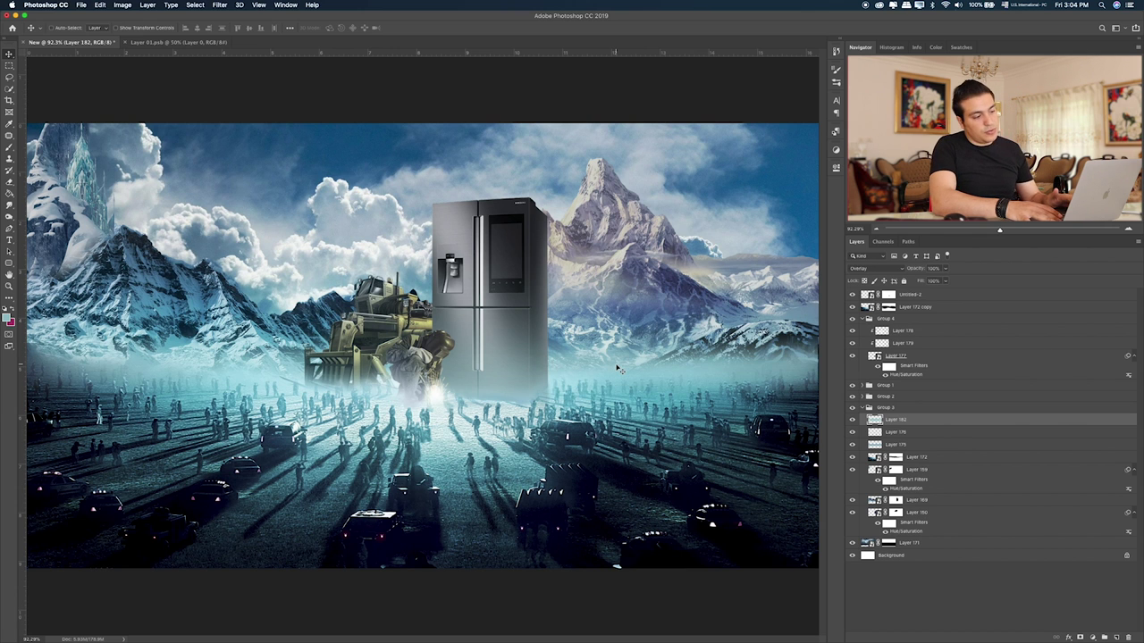
- Add a new teal-filled Layer 183 and move it to the top of the layer stack
{"action": "left_click", "coordinate": [1116, 637]}
{"action": "key", "text": "g"}
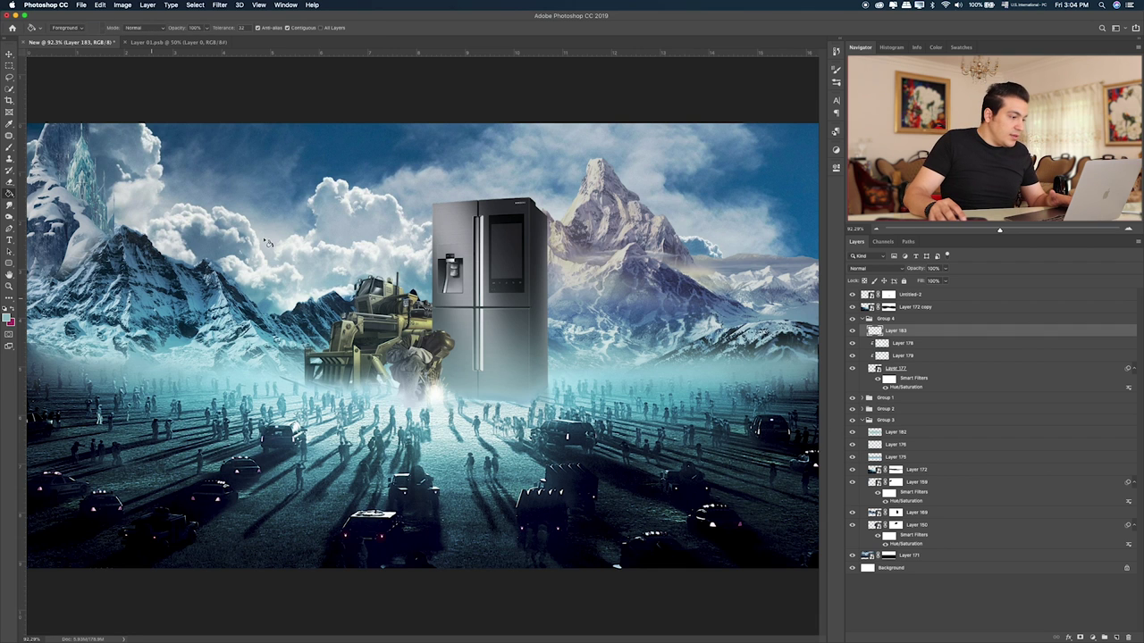
{"action": "left_click", "coordinate": [508, 306]}
{"action": "key", "text": "ctrl+z"}
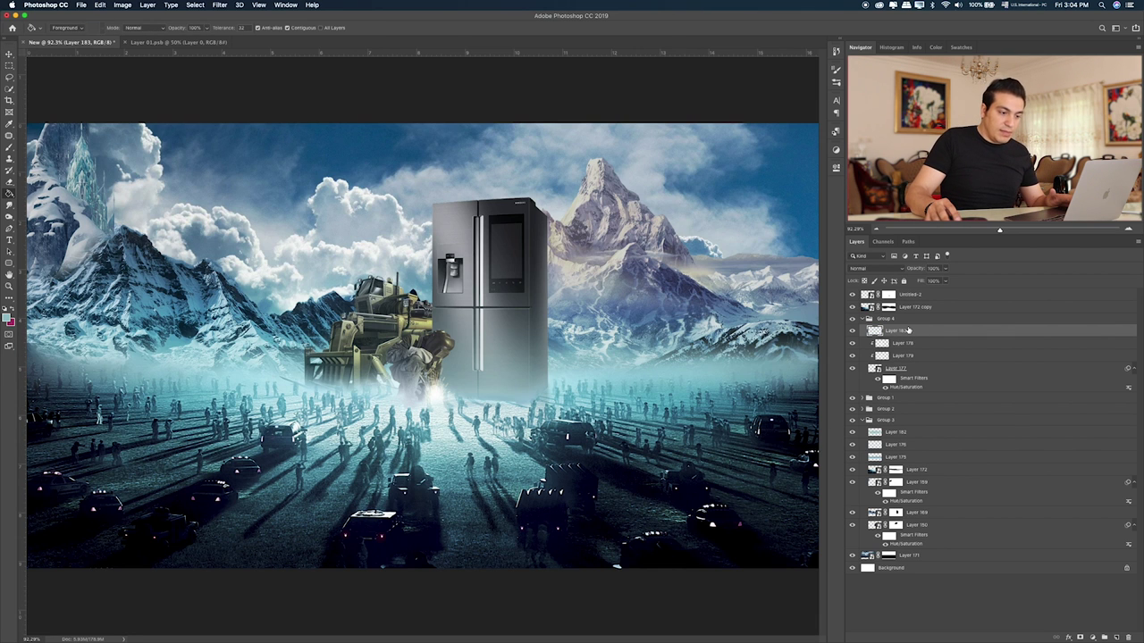
{"action": "left_click_drag", "start_coordinate": [906, 330], "coordinate": [930, 290]}
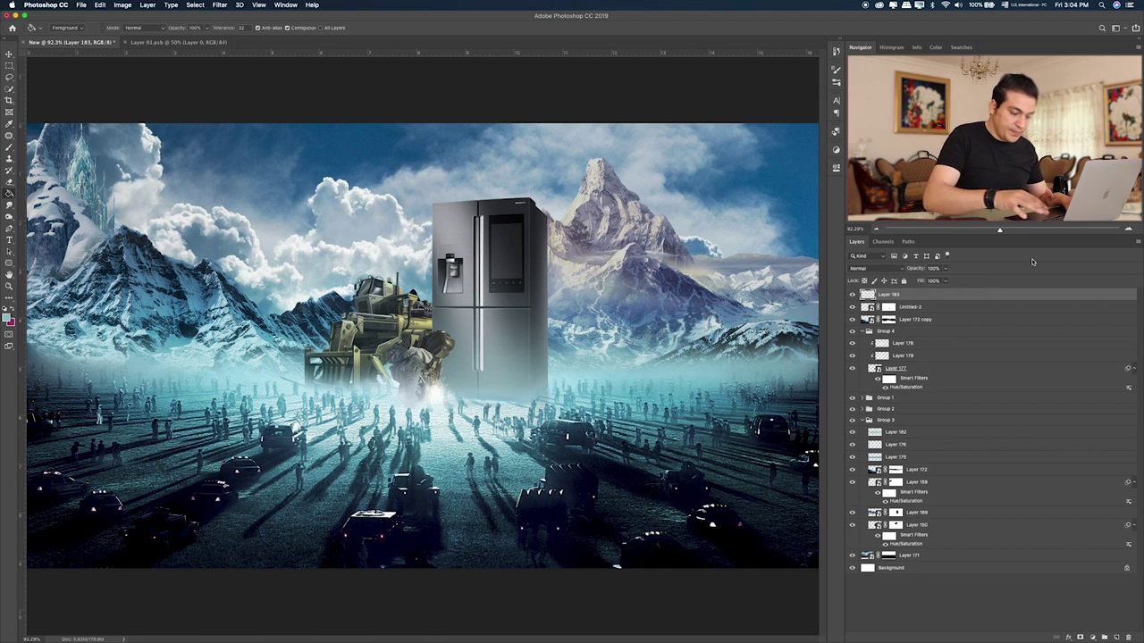
- Try blend modes on the teal layer, from Color Burn through Soft Light, stepping toward Hue
{"action": "key", "text": "v"}
{"action": "key", "text": "alt+shift+b"}
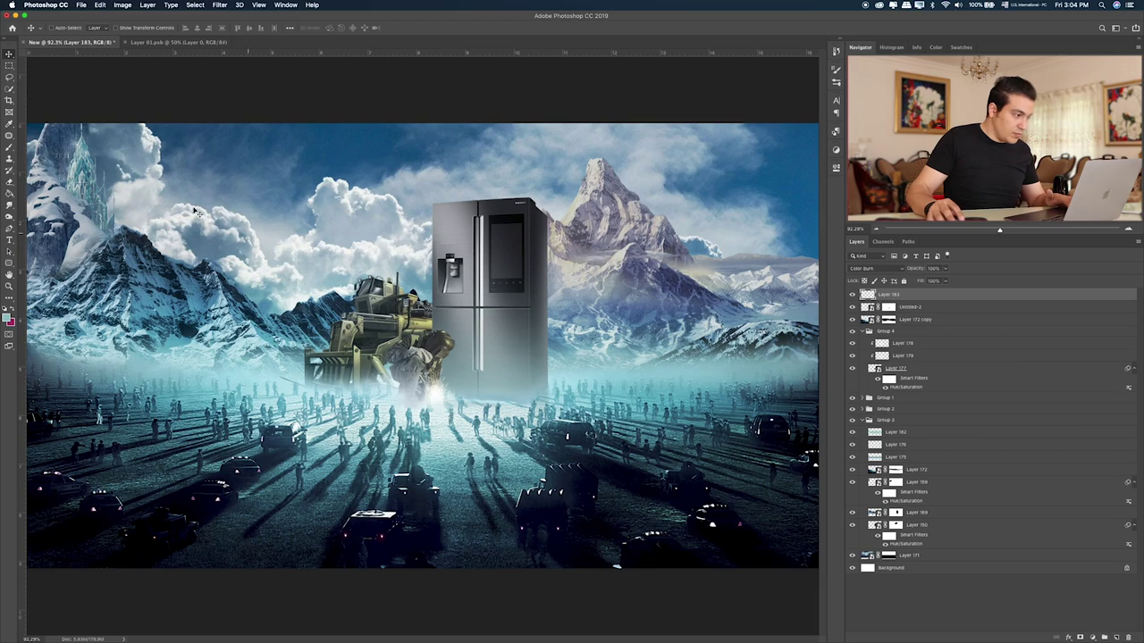
{"action": "key", "text": "alt+shift+m"}
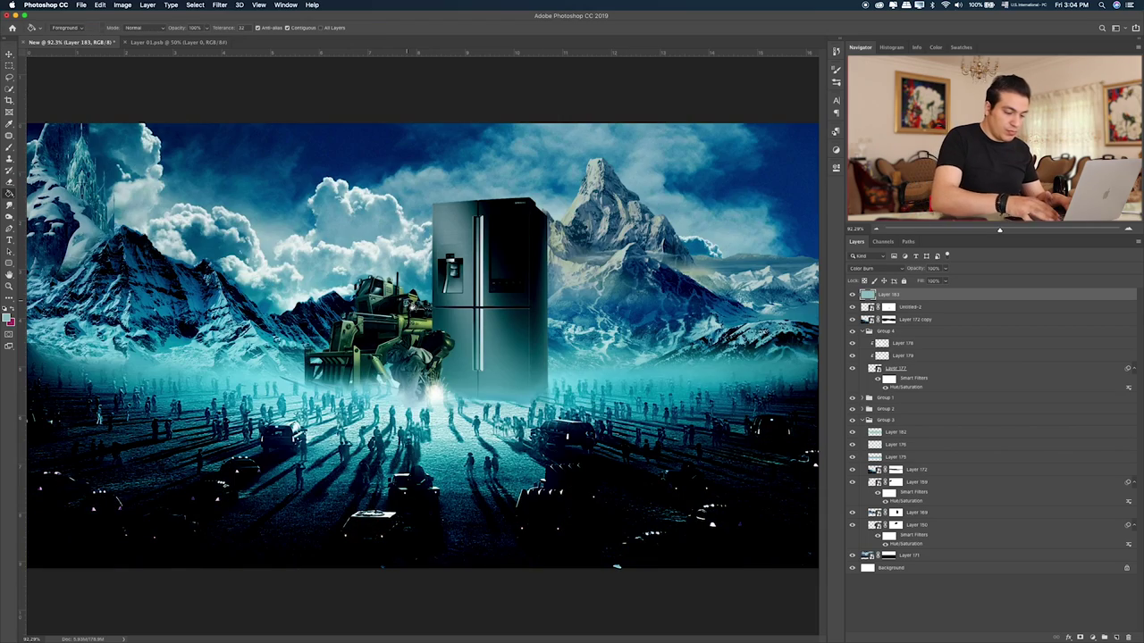
{"action": "key", "text": "alt+shift+a"}
{"action": "key", "text": "alt+shift+s"}
{"action": "key", "text": "alt+shift+w"}
{"action": "key", "text": "alt+shift+o"}
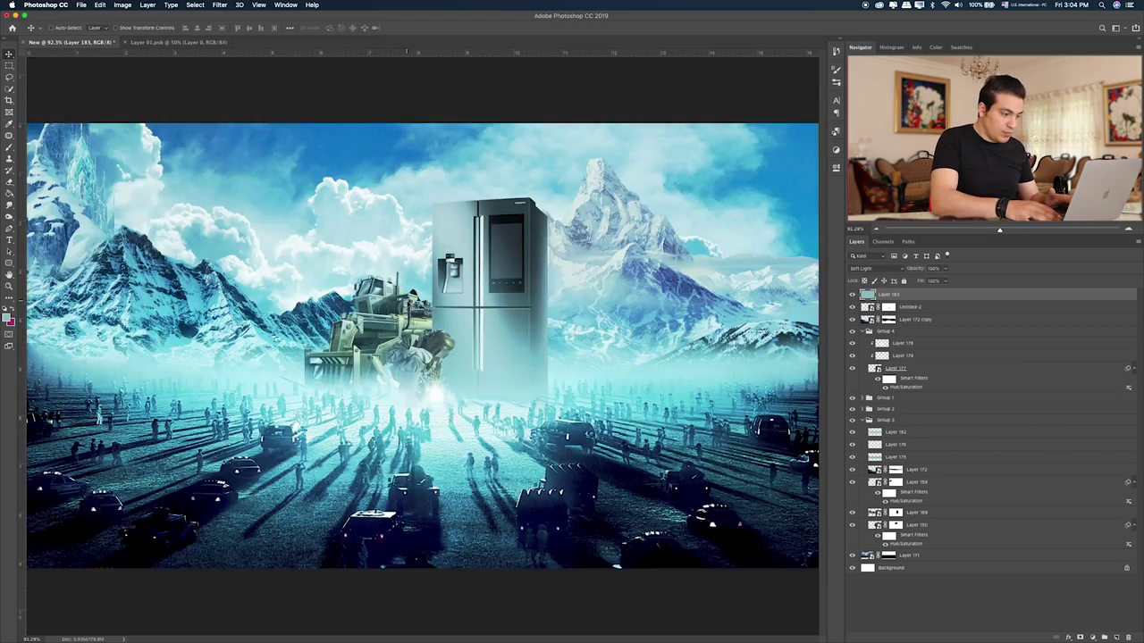
{"action": "key", "text": "alt+shift+h"}
{"action": "key", "text": "alt+shift+f"}
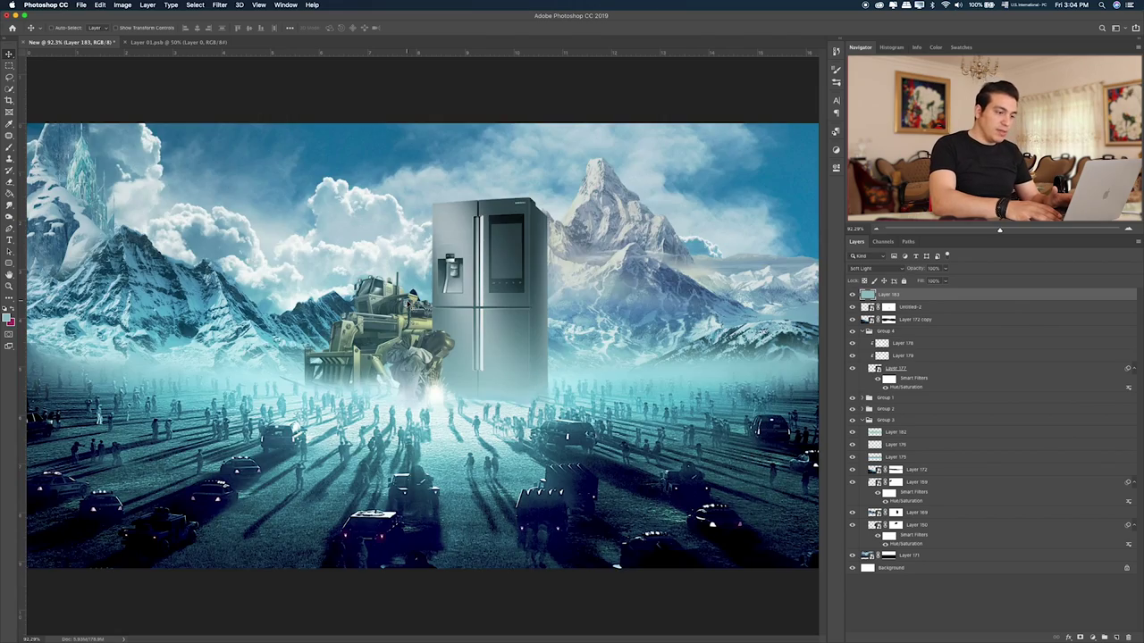
{"action": "key", "text": "shift+plus"}
{"action": "key", "text": "shift+plus"}
{"action": "key", "text": "shift+plus"}
{"action": "key", "text": "shift+plus"}
{"action": "key", "text": "shift+plus"}
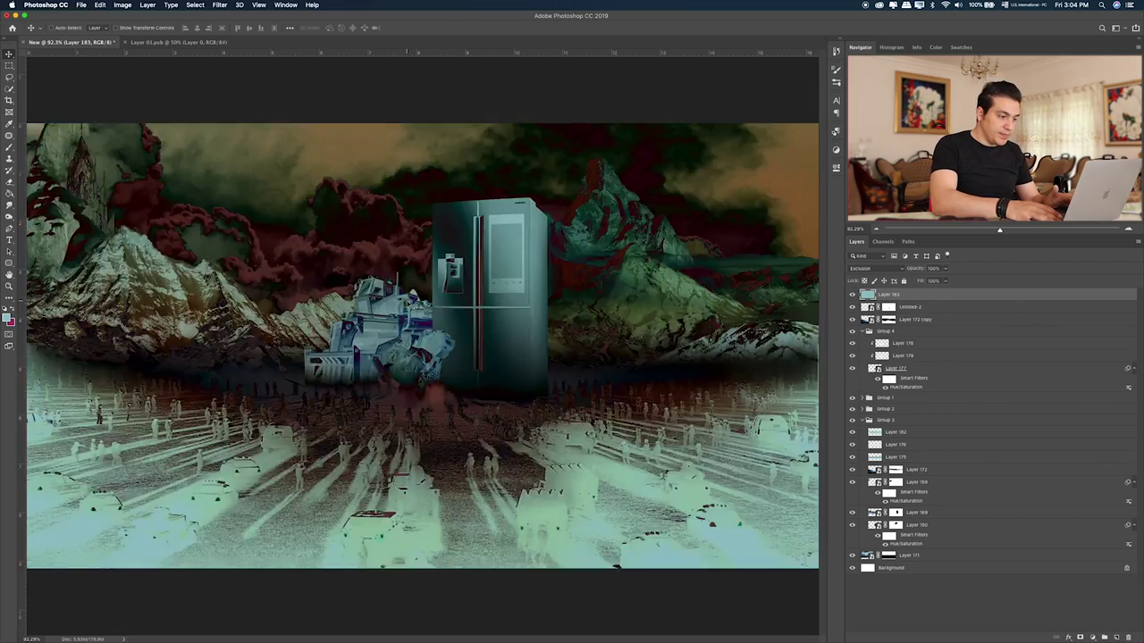
{"action": "key", "text": "shift+plus"}
{"action": "key", "text": "shift+plus"}
{"action": "key", "text": "shift+plus"}
{"action": "key", "text": "shift+plus"}
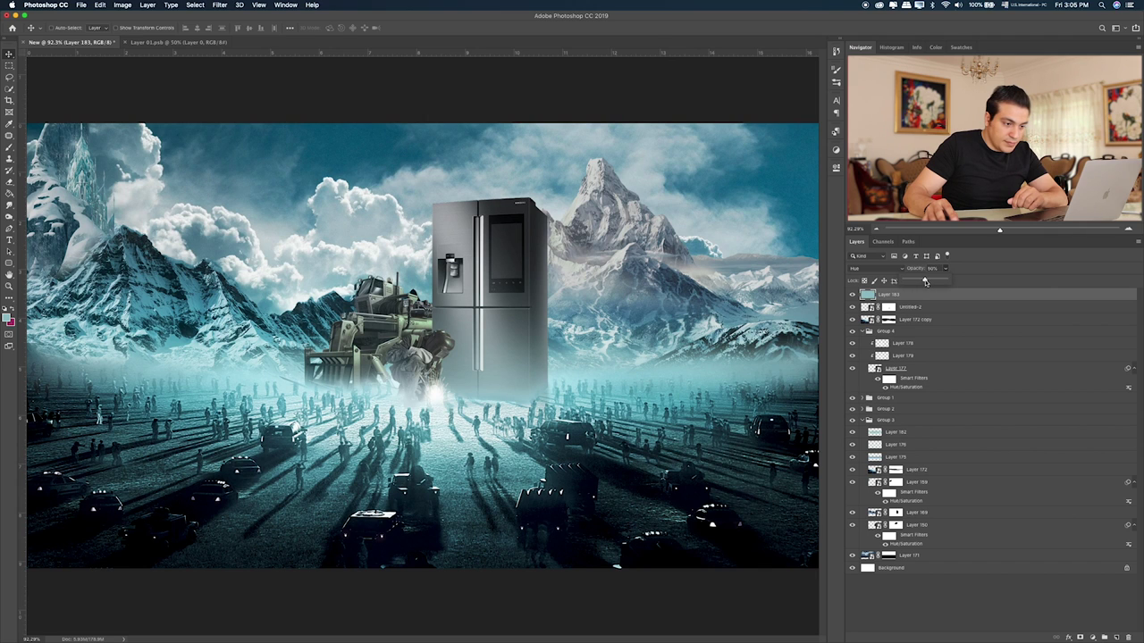
- Set the teal layer to 80% opacity and briefly toggle Layers 182 and 176 to check them
{"action": "left_click", "coordinate": [852, 295]}
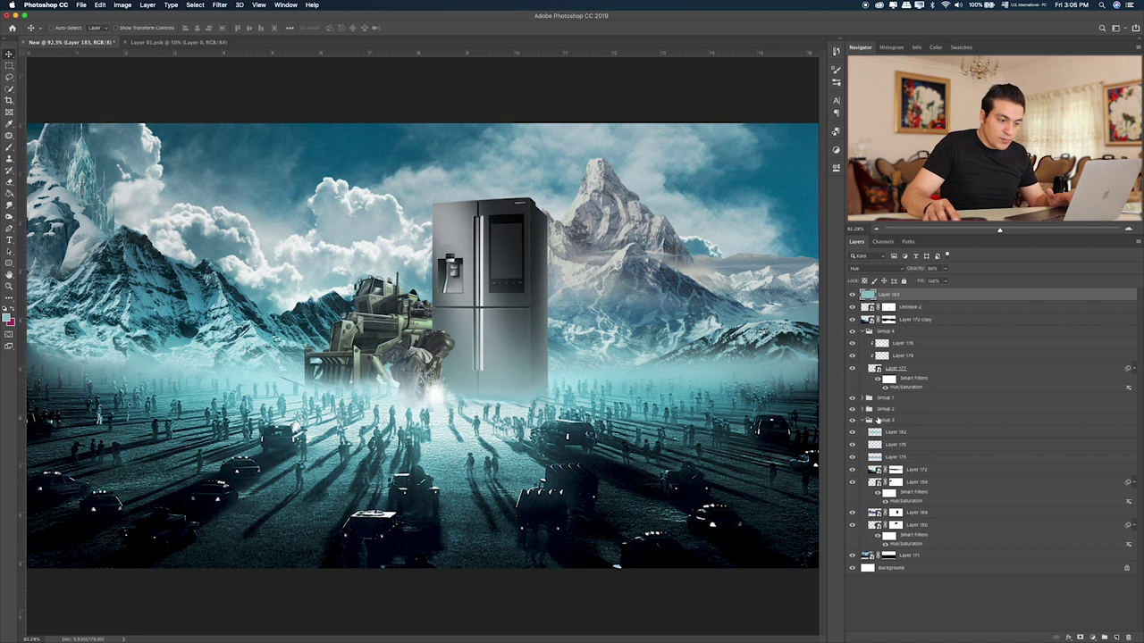
{"action": "left_click", "coordinate": [851, 432]}
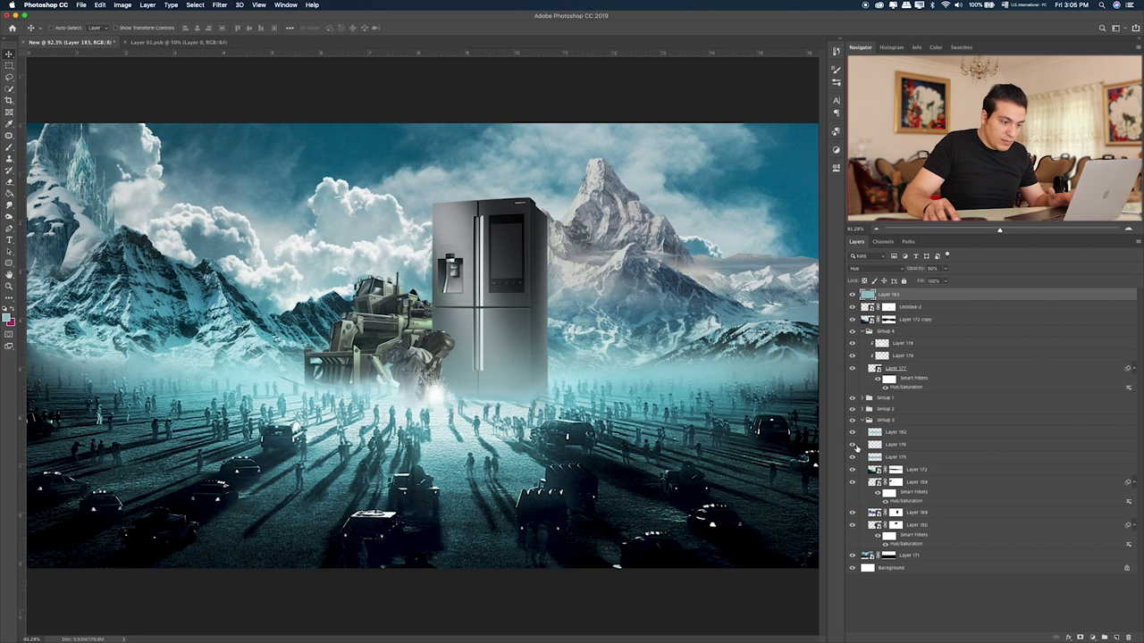
{"action": "left_click", "coordinate": [853, 445]}
- Apply a 7.2-pixel Gaussian Blur to the Layer 176 fog
{"action": "left_click", "coordinate": [862, 445]}
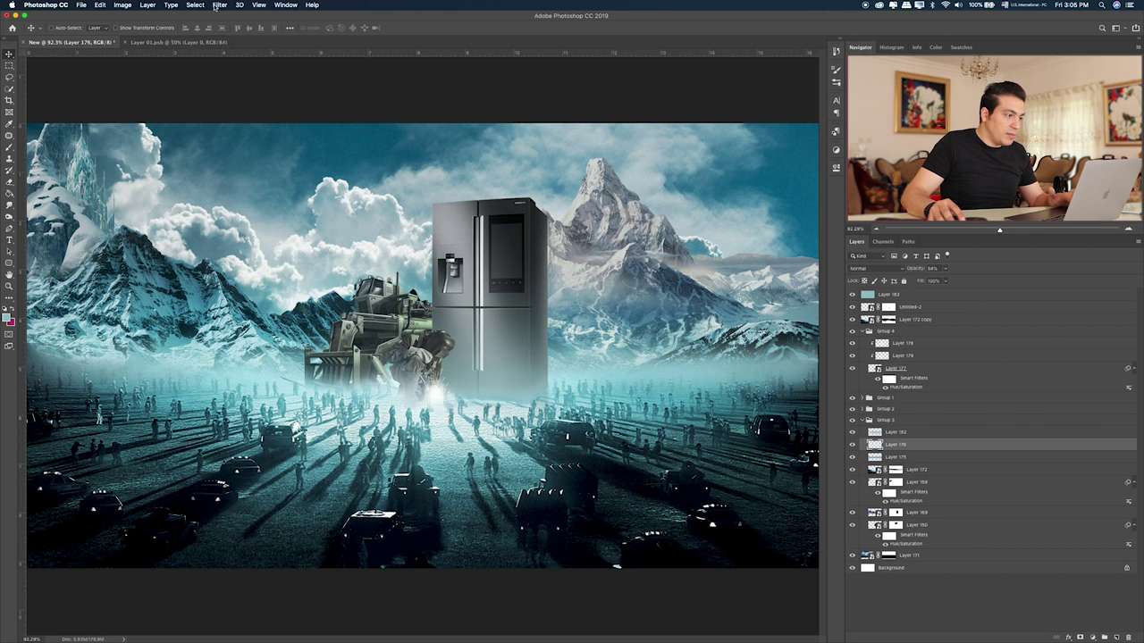
{"action": "left_click", "coordinate": [215, 6]}
{"action": "mouse_move", "coordinate": [268, 111]}
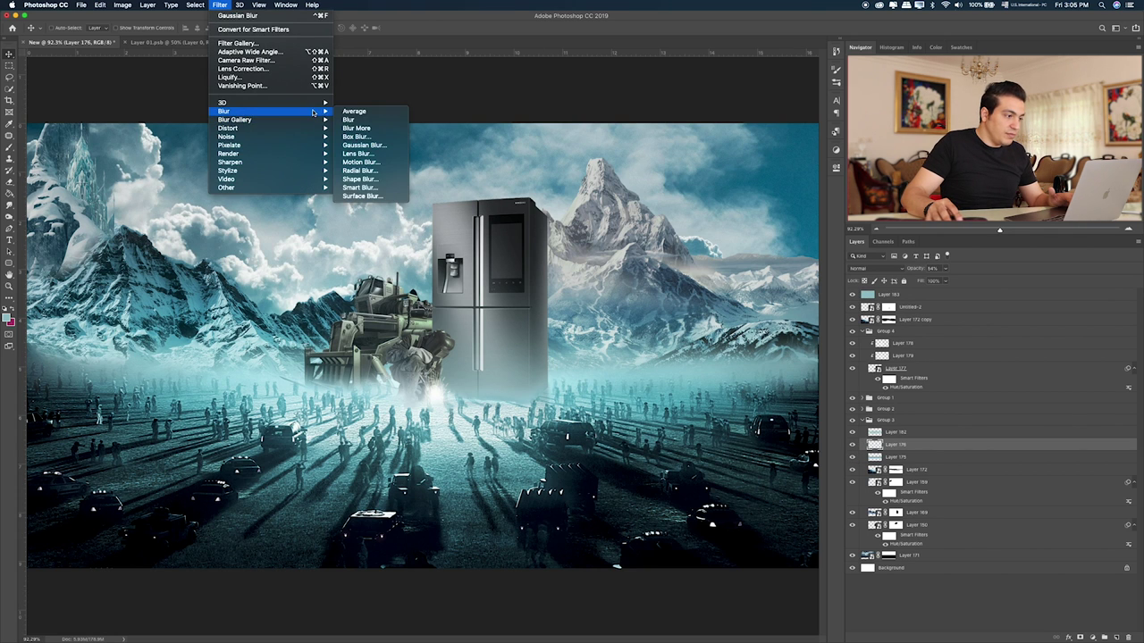
{"action": "left_click", "coordinate": [364, 145]}
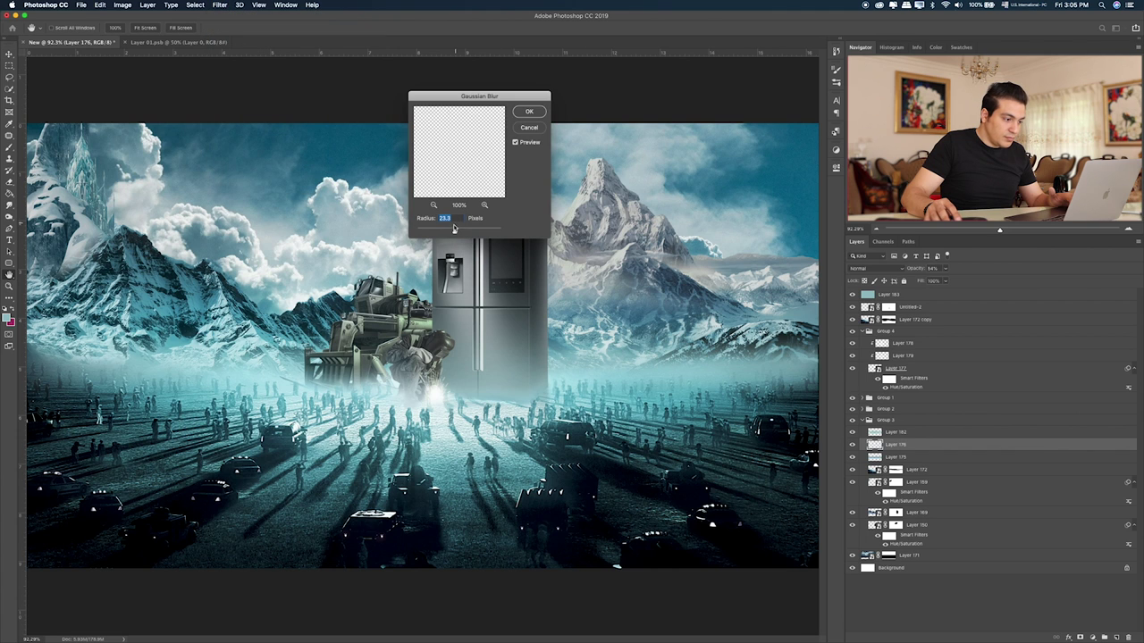
{"action": "left_click_drag", "start_coordinate": [447, 231], "coordinate": [444, 231]}
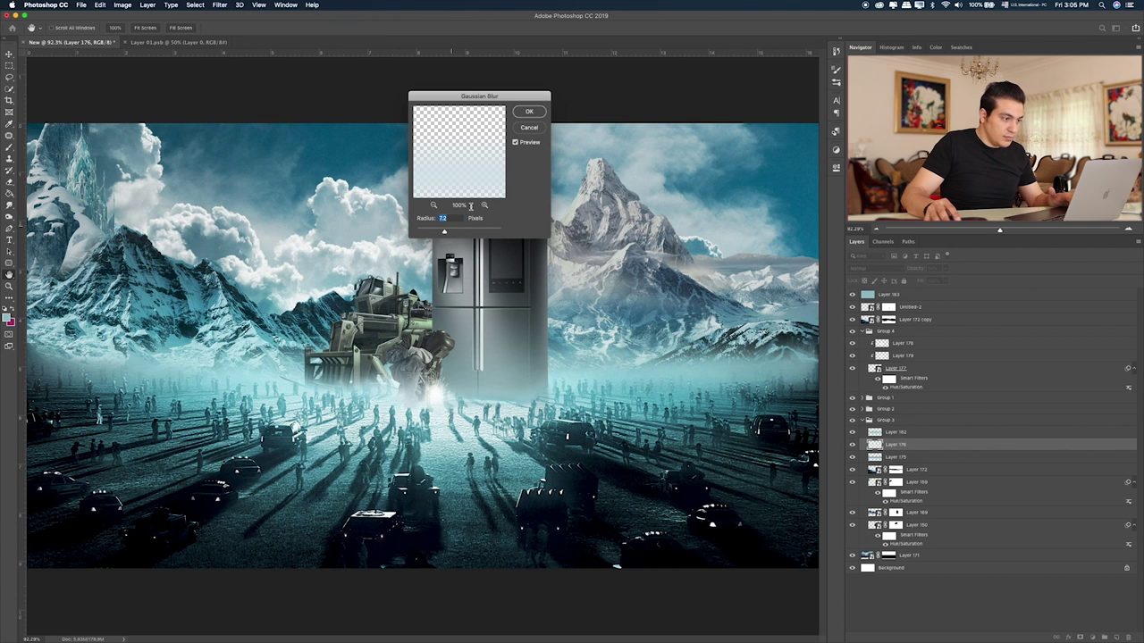
{"action": "key", "text": "Return"}
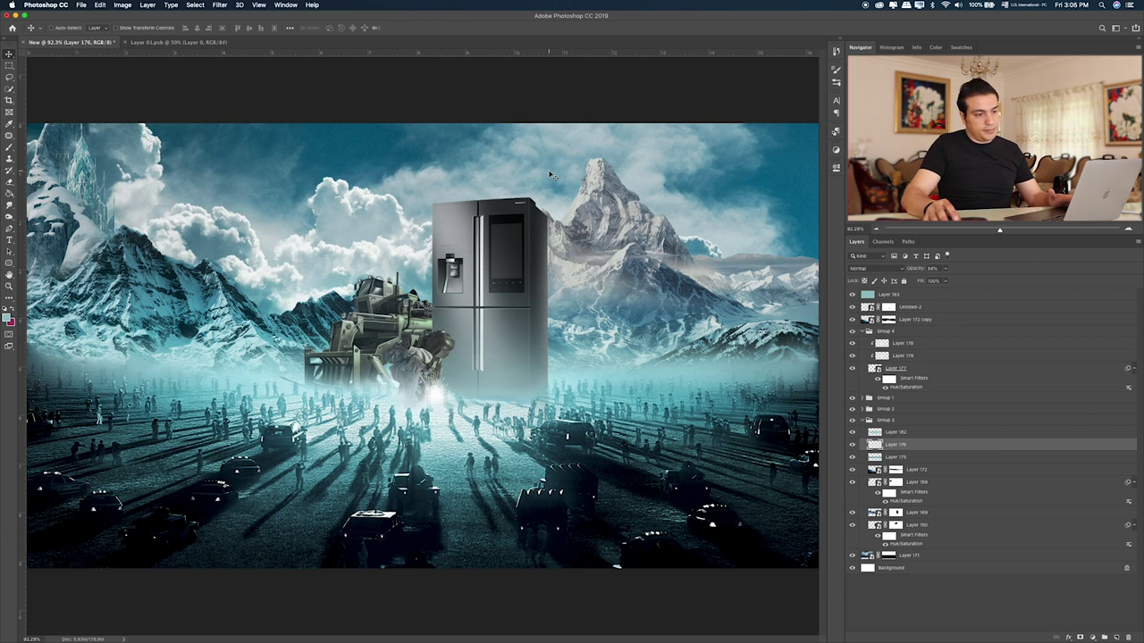
- Preview Untitled-5.png and place the sun flare into the composite
{"action": "key", "text": "super+Tab"}
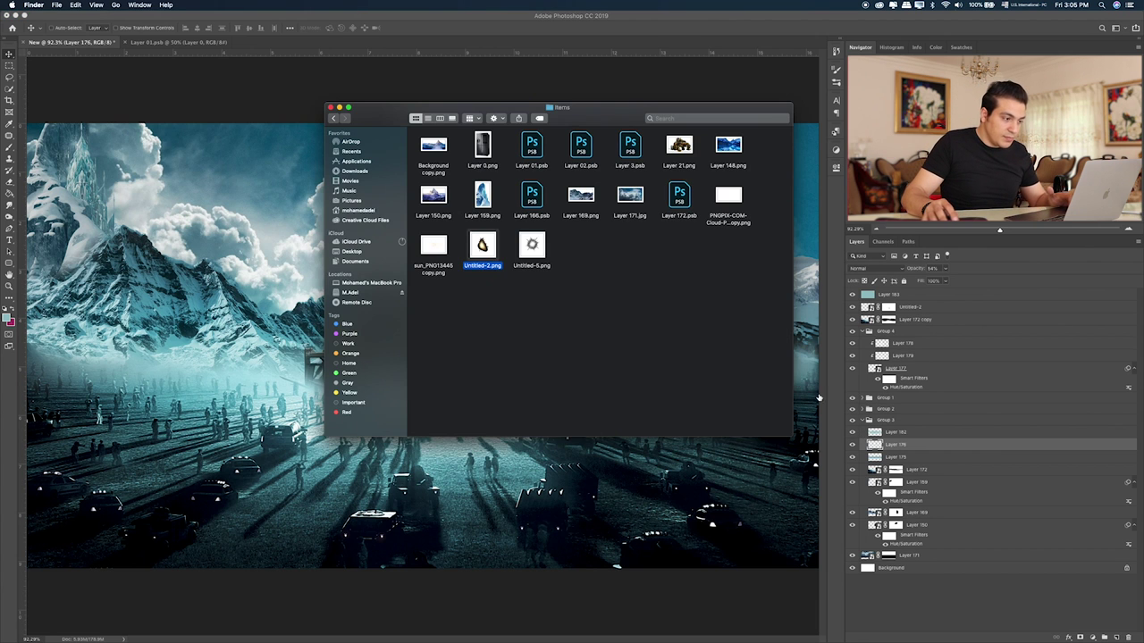
{"action": "key", "text": "space"}
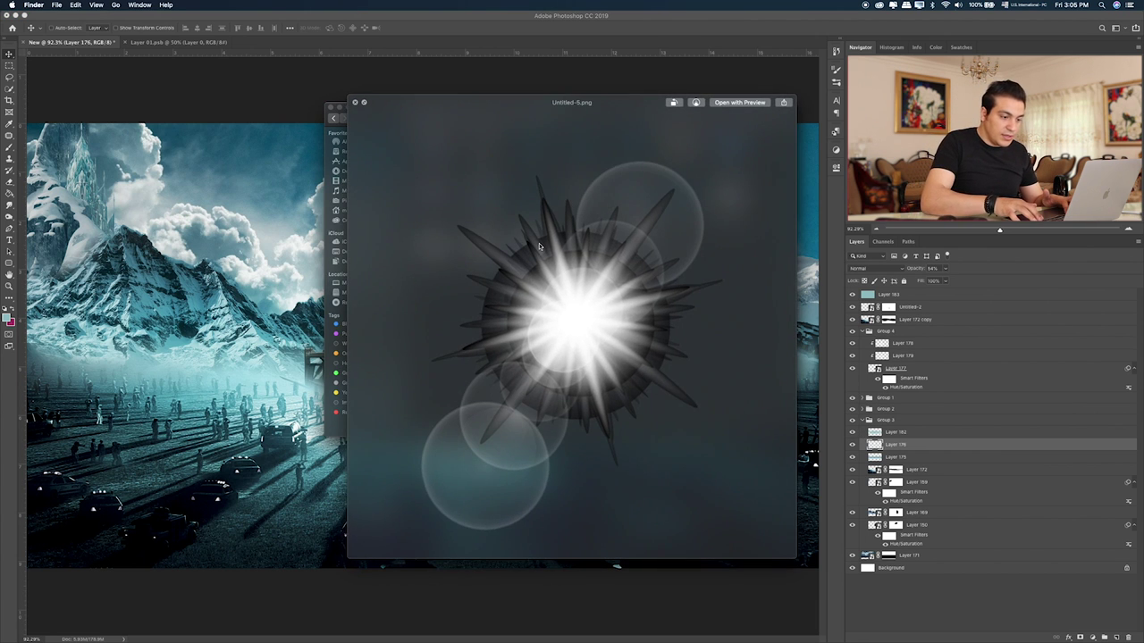
{"action": "key", "text": "space"}
{"action": "left_click", "coordinate": [951, 297]}
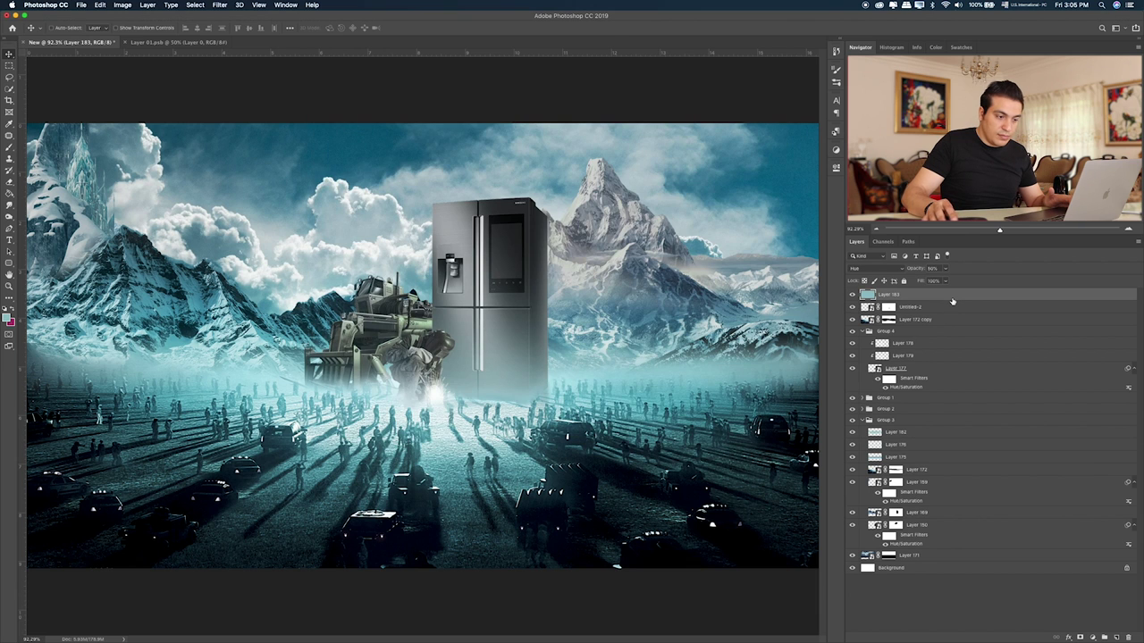
{"action": "key", "text": "super+Tab"}
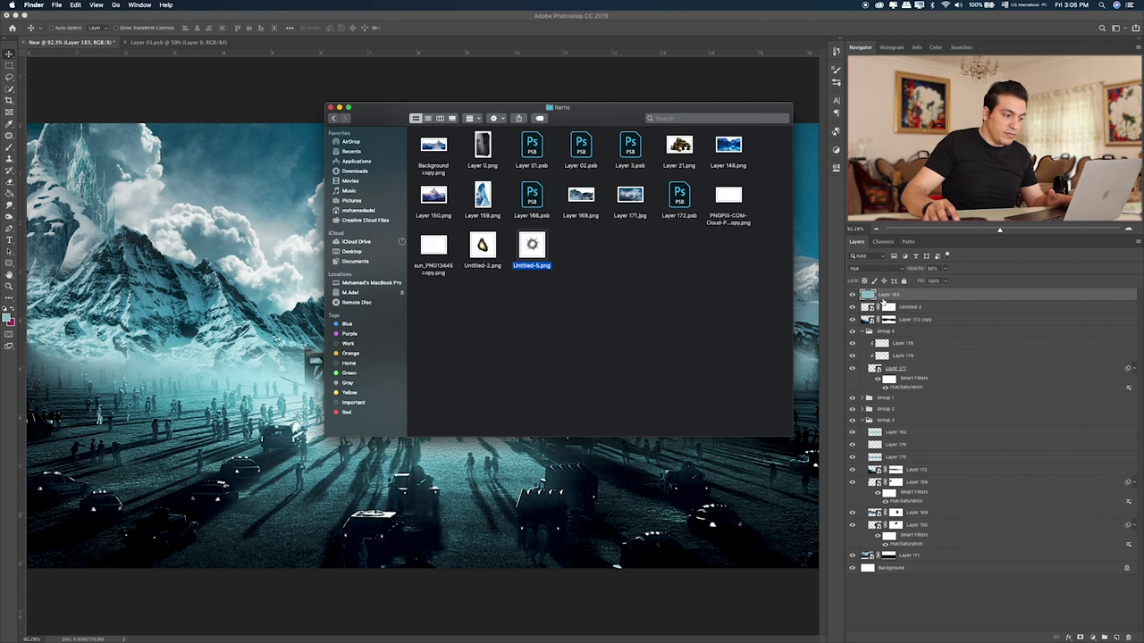
{"action": "left_click_drag", "start_coordinate": [532, 243], "coordinate": [370, 446]}
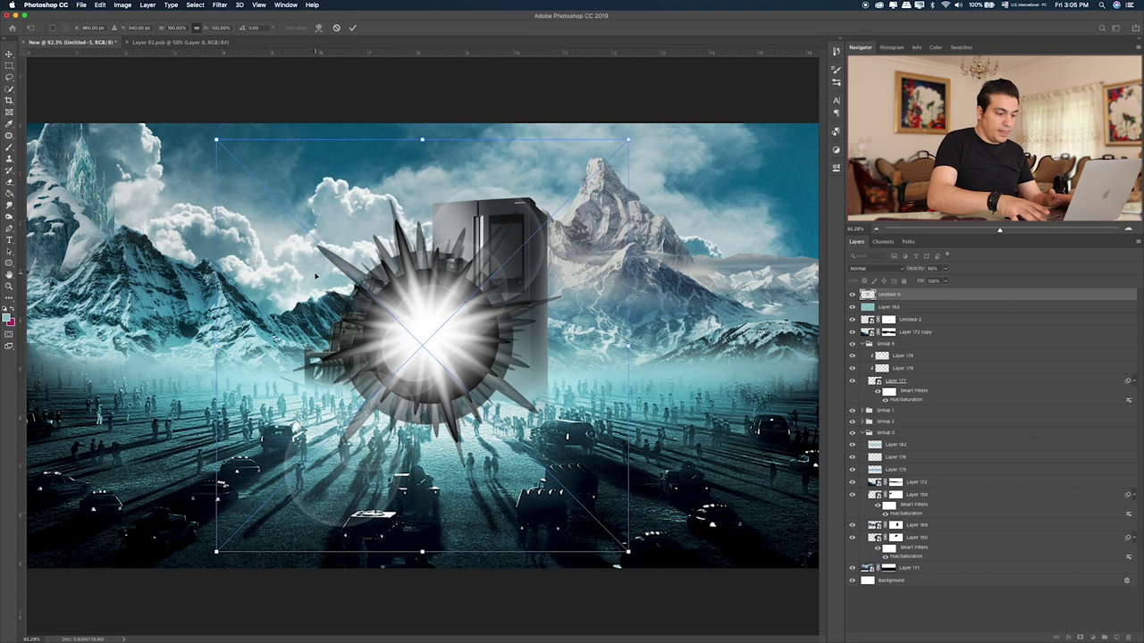
{"action": "key", "text": "Return"}
- Blend the flare in Screen mode and move it beside the fridge's top
{"action": "key", "text": "shift+plus"}
{"action": "key", "text": "shift+plus"}
{"action": "key", "text": "shift+plus"}
{"action": "key", "text": "shift+plus"}
{"action": "key", "text": "shift+plus"}
{"action": "key", "text": "shift+plus"}
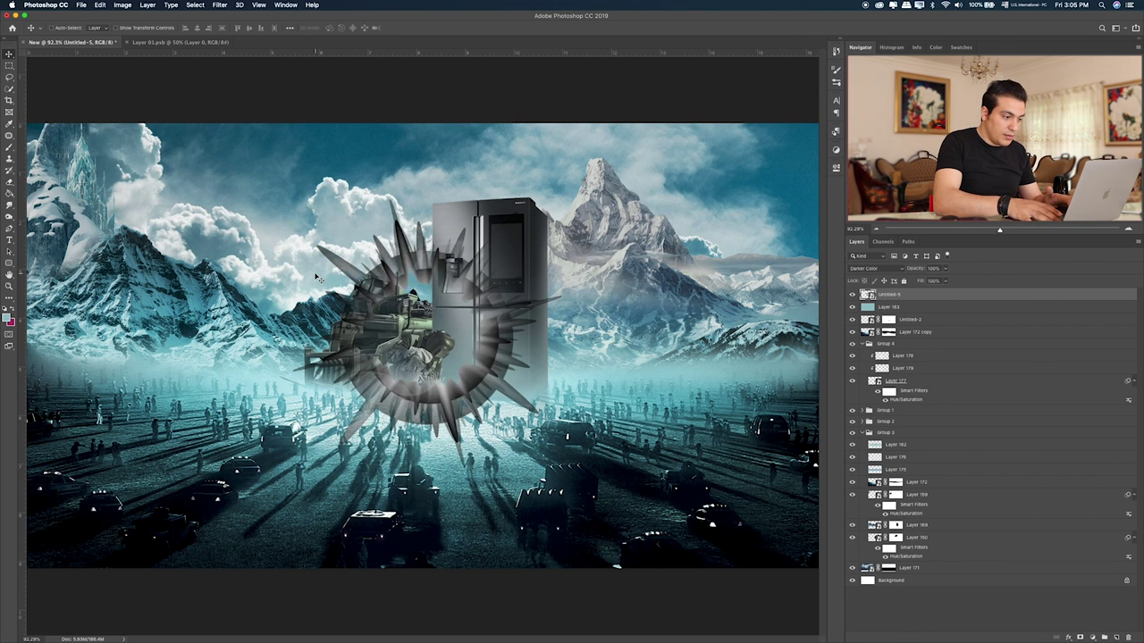
{"action": "key", "text": "shift+plus"}
{"action": "key", "text": "shift+plus"}
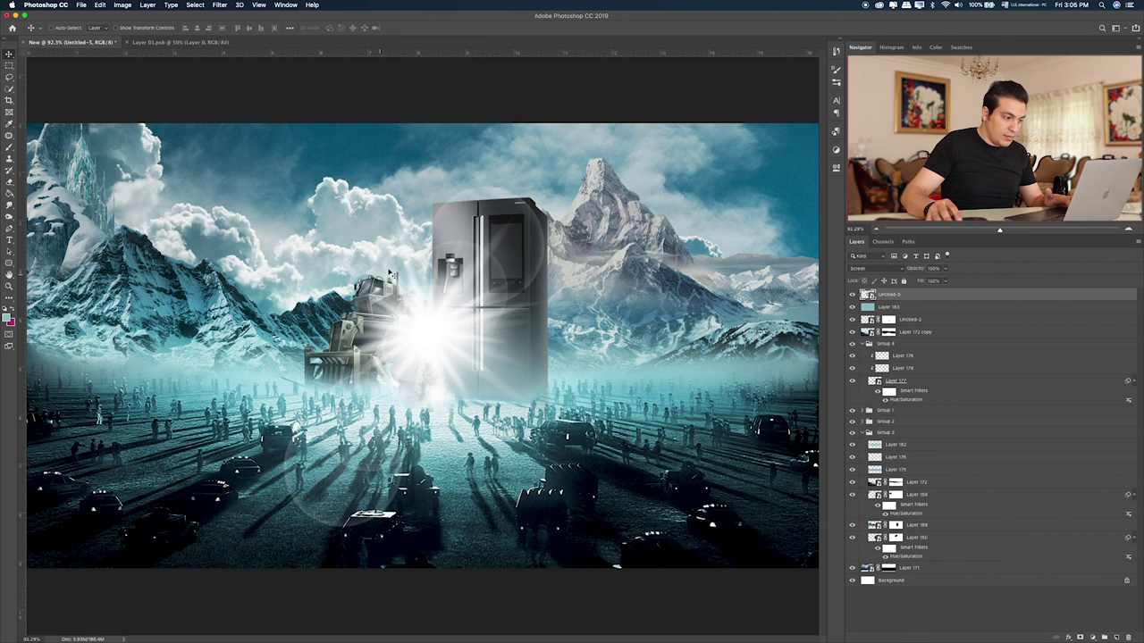
{"action": "left_click_drag", "start_coordinate": [451, 329], "coordinate": [713, 251]}
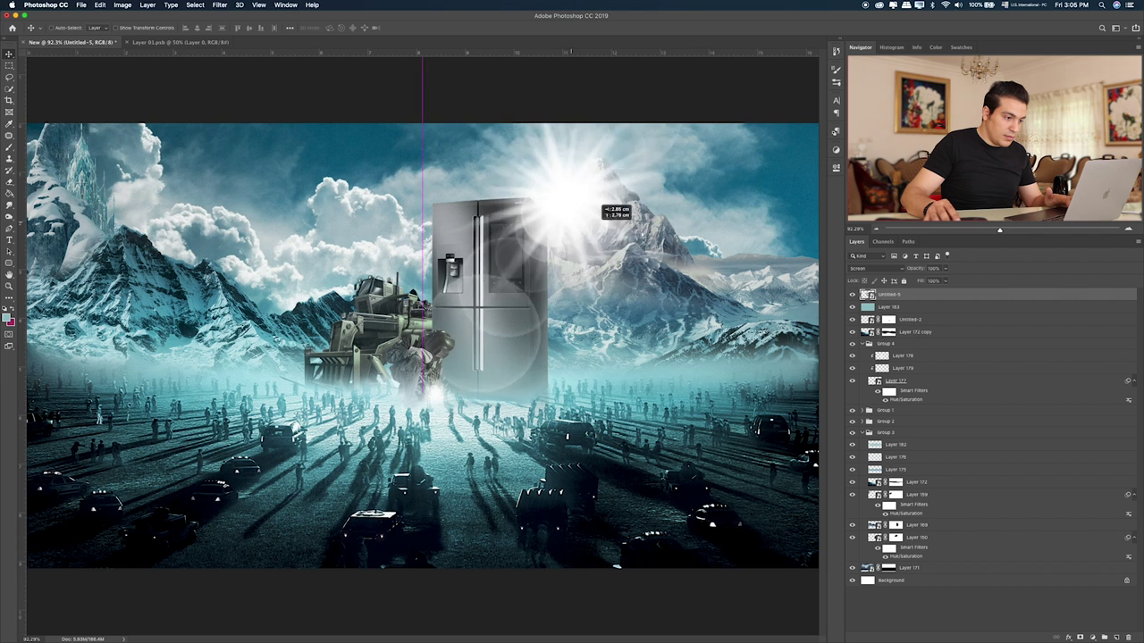
{"action": "mouse_move", "coordinate": [711, 249]}
{"action": "left_mouse_down"}
{"action": "mouse_move", "coordinate": [561, 221]}
{"action": "mouse_move", "coordinate": [350, 272]}
{"action": "left_mouse_up"}
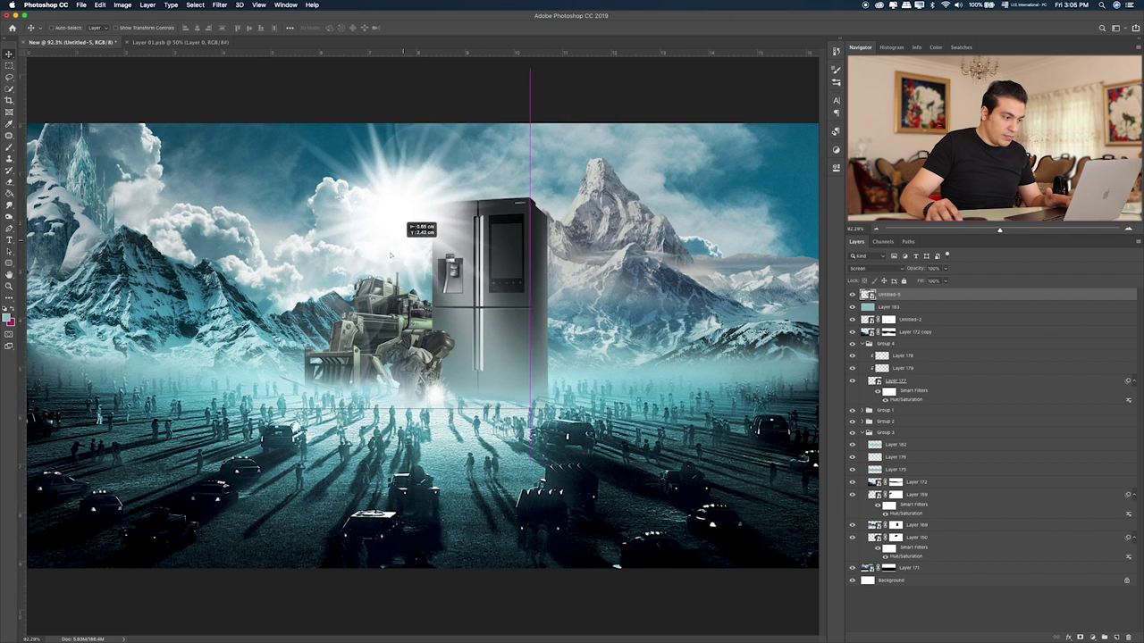
{"action": "left_click_drag", "start_coordinate": [350, 271], "coordinate": [337, 268]}
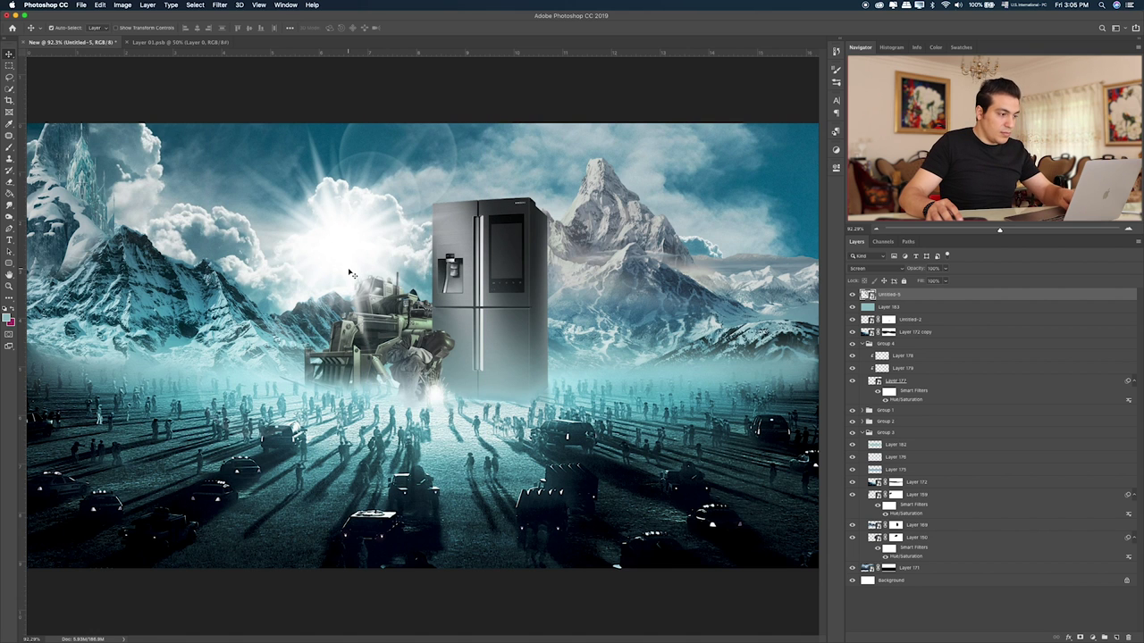
- Flip the flare horizontally, scale it to about 77% and settle it in the upper-left sky
{"action": "key", "text": "cmd+t"}
{"action": "right_click", "coordinate": [348, 231]}
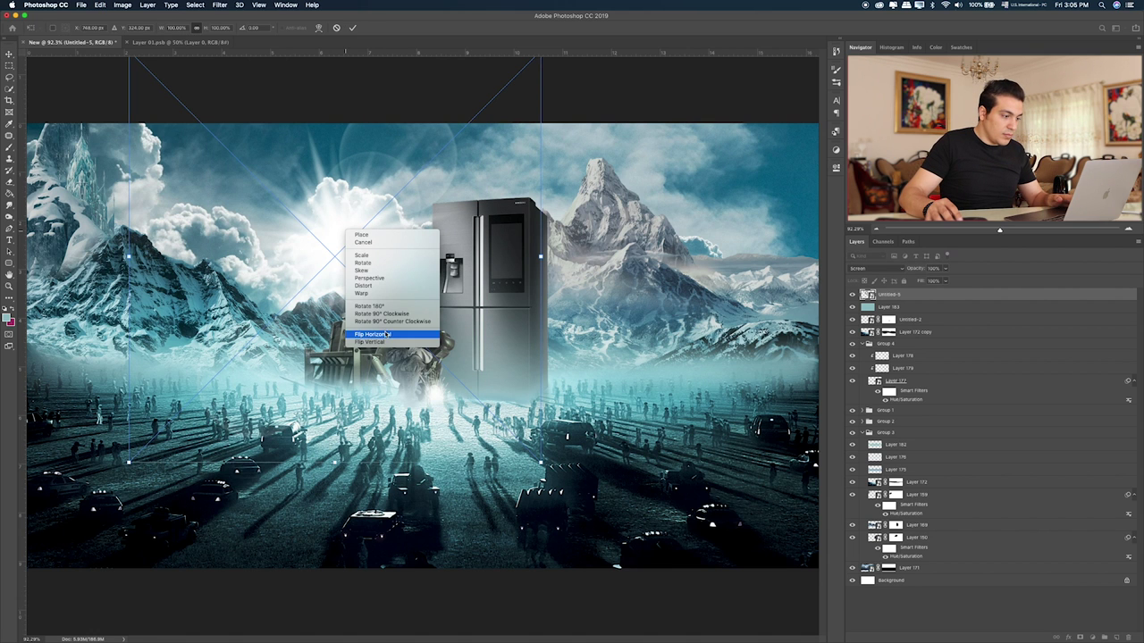
{"action": "left_click", "coordinate": [386, 334]}
{"action": "left_click_drag", "start_coordinate": [366, 320], "coordinate": [317, 338]}
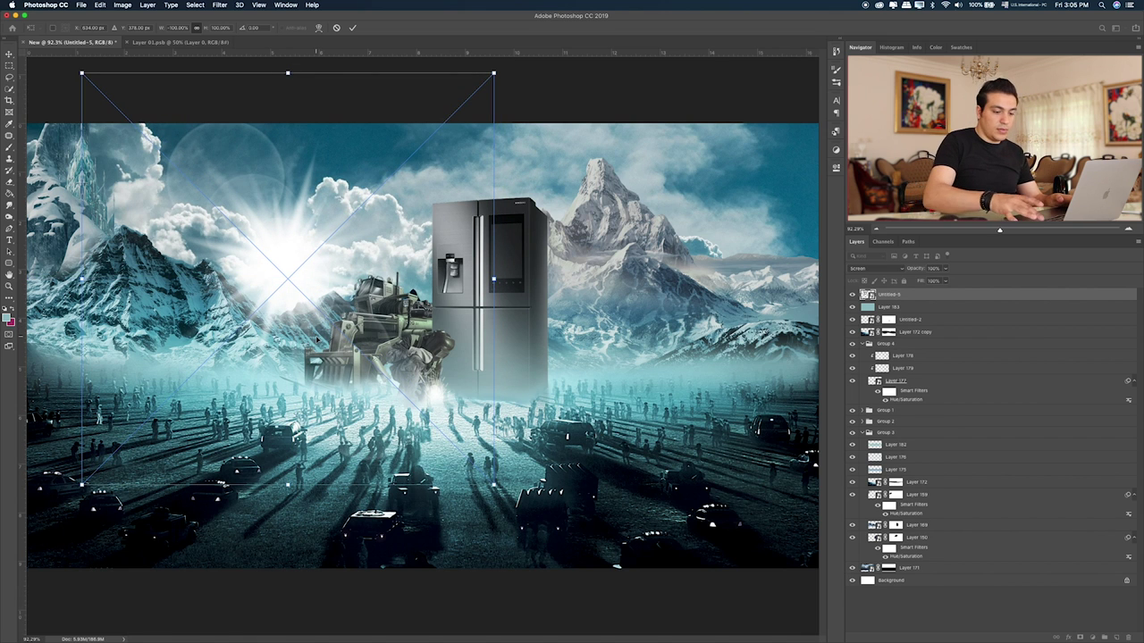
{"action": "key", "text": "super+h"}
{"action": "key", "text": "super+h"}
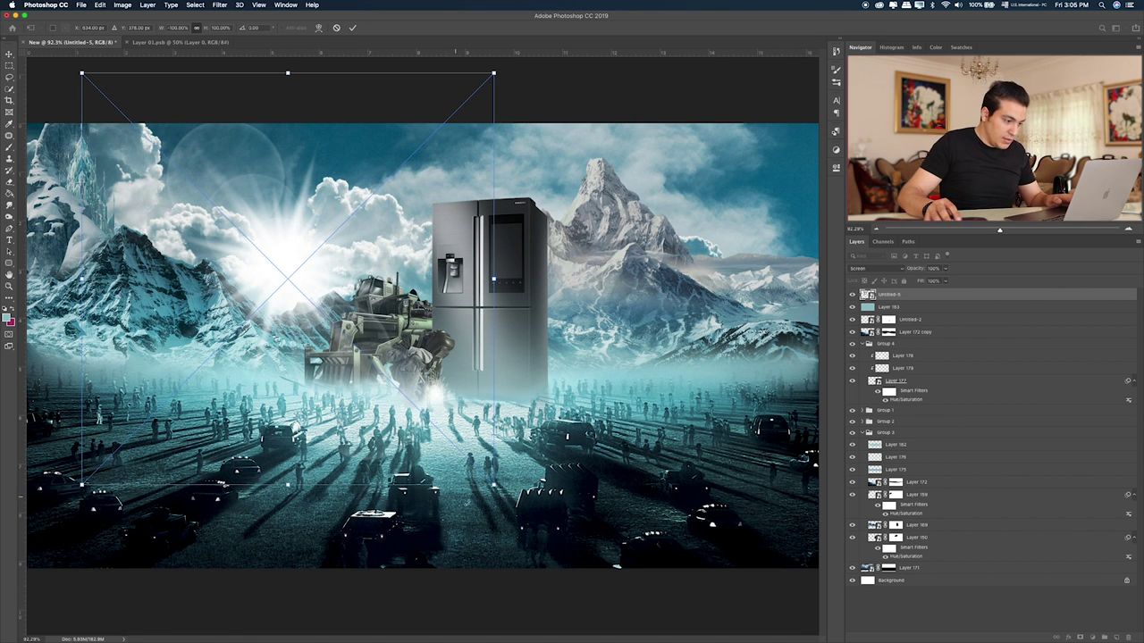
{"action": "left_click_drag", "start_coordinate": [82, 73], "coordinate": [119, 136]}
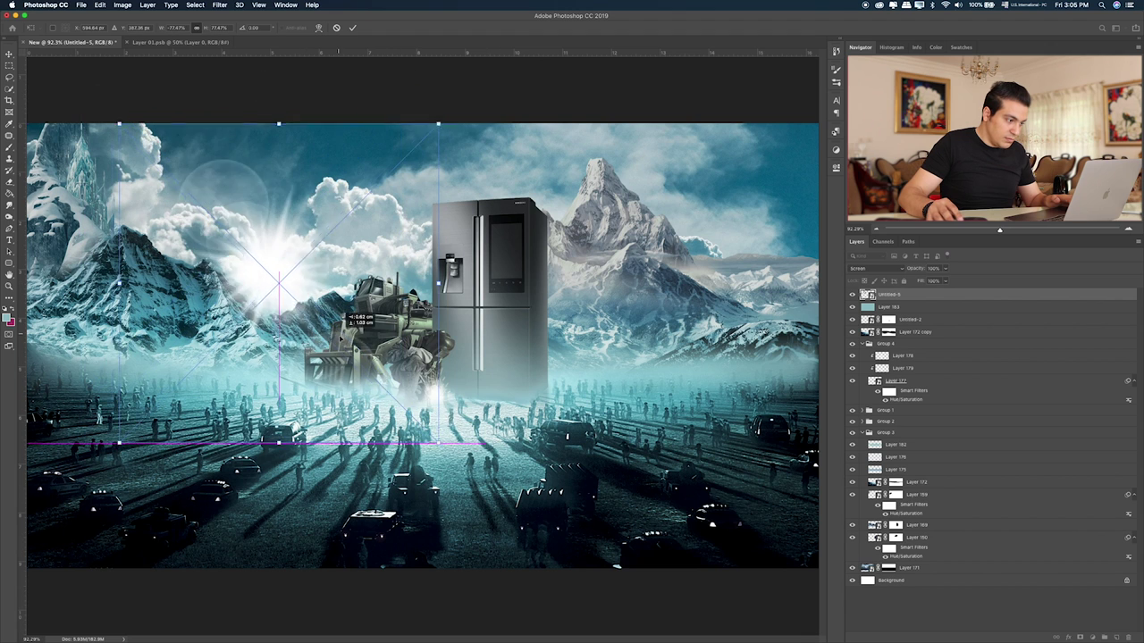
{"action": "left_click_drag", "start_coordinate": [355, 336], "coordinate": [346, 353]}
{"action": "key", "text": "Return"}
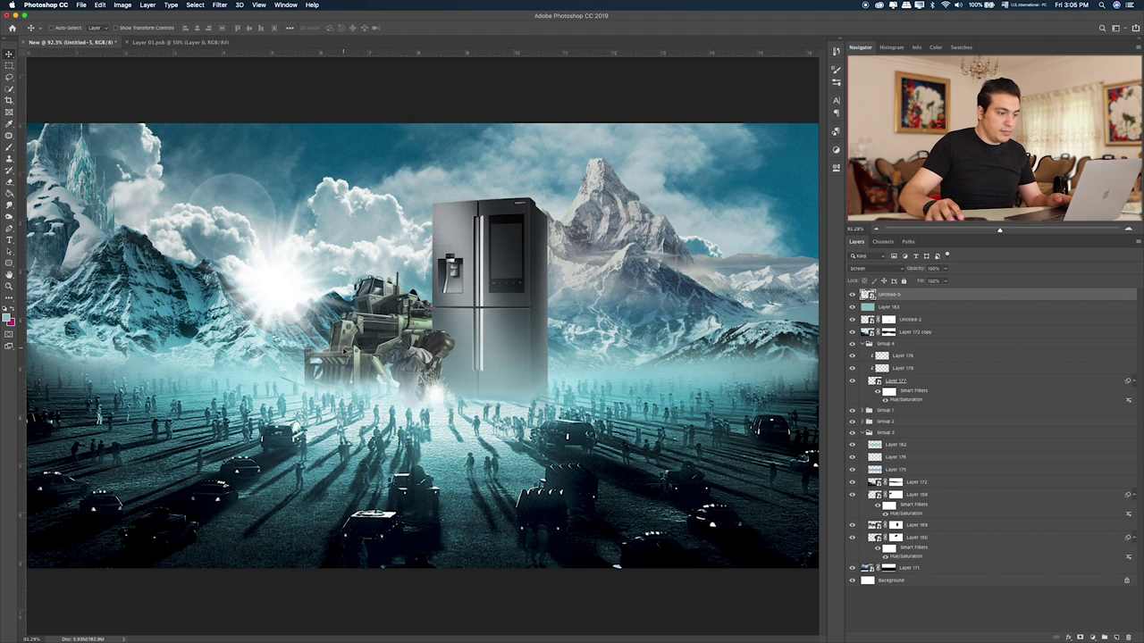
{"action": "key", "text": "super+Tab"}
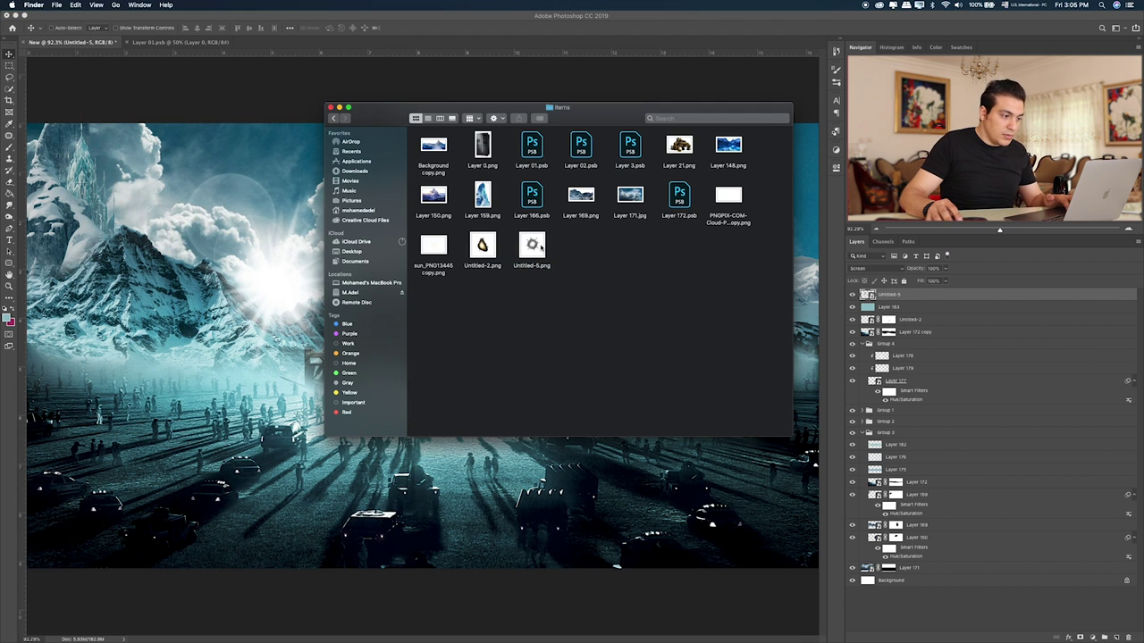
- Place the second sun image into the composite, shrunk and positioned in the upper-left sky
{"action": "left_click", "coordinate": [433, 246]}
{"action": "key", "text": "space"}
{"action": "key", "text": "space"}
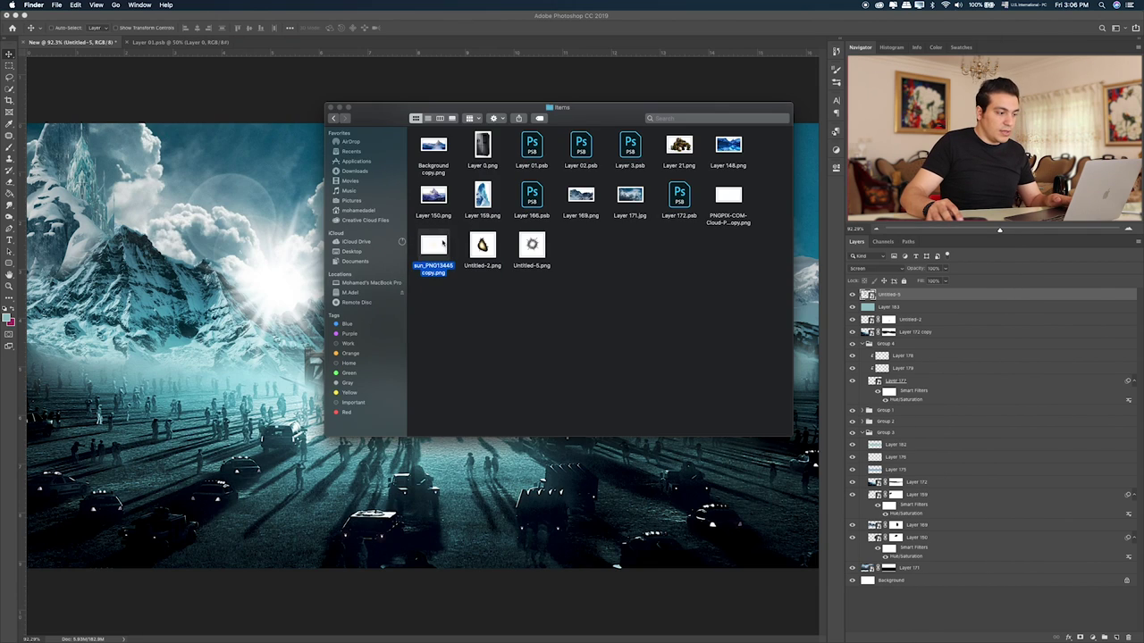
{"action": "left_click_drag", "start_coordinate": [433, 245], "coordinate": [290, 287]}
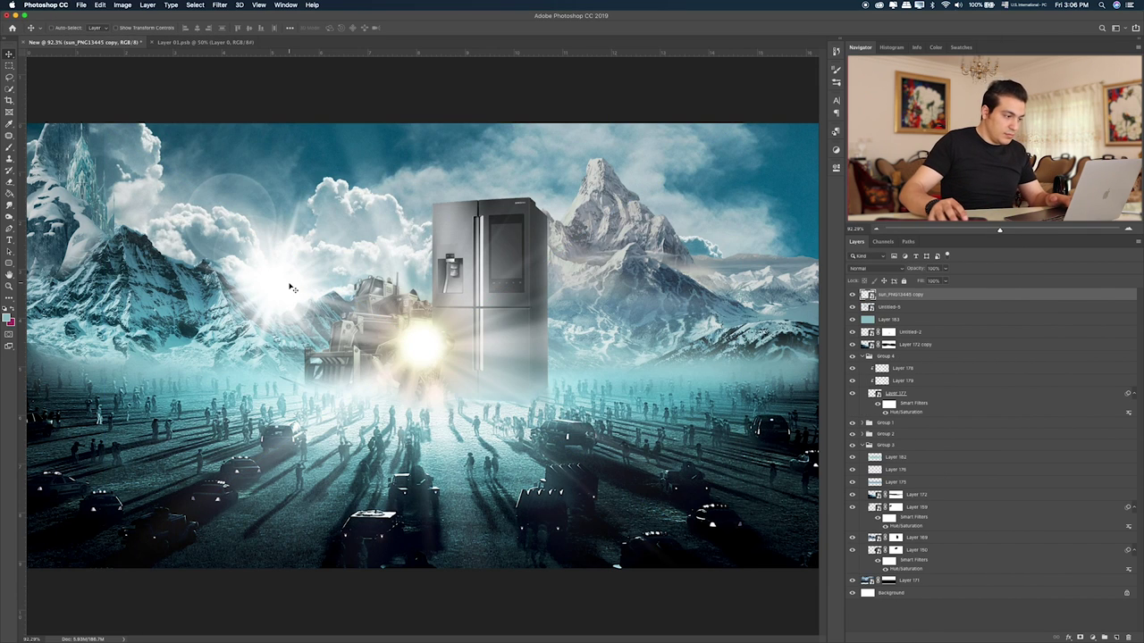
{"action": "left_click_drag", "start_coordinate": [509, 399], "coordinate": [356, 335]}
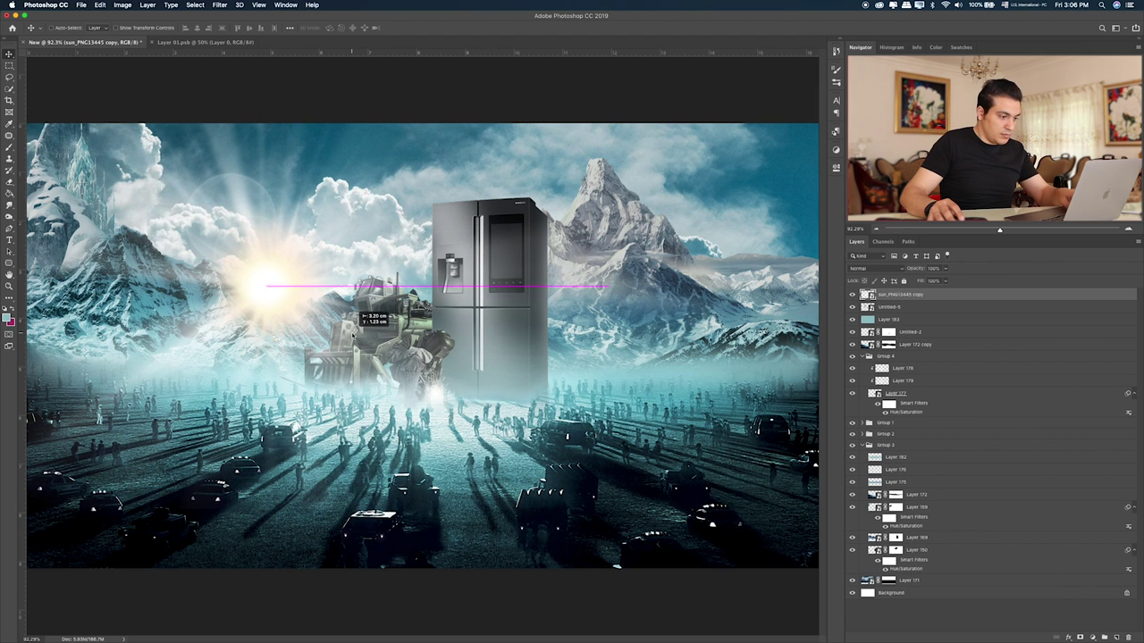
{"action": "key", "text": "ctrl+t"}
{"action": "mouse_move", "coordinate": [584, 510]}
{"action": "left_mouse_down"}
{"action": "mouse_move", "coordinate": [409, 417]}
{"action": "mouse_move", "coordinate": [449, 415]}
{"action": "left_mouse_up"}
{"action": "left_click_drag", "start_coordinate": [301, 293], "coordinate": [304, 285]}
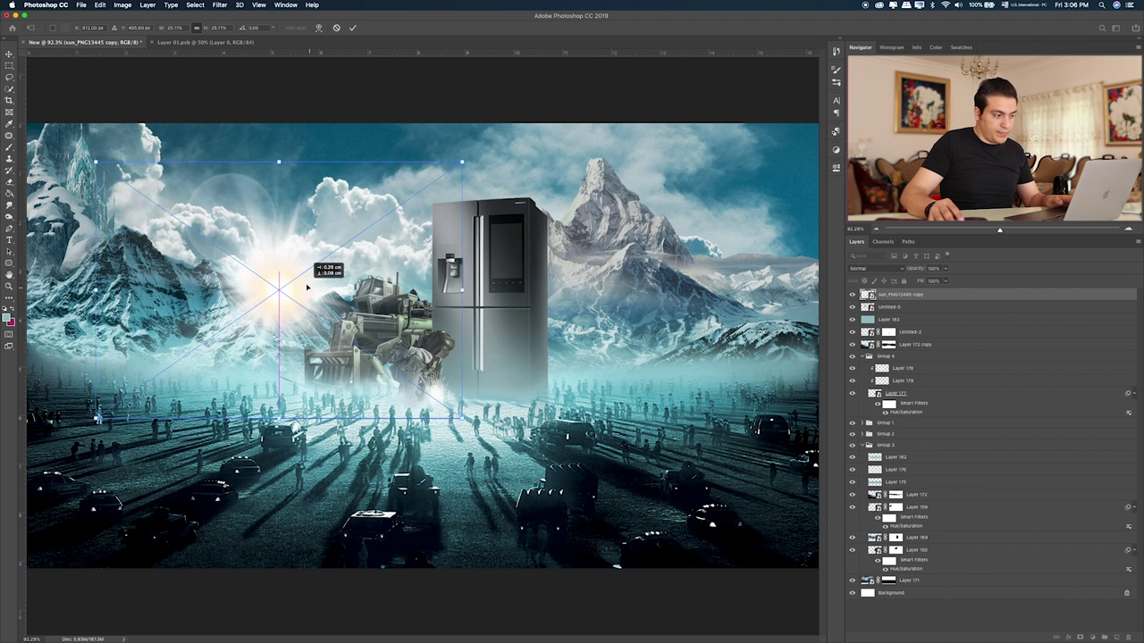
{"action": "key", "text": "Return"}
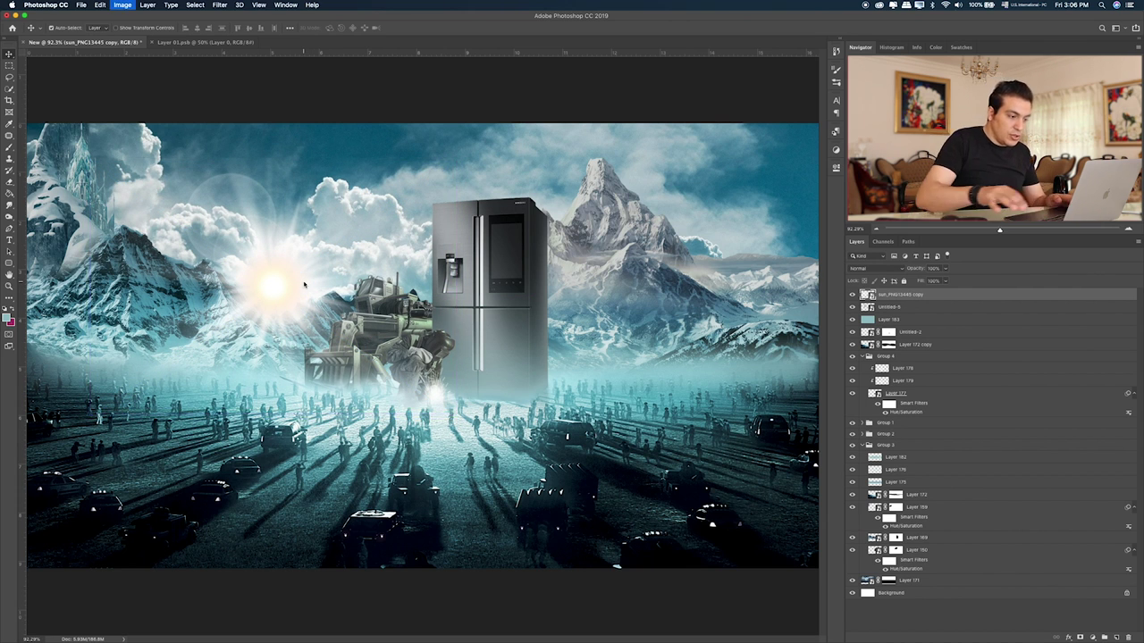
- Desaturate the sun to Saturation -64, move it below Untitled-5 and enlarge it over the left mountains
{"action": "key", "text": "ctrl+u"}
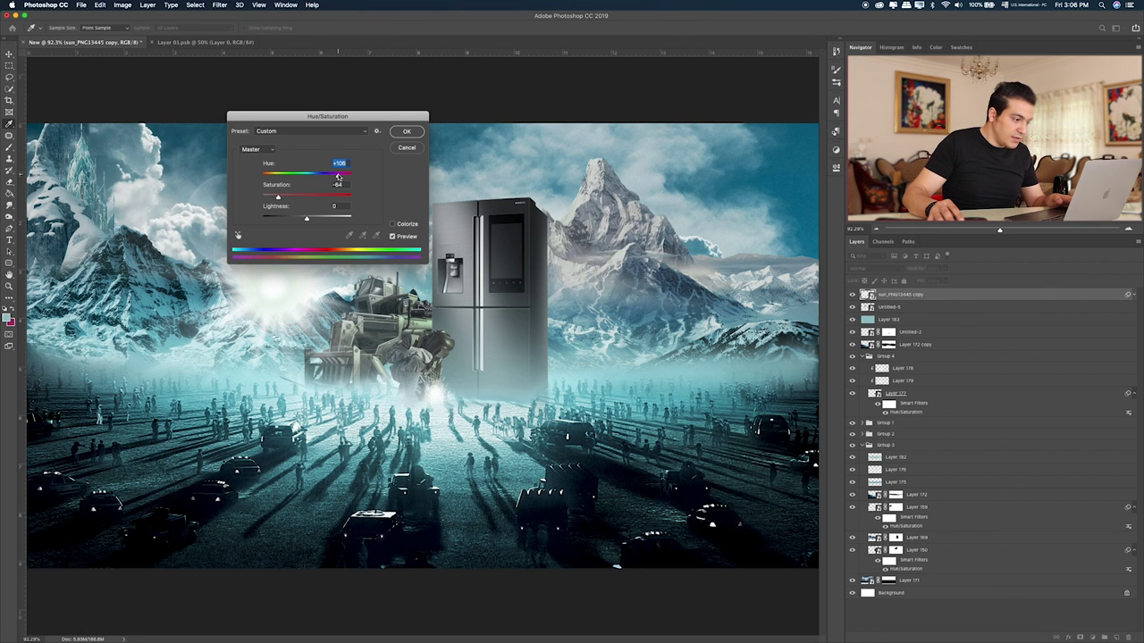
{"action": "left_click", "coordinate": [407, 134]}
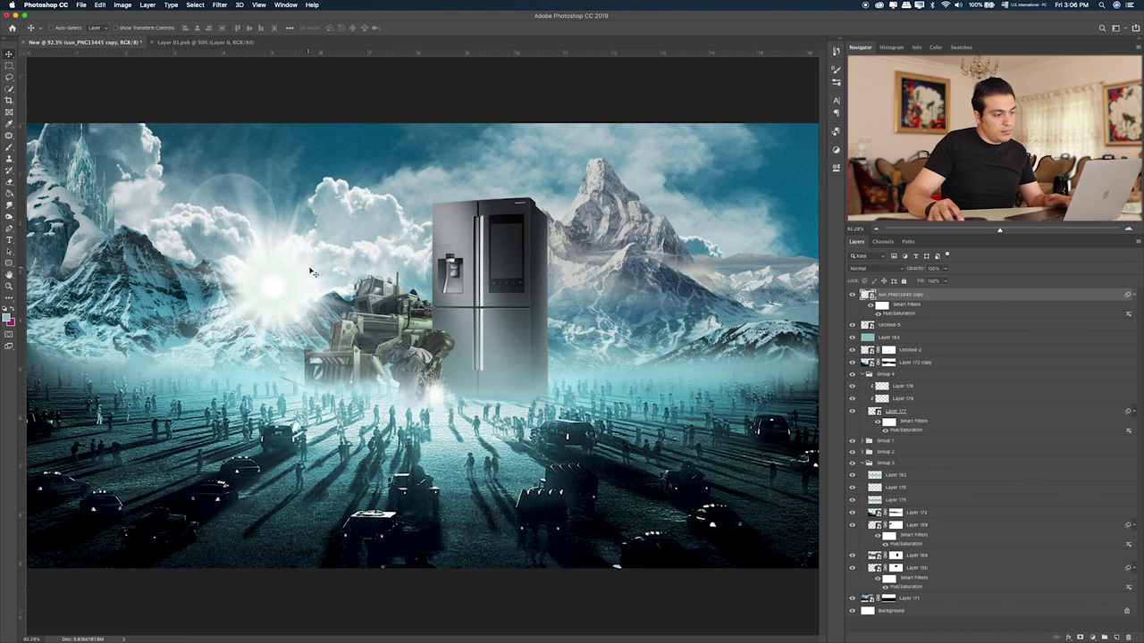
{"action": "left_click_drag", "start_coordinate": [899, 298], "coordinate": [900, 330]}
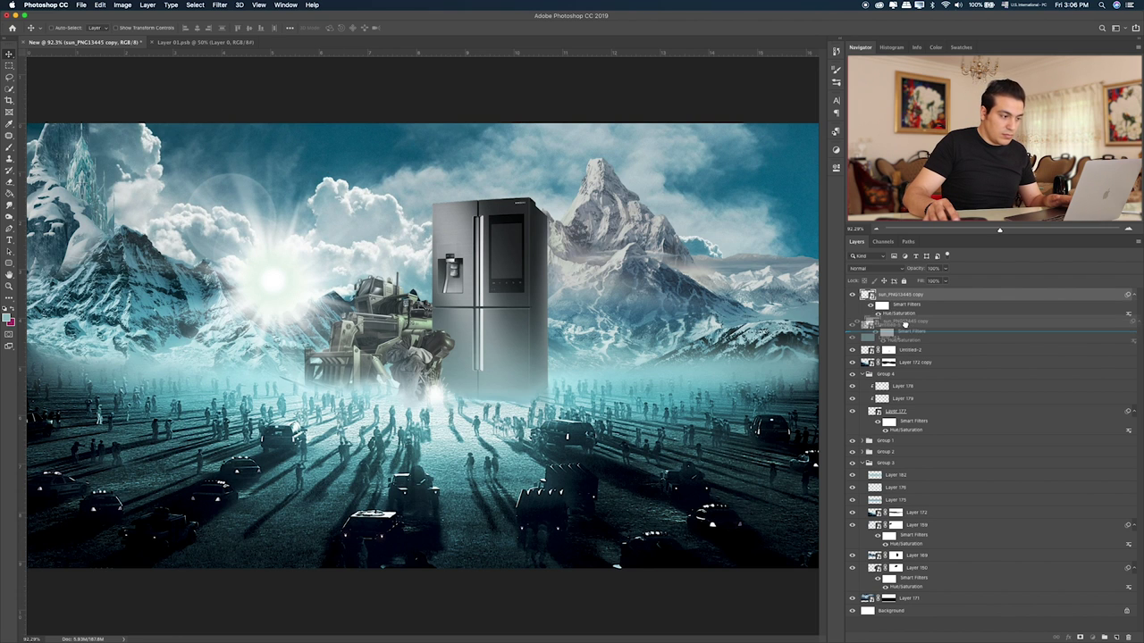
{"action": "key", "text": "ctrl+t"}
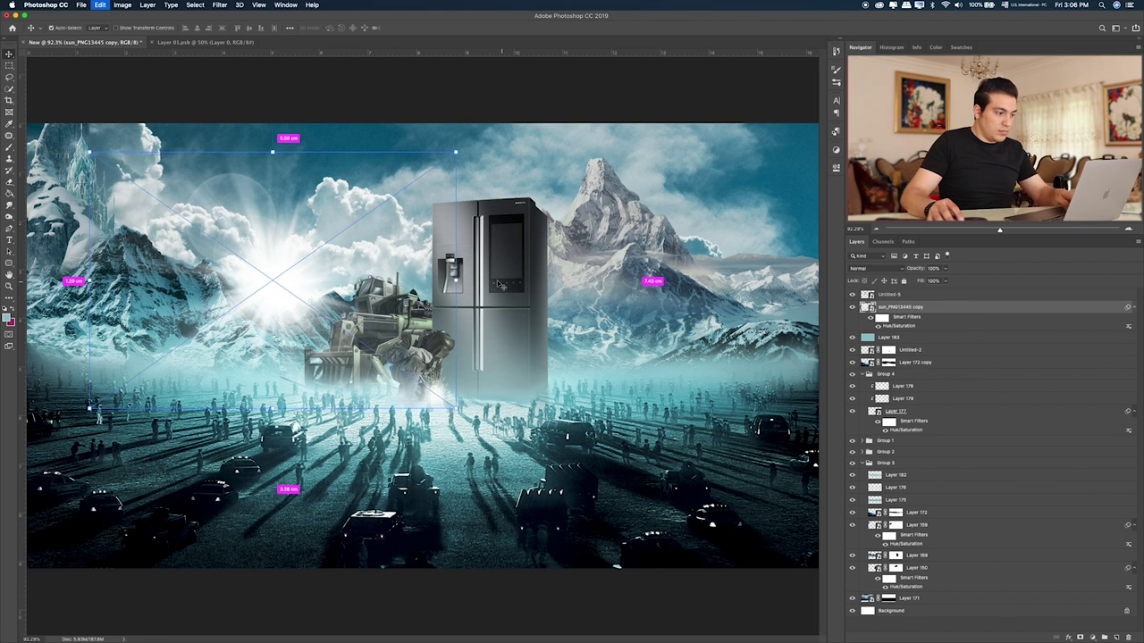
{"action": "left_click_drag", "start_coordinate": [458, 408], "coordinate": [536, 462]}
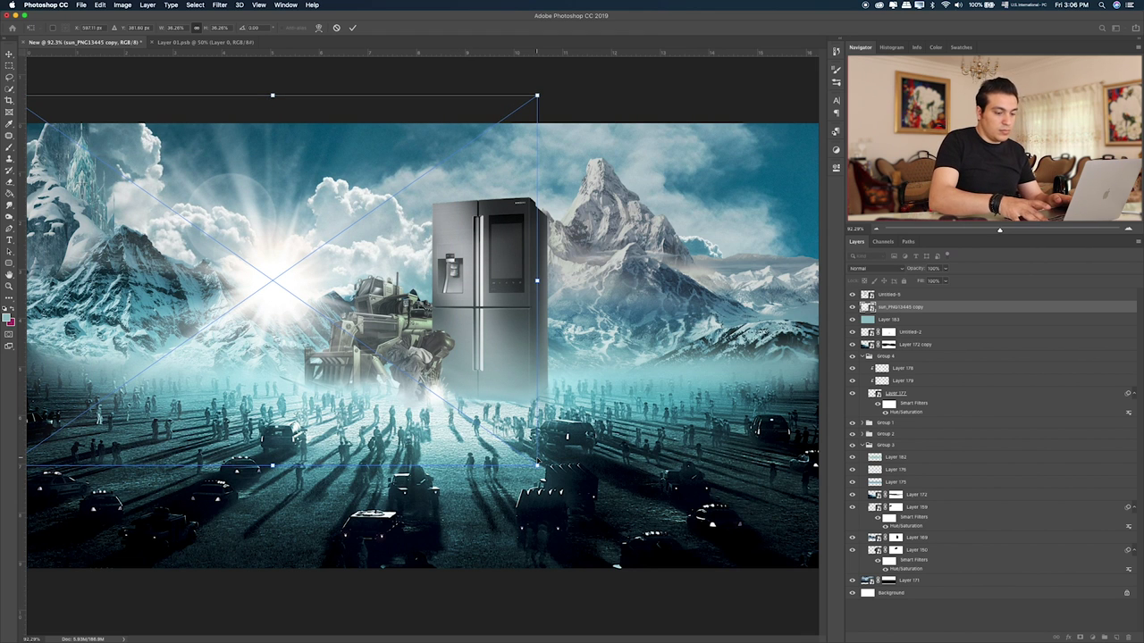
{"action": "key", "text": "Return"}
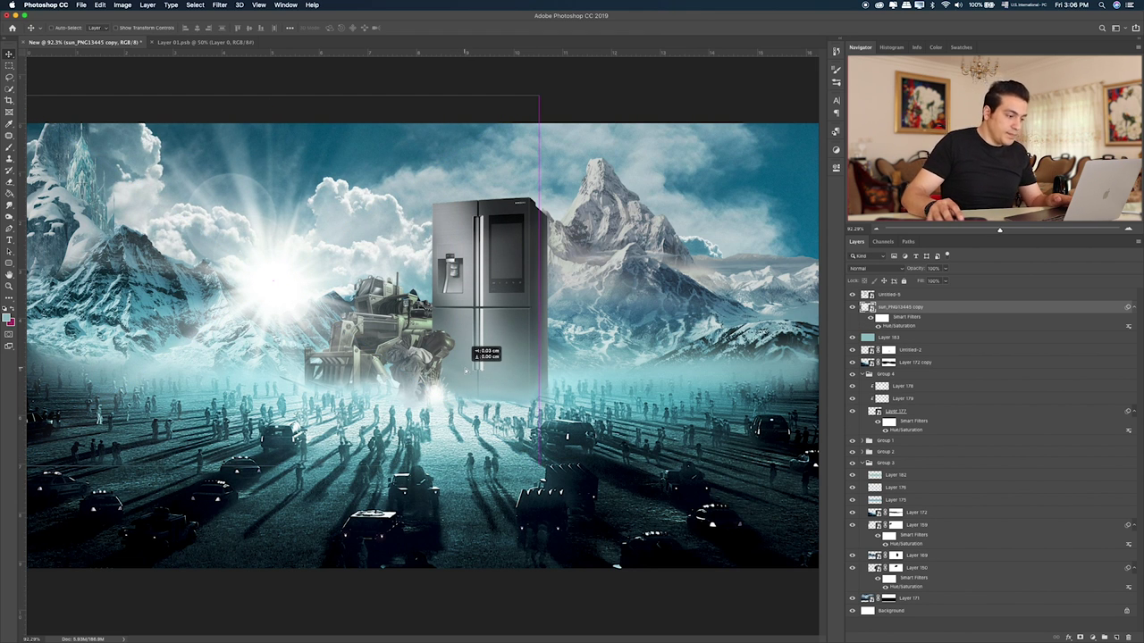
{"action": "key", "text": "ctrl"}
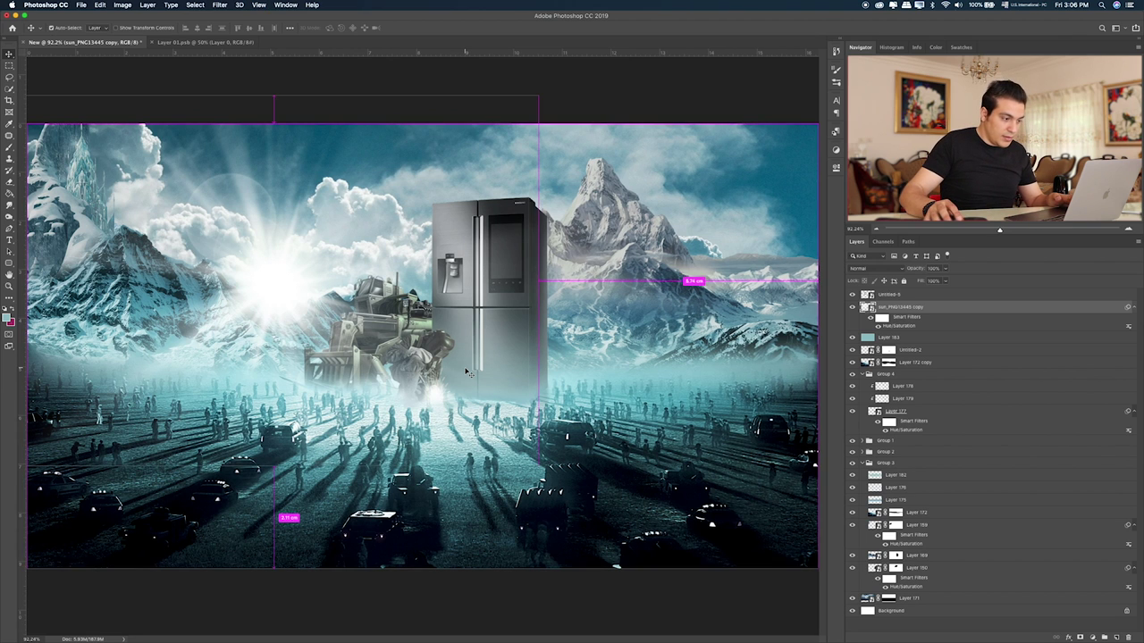
{"action": "key", "text": "super+Tab"}
{"action": "left_click", "coordinate": [585, 198]}
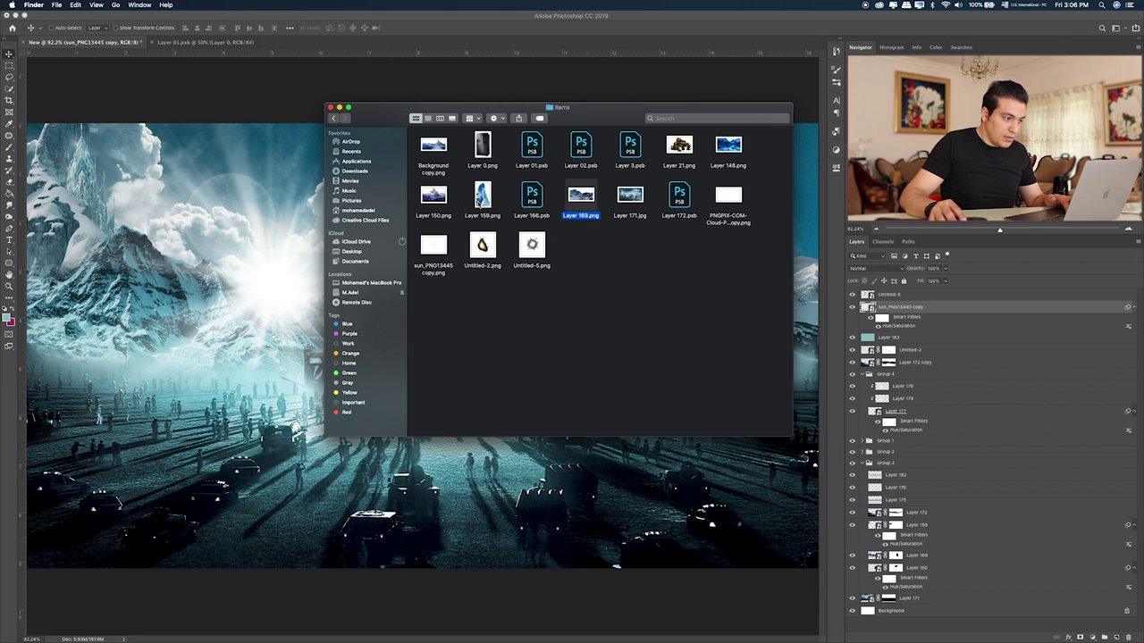
{"action": "left_click", "coordinate": [483, 147]}
{"action": "key", "text": "space"}
{"action": "key", "text": "space"}
{"action": "left_click", "coordinate": [532, 148]}
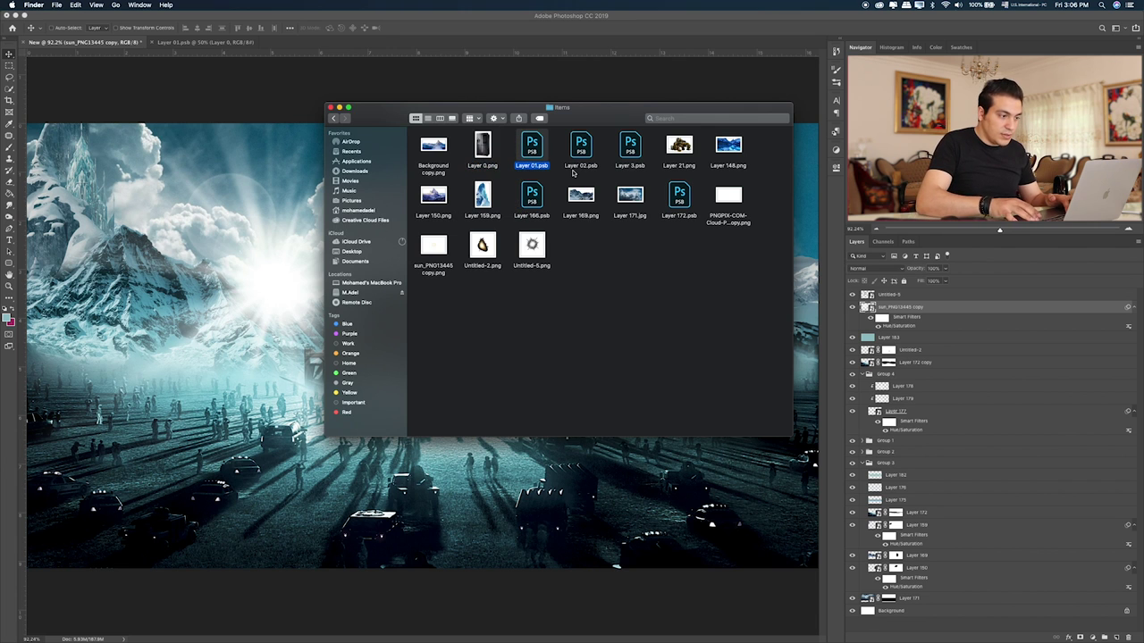
{"action": "key", "text": "space"}
{"action": "key", "text": "Right"}
{"action": "key", "text": "Right"}
{"action": "key", "text": "Right"}
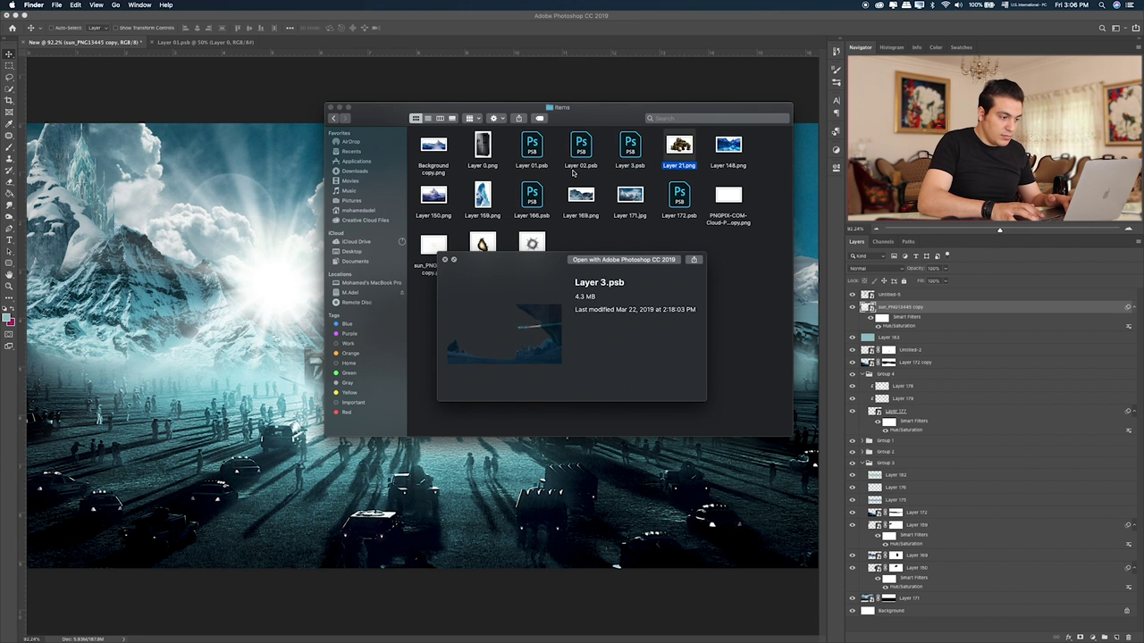
{"action": "key", "text": "Right"}
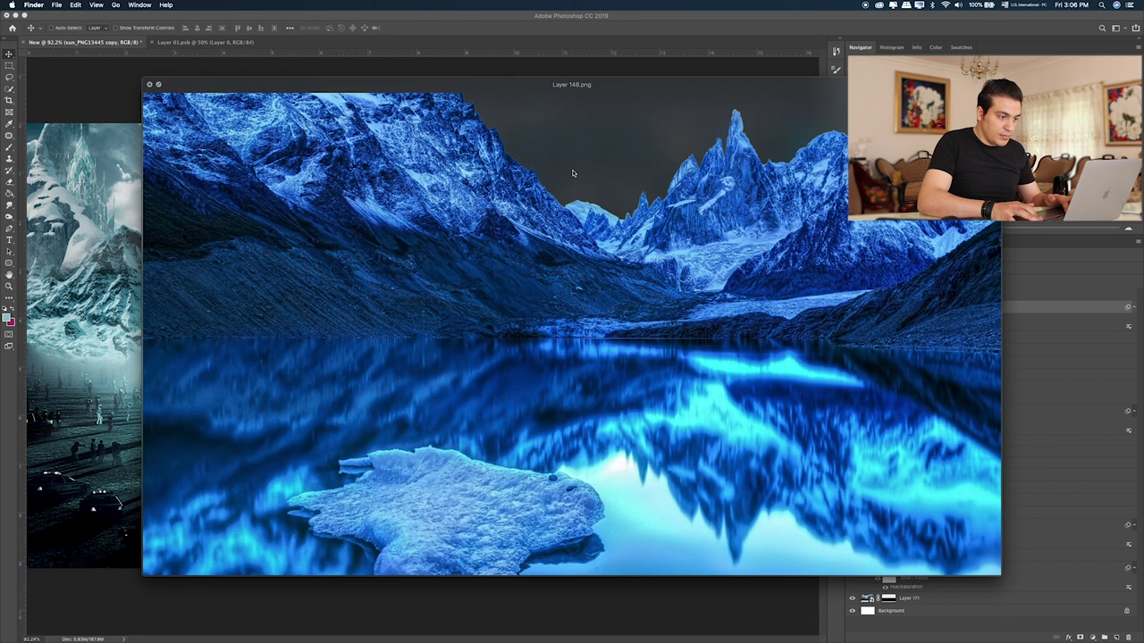
{"action": "key", "text": "Right"}
{"action": "key", "text": "Left"}
{"action": "key", "text": "space"}
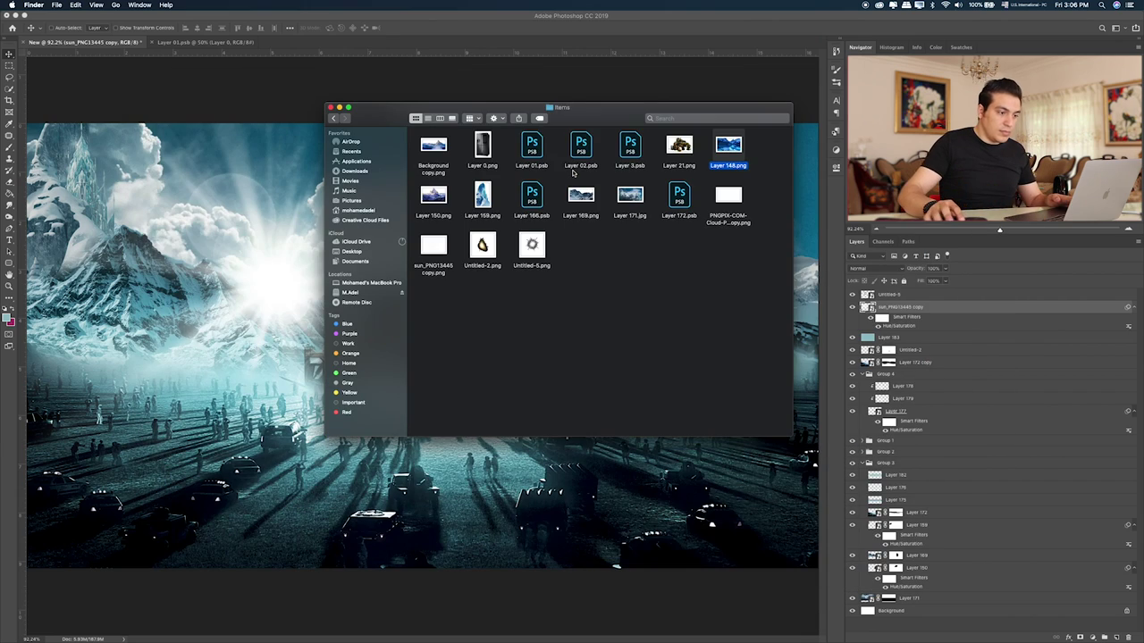
{"action": "left_click_drag", "start_coordinate": [717, 149], "coordinate": [255, 268]}
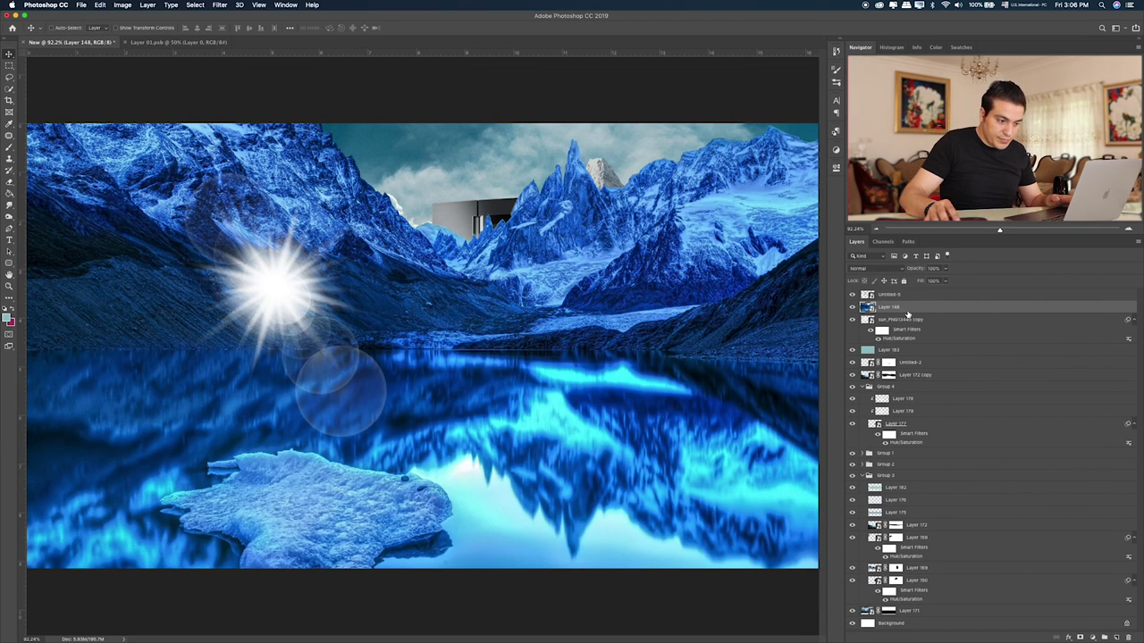
{"action": "left_click_drag", "start_coordinate": [907, 313], "coordinate": [871, 604]}
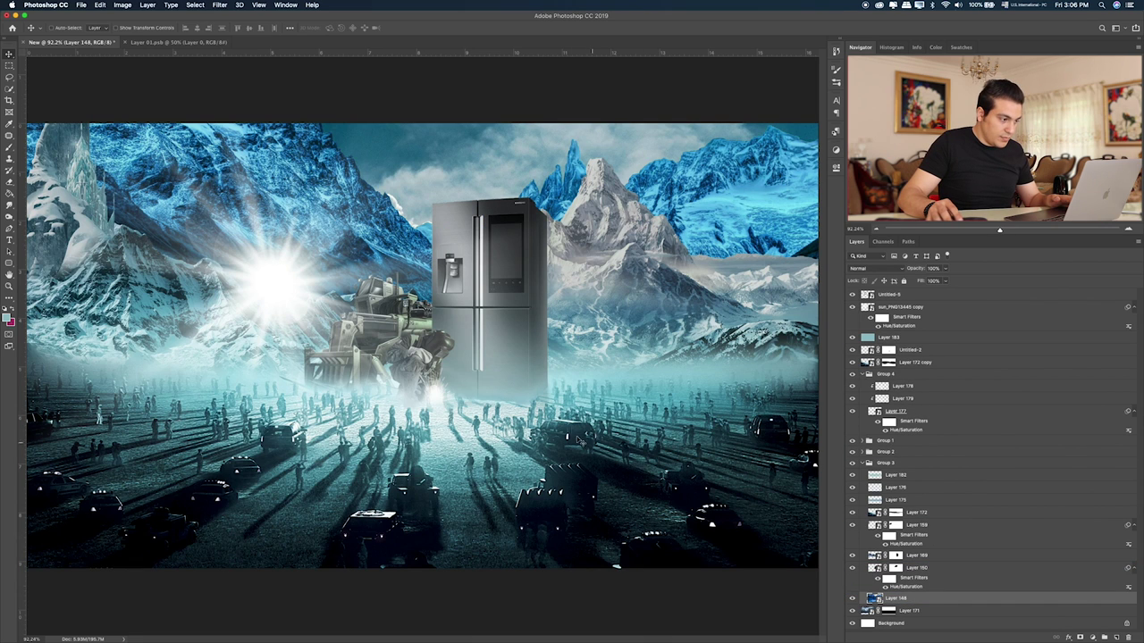
{"action": "left_click_drag", "start_coordinate": [585, 384], "coordinate": [589, 386]}
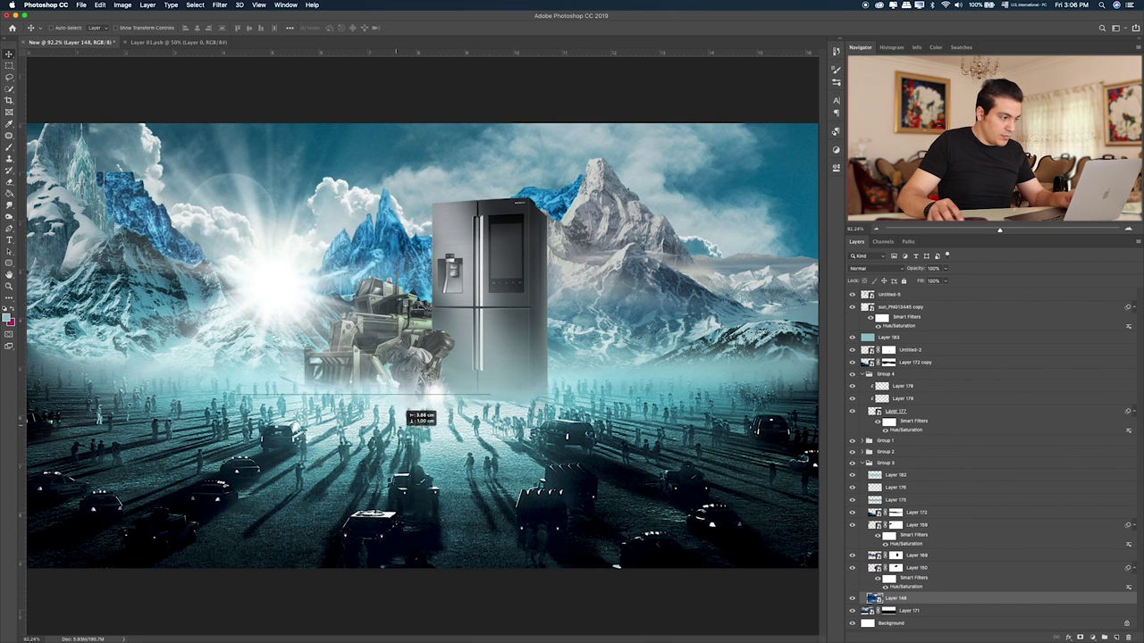
{"action": "left_click_drag", "start_coordinate": [589, 387], "coordinate": [537, 348]}
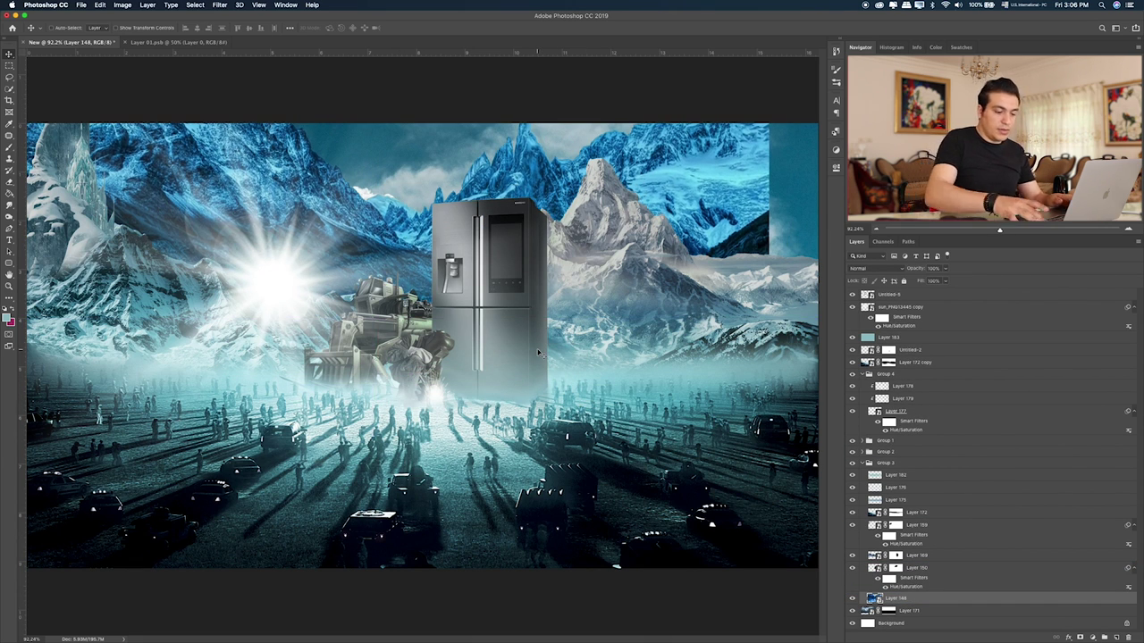
{"action": "key", "text": "Delete"}
{"action": "key", "text": "super+Tab"}
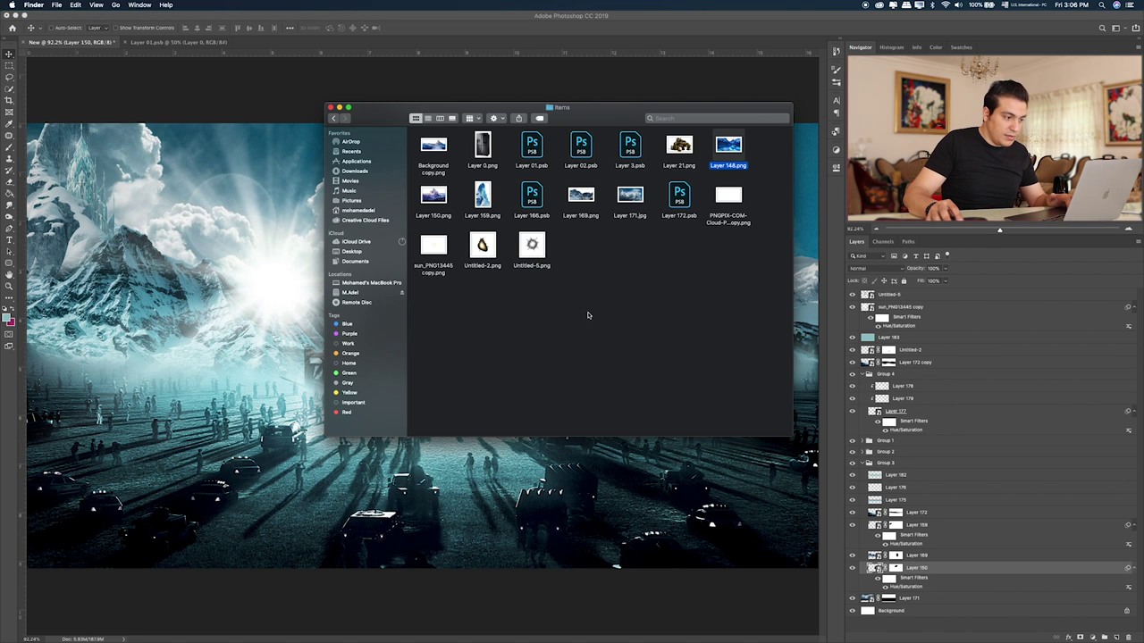
- Bring the Layer 3.psb cliff-and-spaceship image in as top Layer 184, converted to a smart object
{"action": "left_click", "coordinate": [631, 147]}
{"action": "key", "text": "space"}
{"action": "key", "text": "space"}
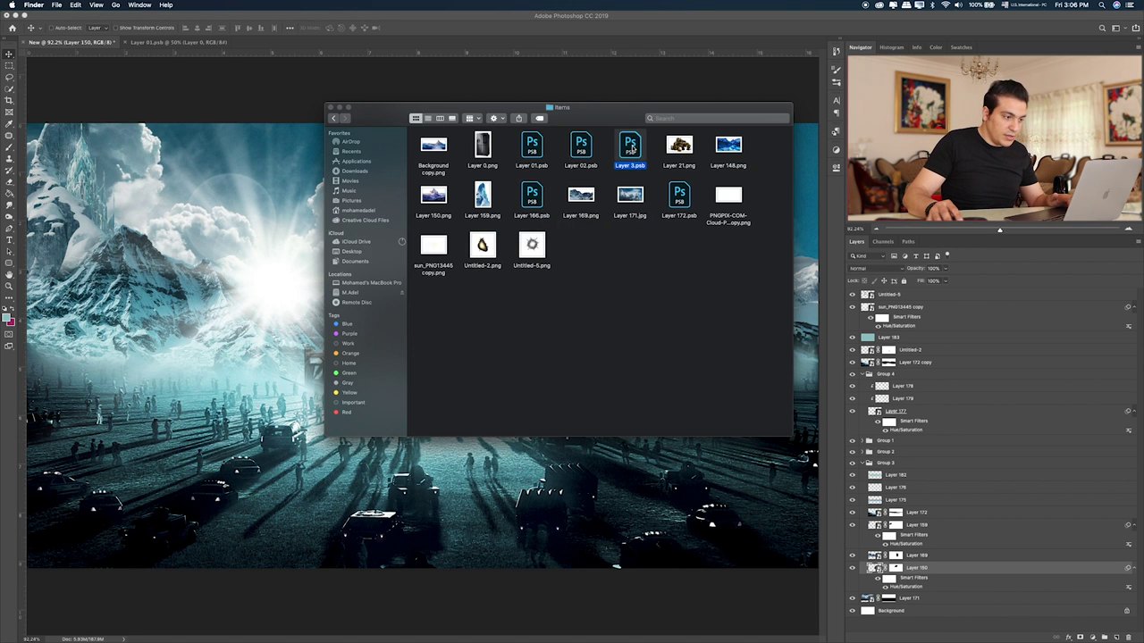
{"action": "key", "text": "super+Tab"}
{"action": "left_click_drag", "start_coordinate": [624, 241], "coordinate": [106, 43]}
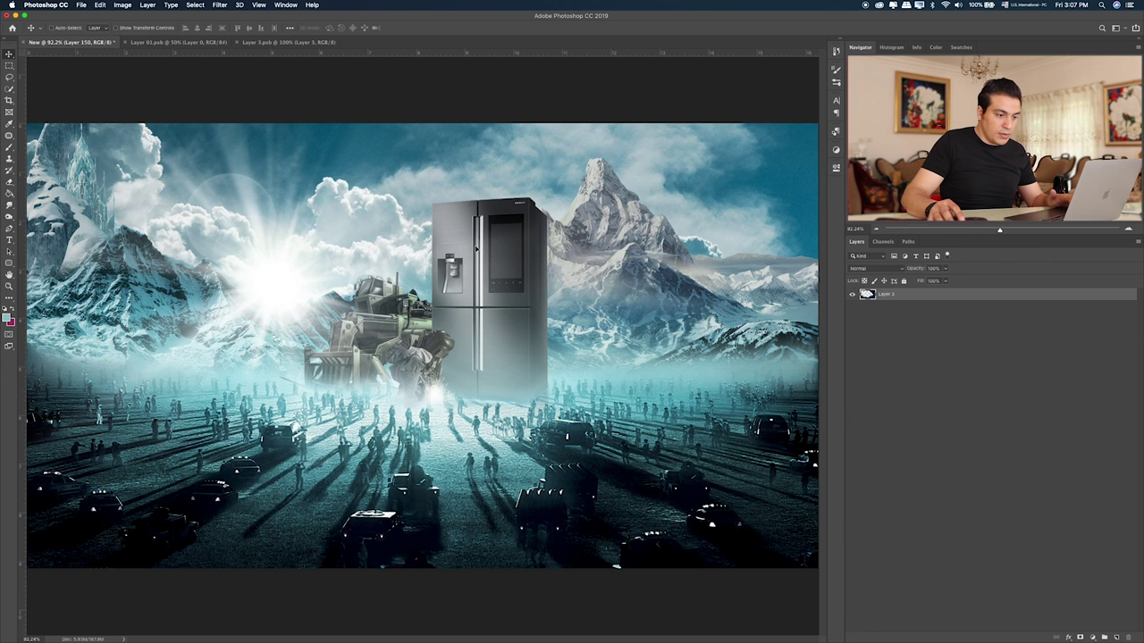
{"action": "left_click_drag", "start_coordinate": [149, 73], "coordinate": [880, 376]}
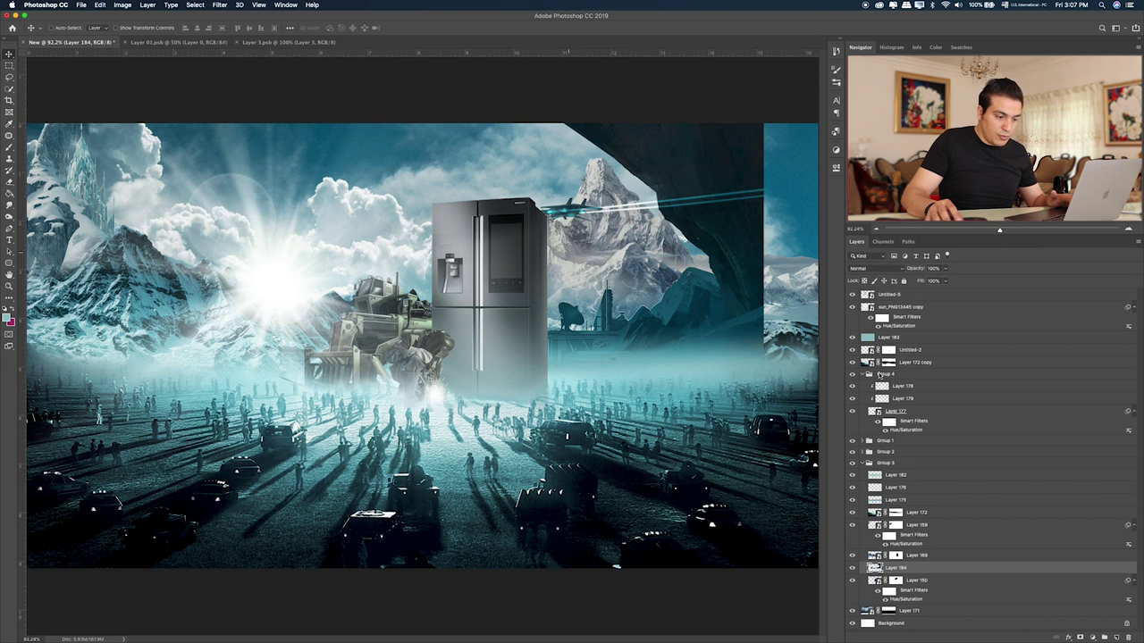
{"action": "mouse_move", "coordinate": [936, 570]}
{"action": "left_mouse_down"}
{"action": "mouse_move", "coordinate": [915, 280]}
{"action": "mouse_move", "coordinate": [916, 295]}
{"action": "left_mouse_up"}
{"action": "right_click", "coordinate": [916, 294]}
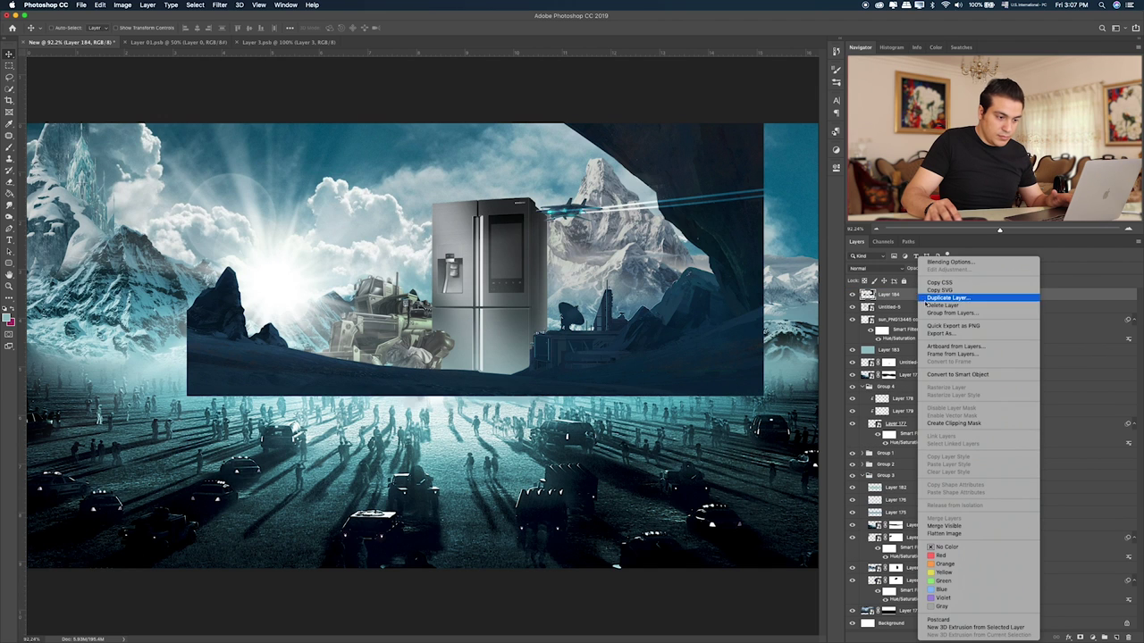
{"action": "left_click", "coordinate": [983, 375]}
- Enlarge Layer 184 up and left to frame the scene's right side, then nudge it into place
{"action": "key", "text": "ctrl+t"}
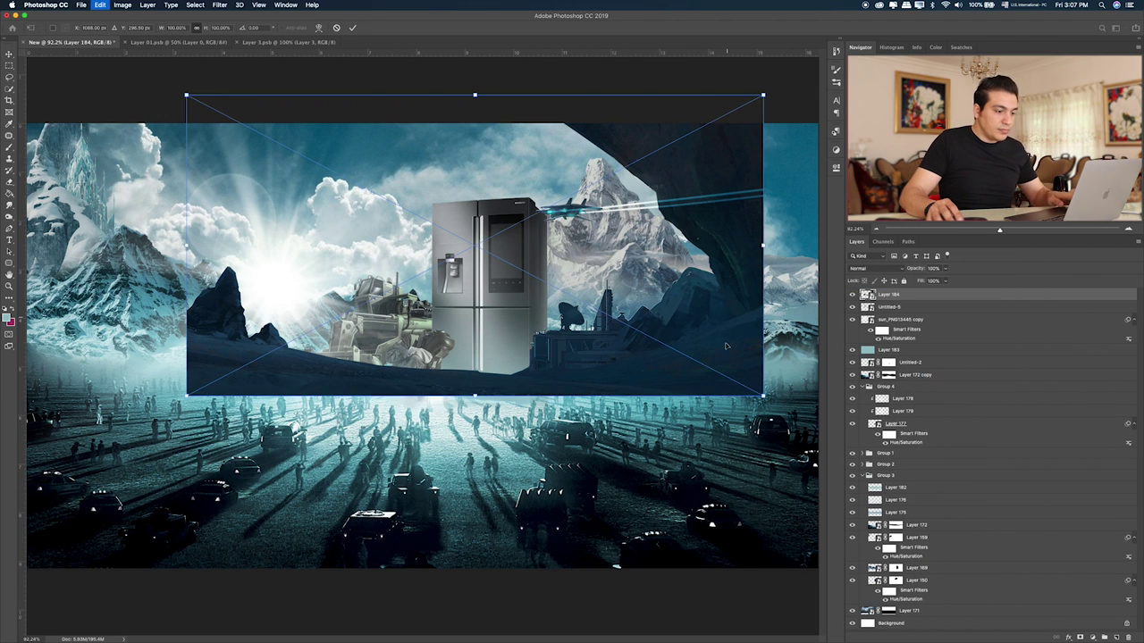
{"action": "left_click_drag", "start_coordinate": [762, 395], "coordinate": [854, 443]}
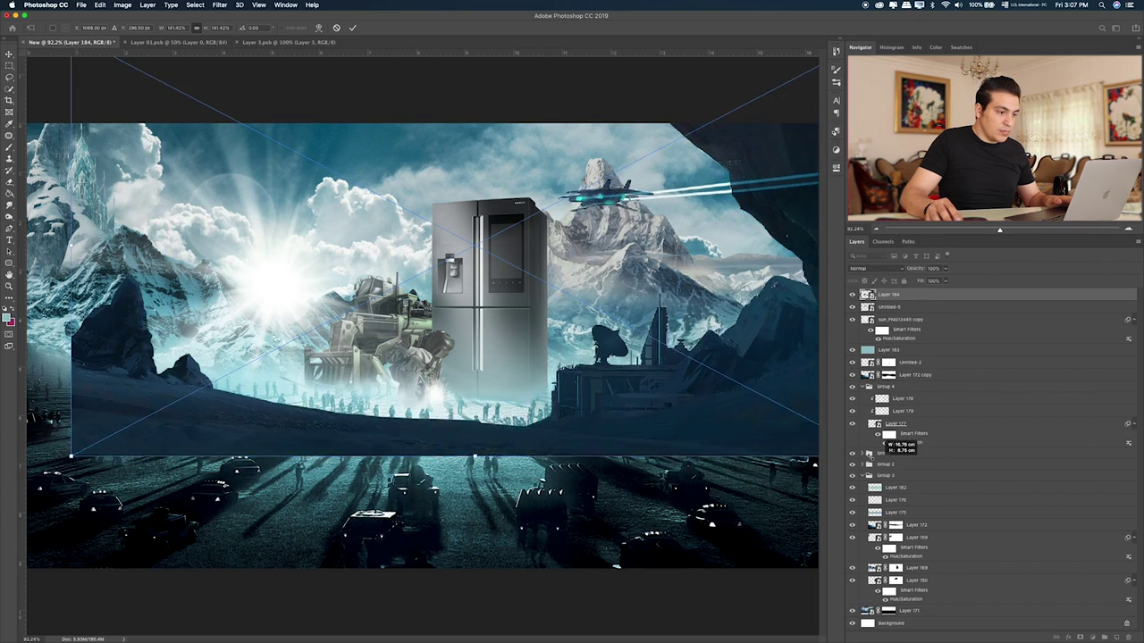
{"action": "mouse_move", "coordinate": [757, 364]}
{"action": "left_mouse_down"}
{"action": "mouse_move", "coordinate": [731, 387]}
{"action": "mouse_move", "coordinate": [723, 490]}
{"action": "left_mouse_up"}
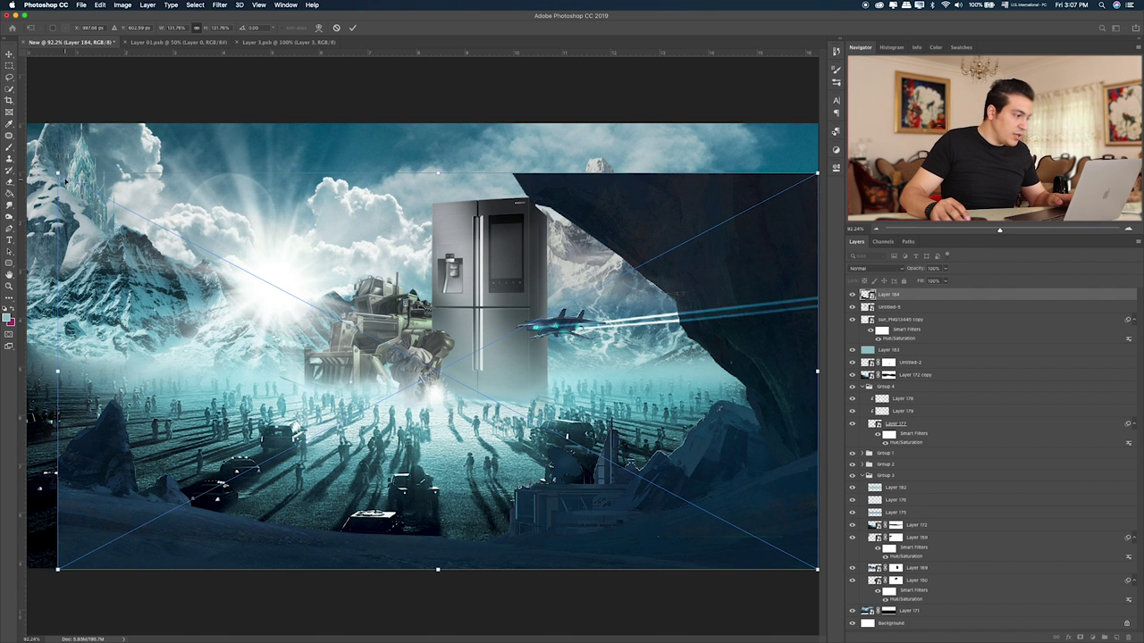
{"action": "left_click_drag", "start_coordinate": [65, 180], "coordinate": [6, 29]}
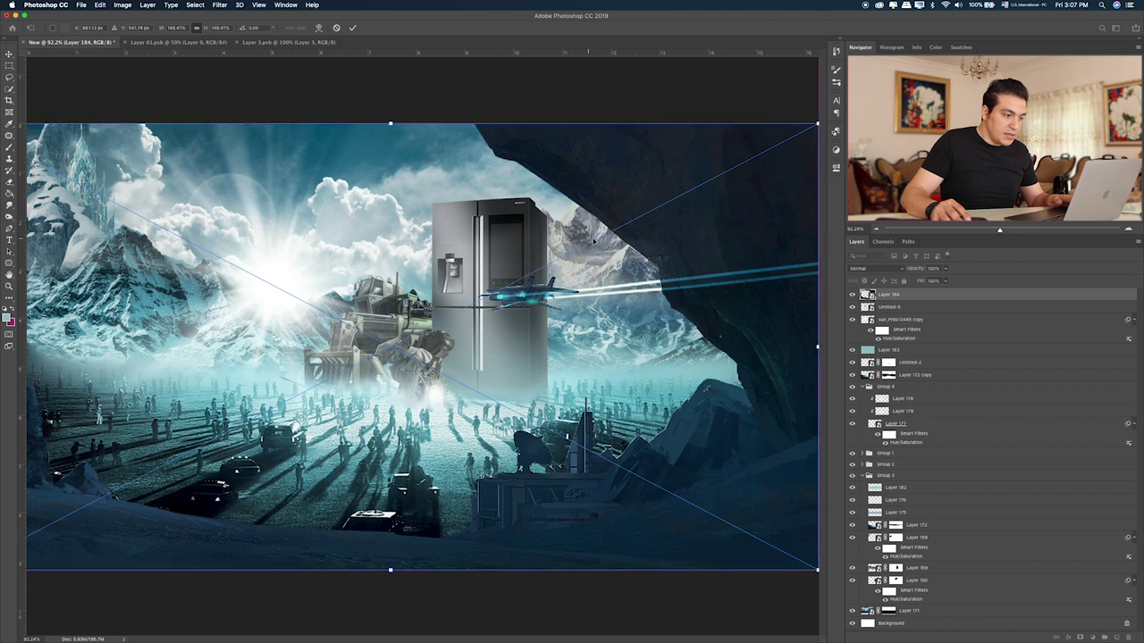
{"action": "left_click_drag", "start_coordinate": [595, 243], "coordinate": [653, 245]}
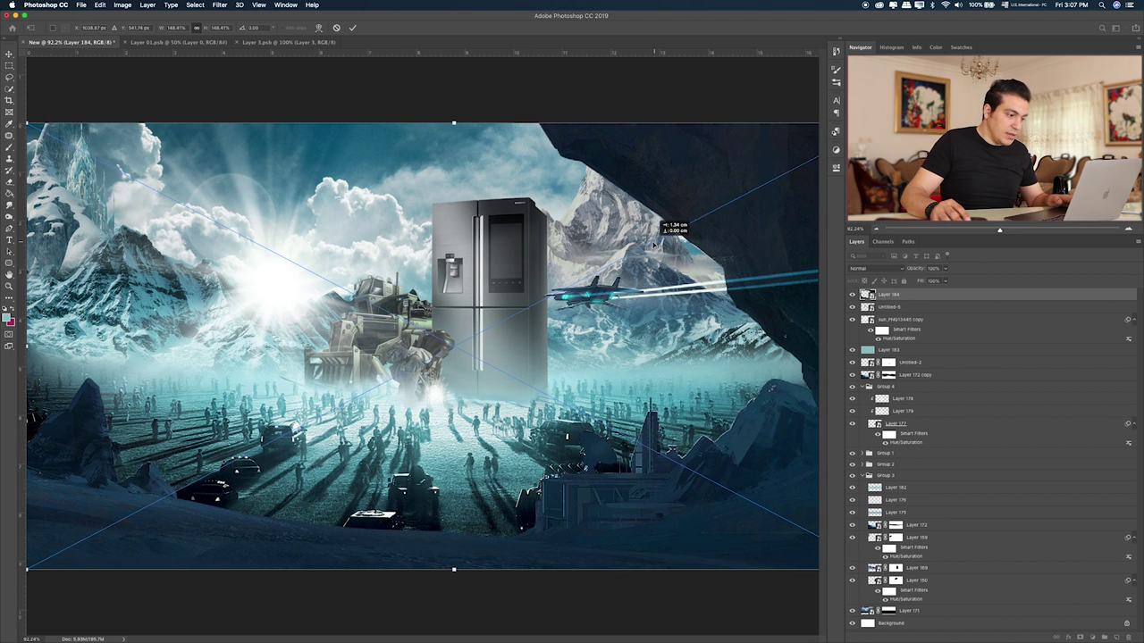
{"action": "key", "text": "Return"}
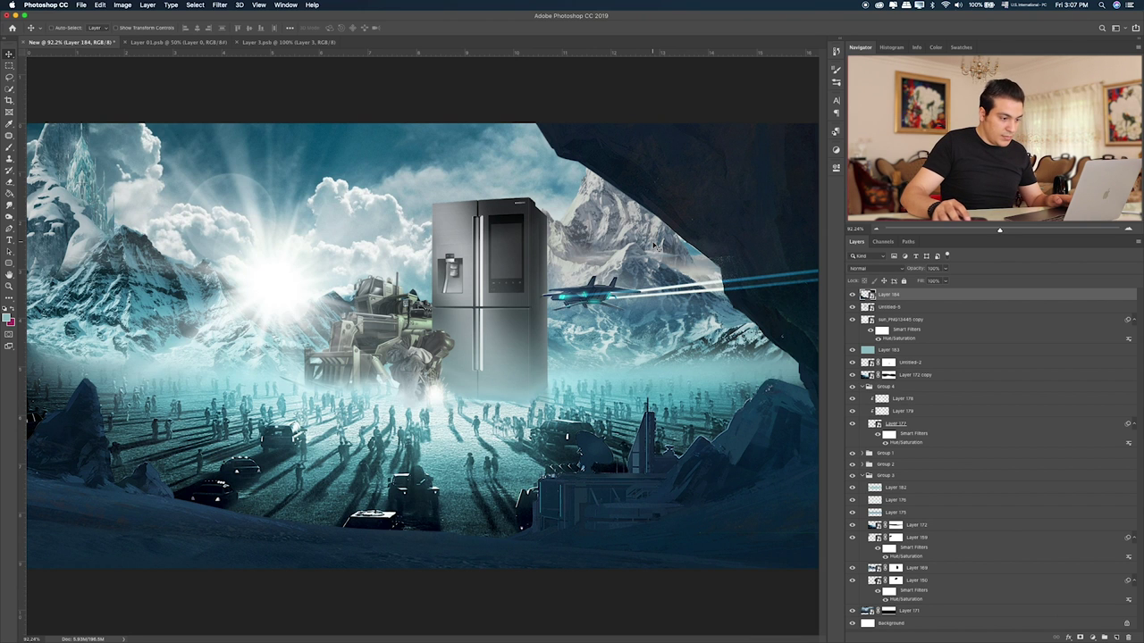
{"action": "left_click", "coordinate": [851, 294]}
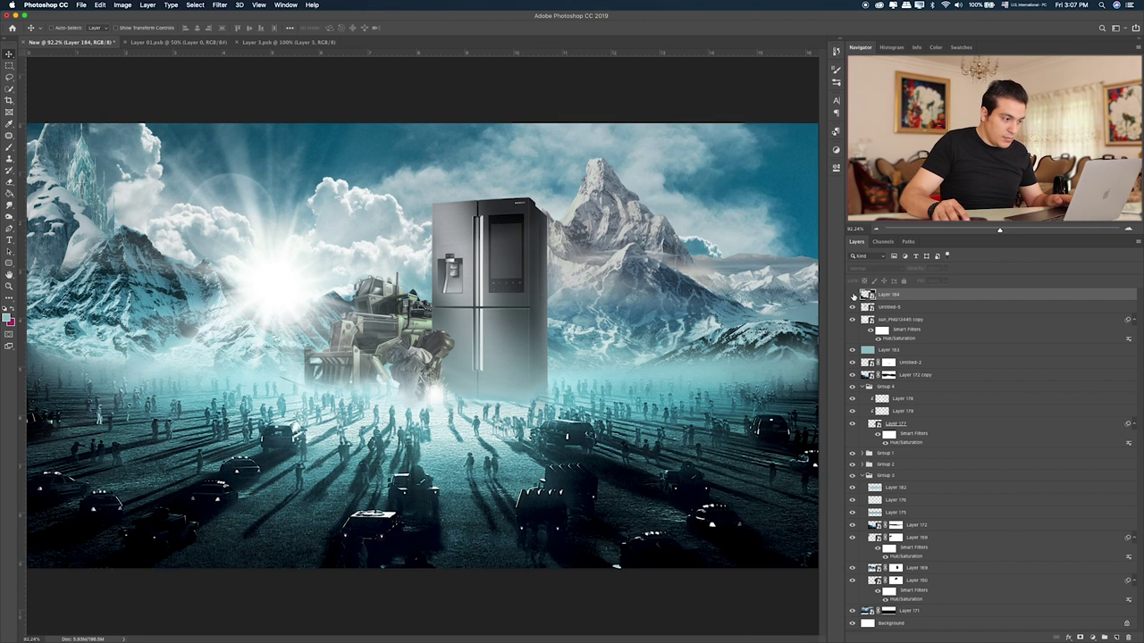
{"action": "mouse_move", "coordinate": [678, 303]}
{"action": "left_mouse_down"}
{"action": "mouse_move", "coordinate": [659, 300]}
{"action": "mouse_move", "coordinate": [673, 304]}
{"action": "left_mouse_up"}
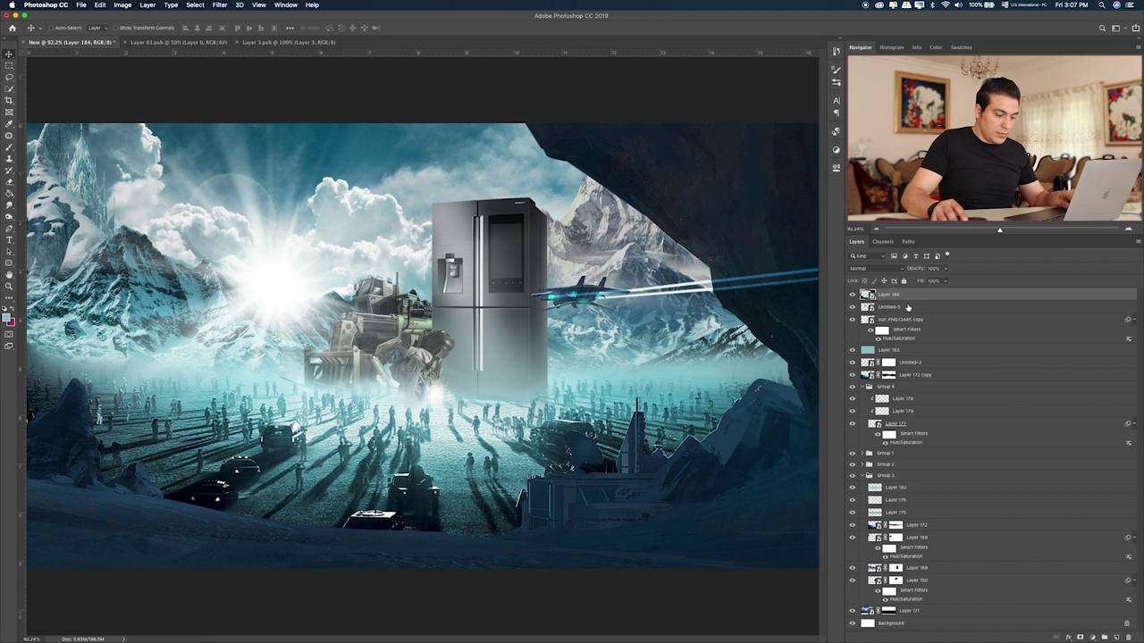
{"action": "key", "text": "super+Tab"}
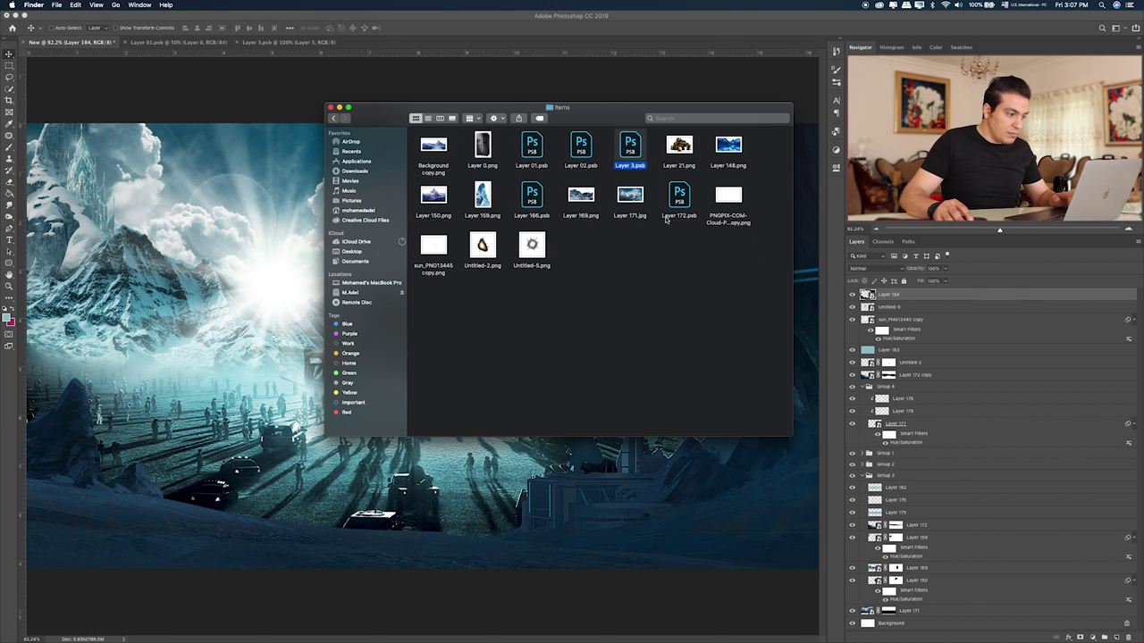
- Bring the Layer 166.psb rock in as smart-object Layer 185, framing the top-left corner
{"action": "double_click", "coordinate": [532, 197]}
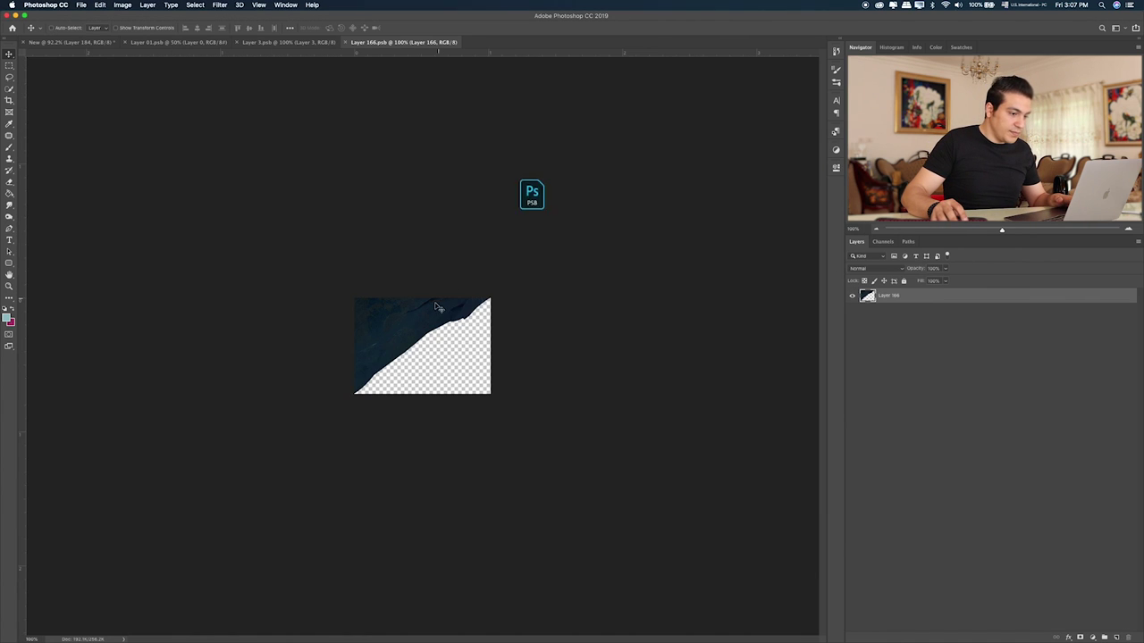
{"action": "left_click_drag", "start_coordinate": [440, 306], "coordinate": [195, 56]}
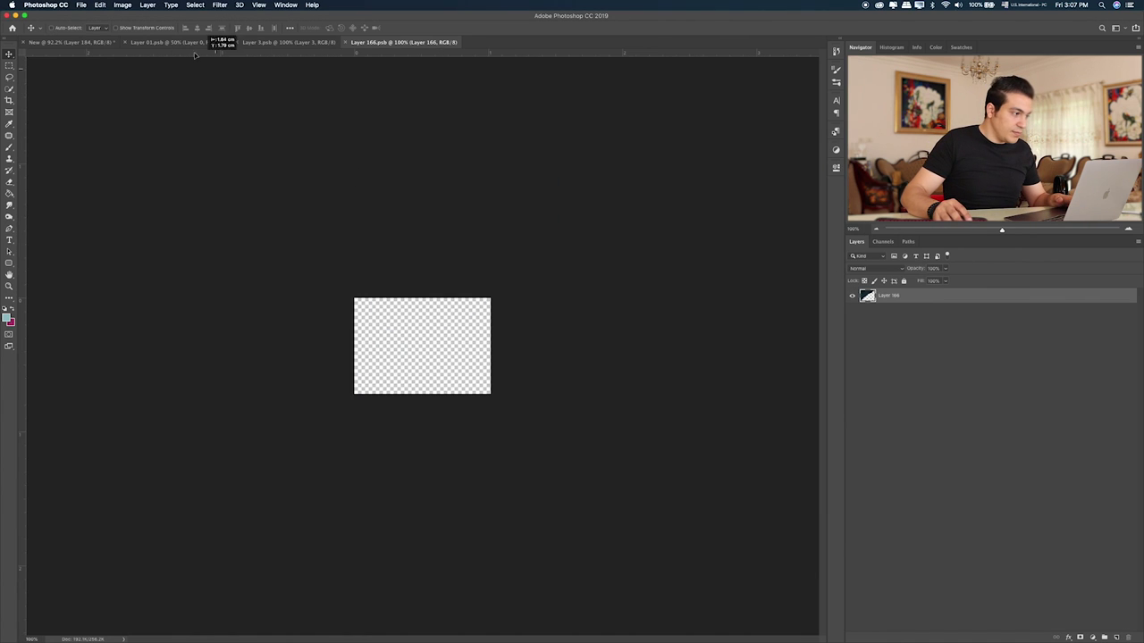
{"action": "left_click_drag", "start_coordinate": [40, 43], "coordinate": [225, 180]}
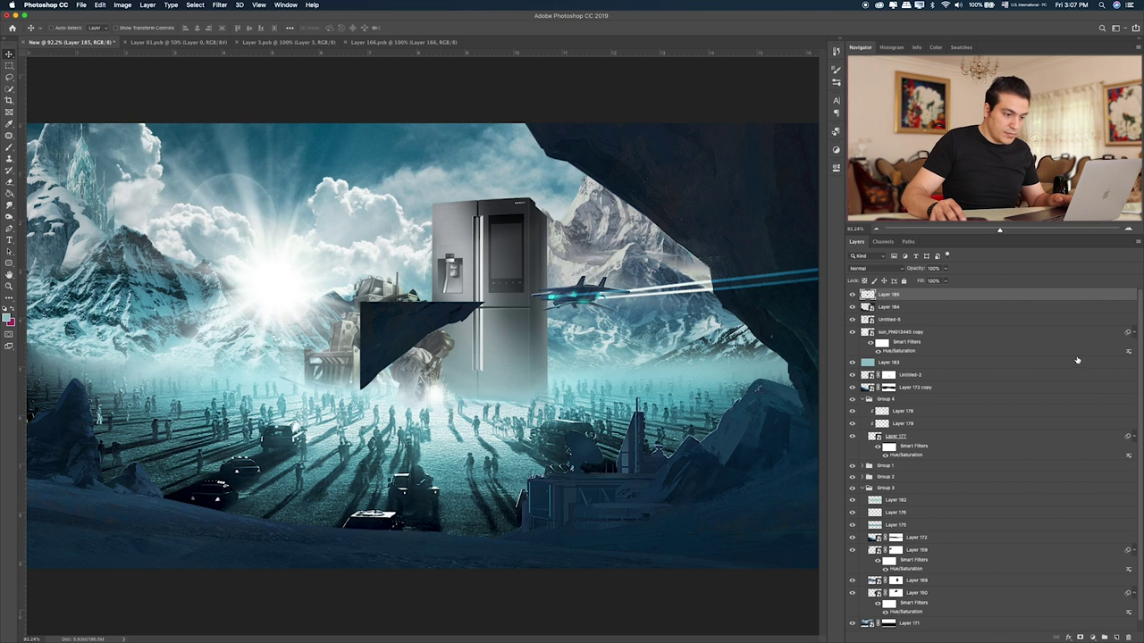
{"action": "right_click", "coordinate": [966, 302]}
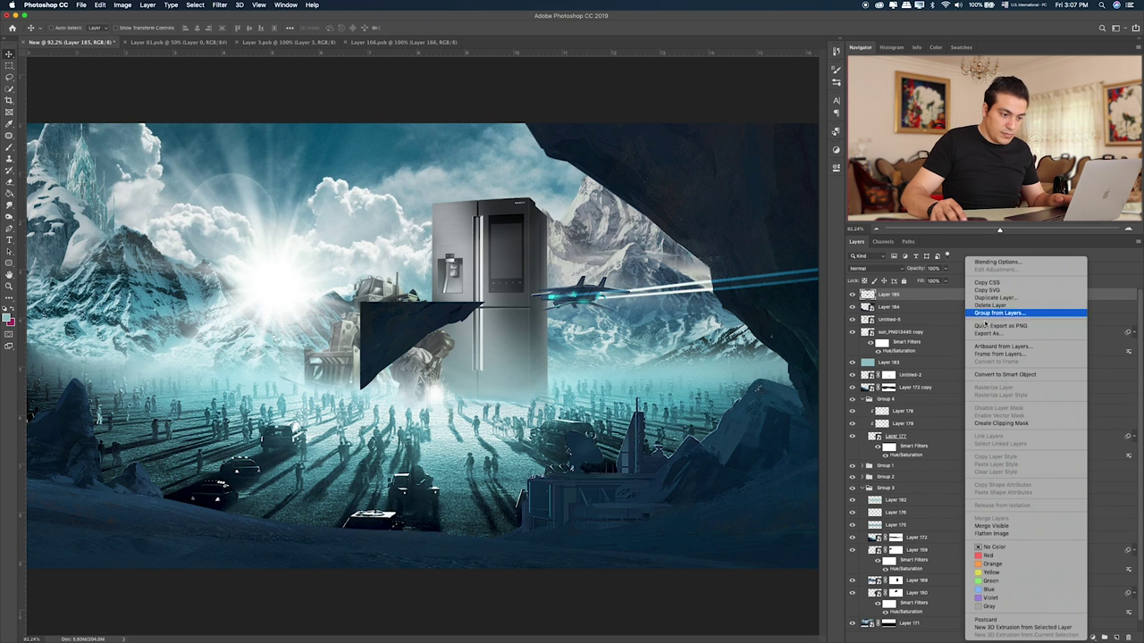
{"action": "left_click", "coordinate": [1006, 374]}
{"action": "left_click_drag", "start_coordinate": [429, 340], "coordinate": [149, 117]}
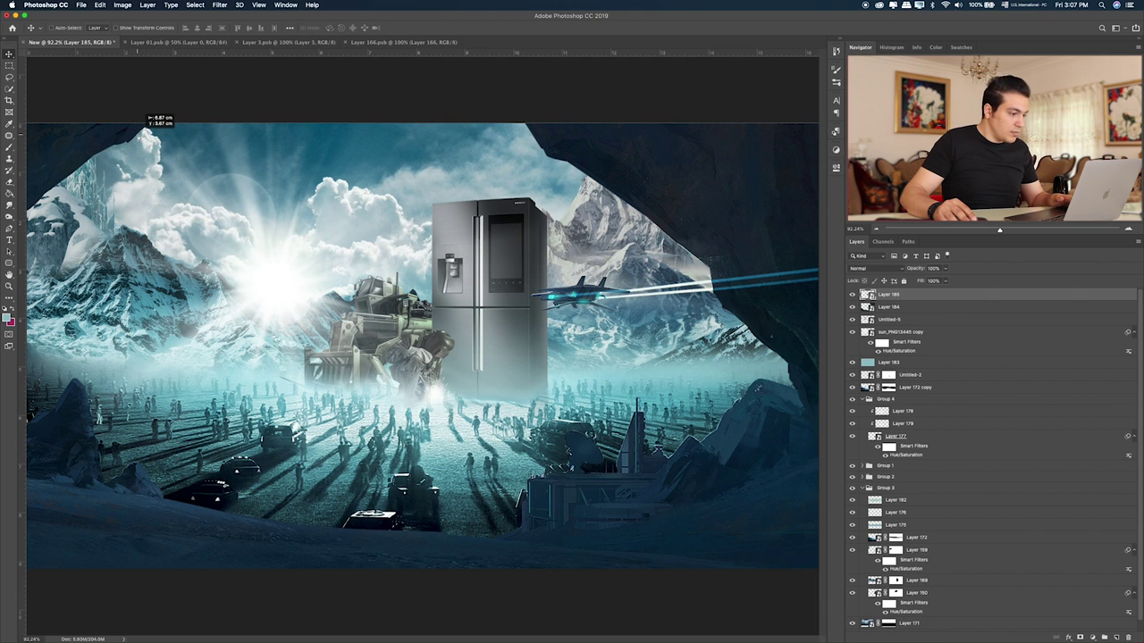
{"action": "left_click_drag", "start_coordinate": [149, 117], "coordinate": [148, 118]}
- Close the Layer 166.psb, Layer 3.psb and Layer 01.psb source documents
{"action": "left_click", "coordinate": [387, 42]}
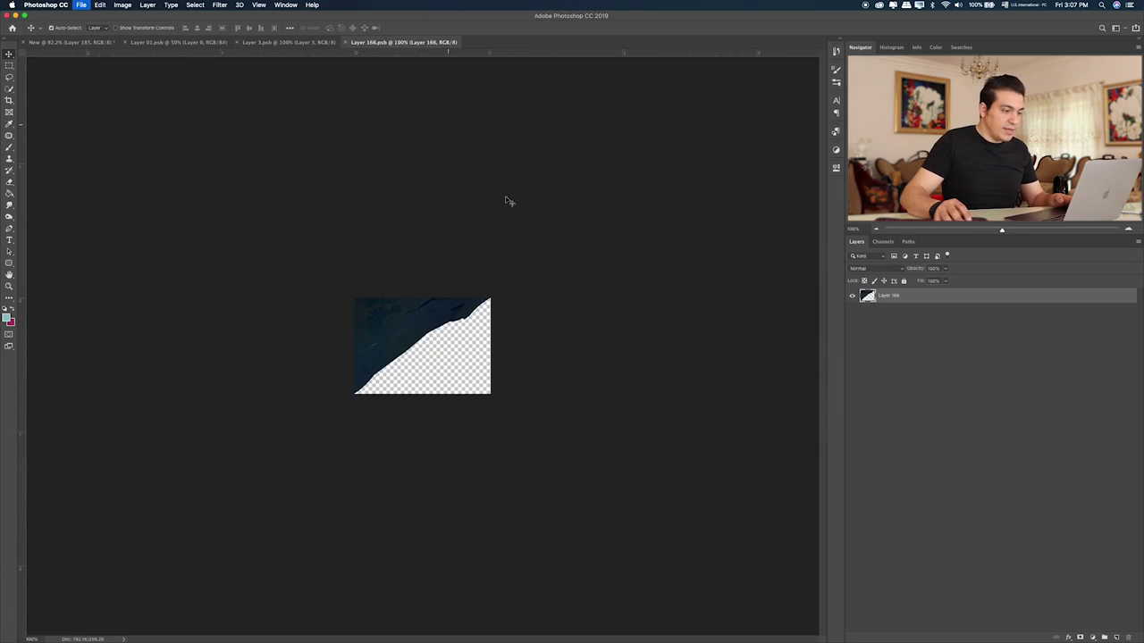
{"action": "key", "text": "super+w"}
{"action": "left_click", "coordinate": [290, 43]}
{"action": "key", "text": "super+w"}
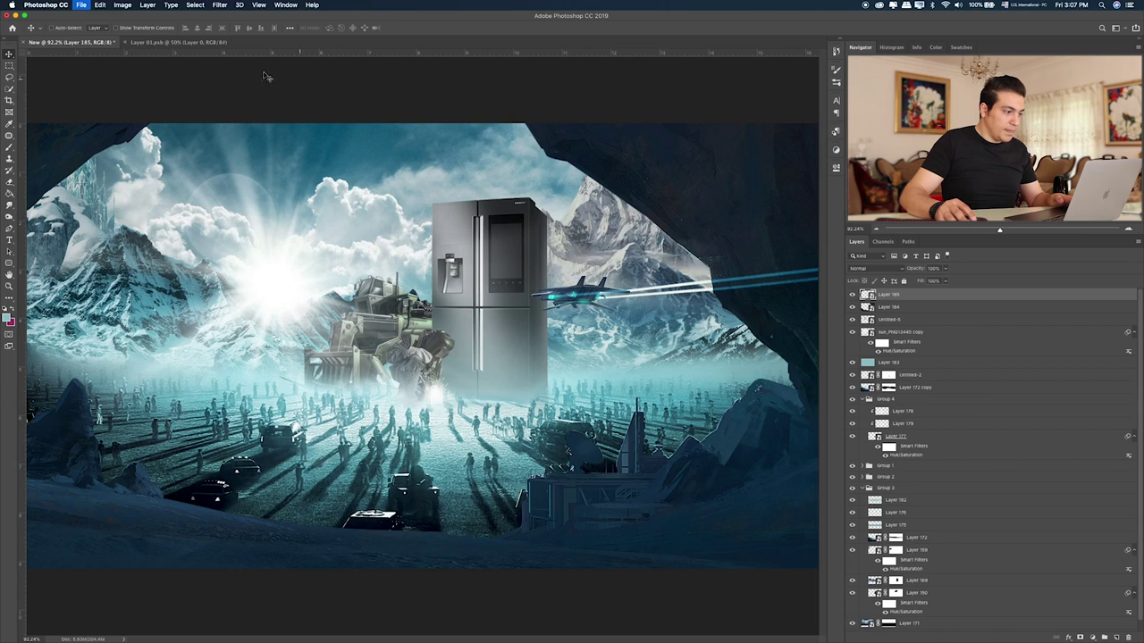
{"action": "left_click", "coordinate": [215, 42]}
{"action": "key", "text": "super+w"}
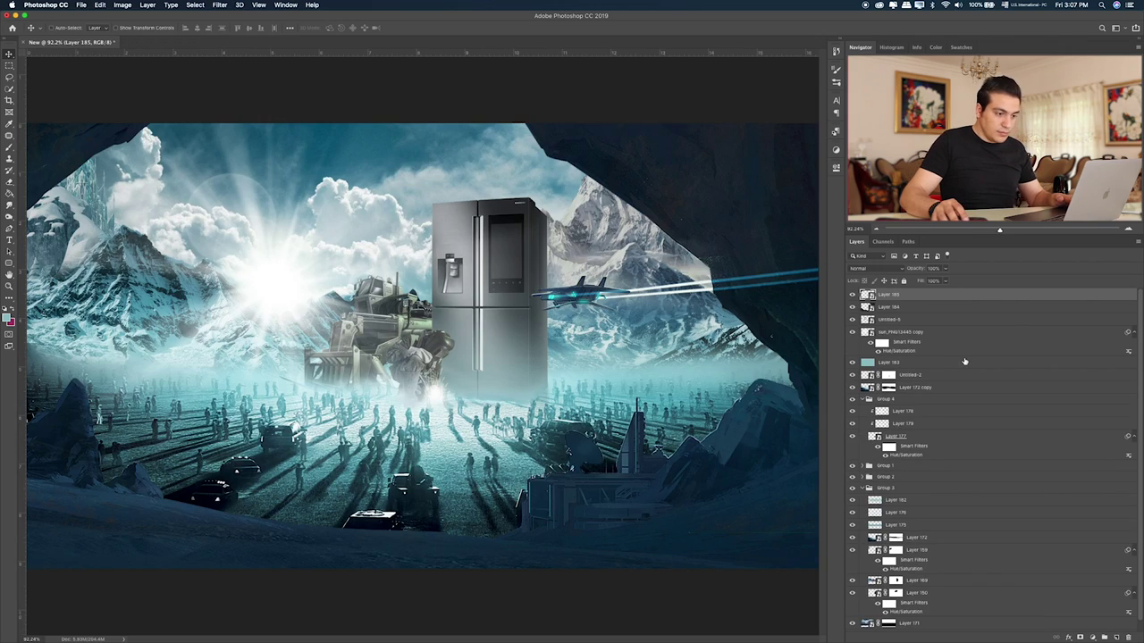
- Zoom to 200% to inspect details, fit the composite back on screen, and compare a hidden layer
{"action": "key", "text": "ctrl+plus"}
{"action": "key", "text": "ctrl+plus"}
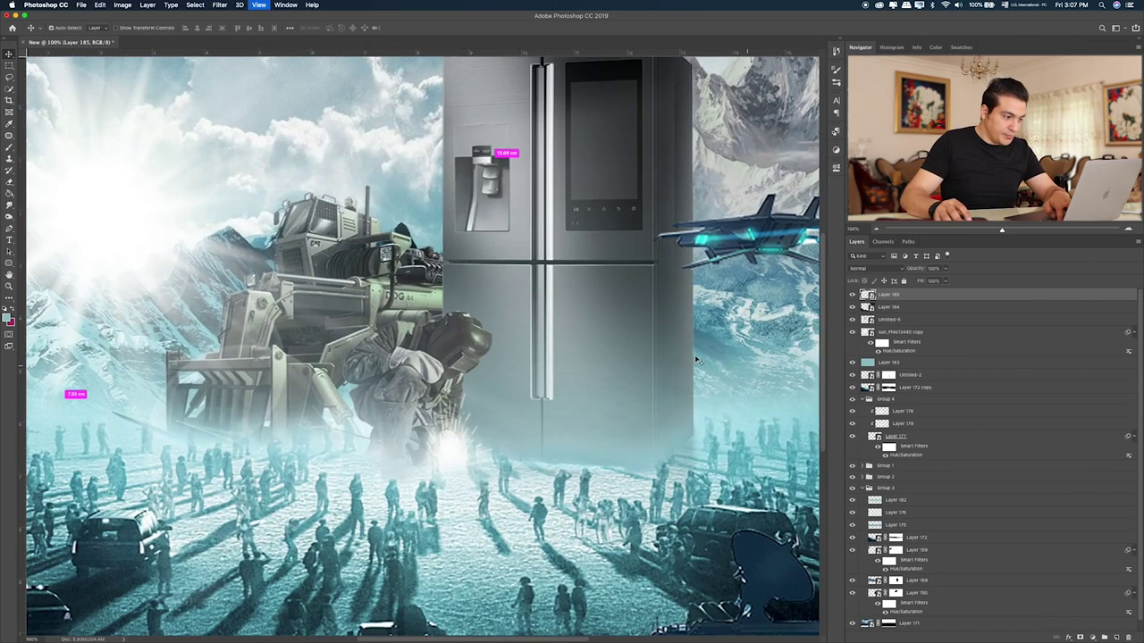
{"action": "scroll", "coordinate": [685, 334], "scroll_direction": "right", "scroll_amount": 3}
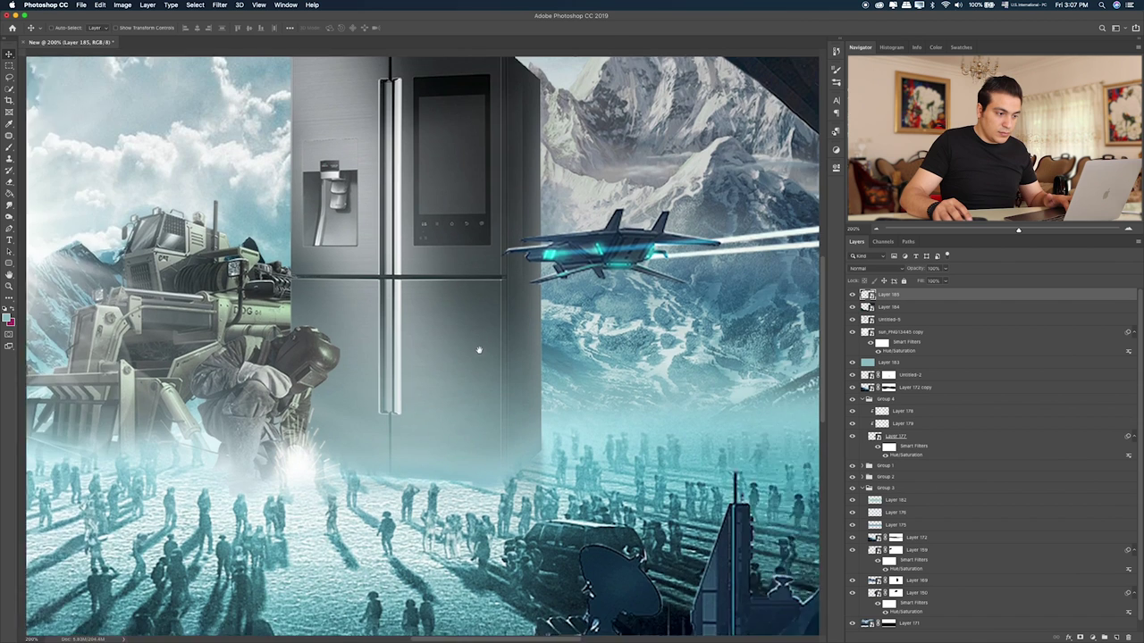
{"action": "scroll", "coordinate": [607, 344], "scroll_direction": "right", "scroll_amount": 3}
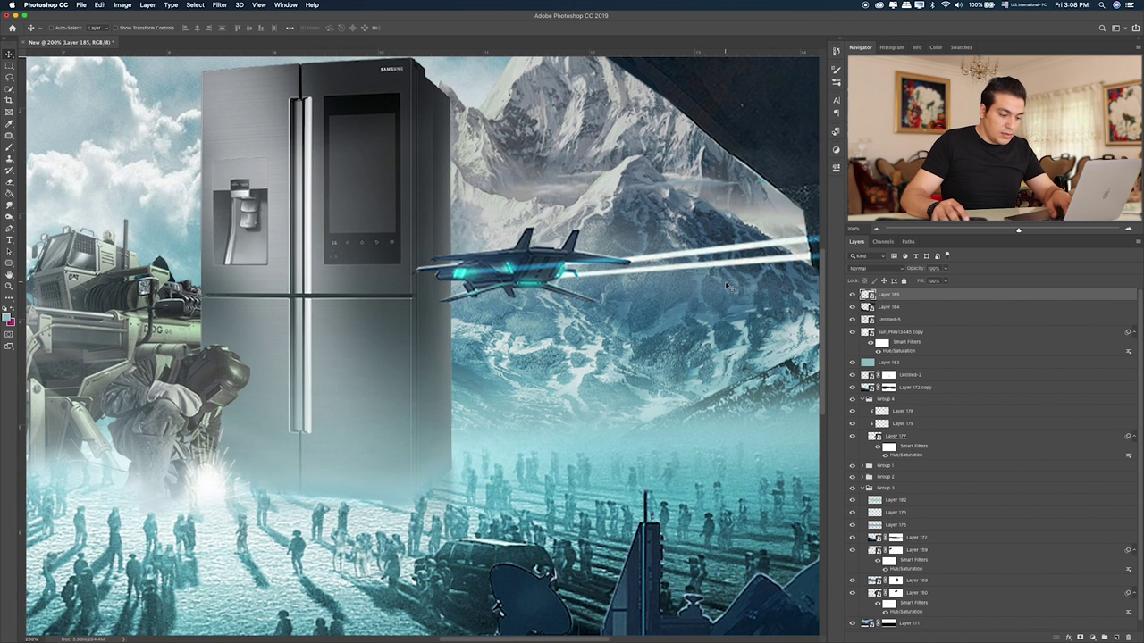
{"action": "key", "text": "ctrl+0"}
{"action": "scroll", "coordinate": [971, 471], "scroll_direction": "down", "scroll_amount": 1}
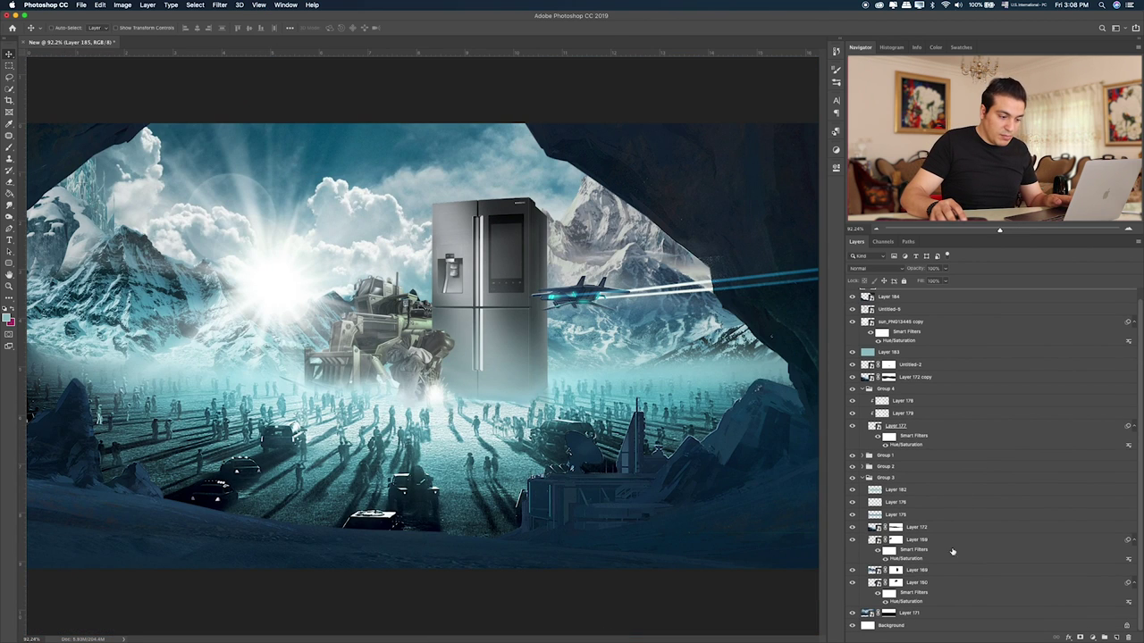
{"action": "left_click", "coordinate": [852, 570]}
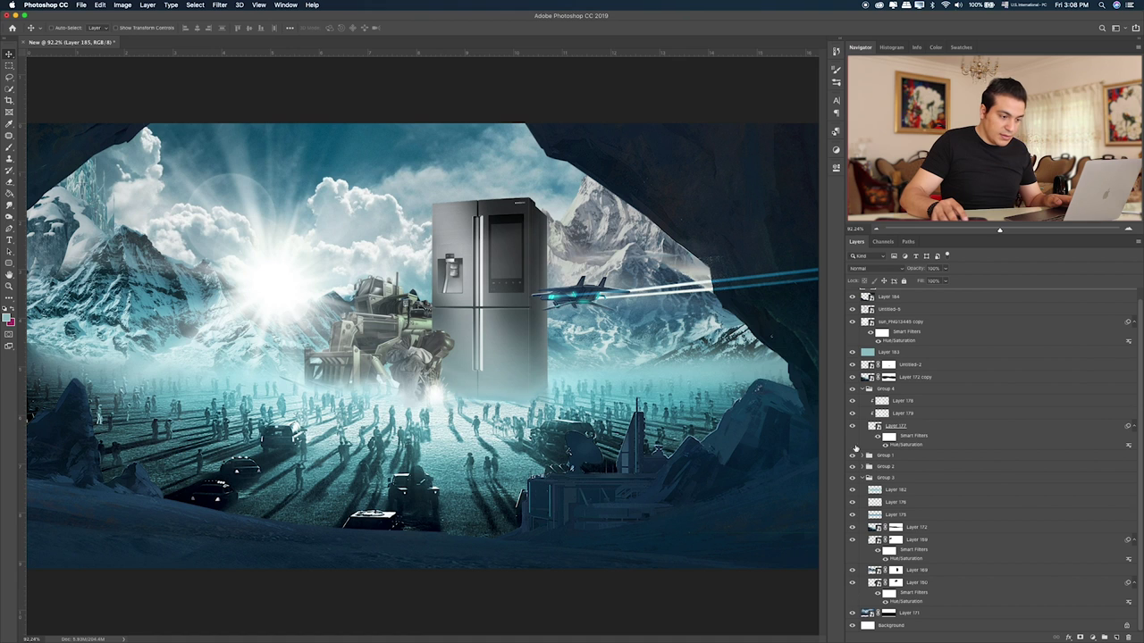
{"action": "scroll", "coordinate": [857, 368], "scroll_direction": "up", "scroll_amount": 1}
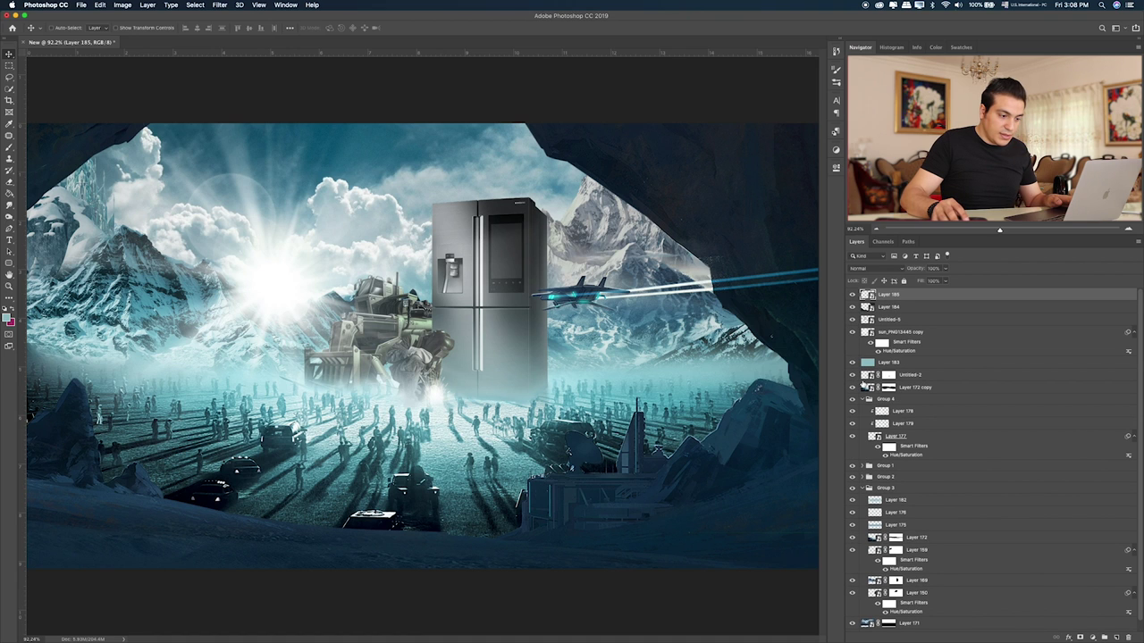
- Add a new Layer 186 clipped to Layer 172 copy, ready for brush painting
{"action": "left_click", "coordinate": [852, 388]}
{"action": "left_click", "coordinate": [951, 392]}
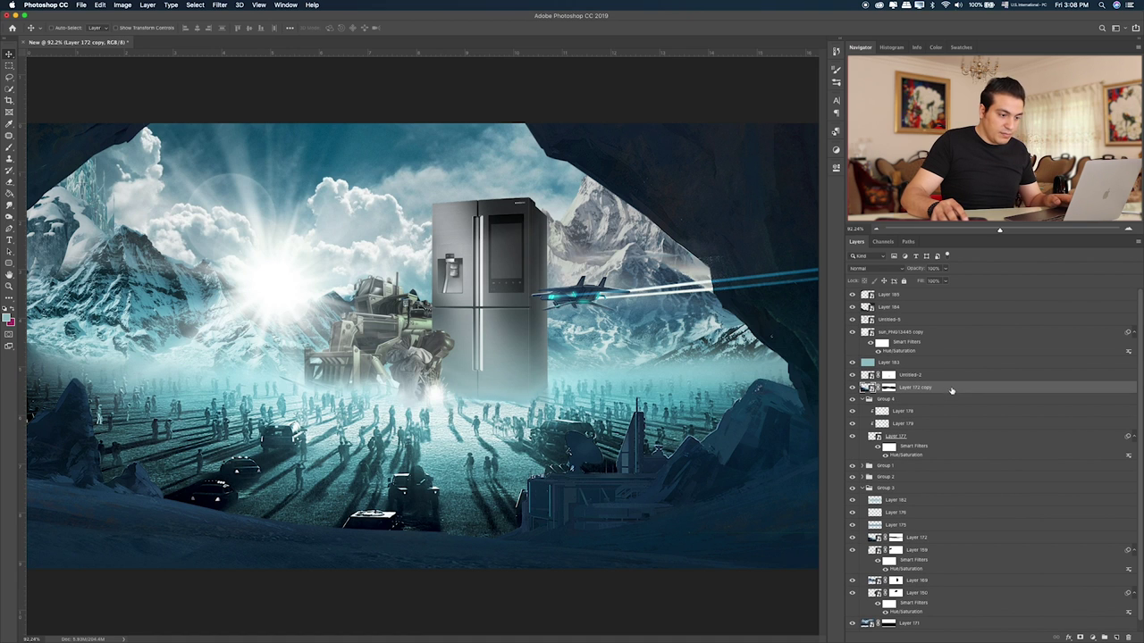
{"action": "left_click", "coordinate": [1114, 637]}
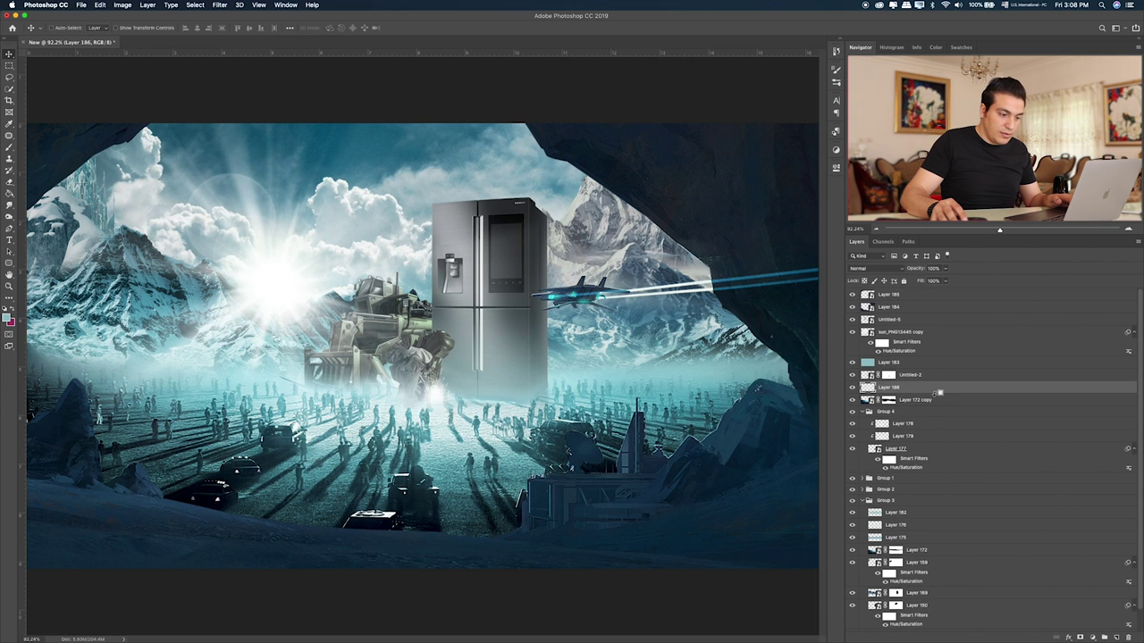
{"action": "left_click", "coordinate": [938, 393], "text": "alt"}
{"action": "key", "text": "b"}
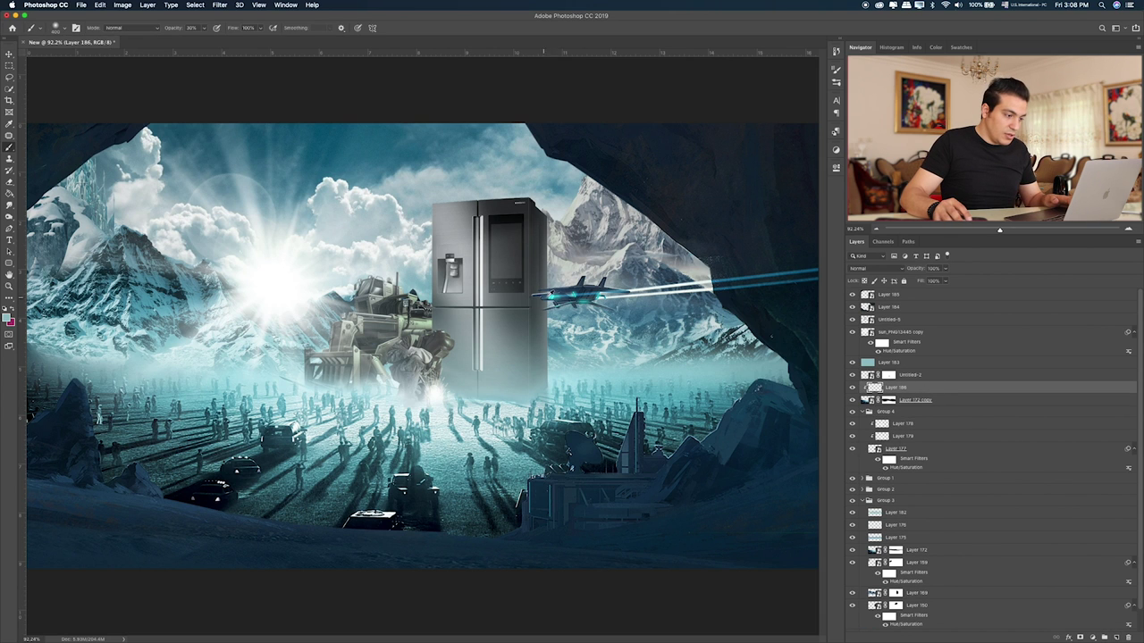
- Paint across the lower-middle and left snow ground on Layer 186 at 100% brush opacity
{"action": "mouse_move", "coordinate": [706, 429]}
{"action": "left_mouse_down"}
{"action": "mouse_move", "coordinate": [585, 475]}
{"action": "mouse_move", "coordinate": [179, 487]}
{"action": "left_mouse_up"}
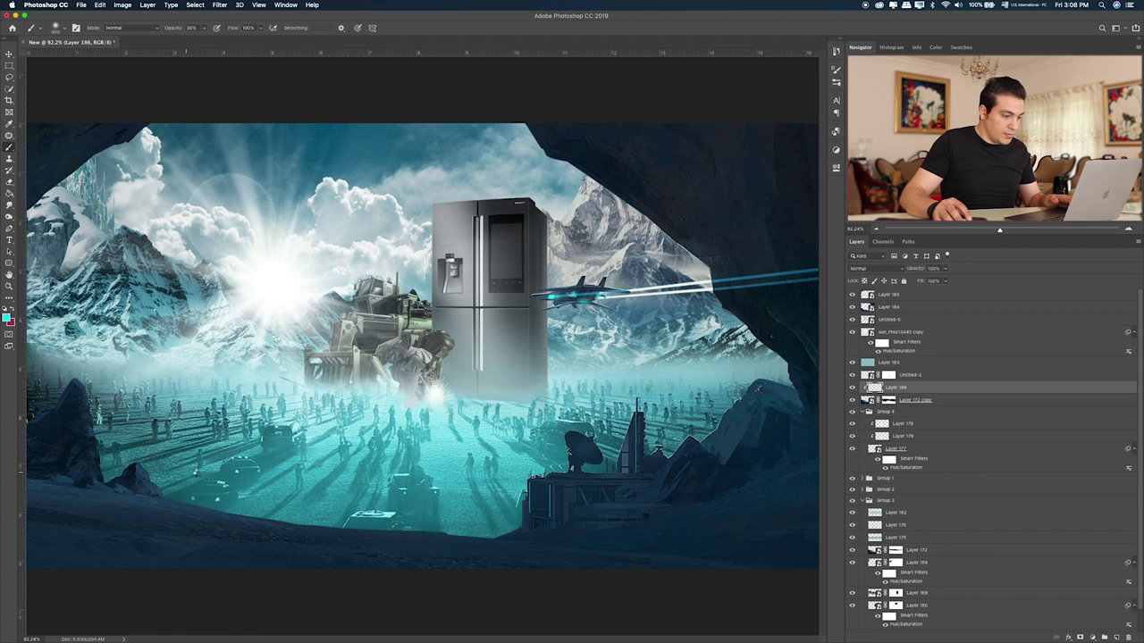
{"action": "mouse_move", "coordinate": [616, 519]}
{"action": "left_mouse_down"}
{"action": "mouse_move", "coordinate": [191, 549]}
{"action": "mouse_move", "coordinate": [582, 536]}
{"action": "mouse_move", "coordinate": [375, 533]}
{"action": "left_mouse_up"}
{"action": "key", "text": "0"}
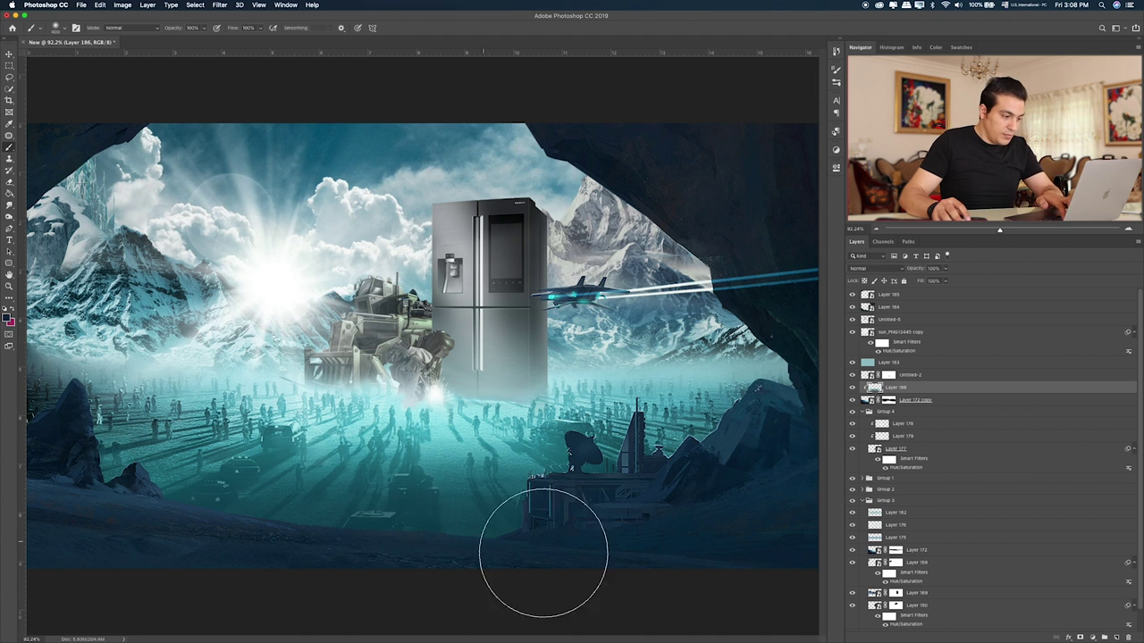
{"action": "left_click_drag", "start_coordinate": [541, 549], "coordinate": [197, 557]}
{"action": "mouse_move", "coordinate": [503, 551]}
{"action": "left_mouse_down"}
{"action": "mouse_move", "coordinate": [56, 506]}
{"action": "mouse_move", "coordinate": [477, 536]}
{"action": "mouse_move", "coordinate": [765, 498]}
{"action": "mouse_move", "coordinate": [34, 482]}
{"action": "left_mouse_up"}
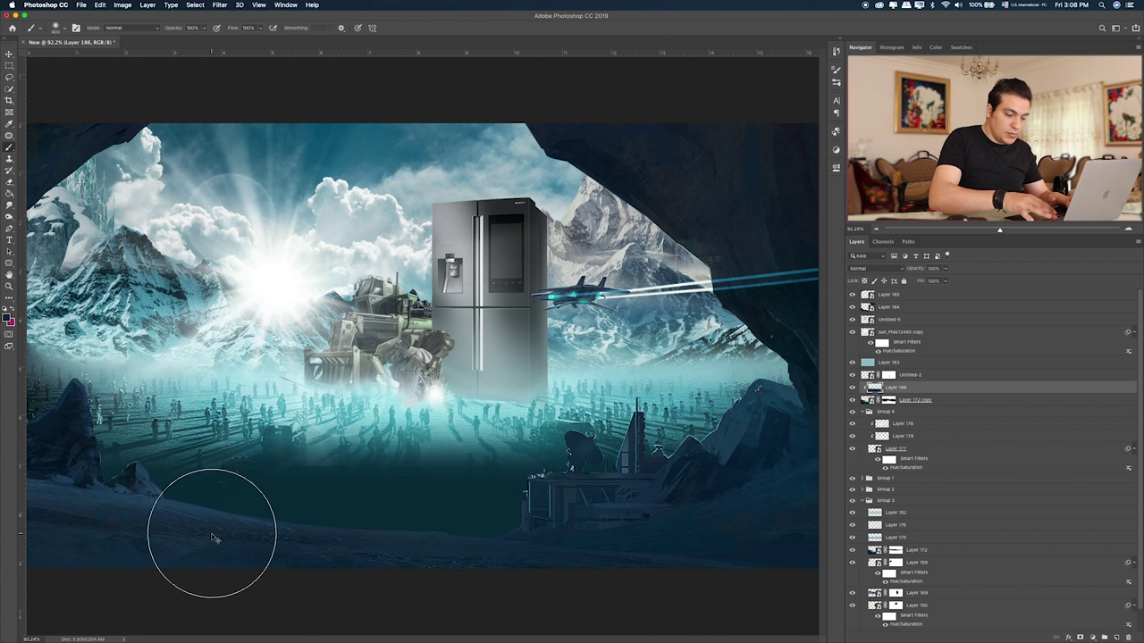
- Cycle the paint layer's blend modes from Multiply through Screen, settling on Lighten
{"action": "key", "text": "v"}
{"action": "key", "text": "shift+alt+m"}
{"action": "key", "text": "shift+plus"}
{"action": "key", "text": "shift+plus"}
{"action": "key", "text": "shift+plus"}
{"action": "key", "text": "shift+plus"}
{"action": "key", "text": "shift+plus"}
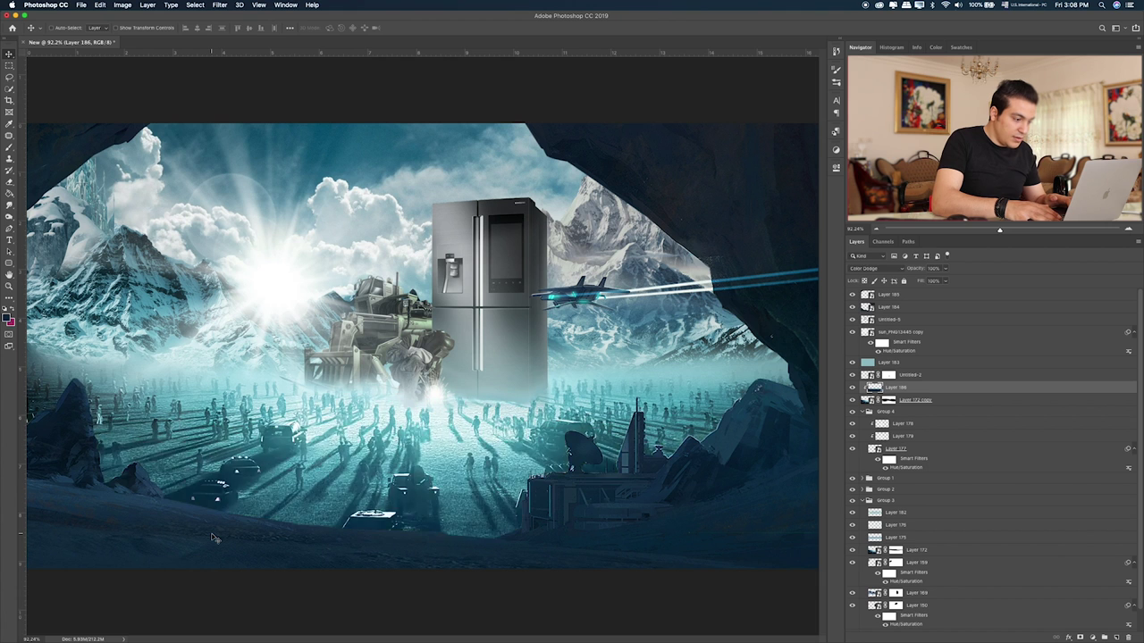
{"action": "key", "text": "shift+plus"}
{"action": "key", "text": "shift+plus"}
{"action": "key", "text": "shift+plus"}
{"action": "key", "text": "shift+plus"}
{"action": "key", "text": "shift+plus"}
{"action": "key", "text": "shift+plus"}
{"action": "key", "text": "shift+plus"}
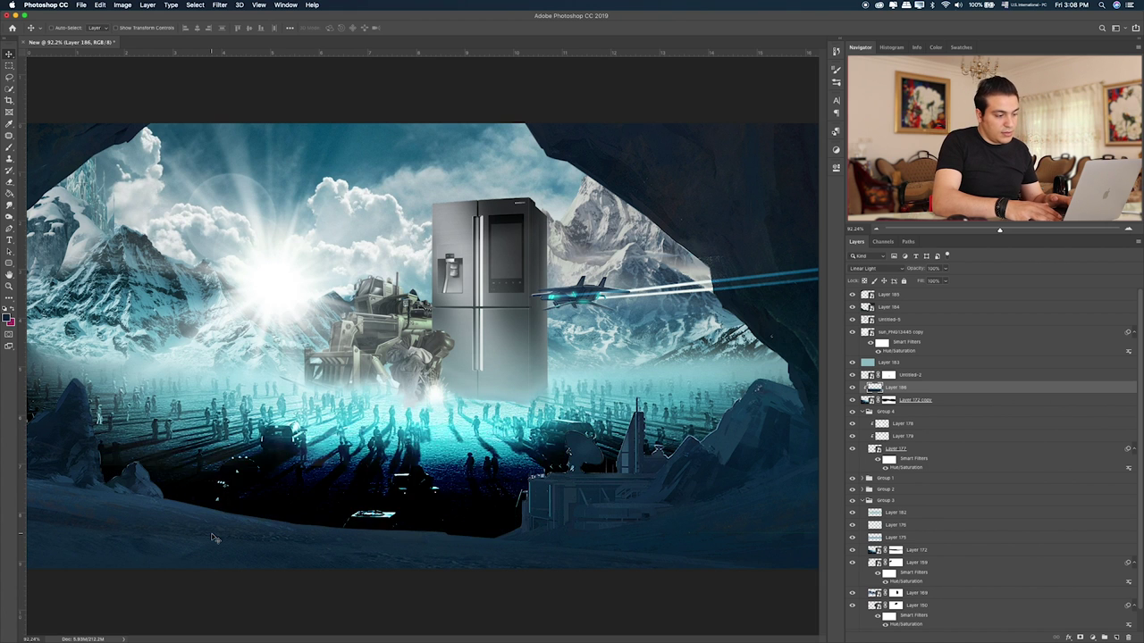
{"action": "key", "text": "shift+plus"}
{"action": "key", "text": "shift+plus"}
{"action": "key", "text": "shift+plus"}
{"action": "key", "text": "shift+plus"}
{"action": "key", "text": "shift+plus"}
{"action": "key", "text": "shift+plus"}
{"action": "key", "text": "shift+plus"}
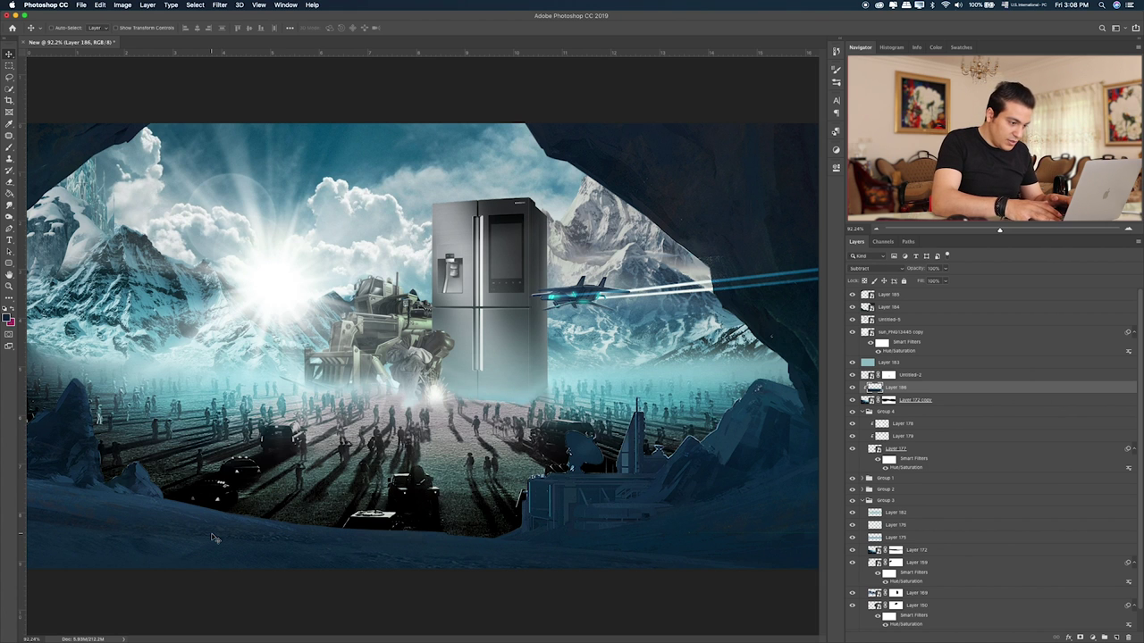
{"action": "key", "text": "shift+plus"}
{"action": "key", "text": "shift+plus"}
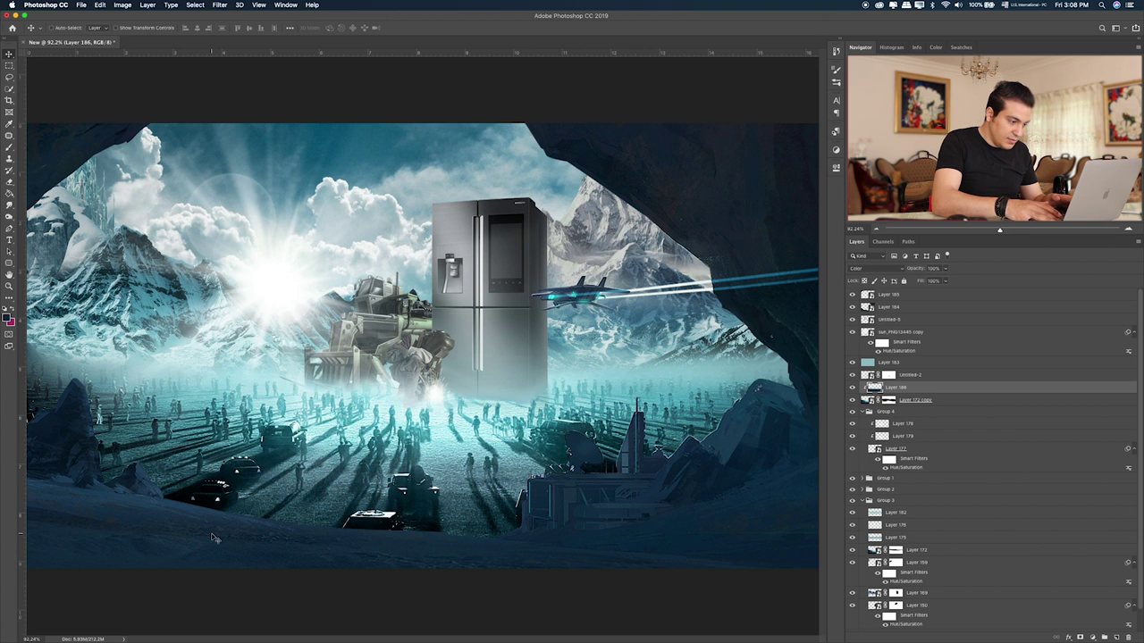
{"action": "key", "text": "shift+plus"}
{"action": "key", "text": "shift+minus"}
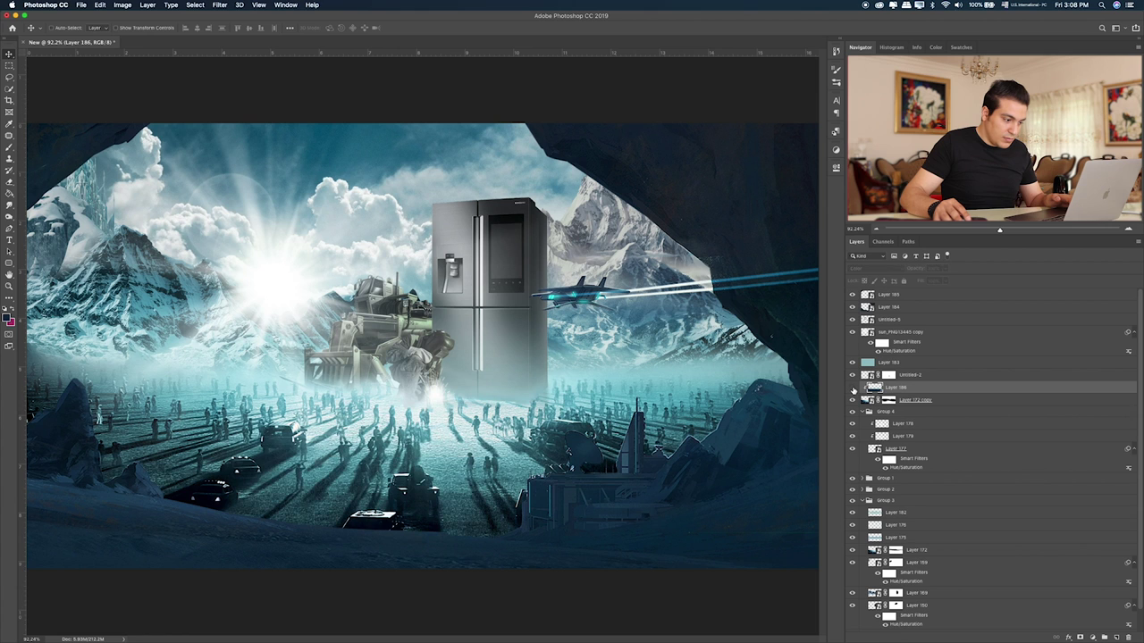
{"action": "key", "text": "shift+plus"}
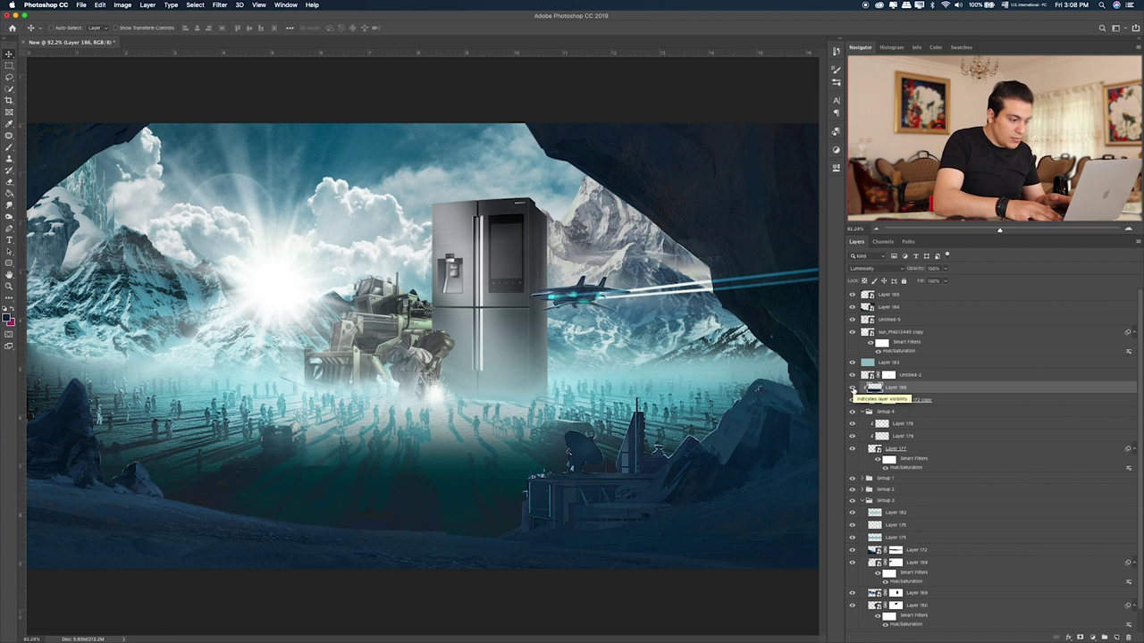
{"action": "key", "text": "shift+plus"}
{"action": "key", "text": "shift+plus"}
{"action": "key", "text": "shift+plus"}
{"action": "key", "text": "shift+plus"}
{"action": "key", "text": "shift+plus"}
{"action": "key", "text": "shift+plus"}
{"action": "key", "text": "shift+plus"}
{"action": "key", "text": "shift+plus"}
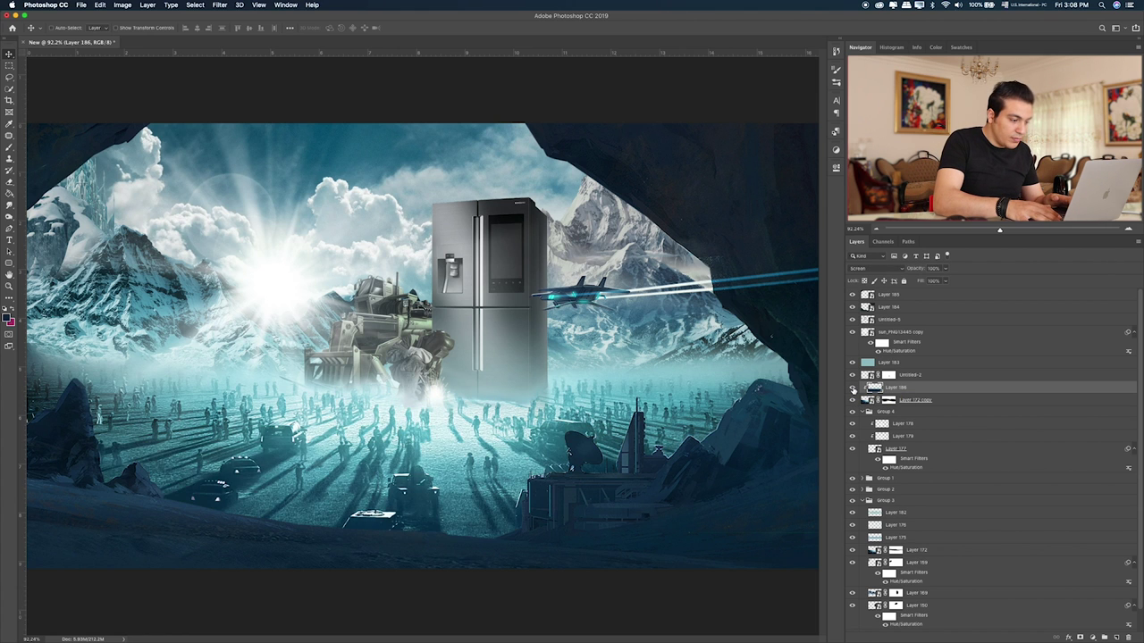
{"action": "key", "text": "shift+minus"}
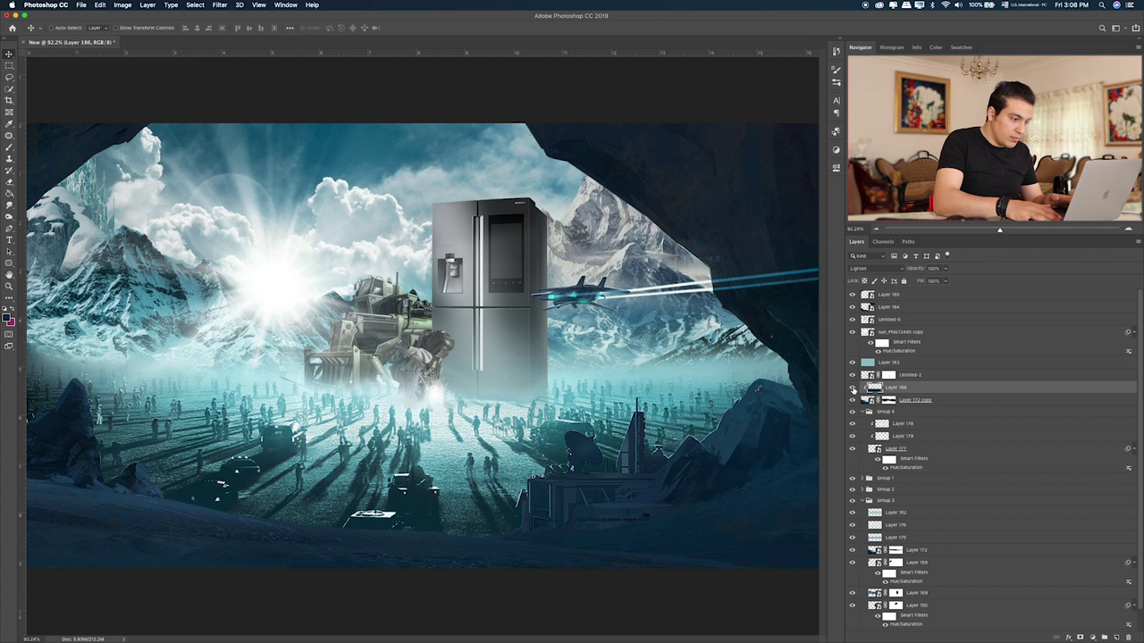
{"action": "key", "text": "shift+plus"}
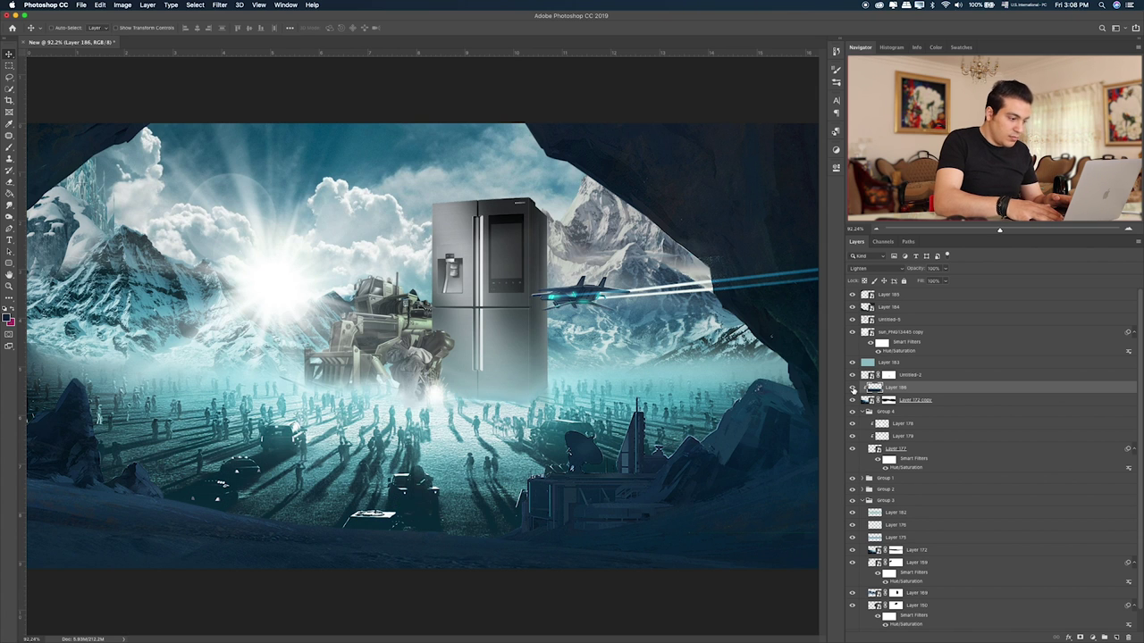
{"action": "key", "text": "shift+minus"}
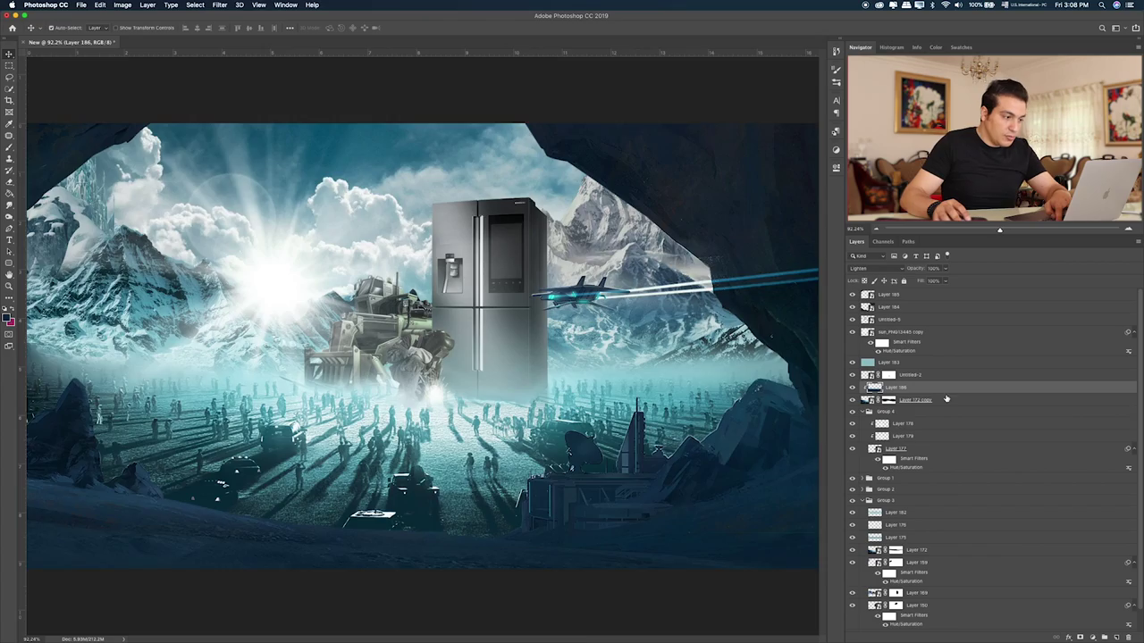
- Zoom to 200% to inspect the ground, then fit the whole composite on screen
{"action": "key", "text": "ctrl+plus"}
{"action": "key", "text": "ctrl+plus"}
{"action": "scroll", "coordinate": [570, 411], "scroll_direction": "down", "scroll_amount": 10}
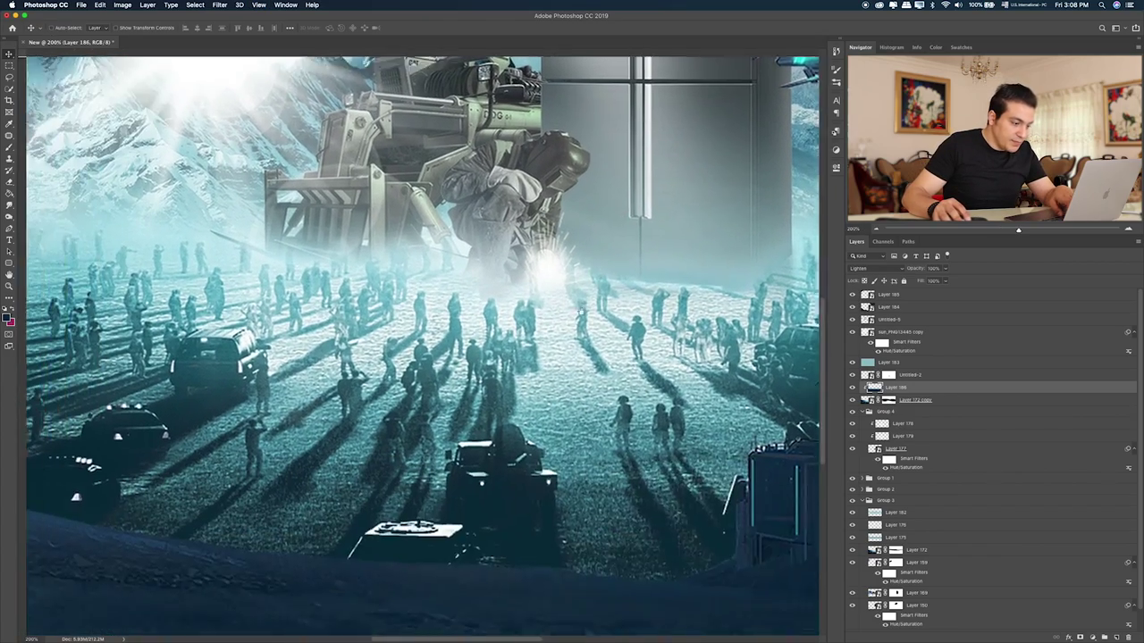
{"action": "scroll", "coordinate": [576, 393], "scroll_direction": "down", "scroll_amount": 5}
{"action": "scroll", "coordinate": [585, 371], "scroll_direction": "left", "scroll_amount": 5}
{"action": "scroll", "coordinate": [596, 345], "scroll_direction": "down", "scroll_amount": 5}
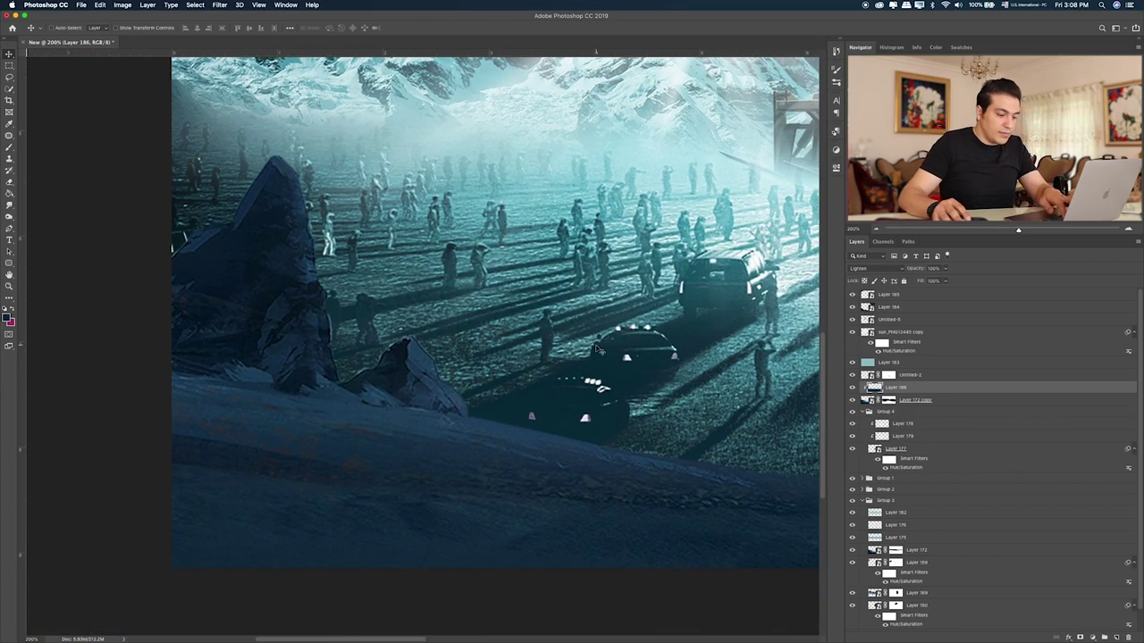
{"action": "key", "text": "ctrl+0"}
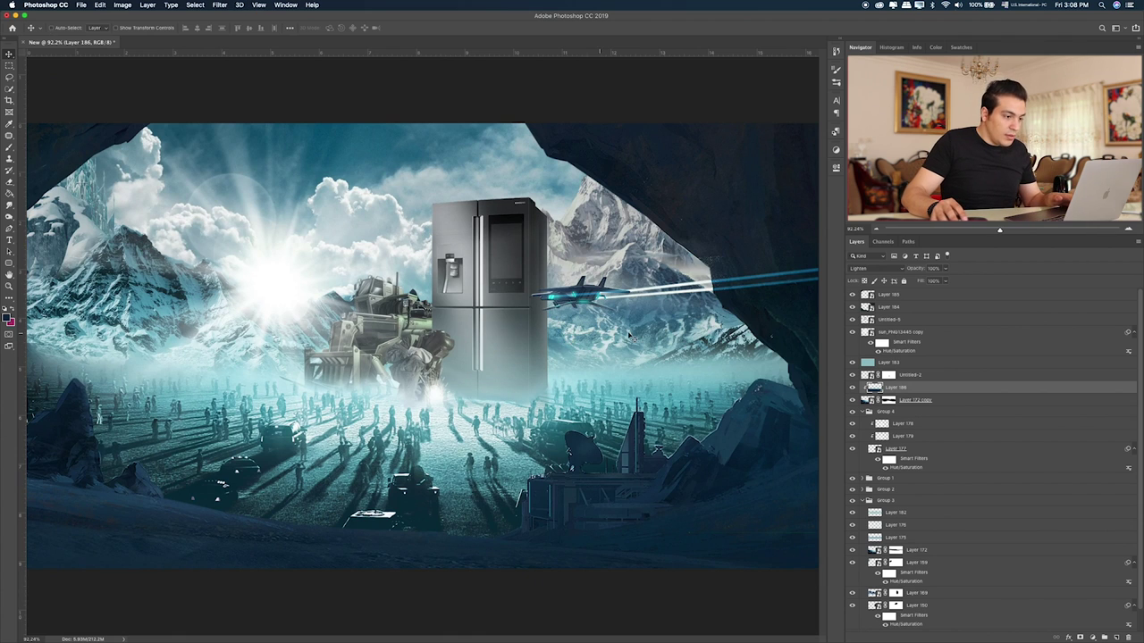
- Shift Layers 184 and 185 slightly right, leaving only Layer 185 selected
{"action": "left_click", "coordinate": [920, 307]}
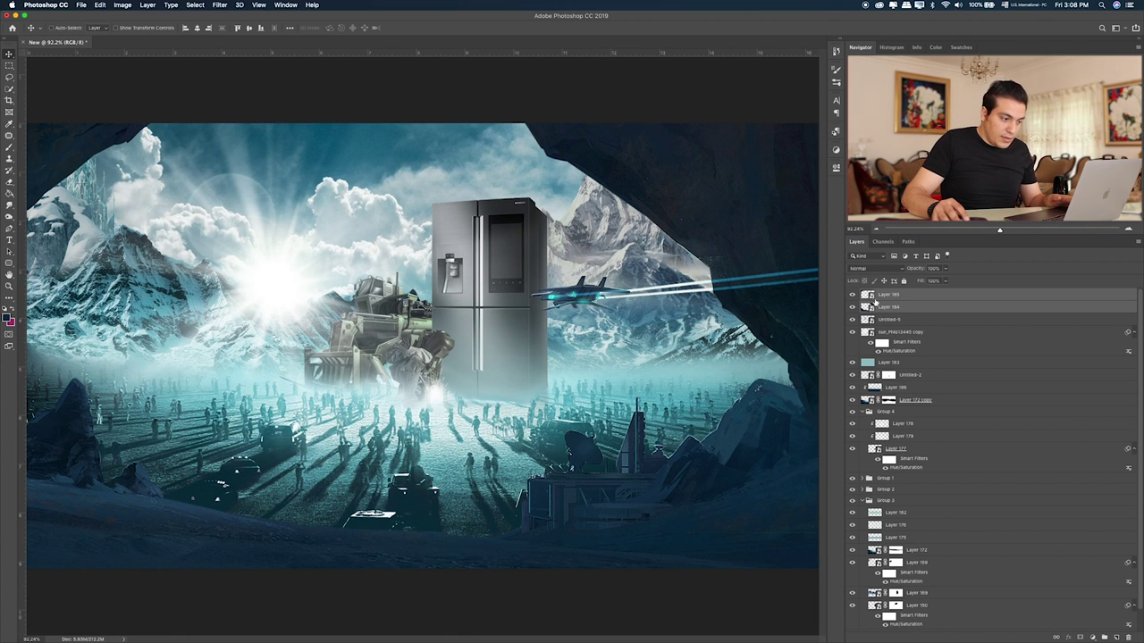
{"action": "left_click_drag", "start_coordinate": [592, 310], "coordinate": [601, 309]}
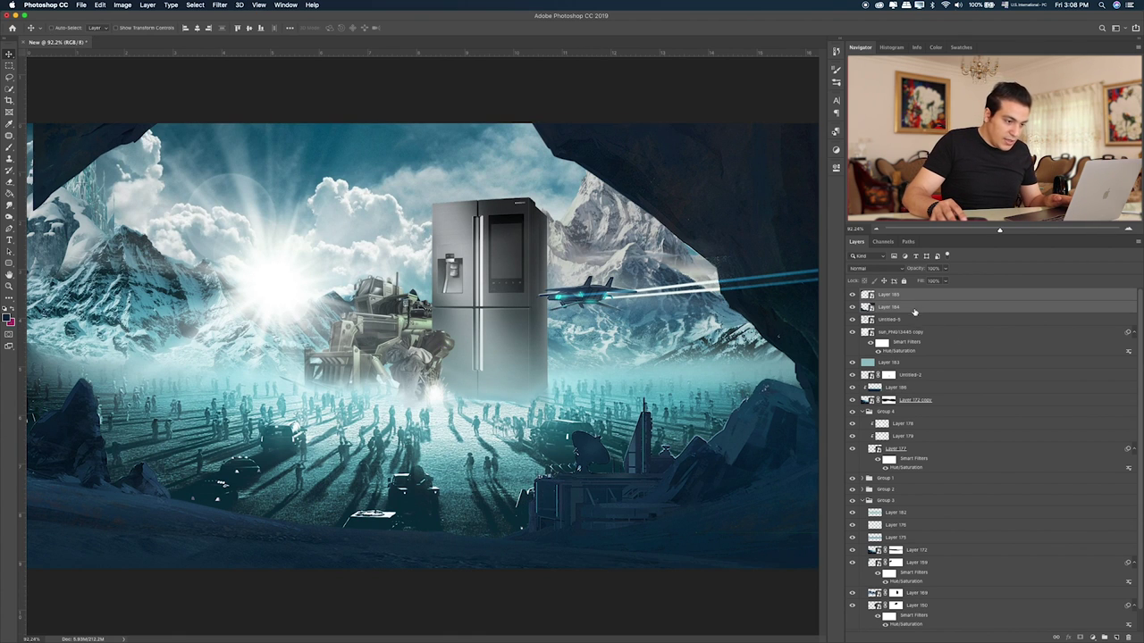
{"action": "left_click", "coordinate": [913, 299]}
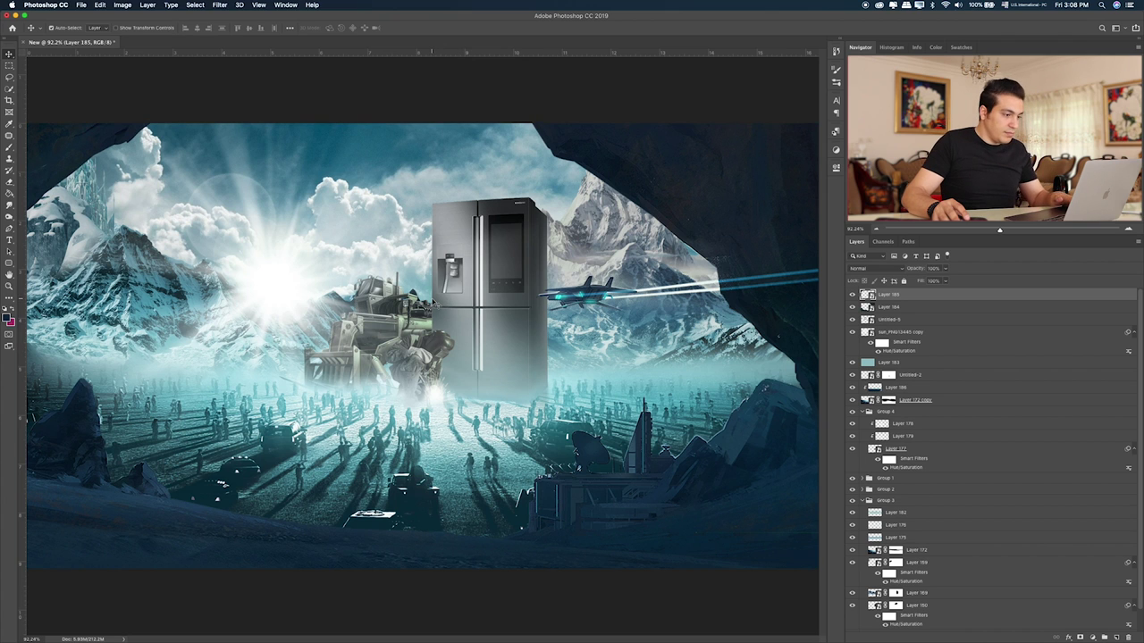
- Quick Look through the Items folder files and open the welder file Layer 02.psb
{"action": "key", "text": "super+Tab"}
{"action": "key", "text": "space"}
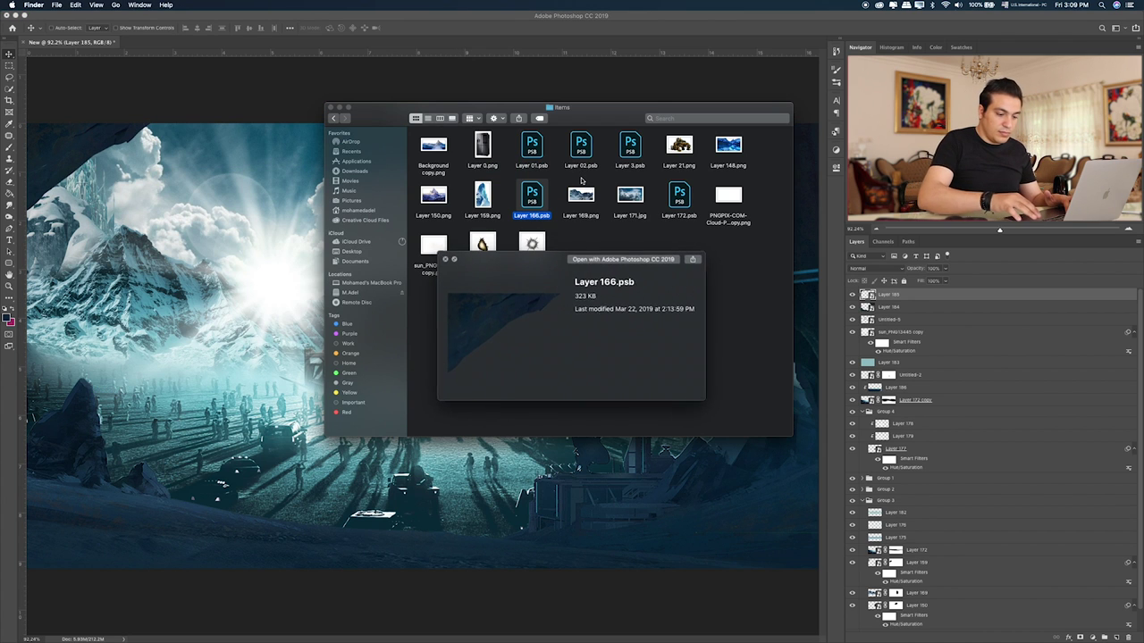
{"action": "key", "text": "space"}
{"action": "key", "text": "space"}
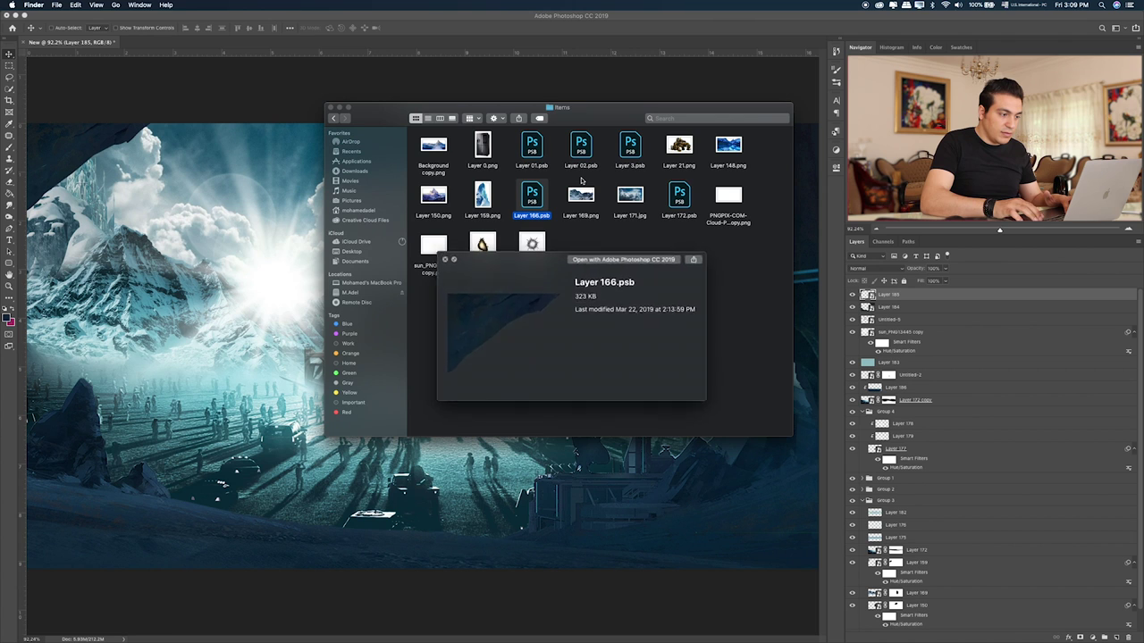
{"action": "key", "text": "space"}
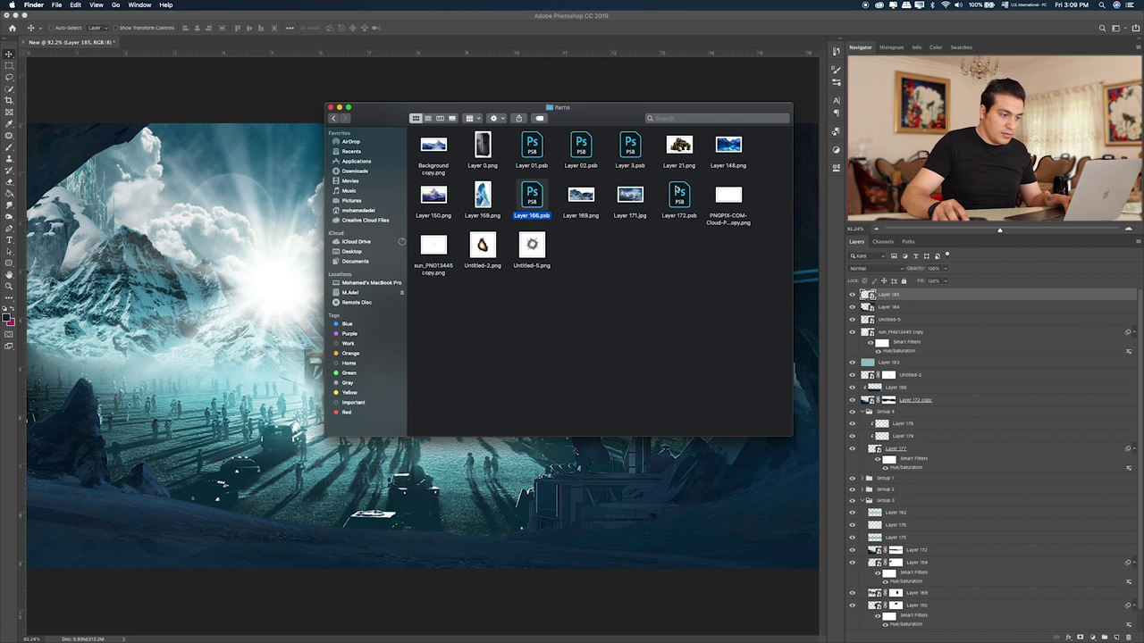
{"action": "key", "text": "Right"}
{"action": "key", "text": "Right"}
{"action": "key", "text": "Right"}
{"action": "key", "text": "space"}
{"action": "left_click", "coordinate": [623, 141]}
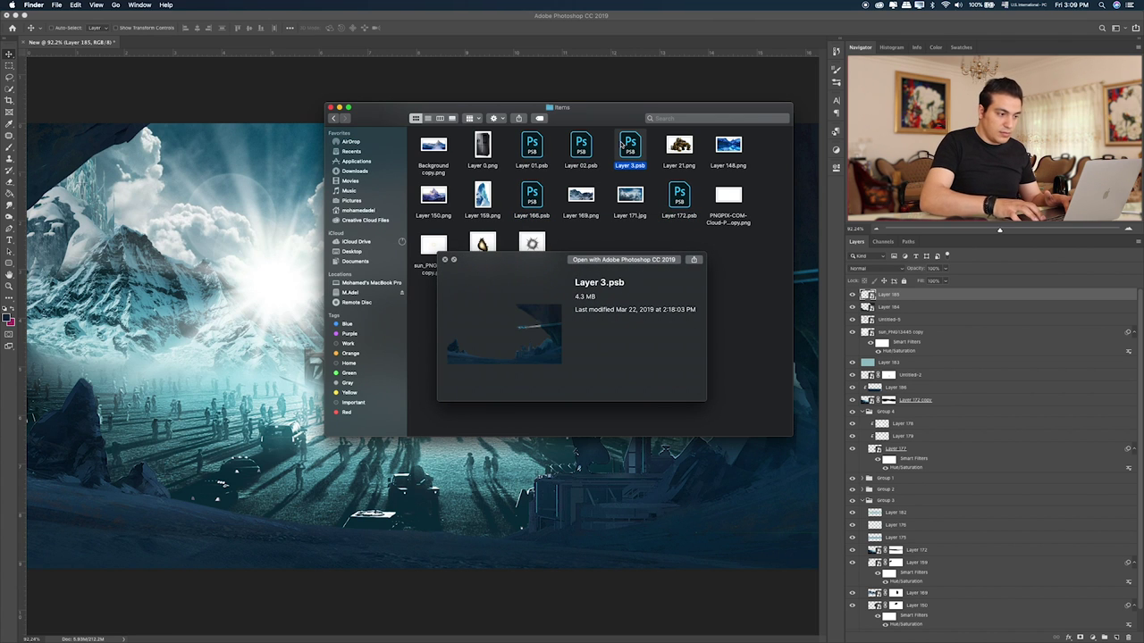
{"action": "key", "text": "Left"}
{"action": "key", "text": "space"}
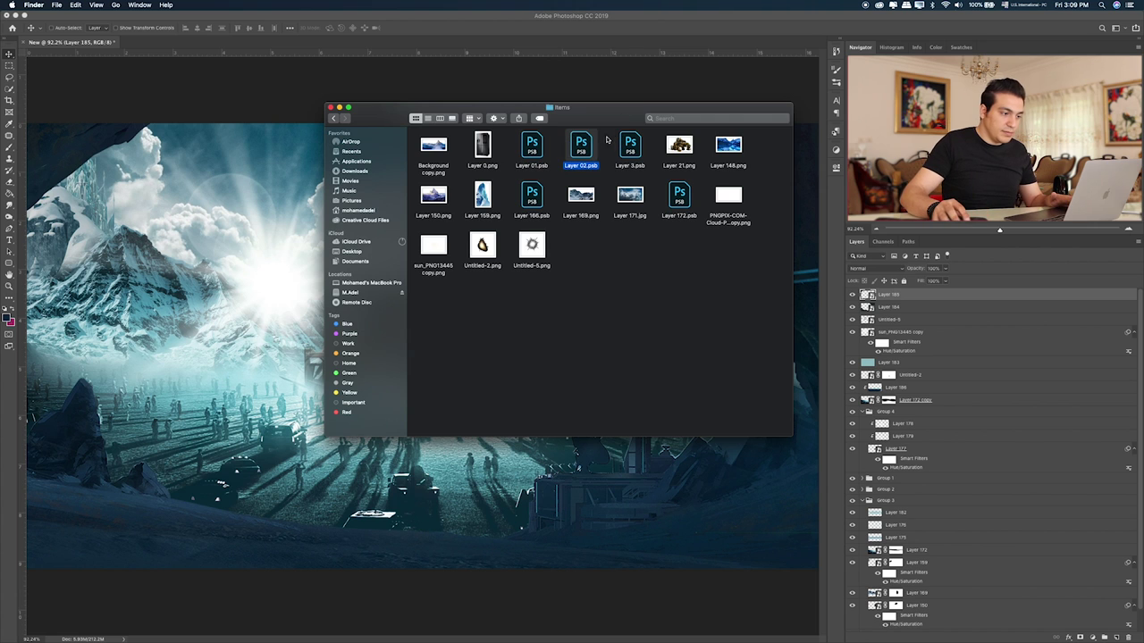
{"action": "double_click", "coordinate": [581, 145]}
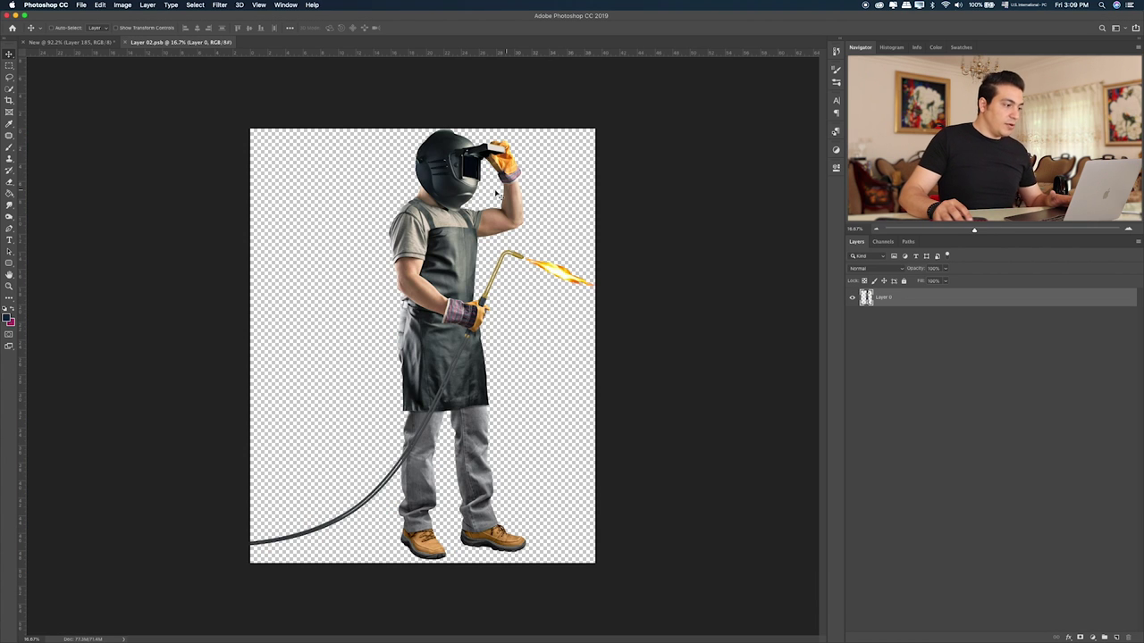
- Convert the welder's Layer 187 in the composite into a Smart Object
{"action": "left_click", "coordinate": [93, 44]}
{"action": "right_click", "coordinate": [961, 298]}
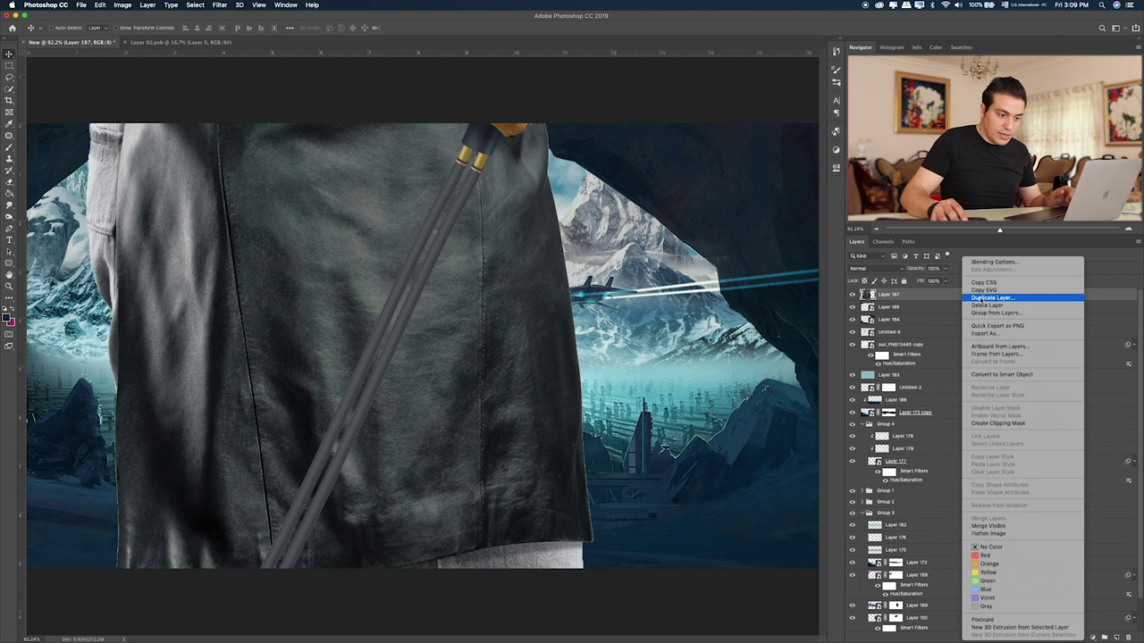
{"action": "left_click", "coordinate": [1005, 375]}
- Scale the welder down and place him standing at the lower left of the valley
{"action": "key", "text": "ctrl+t"}
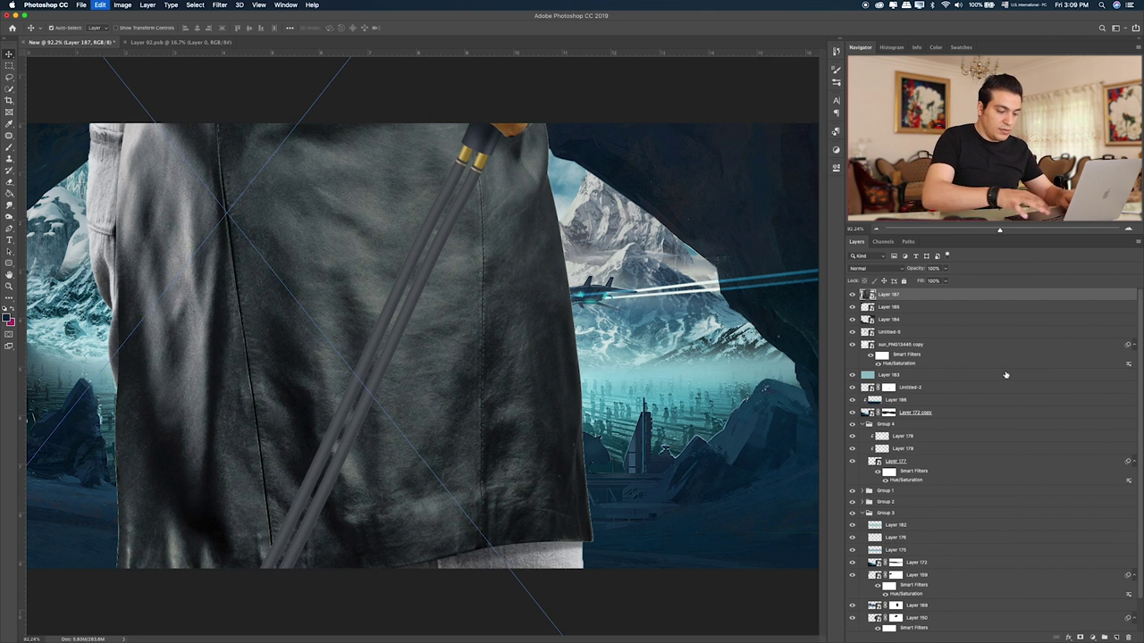
{"action": "key", "text": "ctrl+0"}
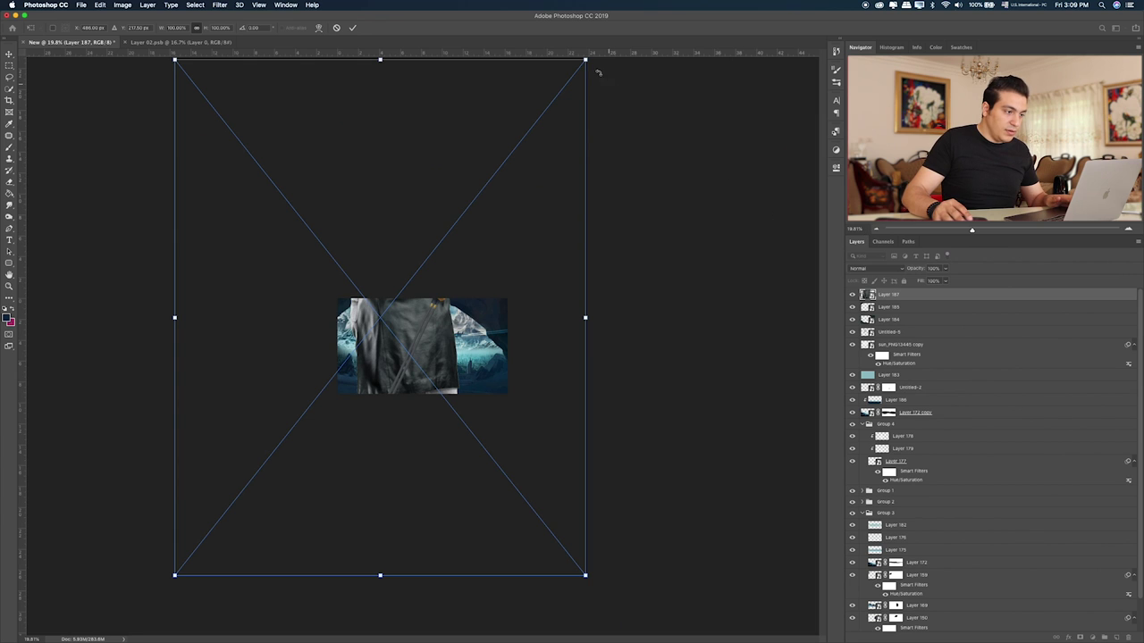
{"action": "left_click_drag", "start_coordinate": [588, 59], "coordinate": [313, 471]}
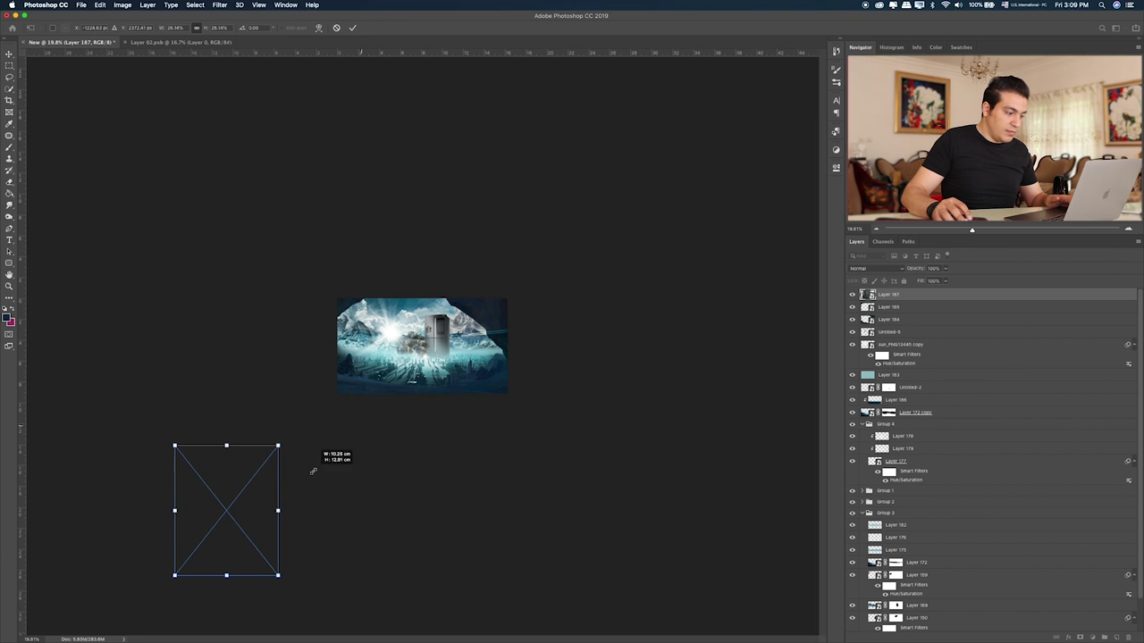
{"action": "left_click_drag", "start_coordinate": [253, 508], "coordinate": [389, 334]}
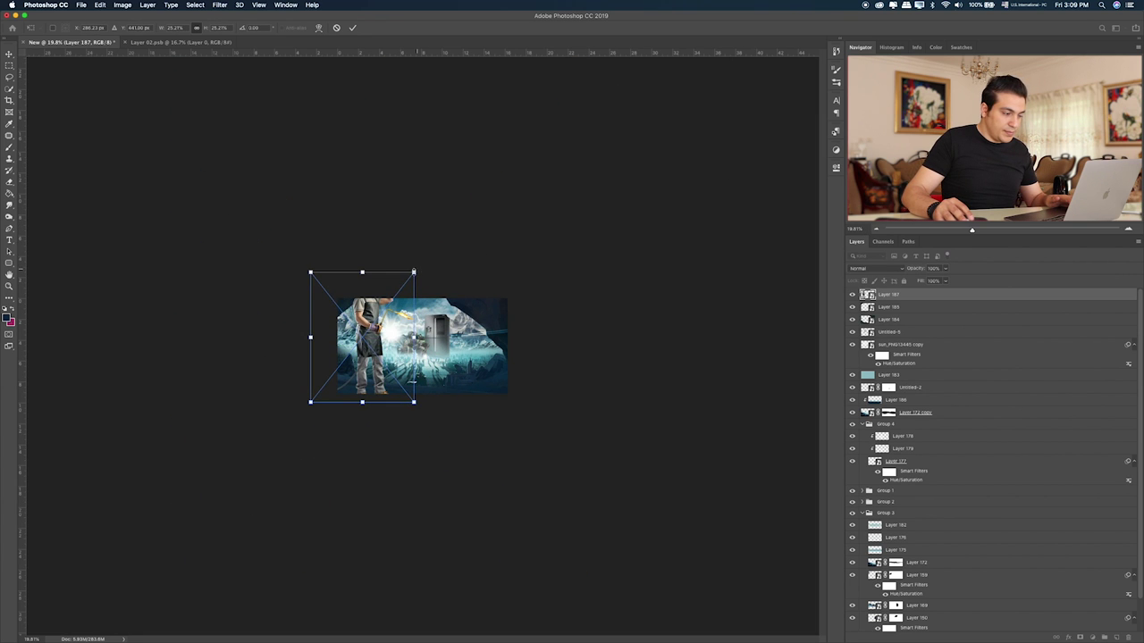
{"action": "left_click_drag", "start_coordinate": [414, 271], "coordinate": [370, 354]}
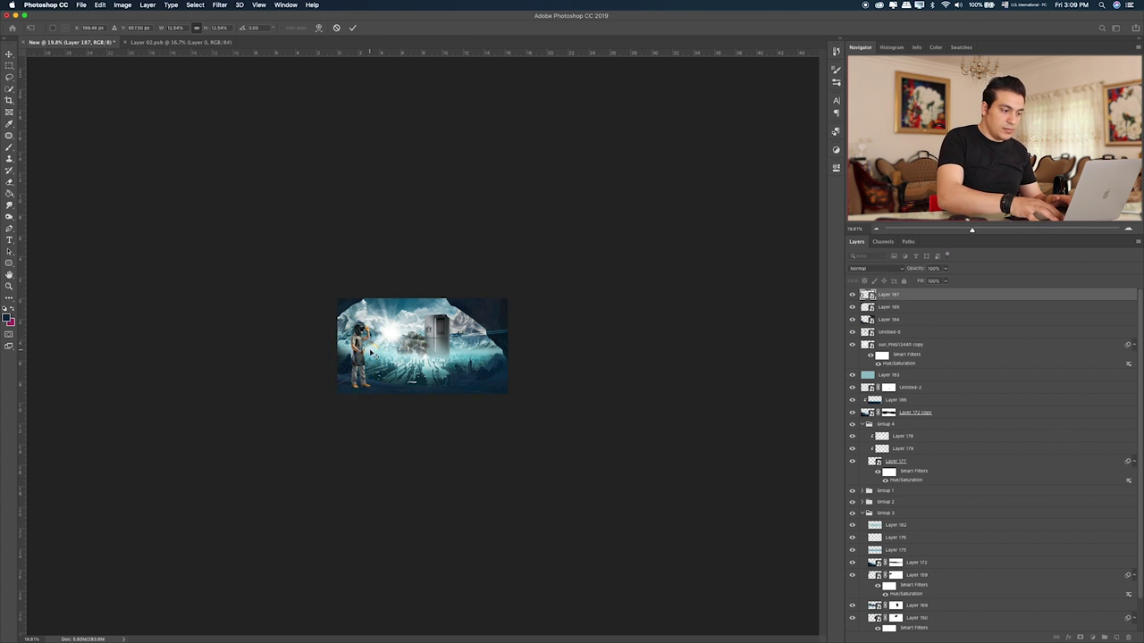
{"action": "key", "text": "ctrl+0"}
{"action": "key", "text": "Return"}
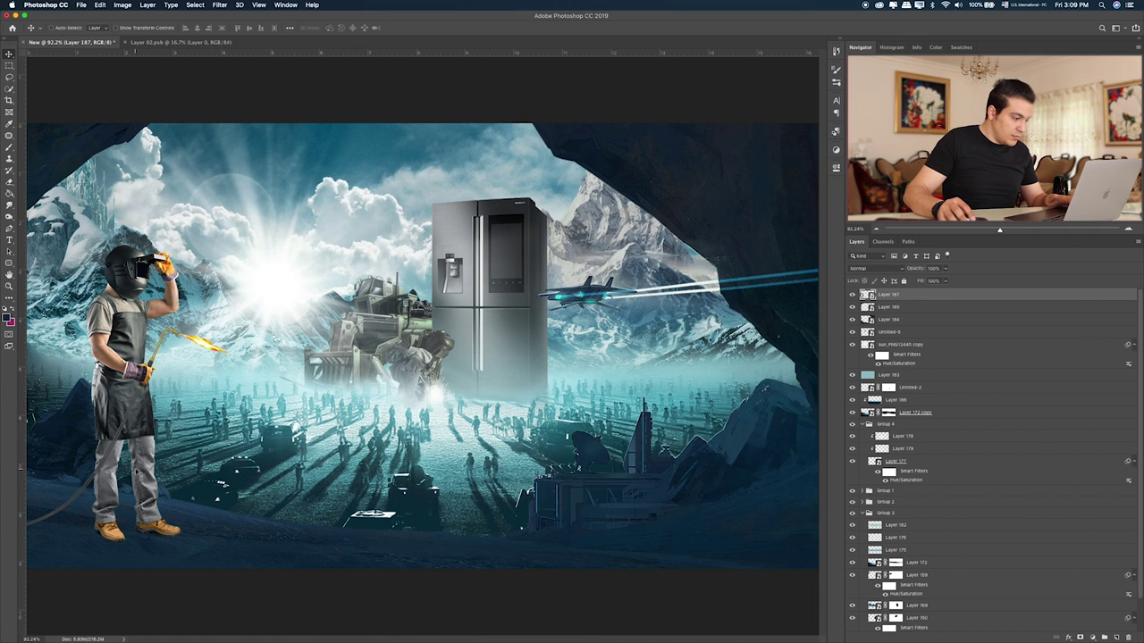
{"action": "left_click_drag", "start_coordinate": [136, 471], "coordinate": [137, 466]}
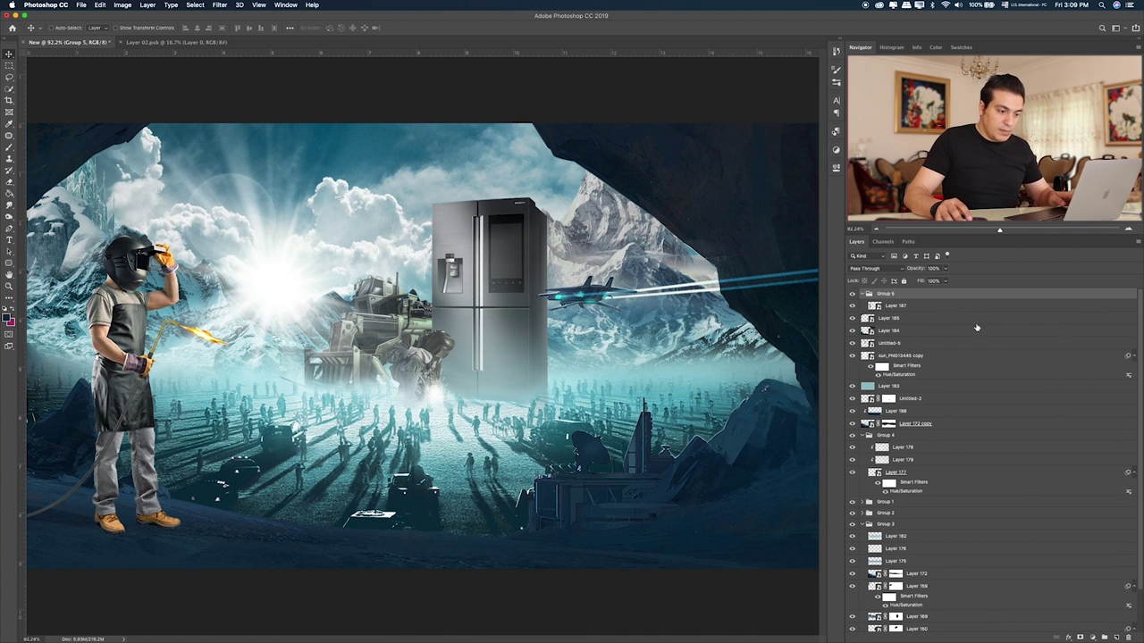
- Group the welder into Group 5 and apply Hue/Saturation: Hue -22, Saturation -49, Lightness -20
{"action": "key", "text": "ctrl+g"}
{"action": "key", "text": "ctrl+u"}
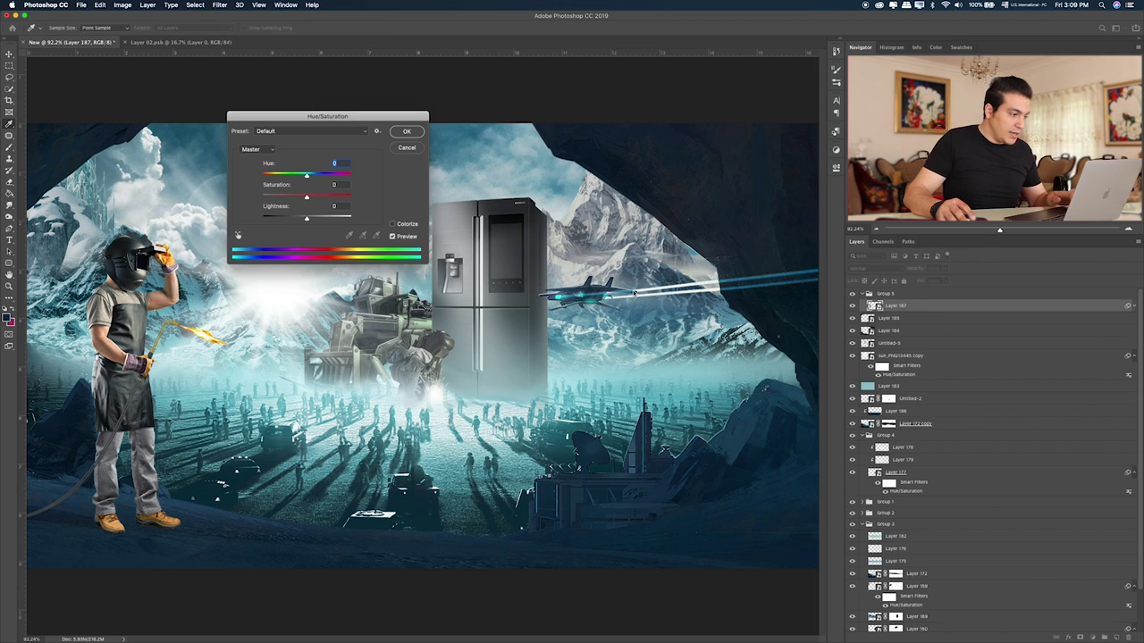
{"action": "mouse_move", "coordinate": [307, 196]}
{"action": "left_mouse_down"}
{"action": "mouse_move", "coordinate": [283, 197]}
{"action": "mouse_move", "coordinate": [292, 221]}
{"action": "left_mouse_up"}
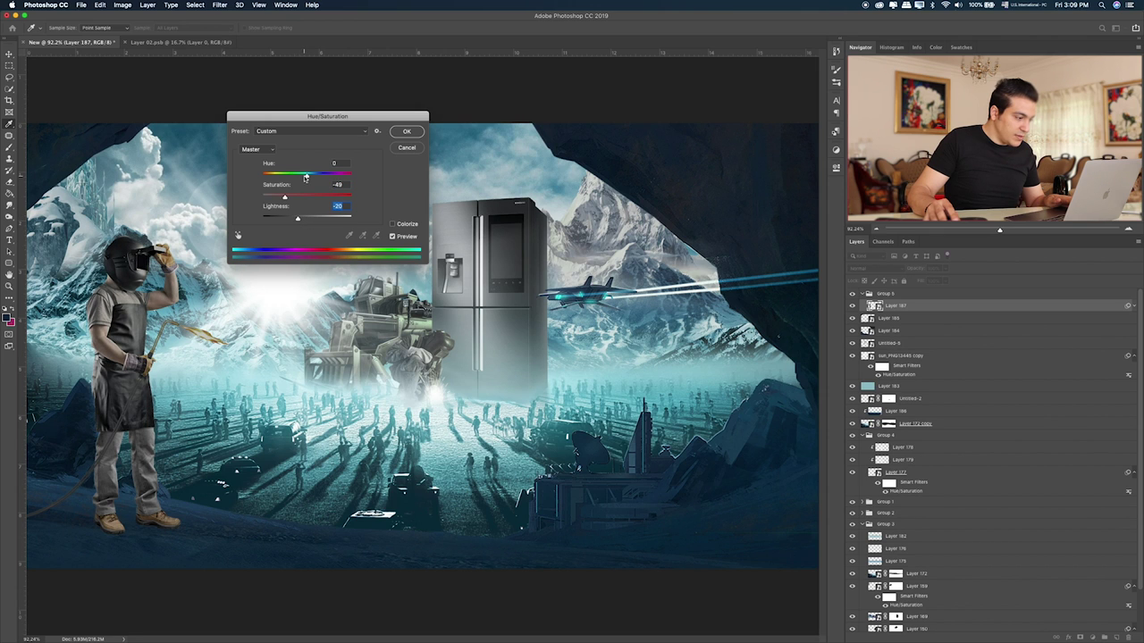
{"action": "mouse_move", "coordinate": [308, 179]}
{"action": "left_mouse_down"}
{"action": "mouse_move", "coordinate": [322, 180]}
{"action": "mouse_move", "coordinate": [298, 184]}
{"action": "left_mouse_up"}
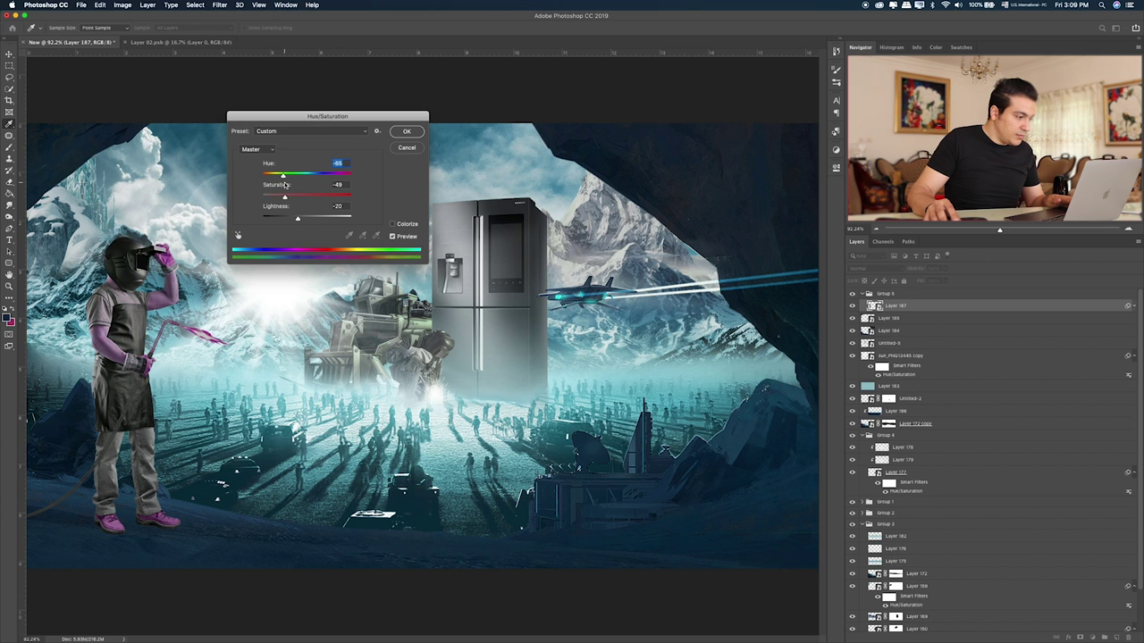
{"action": "left_click_drag", "start_coordinate": [317, 188], "coordinate": [322, 188]}
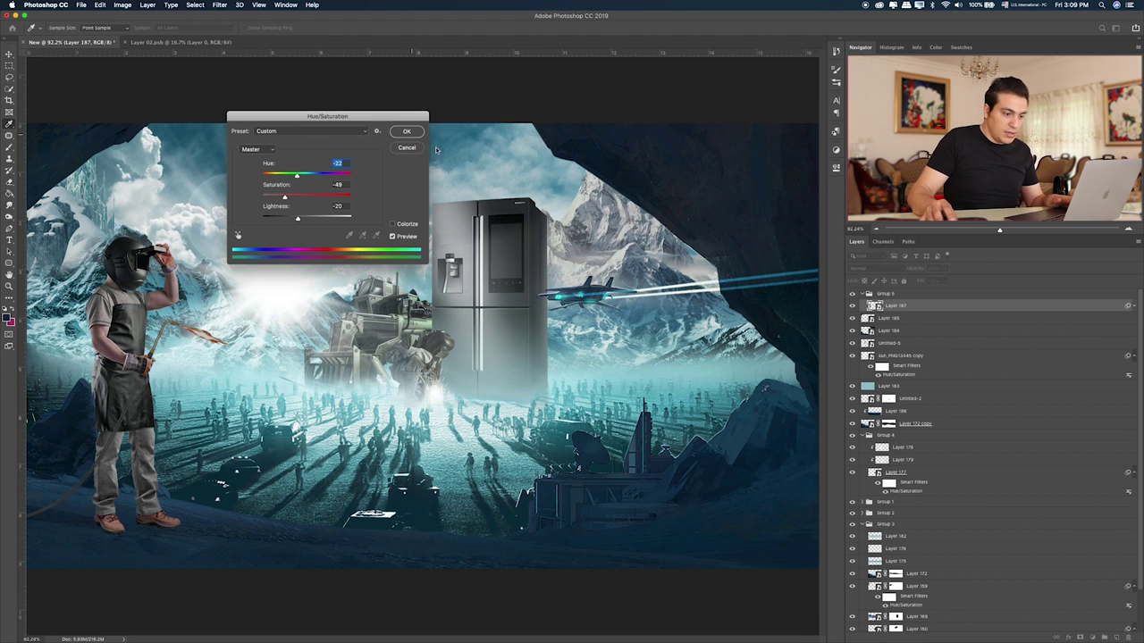
{"action": "key", "text": "Return"}
{"action": "left_click", "coordinate": [889, 317]}
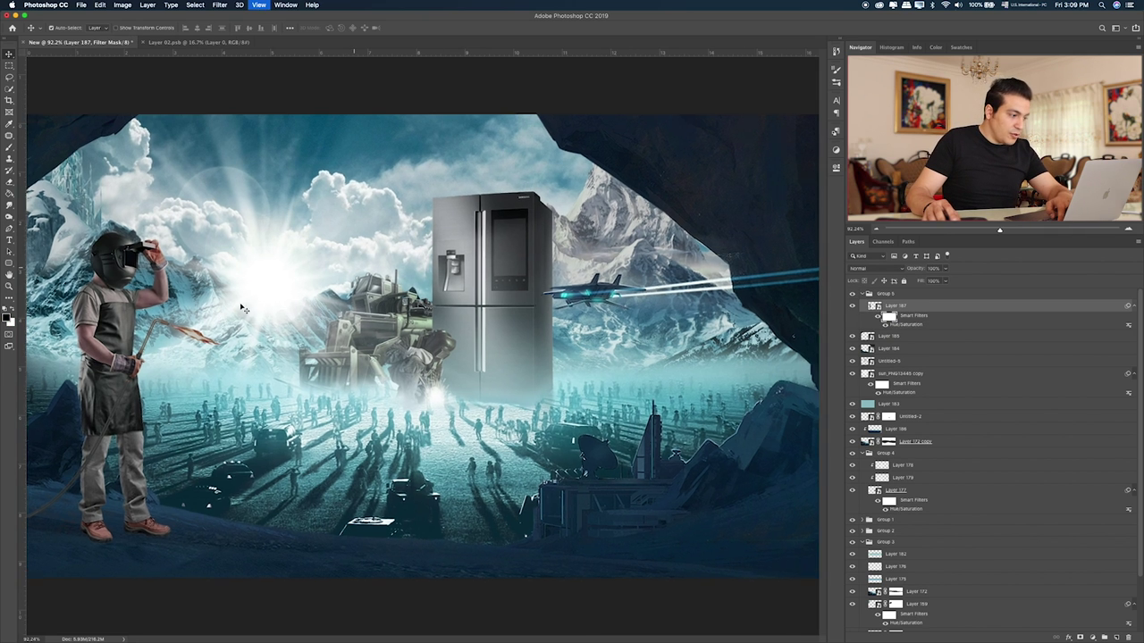
- Brush black over the torch flame on the Hue/Saturation filter mask, with opacity set to 30%
{"action": "key", "text": "ctrl+plus"}
{"action": "key", "text": "ctrl+plus"}
{"action": "scroll", "coordinate": [205, 318], "scroll_direction": "left", "scroll_amount": 10}
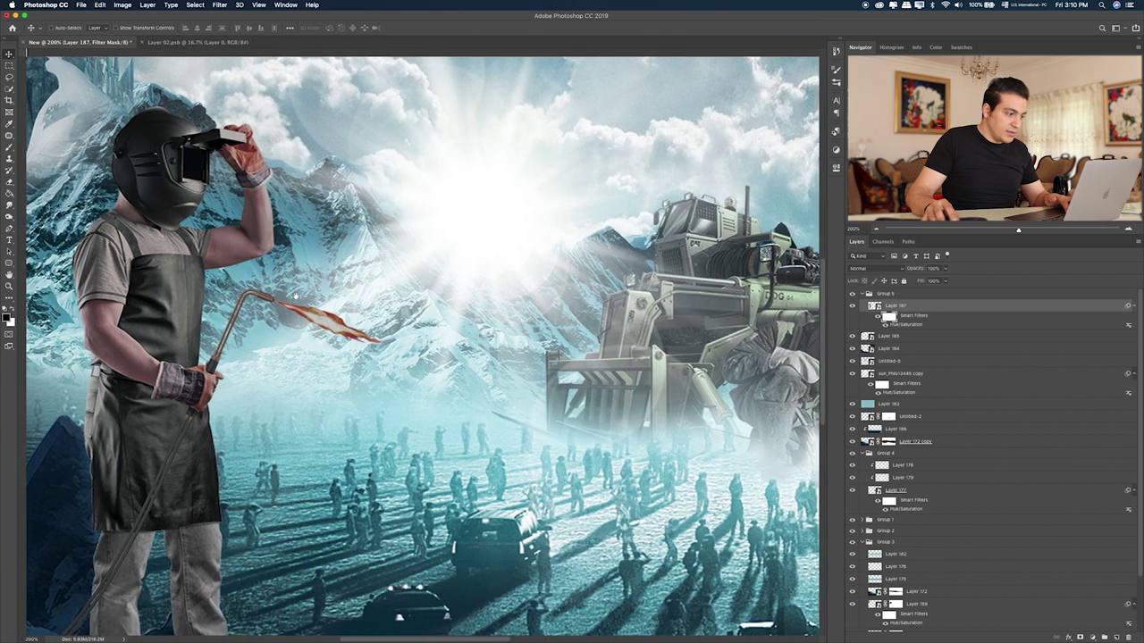
{"action": "scroll", "coordinate": [204, 318], "scroll_direction": "left", "scroll_amount": 1}
{"action": "key", "text": "b"}
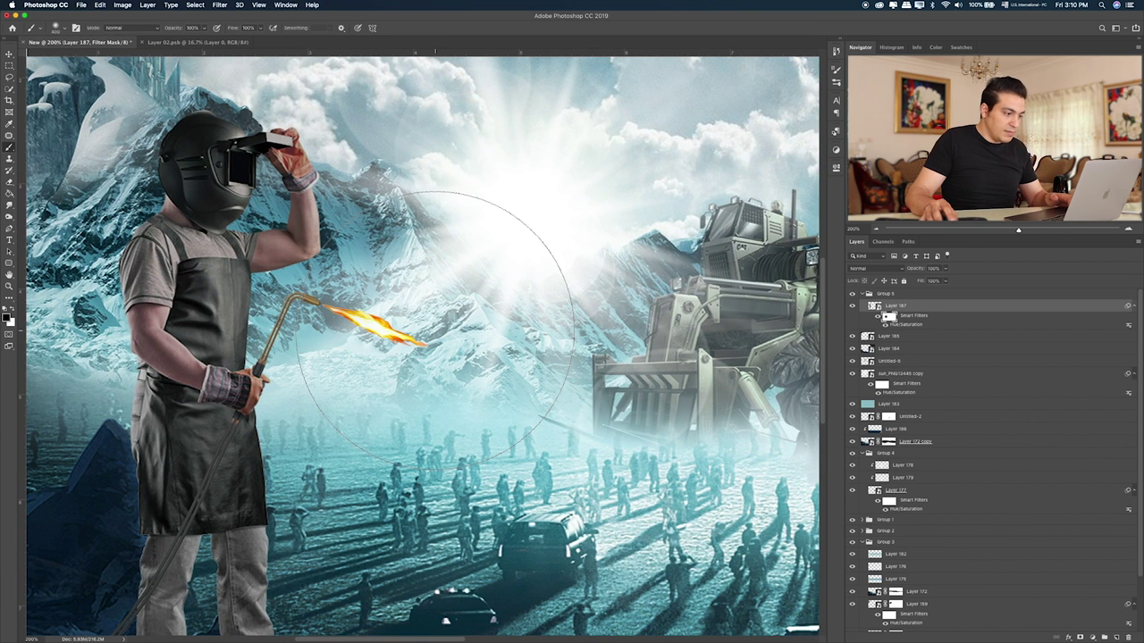
{"action": "left_click", "coordinate": [438, 327]}
{"action": "key", "text": "bracketleft"}
{"action": "key", "text": "bracketleft"}
{"action": "key", "text": "bracketleft"}
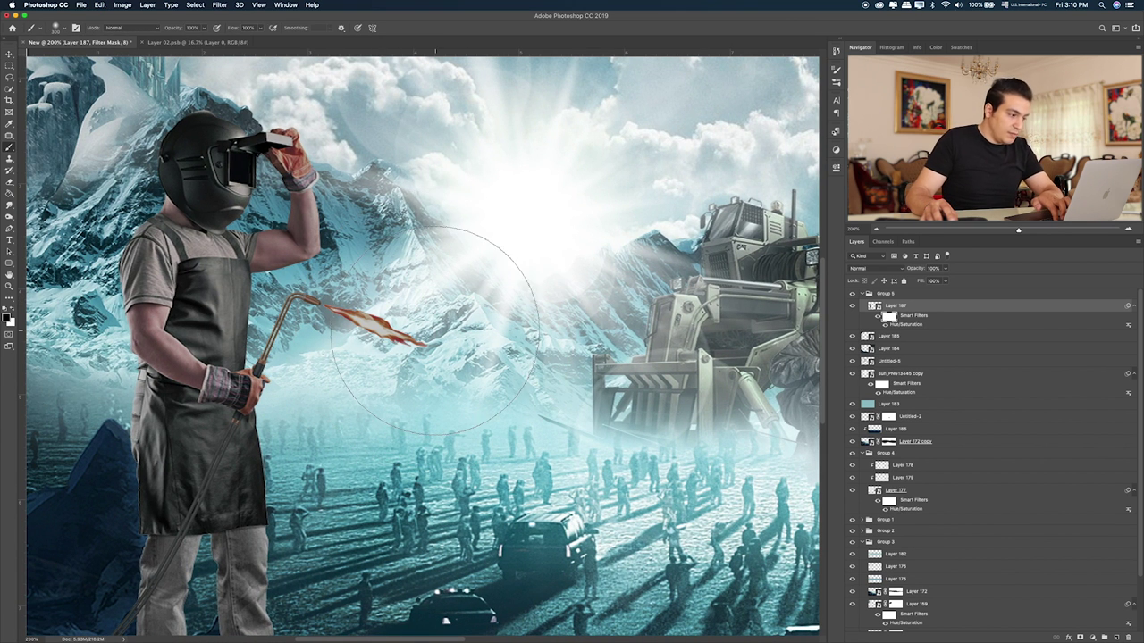
{"action": "key", "text": "ctrl+z"}
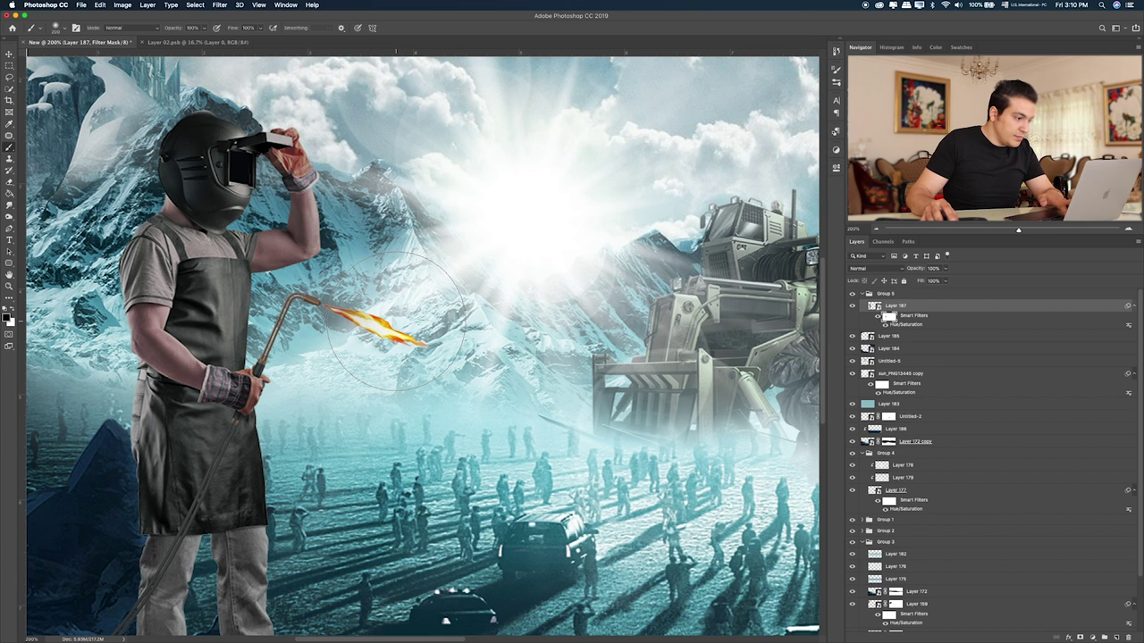
{"action": "key", "text": "3"}
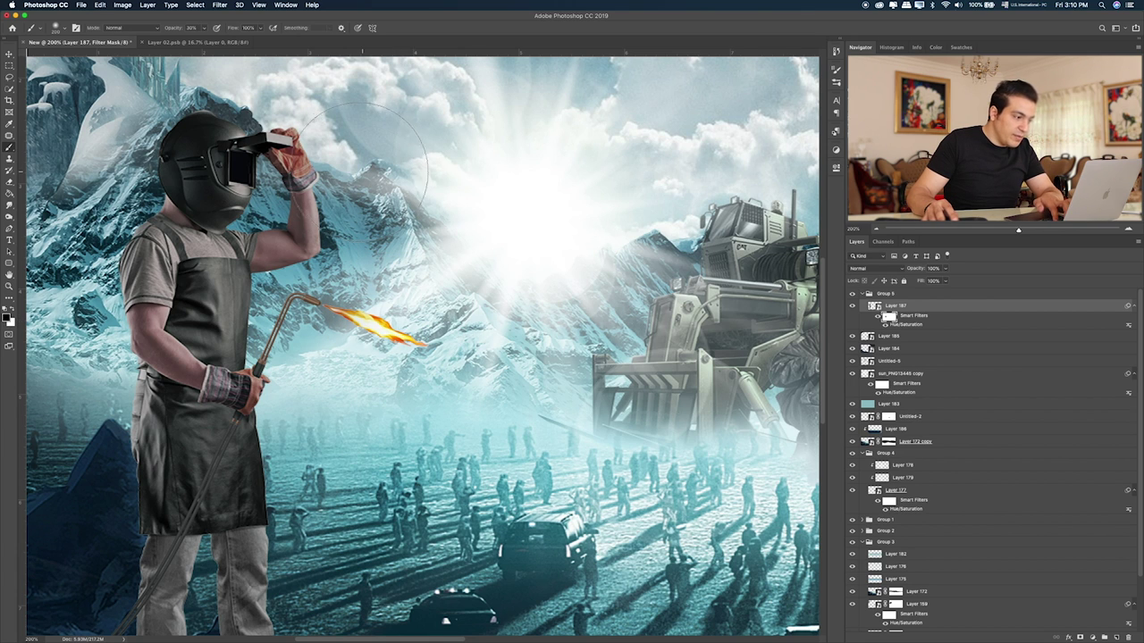
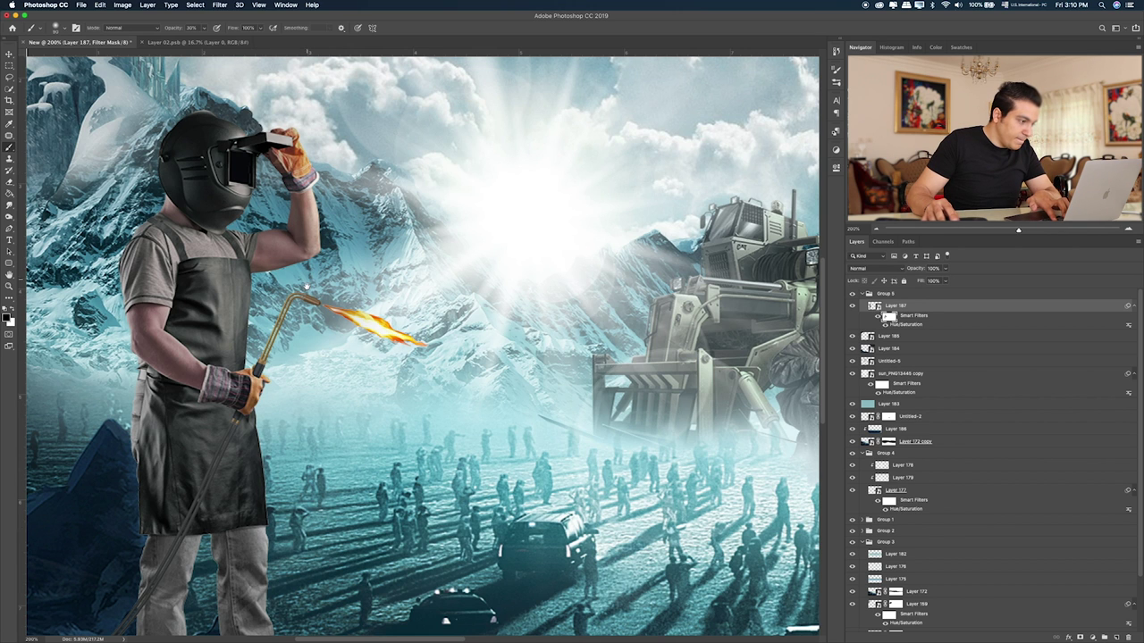
- Add a new layer clipped to the welder, filled with 50% gray and blended in Soft Light
{"action": "left_click_drag", "start_coordinate": [307, 286], "coordinate": [357, 391]}
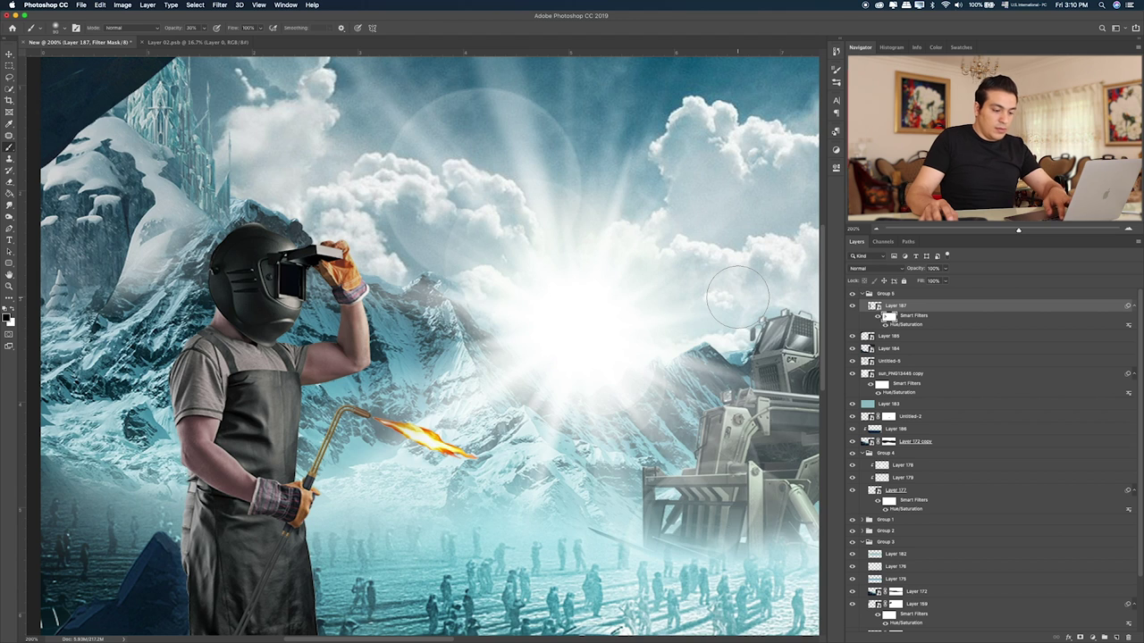
{"action": "key", "text": "ctrl+minus"}
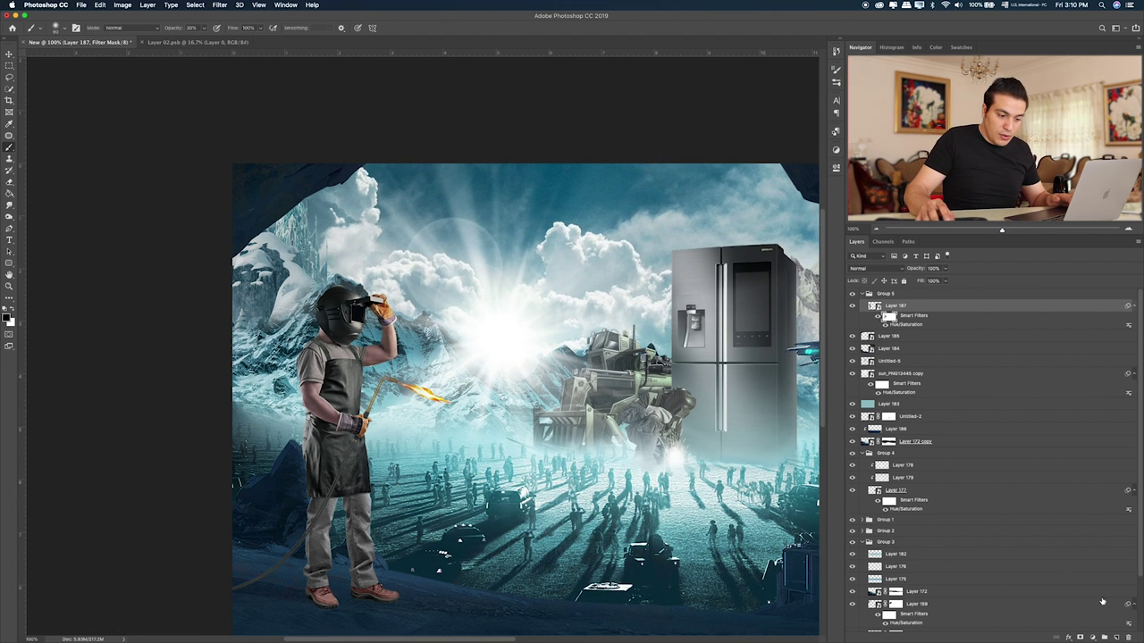
{"action": "left_click", "coordinate": [1116, 636]}
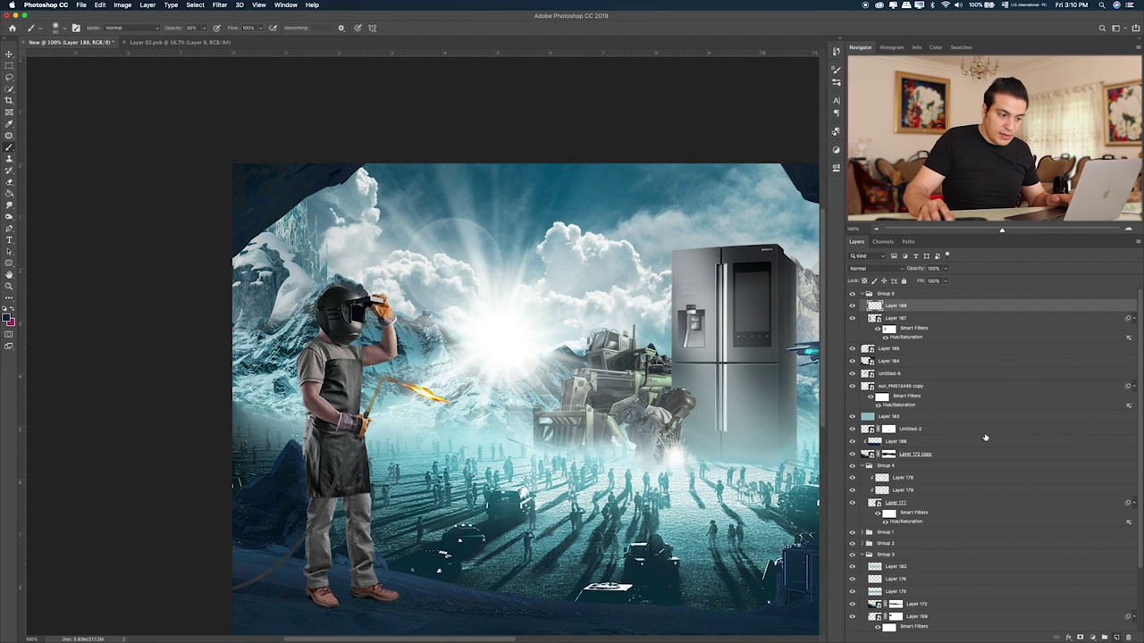
{"action": "left_click", "coordinate": [930, 309], "text": "alt"}
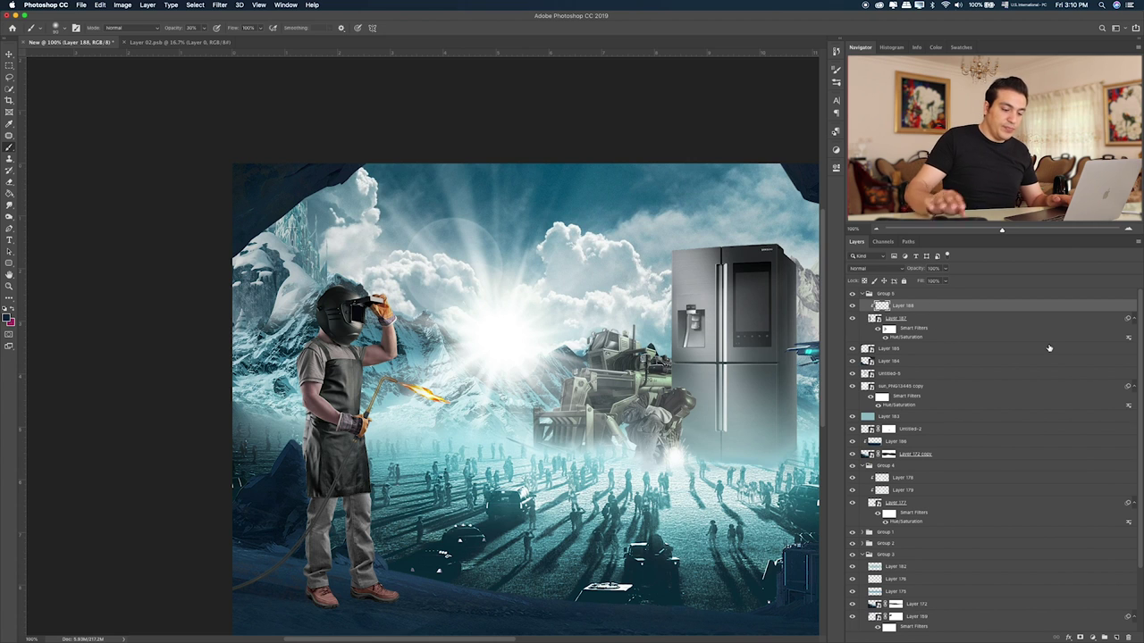
{"action": "key", "text": "shift+BackSpace"}
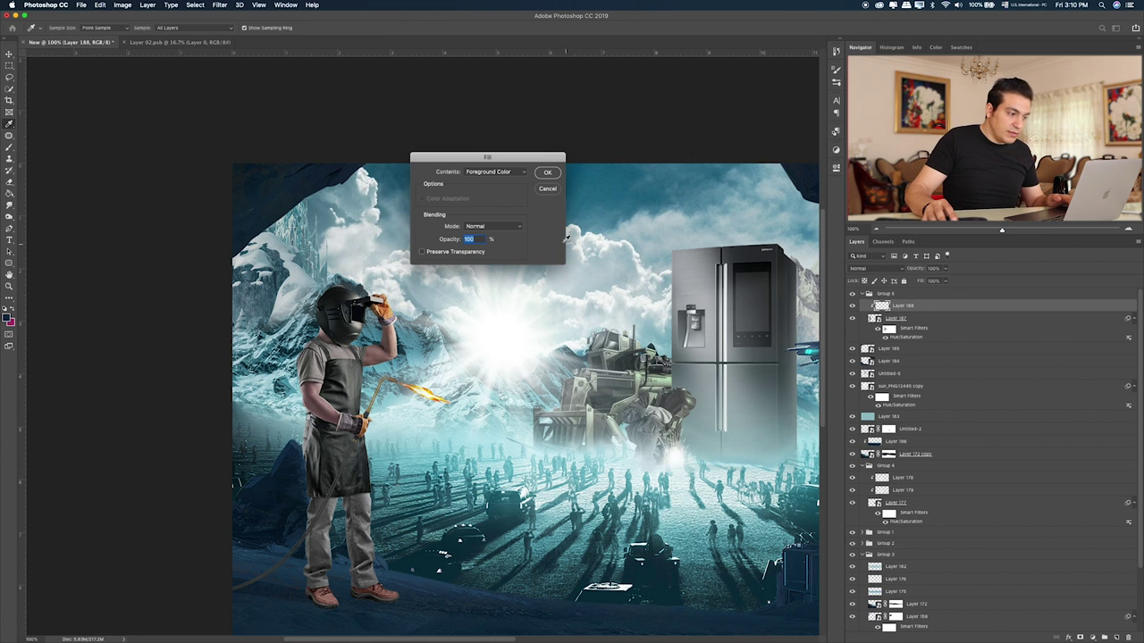
{"action": "left_click", "coordinate": [504, 176]}
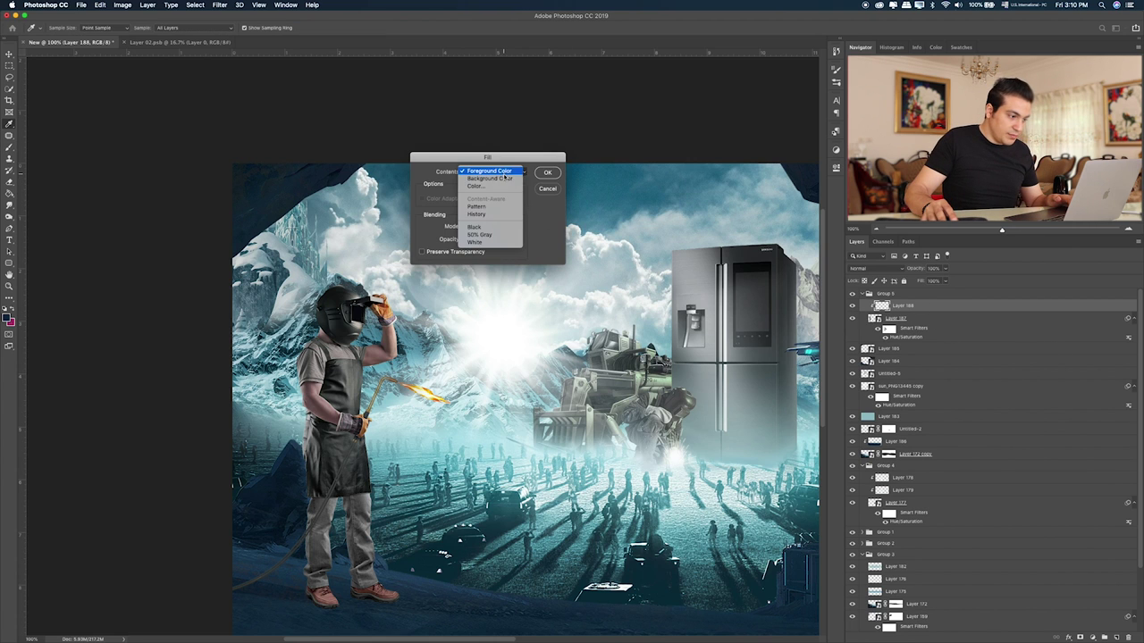
{"action": "left_click", "coordinate": [496, 234]}
{"action": "left_click", "coordinate": [546, 174]}
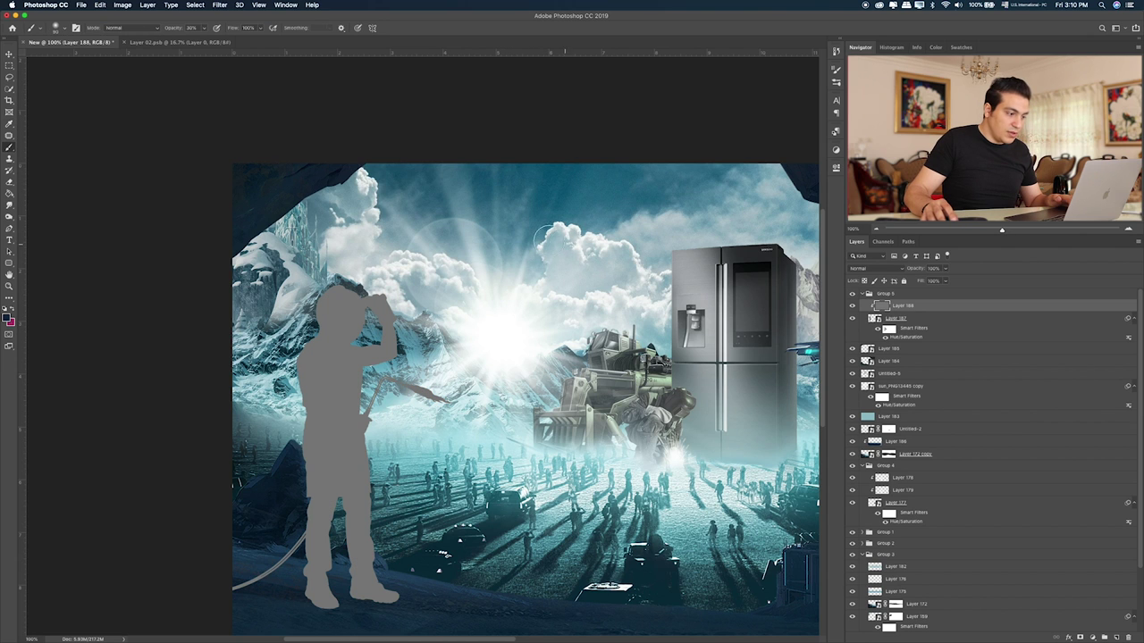
{"action": "left_click", "coordinate": [871, 268]}
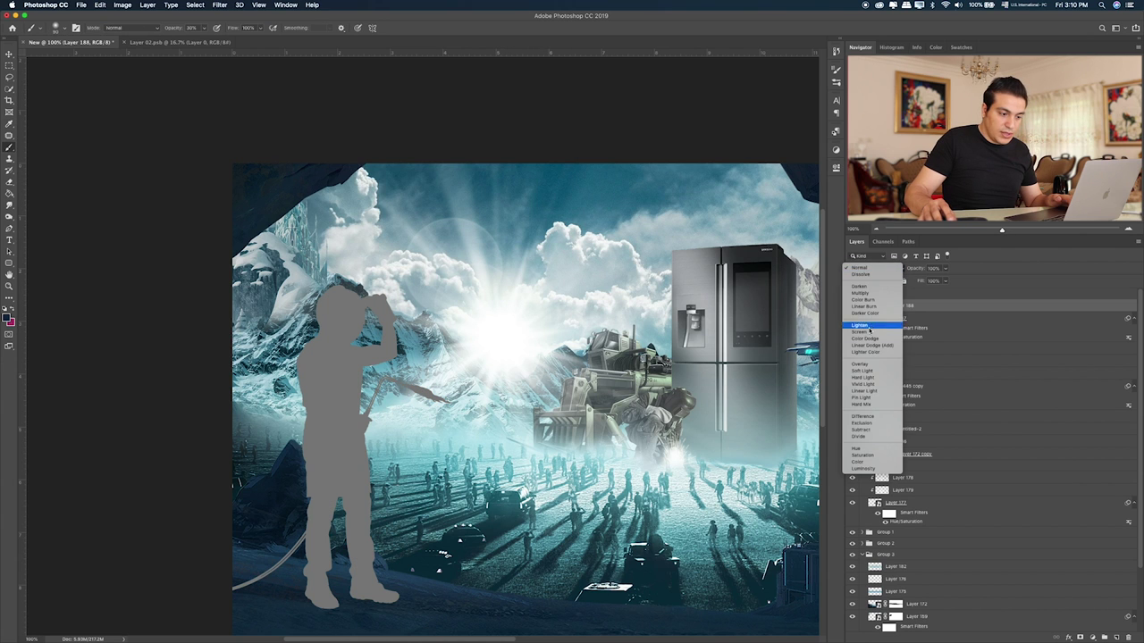
{"action": "left_click", "coordinate": [848, 375]}
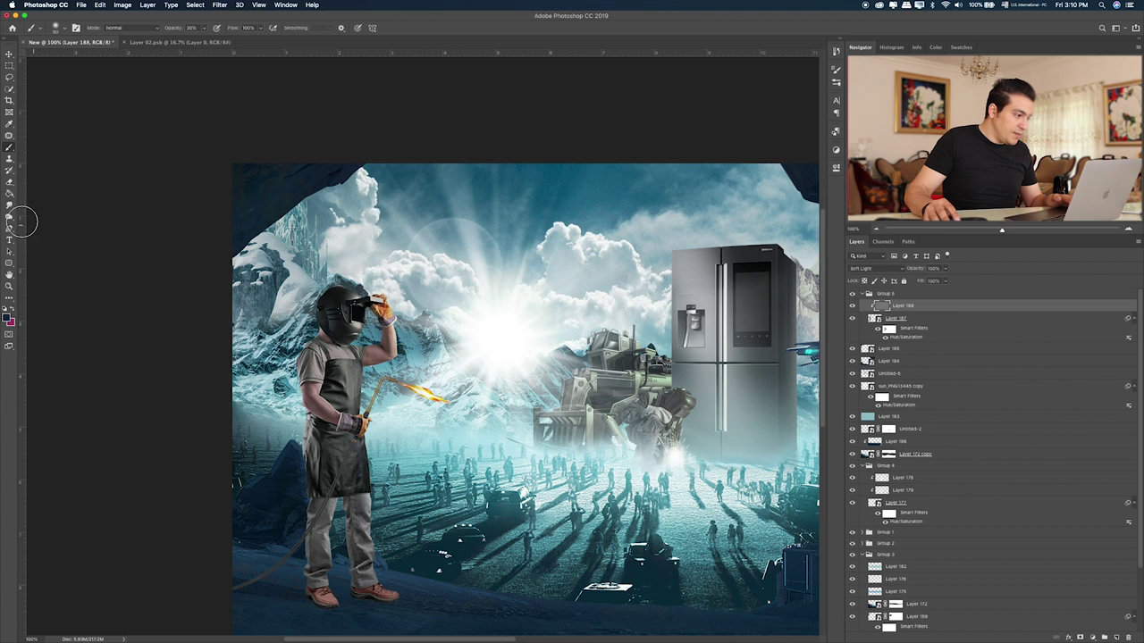
{"action": "left_click", "coordinate": [9, 216]}
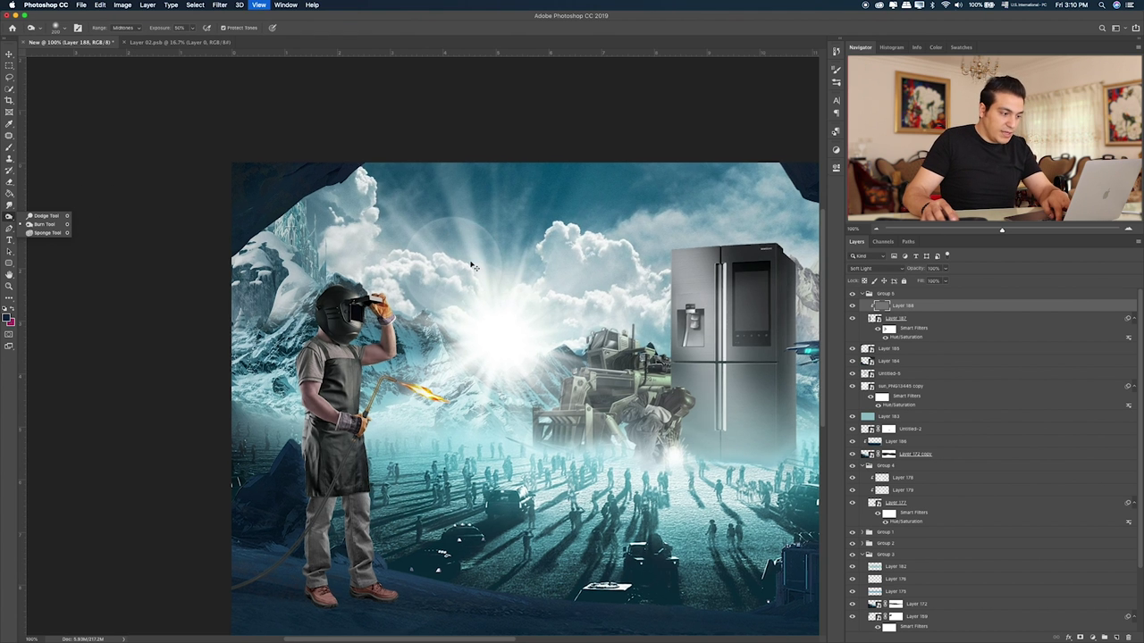
- At 200% zoom, burn the welder's hose darker where it meets the ground
{"action": "key", "text": "super+plus"}
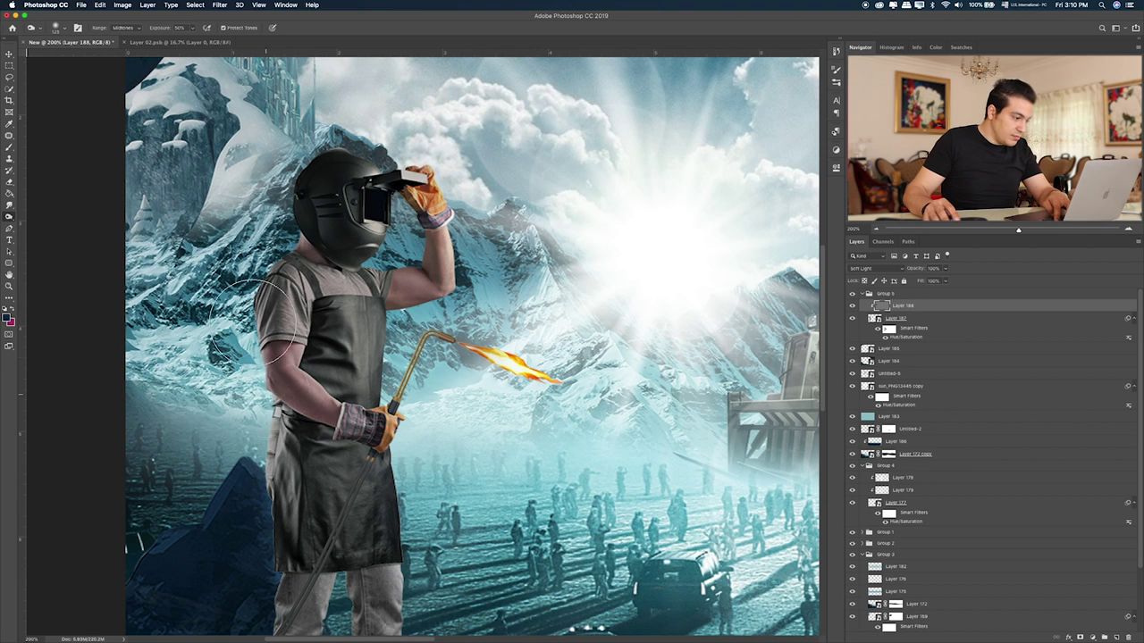
{"action": "scroll", "coordinate": [258, 331], "scroll_direction": "down", "scroll_amount": 5}
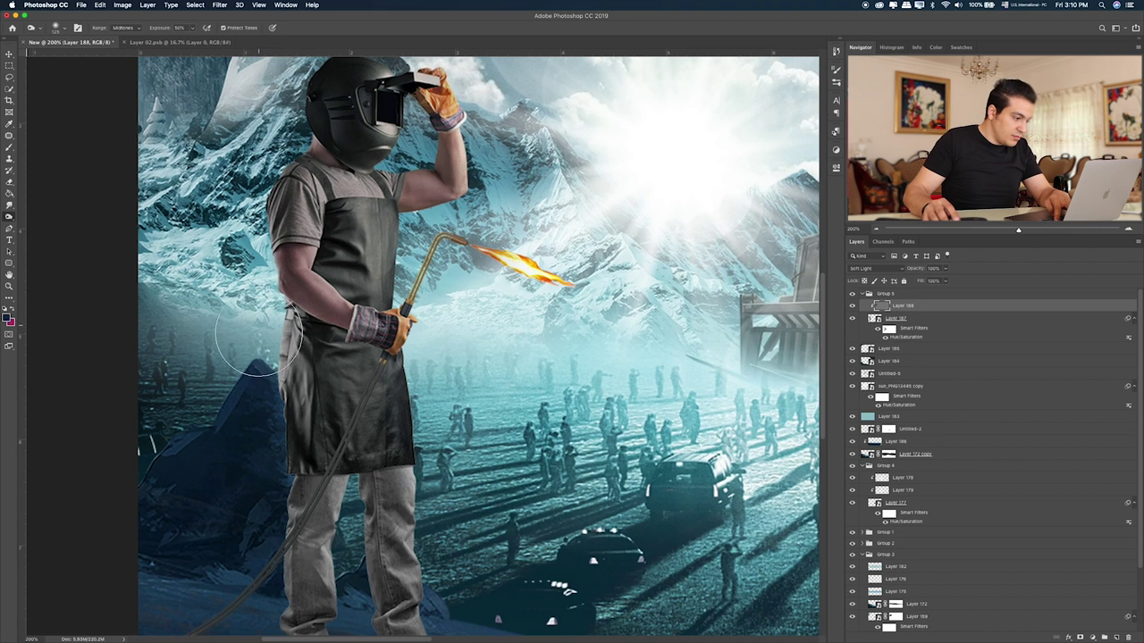
{"action": "scroll", "coordinate": [289, 461], "scroll_direction": "down", "scroll_amount": 5}
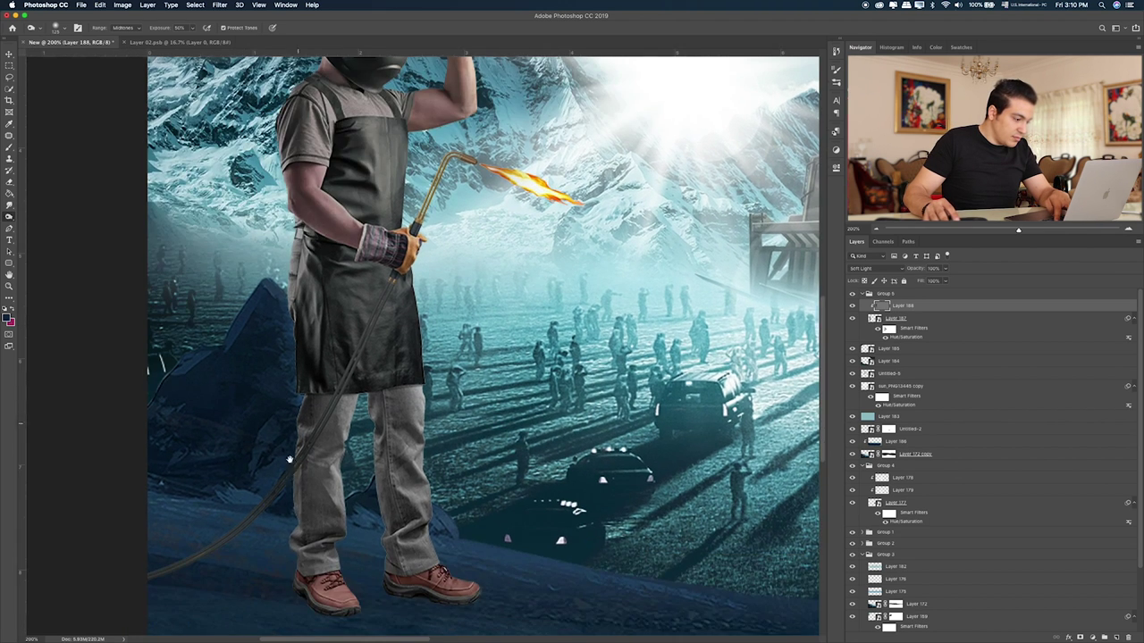
{"action": "scroll", "coordinate": [255, 496], "scroll_direction": "down", "scroll_amount": 4}
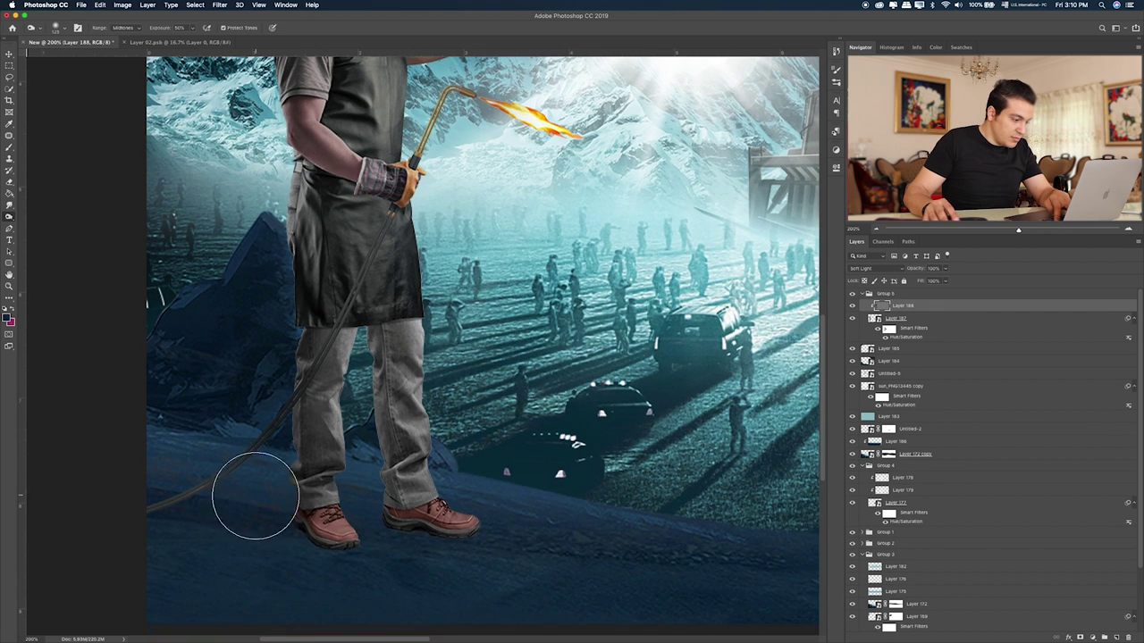
{"action": "left_click_drag", "start_coordinate": [179, 485], "coordinate": [146, 497]}
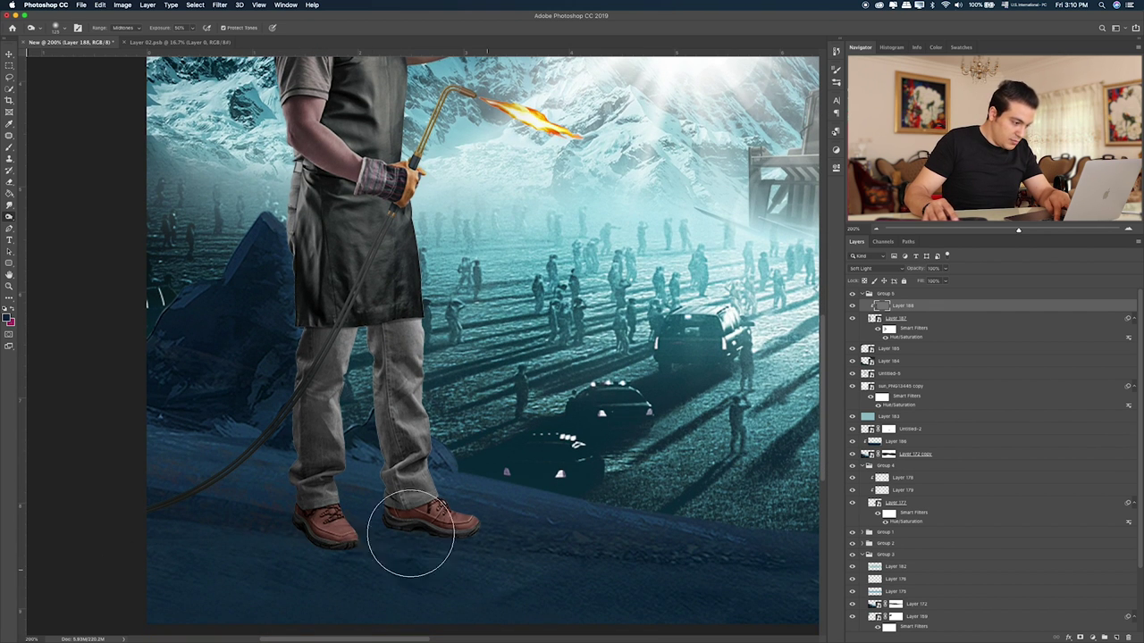
{"action": "scroll", "coordinate": [384, 420], "scroll_direction": "up", "scroll_amount": 5}
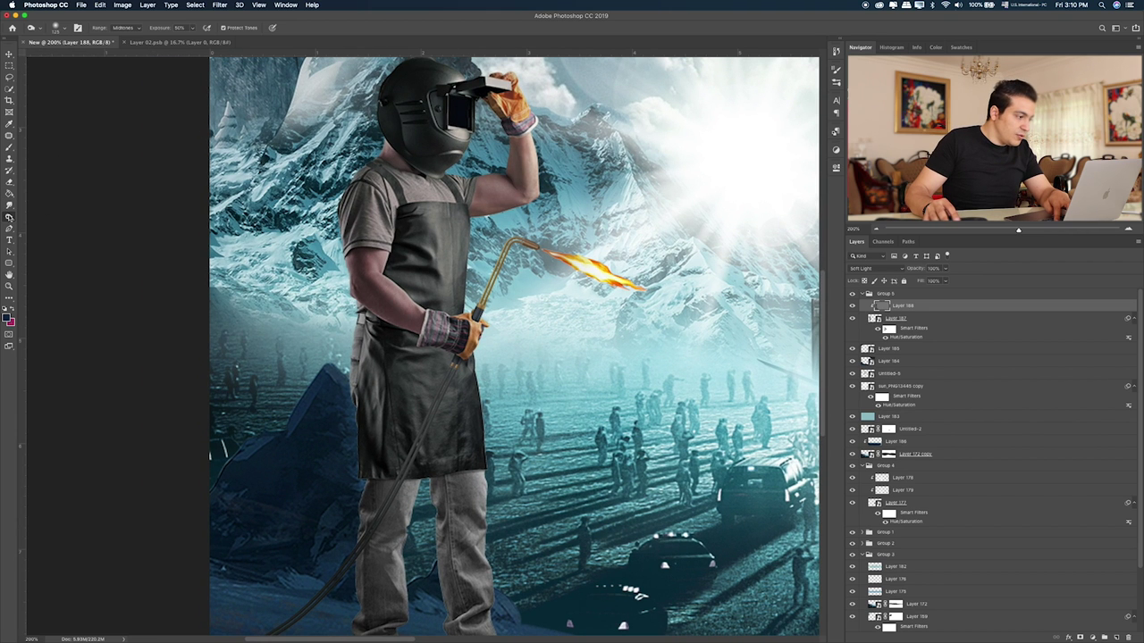
- Dodge the upper-left of the welder's helmet brighter at 30% exposure
{"action": "right_click", "coordinate": [9, 217]}
{"action": "left_click", "coordinate": [40, 217]}
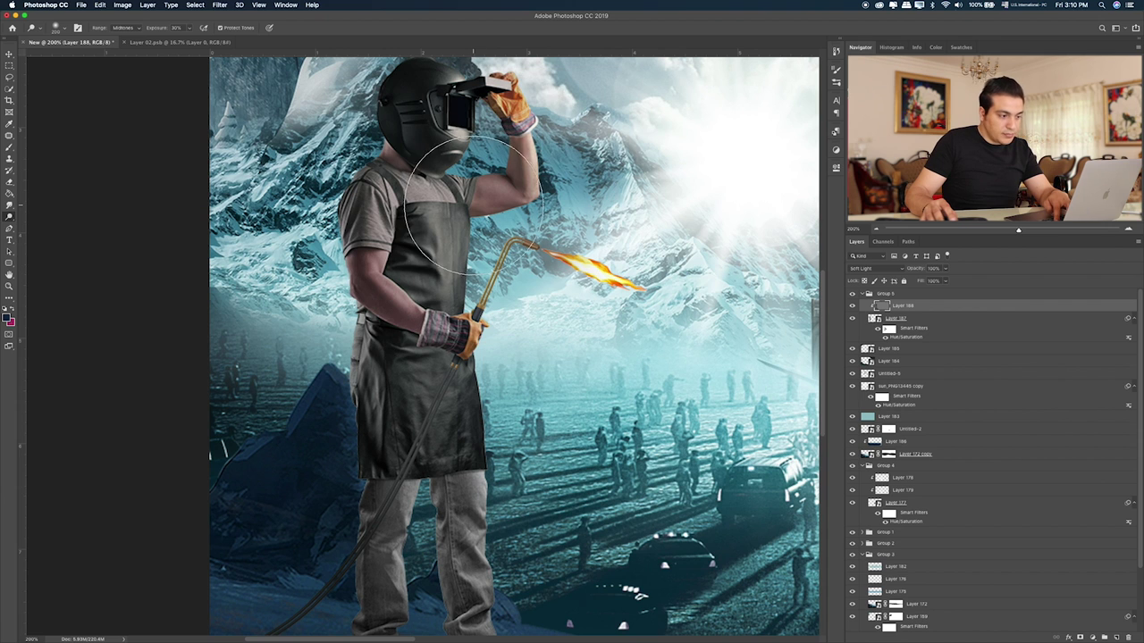
{"action": "scroll", "coordinate": [536, 152], "scroll_direction": "up", "scroll_amount": 2}
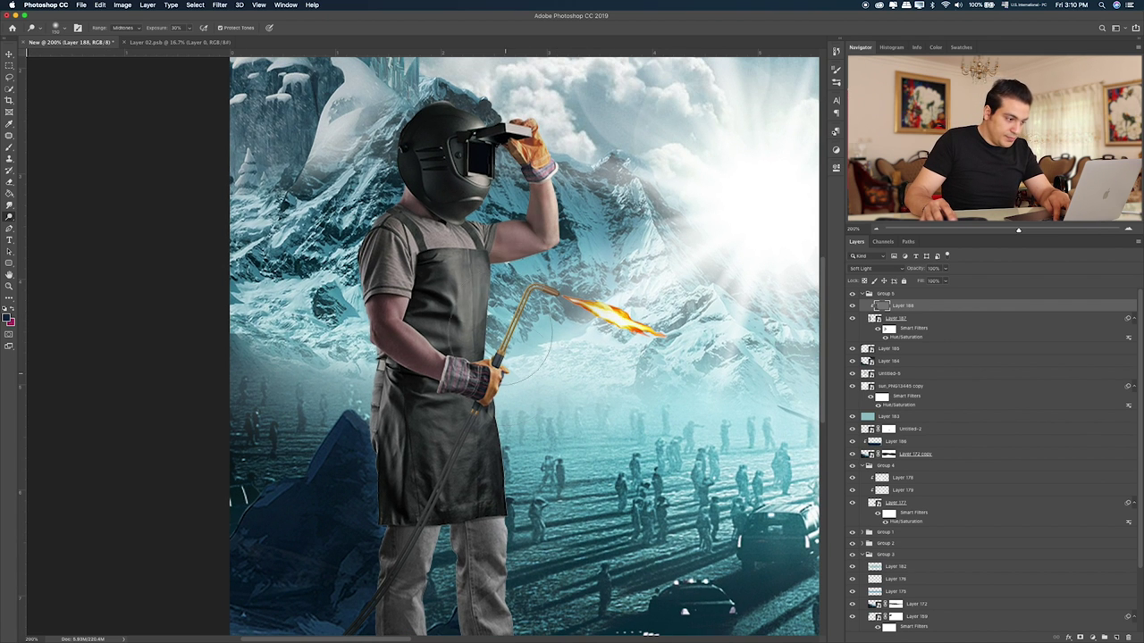
{"action": "left_click_drag", "start_coordinate": [447, 152], "coordinate": [438, 139]}
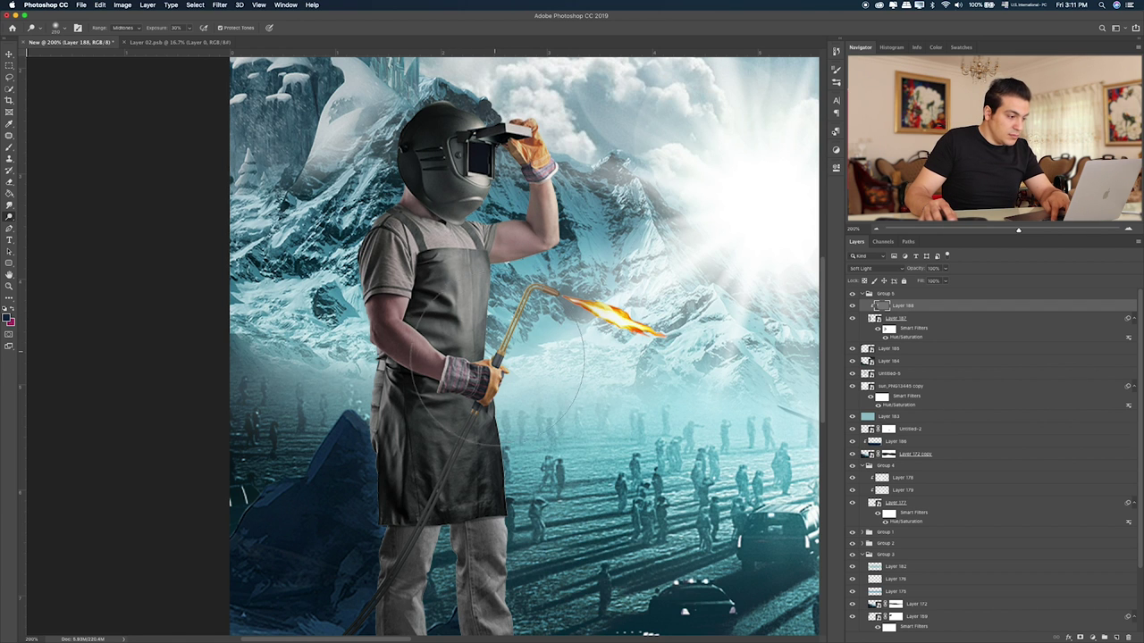
{"action": "scroll", "coordinate": [500, 326], "scroll_direction": "down", "scroll_amount": 5}
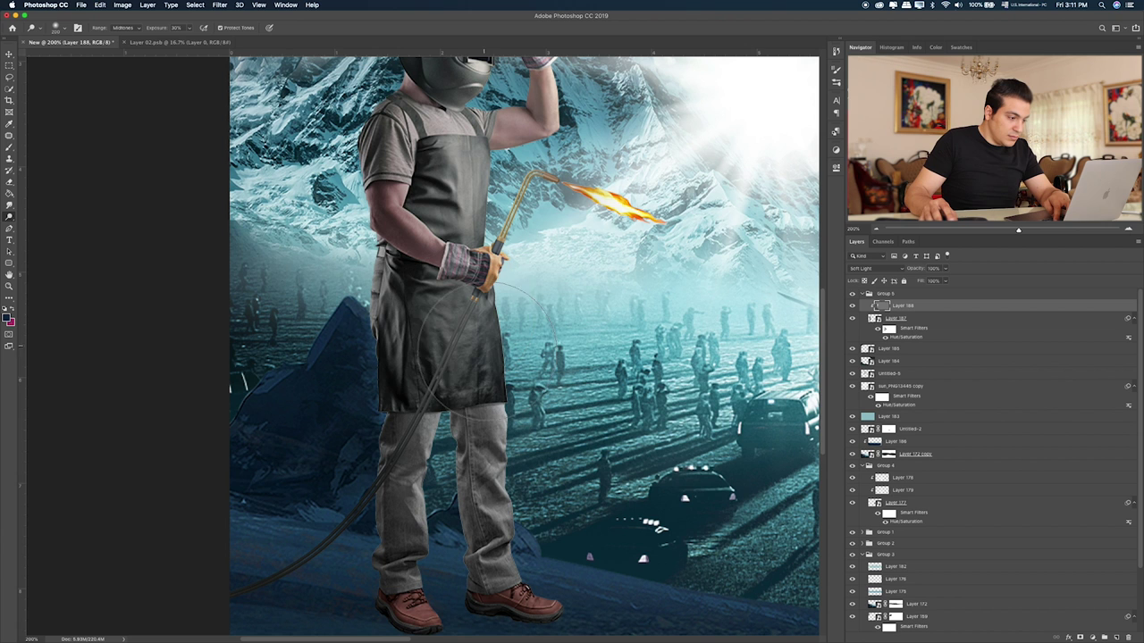
{"action": "scroll", "coordinate": [559, 519], "scroll_direction": "down", "scroll_amount": 6}
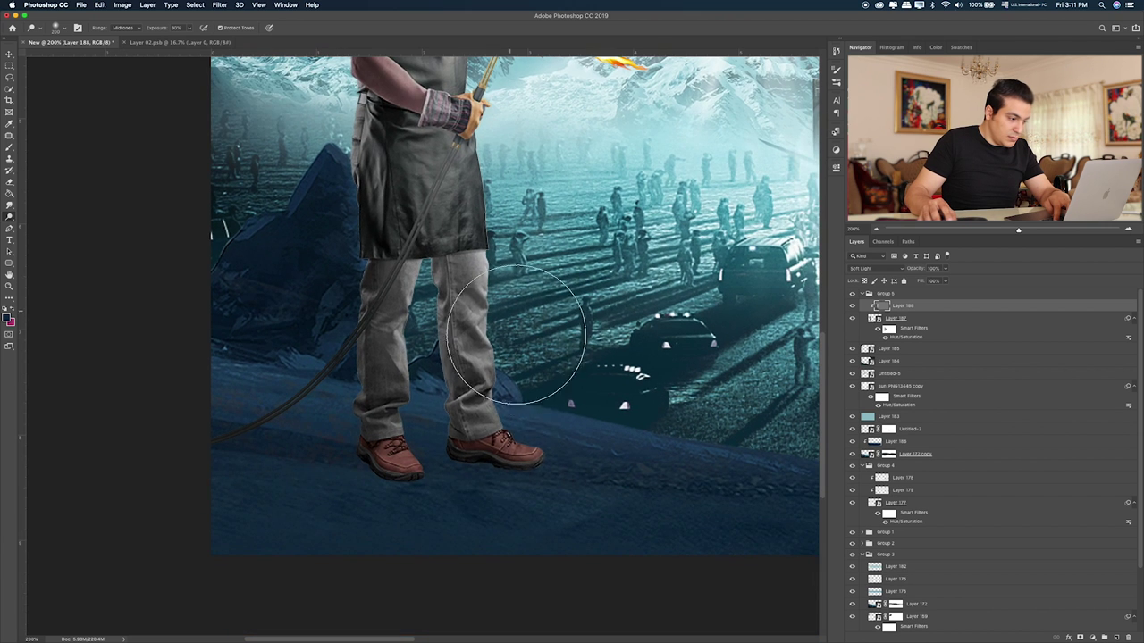
- Burn the trouser leg's inner seam down to the boots at 50% exposure
{"action": "right_click", "coordinate": [11, 218]}
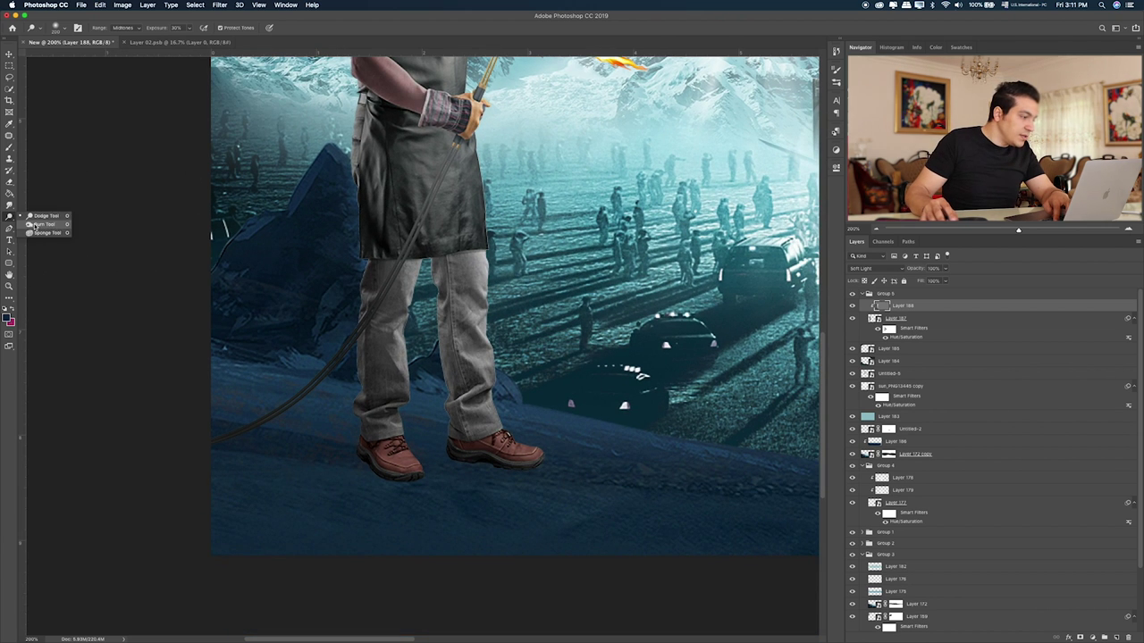
{"action": "left_click", "coordinate": [37, 226]}
{"action": "left_click_drag", "start_coordinate": [440, 281], "coordinate": [447, 351]}
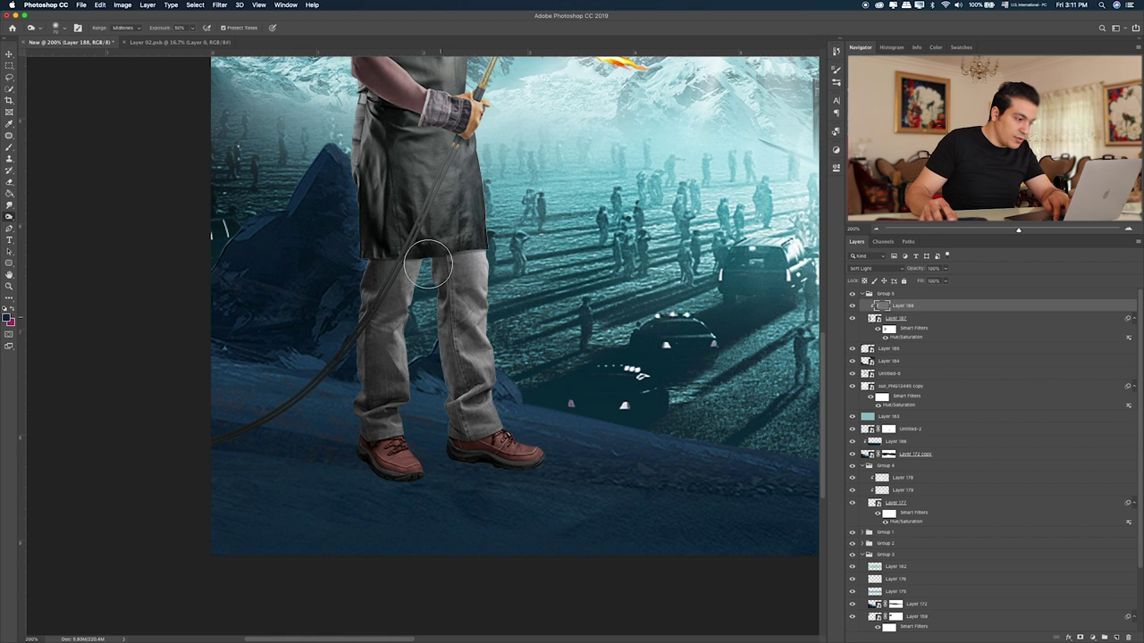
{"action": "left_click_drag", "start_coordinate": [437, 273], "coordinate": [443, 429]}
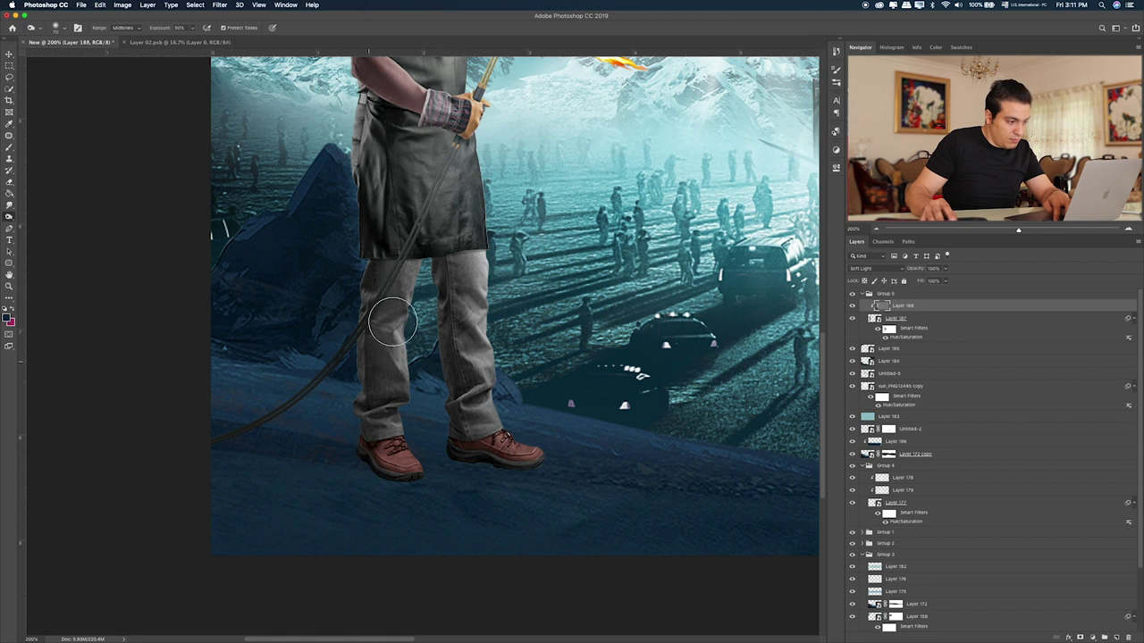
{"action": "scroll", "coordinate": [438, 322], "scroll_direction": "up", "scroll_amount": 3}
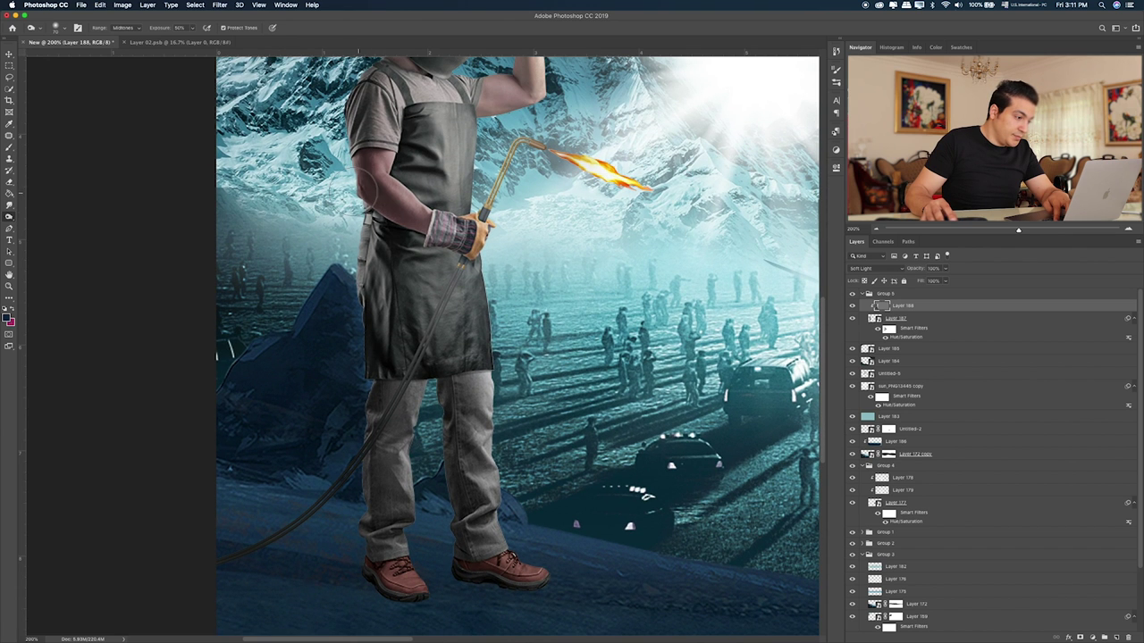
{"action": "scroll", "coordinate": [355, 311], "scroll_direction": "up", "scroll_amount": 5}
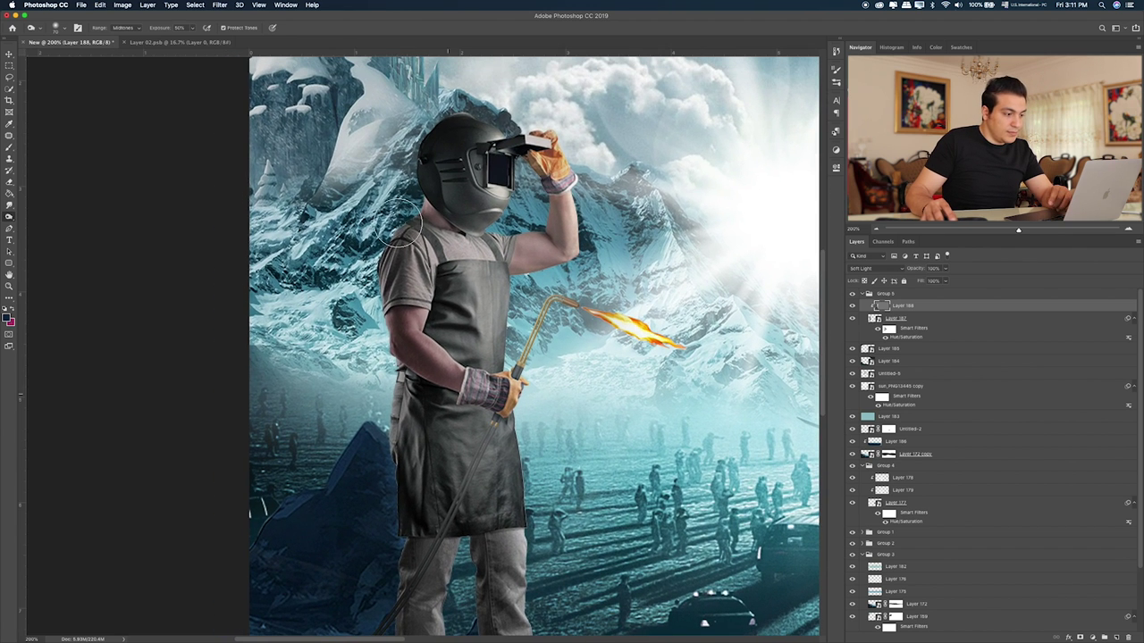
{"action": "scroll", "coordinate": [396, 304], "scroll_direction": "down", "scroll_amount": 5}
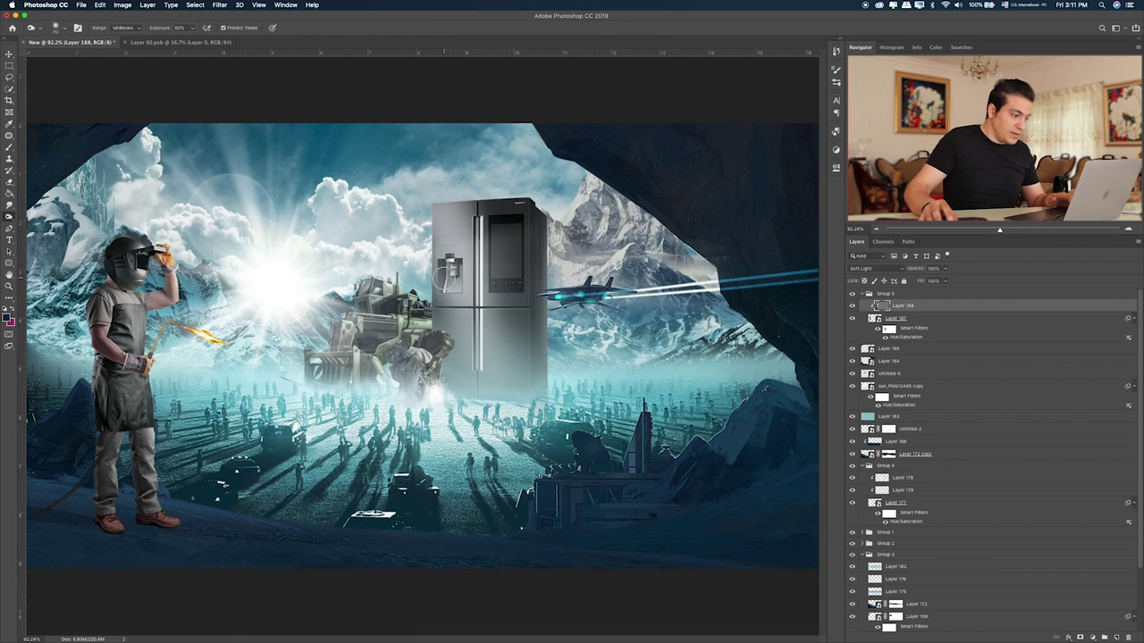
- Compare the shading layer on and off, then add an empty layer beneath the welder
{"action": "left_click", "coordinate": [851, 306]}
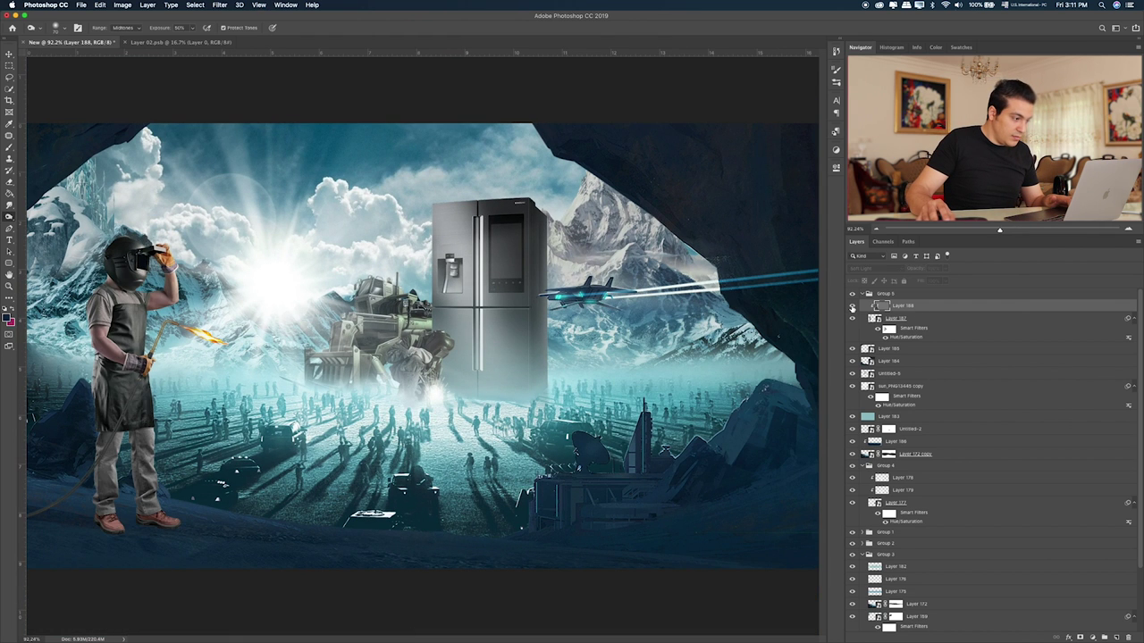
{"action": "left_click", "coordinate": [852, 305]}
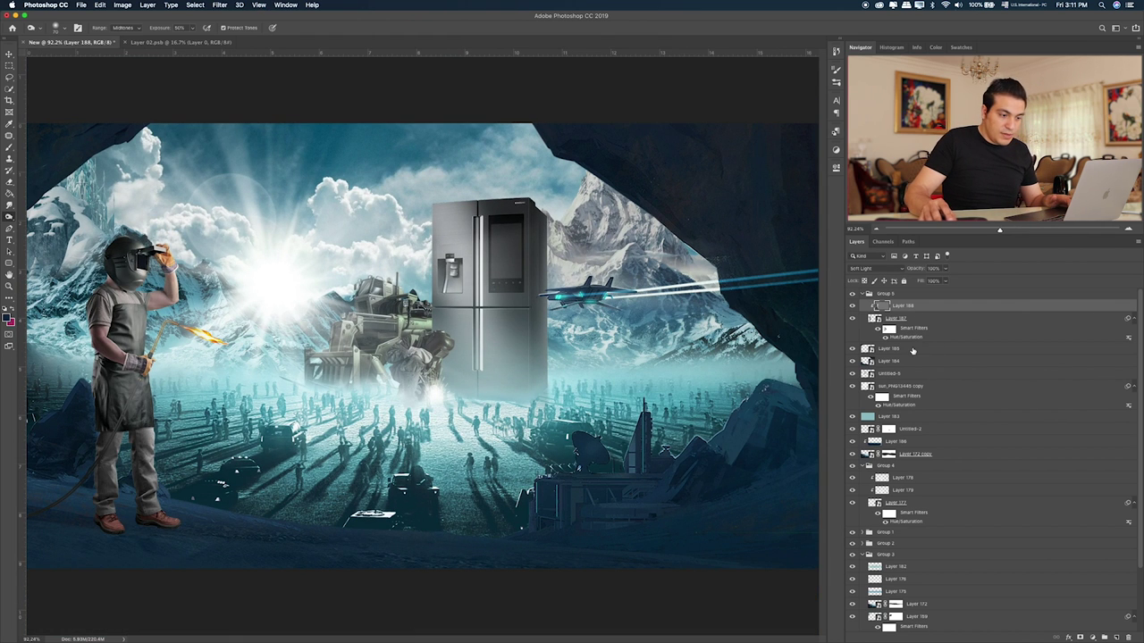
{"action": "left_click", "coordinate": [929, 320]}
{"action": "left_click", "coordinate": [1116, 637]}
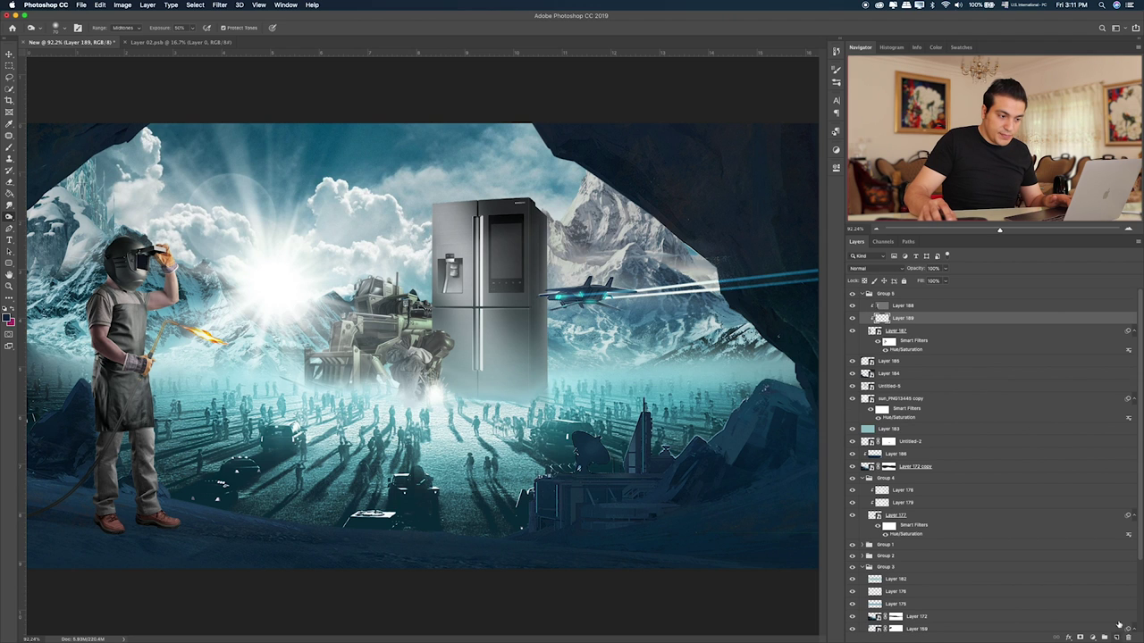
{"action": "left_click_drag", "start_coordinate": [890, 317], "coordinate": [900, 355]}
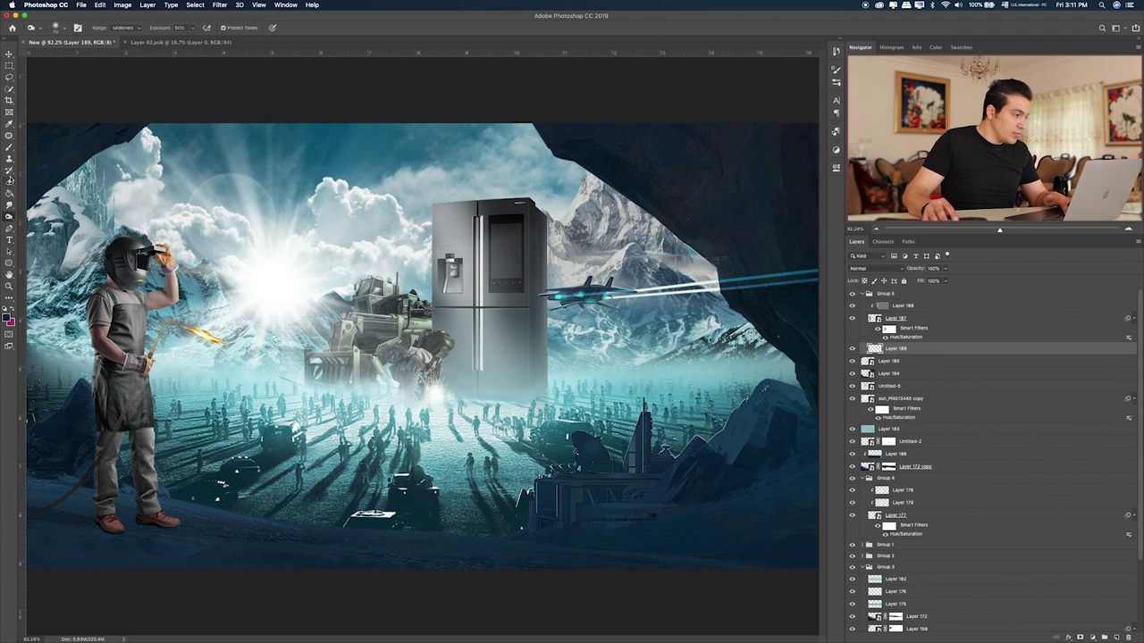
- Paint a pure black patch near the welder's boots with a soft brush
{"action": "key", "text": "b"}
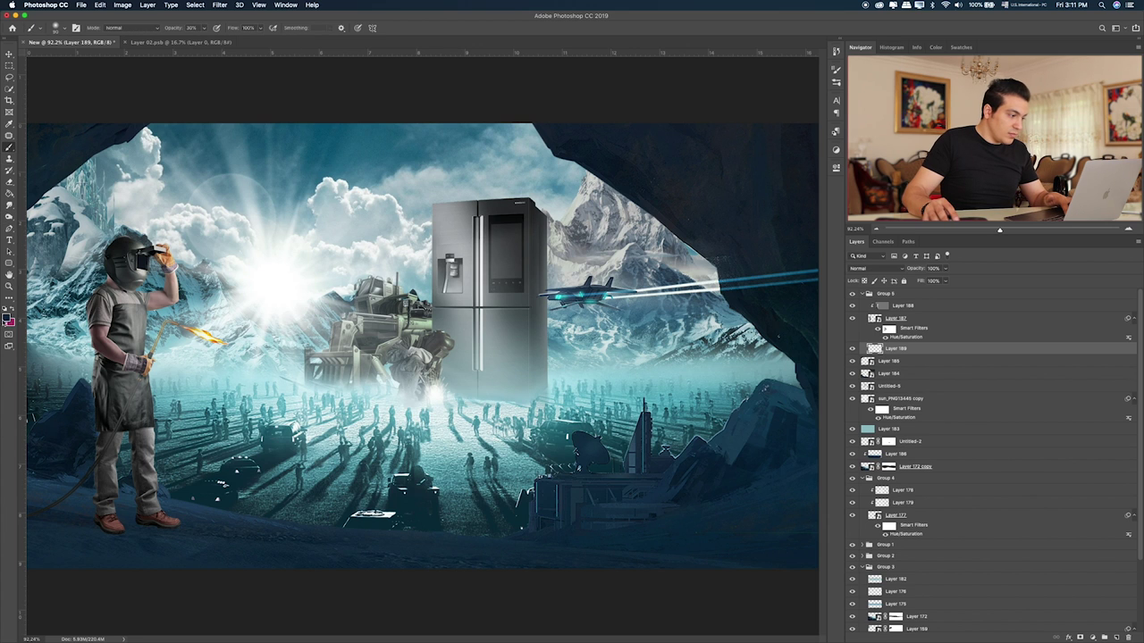
{"action": "left_click", "coordinate": [8, 319]}
{"action": "left_click_drag", "start_coordinate": [515, 294], "coordinate": [501, 311]}
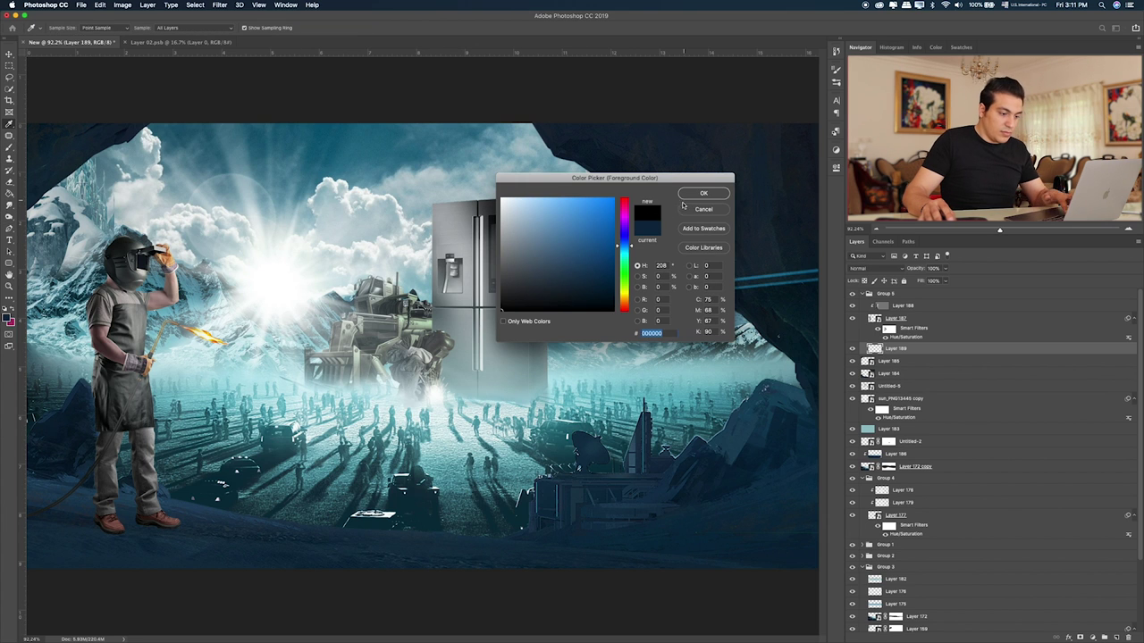
{"action": "left_click", "coordinate": [705, 194]}
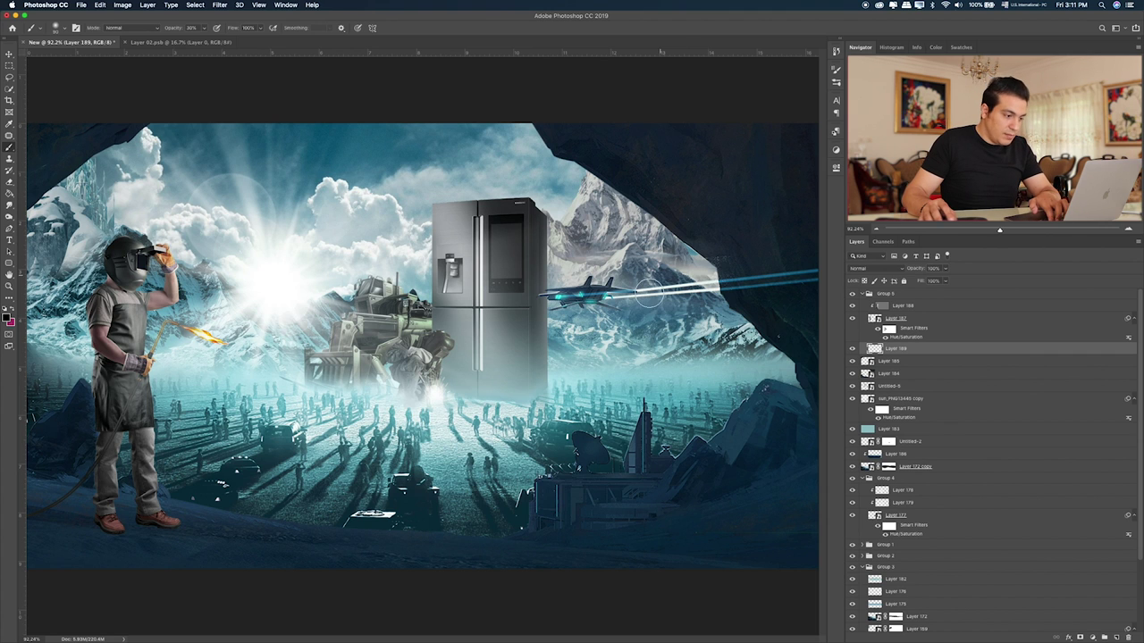
{"action": "left_click_drag", "start_coordinate": [330, 429], "coordinate": [330, 433]}
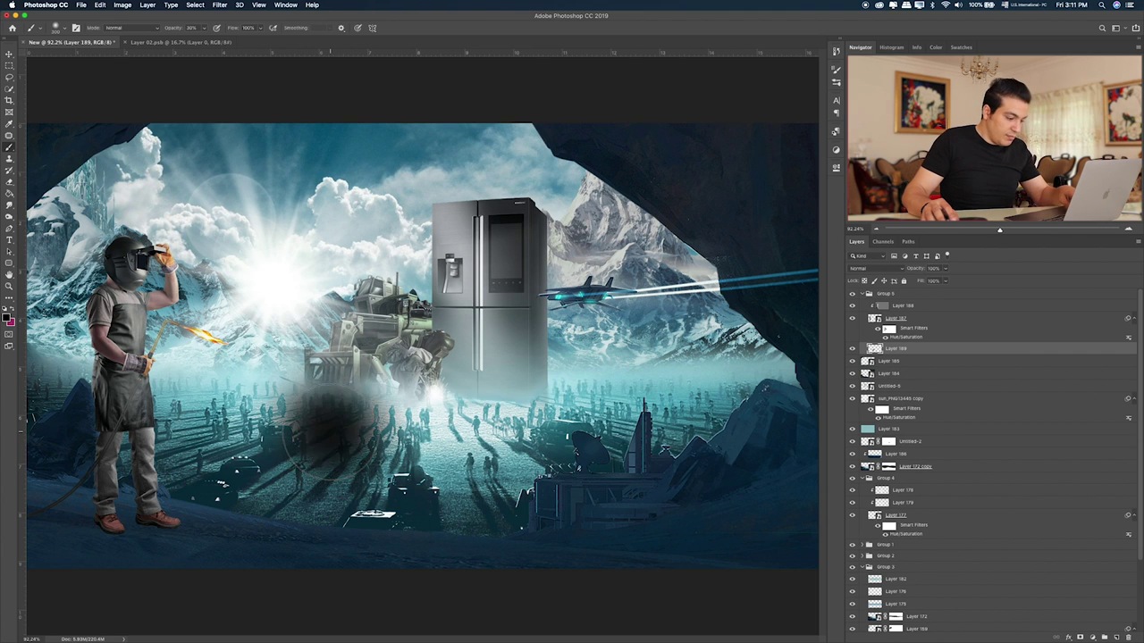
- Squash the black patch into a thin shadow band at the boots
{"action": "key", "text": "ctrl+t"}
{"action": "mouse_move", "coordinate": [331, 336]}
{"action": "left_mouse_down"}
{"action": "mouse_move", "coordinate": [346, 488]}
{"action": "mouse_move", "coordinate": [153, 520]}
{"action": "left_mouse_up"}
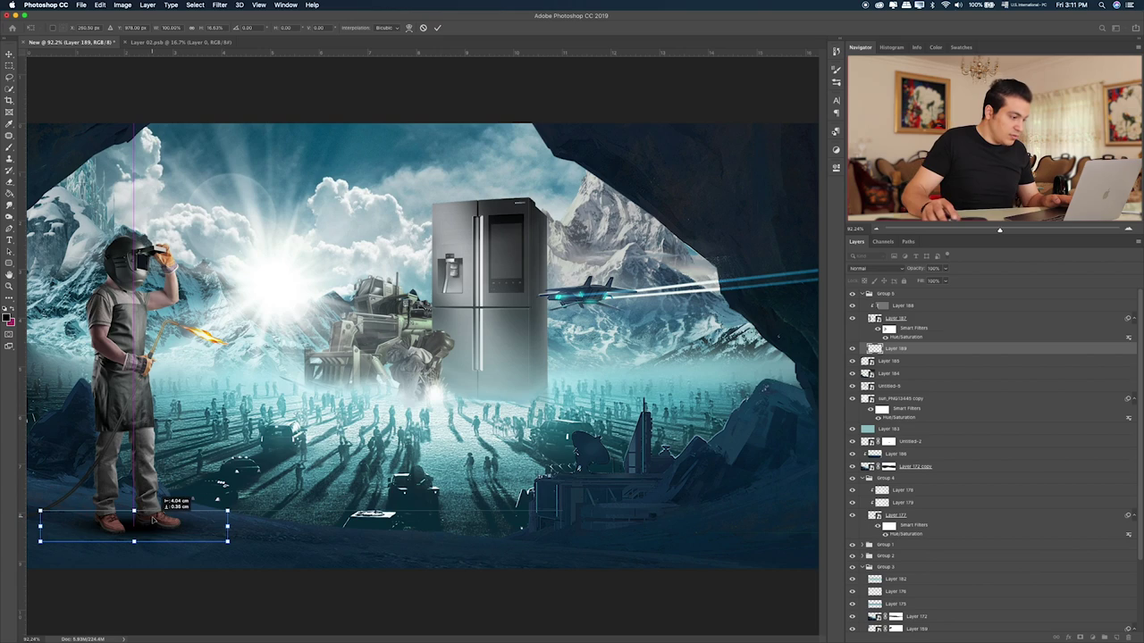
{"action": "key", "text": "Return"}
{"action": "key", "text": "b"}
{"action": "key", "text": "ctrl+plus"}
{"action": "key", "text": "ctrl+plus"}
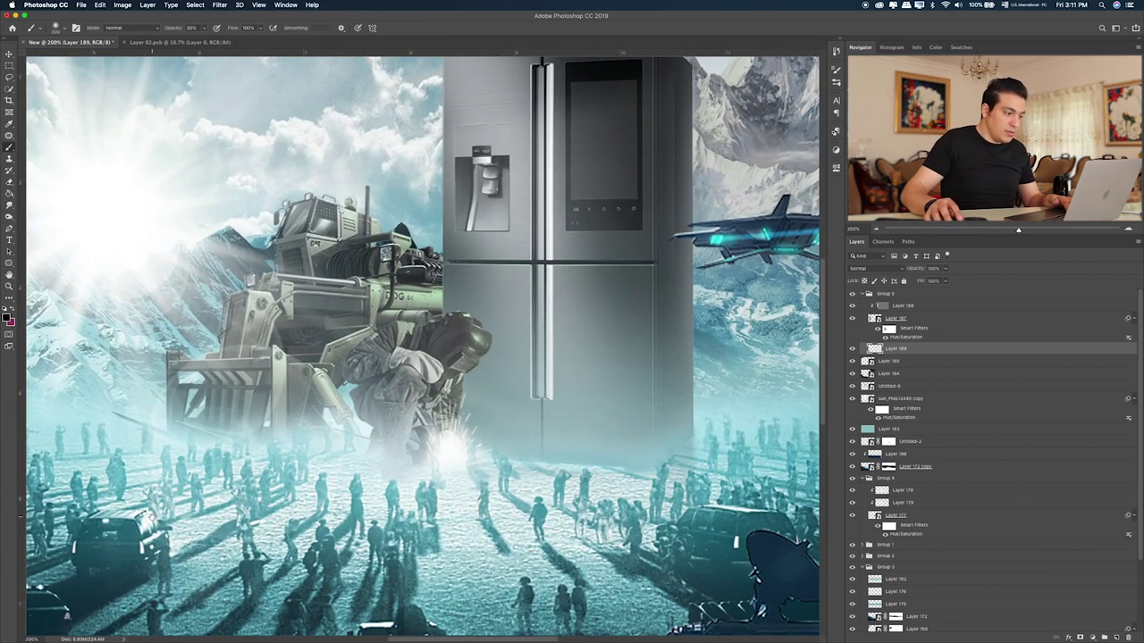
{"action": "scroll", "coordinate": [284, 438], "scroll_direction": "down", "scroll_amount": 10}
{"action": "scroll", "coordinate": [284, 438], "scroll_direction": "left", "scroll_amount": 10}
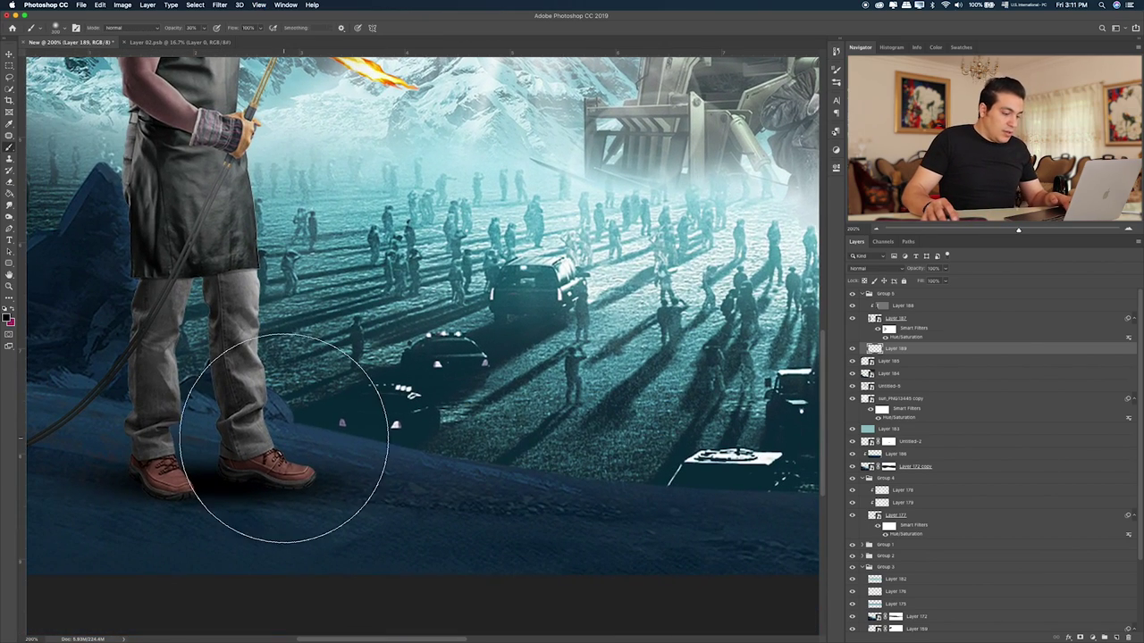
- Lower the shadow layer's opacity to about 46% and blend it in Overlay
{"action": "key", "text": "v"}
{"action": "scroll", "coordinate": [567, 327], "scroll_direction": "left", "scroll_amount": 3}
{"action": "scroll", "coordinate": [567, 326], "scroll_direction": "down", "scroll_amount": 1}
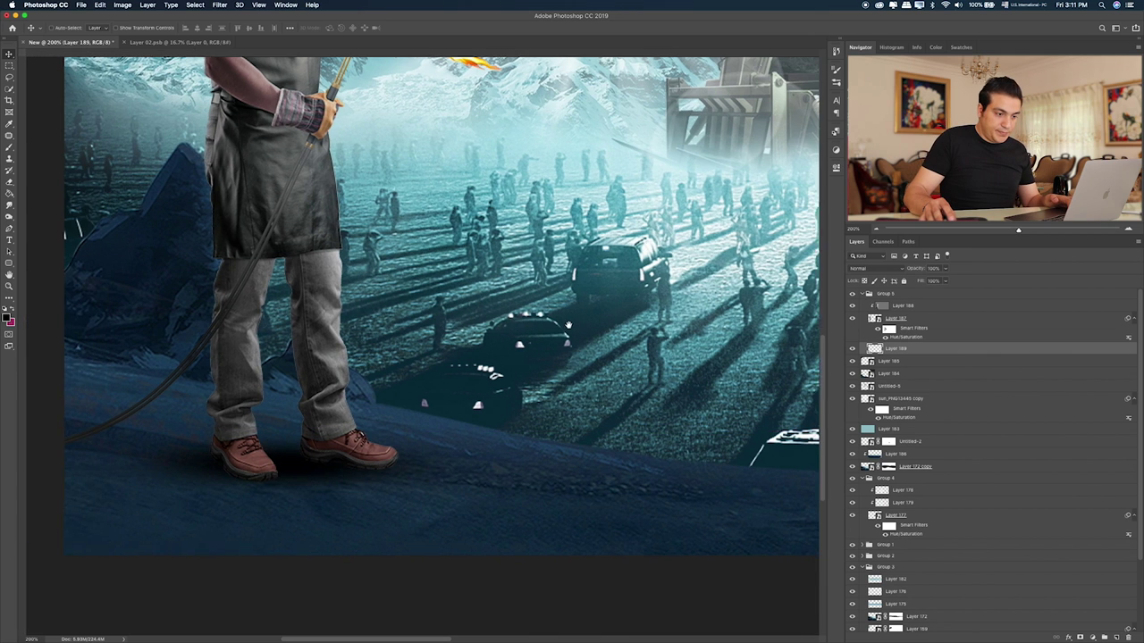
{"action": "scroll", "coordinate": [568, 325], "scroll_direction": "left", "scroll_amount": 2}
{"action": "left_click_drag", "start_coordinate": [923, 281], "coordinate": [921, 279]}
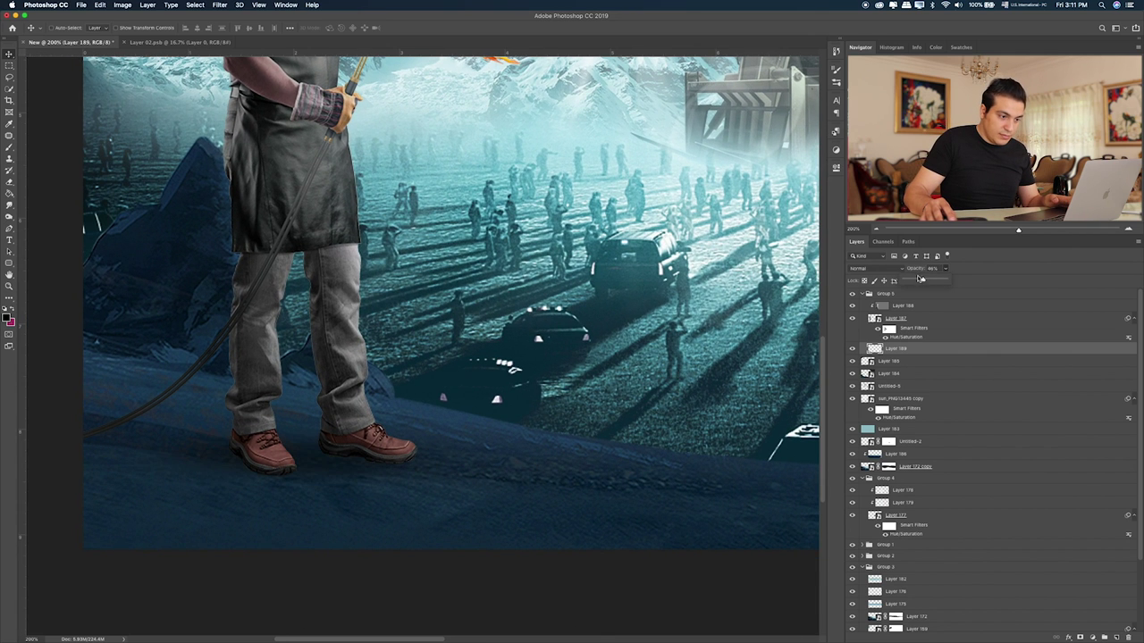
{"action": "left_click", "coordinate": [870, 269]}
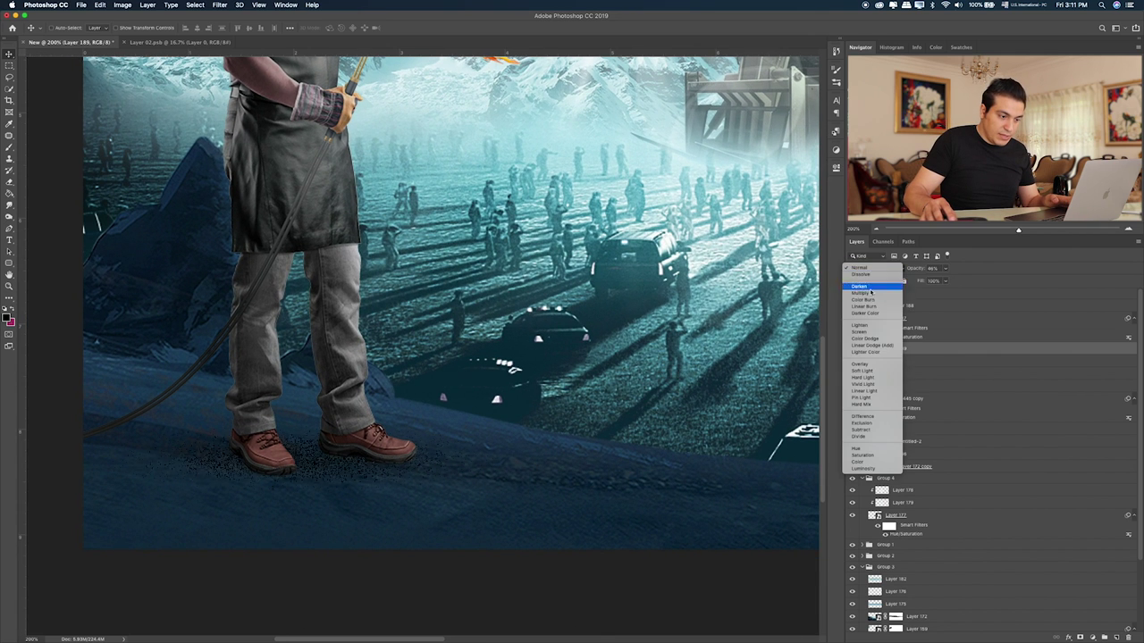
{"action": "left_click", "coordinate": [871, 379]}
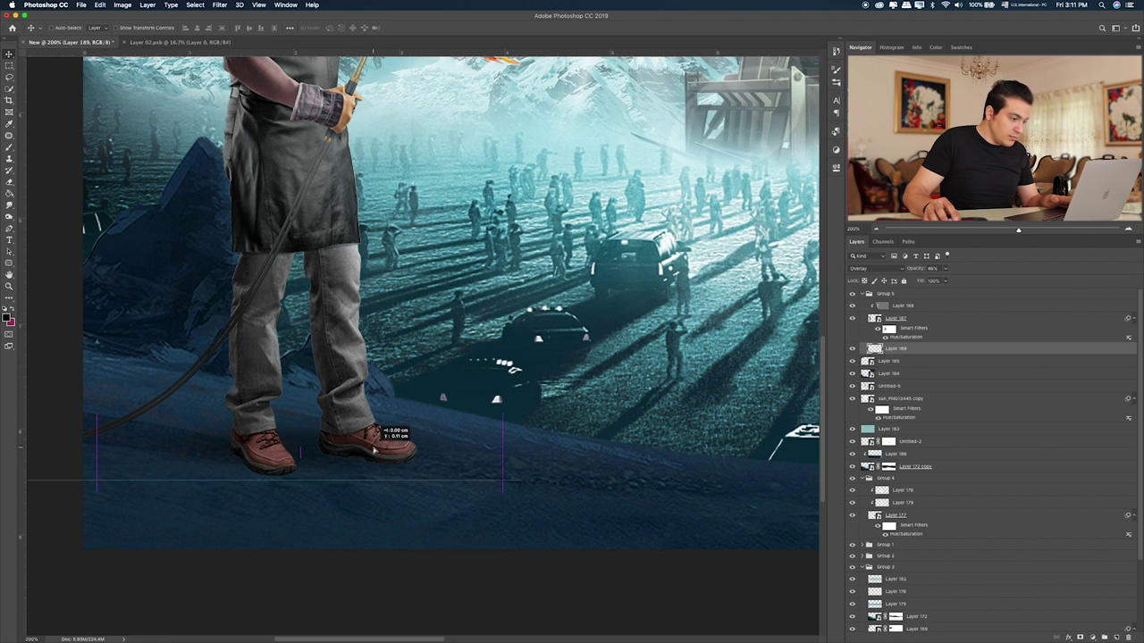
{"action": "key", "text": "super+0"}
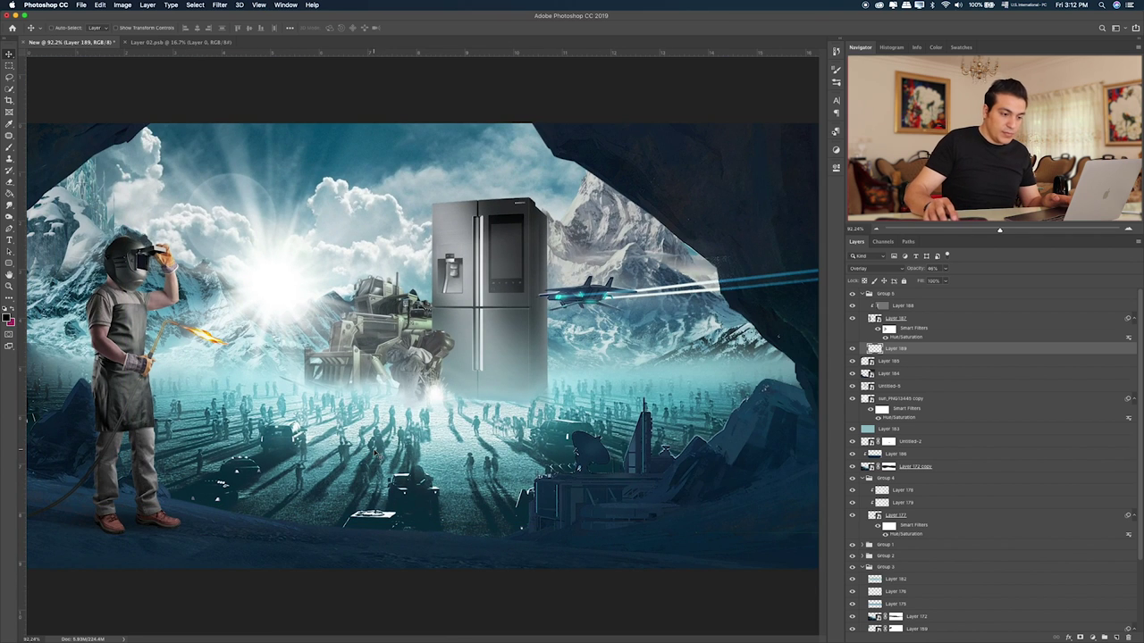
- On a new layer, dab a small black spot at the welder's boots
{"action": "left_click", "coordinate": [1116, 637]}
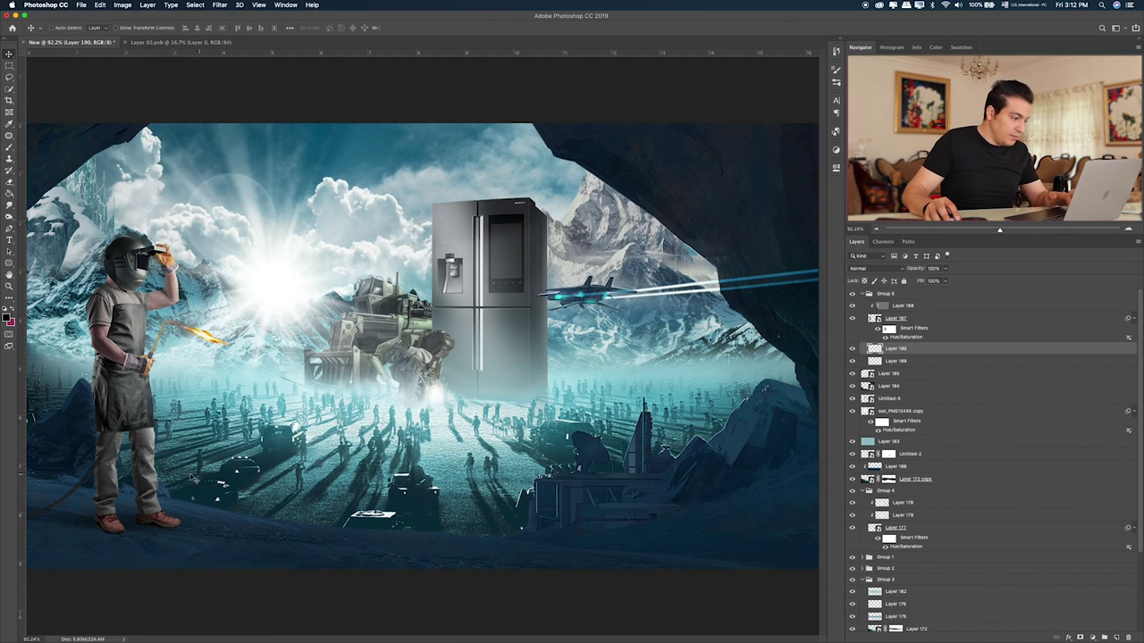
{"action": "key", "text": "b"}
{"action": "key", "text": "bracketleft"}
{"action": "key", "text": "bracketleft"}
{"action": "key", "text": "bracketleft"}
{"action": "key", "text": "bracketleft"}
{"action": "key", "text": "bracketleft"}
{"action": "key", "text": "bracketleft"}
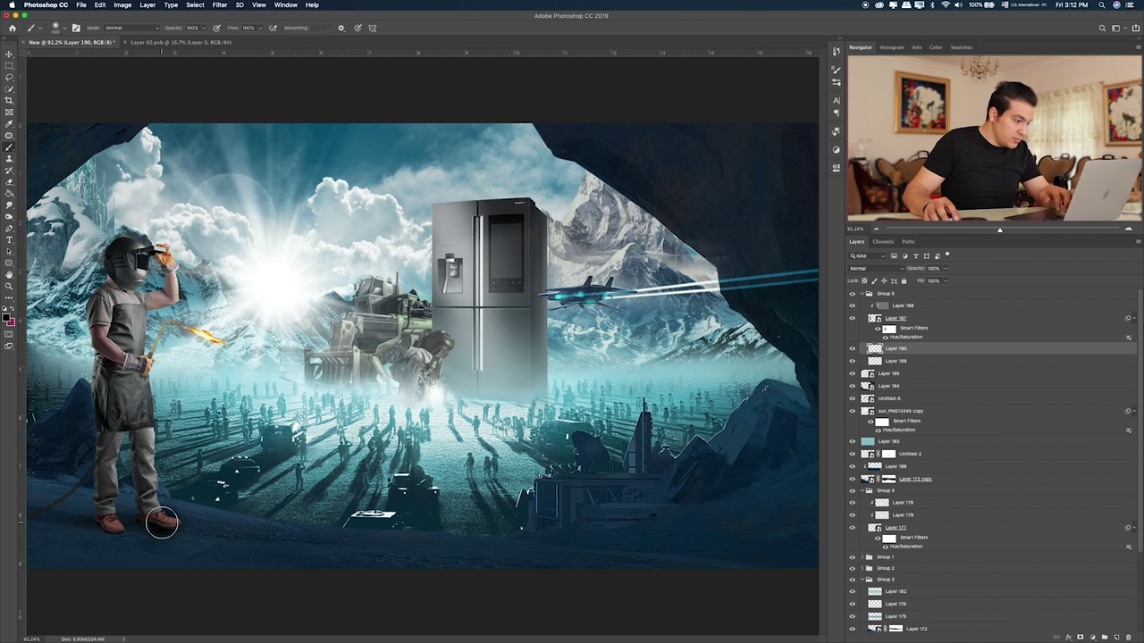
{"action": "left_click", "coordinate": [162, 524]}
- Transform the dab into a thin, tight shadow beneath the boots
{"action": "key", "text": "ctrl+t"}
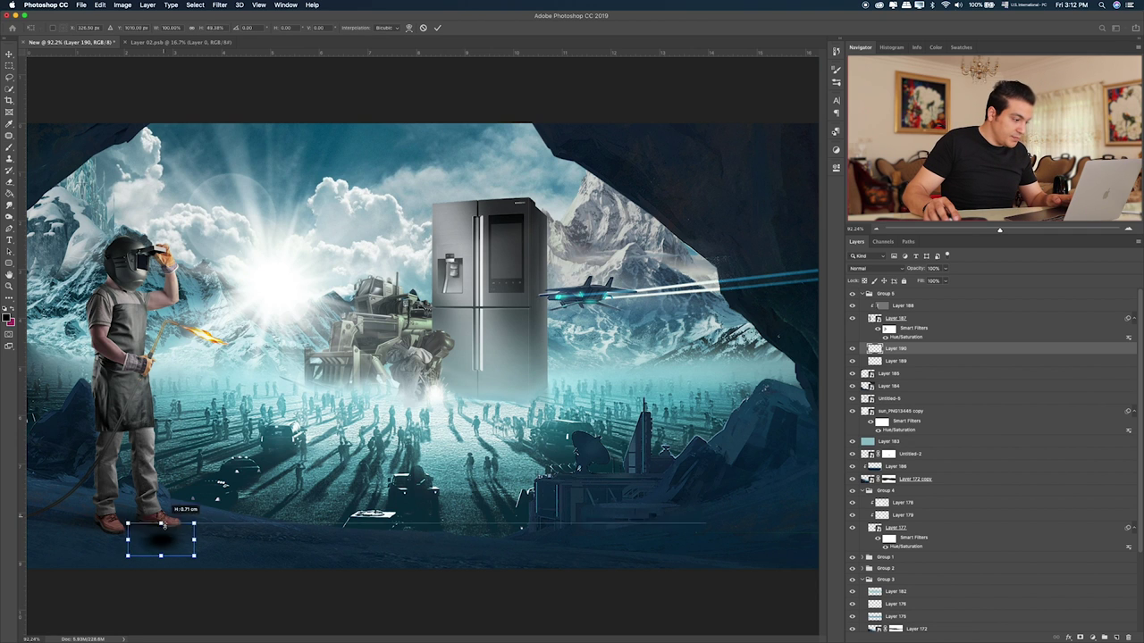
{"action": "mouse_move", "coordinate": [162, 488]}
{"action": "left_mouse_down"}
{"action": "mouse_move", "coordinate": [161, 543]}
{"action": "mouse_move", "coordinate": [161, 518]}
{"action": "mouse_move", "coordinate": [223, 530]}
{"action": "left_mouse_up"}
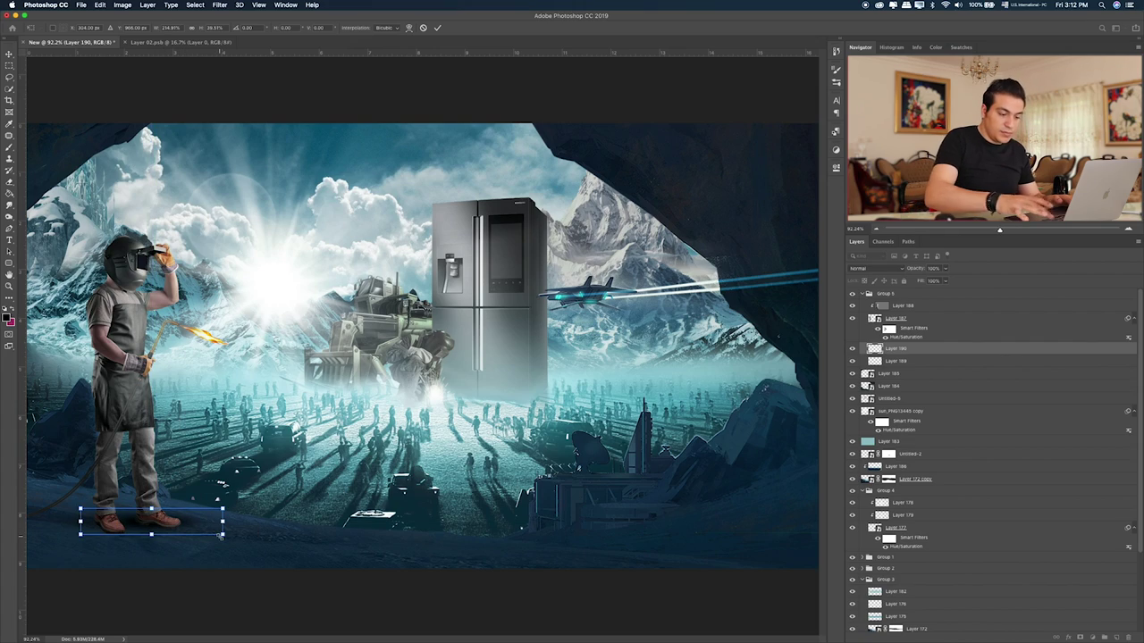
{"action": "key", "text": "ctrl+plus"}
{"action": "key", "text": "ctrl+plus"}
{"action": "key", "text": "ctrl+plus"}
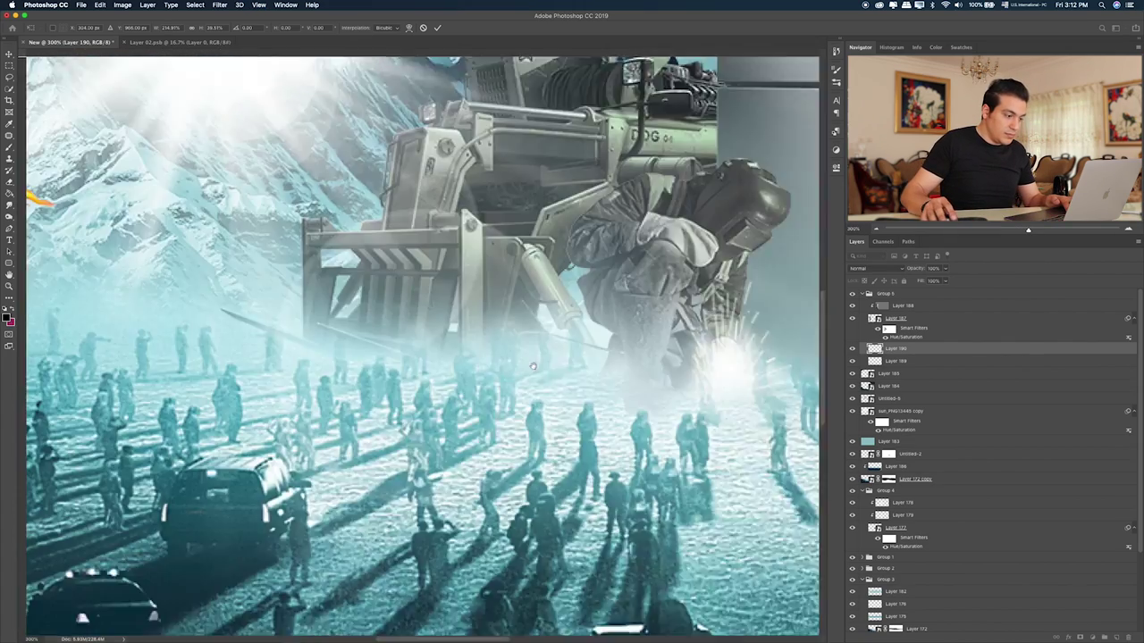
{"action": "mouse_move", "coordinate": [465, 625]}
{"action": "left_mouse_down"}
{"action": "mouse_move", "coordinate": [485, 407]}
{"action": "mouse_move", "coordinate": [526, 379]}
{"action": "left_mouse_up"}
{"action": "left_click_drag", "start_coordinate": [634, 502], "coordinate": [418, 460]}
{"action": "left_click_drag", "start_coordinate": [375, 447], "coordinate": [496, 478]}
{"action": "key", "text": "Return"}
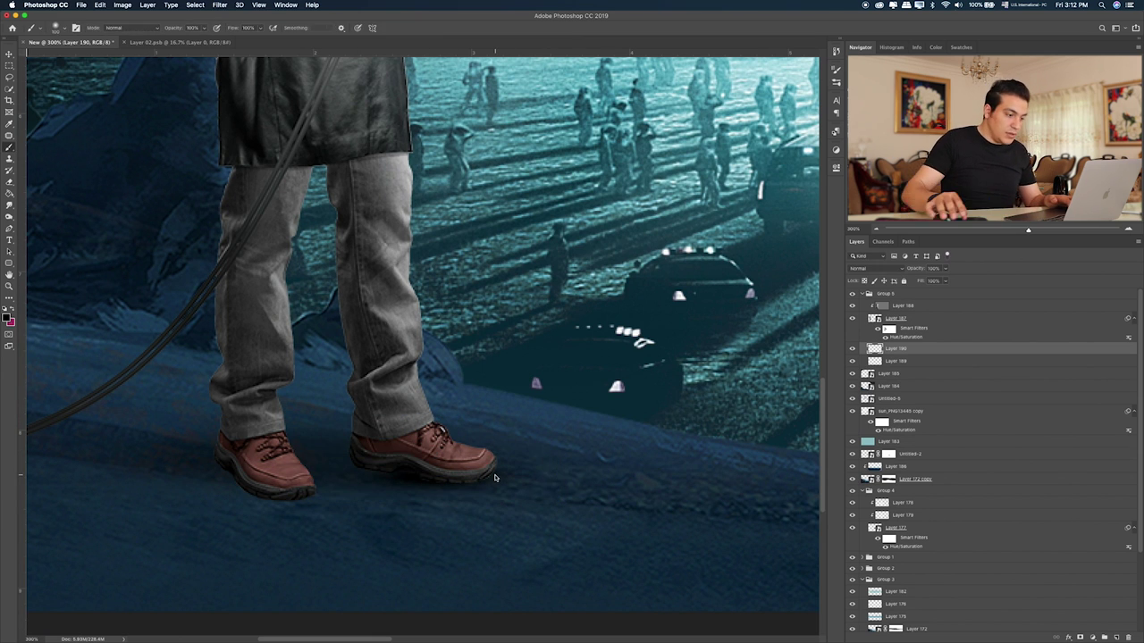
- Duplicate the shadow and resize the copy to sit under the left boot
{"action": "key", "text": "v"}
{"action": "mouse_move", "coordinate": [494, 474]}
{"action": "left_mouse_down"}
{"action": "mouse_move", "coordinate": [336, 471]}
{"action": "mouse_move", "coordinate": [327, 505]}
{"action": "left_mouse_up"}
{"action": "key", "text": "ctrl+t"}
{"action": "left_click_drag", "start_coordinate": [394, 520], "coordinate": [362, 515]}
{"action": "key", "text": "Up"}
{"action": "key", "text": "Up"}
{"action": "key", "text": "Up"}
{"action": "key", "text": "Up"}
{"action": "key", "text": "Up"}
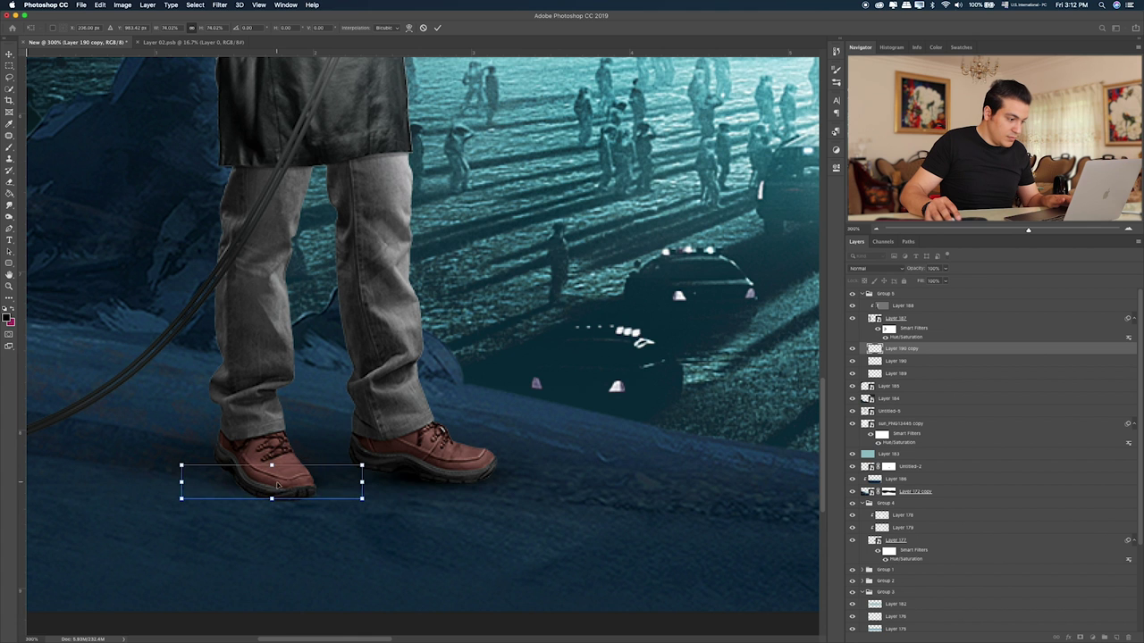
{"action": "left_click_drag", "start_coordinate": [273, 497], "coordinate": [274, 524]}
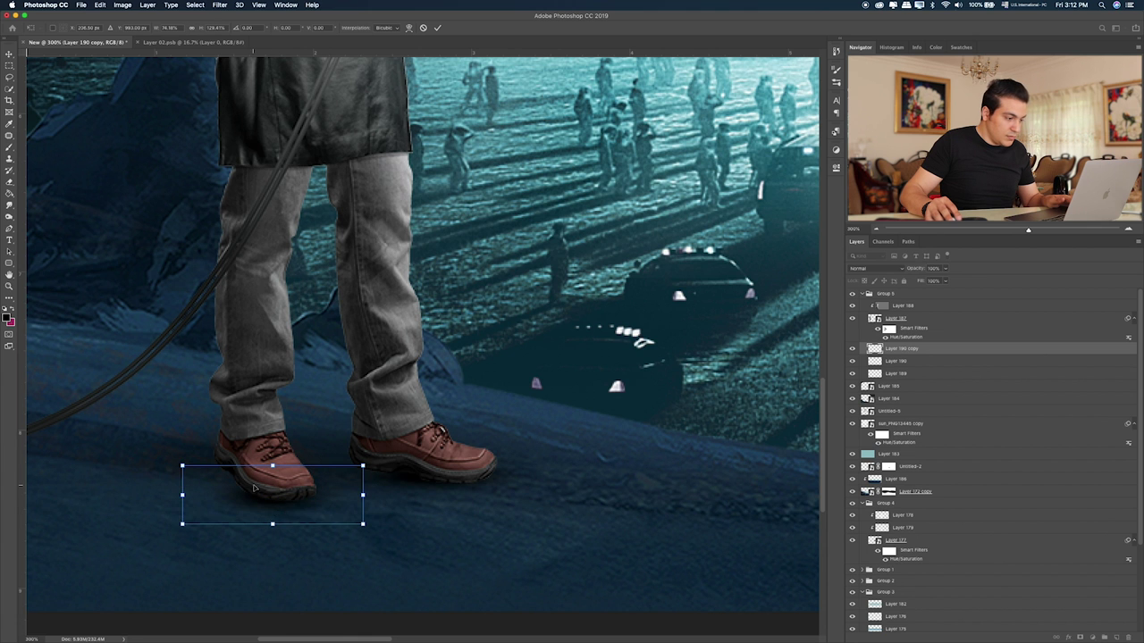
{"action": "key", "text": "Return"}
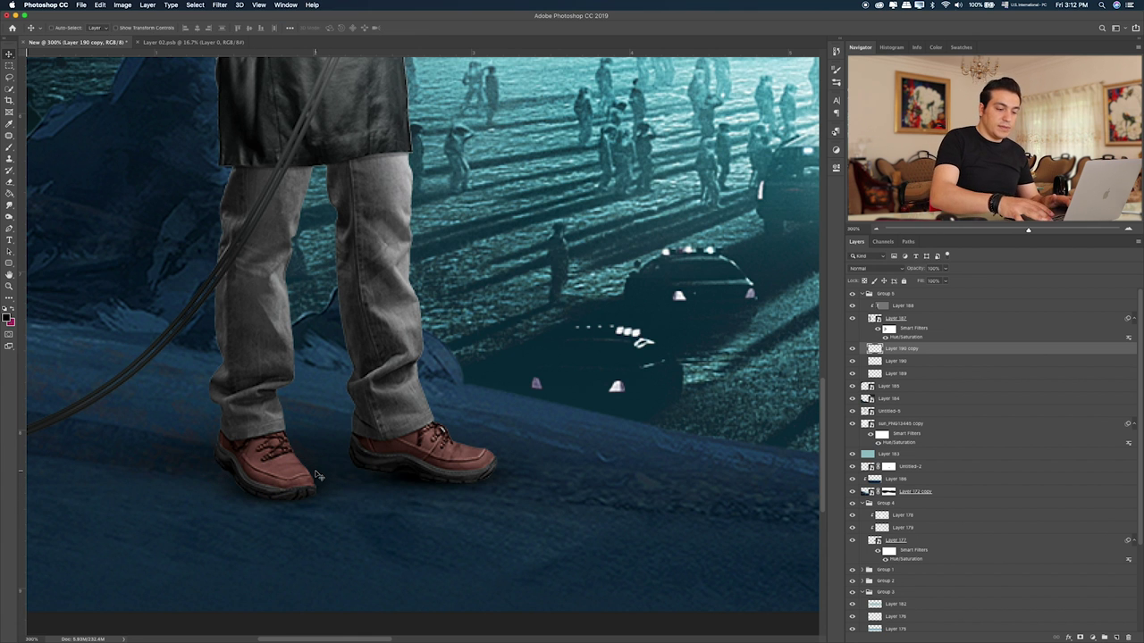
{"action": "key", "text": "super+0"}
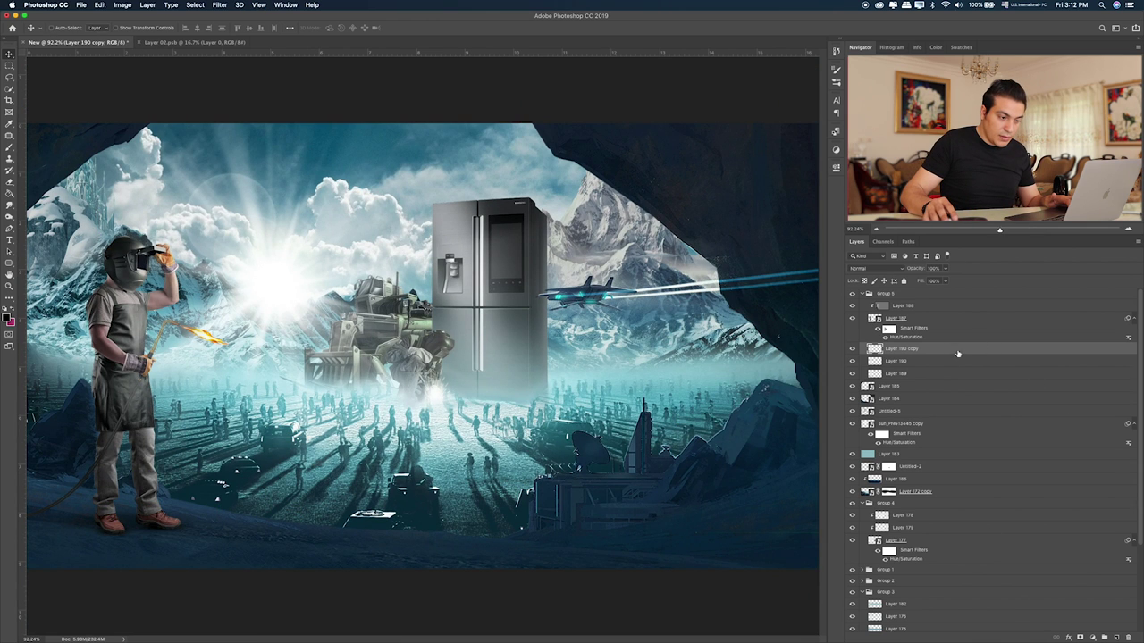
- Set both small shadow layers to Overlay blending
{"action": "left_click", "coordinate": [941, 364], "text": "shift"}
{"action": "left_click", "coordinate": [880, 269]}
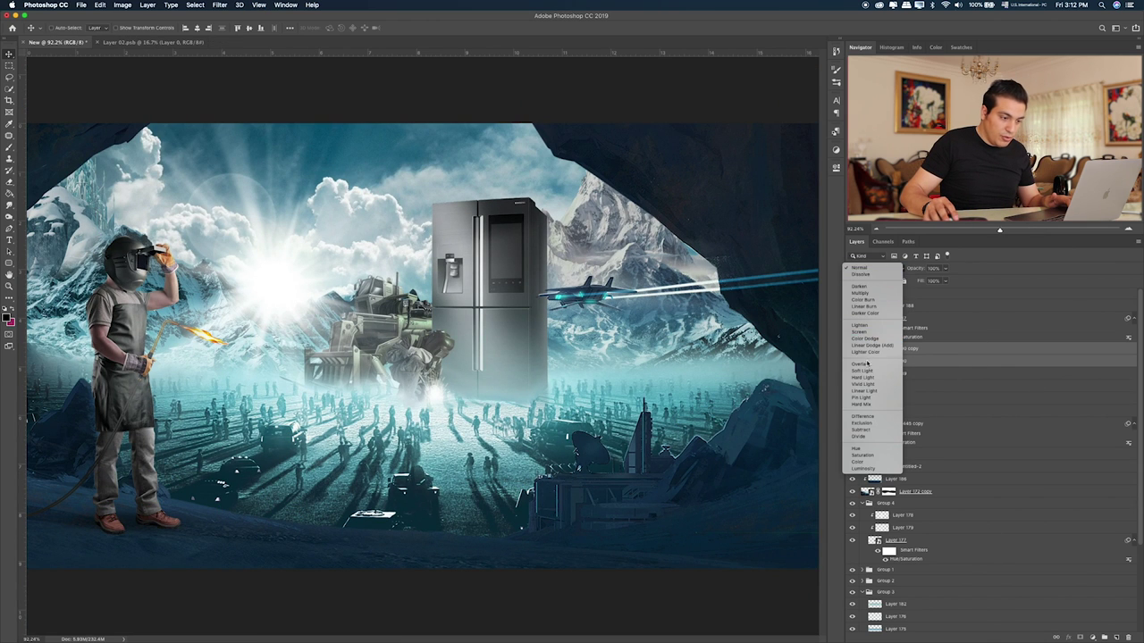
{"action": "left_click", "coordinate": [856, 364]}
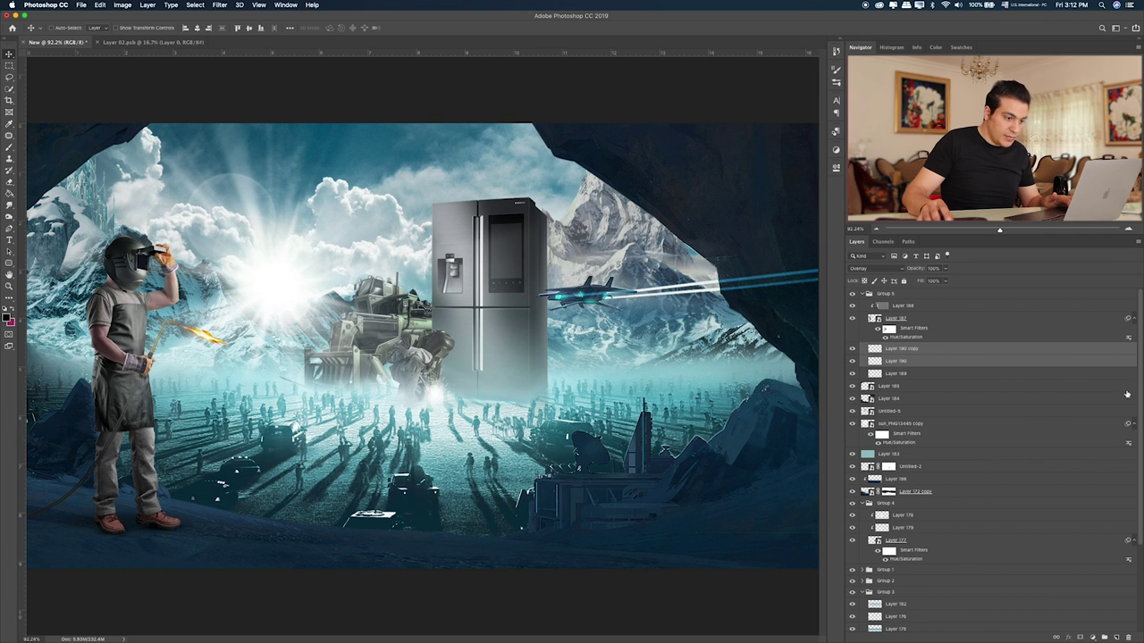
- Apply the Filter Gallery's Cutout filter to the welder layer and inspect it close up
{"action": "left_click", "coordinate": [919, 319]}
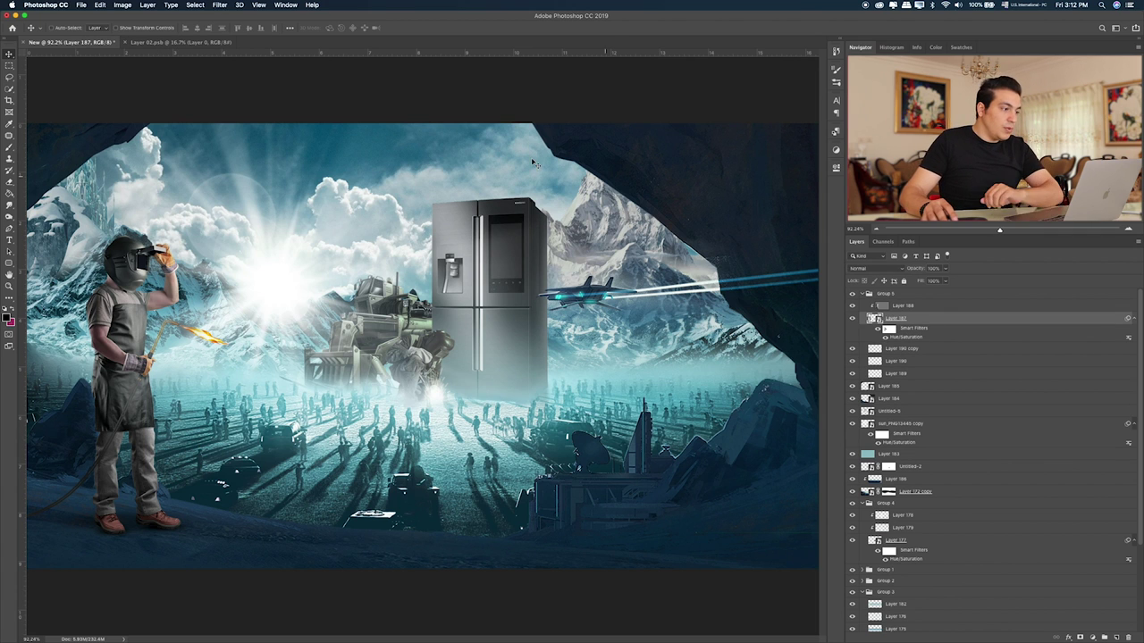
{"action": "left_click", "coordinate": [223, 5]}
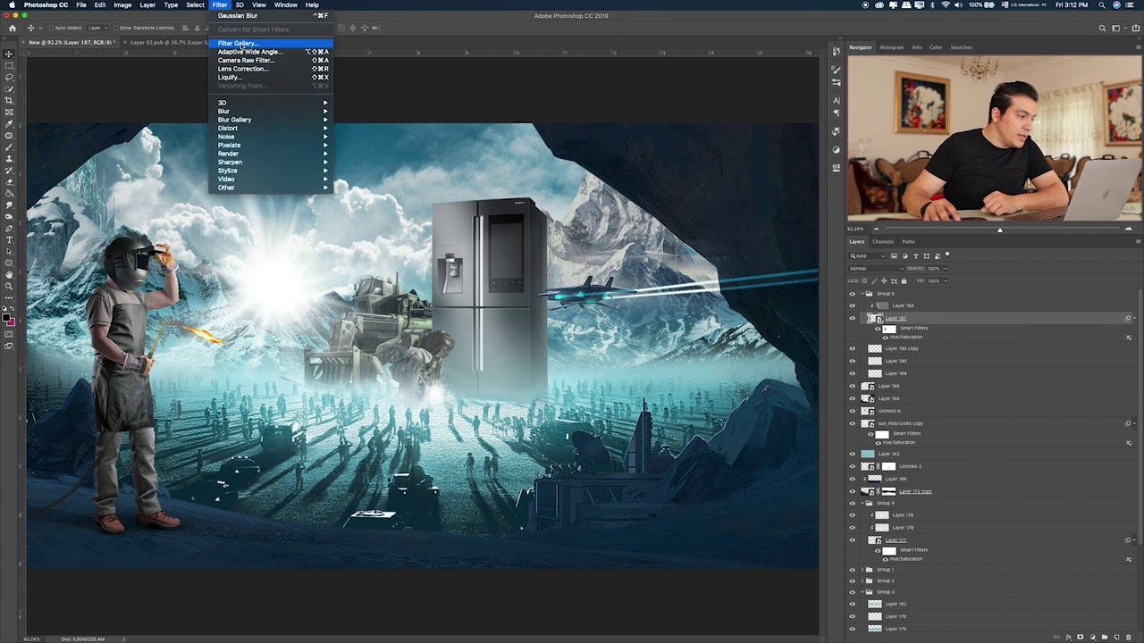
{"action": "left_click", "coordinate": [240, 46]}
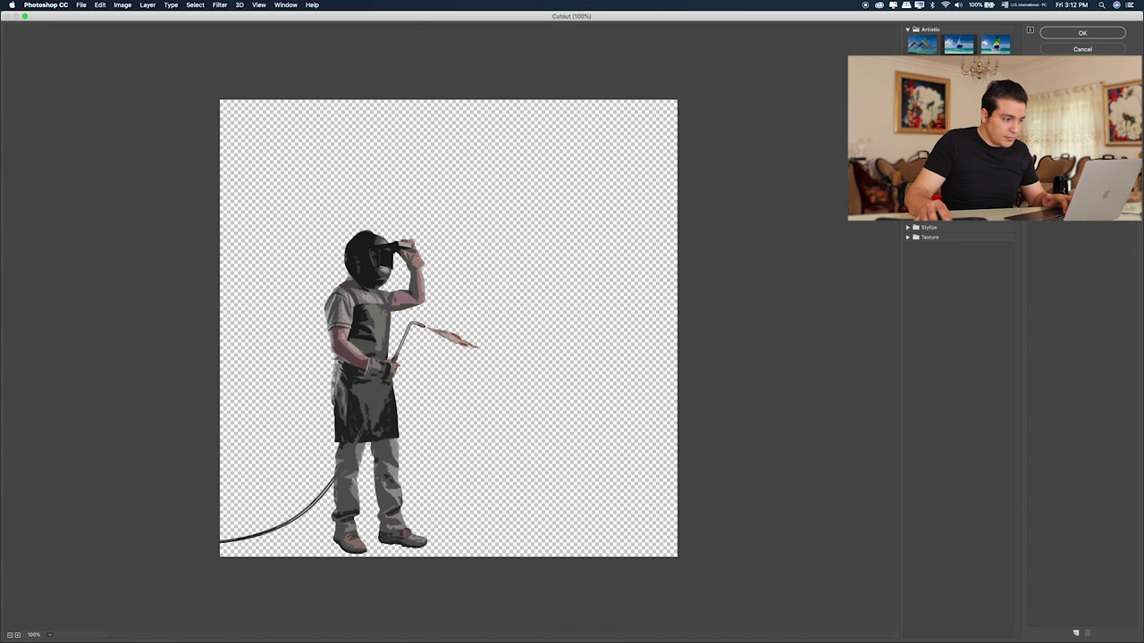
{"action": "key", "text": "Return"}
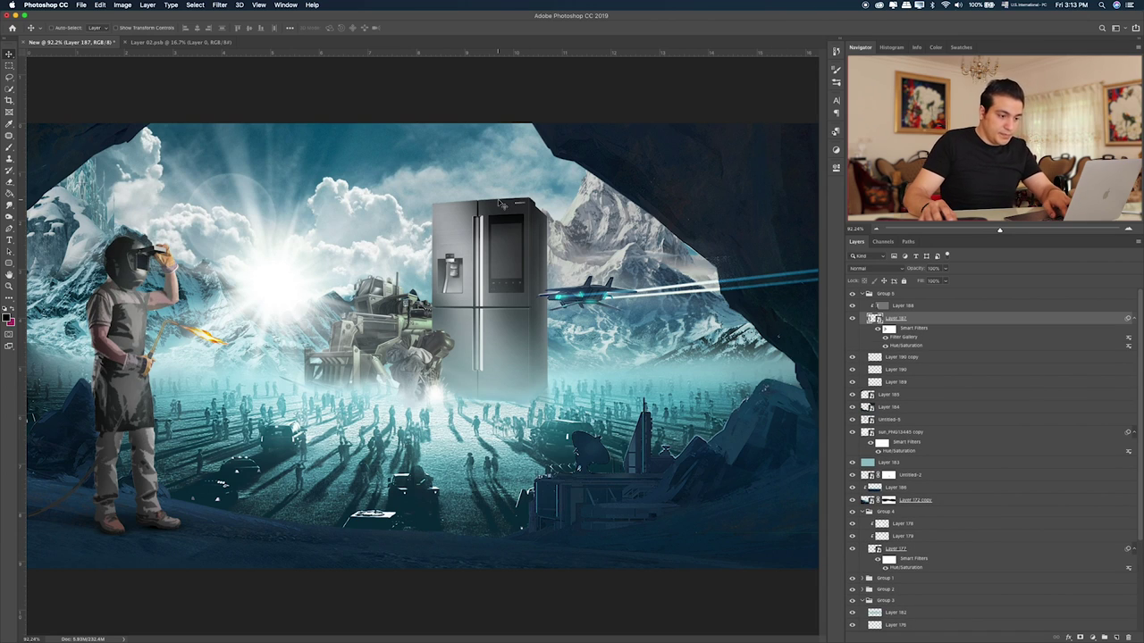
{"action": "key", "text": "ctrl"}
{"action": "scroll", "coordinate": [358, 330], "scroll_direction": "up", "scroll_amount": 5}
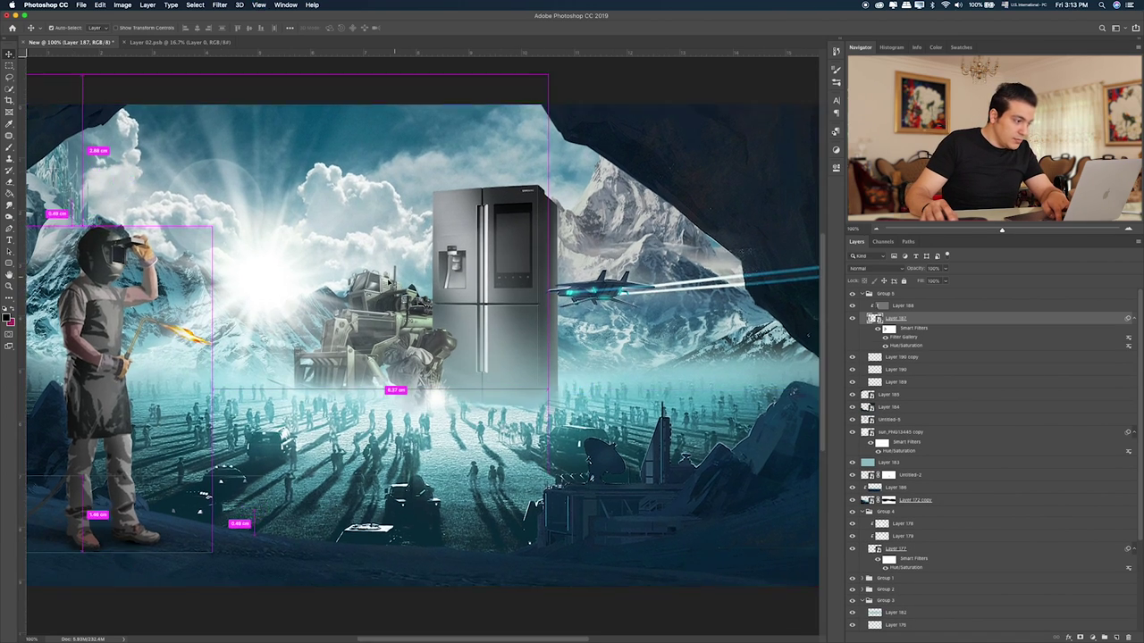
{"action": "scroll", "coordinate": [420, 349], "scroll_direction": "left", "scroll_amount": 10}
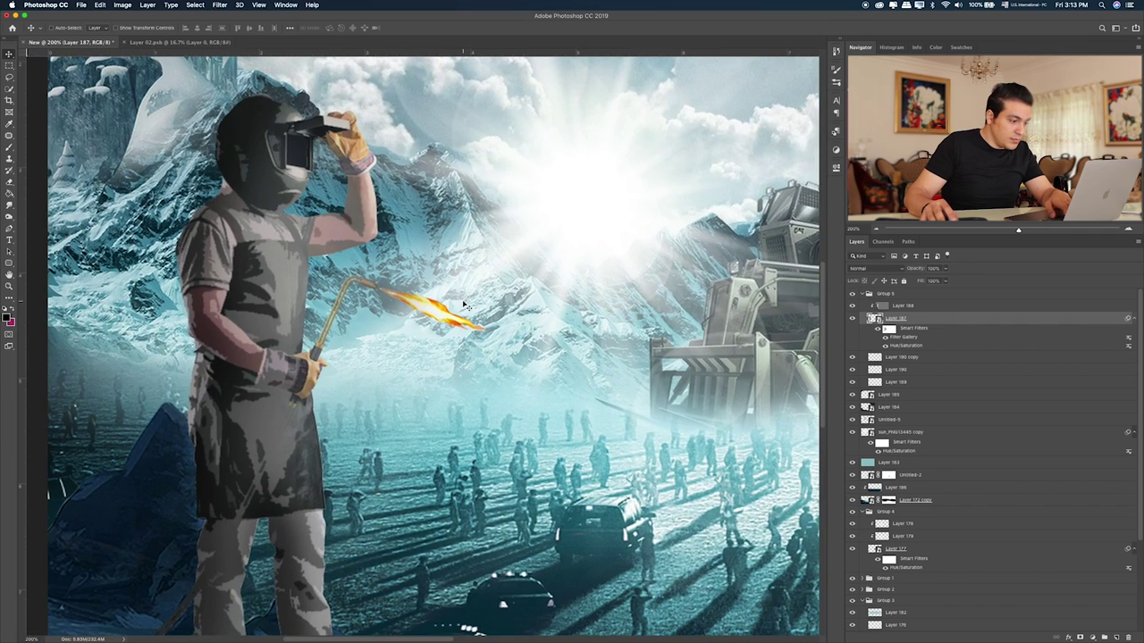
{"action": "key", "text": "ctrl+0"}
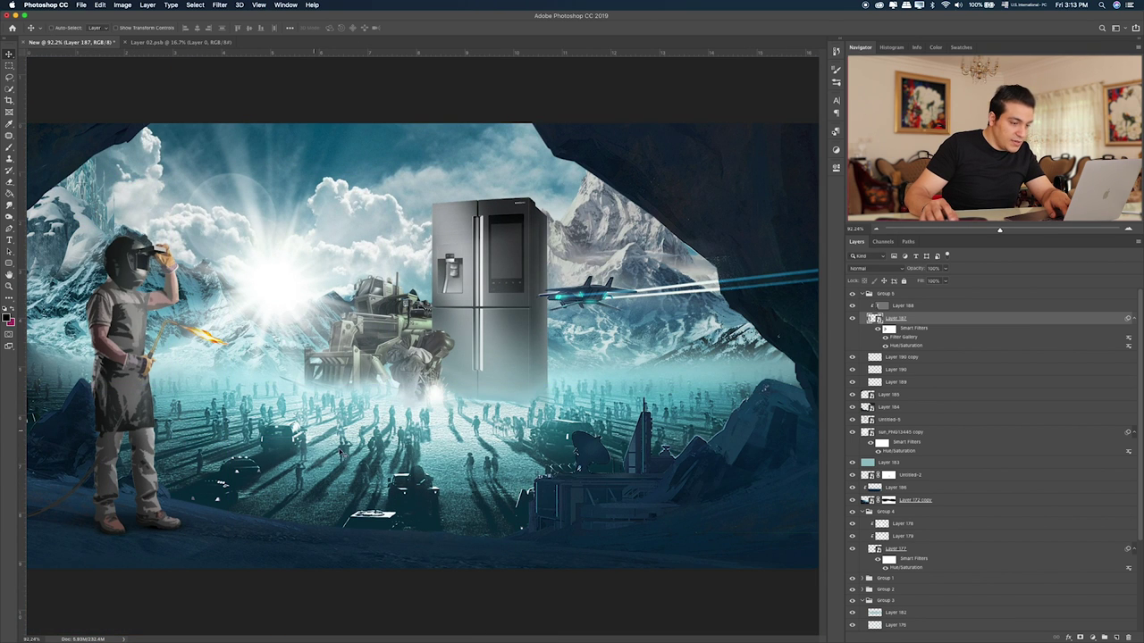
{"action": "scroll", "coordinate": [956, 470], "scroll_direction": "down", "scroll_amount": 1}
- Apply the Filter Gallery's Cutout filter to the Layer 172 copy crowd layer
{"action": "left_click", "coordinate": [861, 404]}
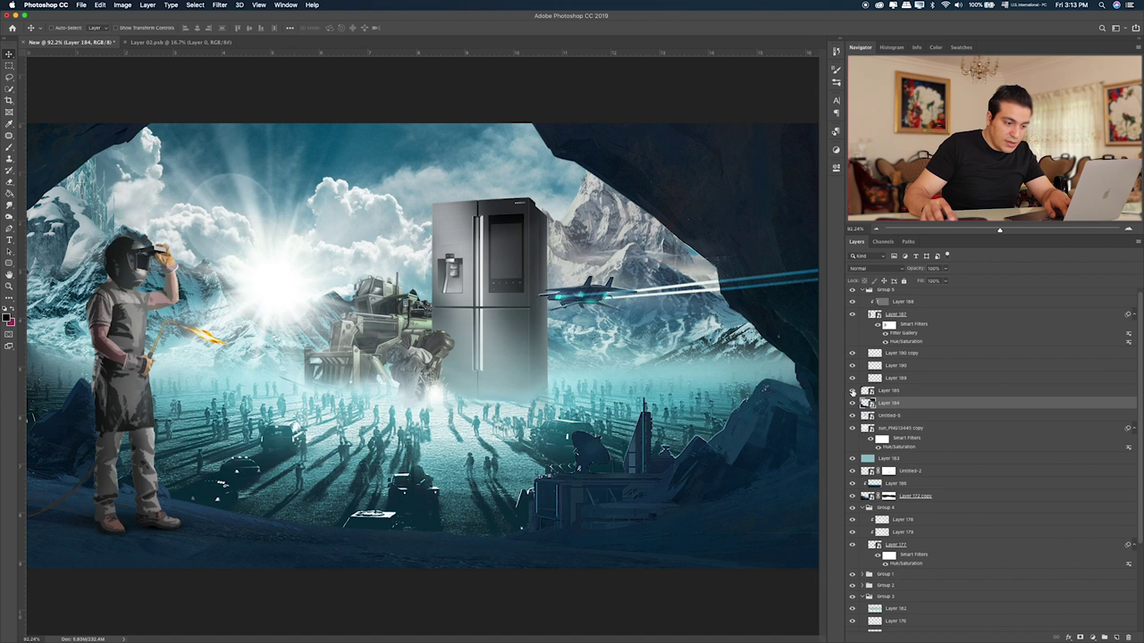
{"action": "left_click", "coordinate": [851, 429]}
{"action": "left_click", "coordinate": [852, 496]}
{"action": "left_click", "coordinate": [898, 496]}
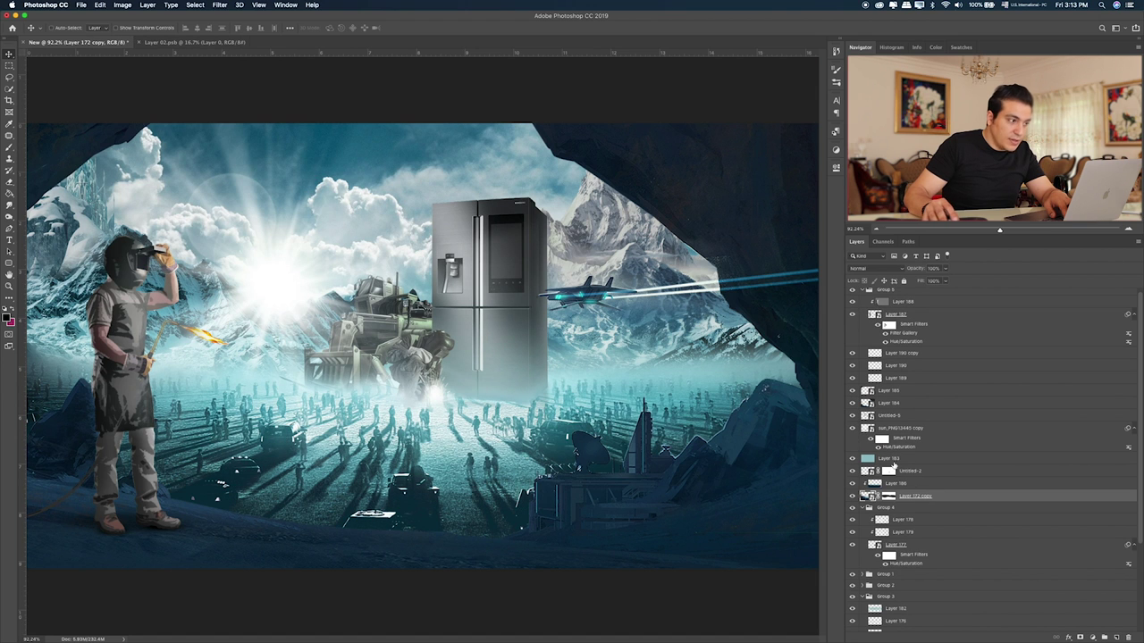
{"action": "left_click", "coordinate": [219, 4]}
{"action": "left_click", "coordinate": [460, 328]}
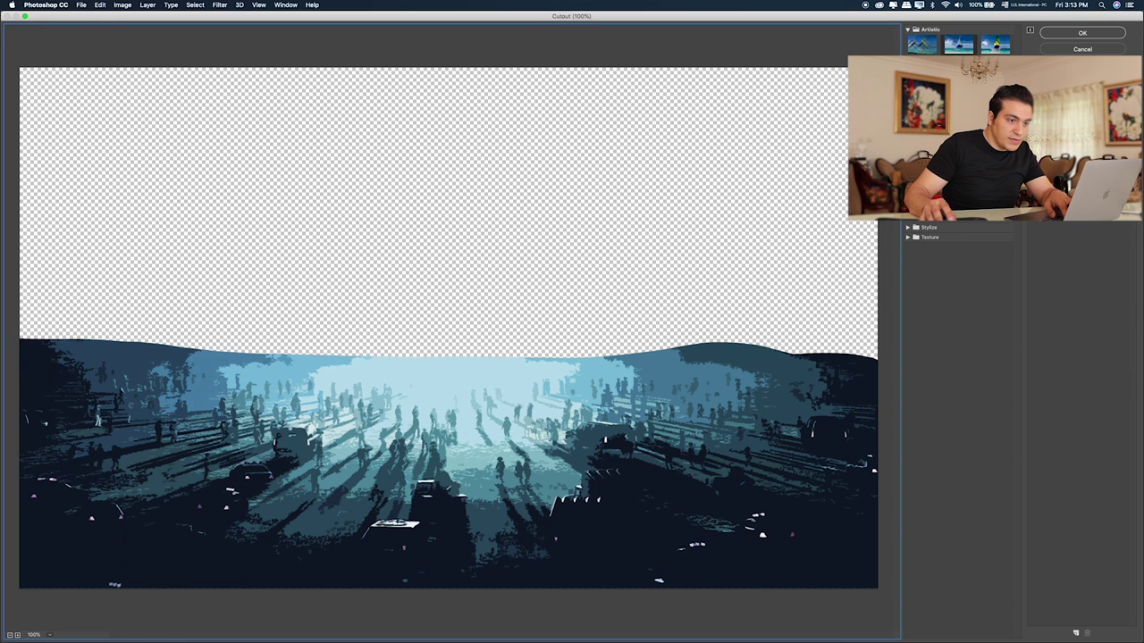
{"action": "left_click", "coordinate": [1061, 33]}
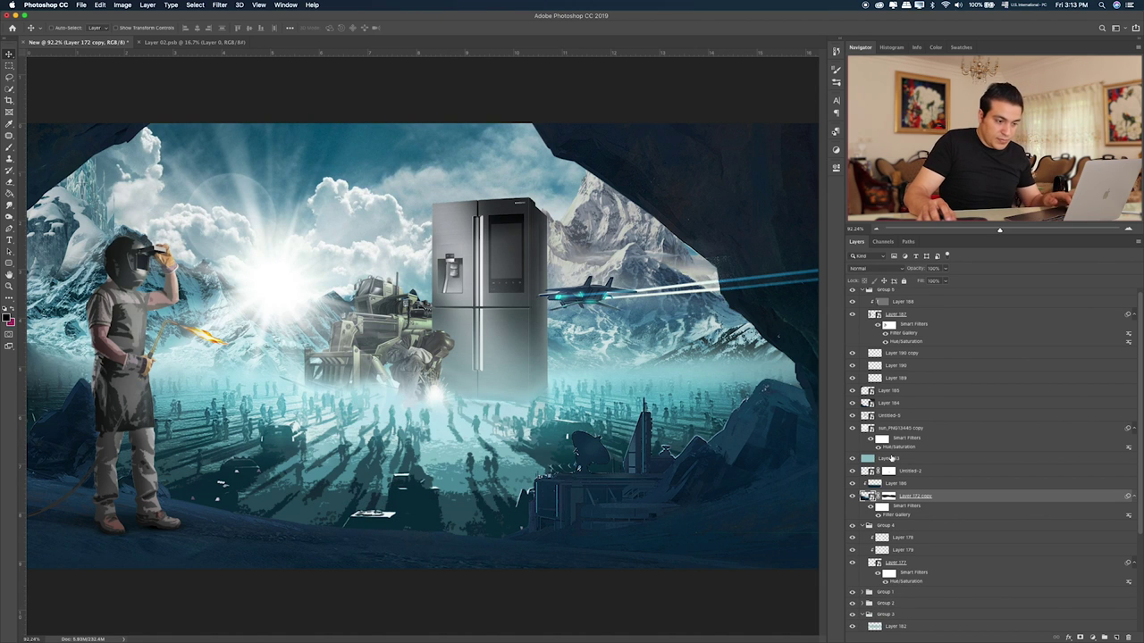
- Reopen the crowd's Cutout smart filter, adjust its settings and confirm
{"action": "left_click", "coordinate": [852, 458]}
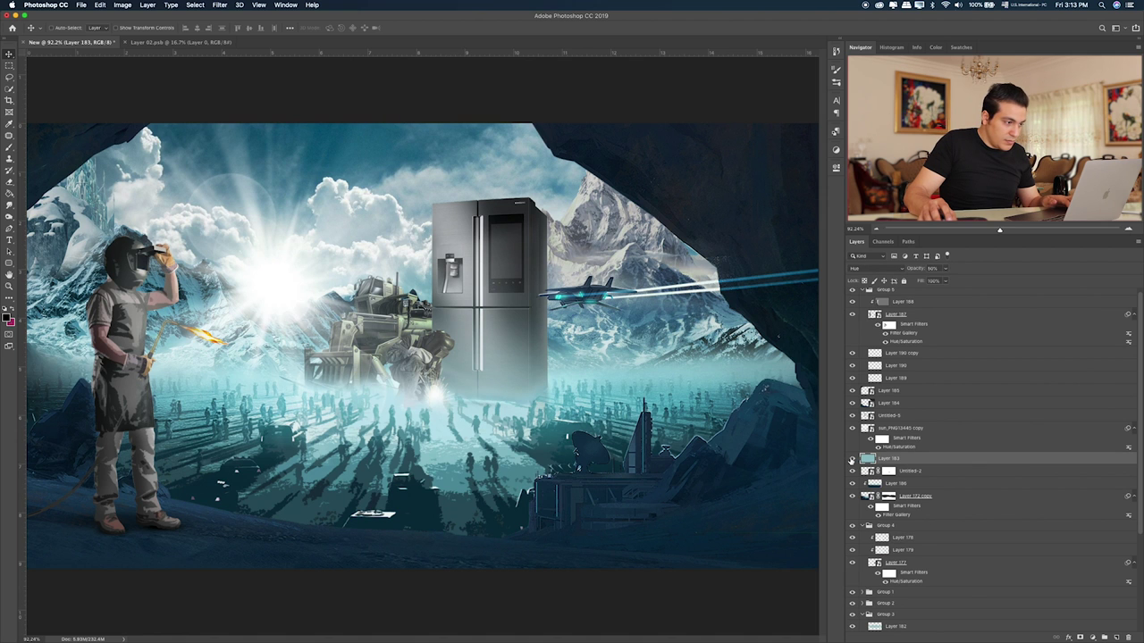
{"action": "key", "text": "e"}
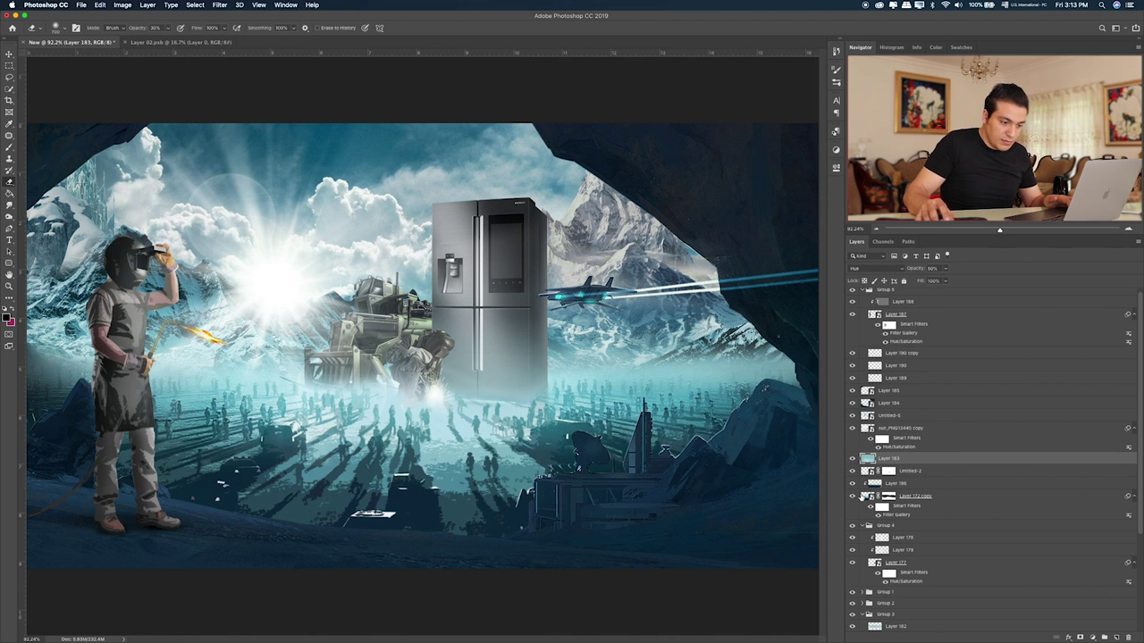
{"action": "double_click", "coordinate": [903, 516]}
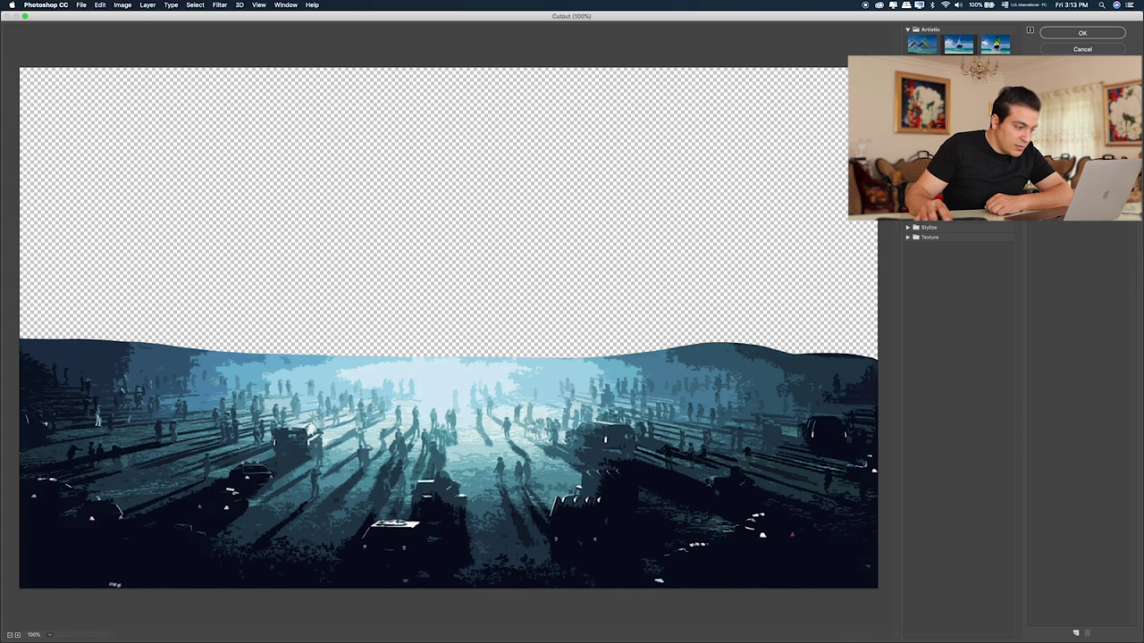
{"action": "left_click", "coordinate": [1098, 31]}
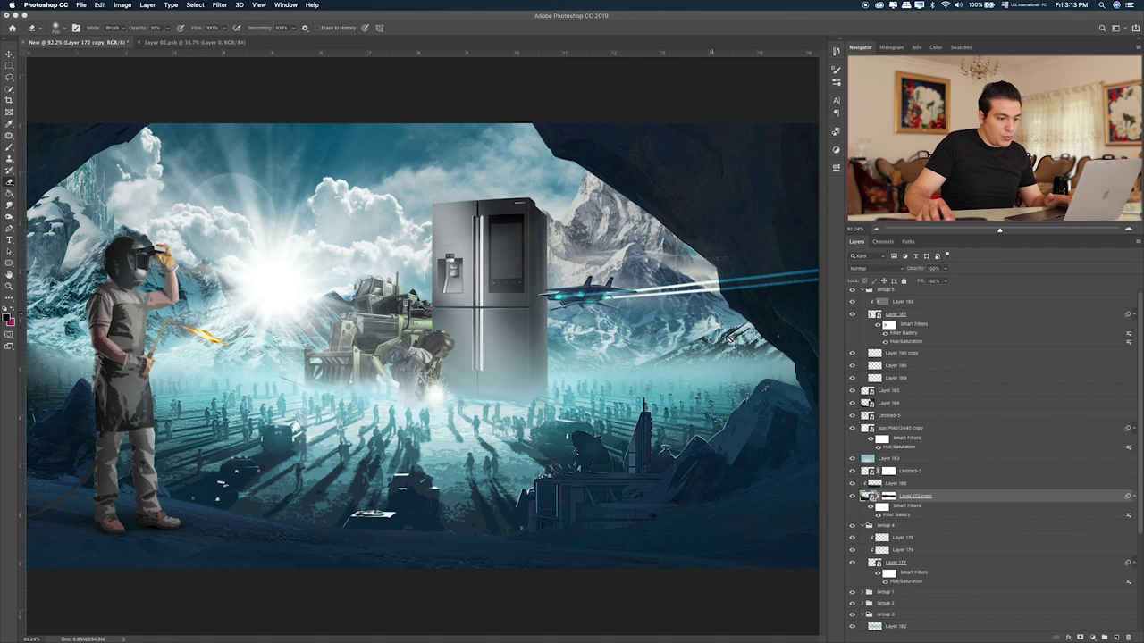
{"action": "left_click", "coordinate": [933, 472]}
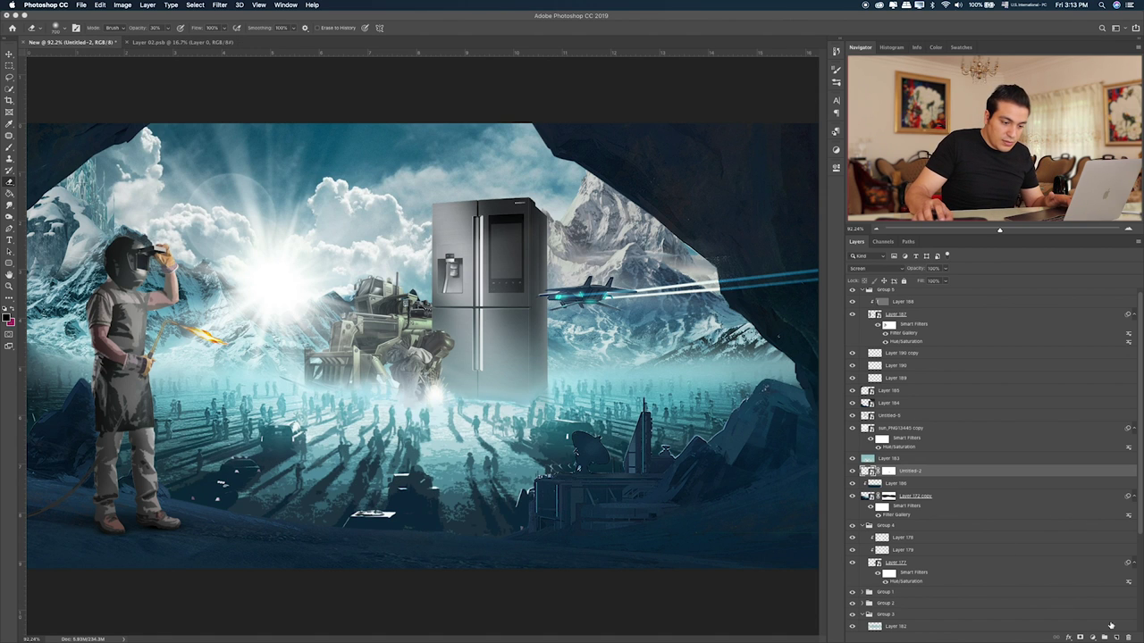
- Add a new layer above Untitled-2 and paint a large dark stroke over the crowd
{"action": "left_click", "coordinate": [1114, 636]}
{"action": "key", "text": "b"}
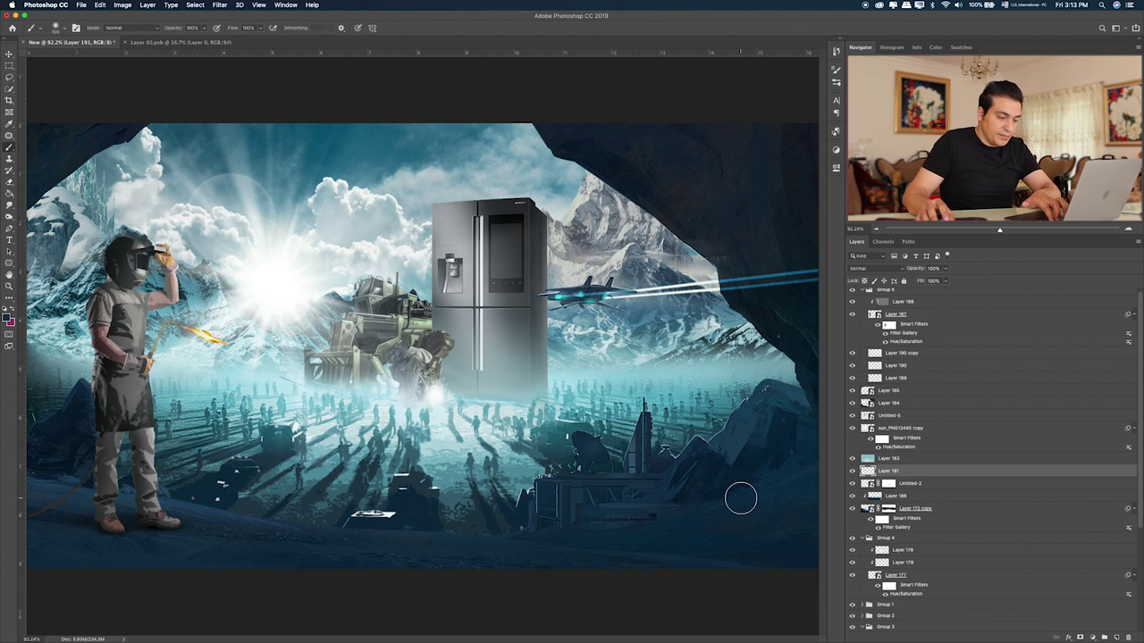
{"action": "key", "text": "bracketright"}
{"action": "key", "text": "bracketright"}
{"action": "key", "text": "bracketright"}
{"action": "key", "text": "bracketright"}
{"action": "mouse_move", "coordinate": [695, 491]}
{"action": "left_mouse_down"}
{"action": "mouse_move", "coordinate": [217, 510]}
{"action": "mouse_move", "coordinate": [140, 494]}
{"action": "mouse_move", "coordinate": [676, 485]}
{"action": "left_mouse_up"}
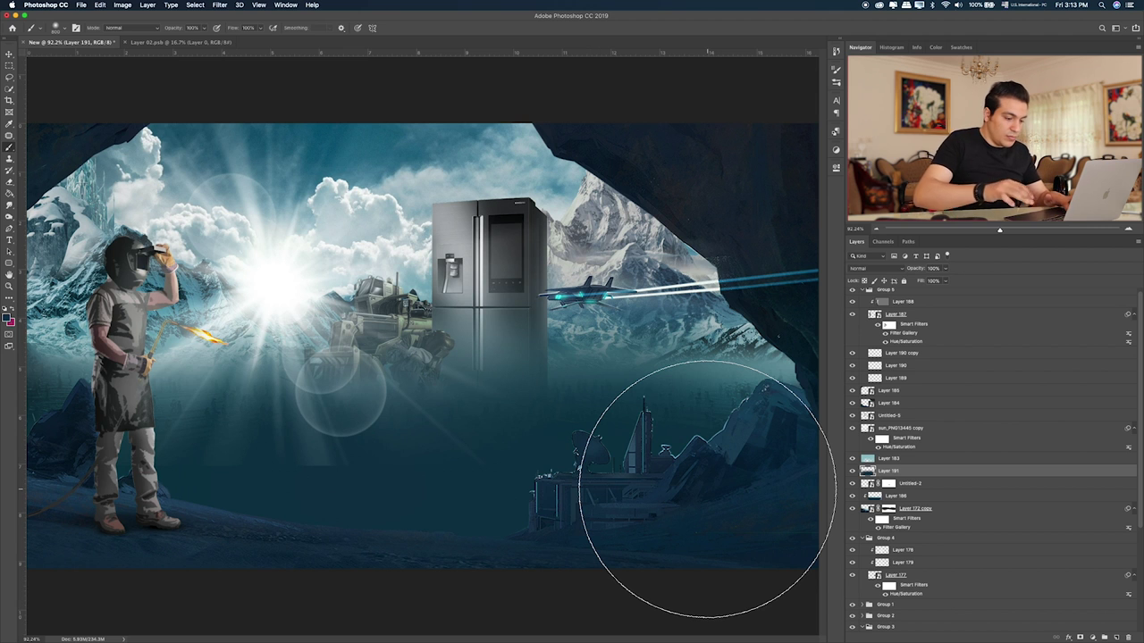
- Cycle the painted layer through blend modes, including Linear Dodge (Add), to tint the valley
{"action": "key", "text": "v"}
{"action": "key", "text": "shift+plus"}
{"action": "key", "text": "shift+plus"}
{"action": "key", "text": "shift+plus"}
{"action": "key", "text": "shift+plus"}
{"action": "key", "text": "shift+plus"}
{"action": "key", "text": "shift+plus"}
{"action": "key", "text": "shift+plus"}
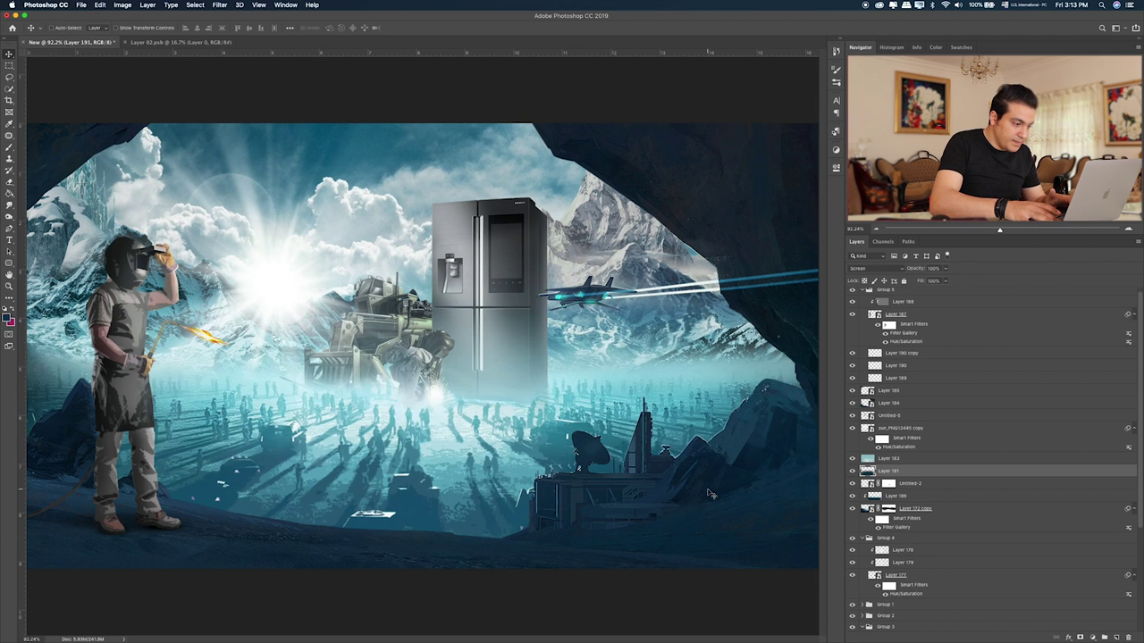
{"action": "key", "text": "shift+plus"}
{"action": "key", "text": "shift+plus"}
{"action": "key", "text": "shift+plus"}
{"action": "key", "text": "shift+plus"}
{"action": "key", "text": "shift+plus"}
{"action": "key", "text": "shift+plus"}
{"action": "key", "text": "shift+plus"}
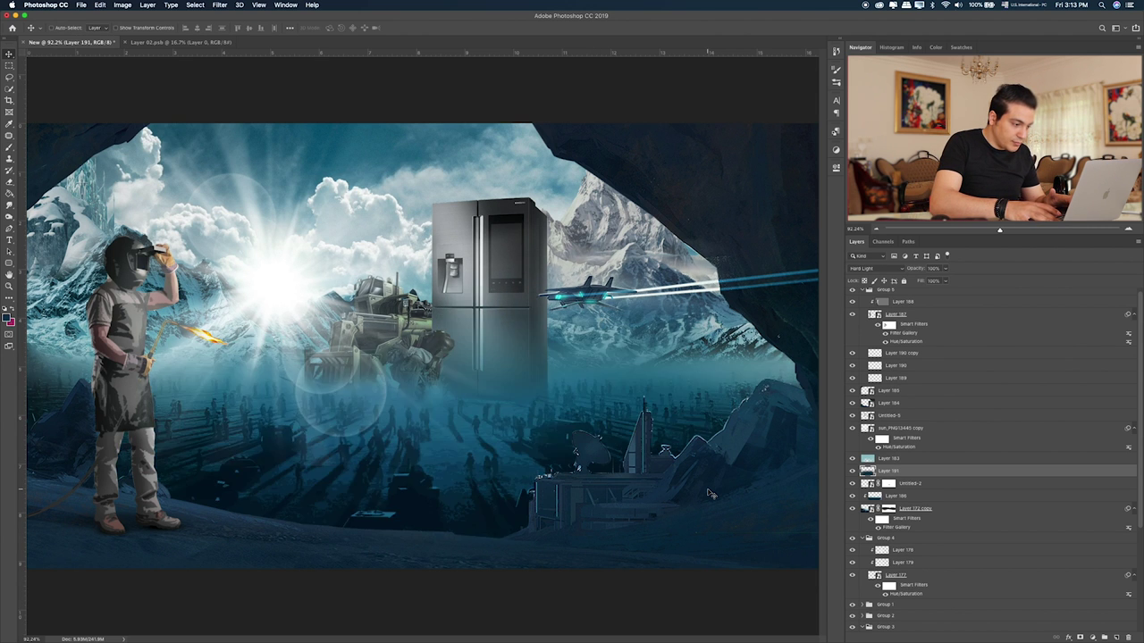
{"action": "key", "text": "shift+plus"}
{"action": "key", "text": "shift+plus"}
{"action": "key", "text": "shift+plus"}
{"action": "key", "text": "shift+plus"}
{"action": "key", "text": "shift+plus"}
{"action": "key", "text": "shift+plus"}
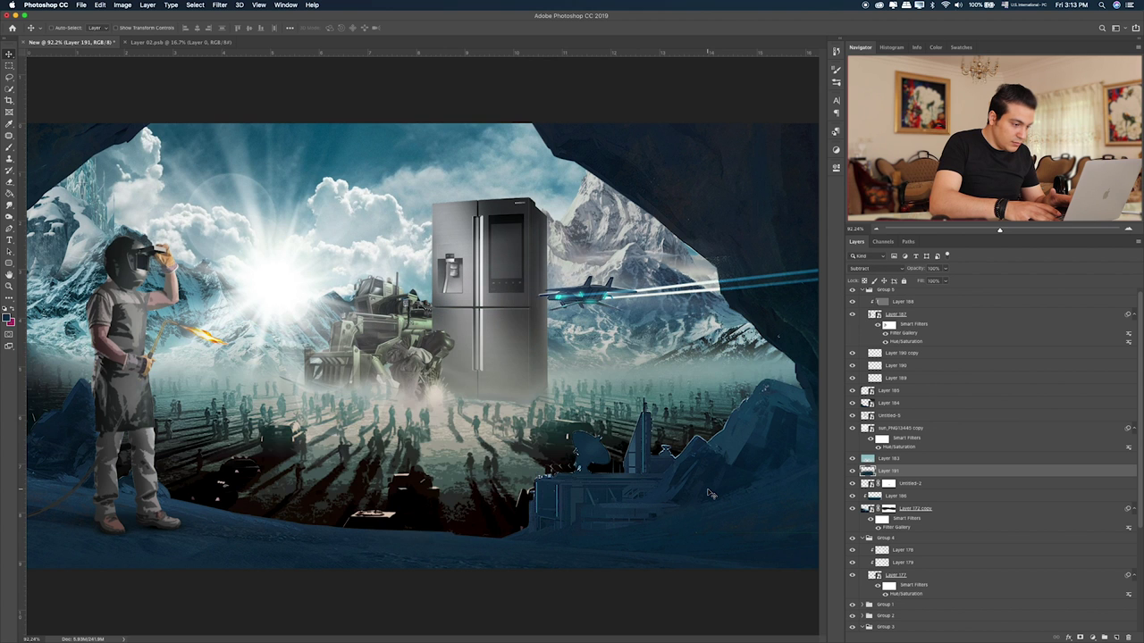
{"action": "key", "text": "shift+plus"}
{"action": "key", "text": "shift+plus"}
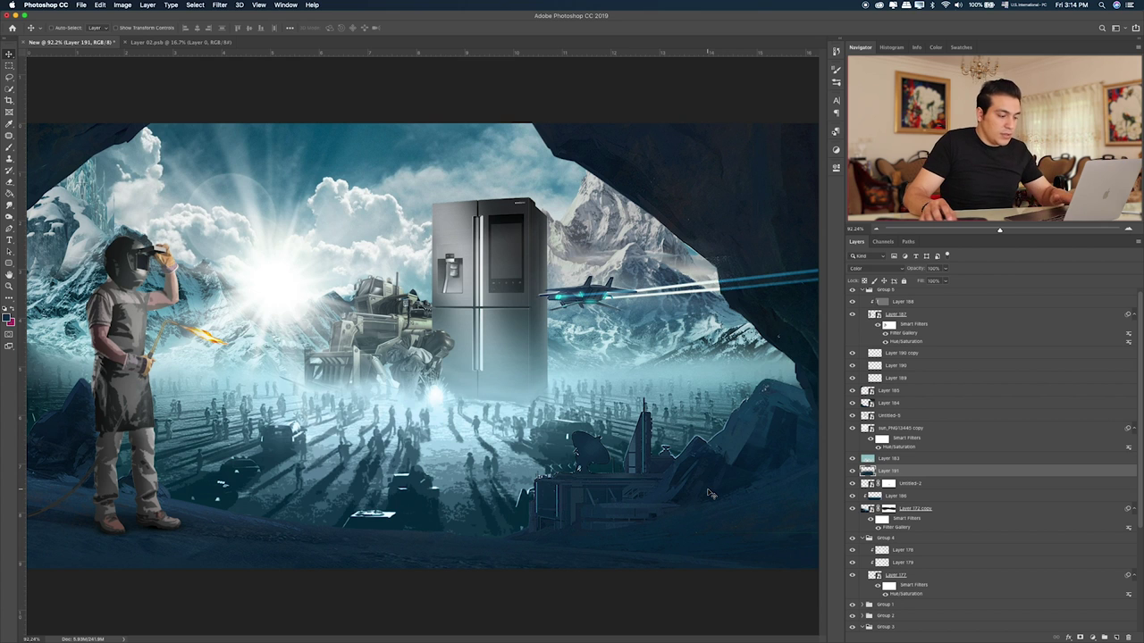
- Reopen the welder's Cutout filter settings and reapply them
{"action": "key", "text": "e"}
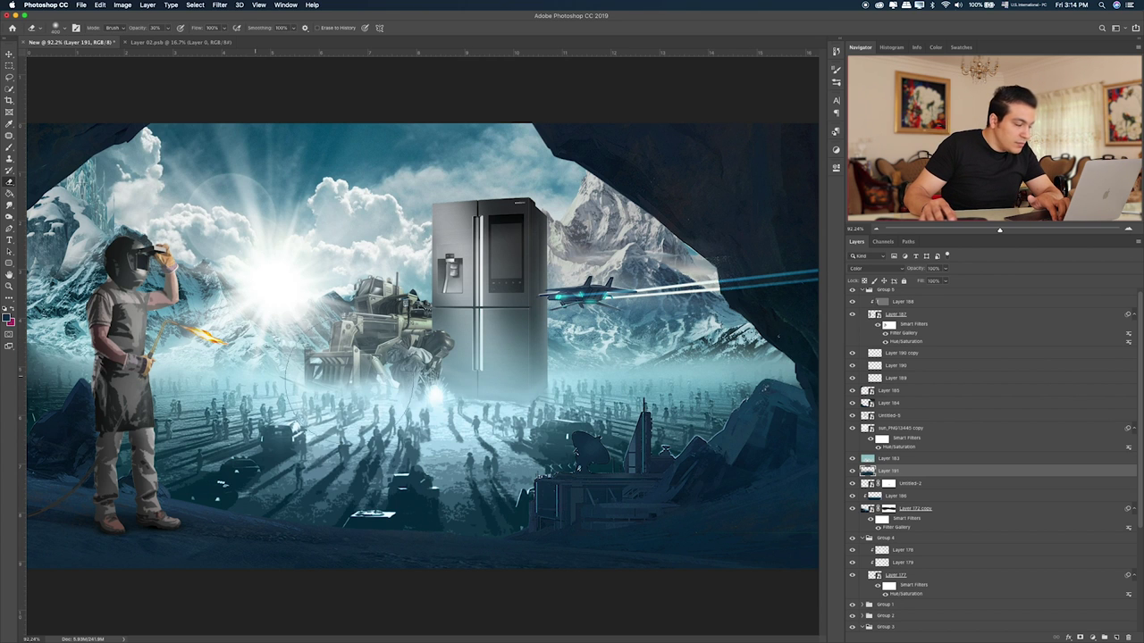
{"action": "double_click", "coordinate": [887, 334]}
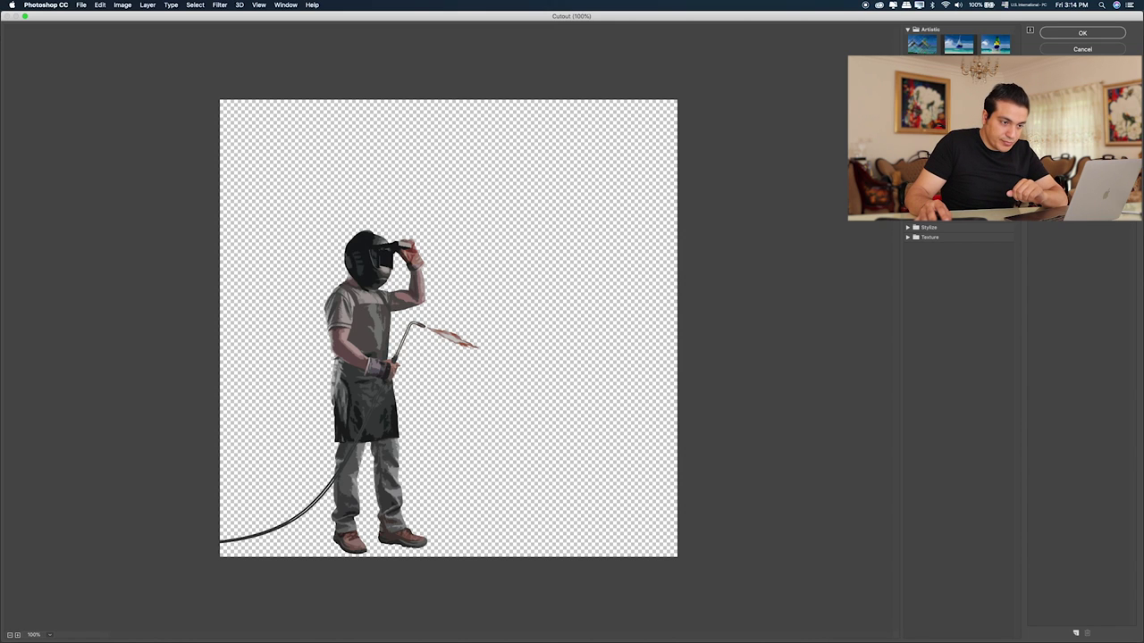
{"action": "key", "text": "Return"}
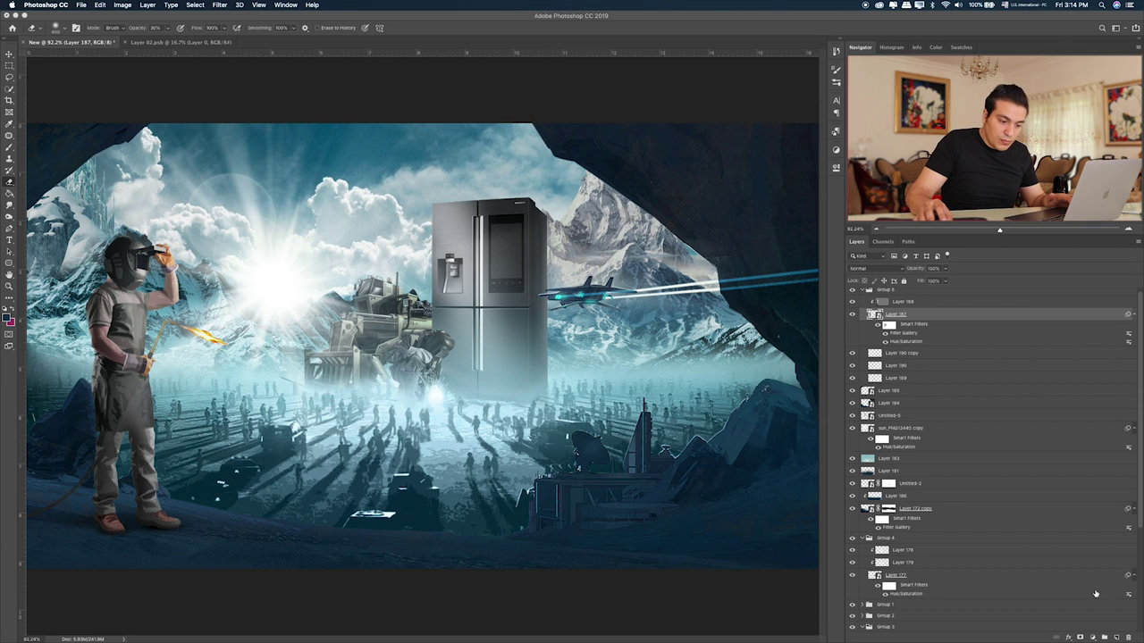
- Paint a dark blue wash over the welder on a new layer, trying Lighten, Overlay, Exclusion and Hue blends
{"action": "left_click", "coordinate": [1114, 635]}
{"action": "key", "text": "b"}
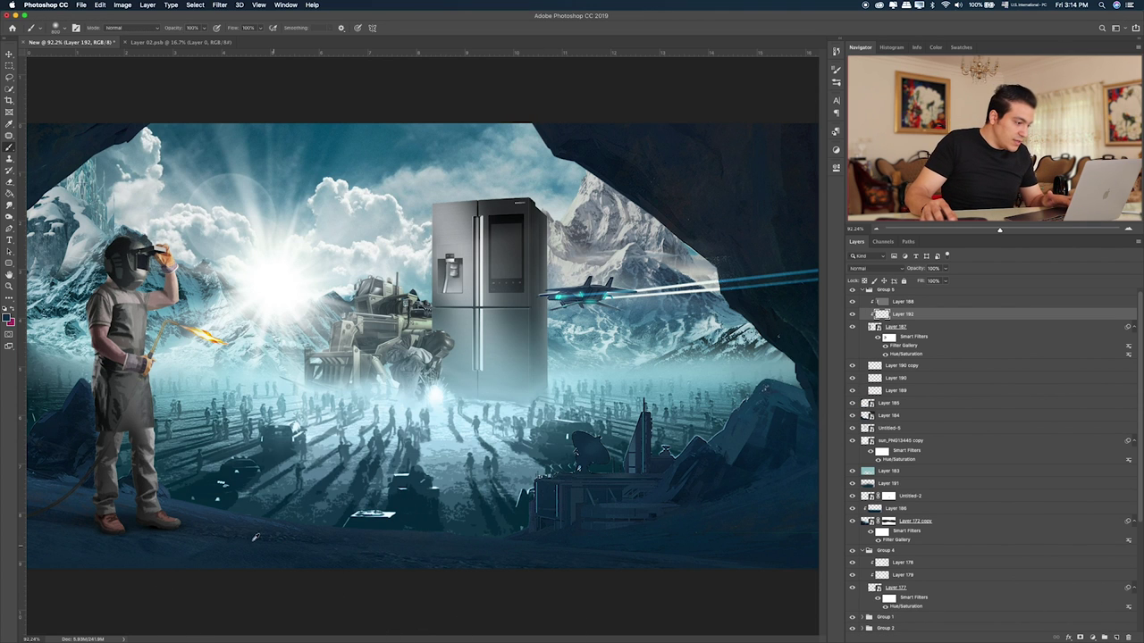
{"action": "left_click_drag", "start_coordinate": [197, 447], "coordinate": [77, 385]}
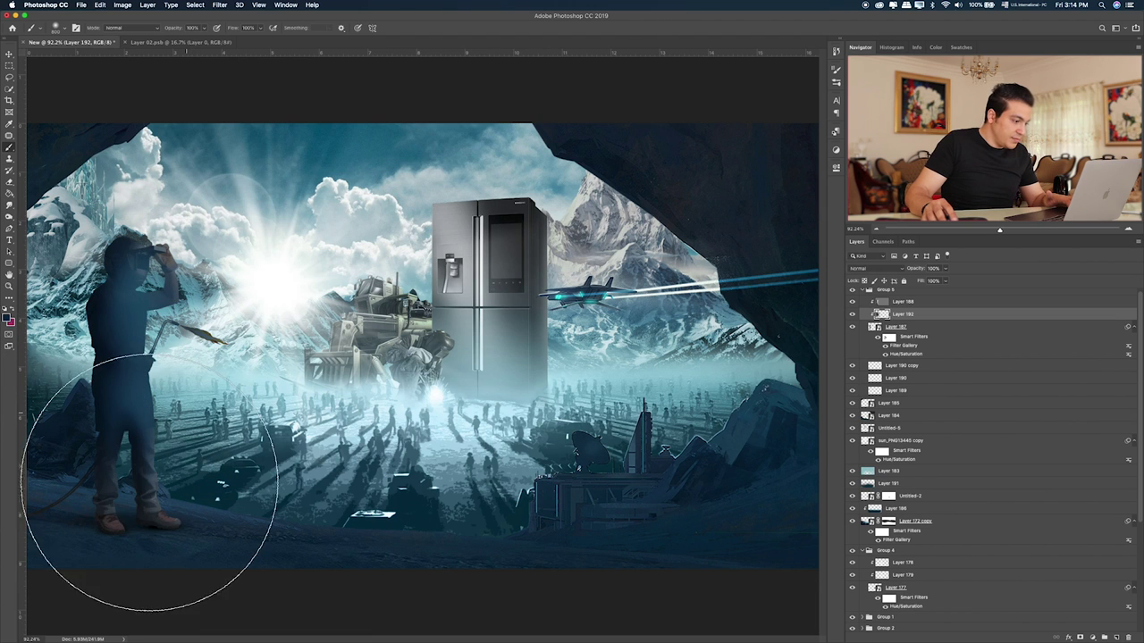
{"action": "key", "text": "v"}
{"action": "key", "text": "shift+plus"}
{"action": "key", "text": "shift+plus"}
{"action": "key", "text": "shift+plus"}
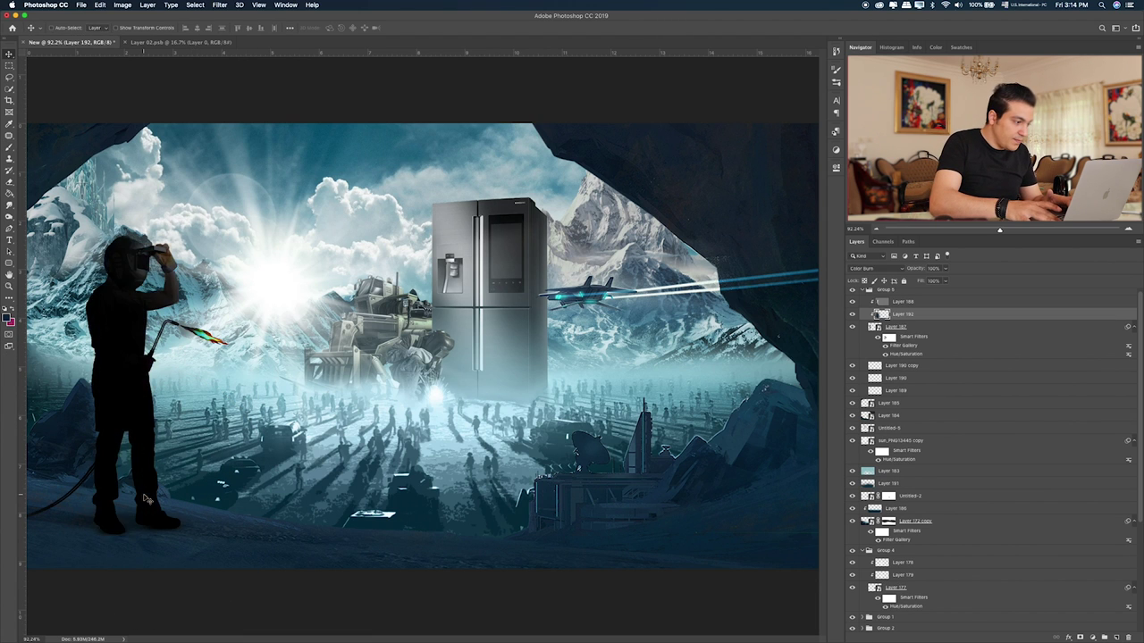
{"action": "key", "text": "shift+plus"}
{"action": "key", "text": "shift+plus"}
{"action": "key", "text": "shift+plus"}
{"action": "key", "text": "shift+plus"}
{"action": "key", "text": "shift+plus"}
{"action": "key", "text": "shift+plus"}
{"action": "key", "text": "shift+plus"}
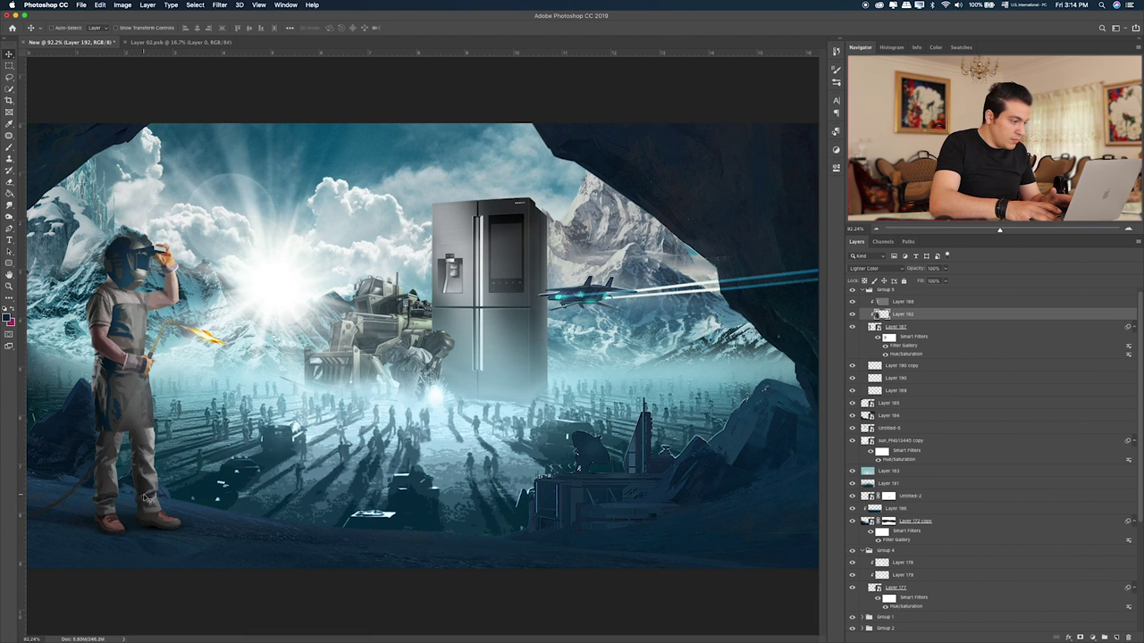
{"action": "key", "text": "shift+plus"}
{"action": "key", "text": "shift+plus"}
{"action": "key", "text": "shift+plus"}
{"action": "key", "text": "shift+plus"}
{"action": "key", "text": "shift+plus"}
{"action": "key", "text": "shift+plus"}
{"action": "key", "text": "shift+plus"}
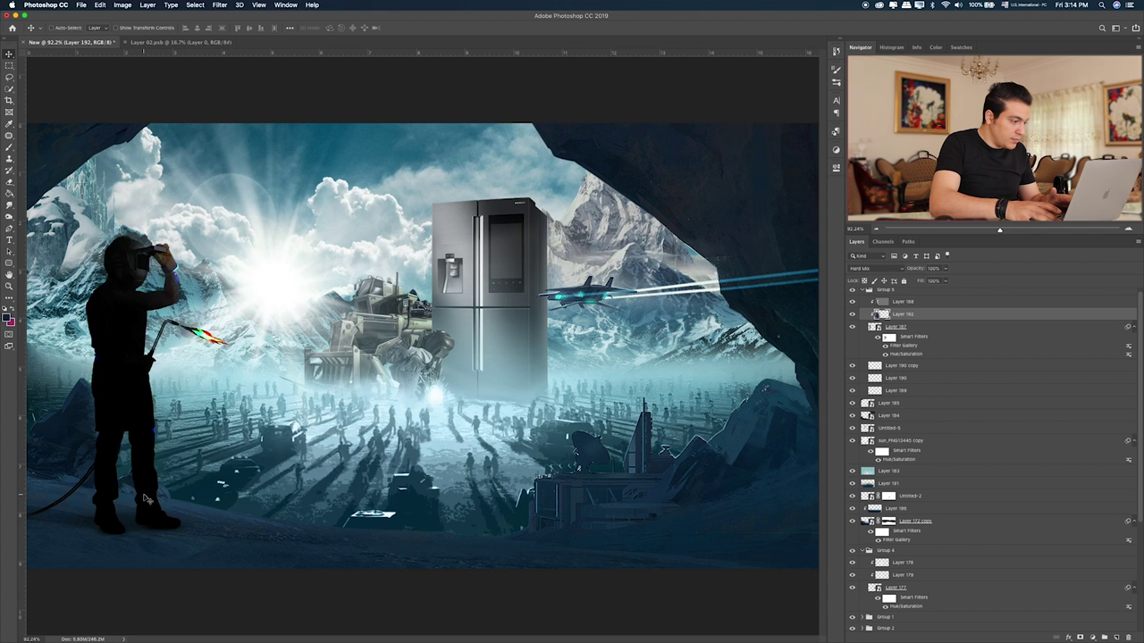
{"action": "key", "text": "shift+plus"}
{"action": "key", "text": "shift+plus"}
{"action": "key", "text": "shift+plus"}
{"action": "key", "text": "shift+plus"}
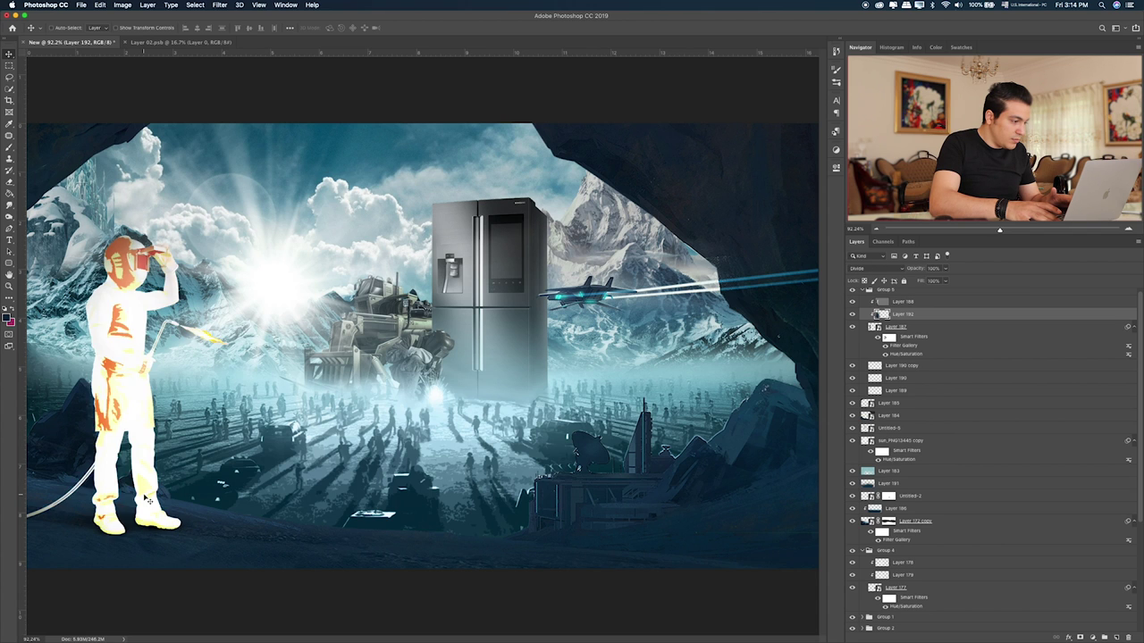
{"action": "key", "text": "shift+plus"}
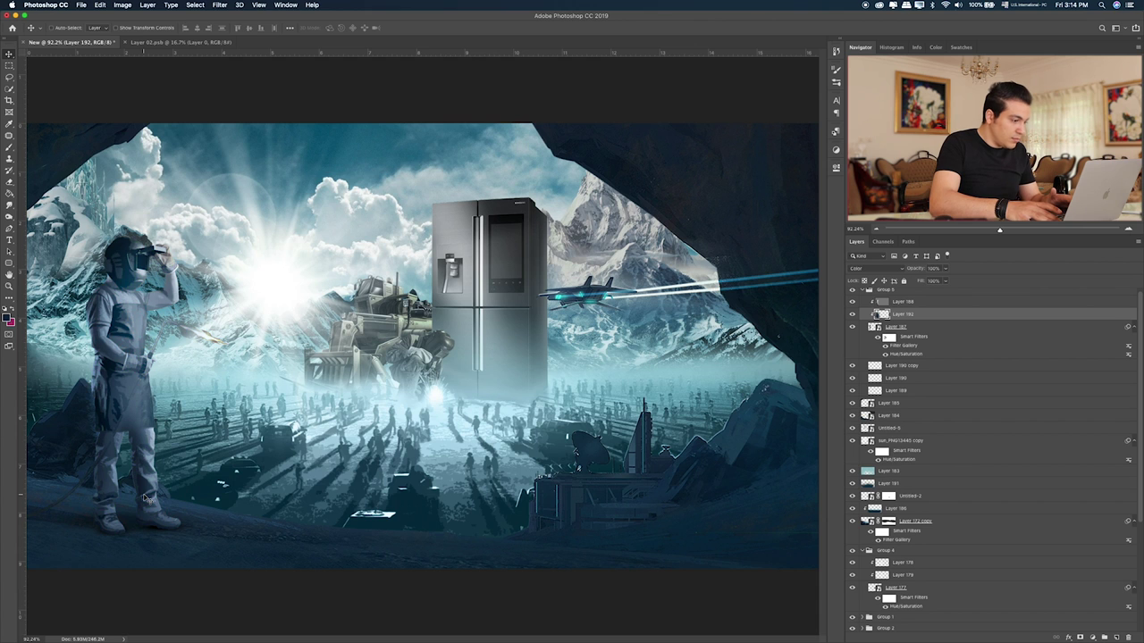
- Erase the blue wash from the welder's mask, sparks, torso and legs
{"action": "key", "text": "e"}
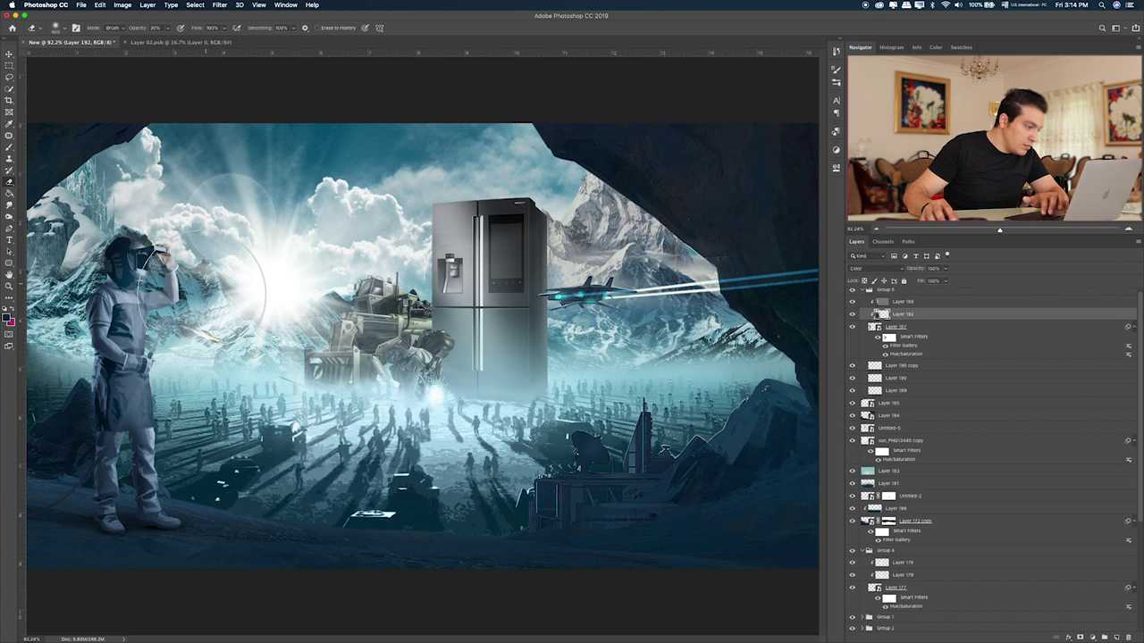
{"action": "mouse_move", "coordinate": [248, 268]}
{"action": "left_mouse_down"}
{"action": "mouse_move", "coordinate": [154, 313]}
{"action": "mouse_move", "coordinate": [125, 268]}
{"action": "left_mouse_up"}
{"action": "left_click_drag", "start_coordinate": [156, 354], "coordinate": [172, 438]}
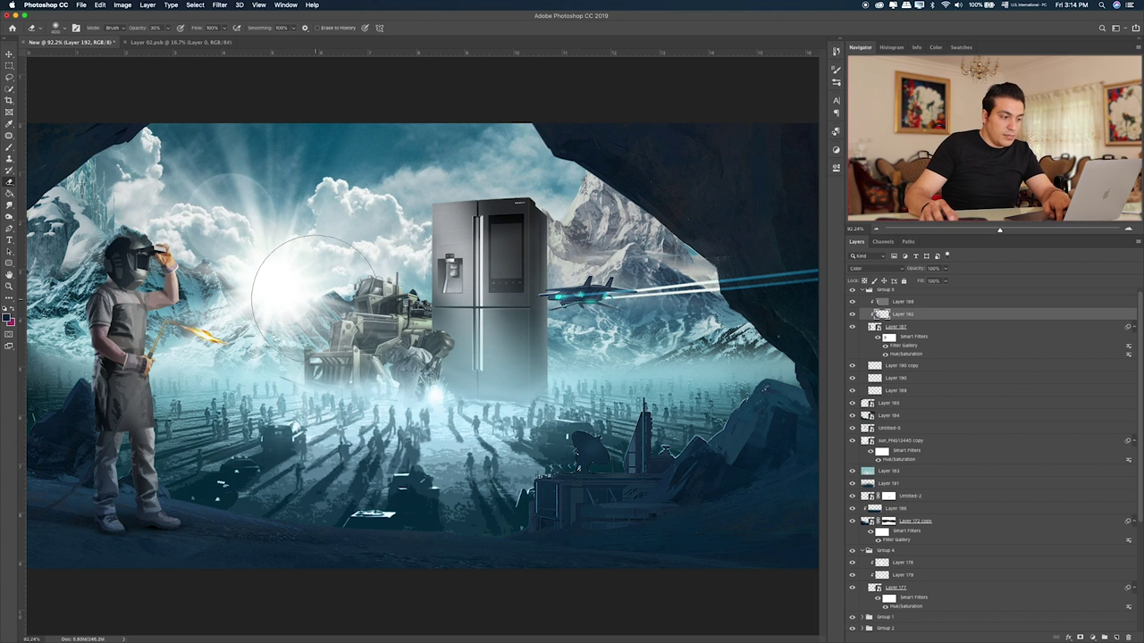
- Zoom in to inspect the robot and fridge area, then fit the composition on screen
{"action": "key", "text": "super+equal"}
{"action": "key", "text": "super+equal"}
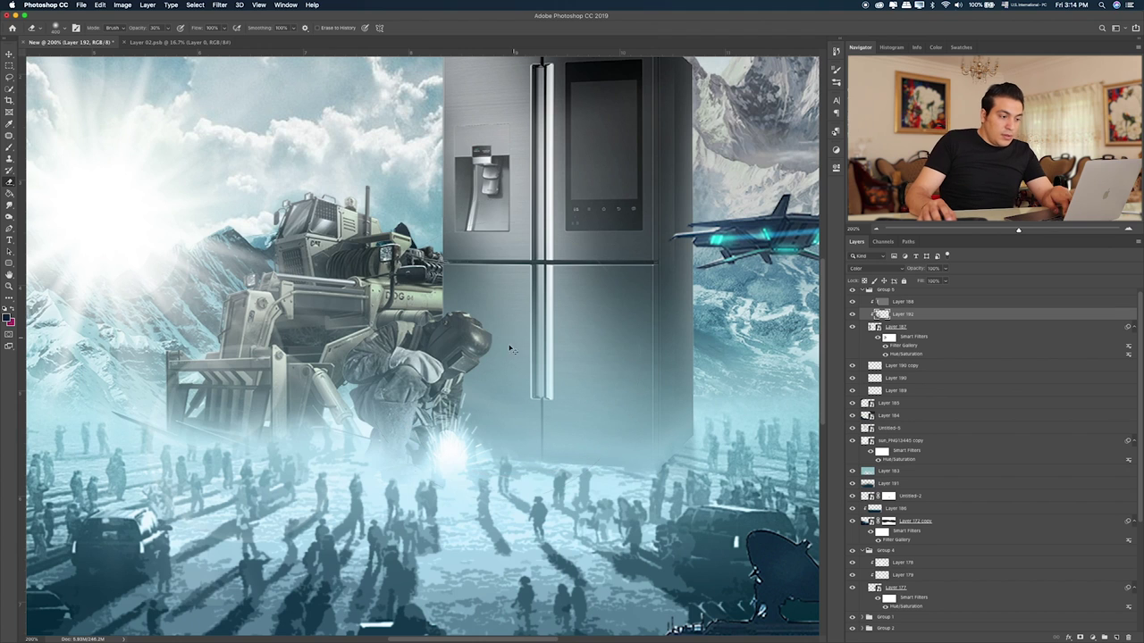
{"action": "scroll", "coordinate": [511, 348], "scroll_direction": "left", "scroll_amount": 10}
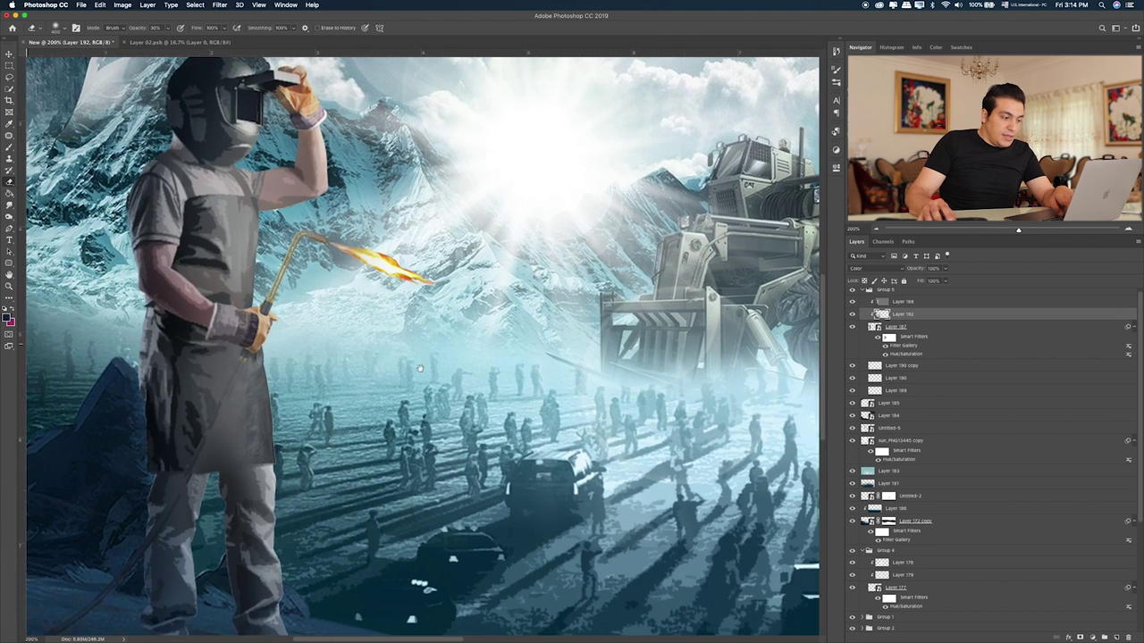
{"action": "scroll", "coordinate": [420, 368], "scroll_direction": "right", "scroll_amount": 5}
{"action": "scroll", "coordinate": [446, 403], "scroll_direction": "right", "scroll_amount": 5}
{"action": "scroll", "coordinate": [483, 501], "scroll_direction": "right", "scroll_amount": 3}
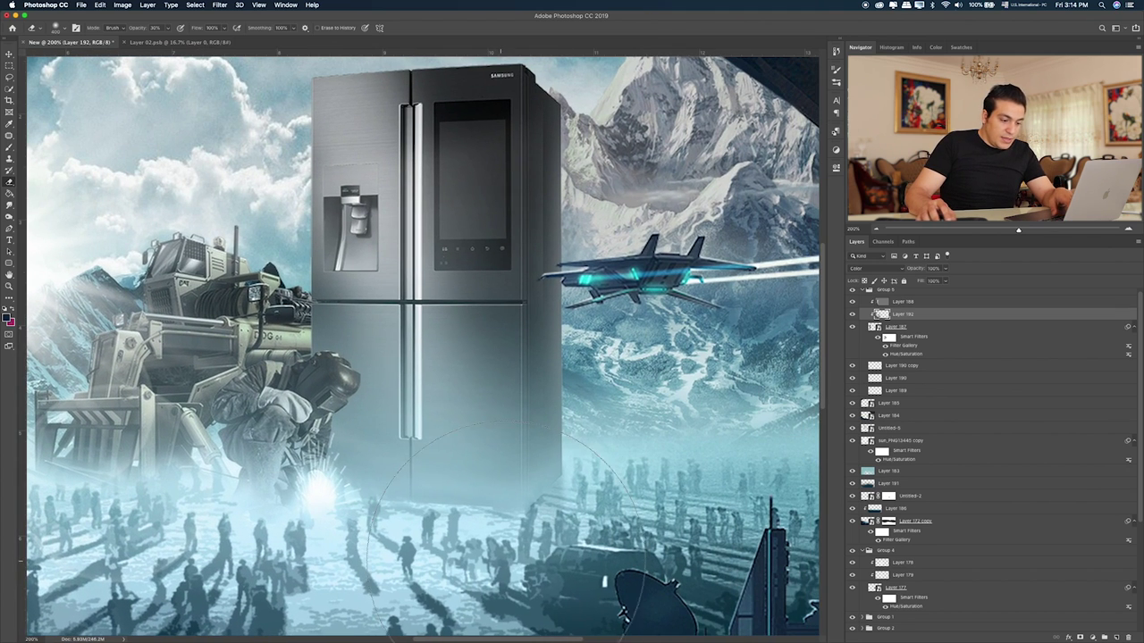
{"action": "key", "text": "super+0"}
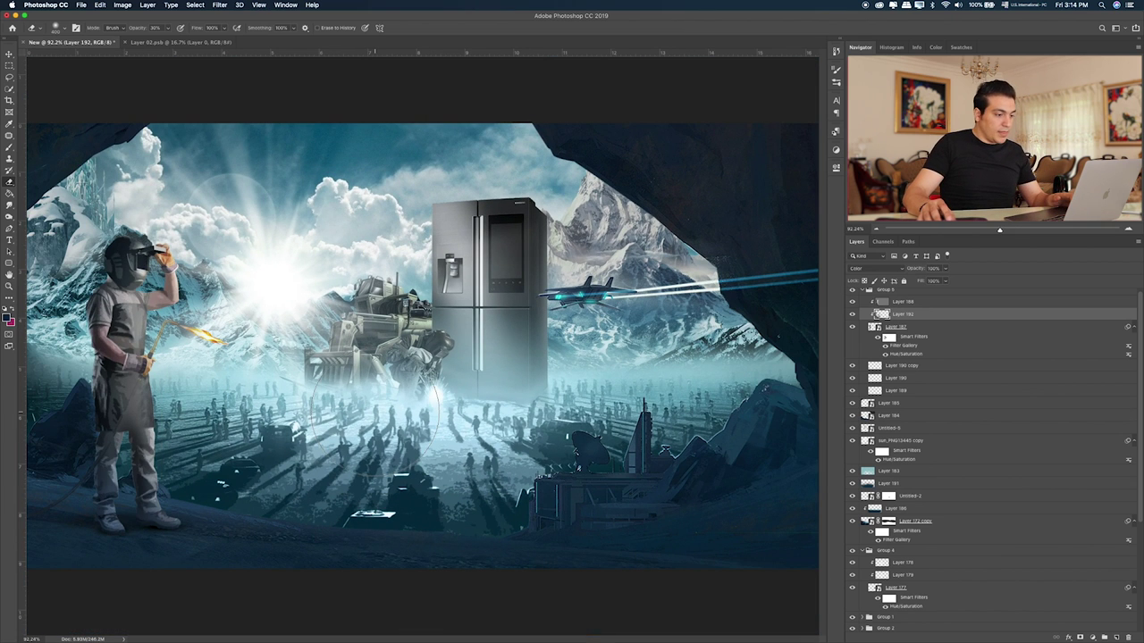
- Paint light blue (59afff) over the orange torch flame on a new Hue-blended layer
{"action": "left_click", "coordinate": [886, 331]}
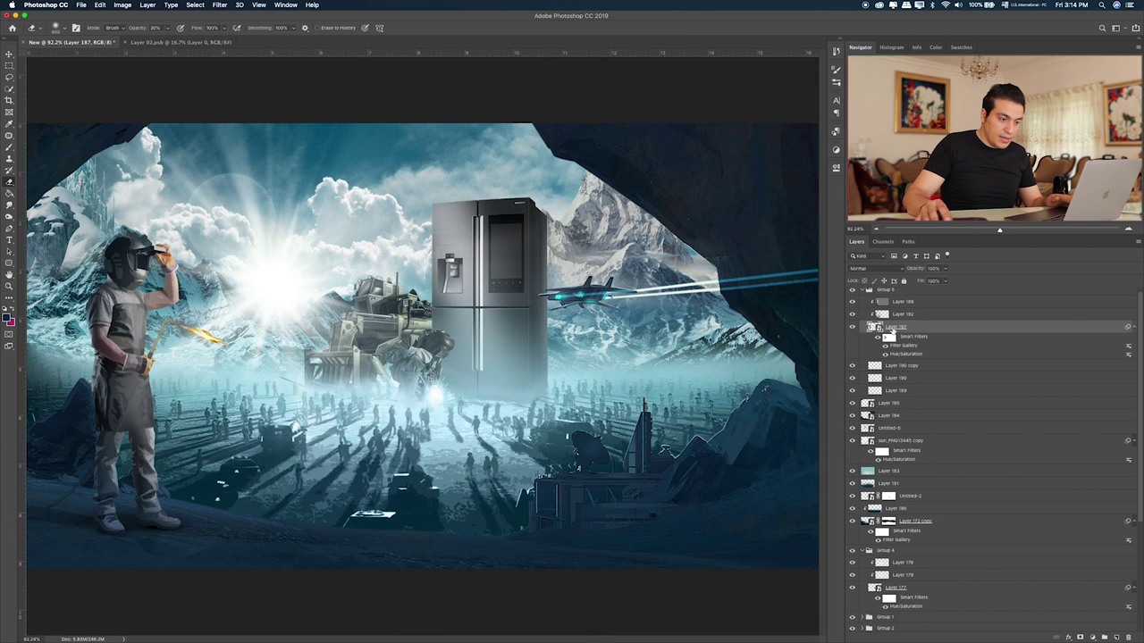
{"action": "left_click", "coordinate": [1116, 637]}
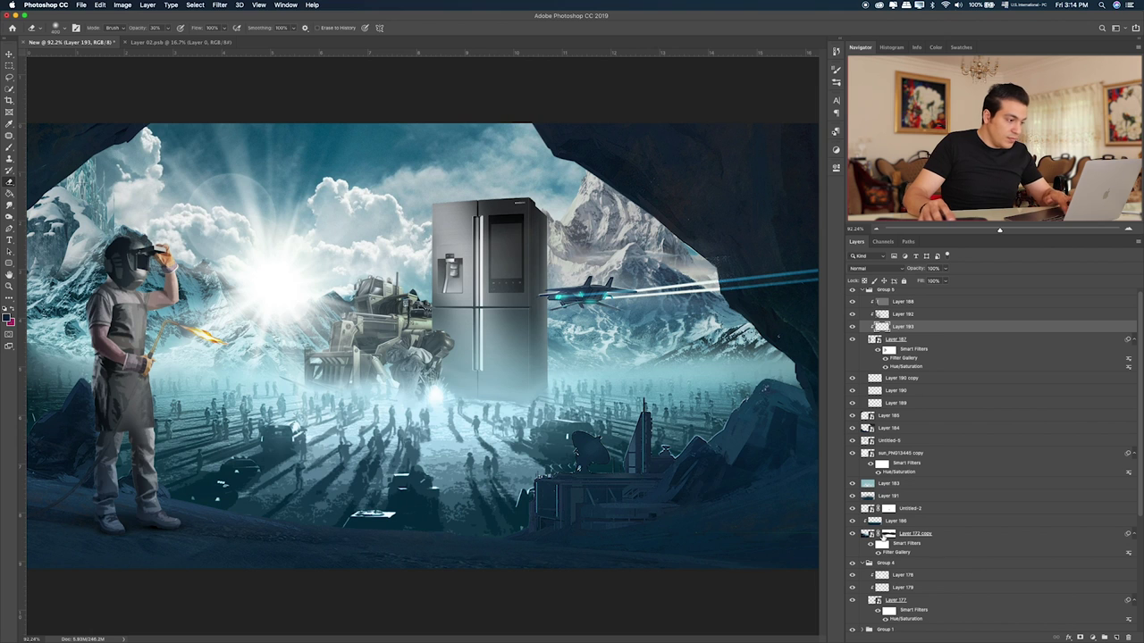
{"action": "key", "text": "b"}
{"action": "left_click", "coordinate": [9, 318]}
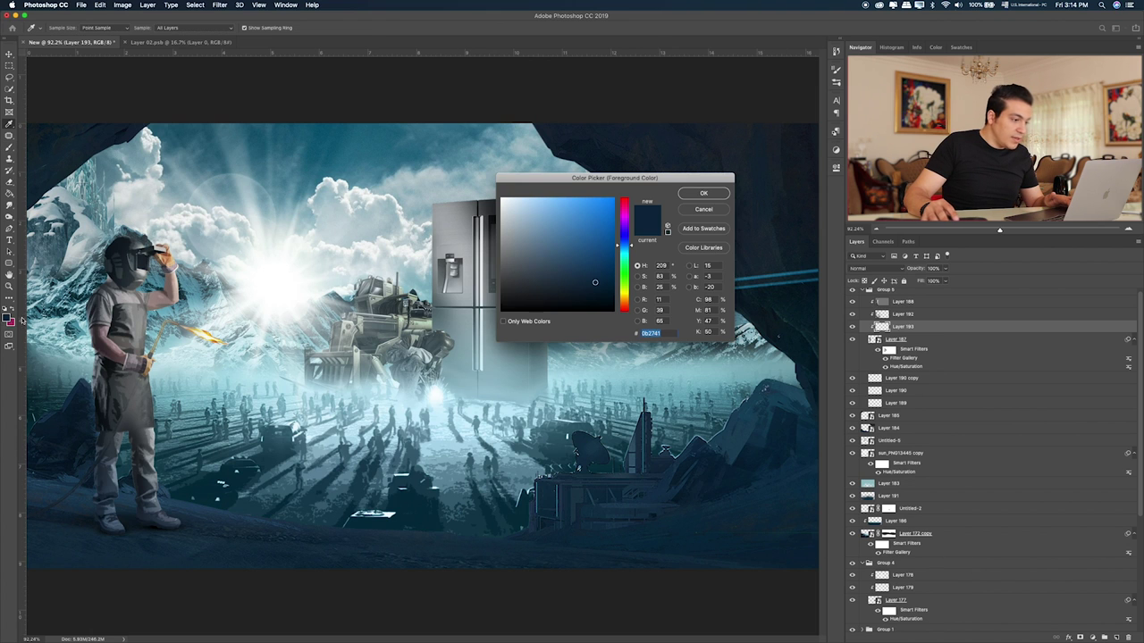
{"action": "left_click", "coordinate": [575, 198]}
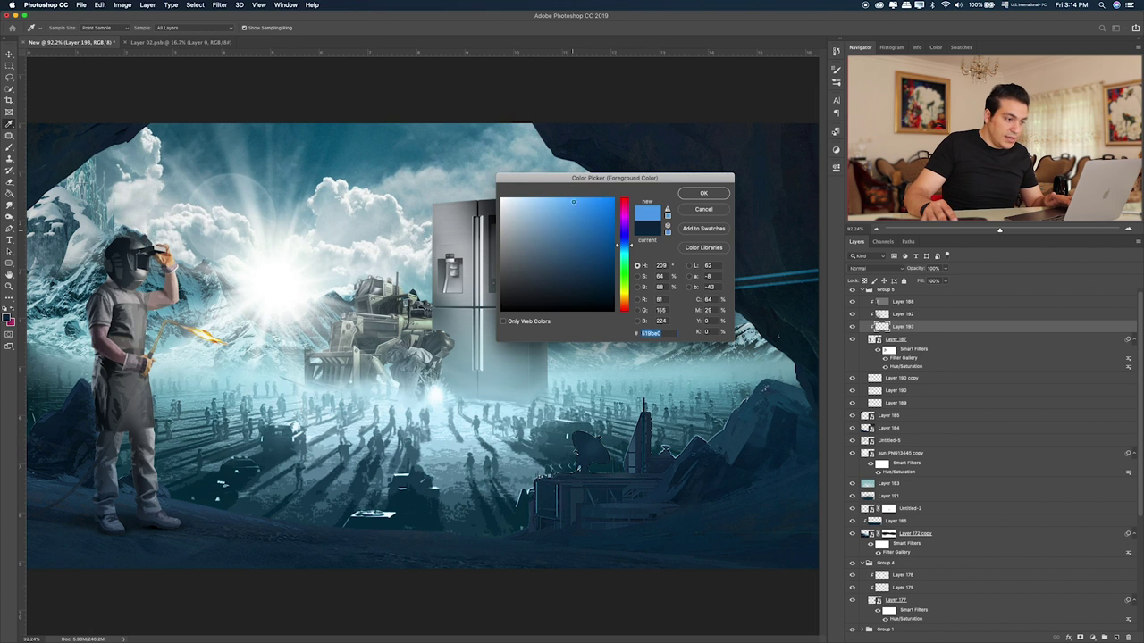
{"action": "left_click", "coordinate": [708, 194]}
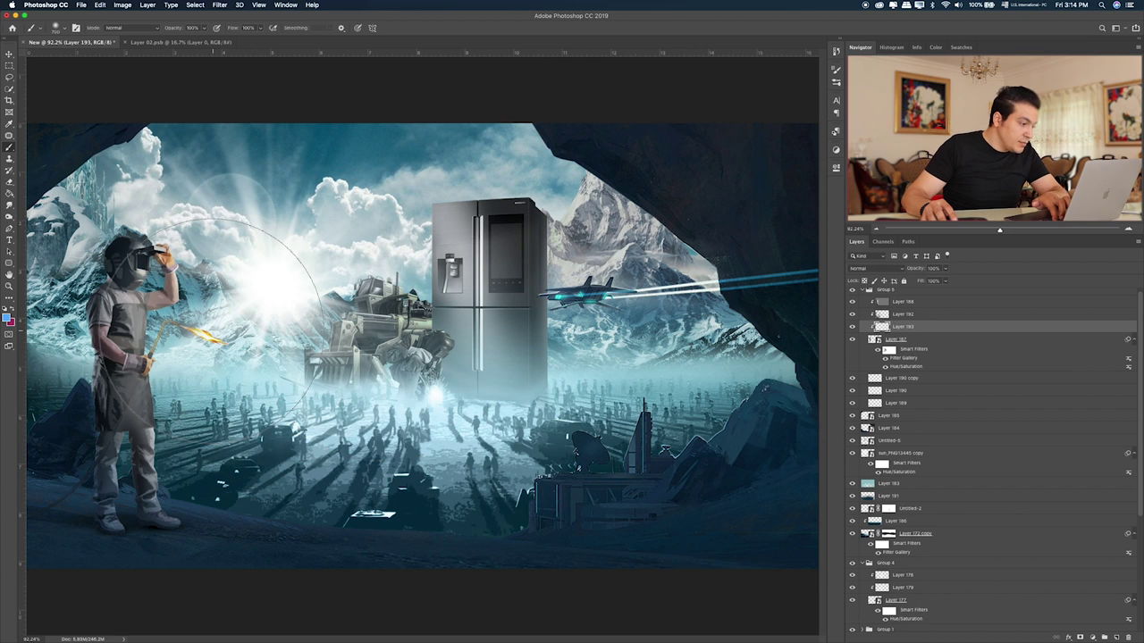
{"action": "left_click_drag", "start_coordinate": [190, 333], "coordinate": [223, 344]}
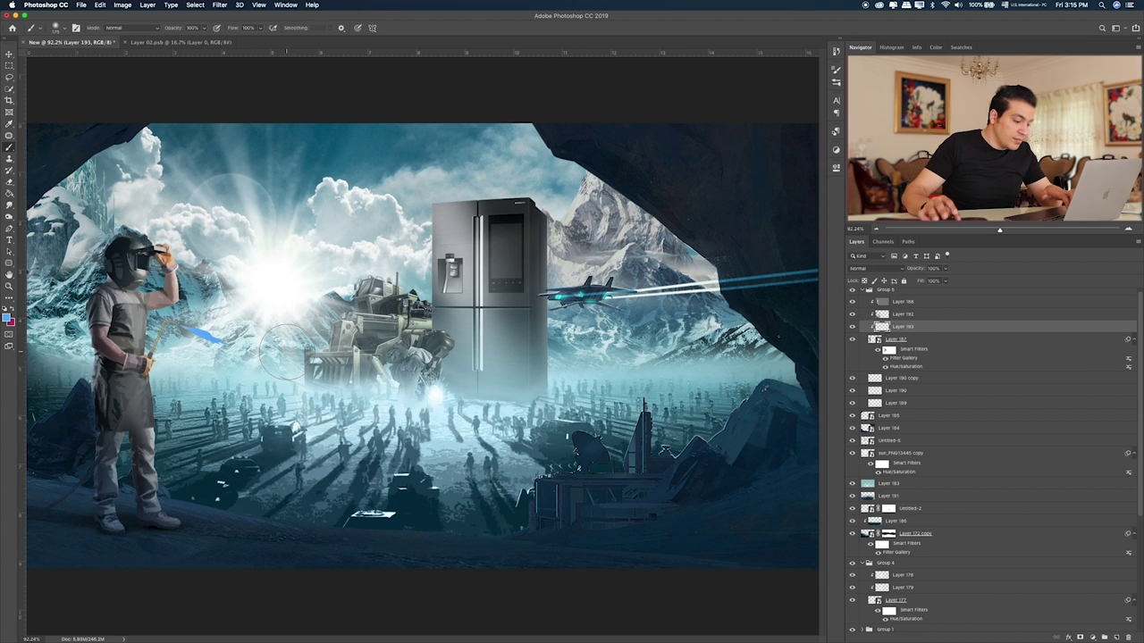
{"action": "key", "text": "v"}
{"action": "key", "text": "shift+plus"}
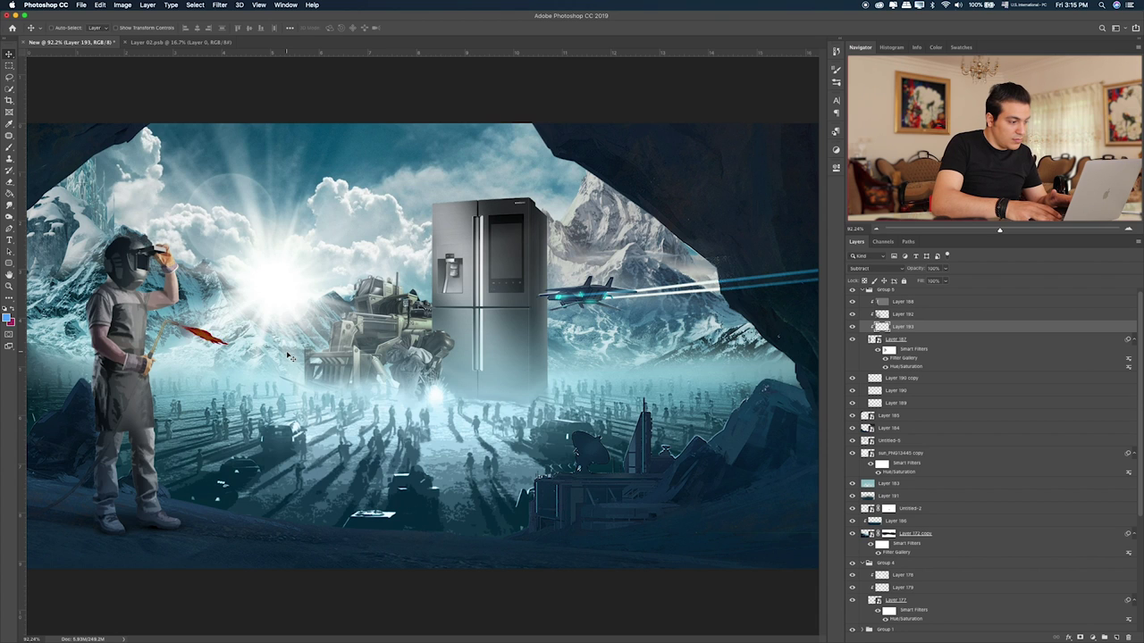
{"action": "key", "text": "shift+minus"}
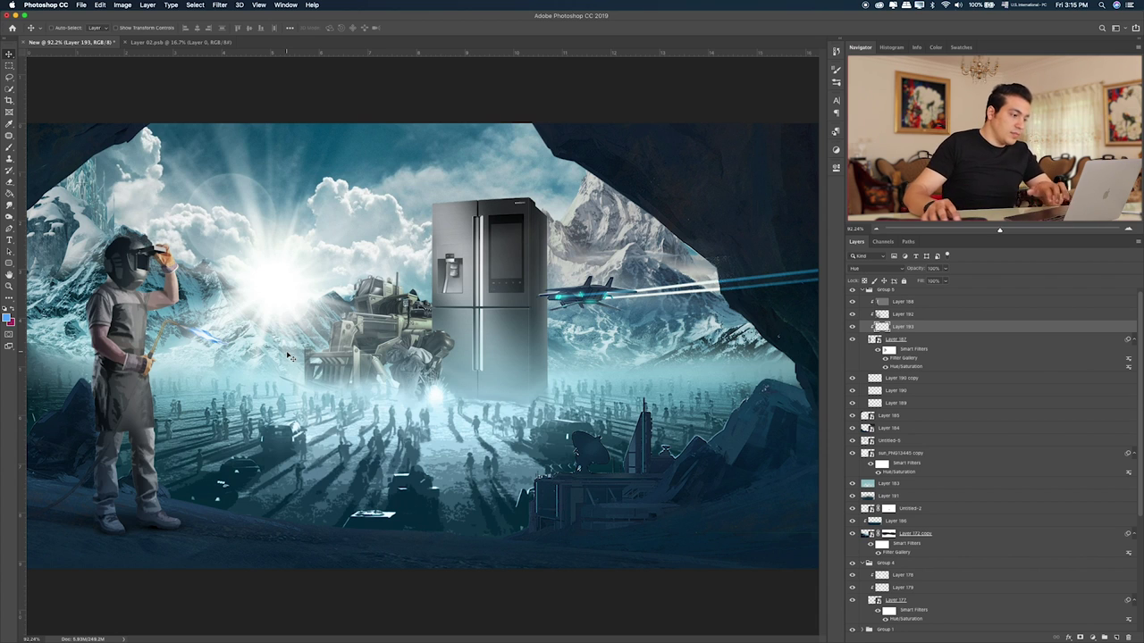
- Paint a soft blue glow at the torch tip on a new Screen-blended layer above Layer 188
{"action": "left_click", "coordinate": [929, 303]}
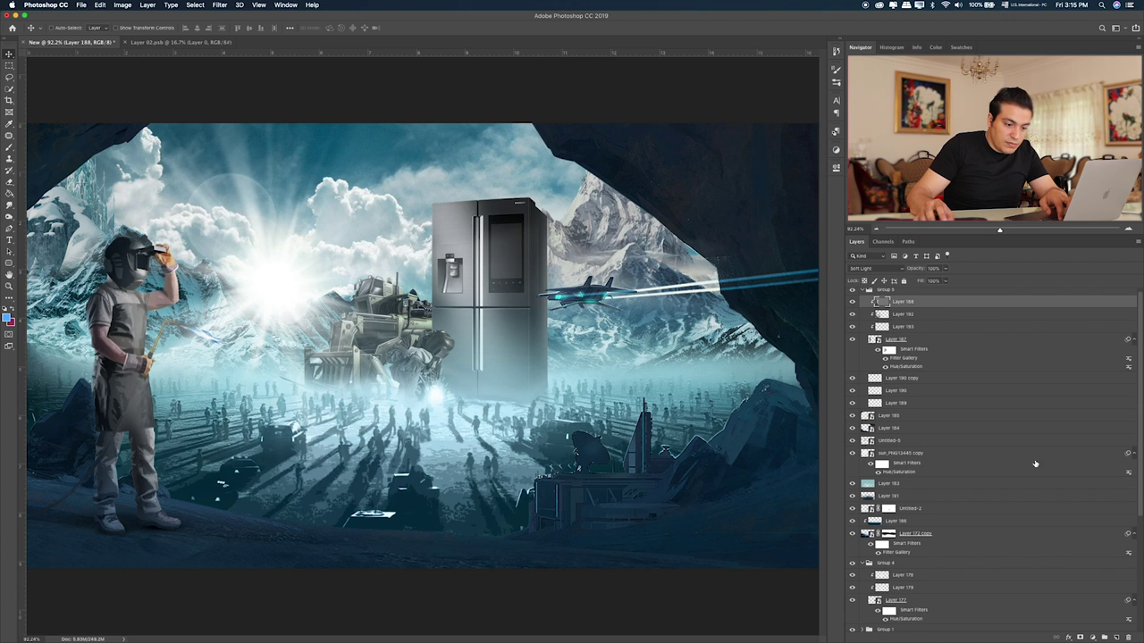
{"action": "left_click", "coordinate": [1115, 637]}
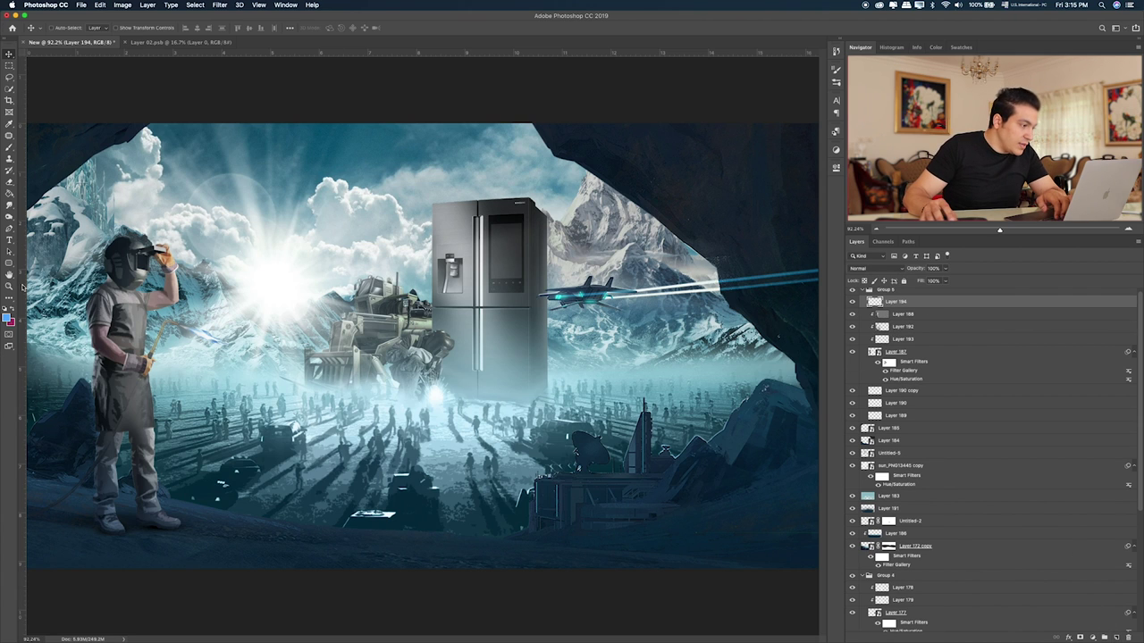
{"action": "left_click", "coordinate": [10, 148]}
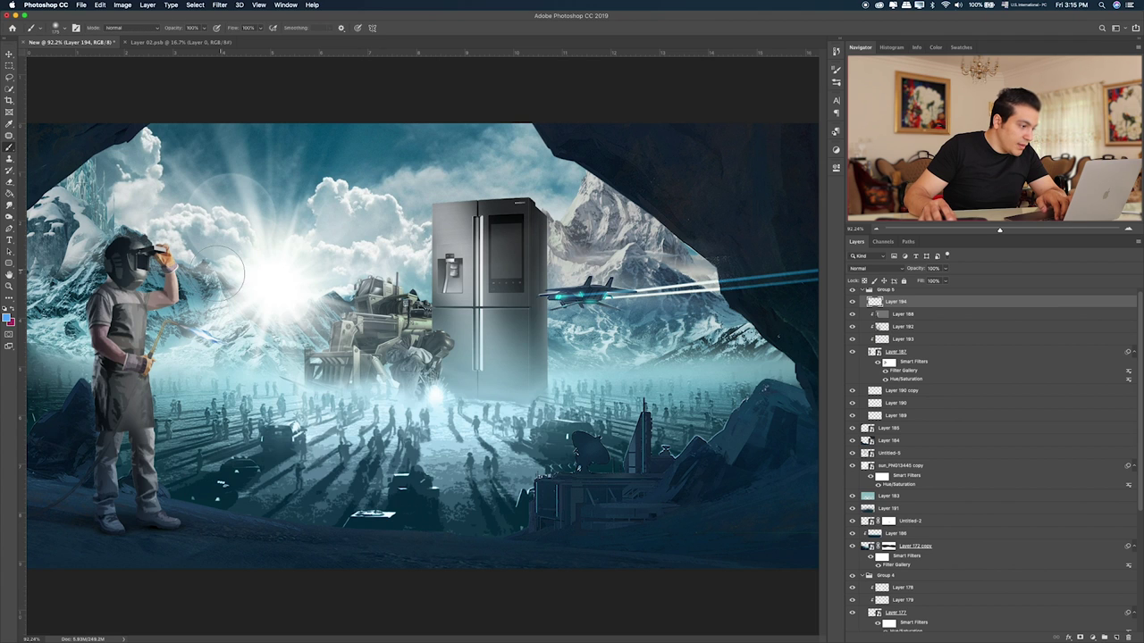
{"action": "left_click_drag", "start_coordinate": [216, 329], "coordinate": [211, 334]}
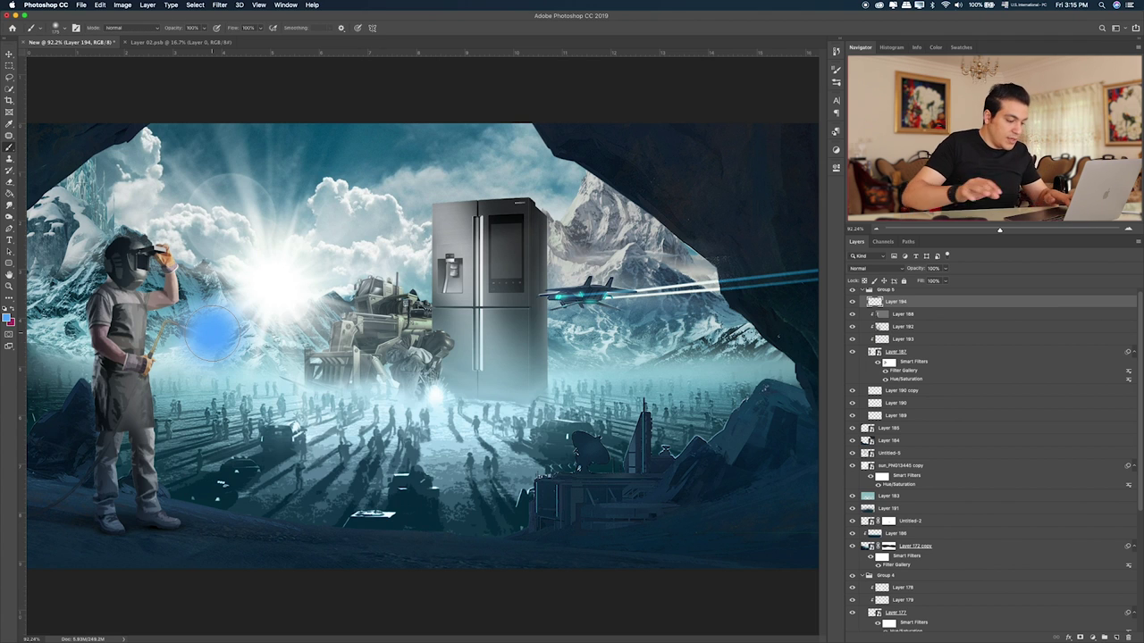
{"action": "key", "text": "v"}
{"action": "key", "text": "alt+shift+i"}
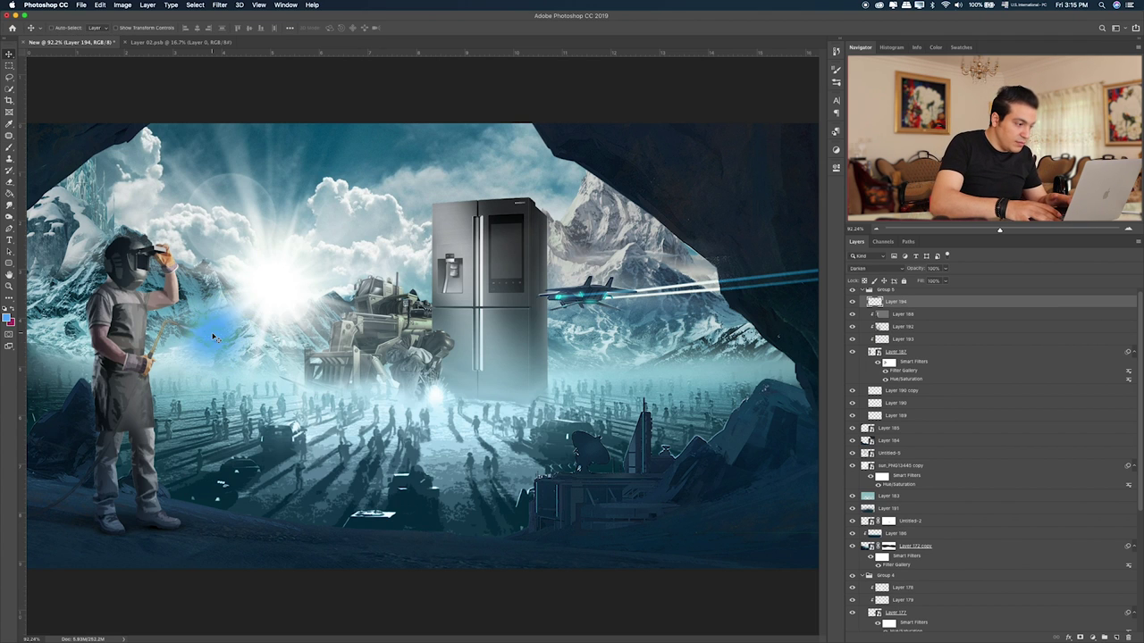
{"action": "key", "text": "shift+plus"}
{"action": "key", "text": "shift+plus"}
{"action": "key", "text": "shift+plus"}
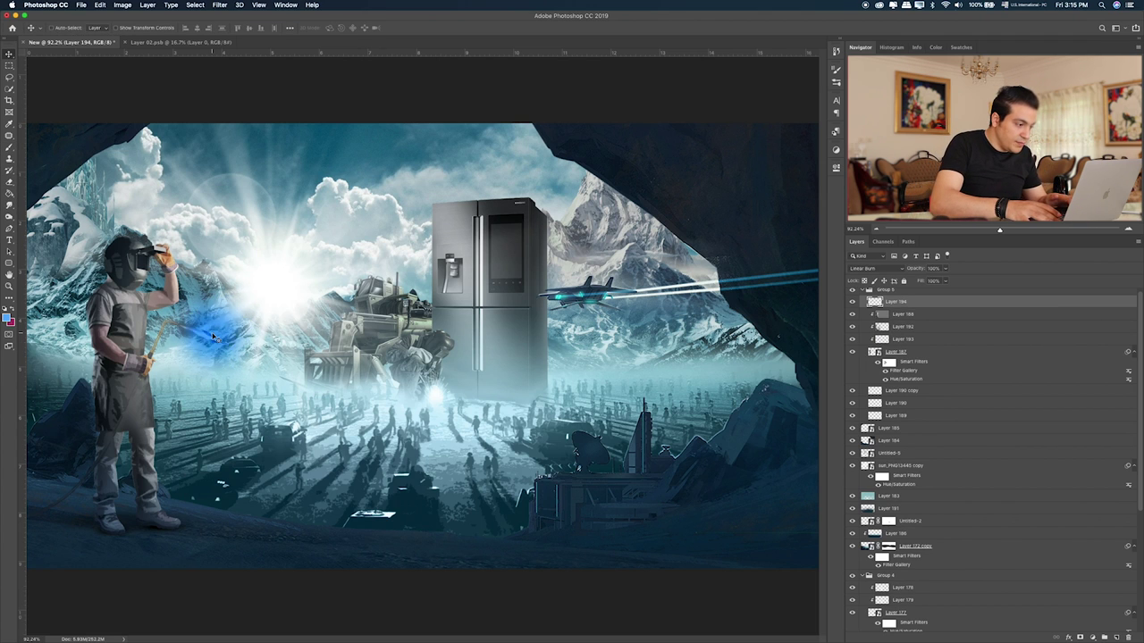
{"action": "key", "text": "shift+plus"}
{"action": "key", "text": "shift+plus"}
{"action": "key", "text": "shift+plus"}
{"action": "key", "text": "shift+plus"}
{"action": "key", "text": "shift+plus"}
{"action": "key", "text": "shift+plus"}
{"action": "key", "text": "shift+plus"}
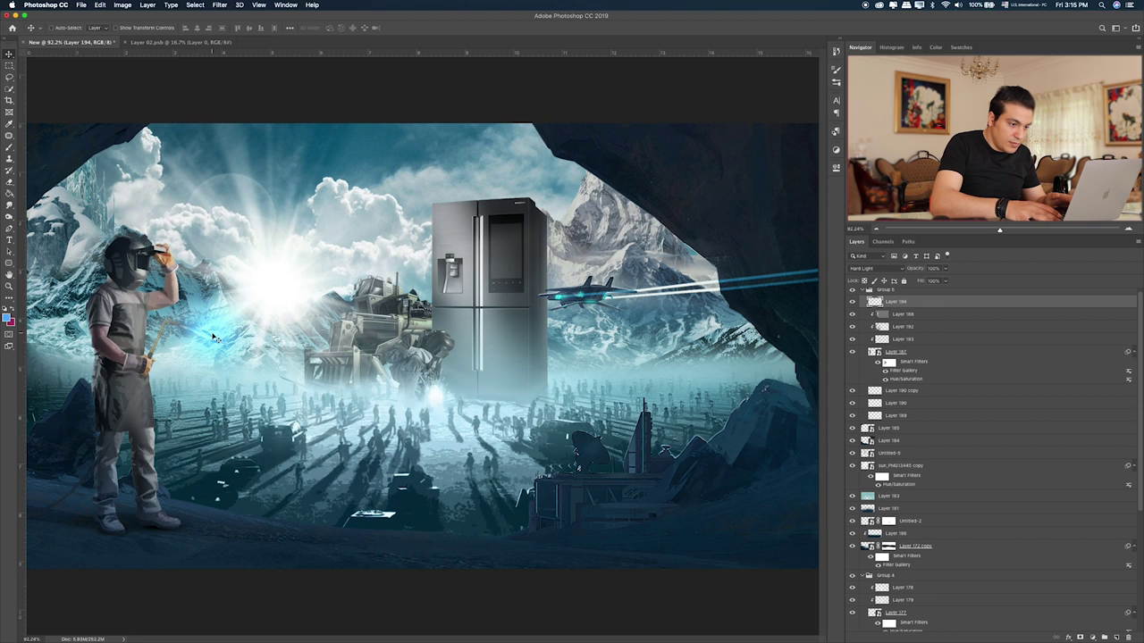
{"action": "key", "text": "shift+plus"}
{"action": "key", "text": "shift+minus"}
{"action": "key", "text": "shift+minus"}
{"action": "key", "text": "shift+minus"}
{"action": "key", "text": "shift+minus"}
{"action": "key", "text": "shift+minus"}
{"action": "key", "text": "shift+minus"}
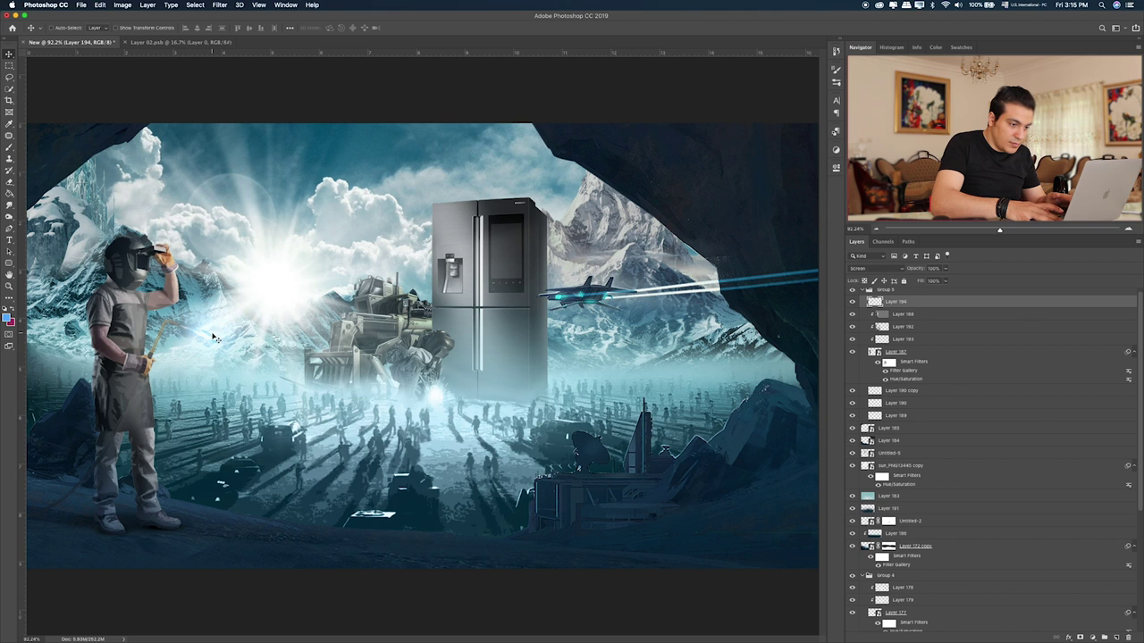
- Scale the blue glow down to about 72.7% around the torch tip
{"action": "key", "text": "ctrl+t"}
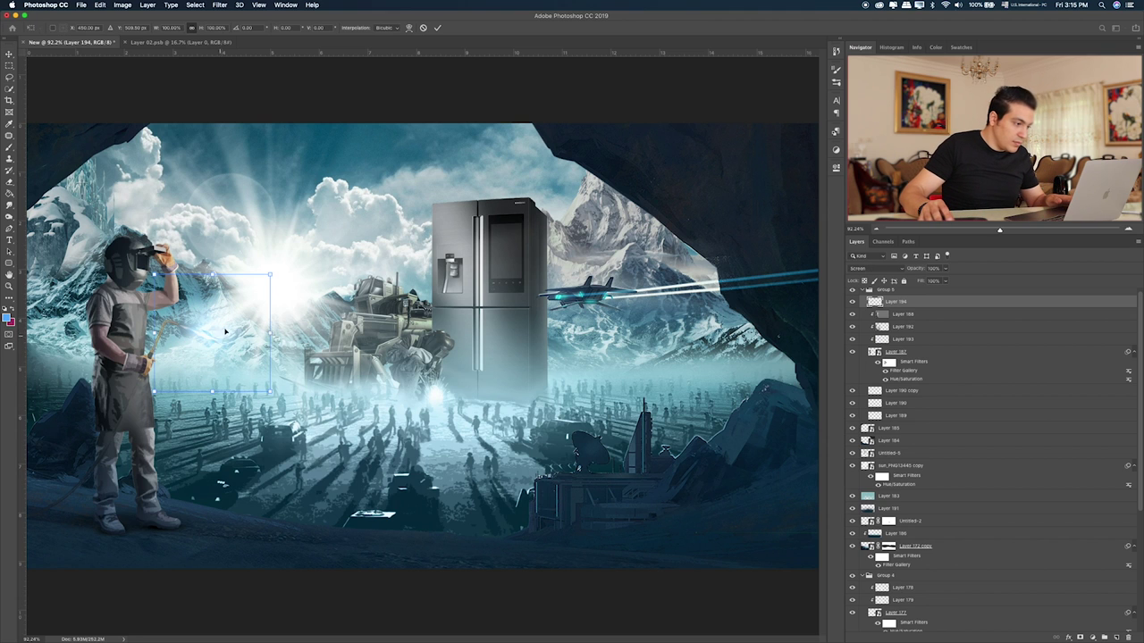
{"action": "mouse_move", "coordinate": [276, 279]}
{"action": "left_mouse_down"}
{"action": "mouse_move", "coordinate": [241, 303]}
{"action": "mouse_move", "coordinate": [226, 344]}
{"action": "left_mouse_up"}
{"action": "key", "text": "Return"}
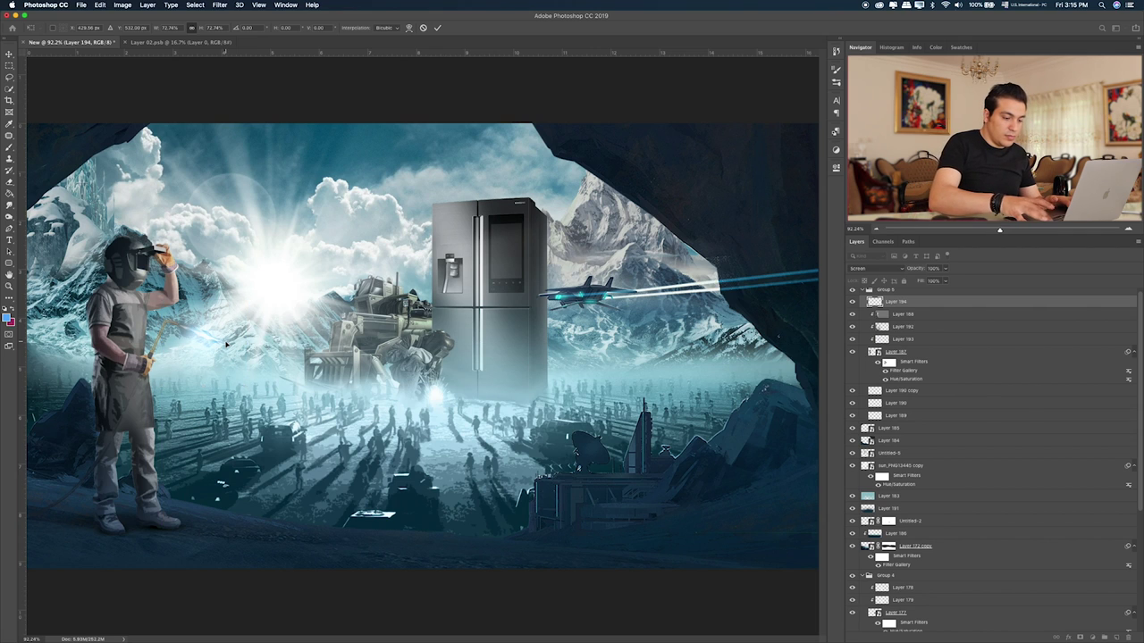
{"action": "key", "text": "ctrl+0"}
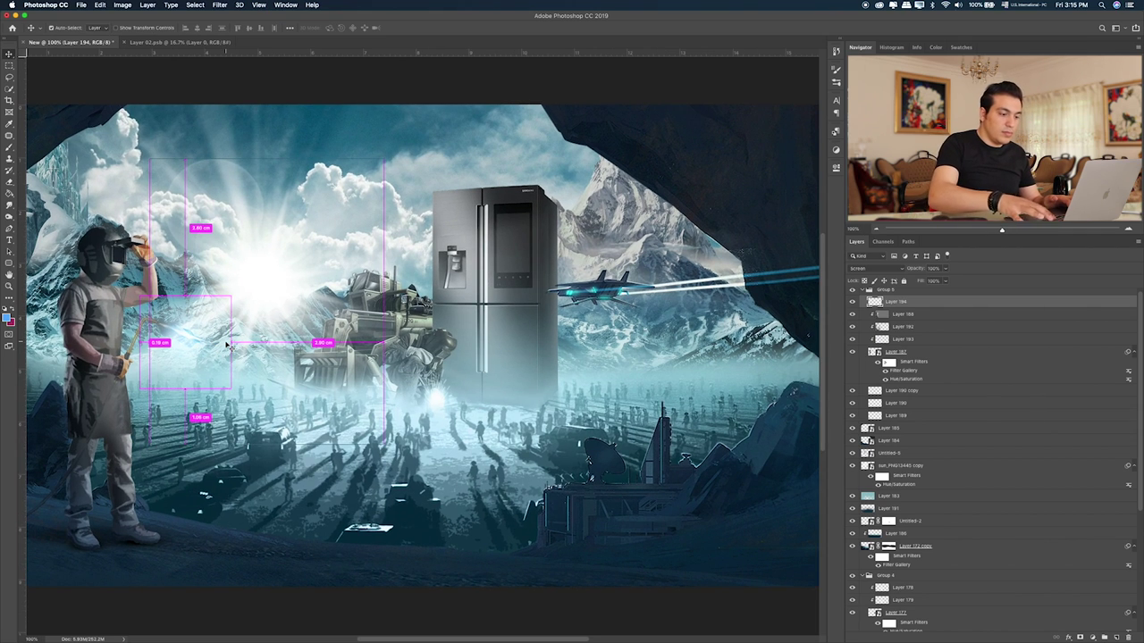
{"action": "key", "text": "ctrl+1"}
{"action": "scroll", "coordinate": [268, 345], "scroll_direction": "left", "scroll_amount": 5}
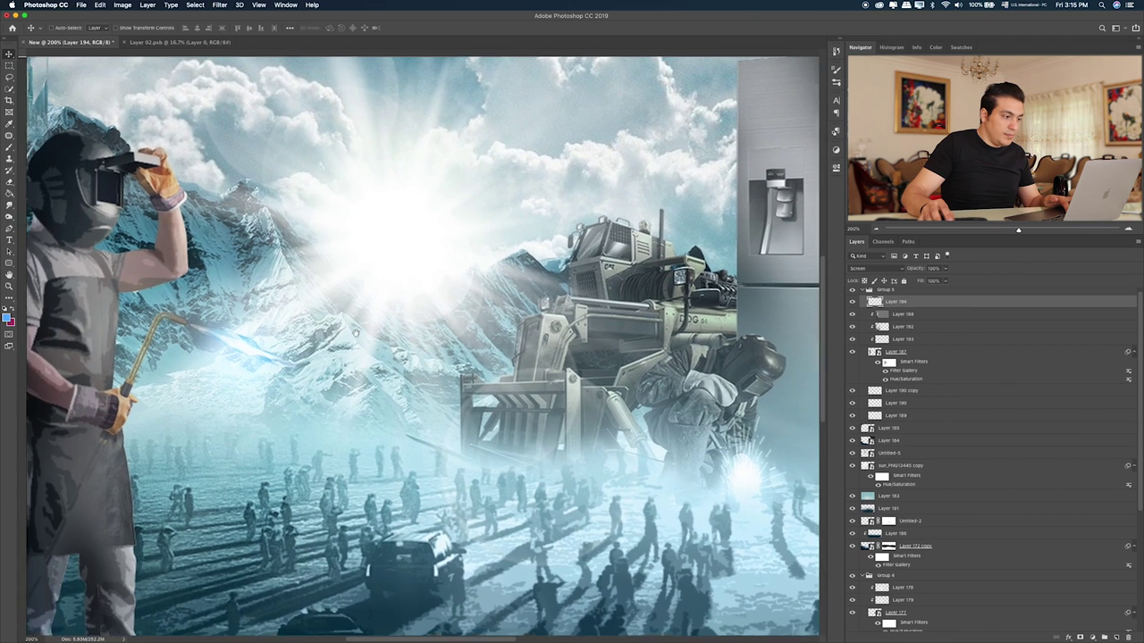
{"action": "key", "text": "ctrl+0"}
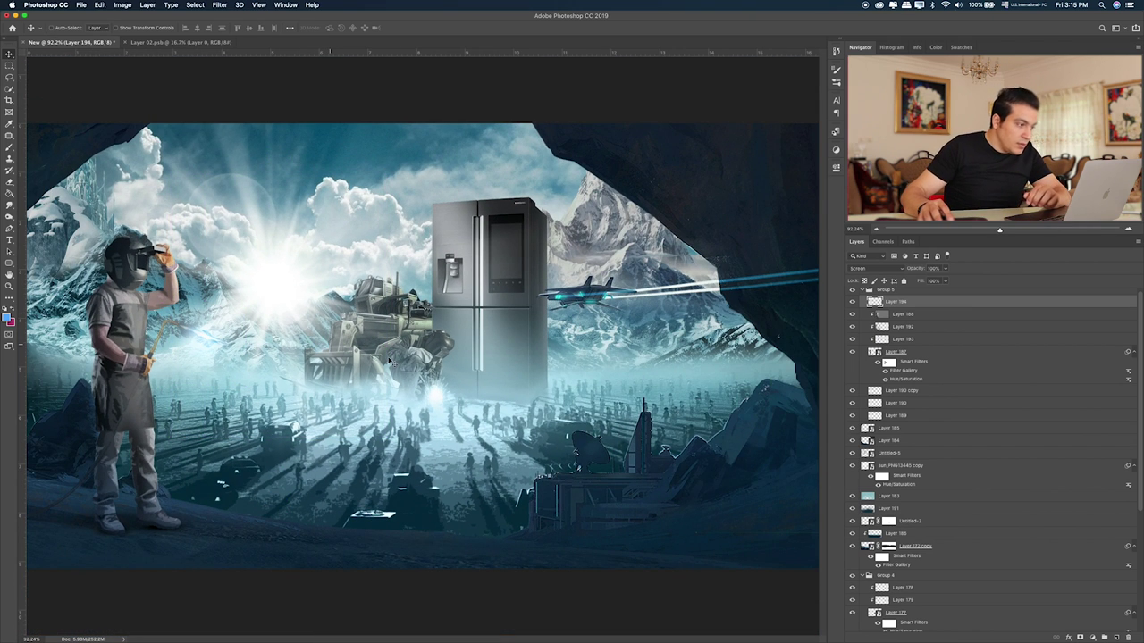
{"action": "key", "text": "ctrl+plus"}
{"action": "key", "text": "ctrl+plus"}
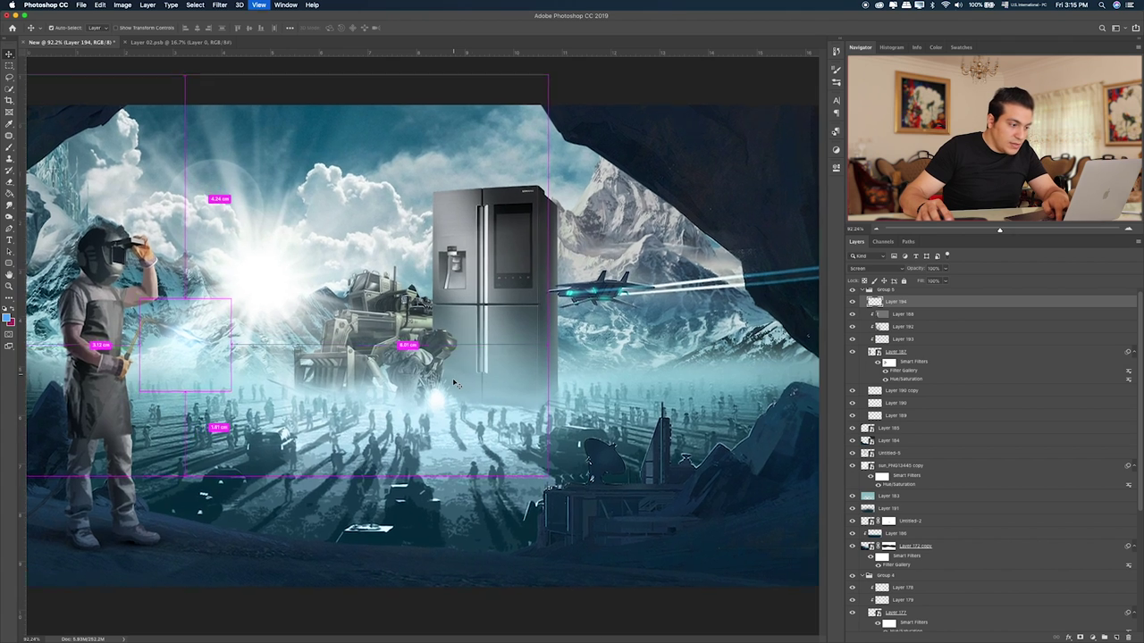
{"action": "scroll", "coordinate": [962, 411], "scroll_direction": "down", "scroll_amount": 3}
{"action": "scroll", "coordinate": [963, 412], "scroll_direction": "down", "scroll_amount": 2}
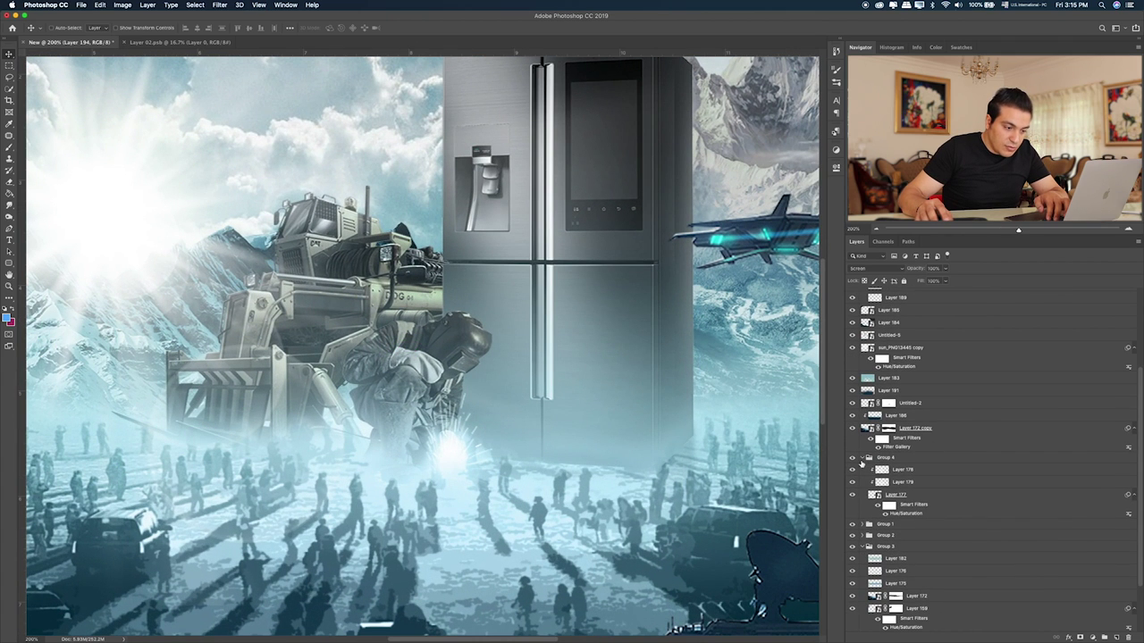
- Apply the Filter Gallery's Cutout filter to Layer 177, the crouching figure
{"action": "left_click", "coordinate": [851, 457]}
{"action": "left_click", "coordinate": [894, 458]}
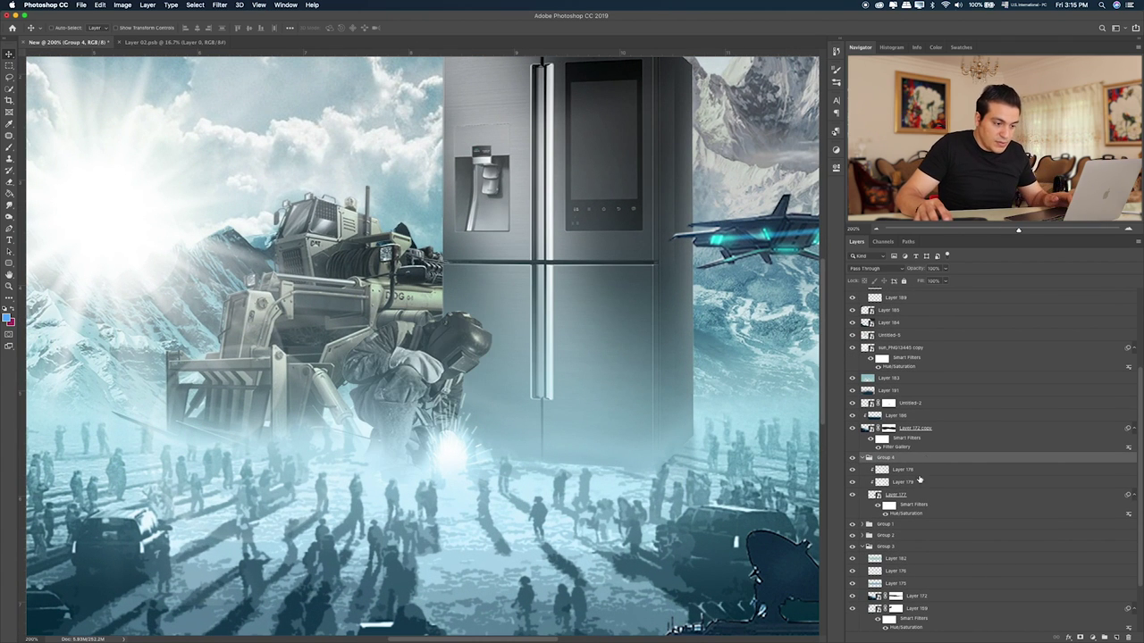
{"action": "left_click", "coordinate": [925, 497]}
{"action": "left_click", "coordinate": [231, 6]}
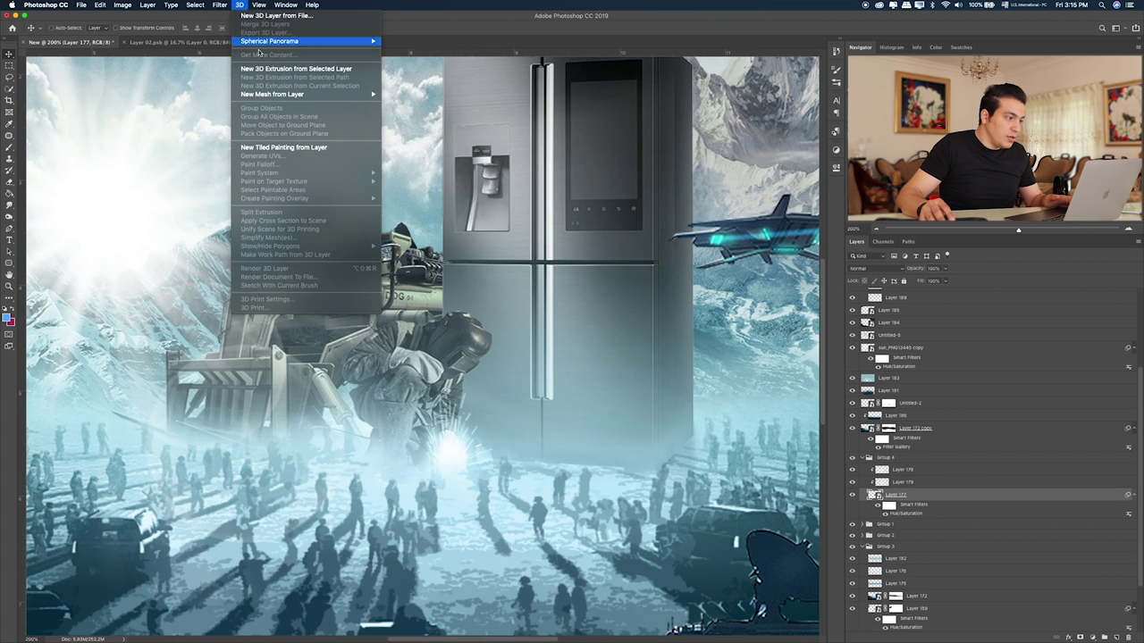
{"action": "left_click", "coordinate": [343, 138]}
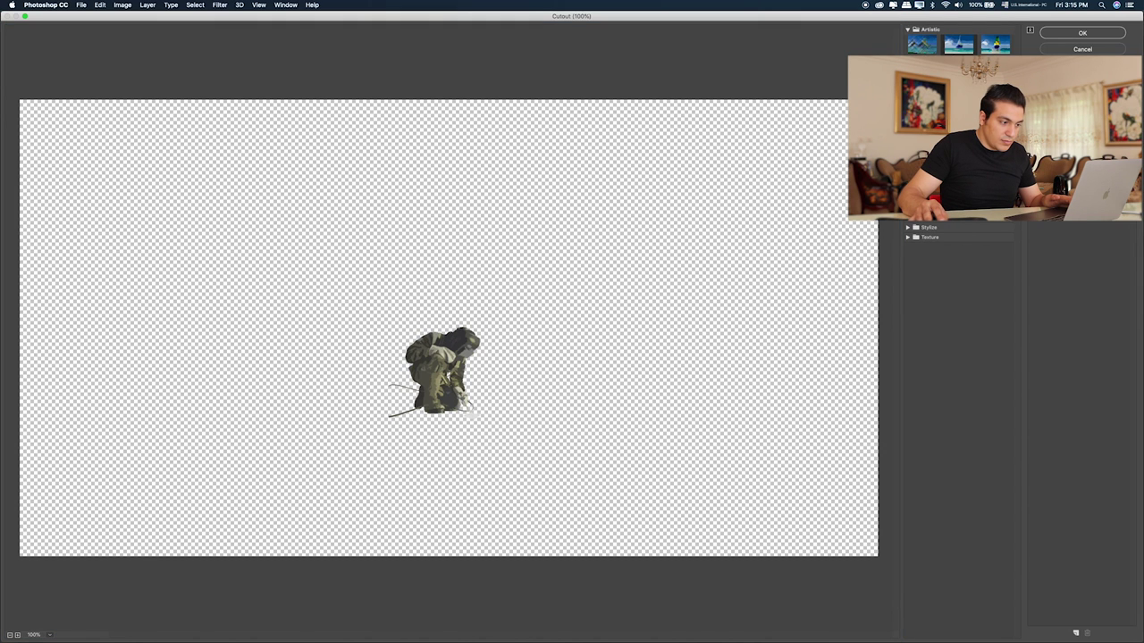
{"action": "key", "text": "Return"}
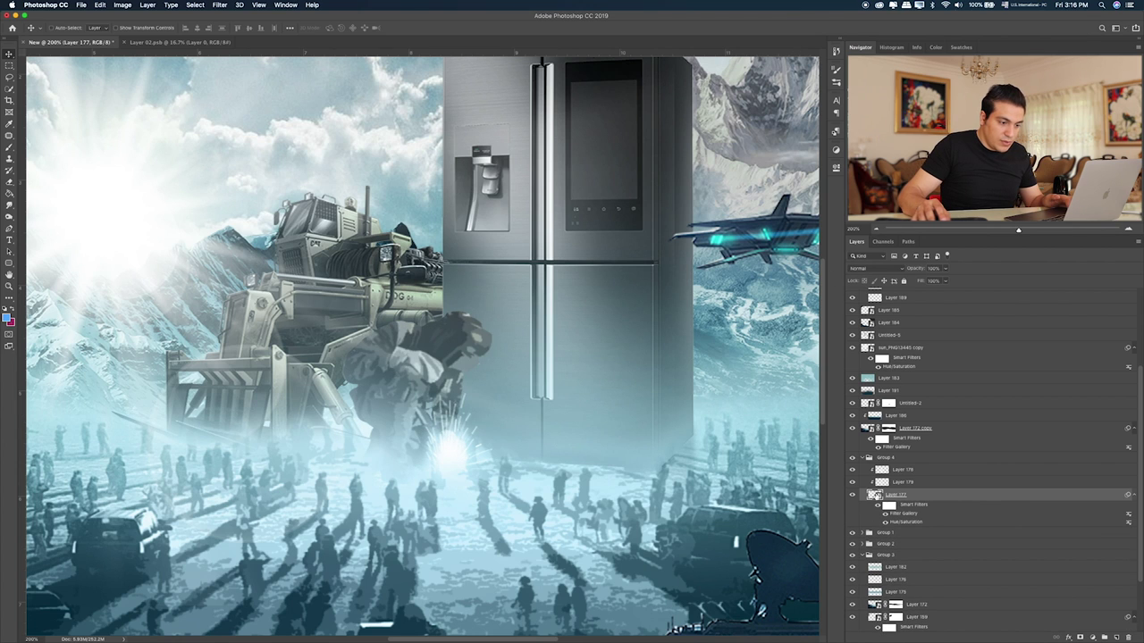
- Paint a bluish glow over the robot's arm on a new Overlay layer at 37% opacity
{"action": "left_click", "coordinate": [1114, 638]}
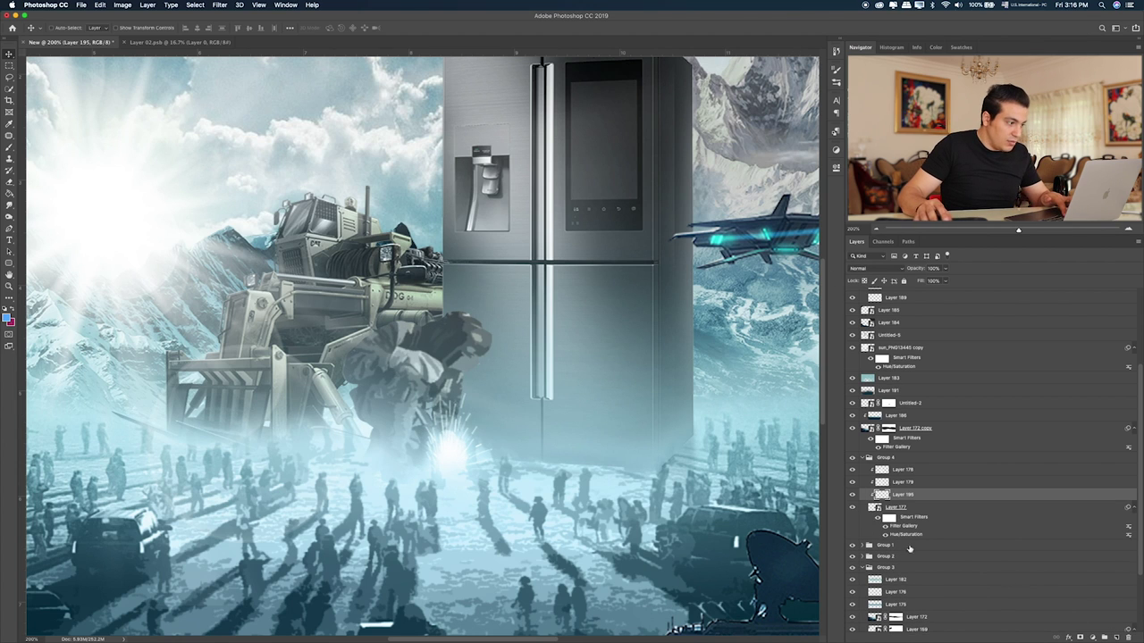
{"action": "left_click", "coordinate": [9, 149]}
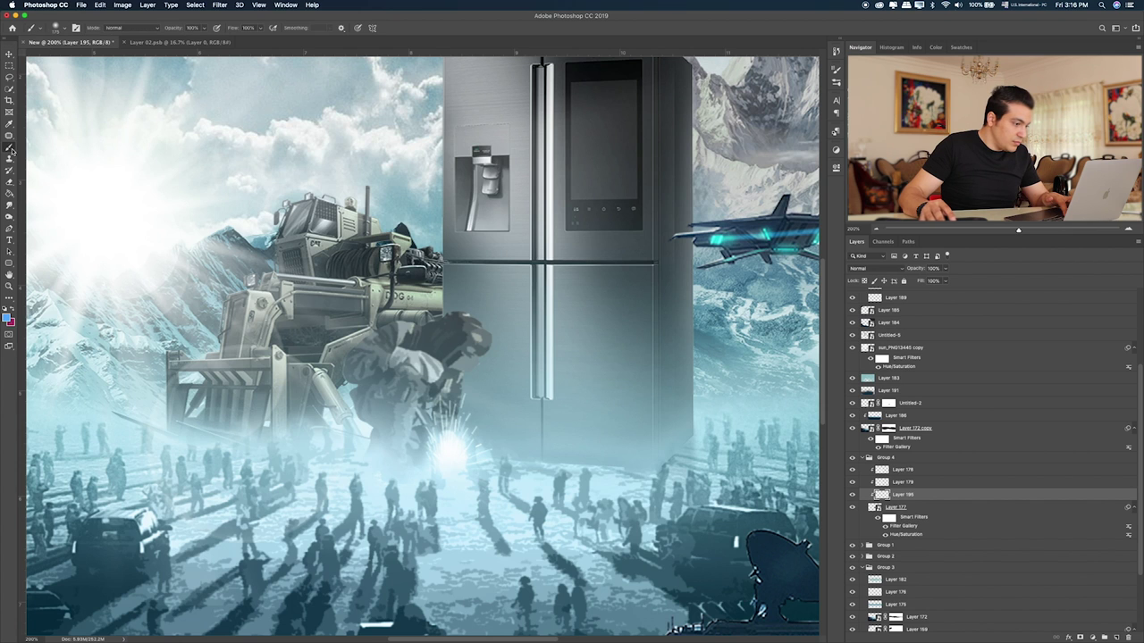
{"action": "left_click_drag", "start_coordinate": [404, 375], "coordinate": [407, 362]}
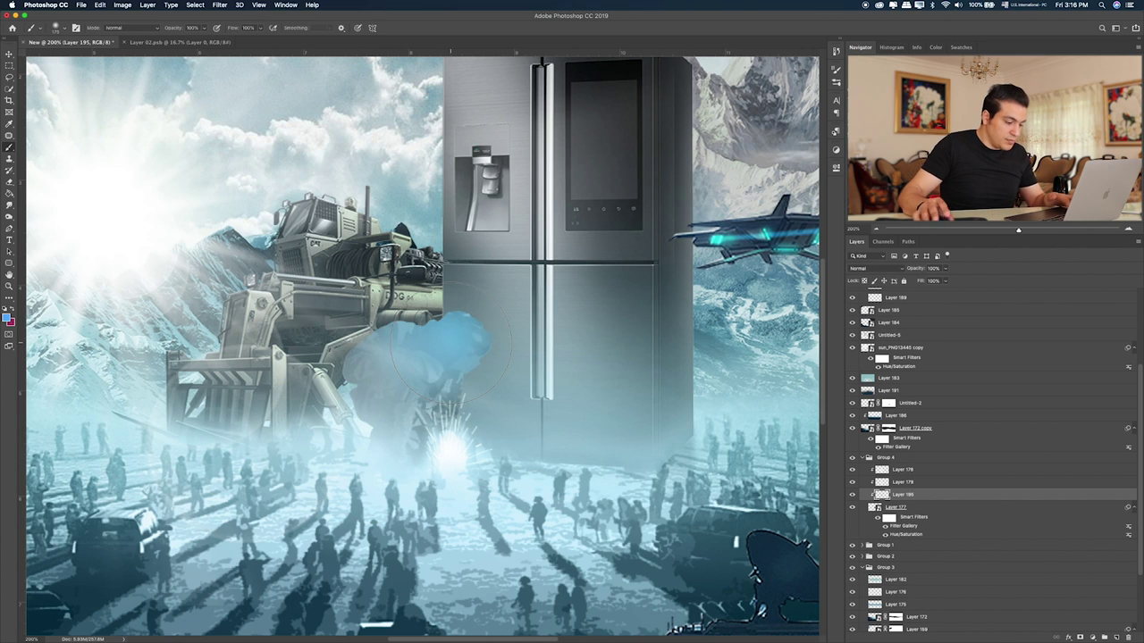
{"action": "key", "text": "v"}
{"action": "key", "text": "shift+plus"}
{"action": "key", "text": "shift+plus"}
{"action": "key", "text": "shift+plus"}
{"action": "key", "text": "shift+plus"}
{"action": "key", "text": "shift+plus"}
{"action": "key", "text": "shift+plus"}
{"action": "key", "text": "shift+plus"}
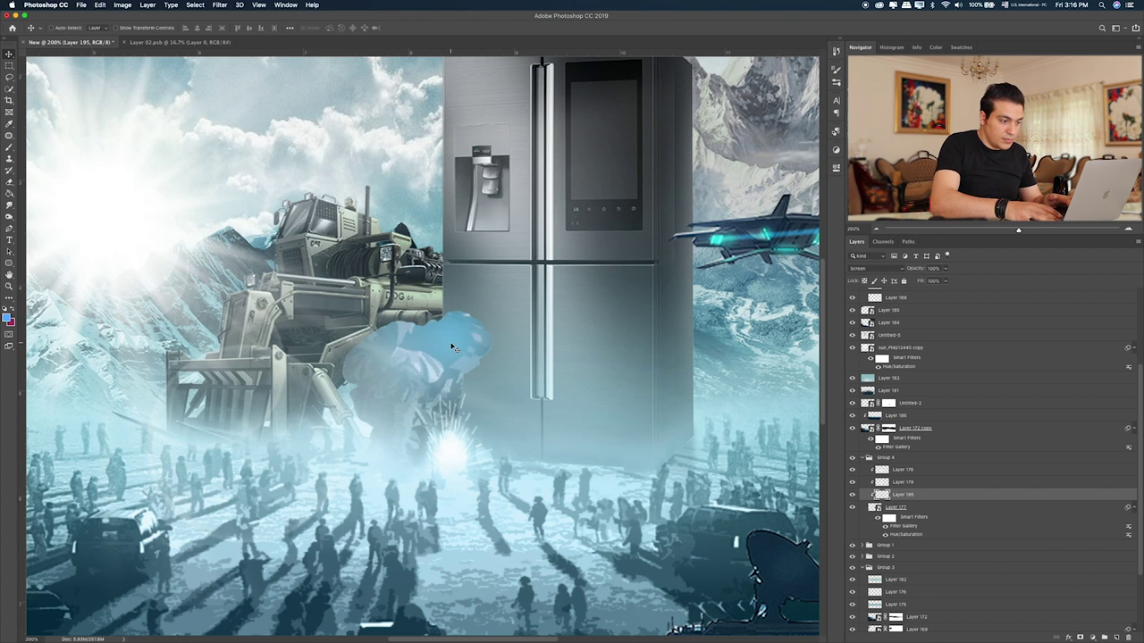
{"action": "key", "text": "shift+plus"}
{"action": "key", "text": "shift+plus"}
{"action": "key", "text": "shift+plus"}
{"action": "key", "text": "shift+plus"}
{"action": "key", "text": "shift+plus"}
{"action": "key", "text": "shift+plus"}
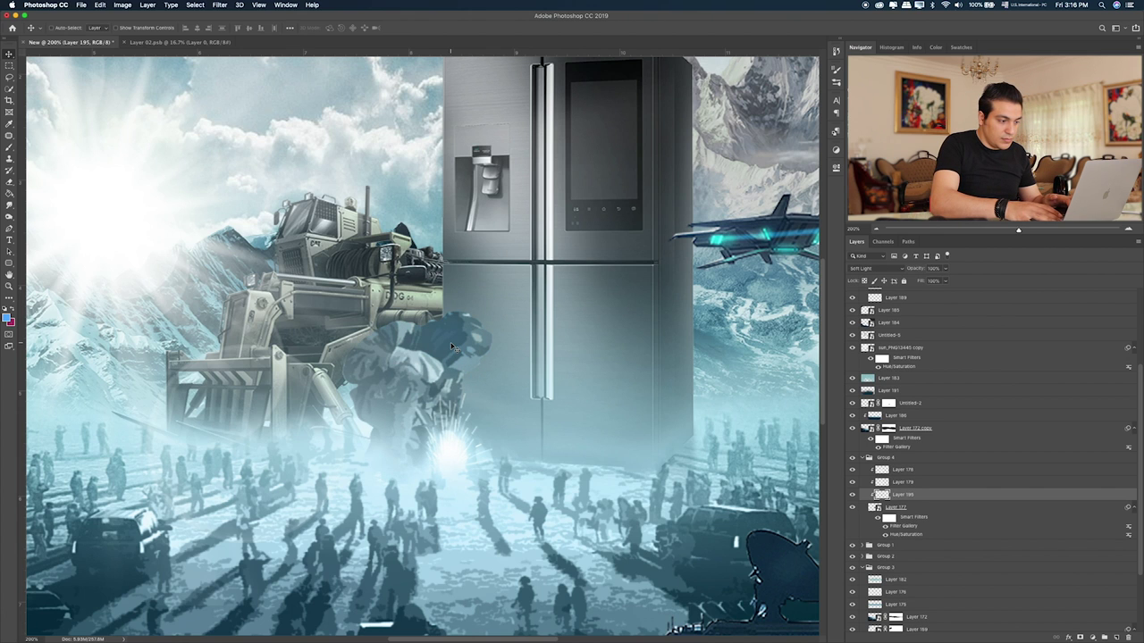
{"action": "key", "text": "shift+minus"}
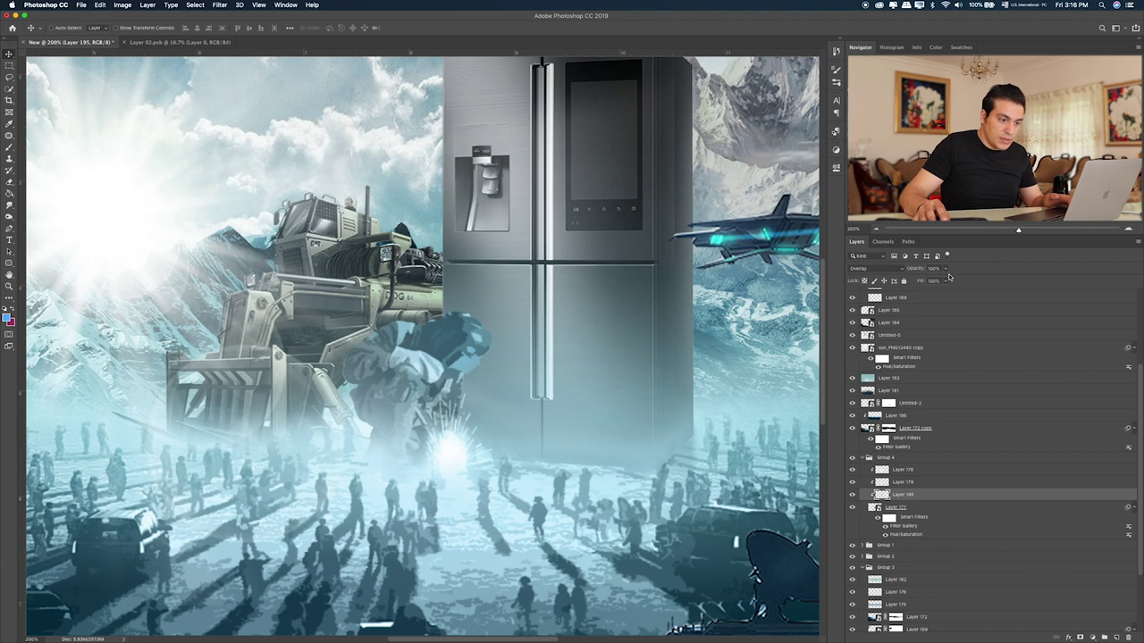
{"action": "left_click", "coordinate": [924, 281]}
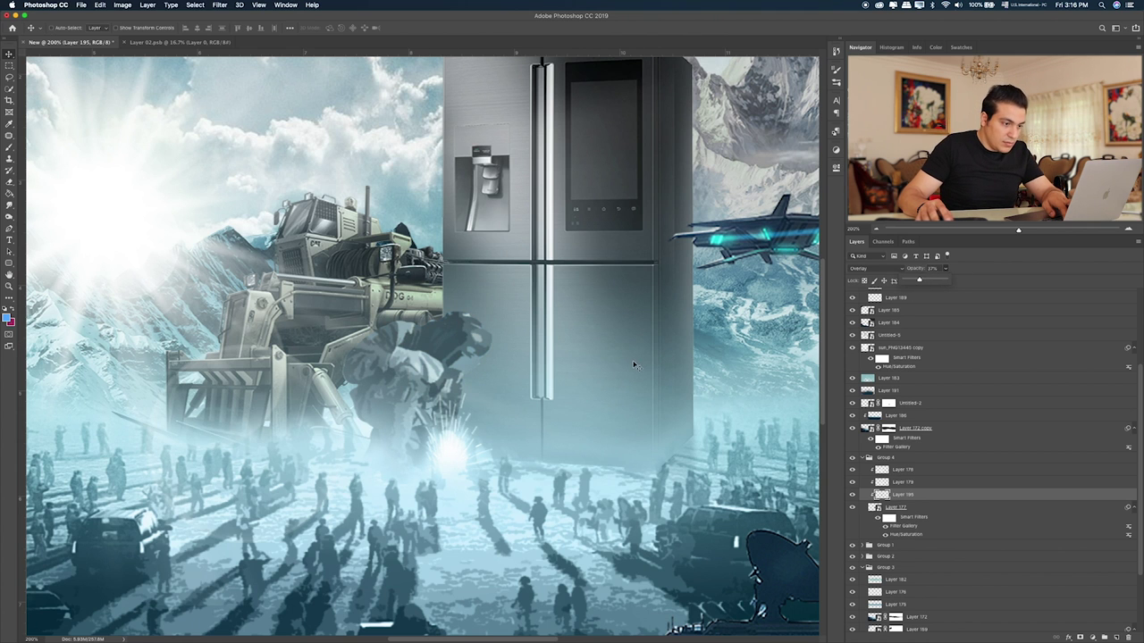
{"action": "key", "text": "ctrl+0"}
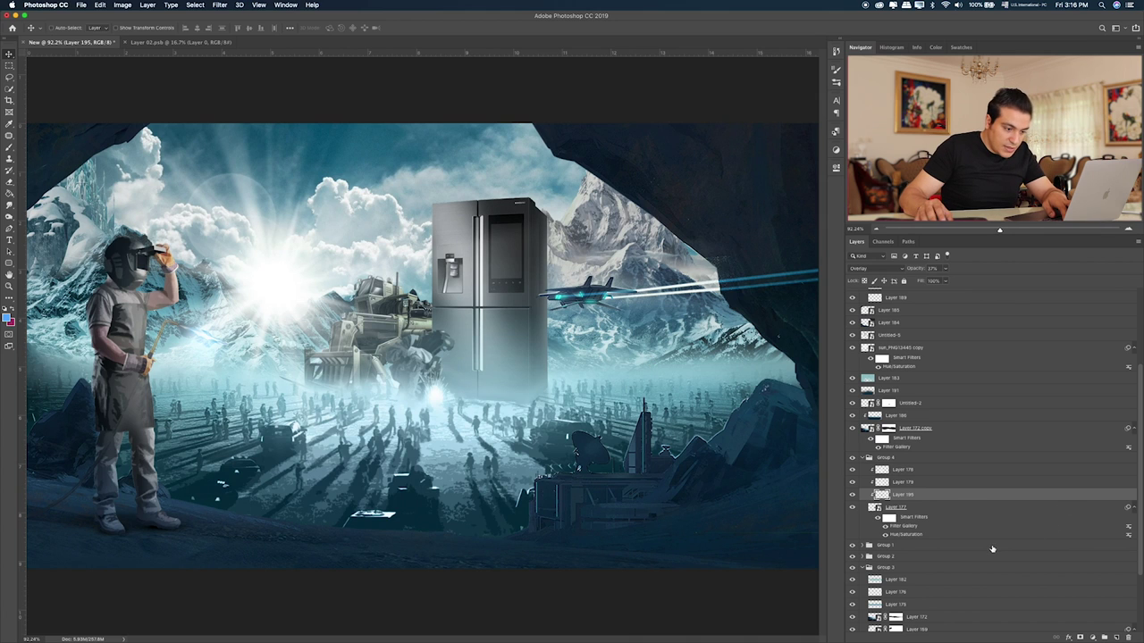
{"action": "scroll", "coordinate": [991, 548], "scroll_direction": "down", "scroll_amount": 2}
{"action": "left_click", "coordinate": [851, 517]}
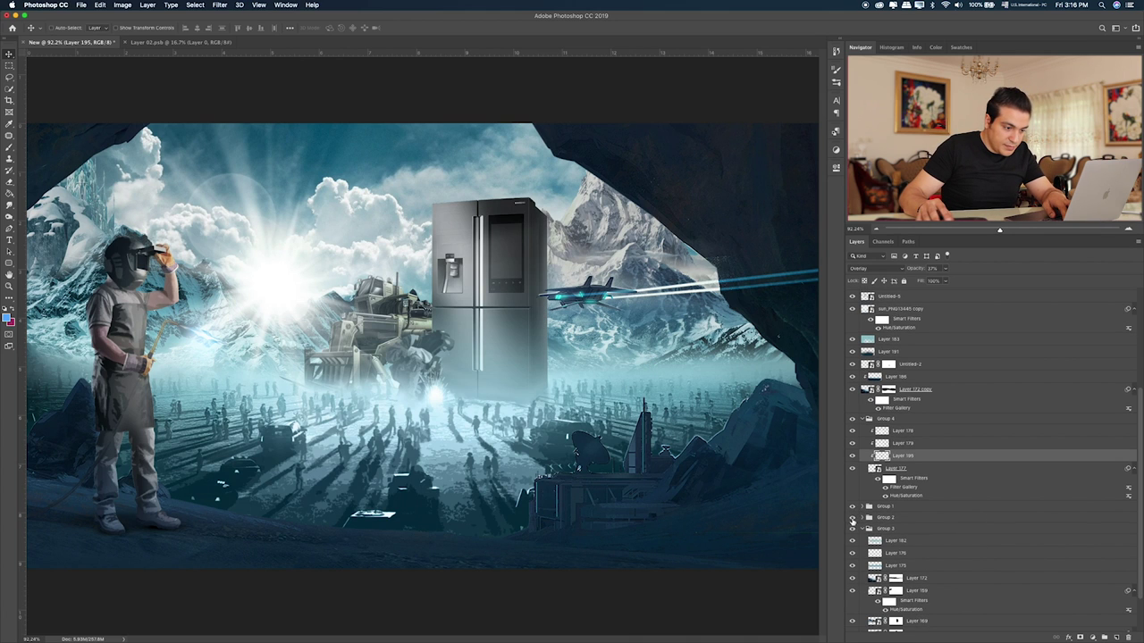
- On a new layer above Layer 0, paint light along the fridge's right edge, left panel and top
{"action": "left_click", "coordinate": [865, 507]}
{"action": "scroll", "coordinate": [894, 519], "scroll_direction": "down", "scroll_amount": 2}
{"action": "left_click", "coordinate": [912, 523]}
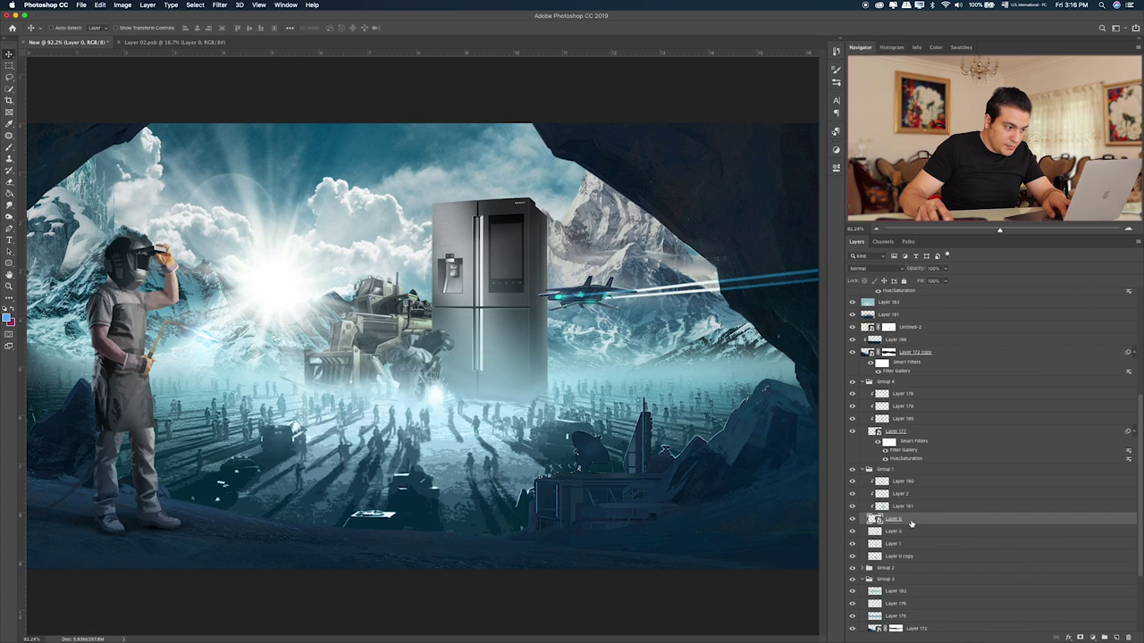
{"action": "left_click", "coordinate": [1116, 637]}
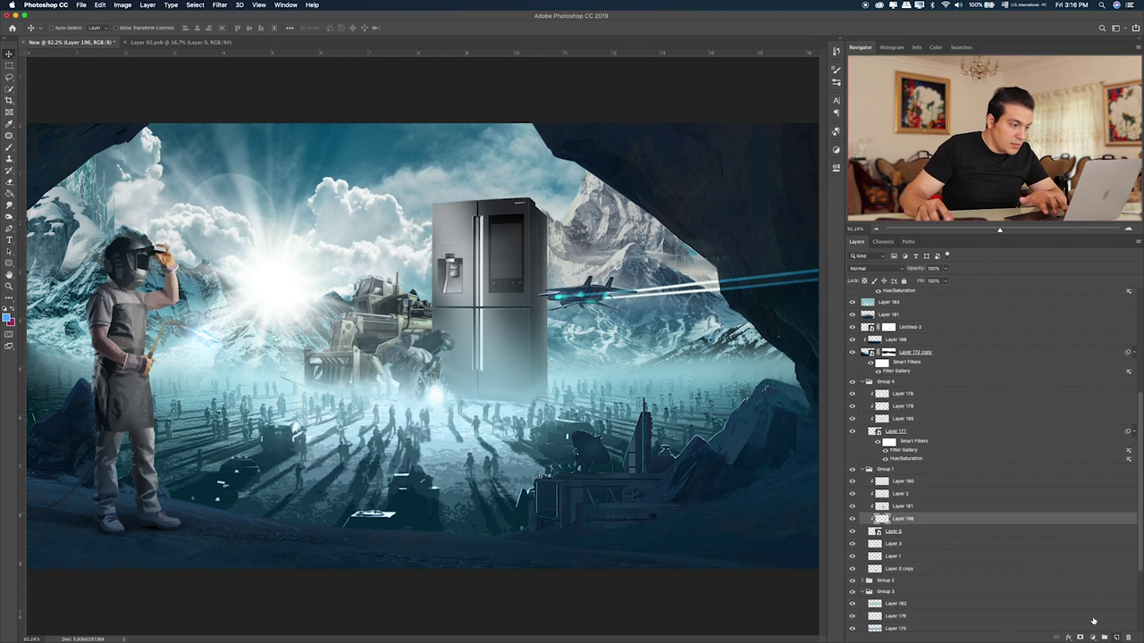
{"action": "key", "text": "b"}
{"action": "left_click_drag", "start_coordinate": [541, 317], "coordinate": [562, 367]}
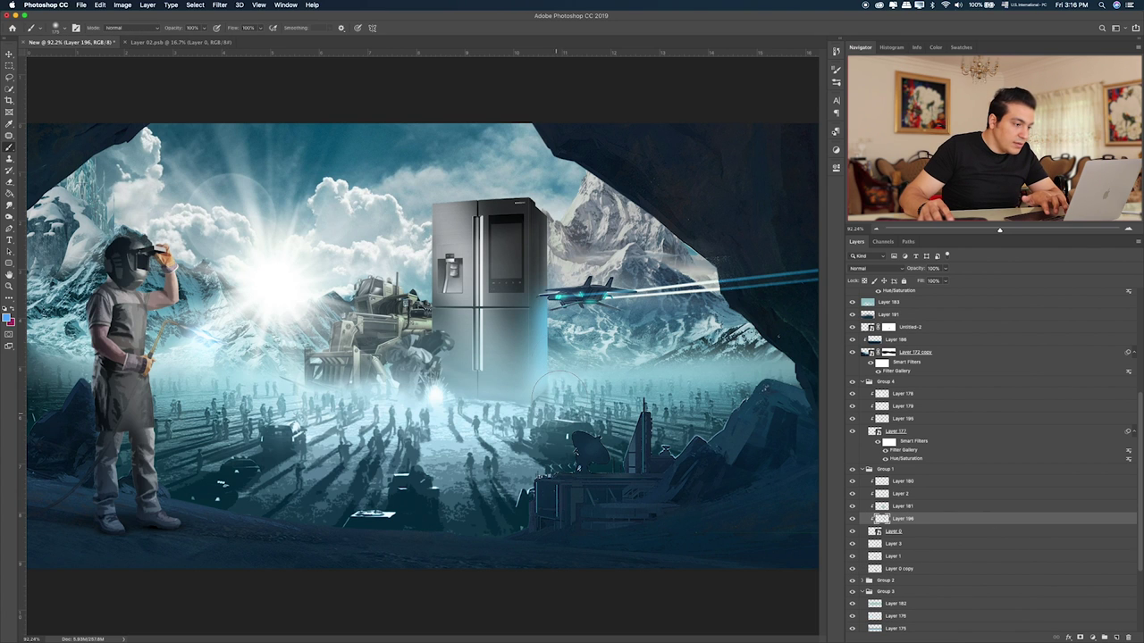
{"action": "left_click_drag", "start_coordinate": [538, 317], "coordinate": [536, 210]}
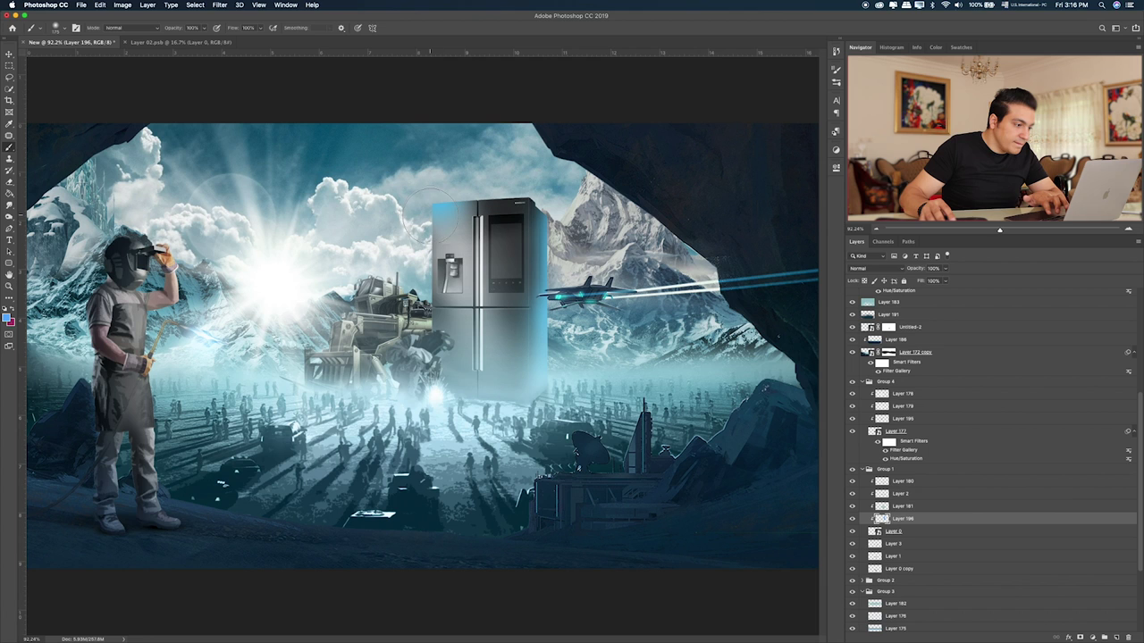
{"action": "left_click_drag", "start_coordinate": [430, 214], "coordinate": [474, 188]}
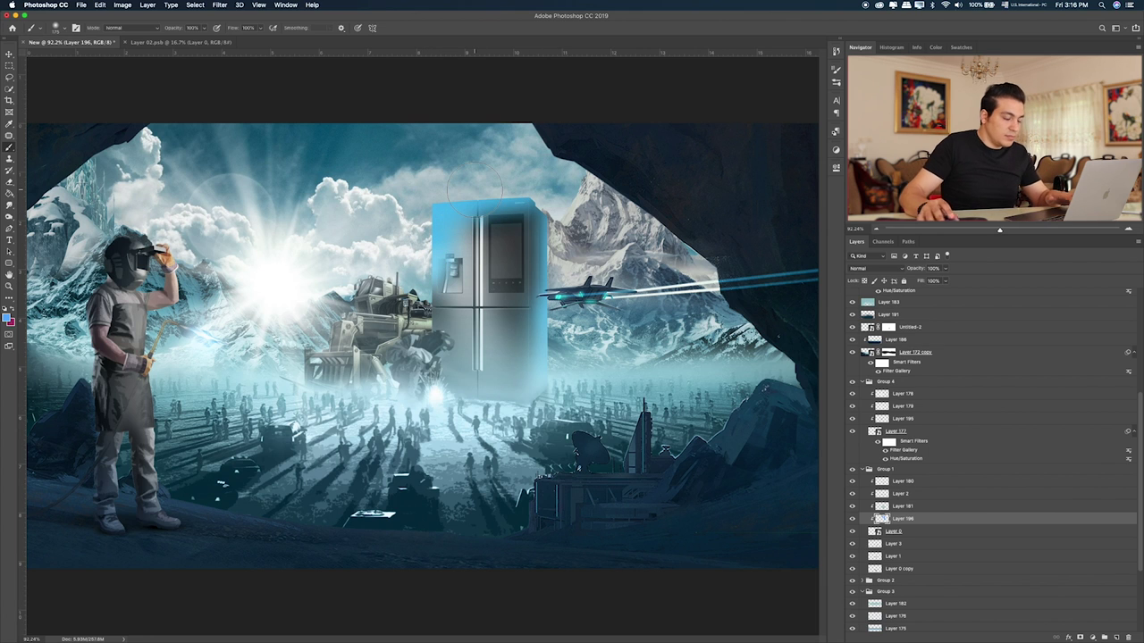
- Set the light layer to Color Dodge and partly erase its upper area at 30% opacity
{"action": "key", "text": "v"}
{"action": "key", "text": "shift+plus"}
{"action": "key", "text": "shift+plus"}
{"action": "key", "text": "shift+plus"}
{"action": "key", "text": "shift+plus"}
{"action": "key", "text": "shift+plus"}
{"action": "key", "text": "shift+plus"}
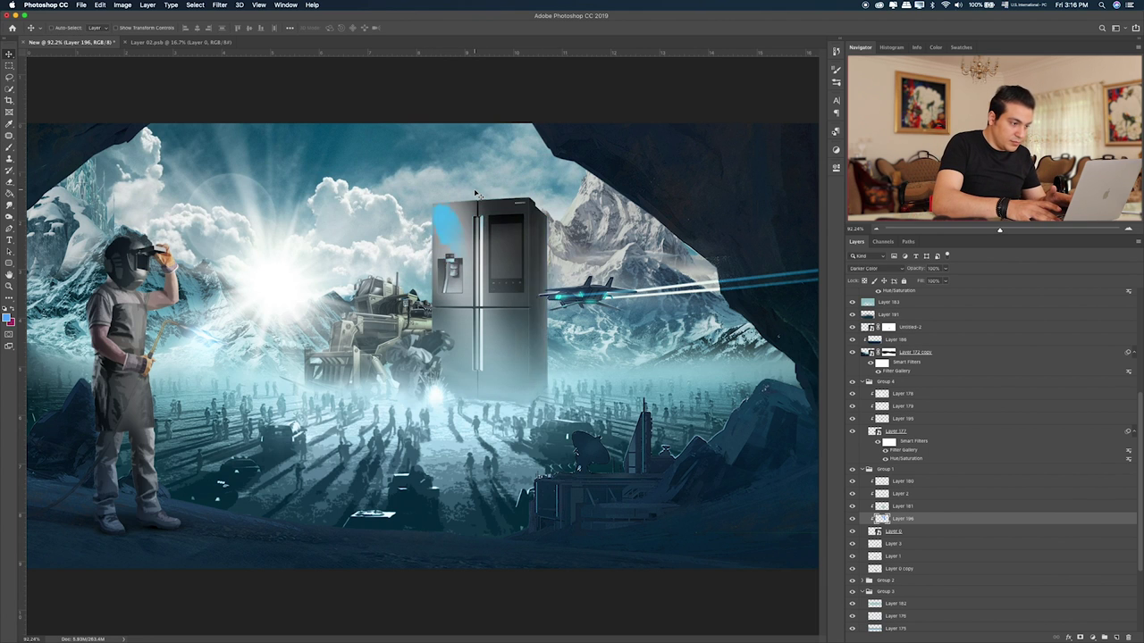
{"action": "key", "text": "shift+plus"}
{"action": "key", "text": "shift+plus"}
{"action": "key", "text": "shift+plus"}
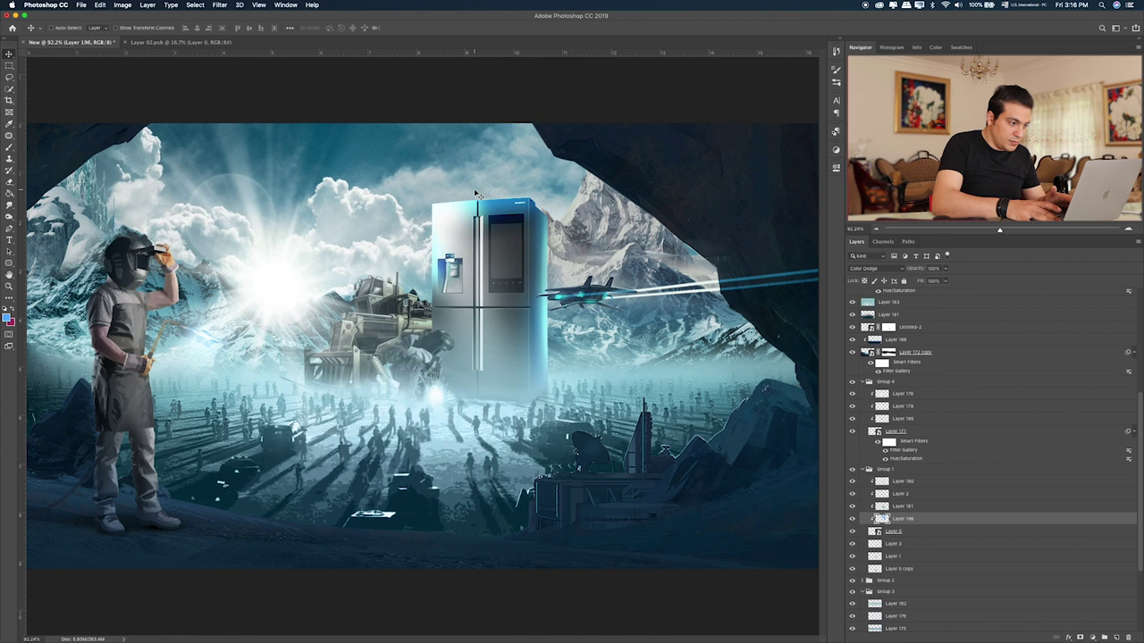
{"action": "key", "text": "e"}
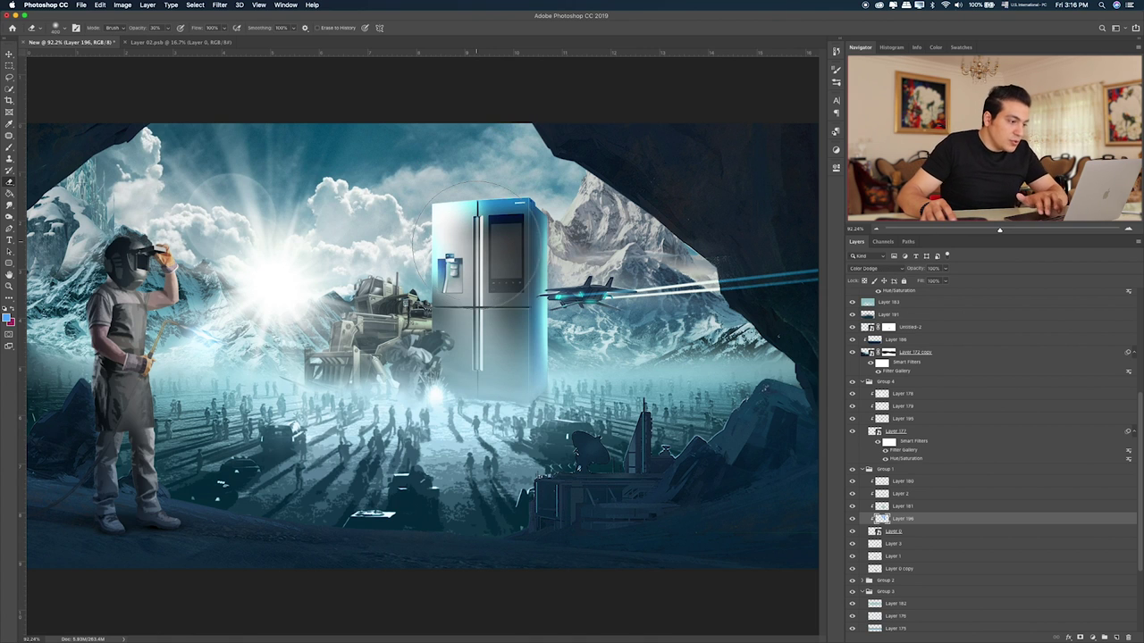
{"action": "mouse_move", "coordinate": [476, 240]}
{"action": "left_mouse_down"}
{"action": "mouse_move", "coordinate": [491, 219]}
{"action": "mouse_move", "coordinate": [505, 259]}
{"action": "mouse_move", "coordinate": [491, 286]}
{"action": "mouse_move", "coordinate": [505, 268]}
{"action": "mouse_move", "coordinate": [511, 340]}
{"action": "mouse_move", "coordinate": [505, 219]}
{"action": "mouse_move", "coordinate": [519, 251]}
{"action": "left_mouse_up"}
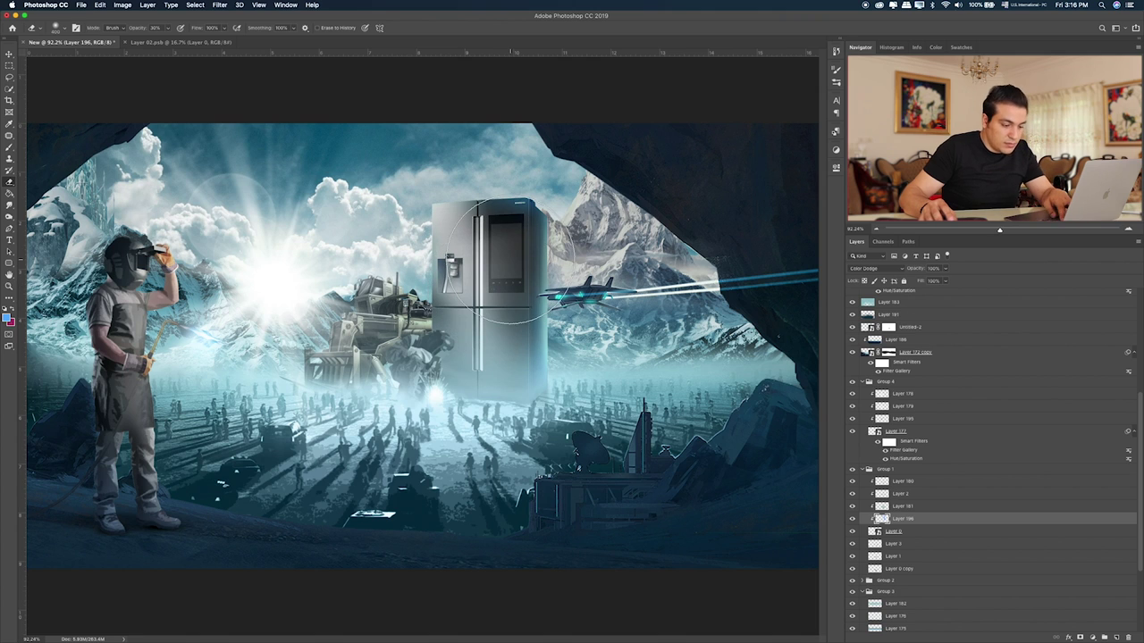
{"action": "key", "text": "super+1"}
{"action": "key", "text": "super+plus"}
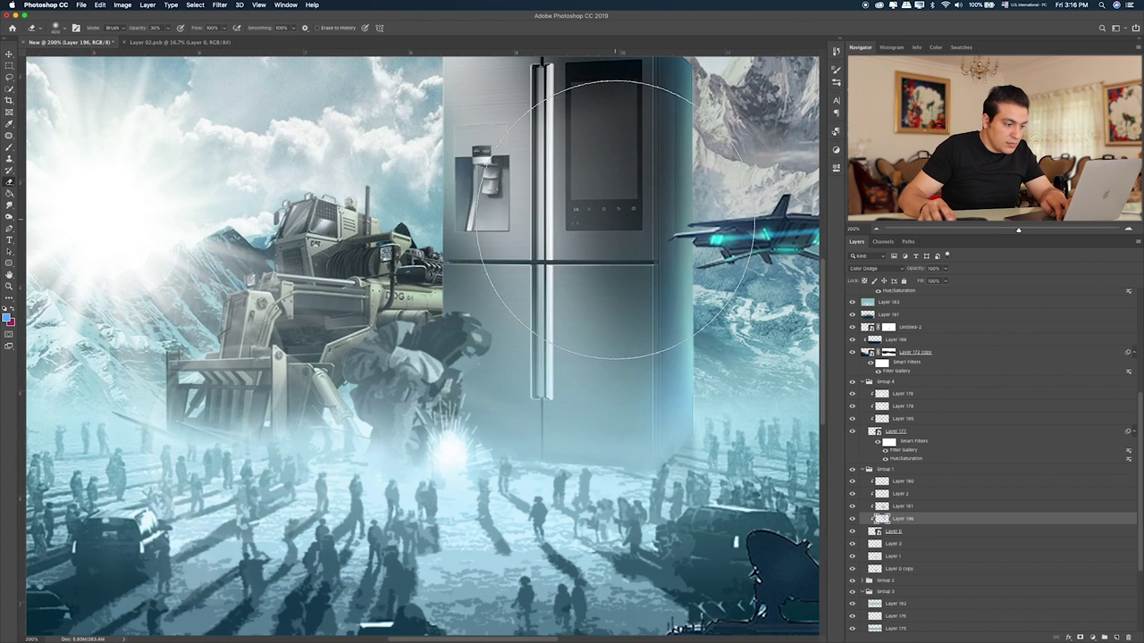
{"action": "scroll", "coordinate": [607, 321], "scroll_direction": "up", "scroll_amount": 5}
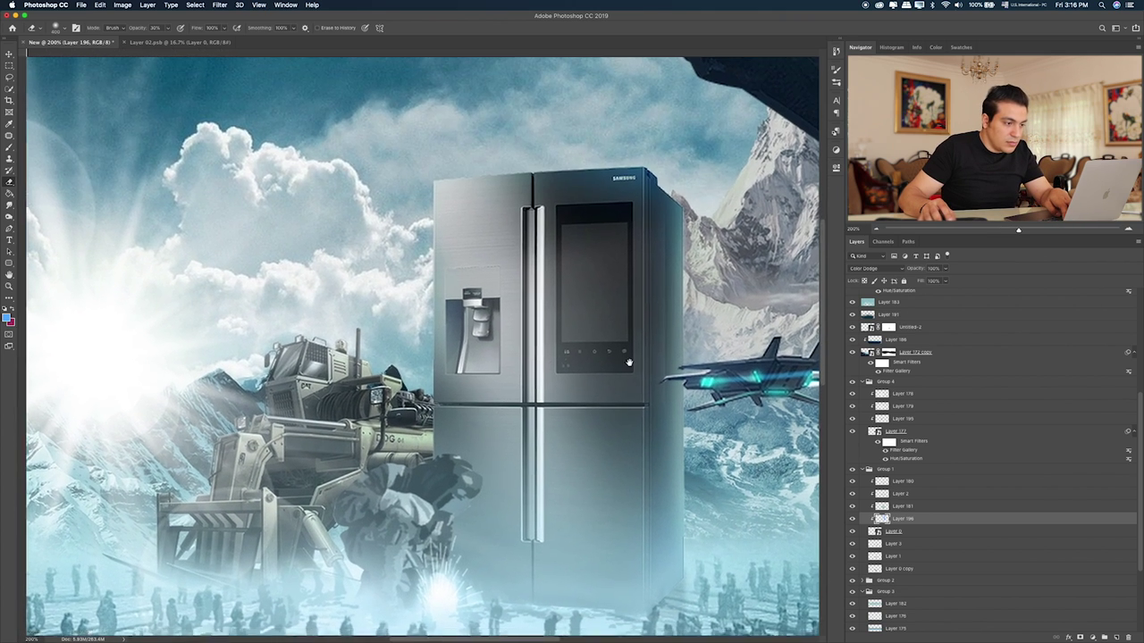
{"action": "key", "text": "super+0"}
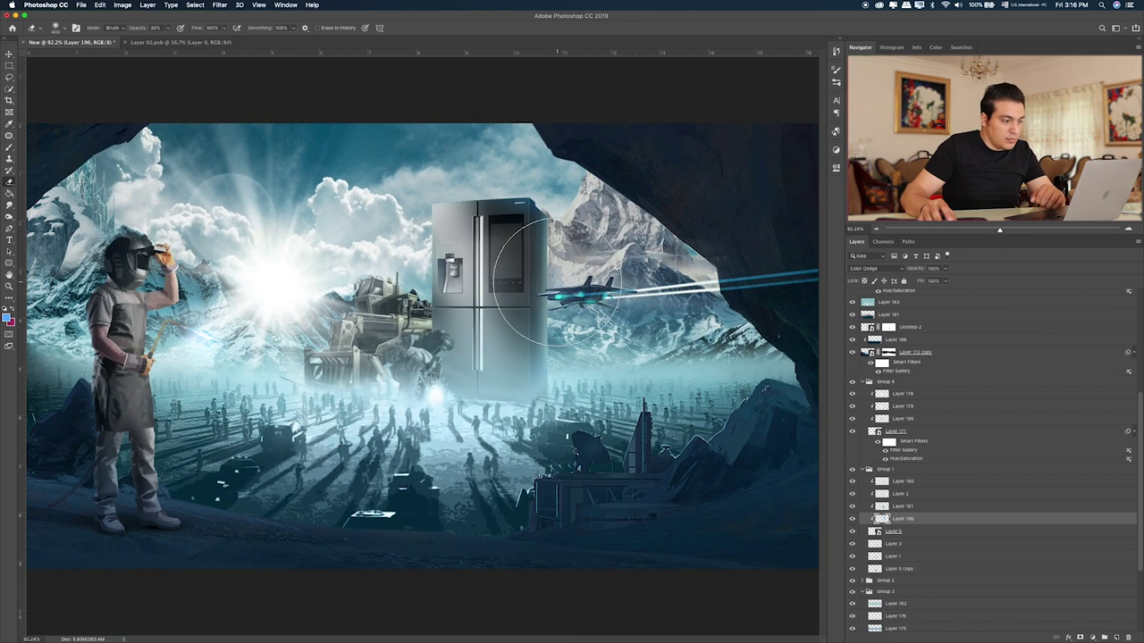
- Add Layer 197 at the top of Group 1, test-painting and undoing fog strokes beneath the fridge
{"action": "left_click", "coordinate": [957, 532]}
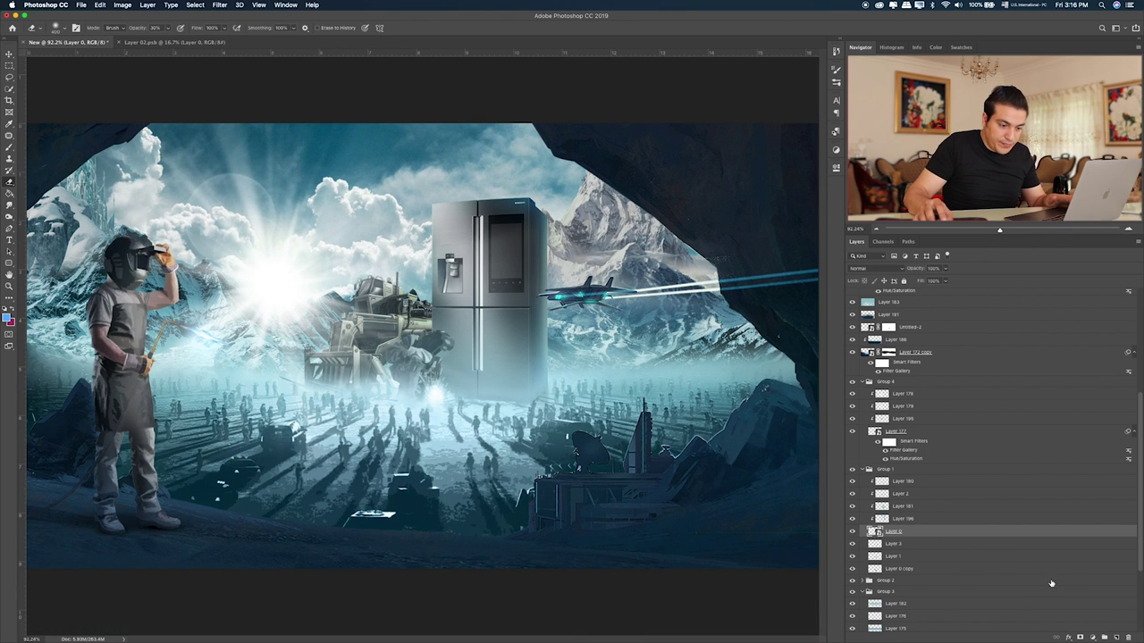
{"action": "left_click", "coordinate": [1113, 633]}
{"action": "key", "text": "b"}
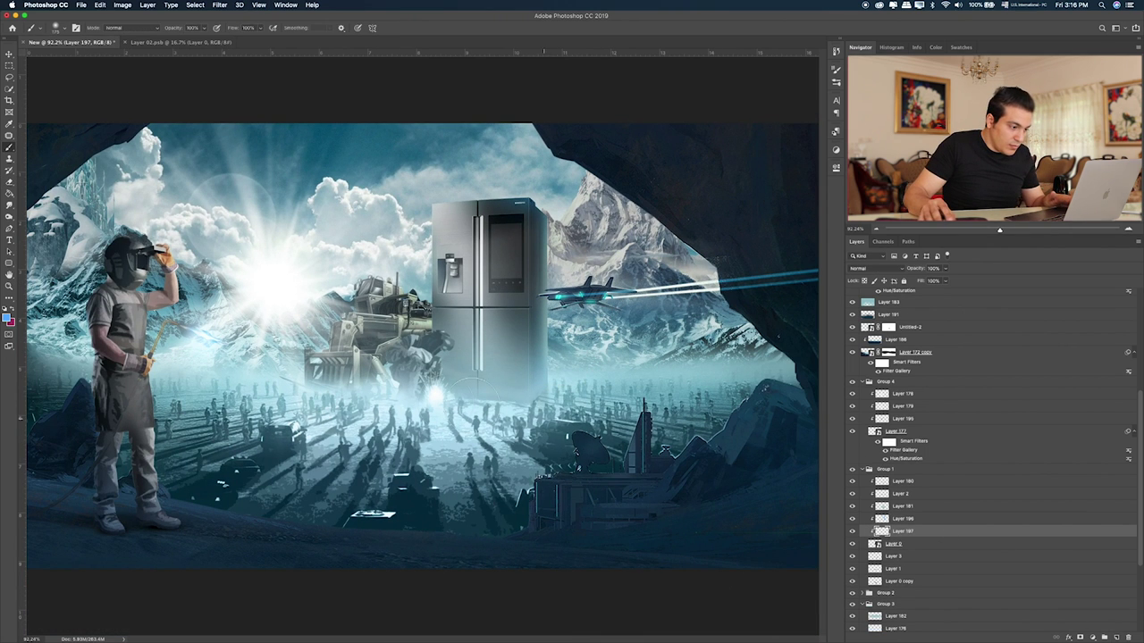
{"action": "left_click_drag", "start_coordinate": [422, 397], "coordinate": [413, 392]}
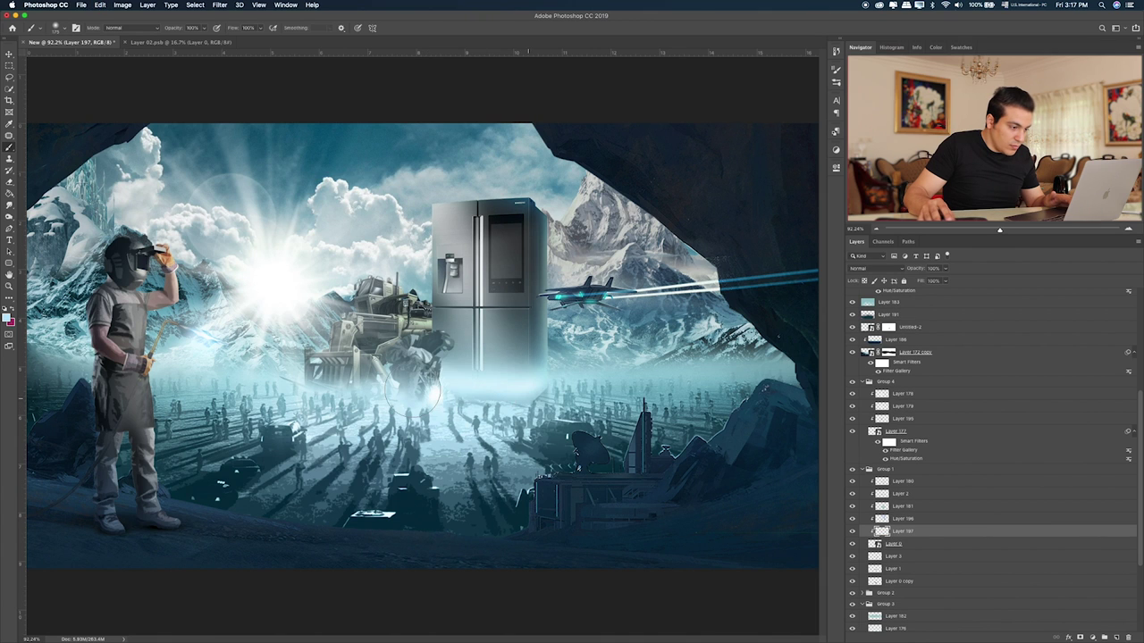
{"action": "key", "text": "ctrl+z"}
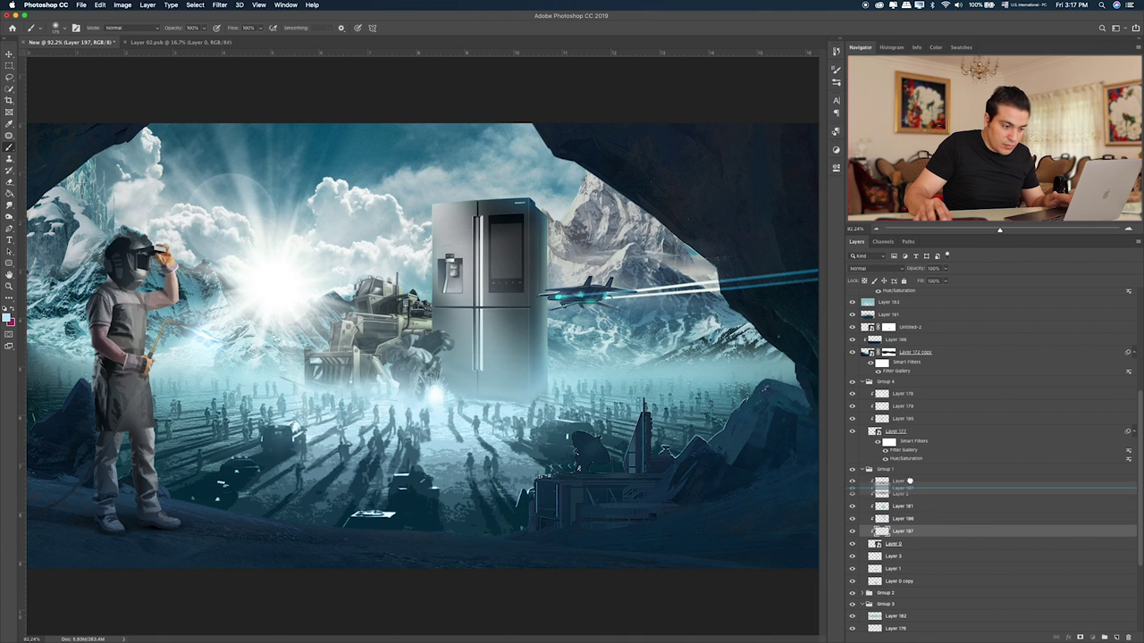
{"action": "left_click_drag", "start_coordinate": [917, 531], "coordinate": [903, 475]}
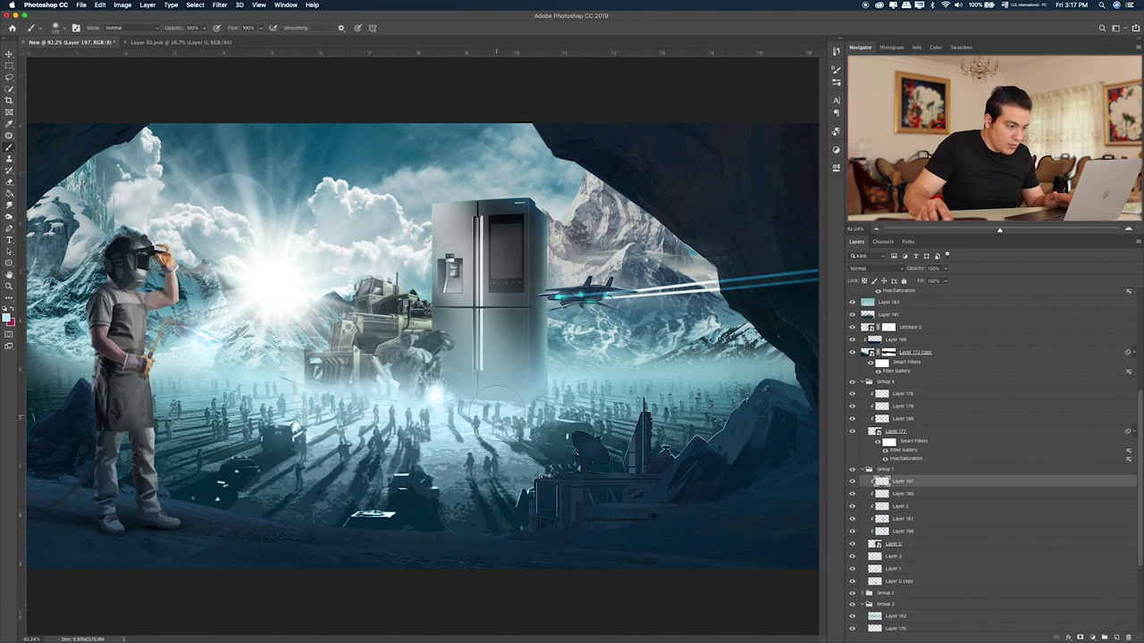
{"action": "left_click_drag", "start_coordinate": [478, 399], "coordinate": [527, 402]}
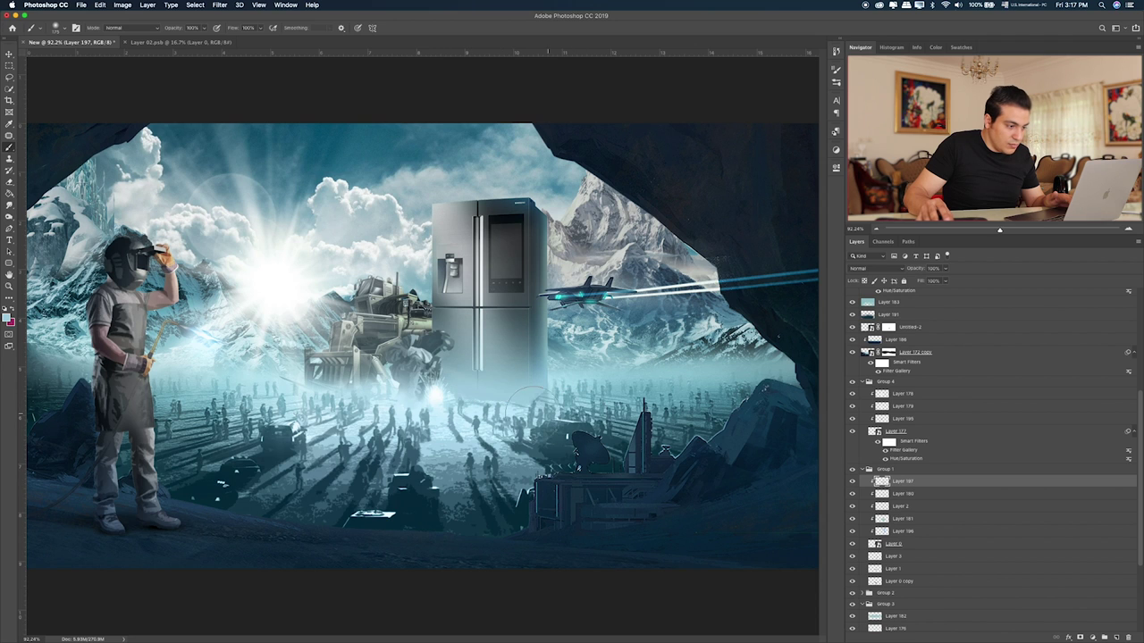
{"action": "key", "text": "ctrl+z"}
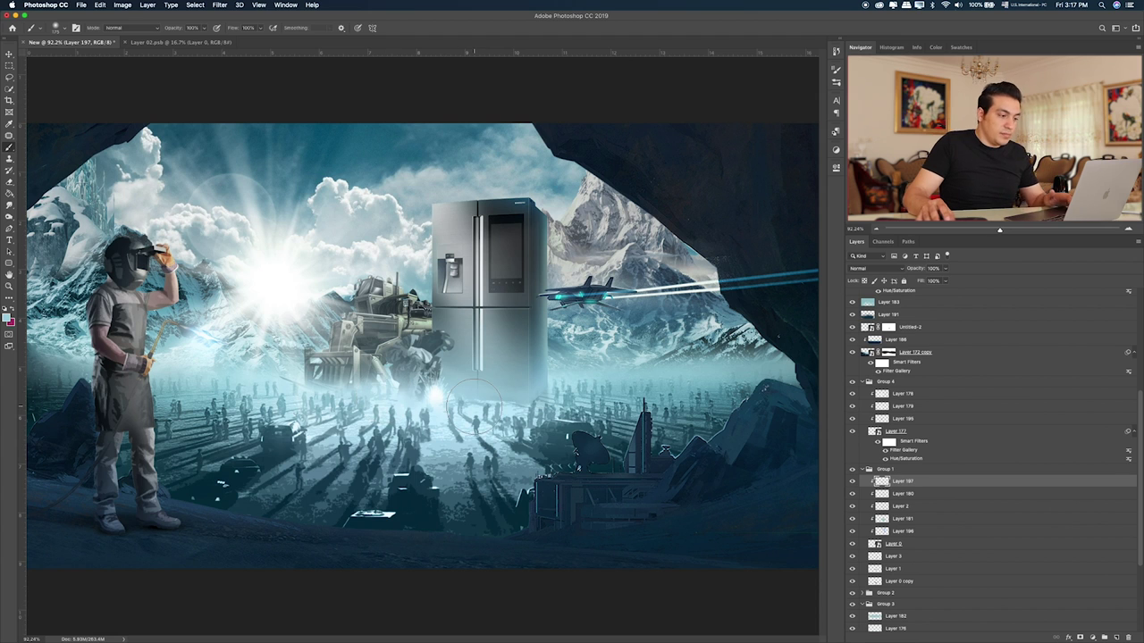
- Reapply the Cutout Filter Gallery effect to Layer 21 in Group 2 and add Layer 198 above it
{"action": "left_click", "coordinate": [865, 470]}
{"action": "left_click", "coordinate": [851, 480]}
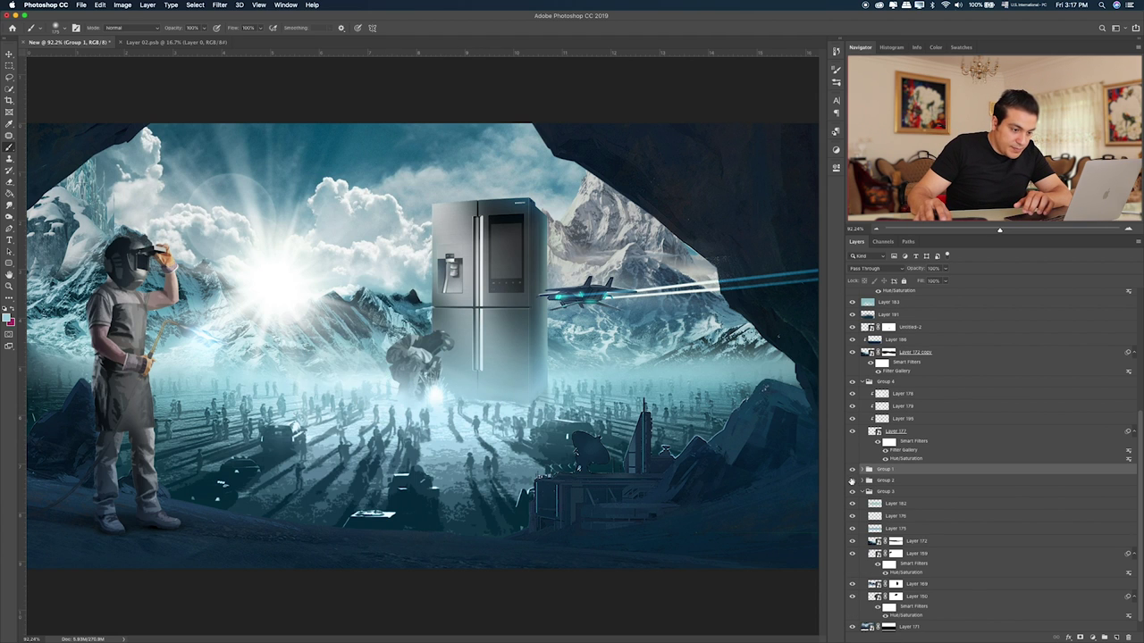
{"action": "left_click", "coordinate": [864, 481]}
{"action": "left_click", "coordinate": [908, 517]}
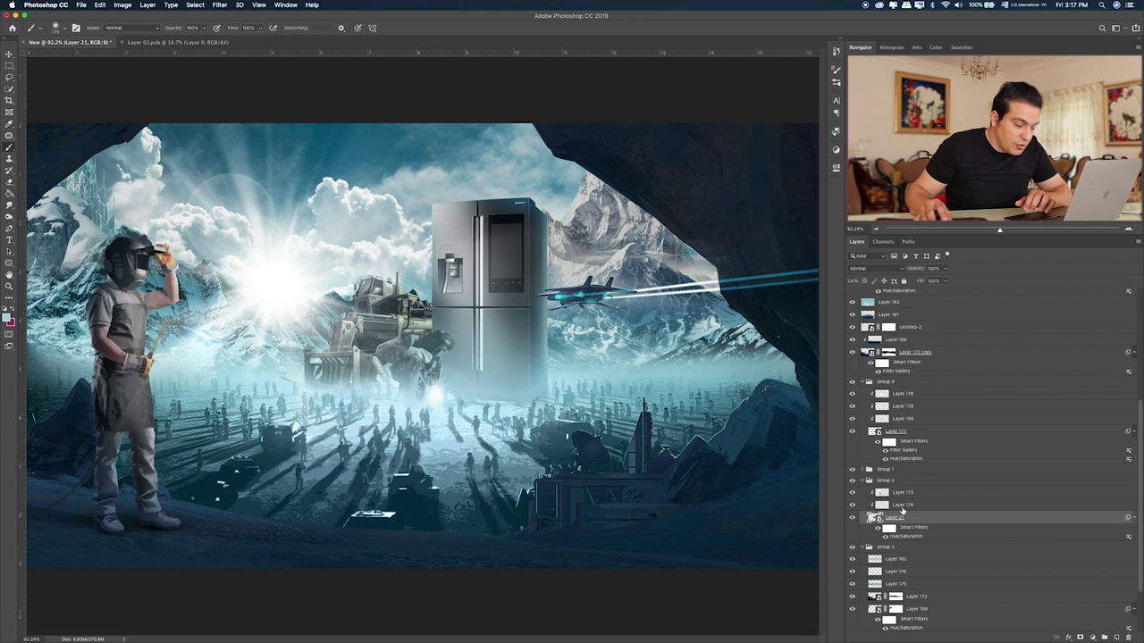
{"action": "left_click", "coordinate": [217, 5]}
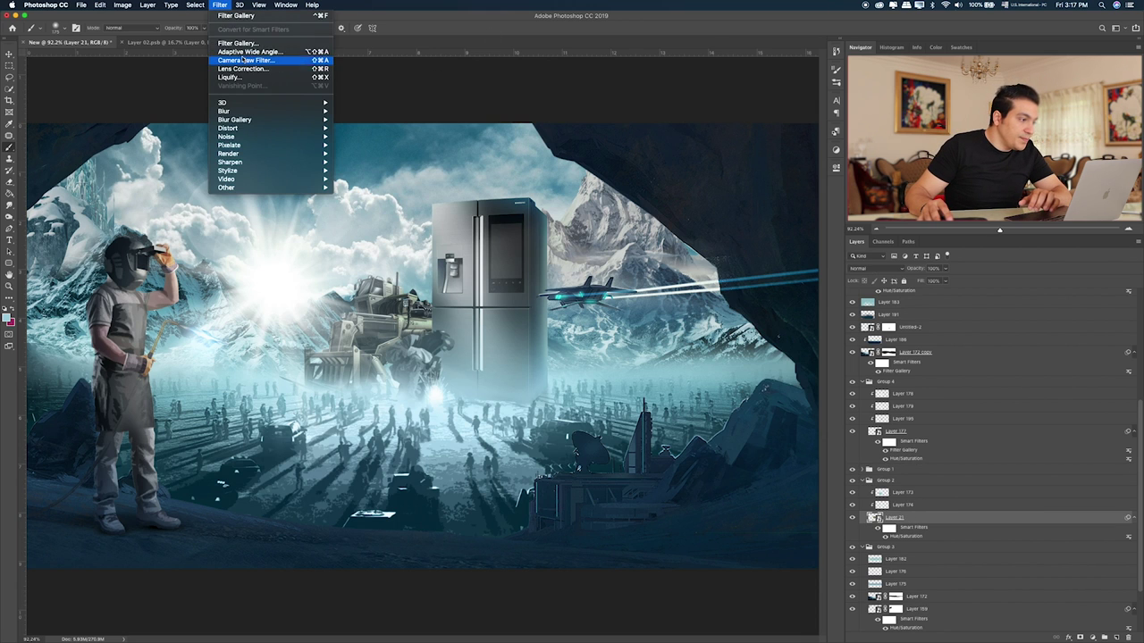
{"action": "left_click", "coordinate": [252, 19]}
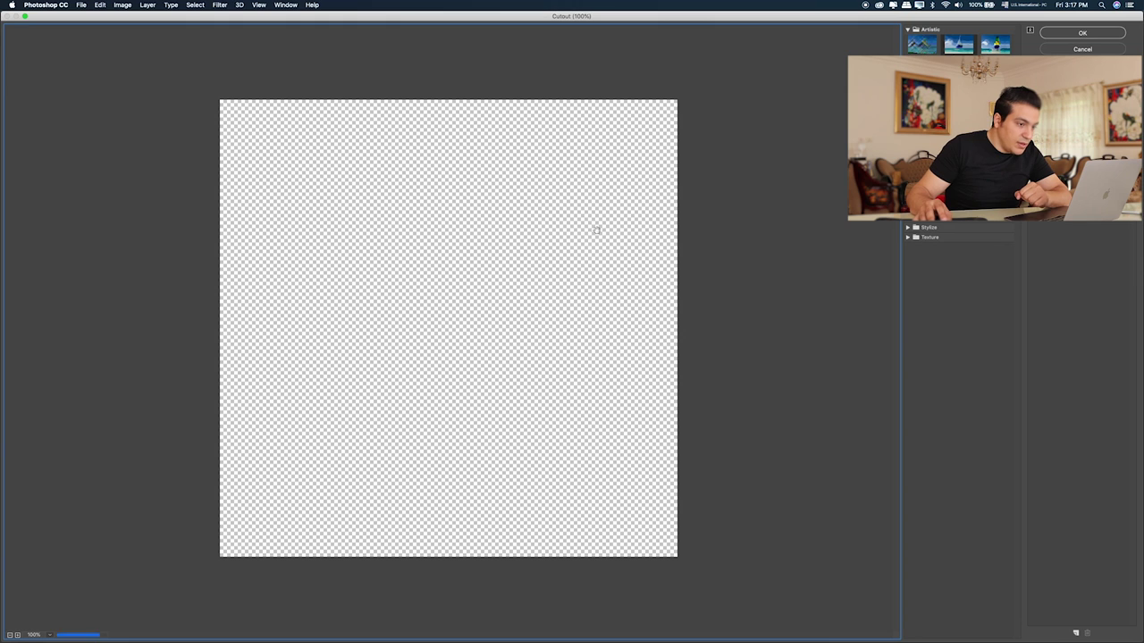
{"action": "left_click", "coordinate": [1122, 36]}
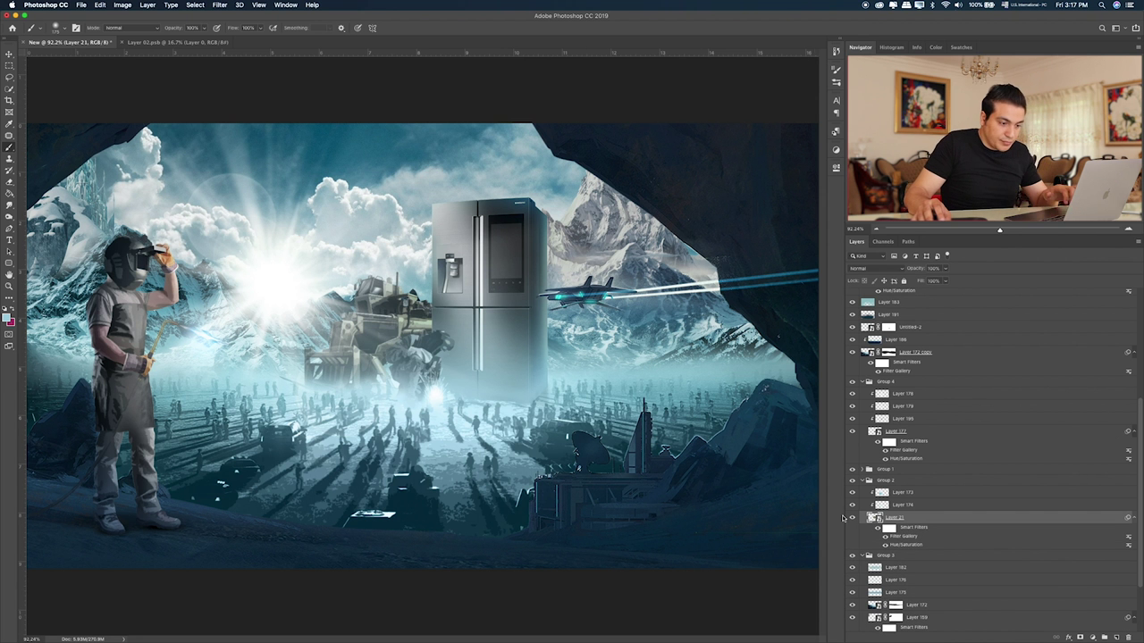
{"action": "left_click", "coordinate": [1118, 636]}
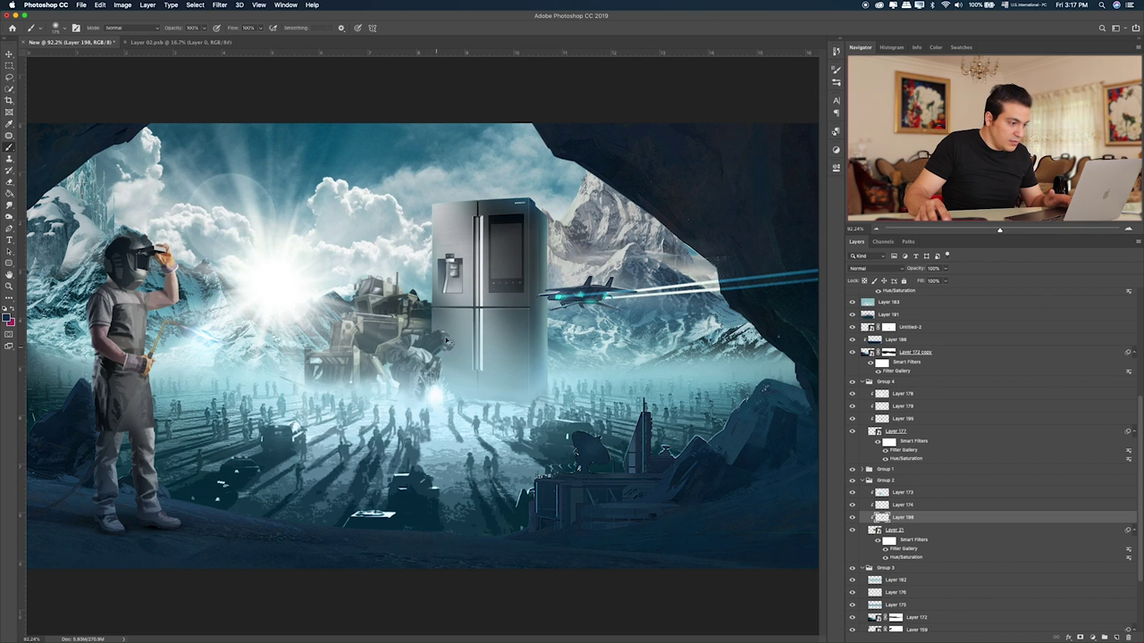
- Shade the robot arm beside the fridge with a dark stroke on Layer 198 set to Overlay
{"action": "key", "text": "ctrl+z"}
{"action": "left_click_drag", "start_coordinate": [402, 344], "coordinate": [407, 379]}
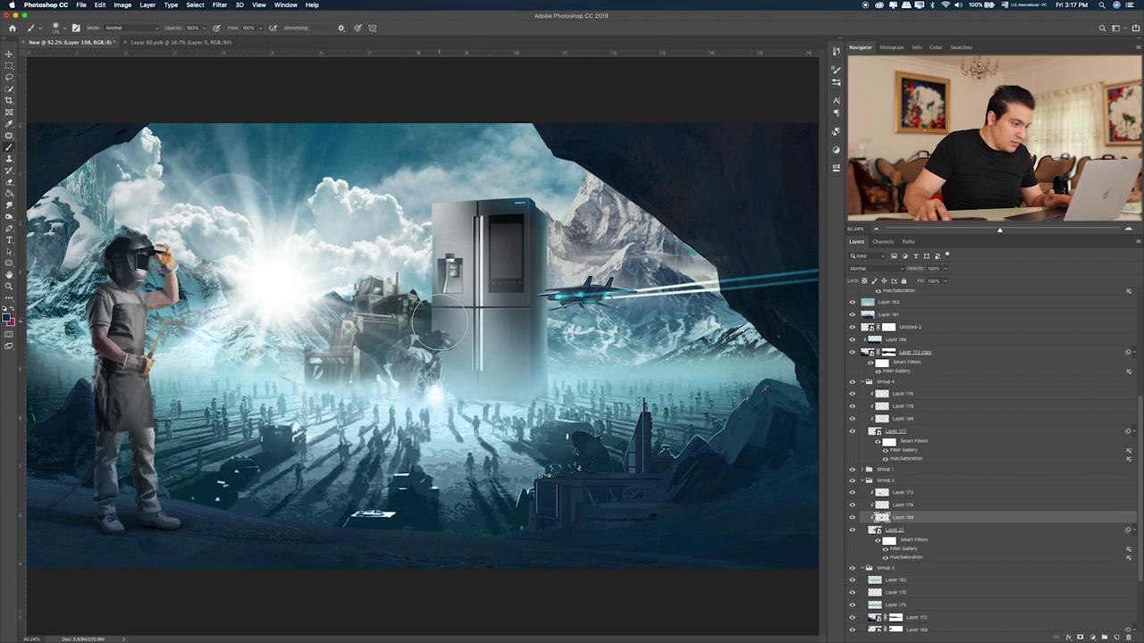
{"action": "left_click", "coordinate": [906, 271]}
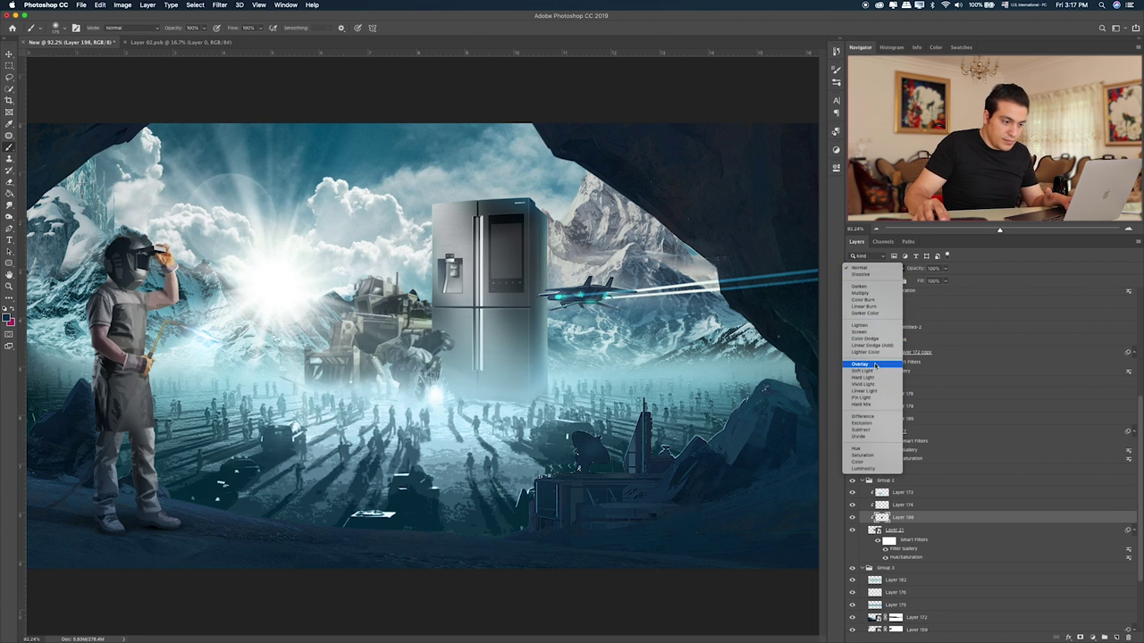
{"action": "left_click", "coordinate": [880, 367]}
{"action": "key", "text": "ctrl+plus"}
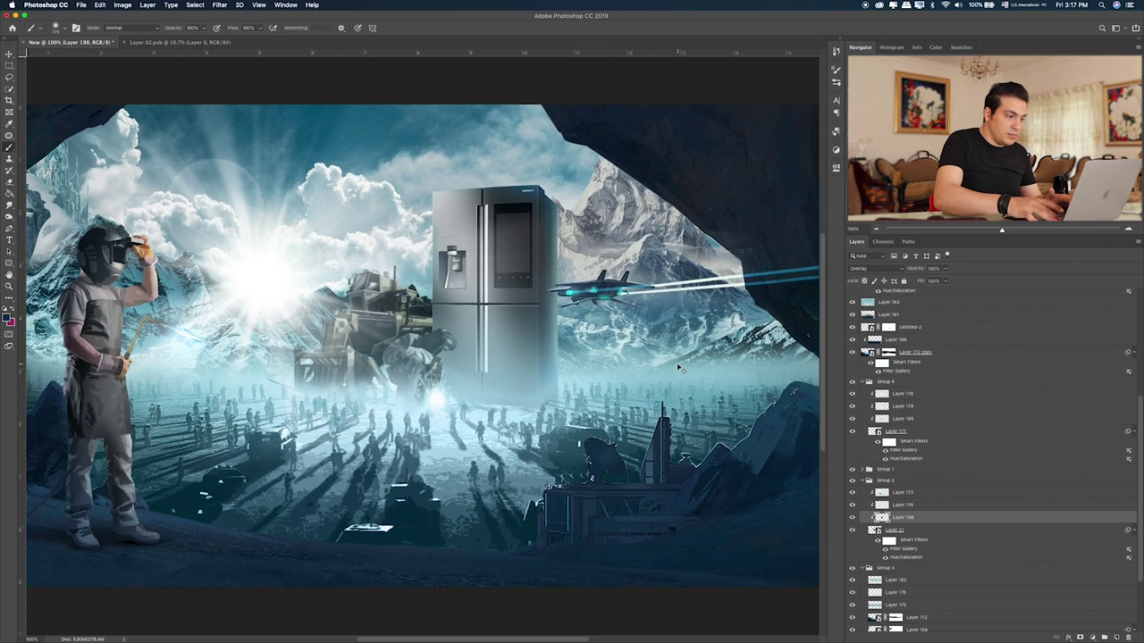
{"action": "key", "text": "ctrl+plus"}
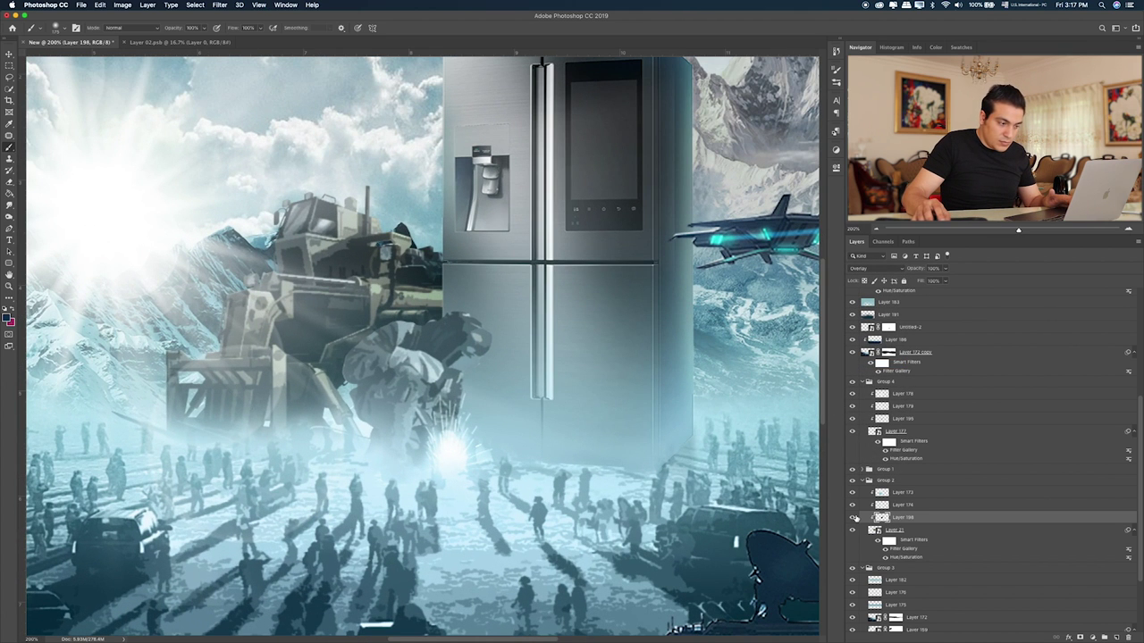
{"action": "left_click", "coordinate": [852, 517]}
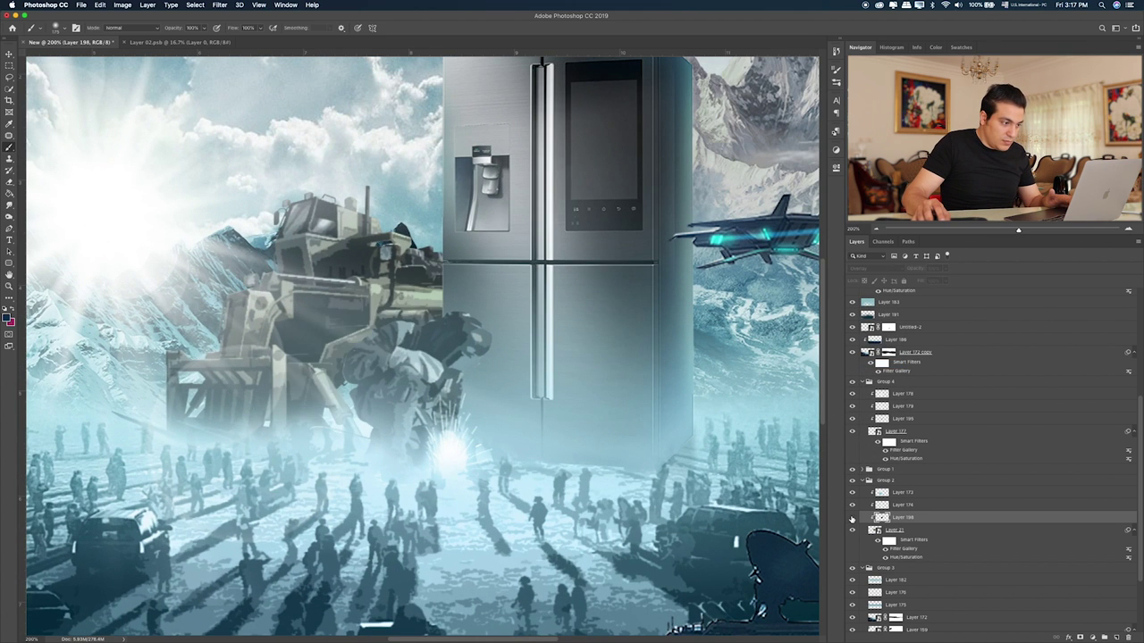
- Paint white over the robot's upper left on a new layer above Layer 173
{"action": "left_click", "coordinate": [929, 495]}
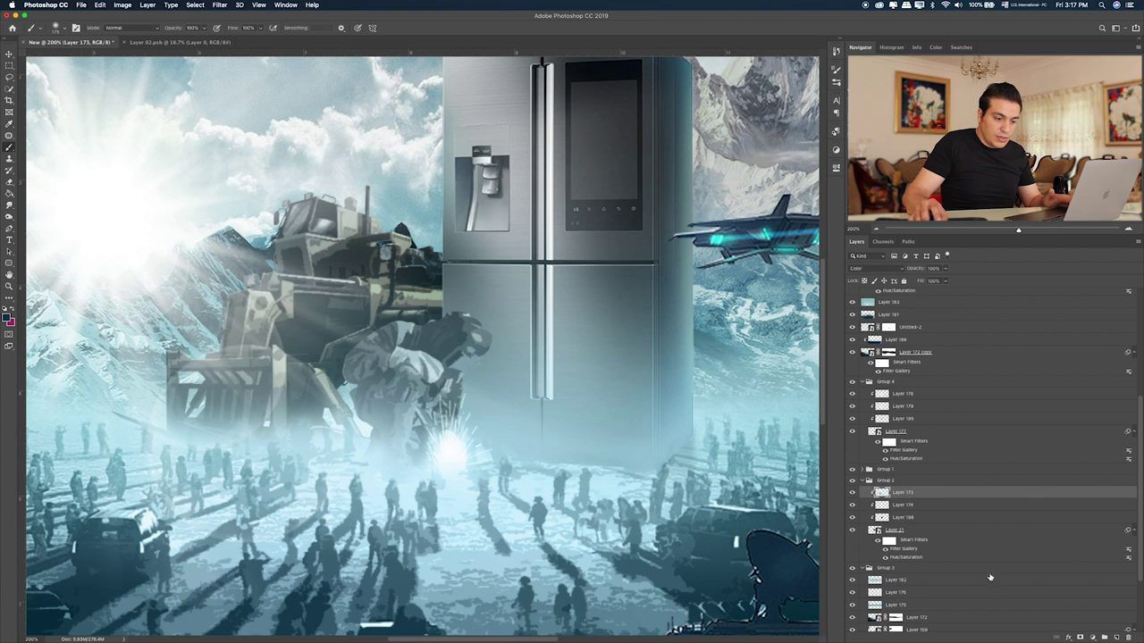
{"action": "left_click", "coordinate": [1120, 637]}
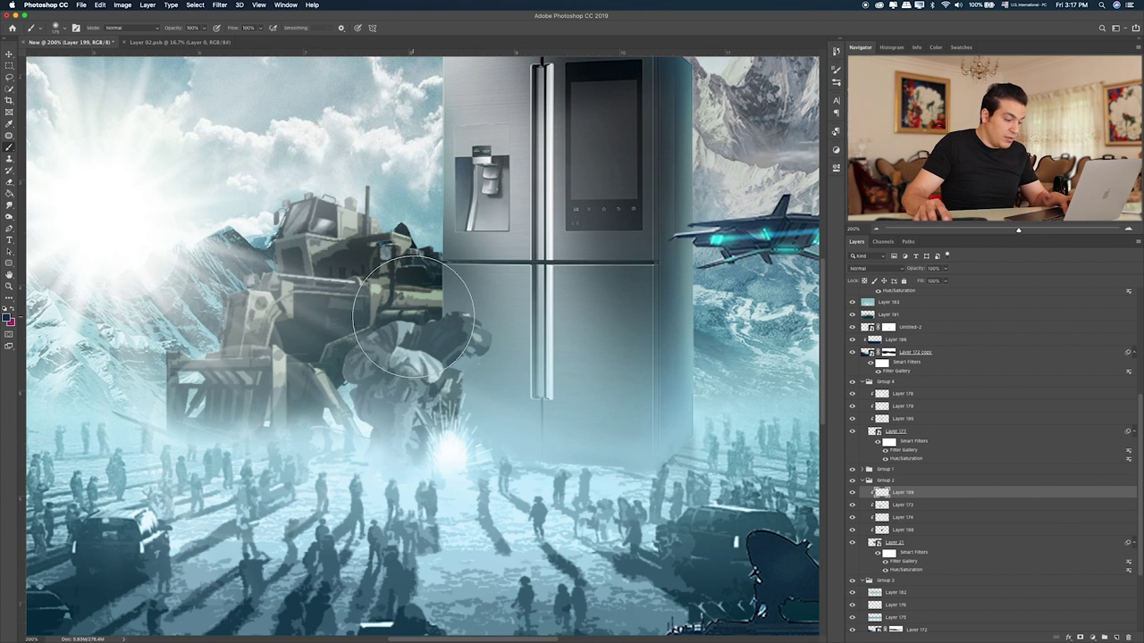
{"action": "left_click_drag", "start_coordinate": [255, 277], "coordinate": [288, 304]}
{"action": "scroll", "coordinate": [289, 304], "scroll_direction": "left", "scroll_amount": 5}
{"action": "scroll", "coordinate": [289, 304], "scroll_direction": "up", "scroll_amount": 3}
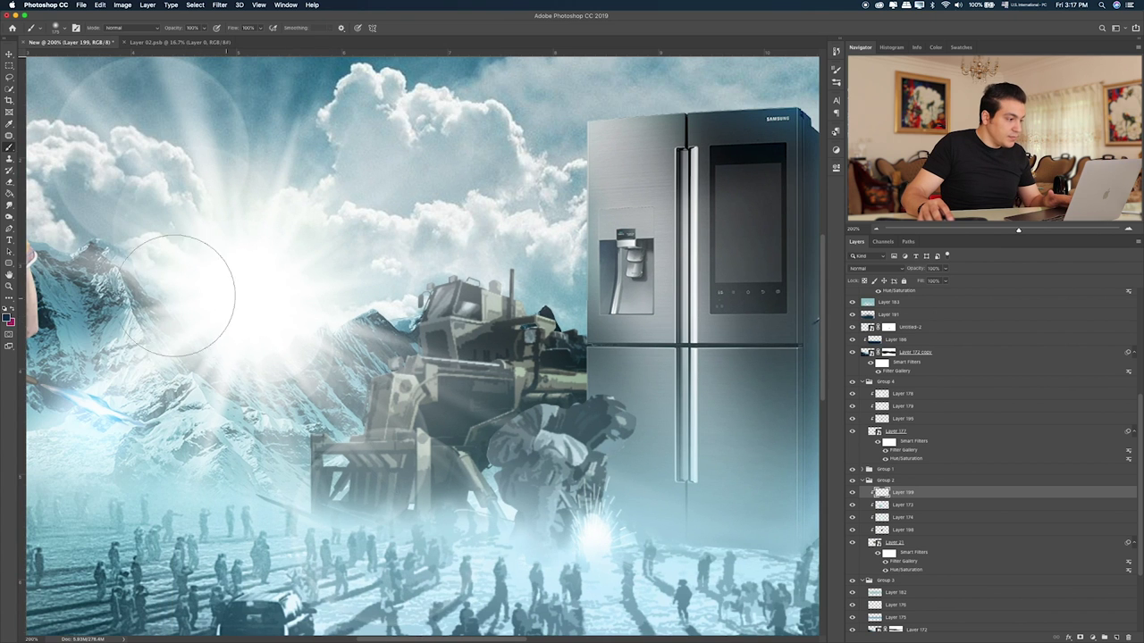
{"action": "left_click", "coordinate": [7, 319]}
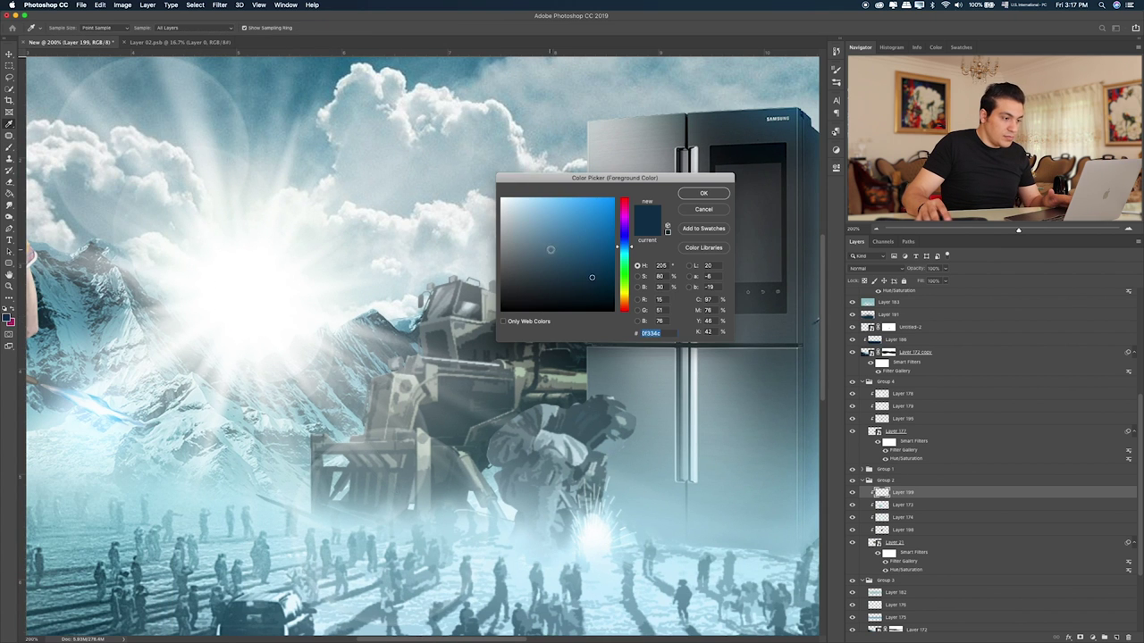
{"action": "left_click_drag", "start_coordinate": [550, 249], "coordinate": [487, 169]}
{"action": "left_click", "coordinate": [683, 195]}
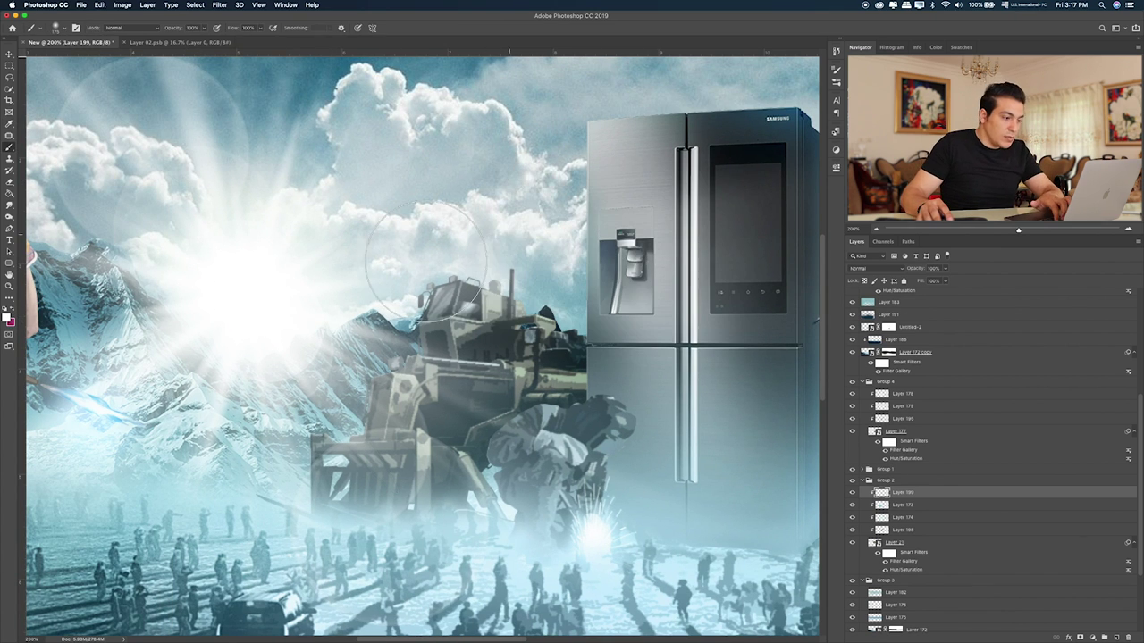
{"action": "mouse_move", "coordinate": [398, 317]}
{"action": "left_mouse_down"}
{"action": "mouse_move", "coordinate": [418, 362]}
{"action": "mouse_move", "coordinate": [375, 386]}
{"action": "mouse_move", "coordinate": [367, 413]}
{"action": "mouse_move", "coordinate": [345, 417]}
{"action": "mouse_move", "coordinate": [286, 510]}
{"action": "mouse_move", "coordinate": [252, 487]}
{"action": "left_mouse_up"}
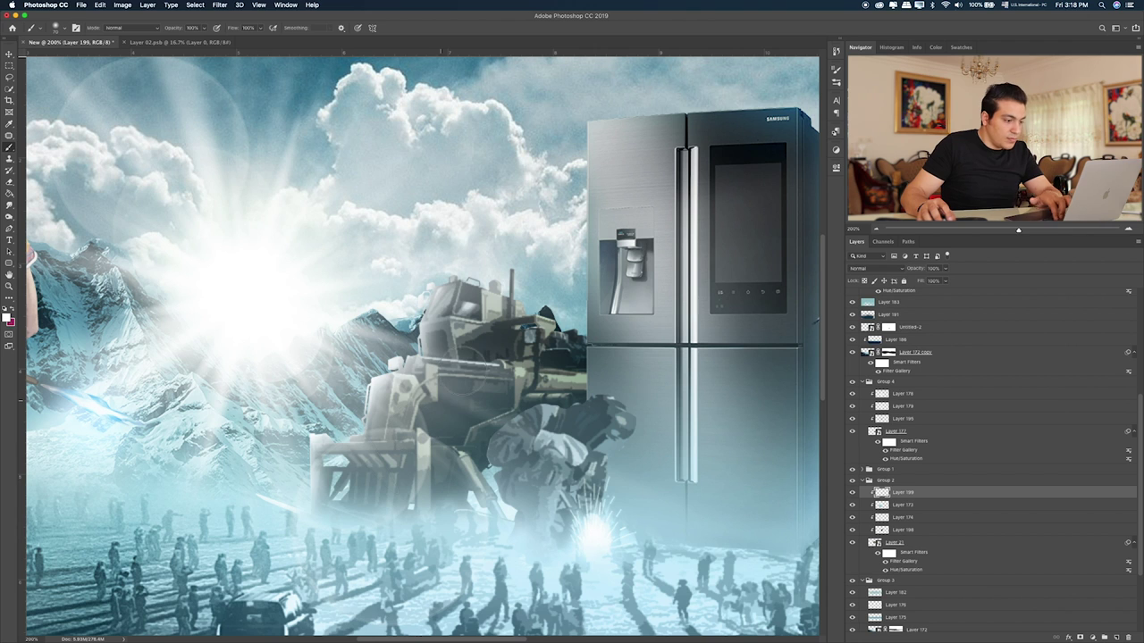
- Try several blend modes on the white paint layer and settle on Overlay
{"action": "key", "text": "v"}
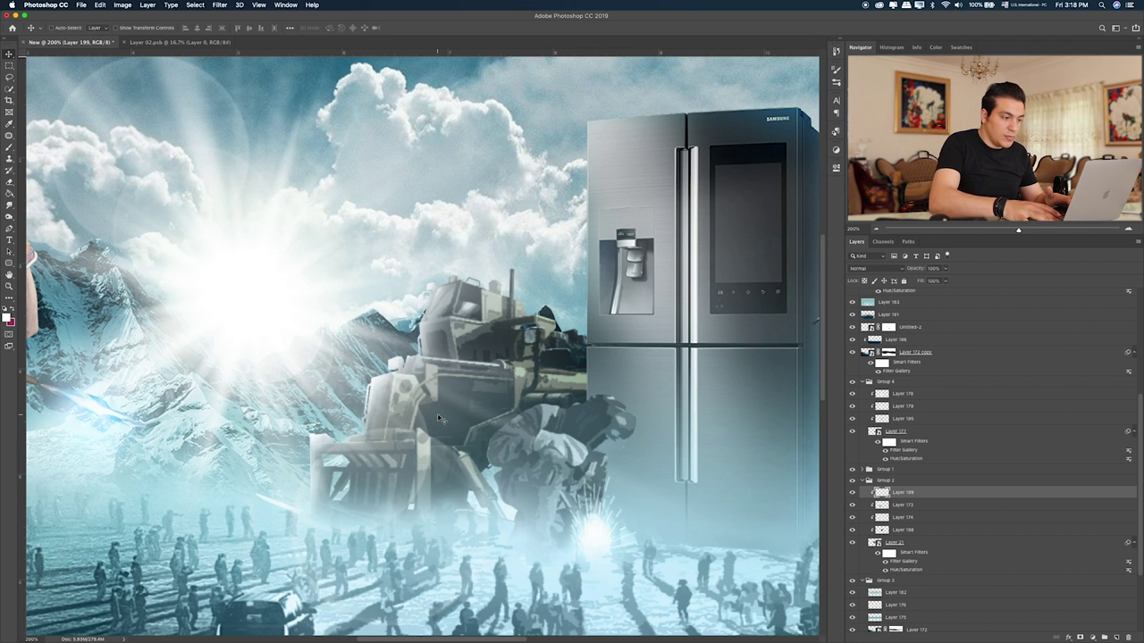
{"action": "key", "text": "alt+shift+k"}
{"action": "key", "text": "shift+plus"}
{"action": "key", "text": "shift+plus"}
{"action": "key", "text": "shift+plus"}
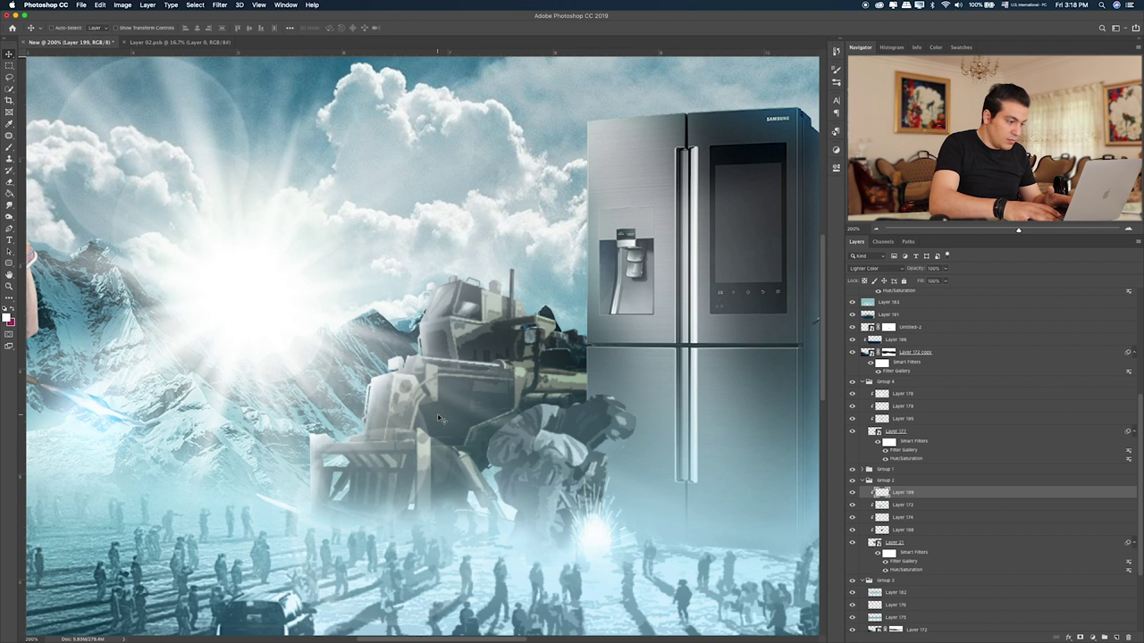
{"action": "key", "text": "shift+plus"}
{"action": "key", "text": "shift+plus"}
{"action": "key", "text": "shift+plus"}
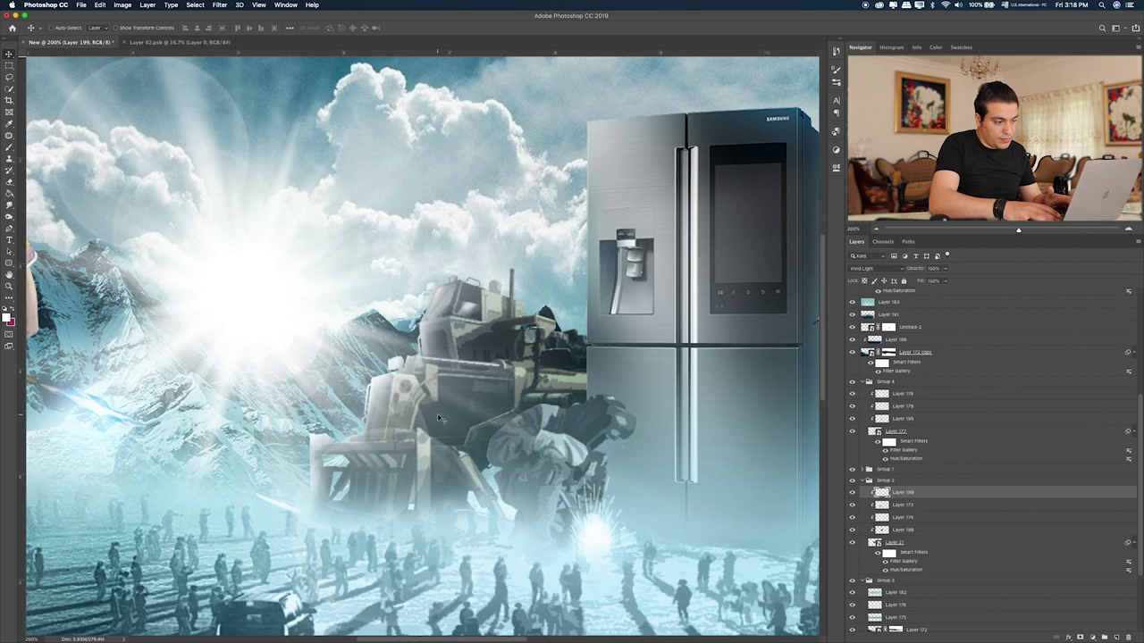
{"action": "key", "text": "shift+plus"}
{"action": "key", "text": "shift+plus"}
{"action": "key", "text": "shift+plus"}
{"action": "key", "text": "shift+plus"}
{"action": "key", "text": "shift+plus"}
{"action": "key", "text": "shift+plus"}
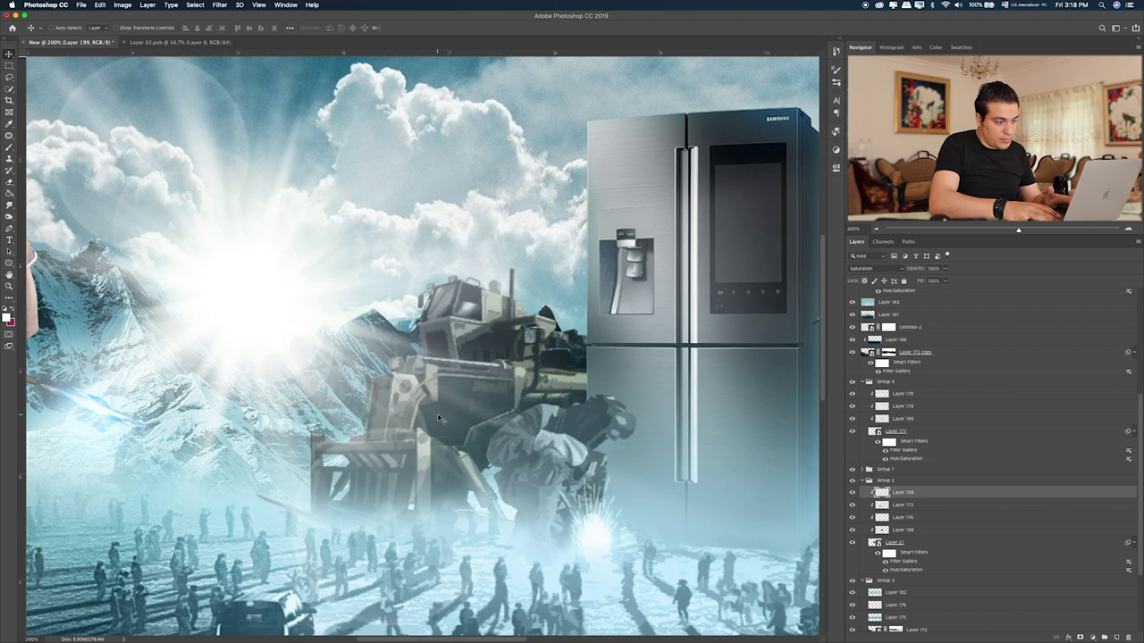
{"action": "key", "text": "shift+plus"}
{"action": "key", "text": "shift+plus"}
{"action": "key", "text": "shift+plus"}
{"action": "key", "text": "shift+plus"}
{"action": "key", "text": "shift+plus"}
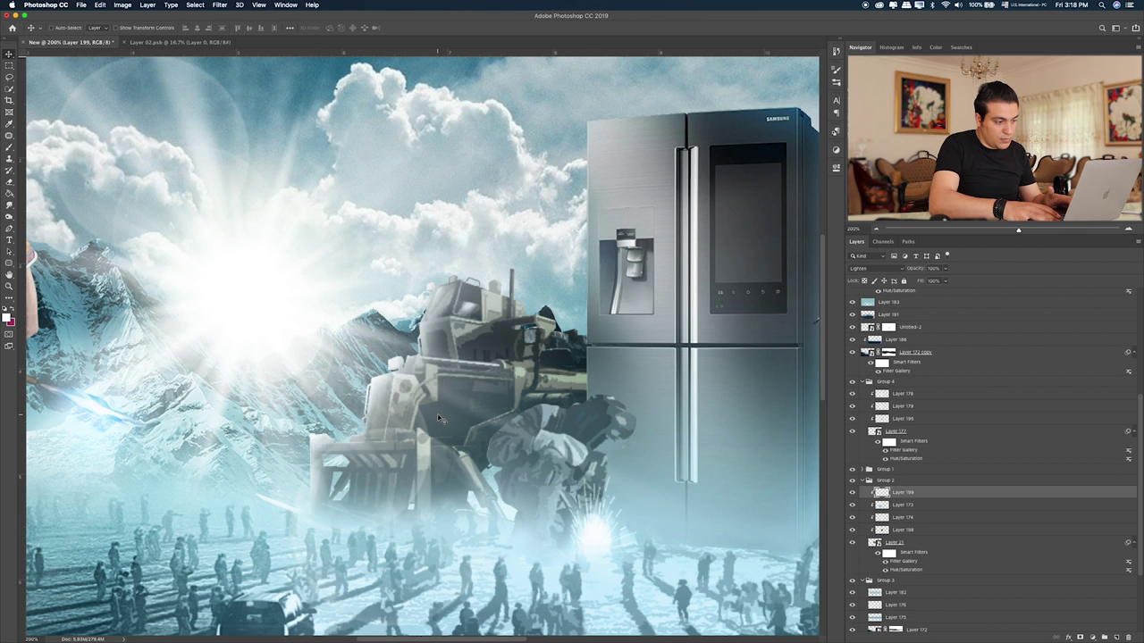
{"action": "key", "text": "shift+plus"}
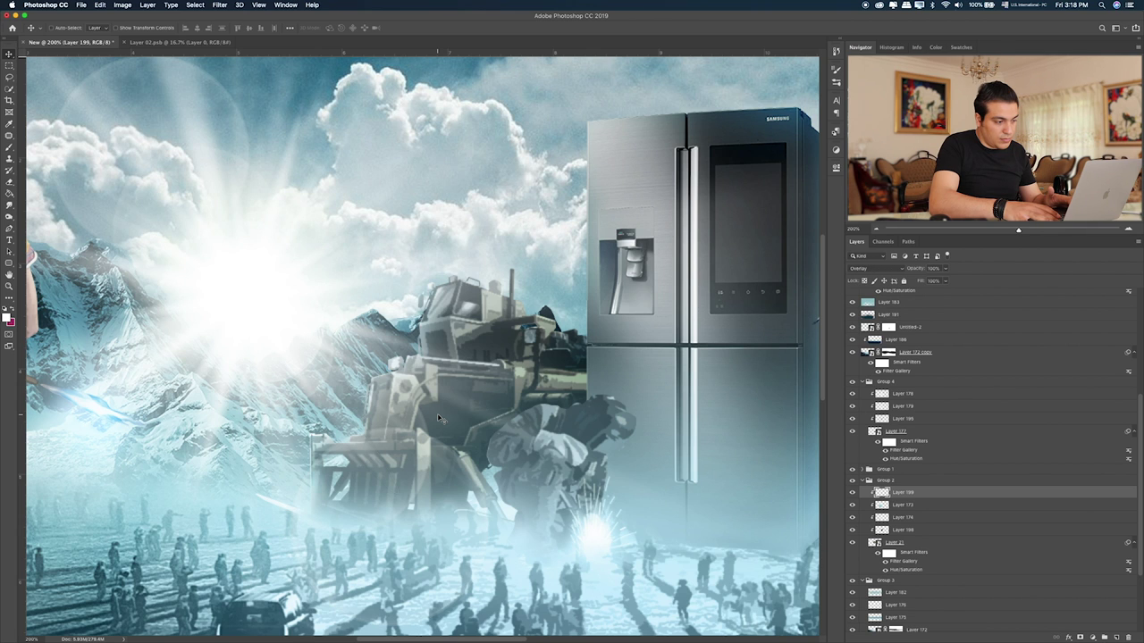
{"action": "key", "text": "e"}
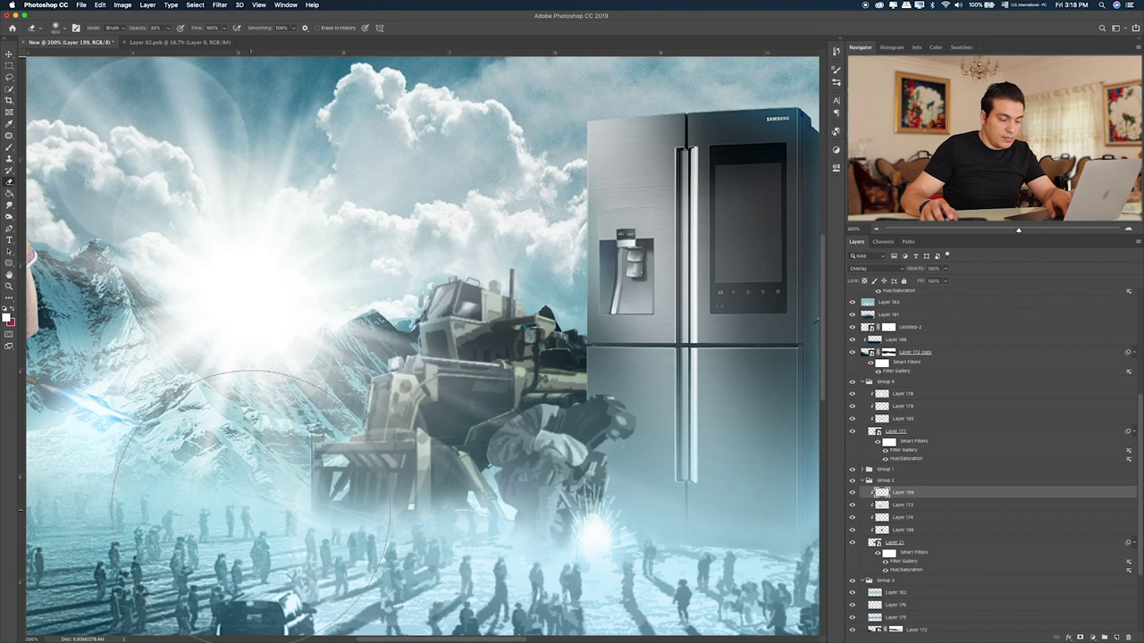
{"action": "key", "text": "ctrl+0"}
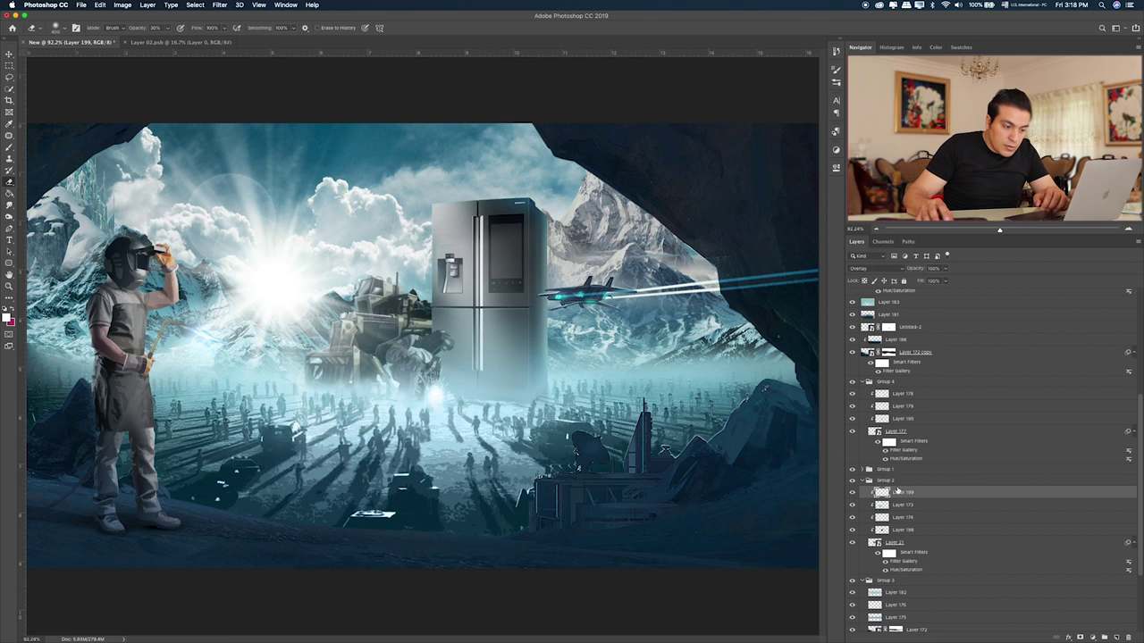
- Add a new Layer 200 above Layer 197 in Group 1, clipped to the fridge
{"action": "left_click", "coordinate": [851, 468]}
{"action": "left_click", "coordinate": [862, 468]}
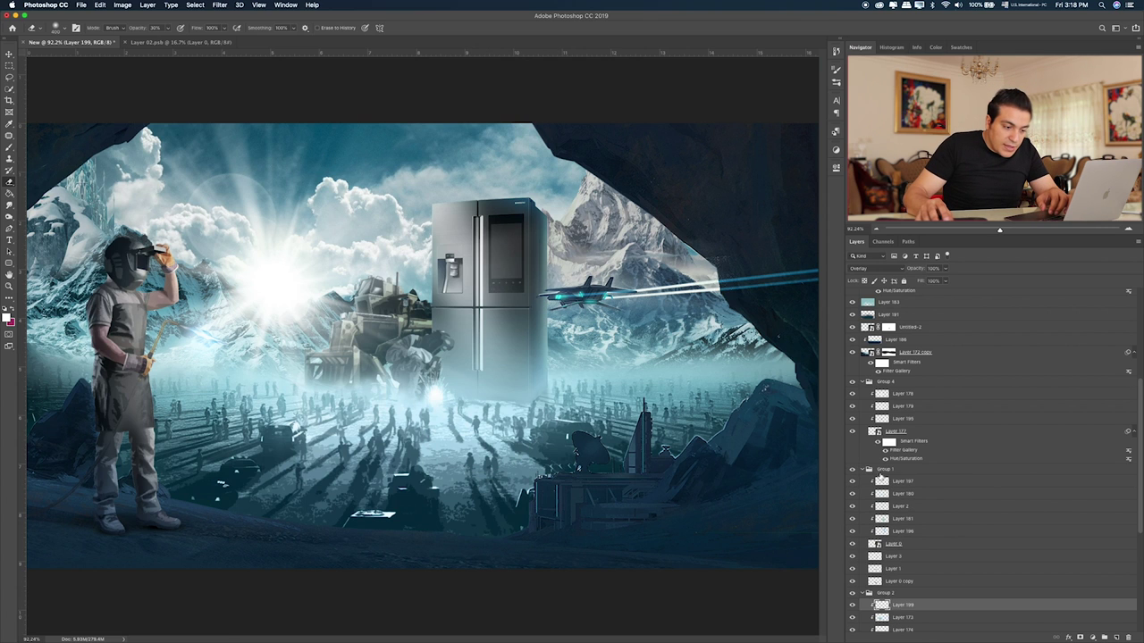
{"action": "left_click", "coordinate": [902, 482]}
{"action": "left_click", "coordinate": [1114, 636]}
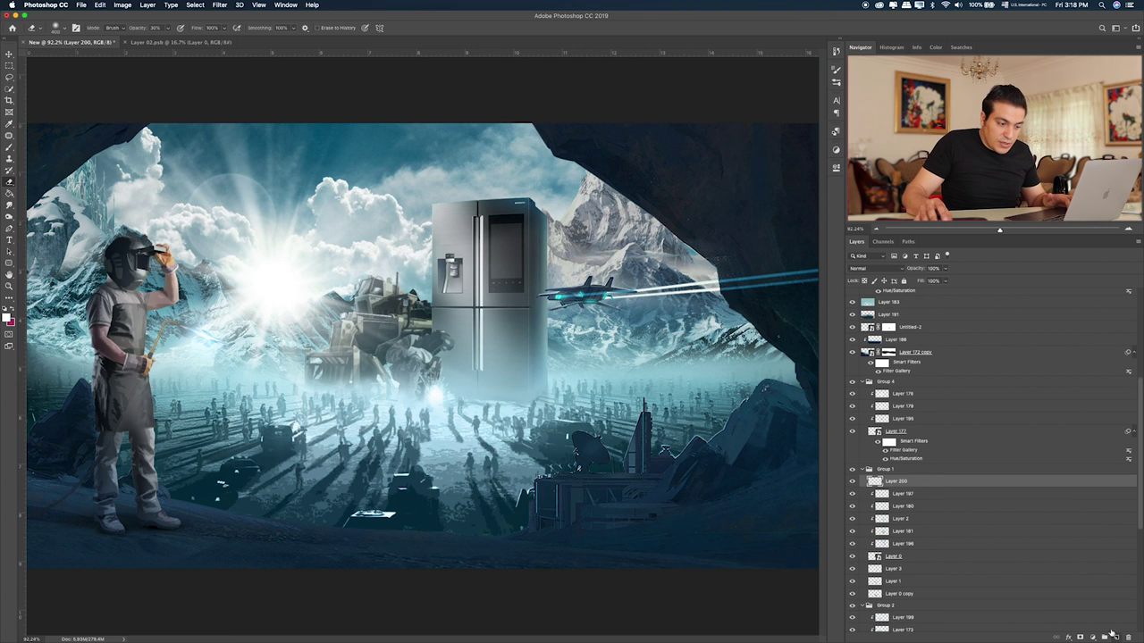
{"action": "left_click", "coordinate": [921, 488], "text": "alt"}
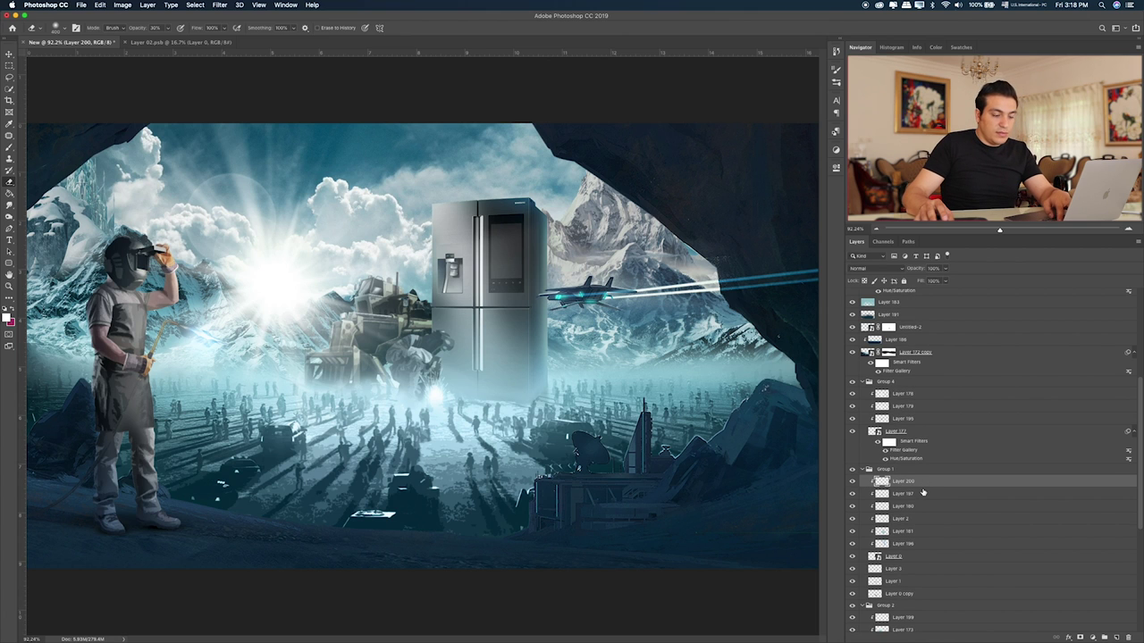
- Paint light down the fridge's left edge and along its top edge
{"action": "key", "text": "super+plus"}
{"action": "key", "text": "super+plus"}
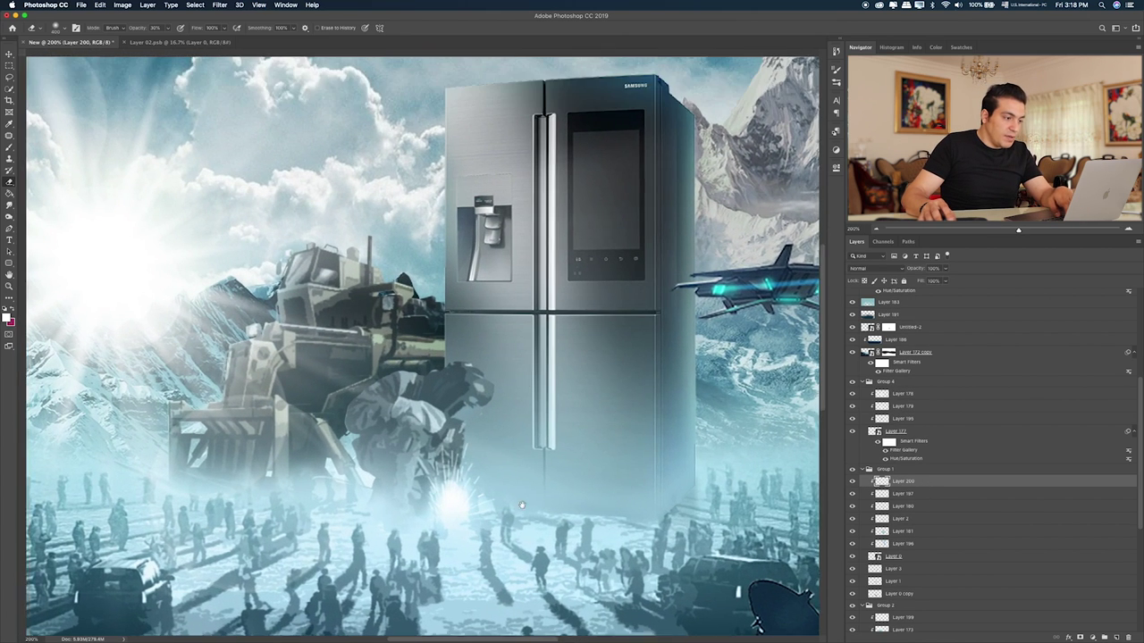
{"action": "scroll", "coordinate": [422, 347], "scroll_direction": "up", "scroll_amount": 5}
{"action": "left_click", "coordinate": [9, 148]}
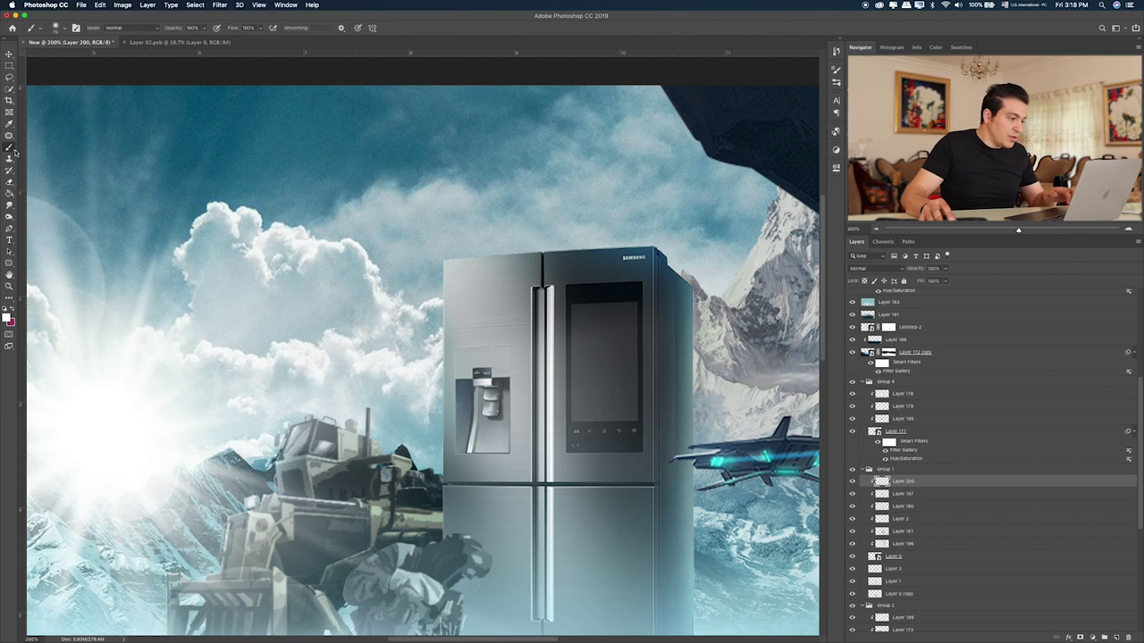
{"action": "left_click_drag", "start_coordinate": [419, 322], "coordinate": [421, 482]}
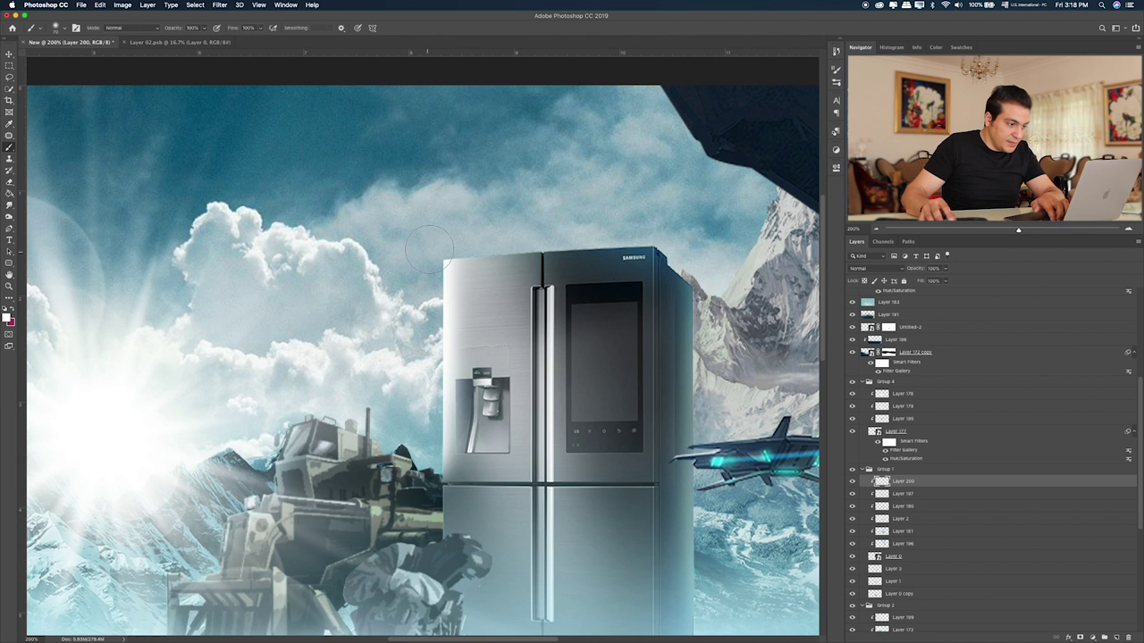
{"action": "left_click_drag", "start_coordinate": [443, 259], "coordinate": [666, 257]}
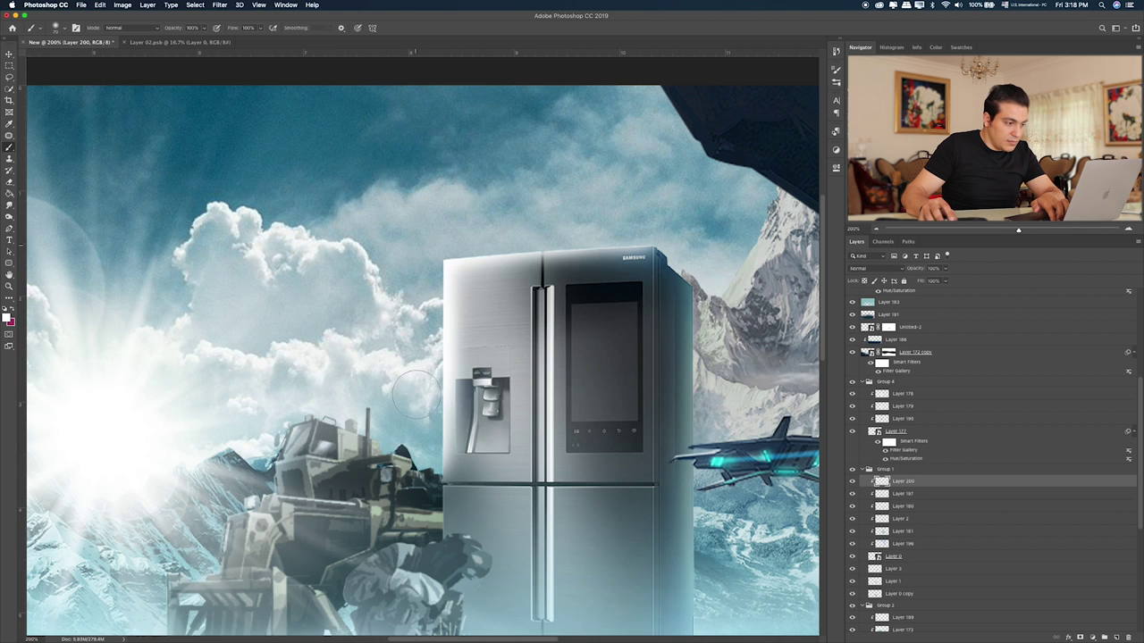
- Blur Layer 200 with a 4.2-pixel Gaussian Blur
{"action": "left_click", "coordinate": [219, 5]}
{"action": "mouse_move", "coordinate": [224, 111]}
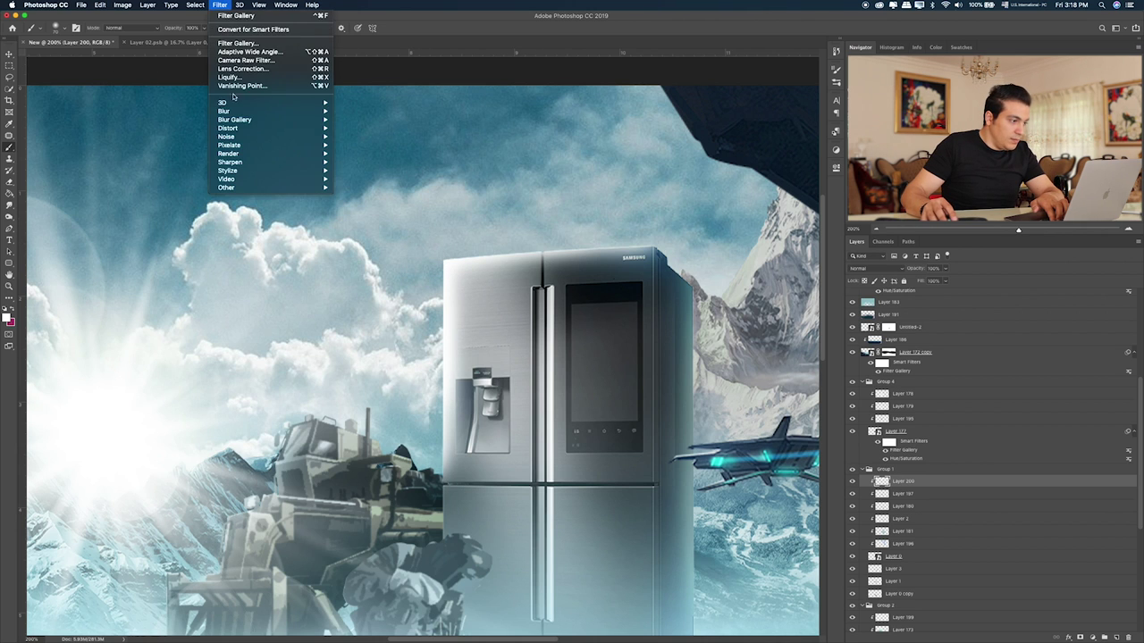
{"action": "left_click", "coordinate": [376, 147]}
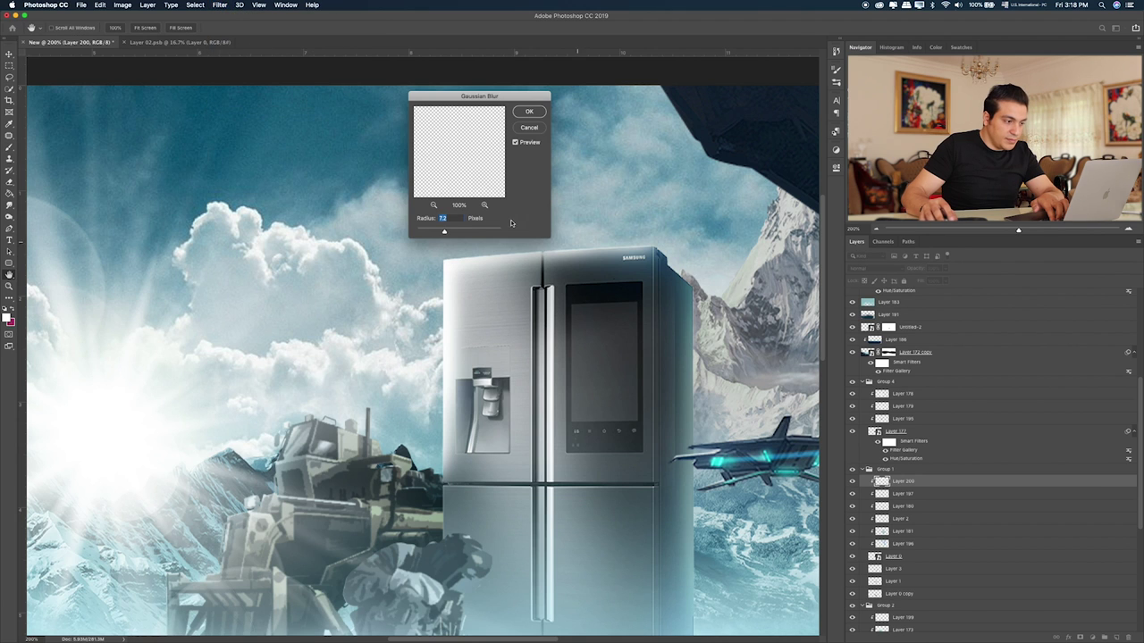
{"action": "left_click_drag", "start_coordinate": [443, 233], "coordinate": [436, 232]}
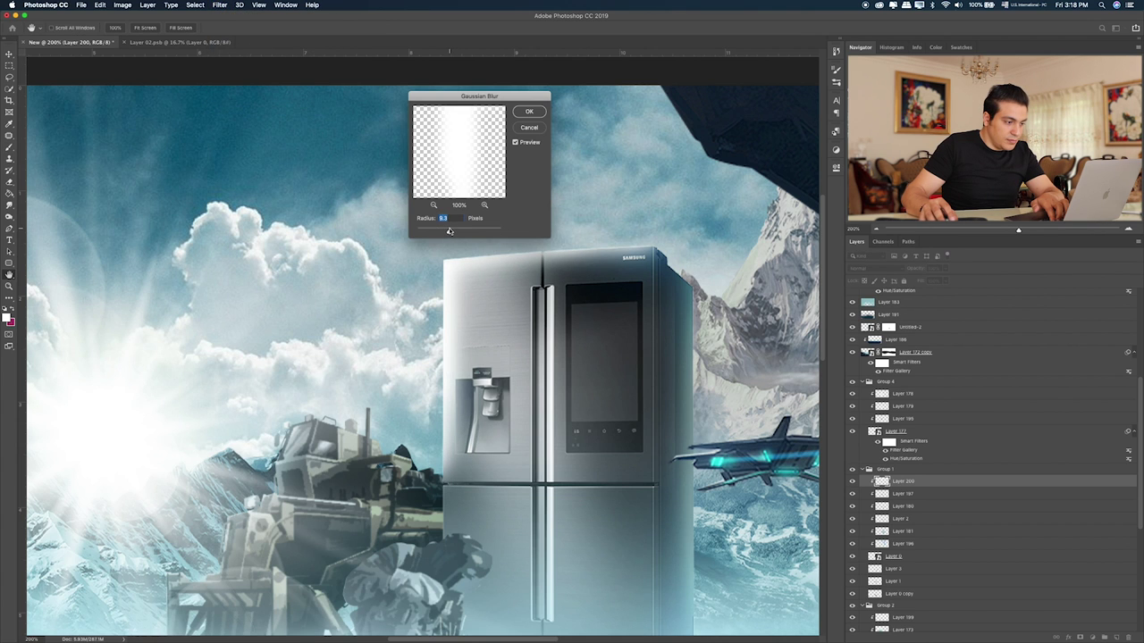
{"action": "key", "text": "Return"}
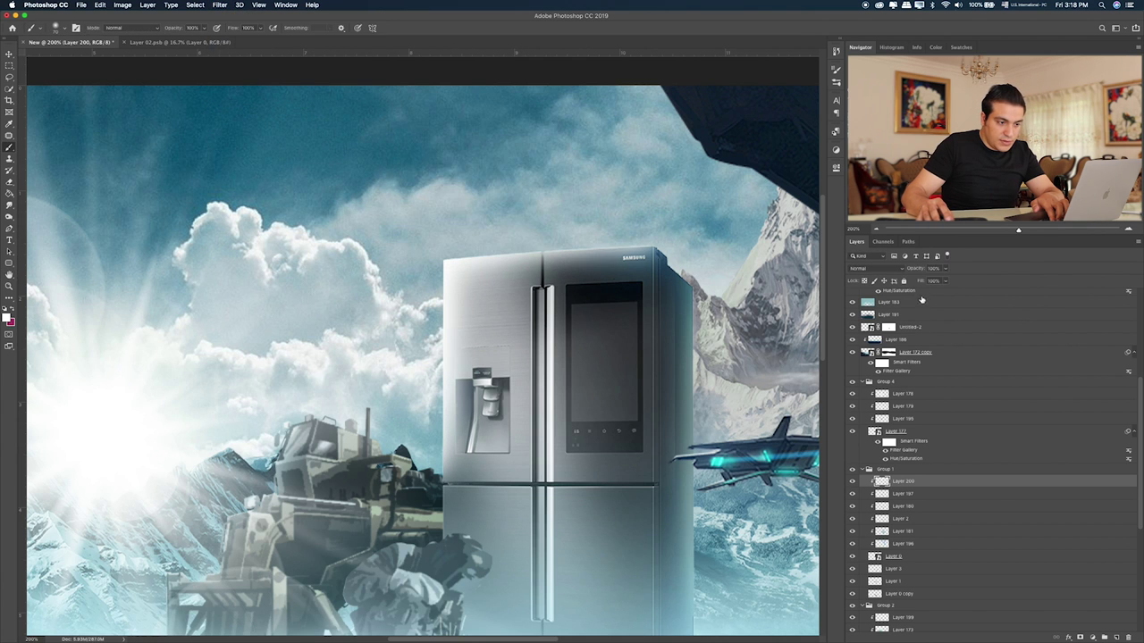
- Lower Layer 200's opacity to 86%, fit the composite on screen, and select Group 5
{"action": "left_click", "coordinate": [945, 269]}
{"action": "left_click_drag", "start_coordinate": [945, 281], "coordinate": [930, 281]}
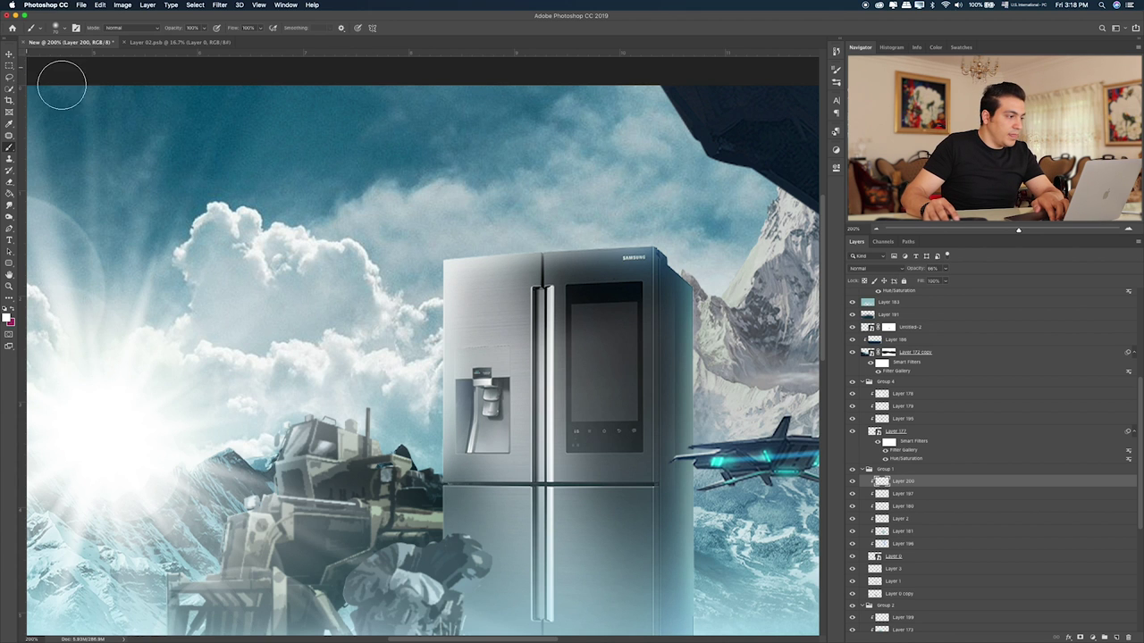
{"action": "key", "text": "m"}
{"action": "key", "text": "ctrl+0"}
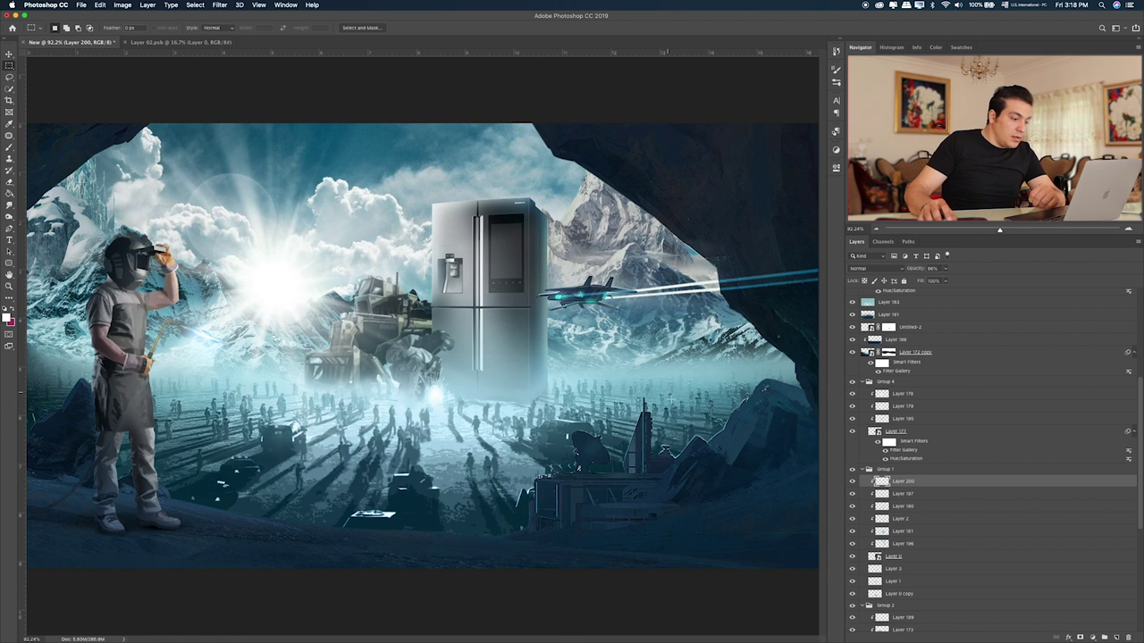
{"action": "scroll", "coordinate": [894, 328], "scroll_direction": "up", "scroll_amount": 3}
{"action": "scroll", "coordinate": [970, 333], "scroll_direction": "up", "scroll_amount": 2}
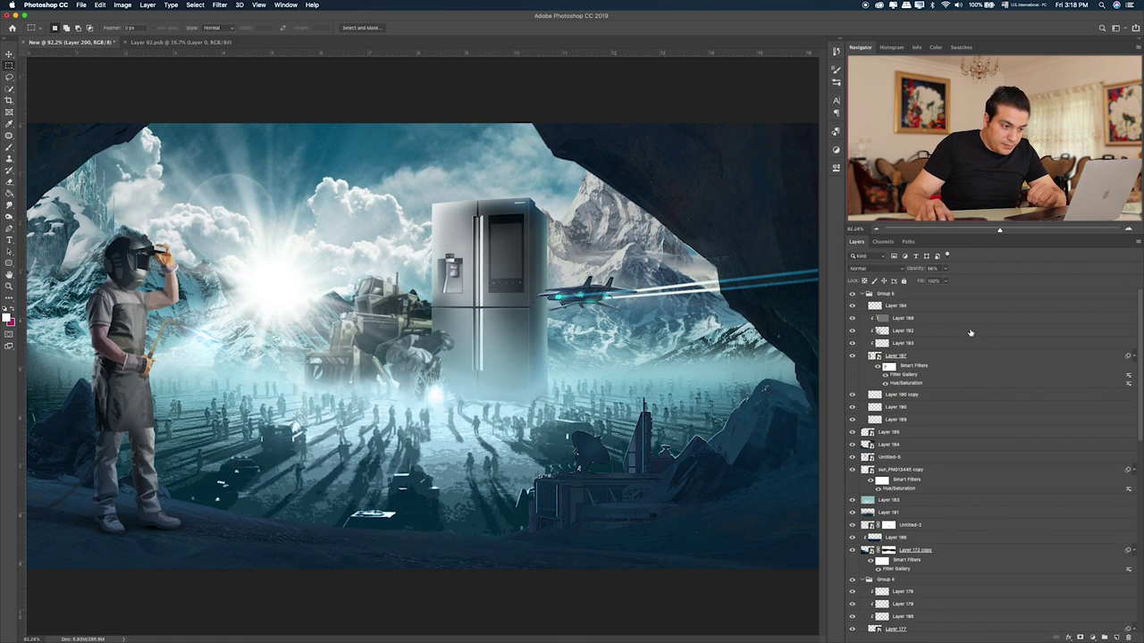
{"action": "left_click", "coordinate": [852, 294]}
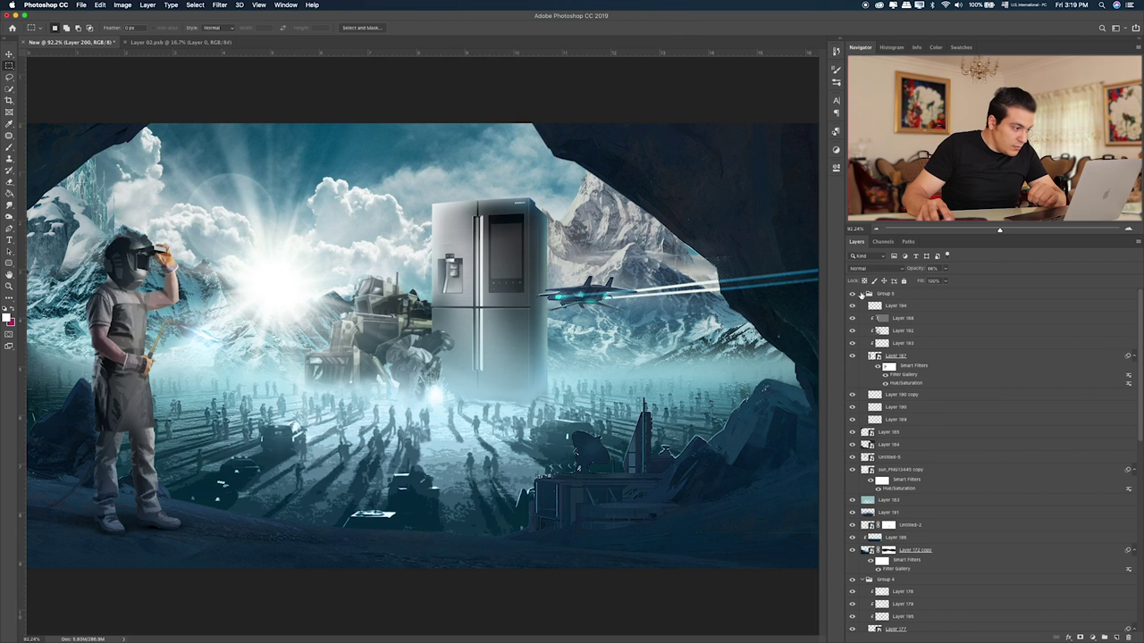
{"action": "left_click", "coordinate": [884, 294]}
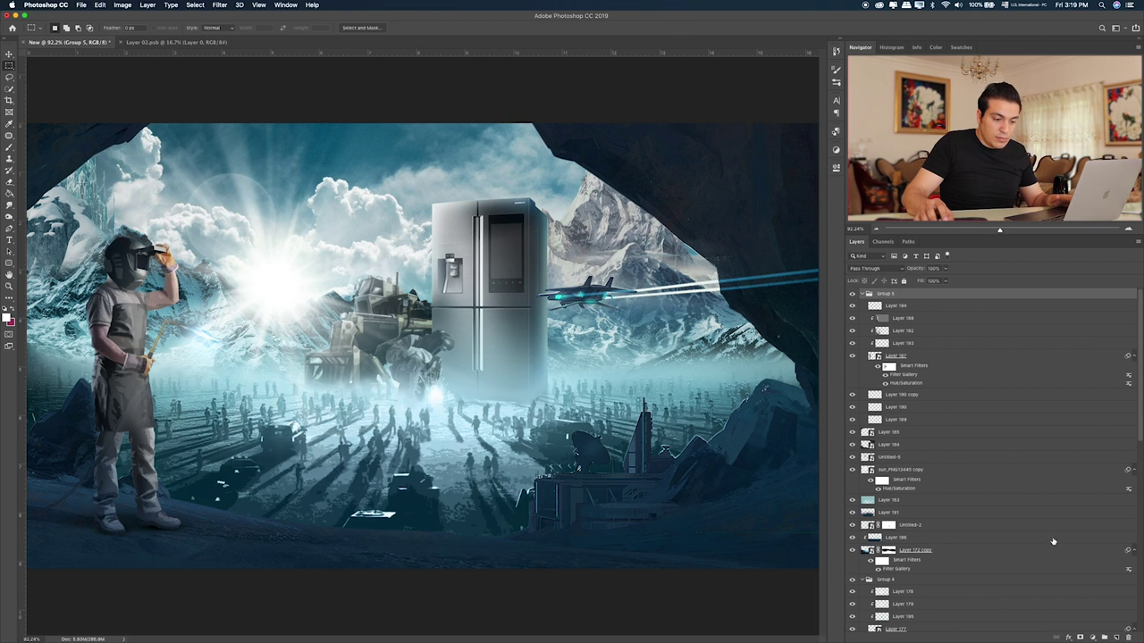
- Add a Color Lookup adjustment layer using 3Strip.look at slightly lowered opacity
{"action": "left_click", "coordinate": [1092, 637]}
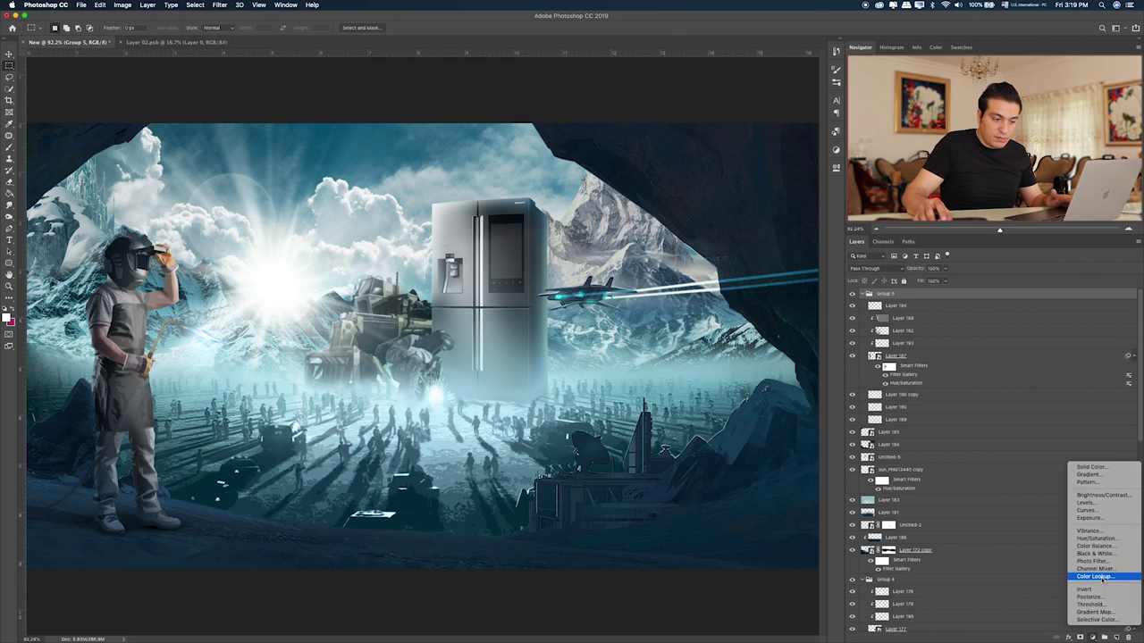
{"action": "left_click", "coordinate": [1103, 578]}
{"action": "left_click", "coordinate": [776, 194]}
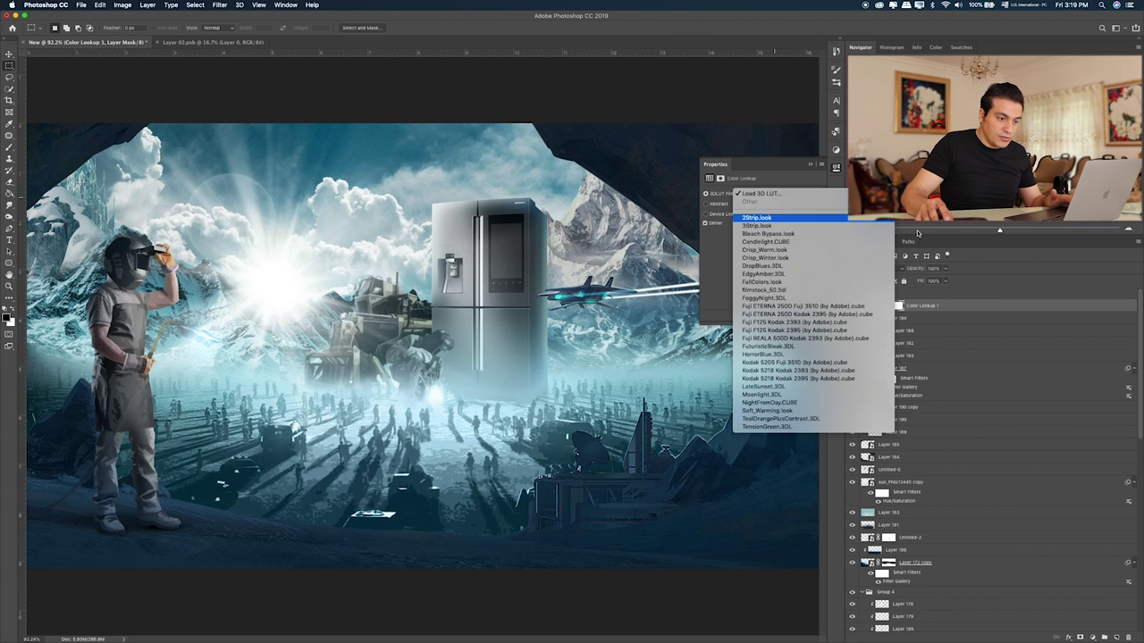
{"action": "left_click", "coordinate": [785, 225]}
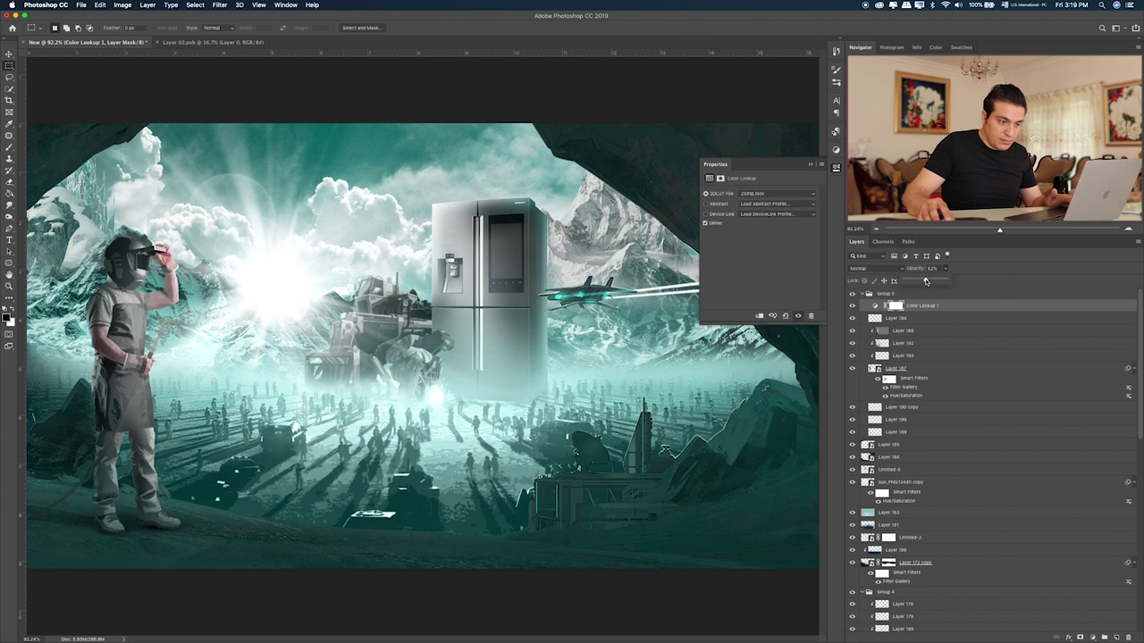
{"action": "left_click_drag", "start_coordinate": [926, 282], "coordinate": [925, 281]}
{"action": "left_click", "coordinate": [920, 306]}
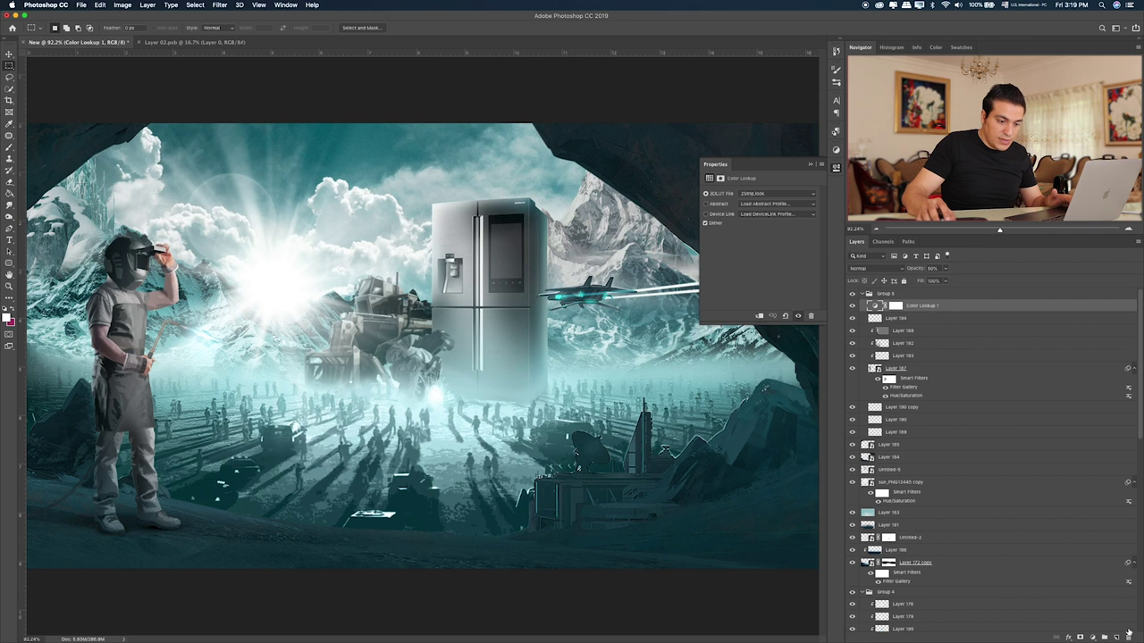
- Add a second 3Strip.look Color Lookup layer at 80% opacity
{"action": "left_click", "coordinate": [1094, 636]}
{"action": "left_click", "coordinate": [1082, 579]}
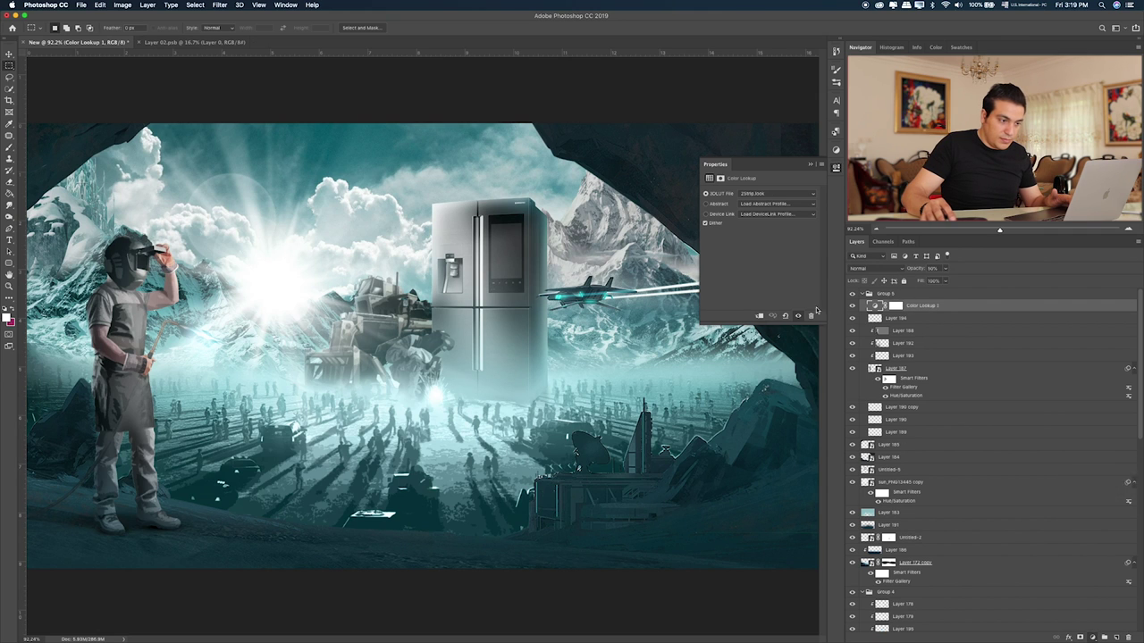
{"action": "left_click", "coordinate": [764, 195]}
{"action": "left_click", "coordinate": [761, 226]}
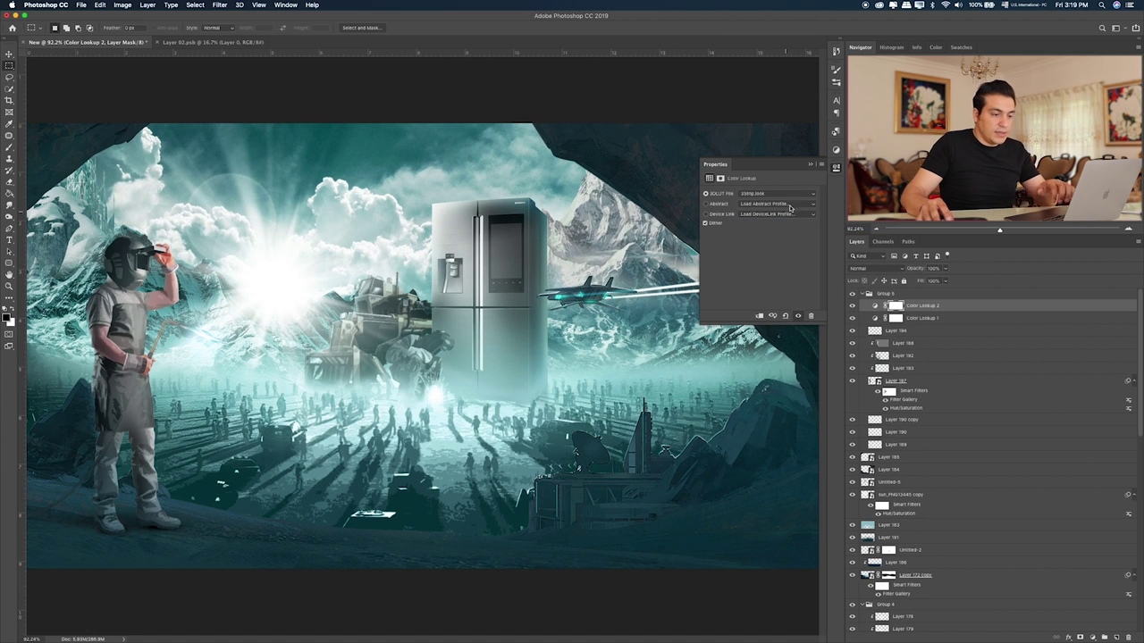
{"action": "left_click", "coordinate": [945, 268]}
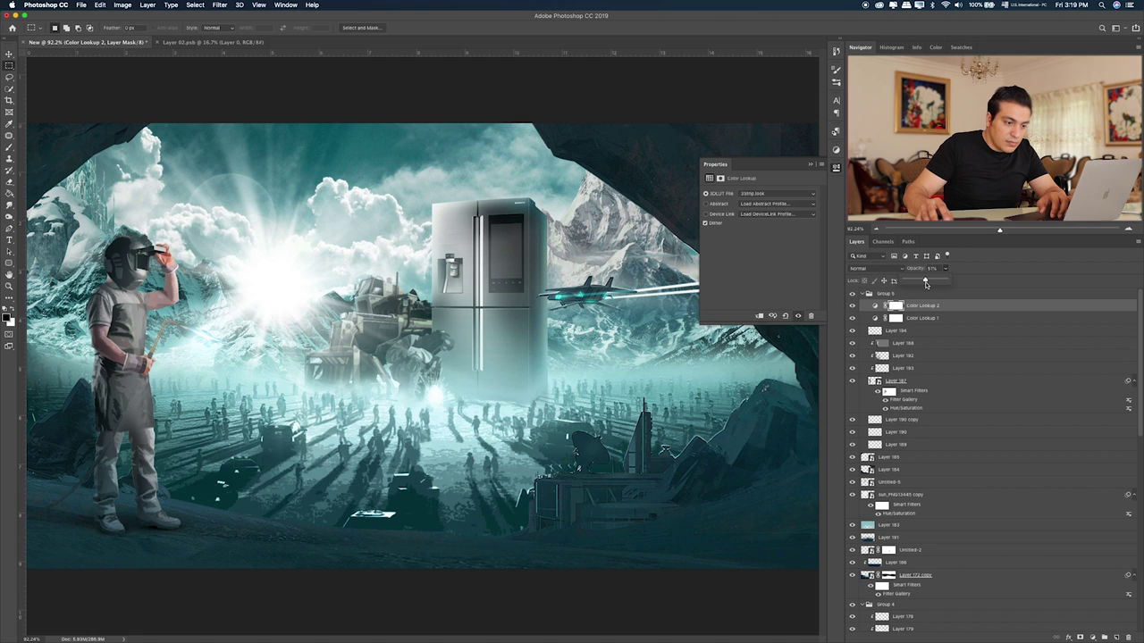
{"action": "left_click_drag", "start_coordinate": [925, 283], "coordinate": [935, 282]}
- Delete an extra third Color Lookup layer that was added by mistake
{"action": "left_click", "coordinate": [1094, 636]}
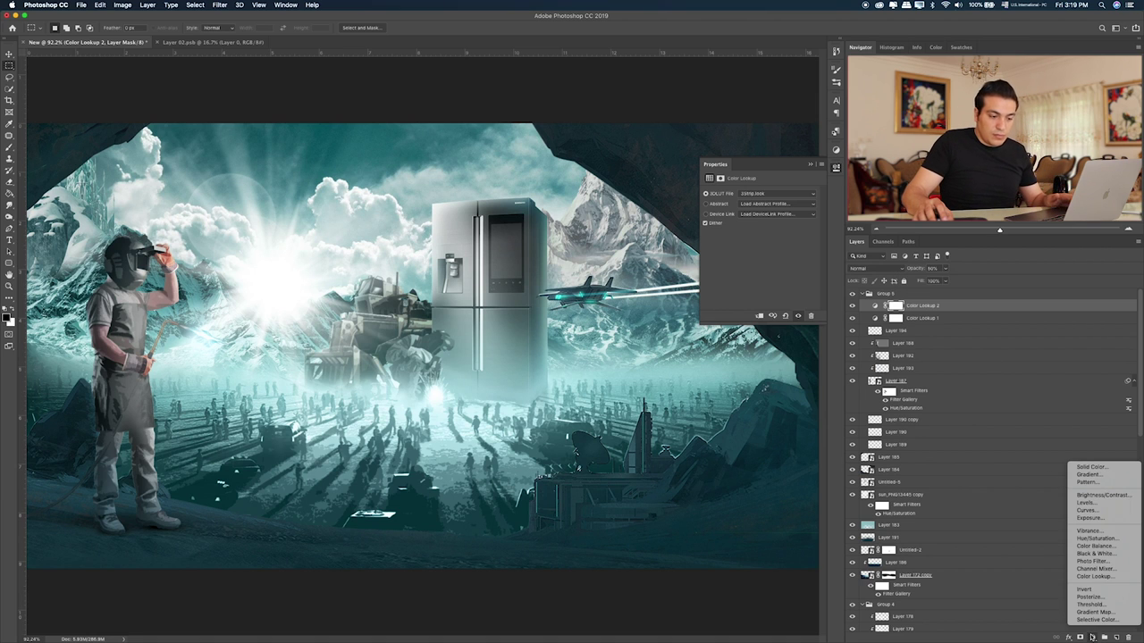
{"action": "left_click", "coordinate": [1099, 577]}
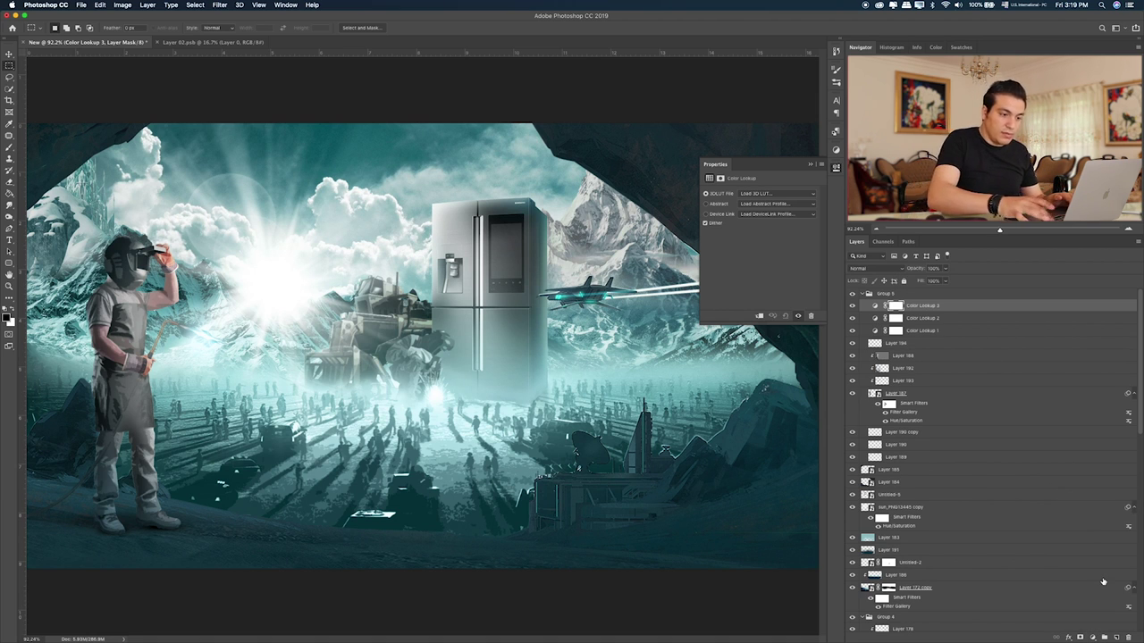
{"action": "key", "text": "Delete"}
{"action": "left_click", "coordinate": [1099, 636]}
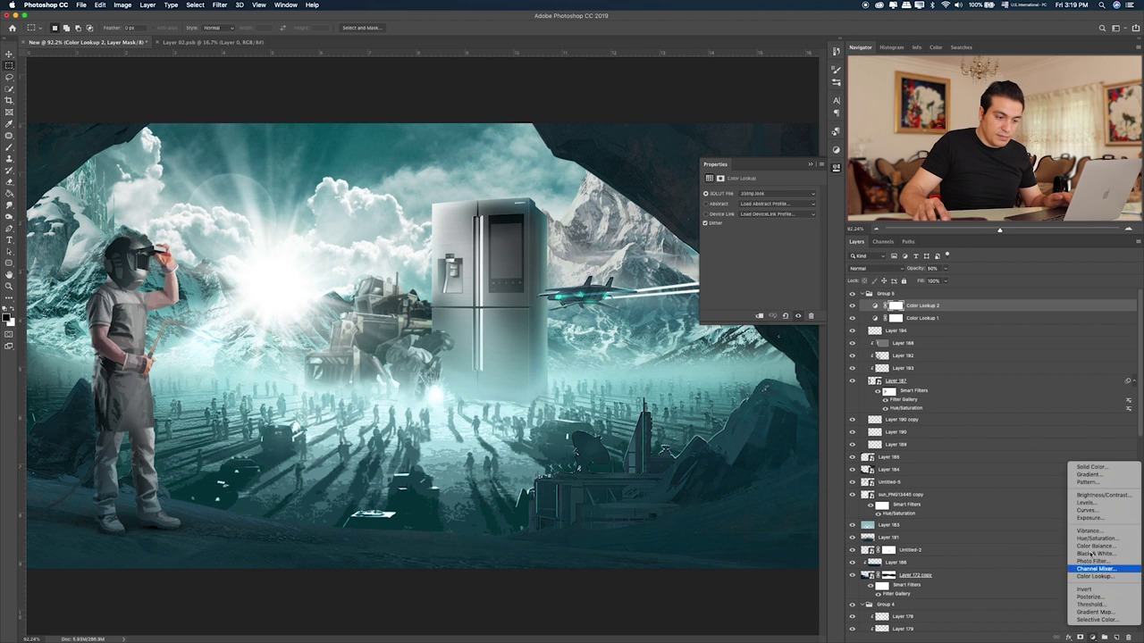
- Add a black Solid Color fill layer blended in Soft Light at 41% opacity
{"action": "left_click", "coordinate": [1097, 468]}
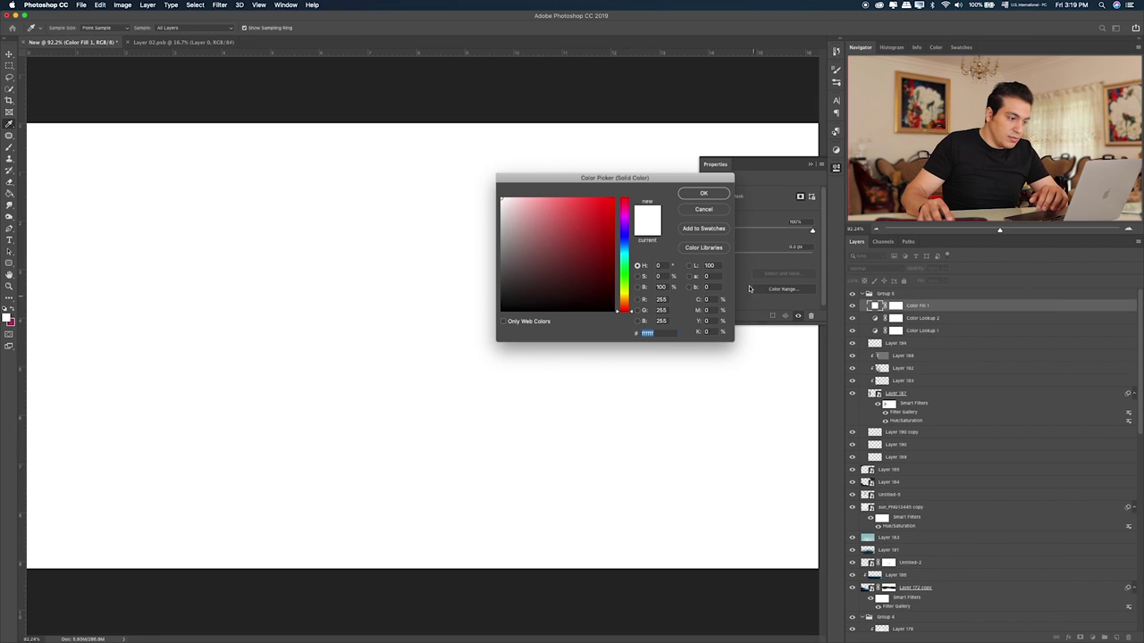
{"action": "left_click_drag", "start_coordinate": [554, 286], "coordinate": [497, 318]}
{"action": "left_click", "coordinate": [705, 195]}
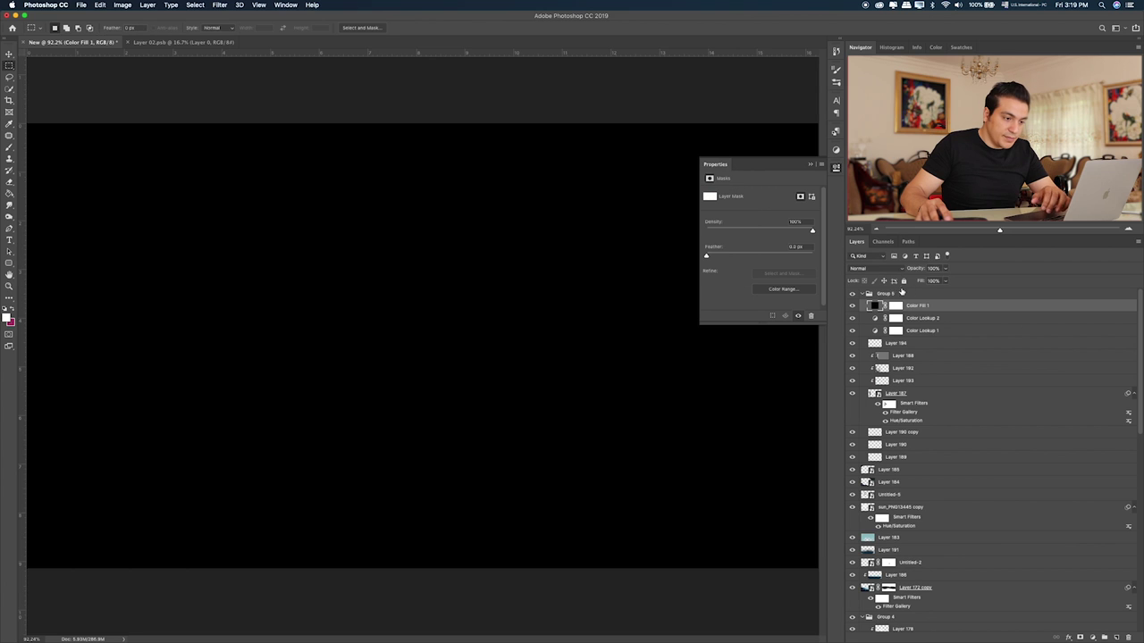
{"action": "left_click", "coordinate": [896, 270]}
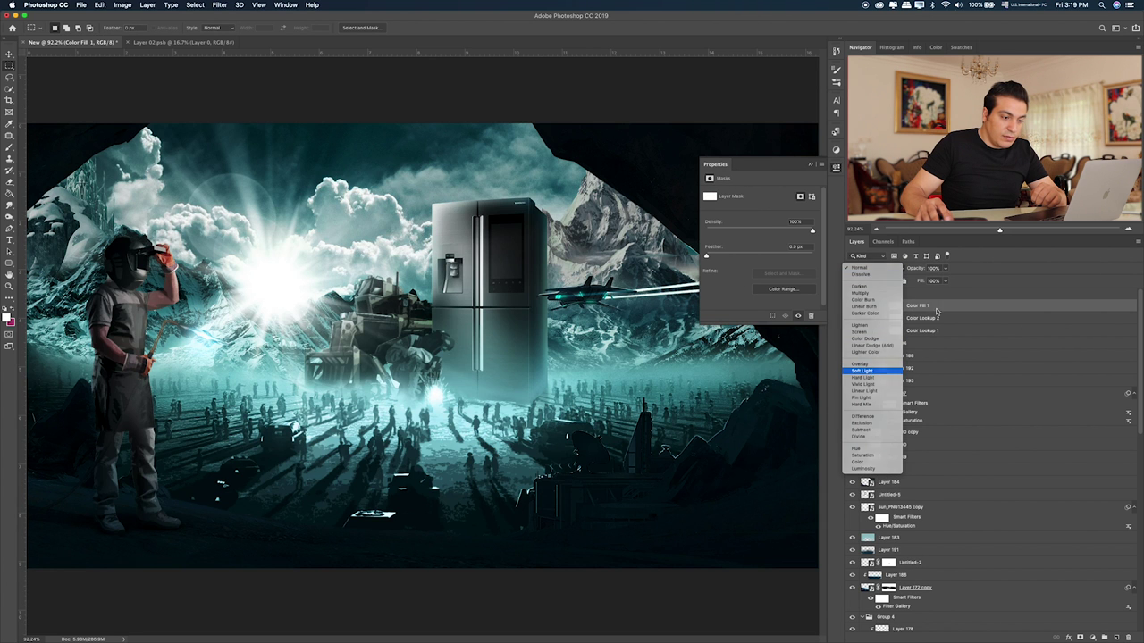
{"action": "key", "text": "Return"}
{"action": "left_click_drag", "start_coordinate": [946, 268], "coordinate": [923, 281]}
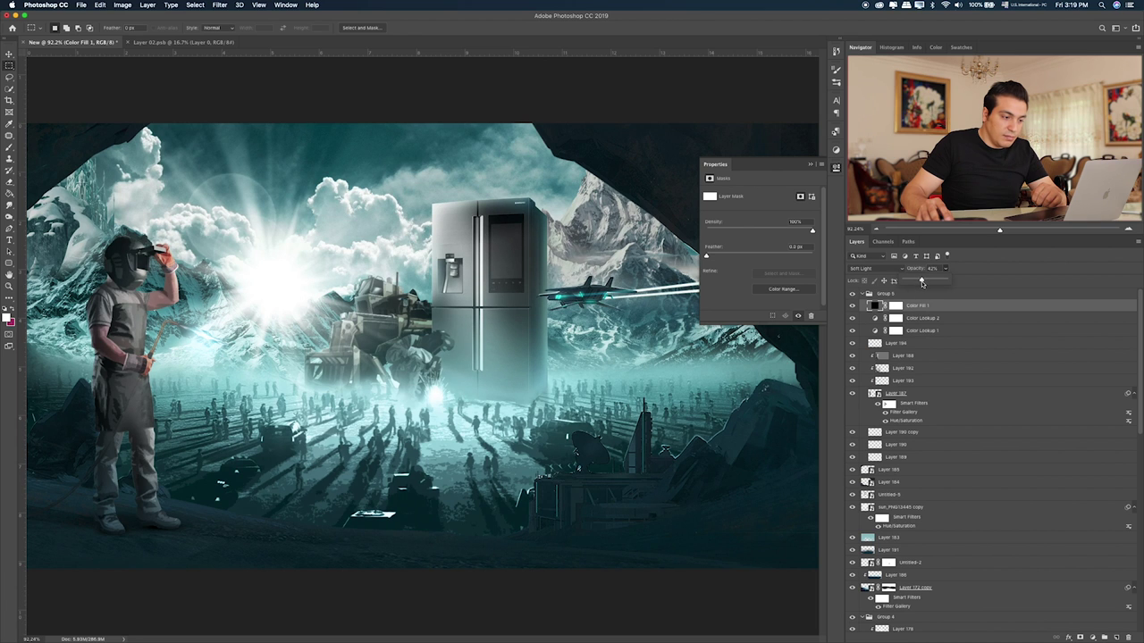
{"action": "left_click_drag", "start_coordinate": [922, 282], "coordinate": [920, 282]}
- Brush black on the fill's mask to clear the darkening around the fridge and right side
{"action": "left_click", "coordinate": [895, 306]}
{"action": "key", "text": "b"}
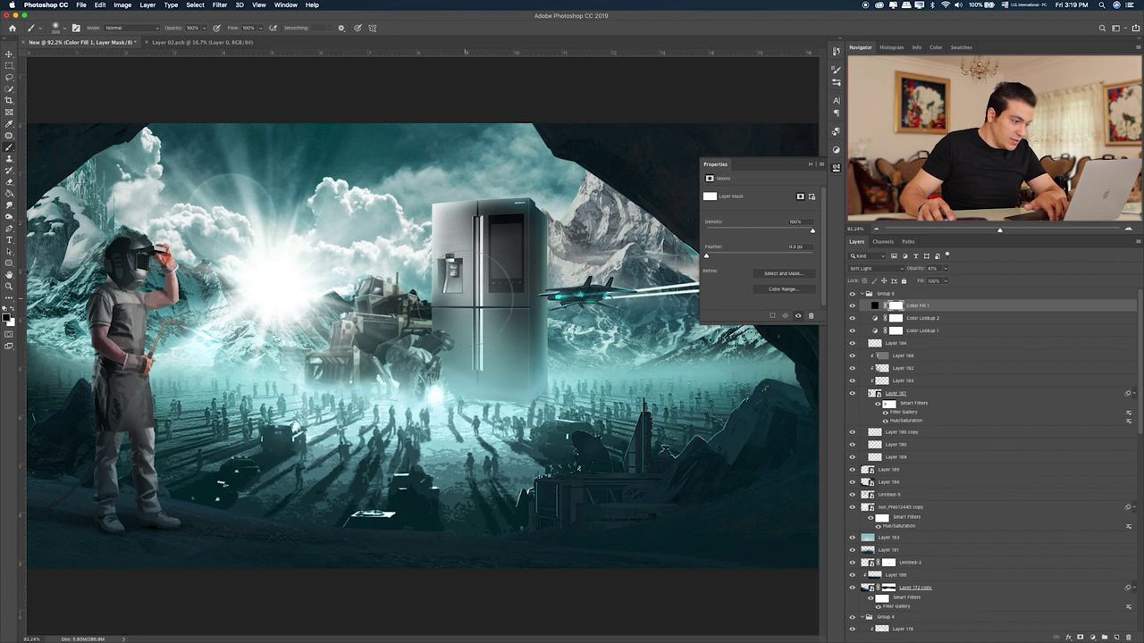
{"action": "left_click_drag", "start_coordinate": [465, 357], "coordinate": [318, 357]}
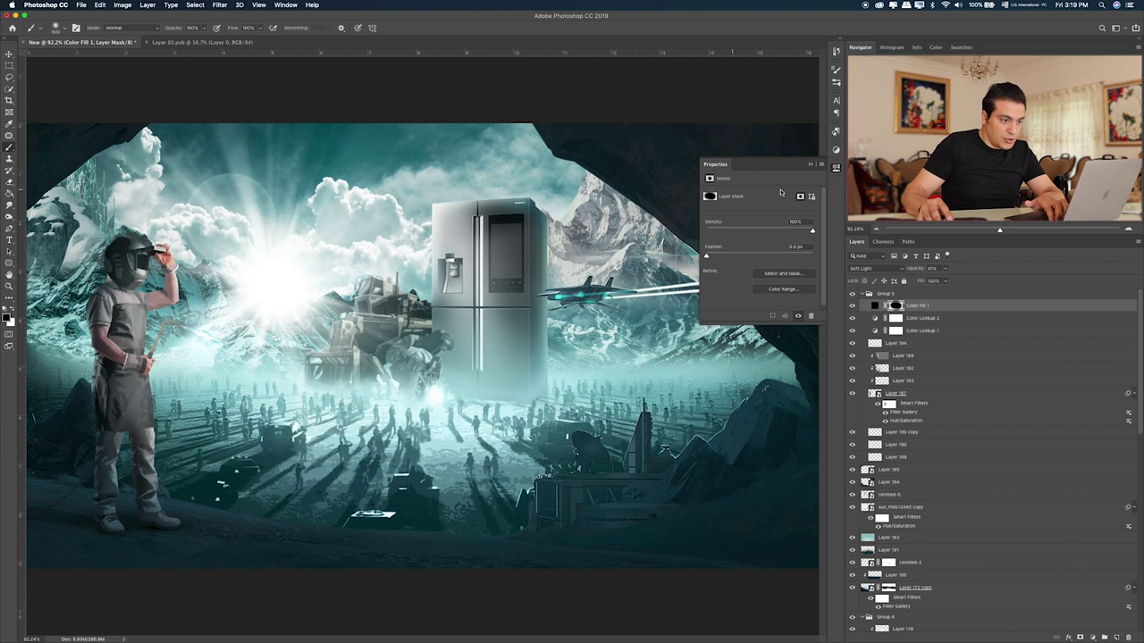
{"action": "left_click", "coordinate": [811, 163]}
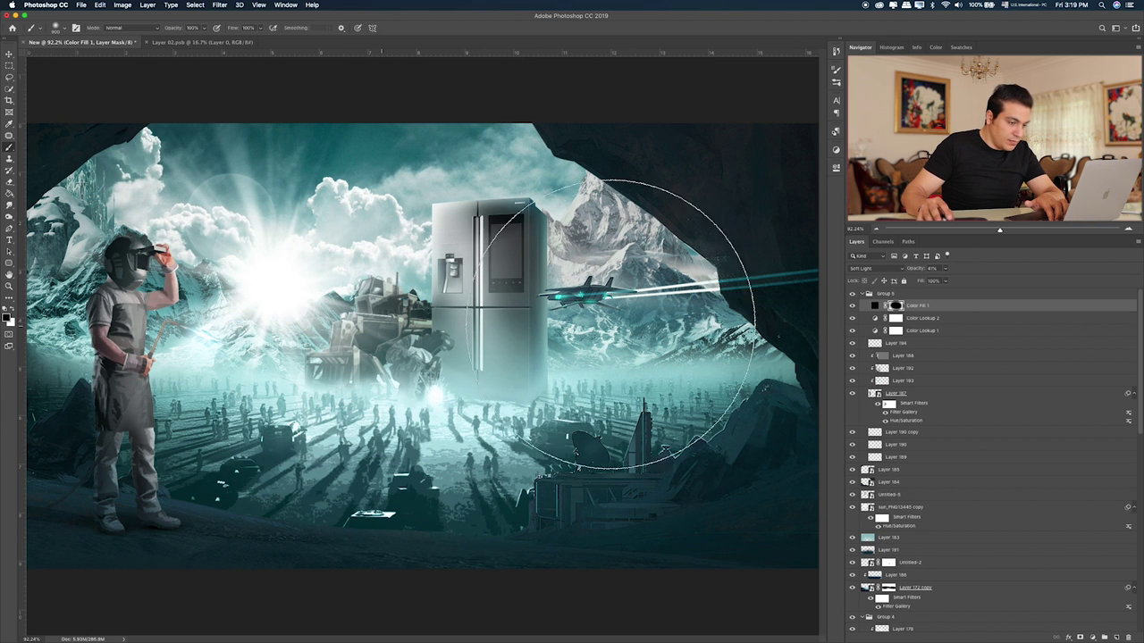
{"action": "scroll", "coordinate": [931, 516], "scroll_direction": "down", "scroll_amount": 3}
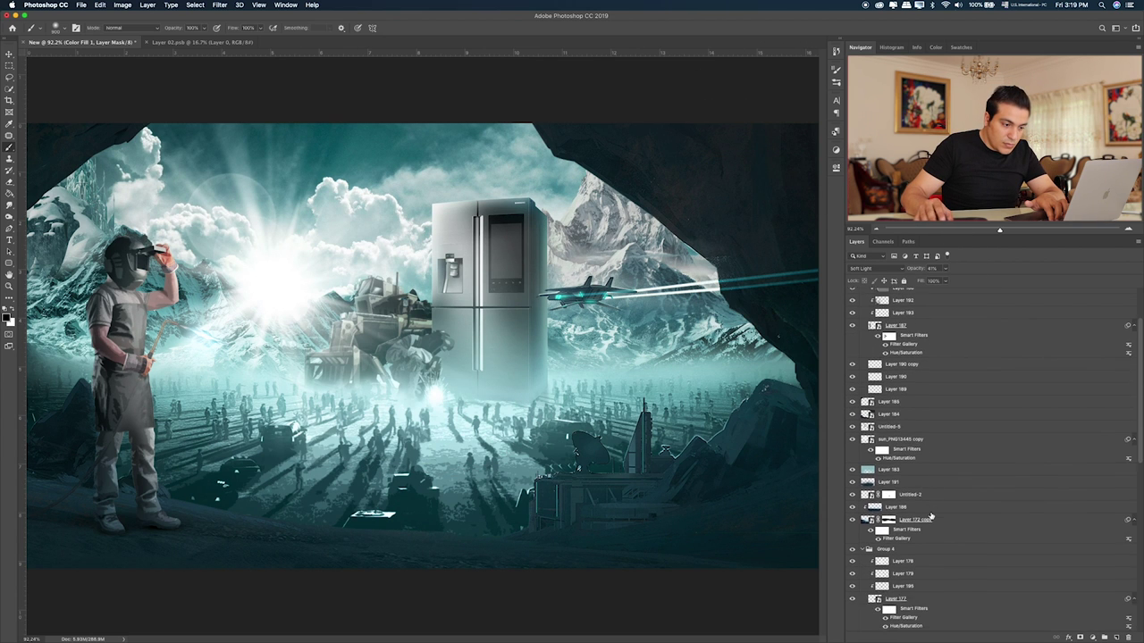
{"action": "scroll", "coordinate": [930, 510], "scroll_direction": "up", "scroll_amount": 2}
{"action": "scroll", "coordinate": [878, 401], "scroll_direction": "up", "scroll_amount": 1}
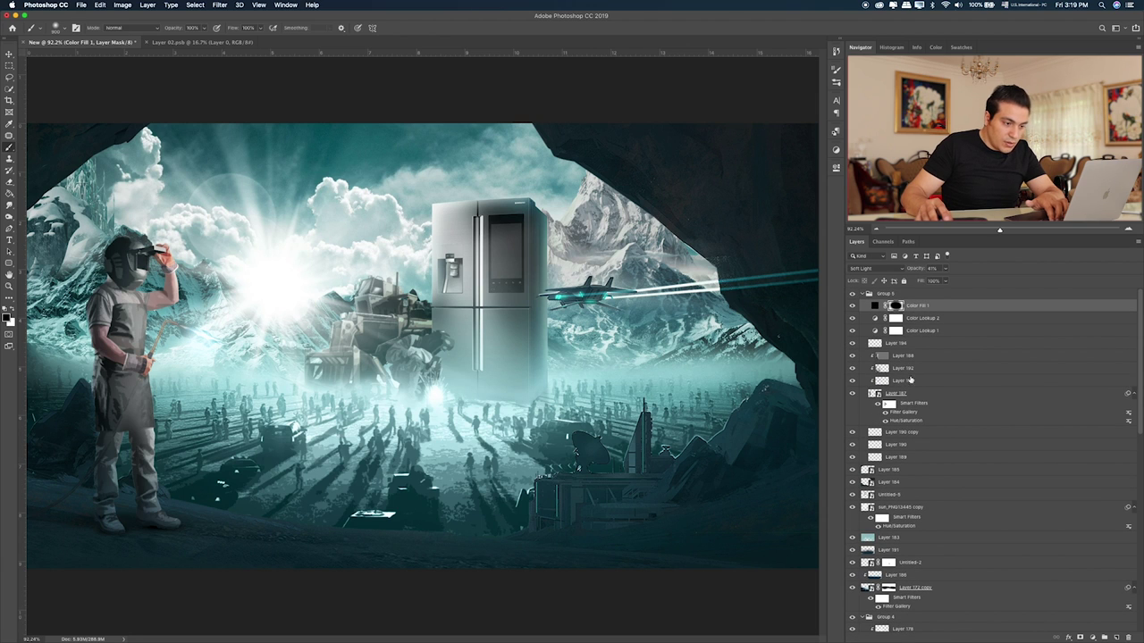
- Scale Layer 194 down to about 71%
{"action": "left_click", "coordinate": [911, 343]}
{"action": "key", "text": "ctrl+t"}
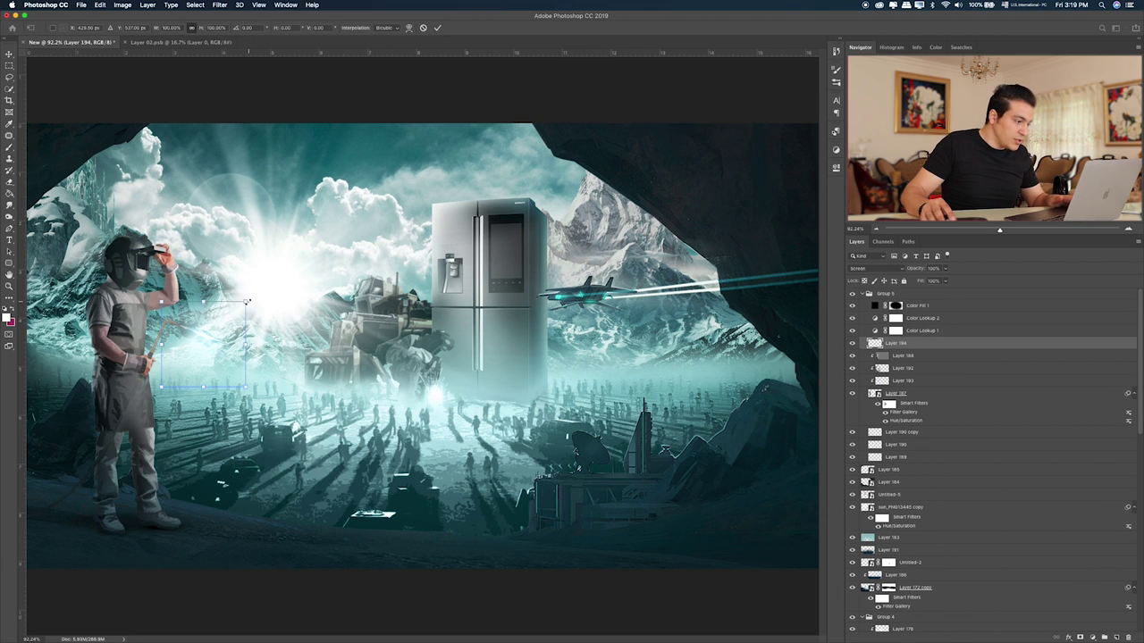
{"action": "left_click_drag", "start_coordinate": [246, 301], "coordinate": [219, 336]}
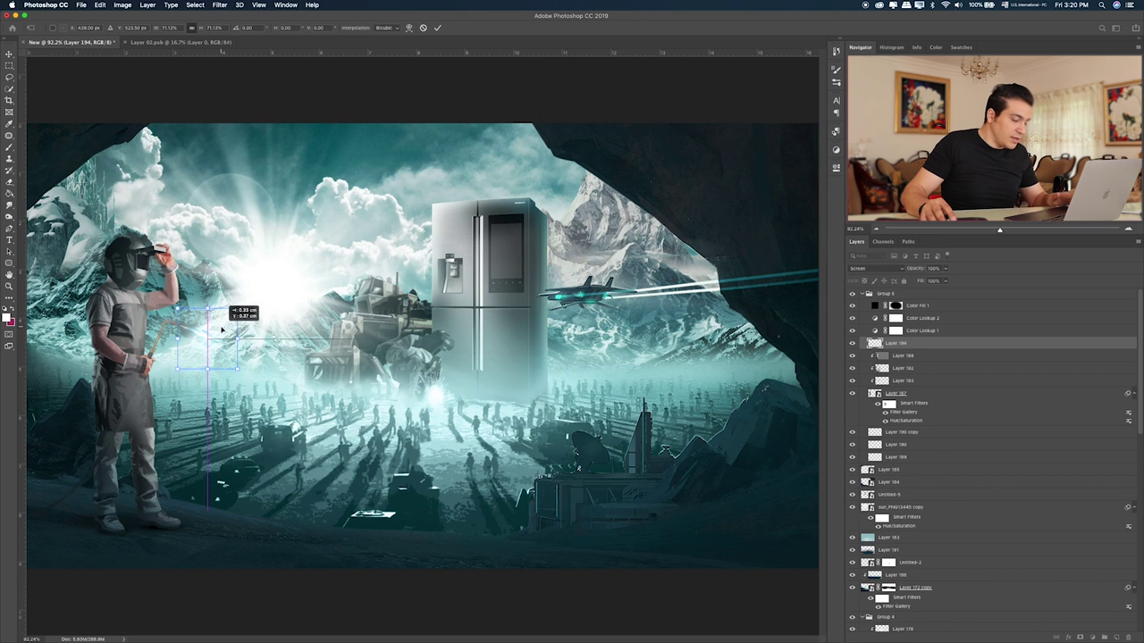
{"action": "key", "text": "Return"}
{"action": "key", "text": "b"}
- Collapse Groups 4, 1, 2 and 3 in the layer list, briefly toggling Group 3 to check the robot
{"action": "scroll", "coordinate": [850, 471], "scroll_direction": "down", "scroll_amount": 2}
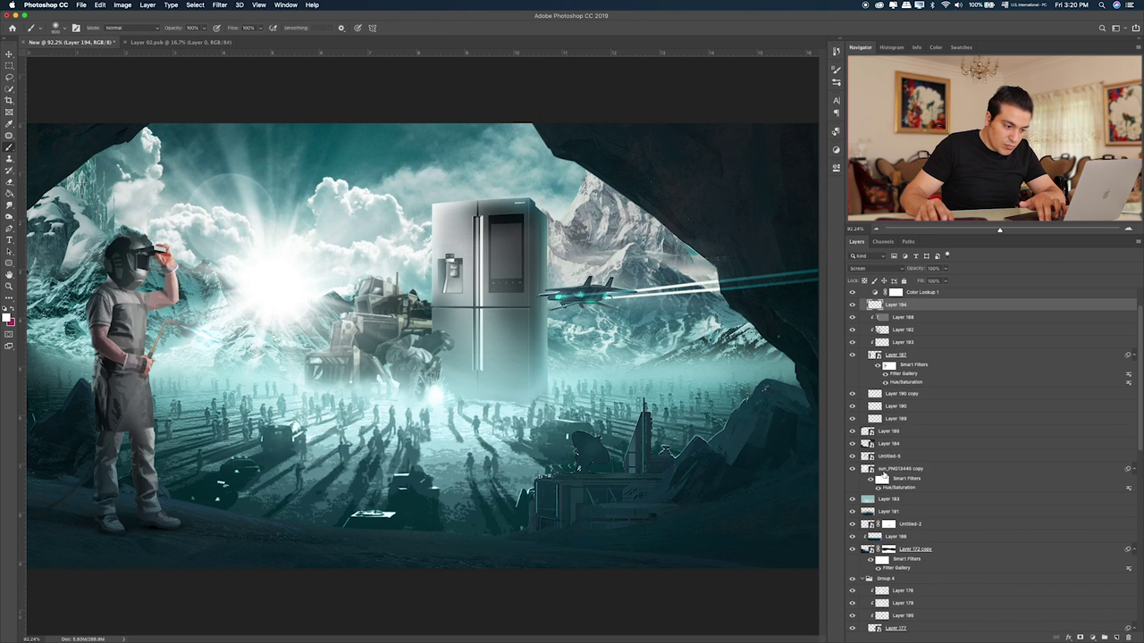
{"action": "scroll", "coordinate": [853, 487], "scroll_direction": "down", "scroll_amount": 2}
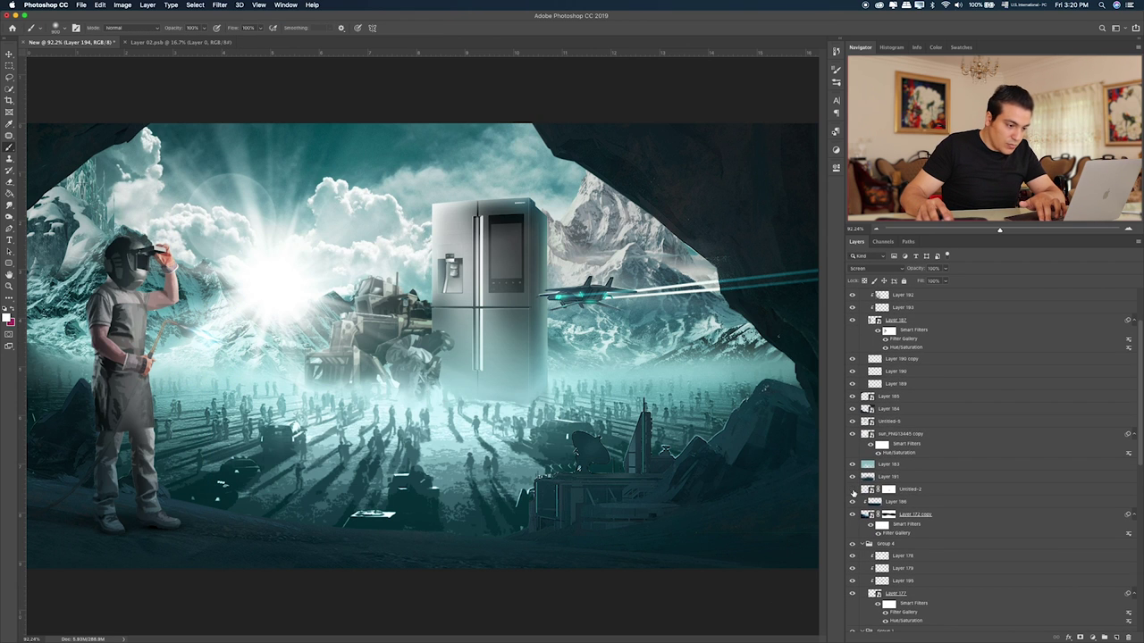
{"action": "scroll", "coordinate": [856, 497], "scroll_direction": "down", "scroll_amount": 2}
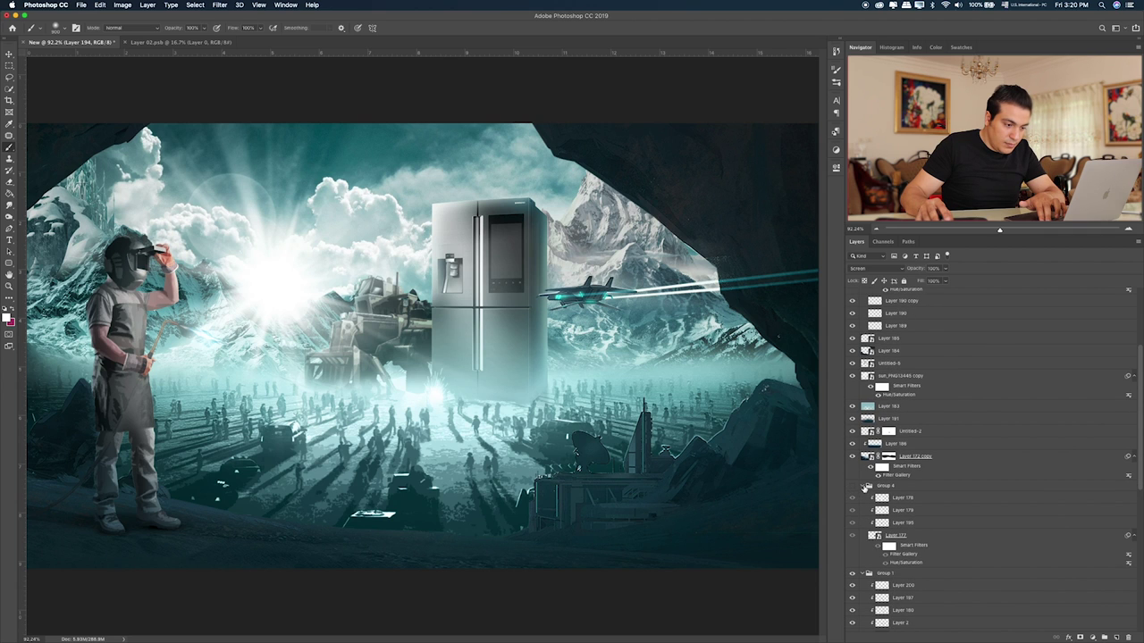
{"action": "left_click", "coordinate": [868, 486]}
{"action": "left_click", "coordinate": [867, 497]}
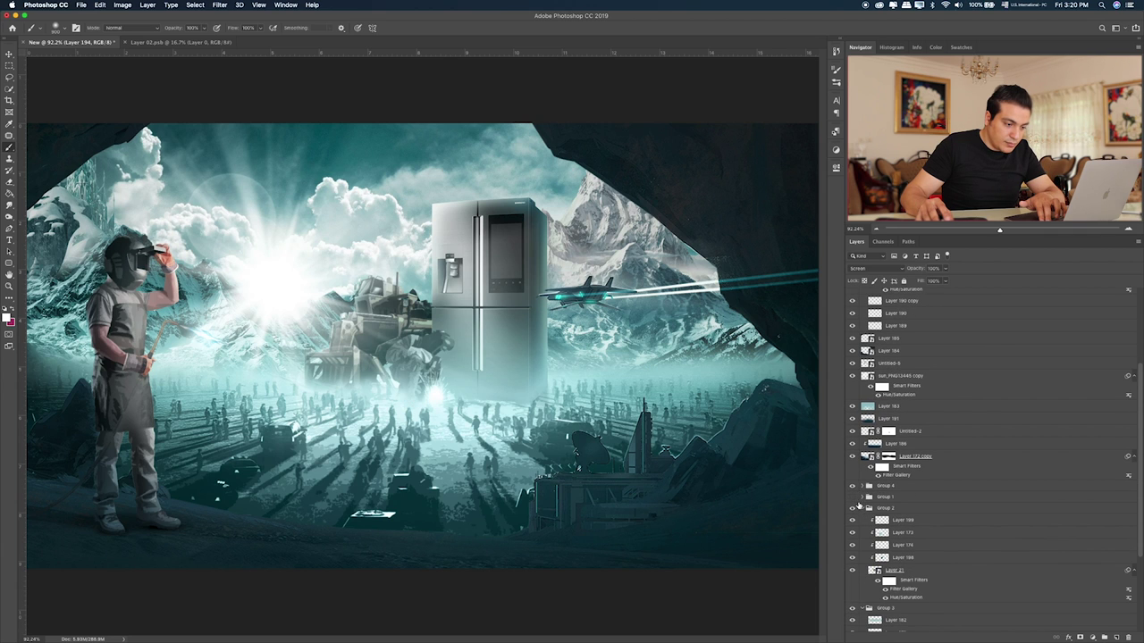
{"action": "left_click", "coordinate": [852, 508]}
{"action": "left_click", "coordinate": [852, 518]}
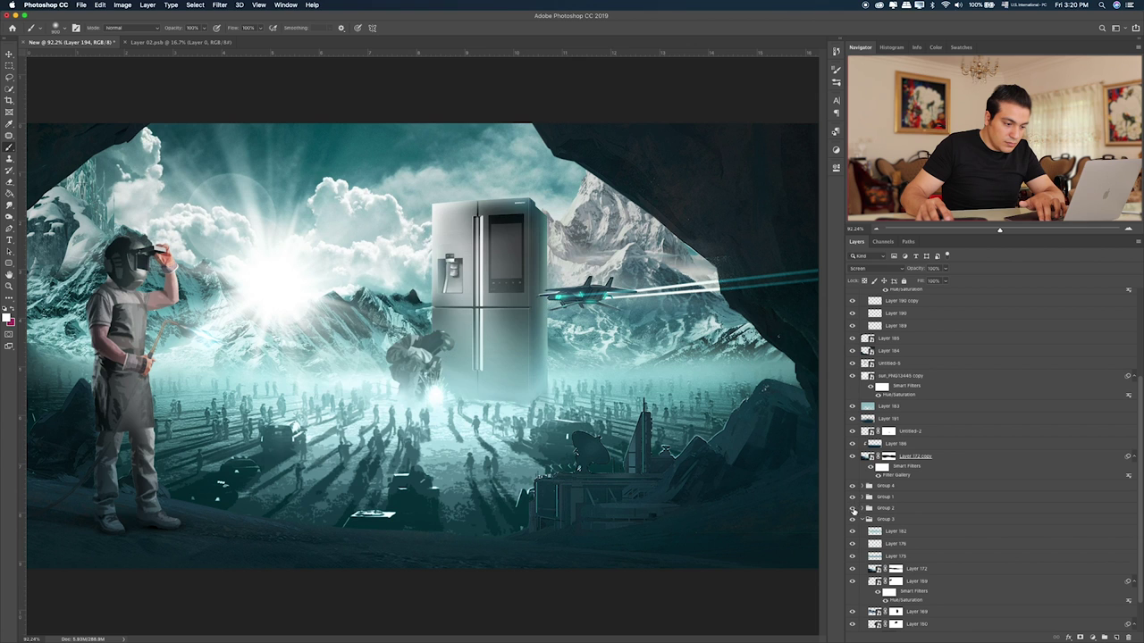
{"action": "left_click", "coordinate": [852, 518]}
{"action": "left_click", "coordinate": [852, 518]}
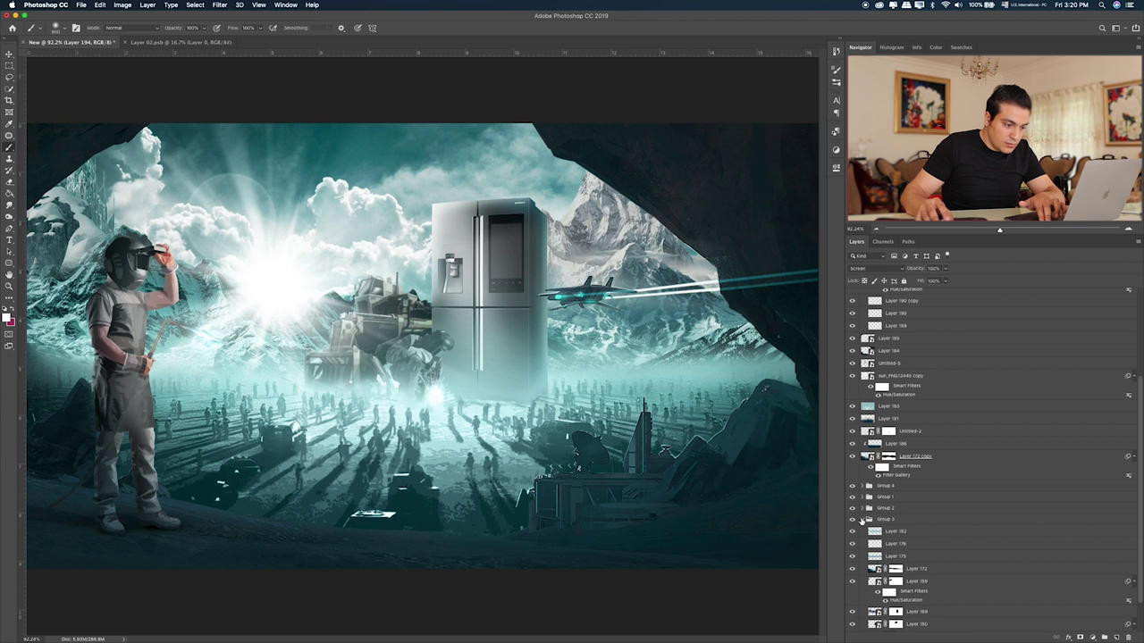
{"action": "left_click", "coordinate": [868, 519]}
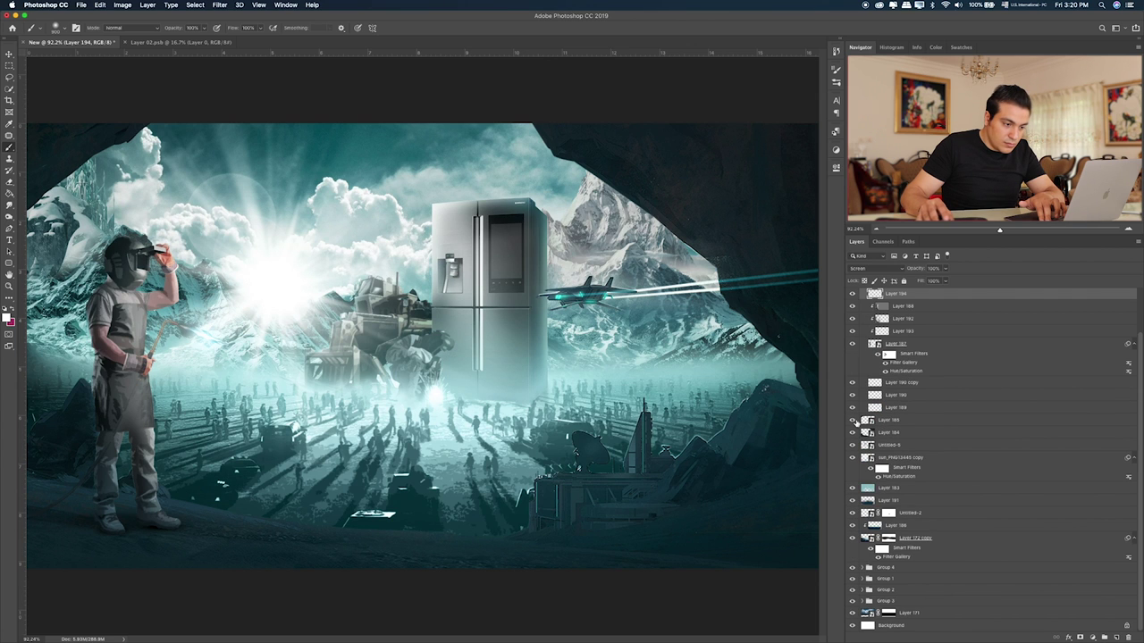
- Toggle Color Fill 1, Layer 187, the mountains and sun layers to compare the image
{"action": "scroll", "coordinate": [856, 422], "scroll_direction": "up", "scroll_amount": 2}
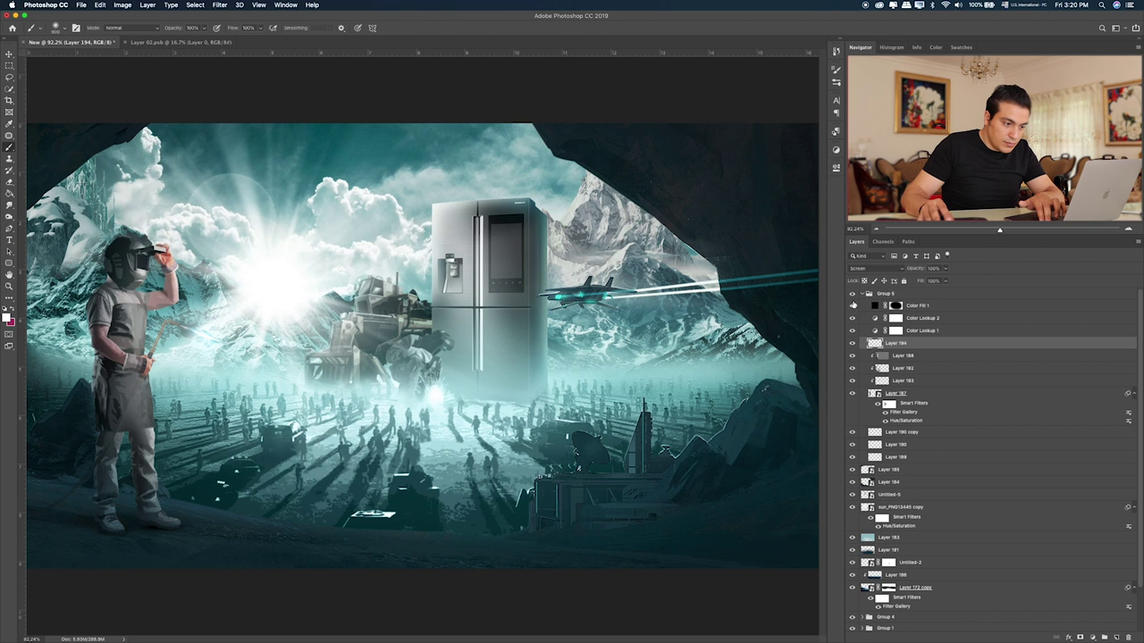
{"action": "left_click", "coordinate": [851, 305]}
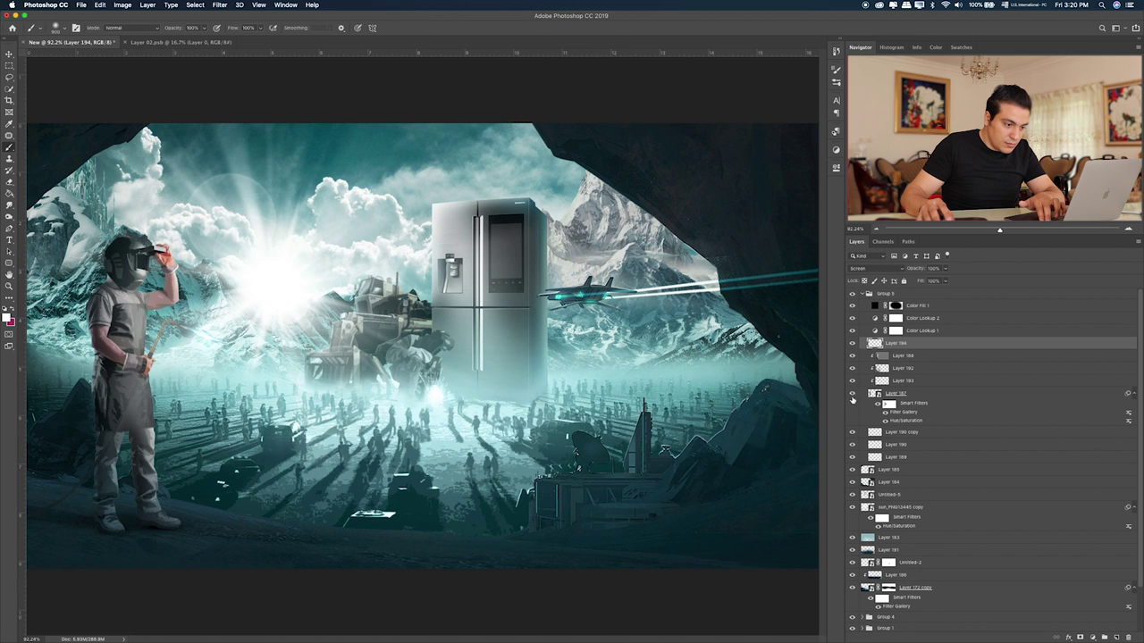
{"action": "left_click", "coordinate": [852, 394]}
{"action": "left_click", "coordinate": [851, 475]}
{"action": "left_click", "coordinate": [852, 494]}
- Shrink the Untitled-5 sun glow to about 55% and select Color Fill 1
{"action": "left_click", "coordinate": [951, 497]}
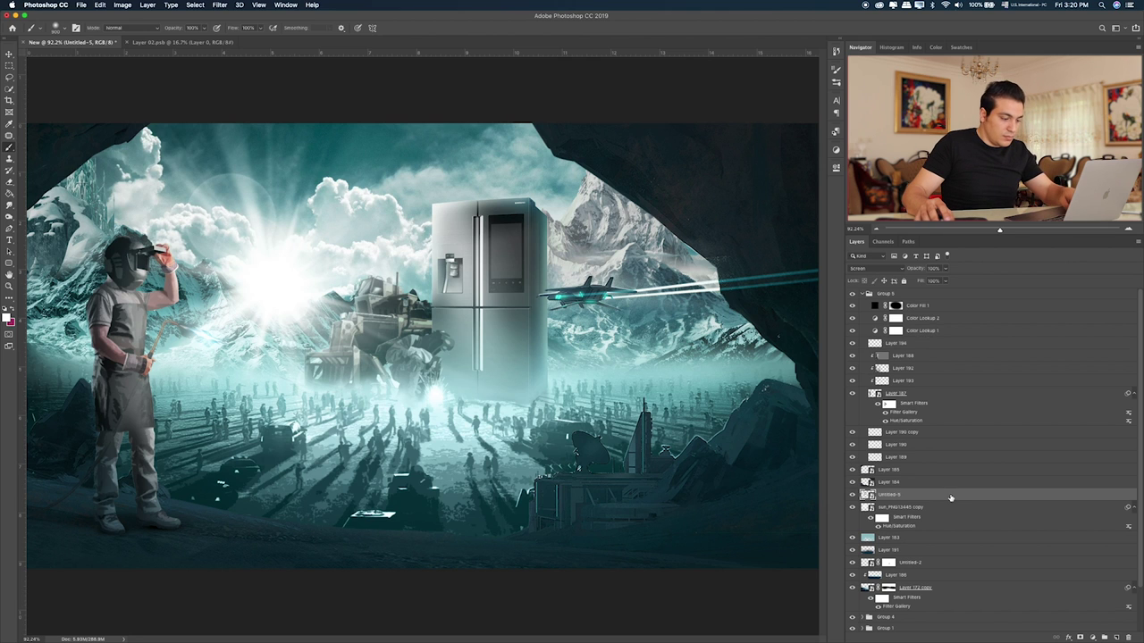
{"action": "key", "text": "ctrl+t"}
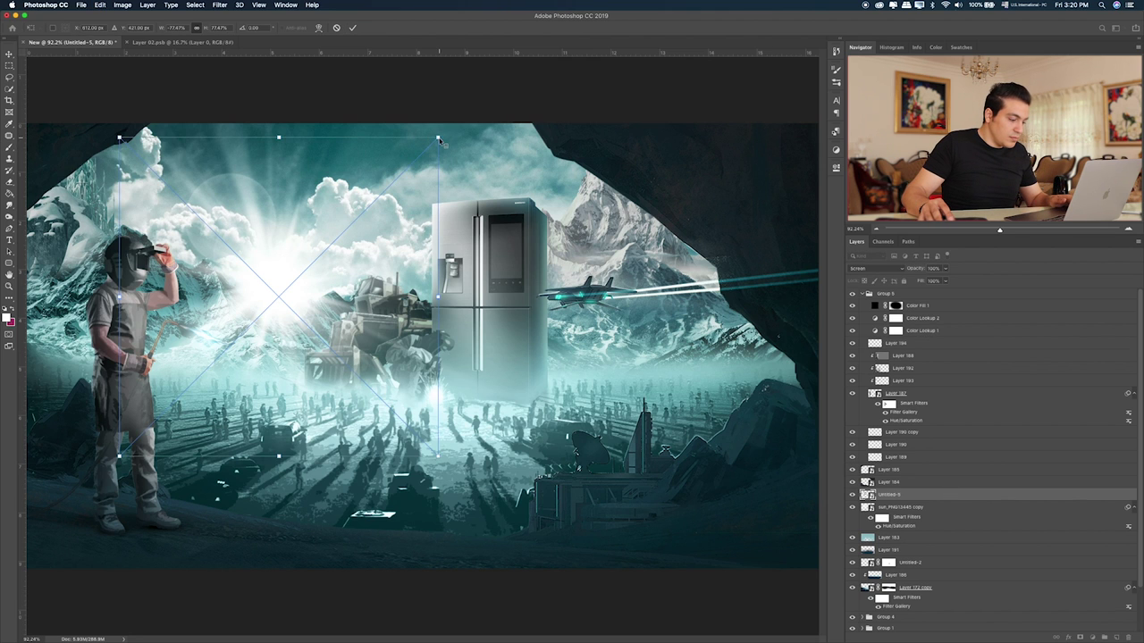
{"action": "left_click_drag", "start_coordinate": [438, 137], "coordinate": [378, 175]}
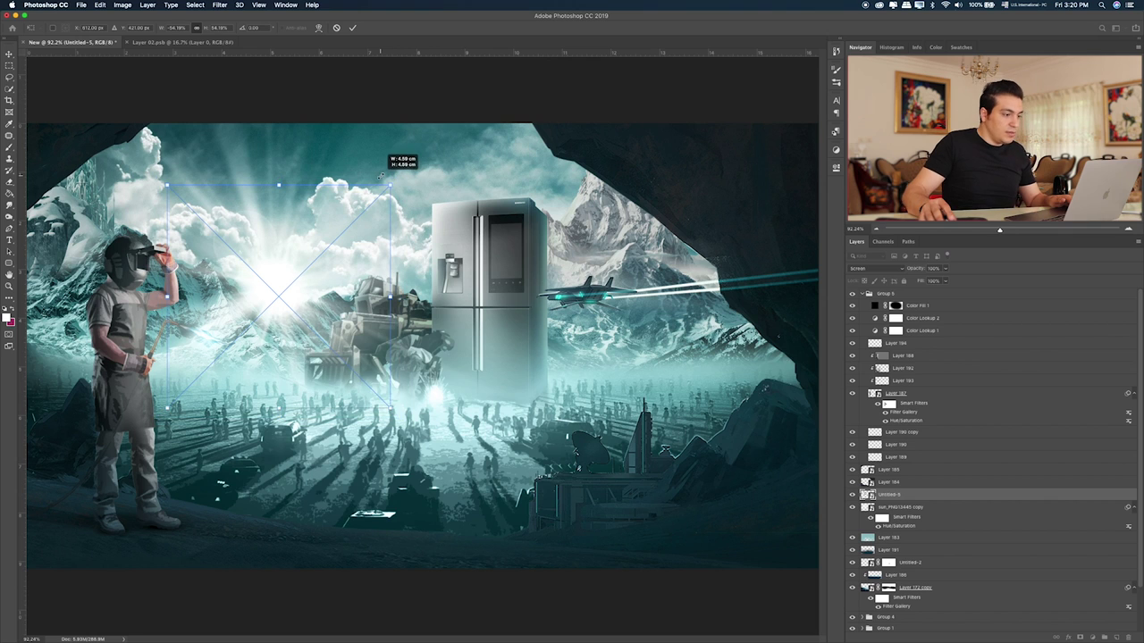
{"action": "key", "text": "Return"}
{"action": "key", "text": "b"}
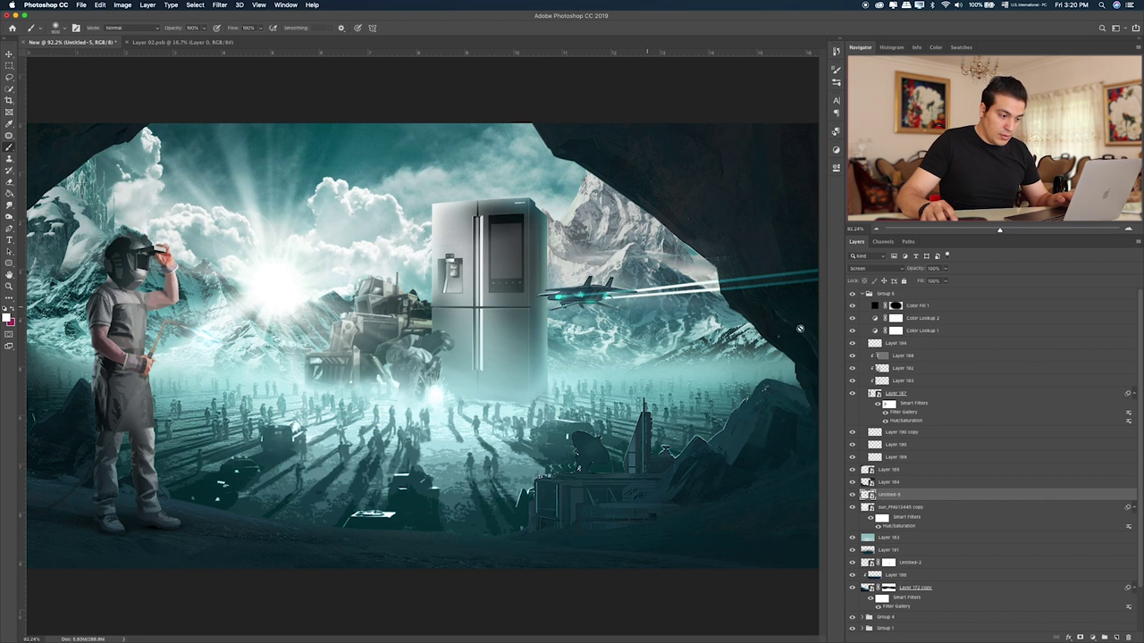
{"action": "left_click", "coordinate": [896, 345]}
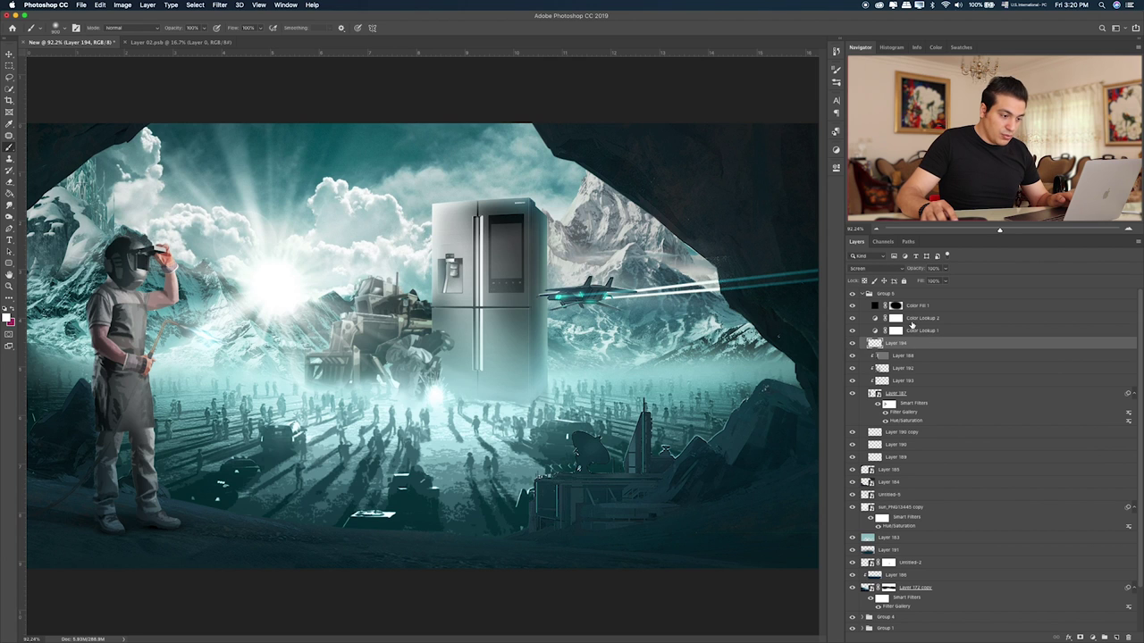
{"action": "left_click", "coordinate": [929, 306]}
- Add a new layer above Color Fill 1 and fill it with solid blue
{"action": "left_click", "coordinate": [1105, 637]}
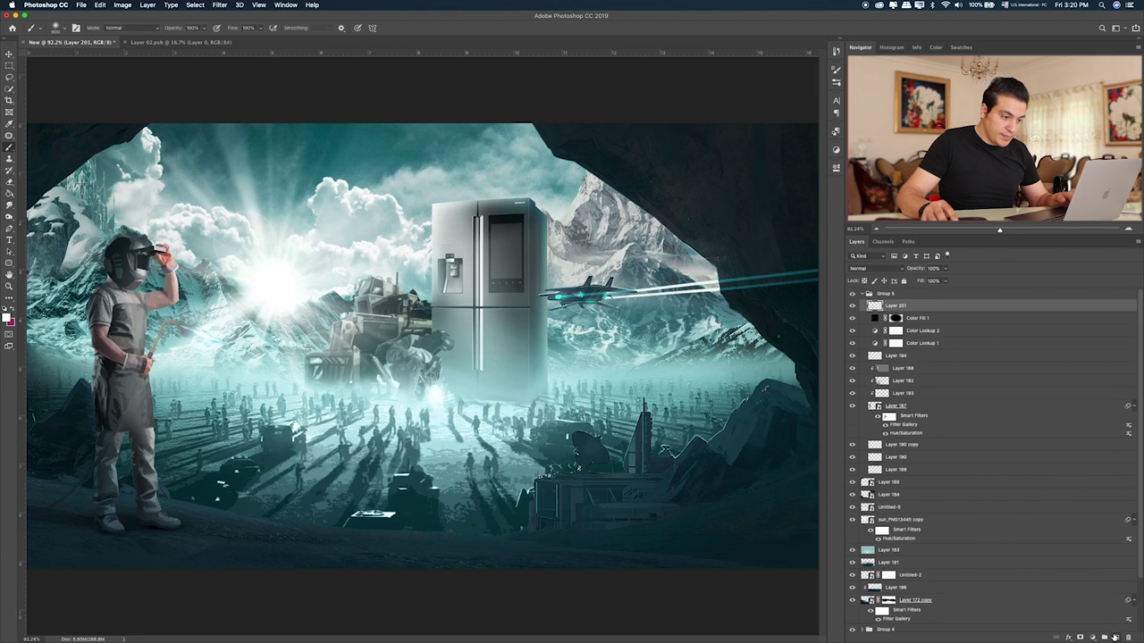
{"action": "key", "text": "g"}
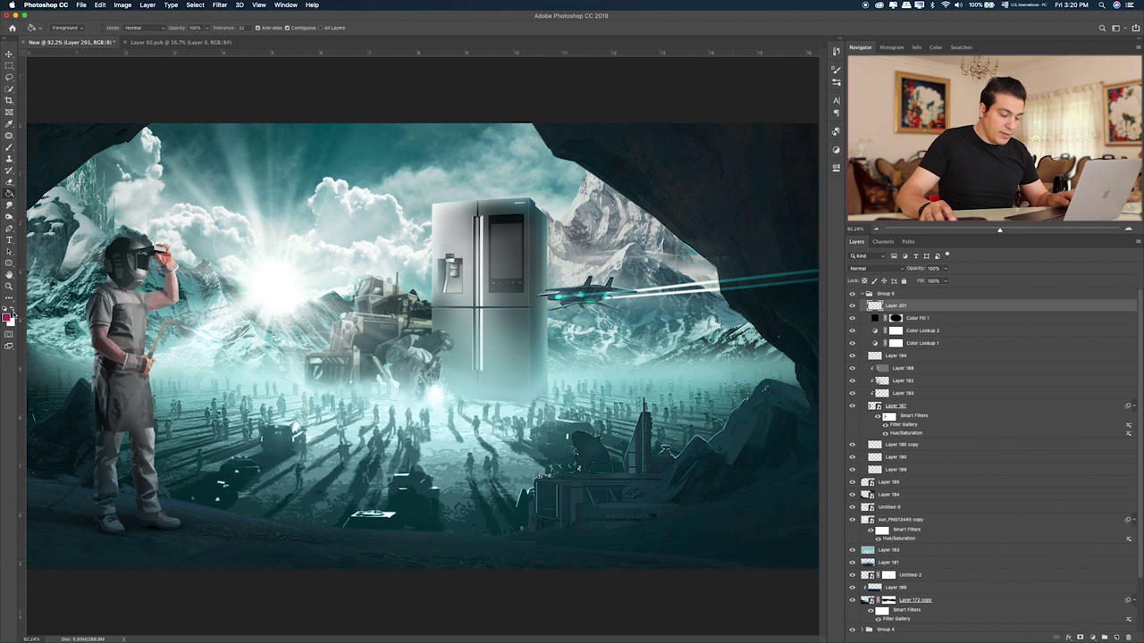
{"action": "left_click", "coordinate": [8, 317]}
{"action": "left_click_drag", "start_coordinate": [623, 255], "coordinate": [627, 244]}
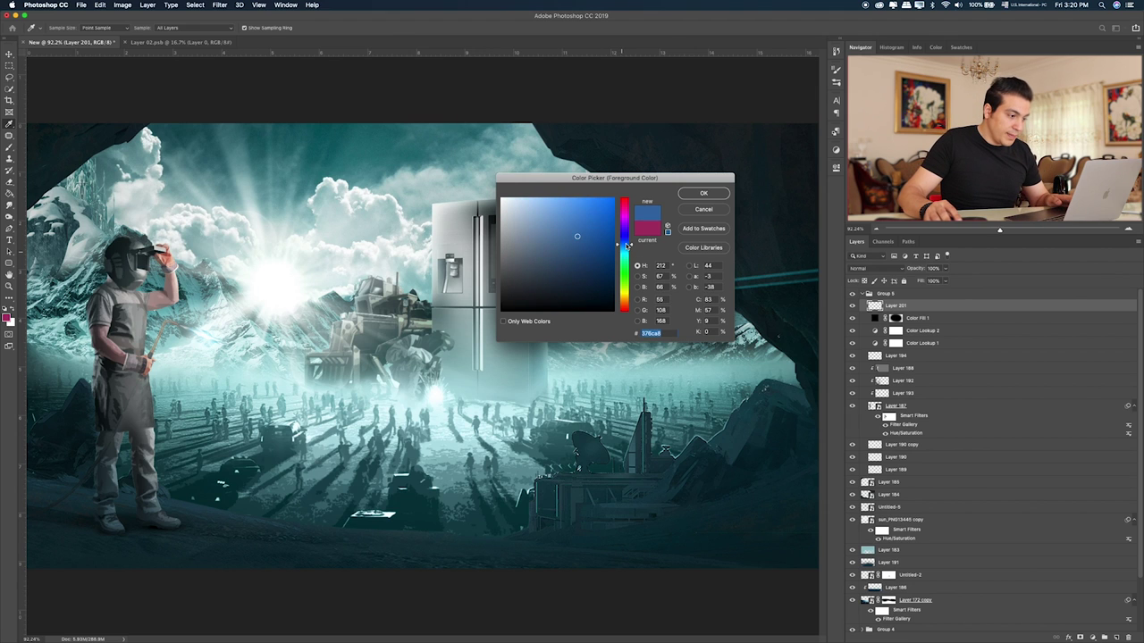
{"action": "left_click", "coordinate": [705, 194]}
{"action": "left_click", "coordinate": [488, 272]}
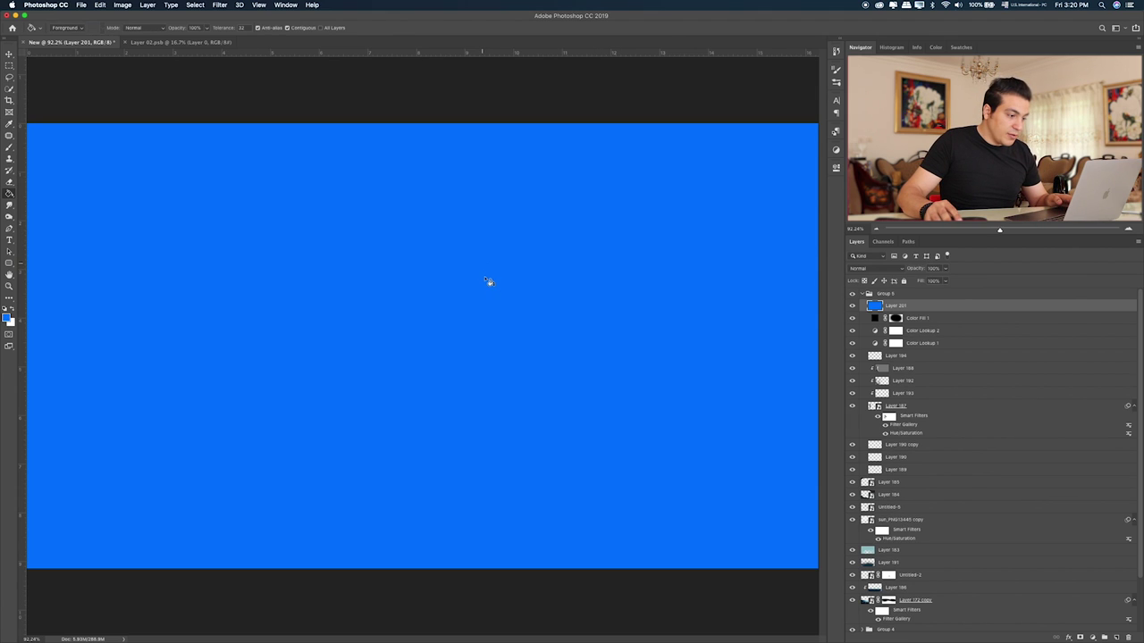
- Blend the blue layer in Soft Light at 40% opacity
{"action": "key", "text": "v"}
{"action": "key", "text": "shift+plus"}
{"action": "key", "text": "shift+plus"}
{"action": "key", "text": "shift+plus"}
{"action": "key", "text": "shift+plus"}
{"action": "key", "text": "shift+plus"}
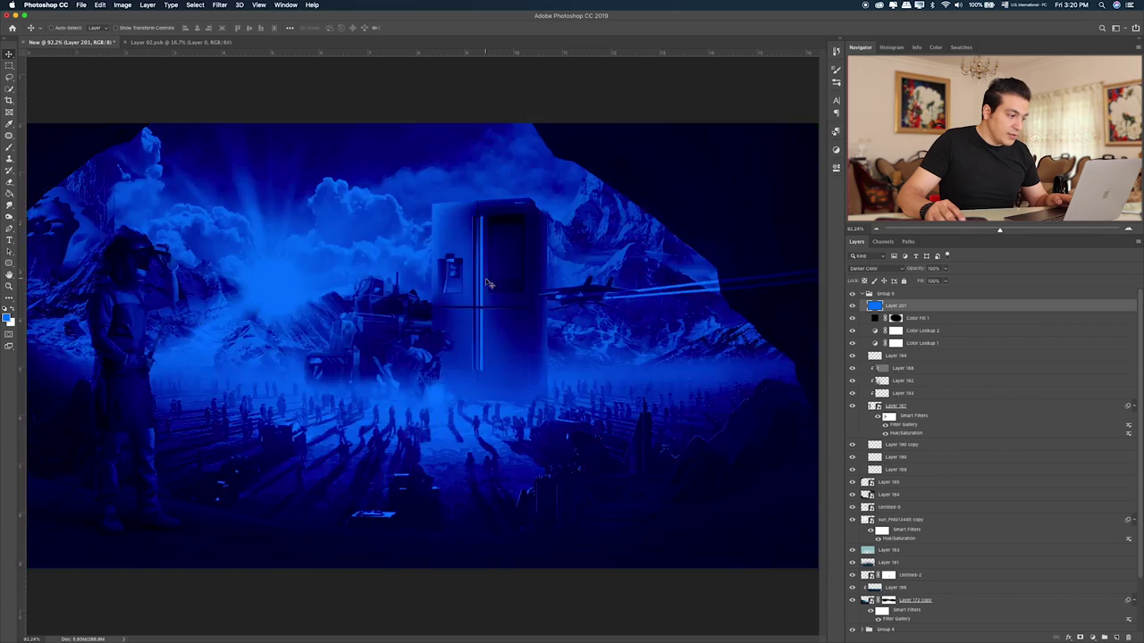
{"action": "key", "text": "shift+plus"}
{"action": "key", "text": "shift+plus"}
{"action": "key", "text": "shift+plus"}
{"action": "key", "text": "shift+plus"}
{"action": "key", "text": "shift+plus"}
{"action": "key", "text": "shift+plus"}
{"action": "key", "text": "shift+plus"}
{"action": "key", "text": "shift+plus"}
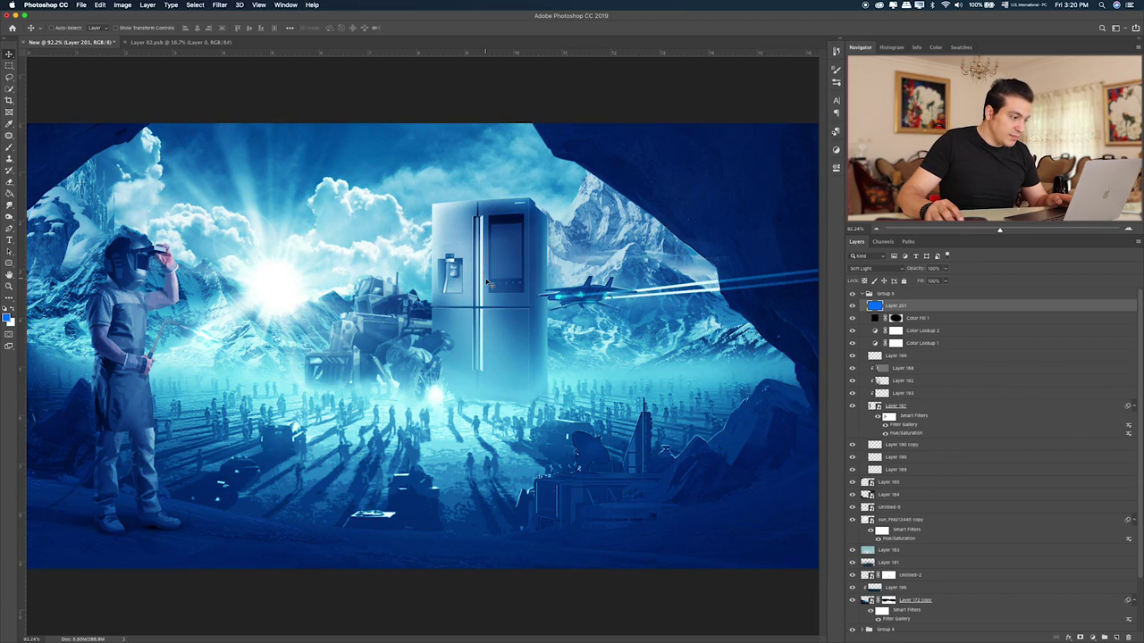
{"action": "key", "text": "shift+plus"}
{"action": "key", "text": "shift+minus"}
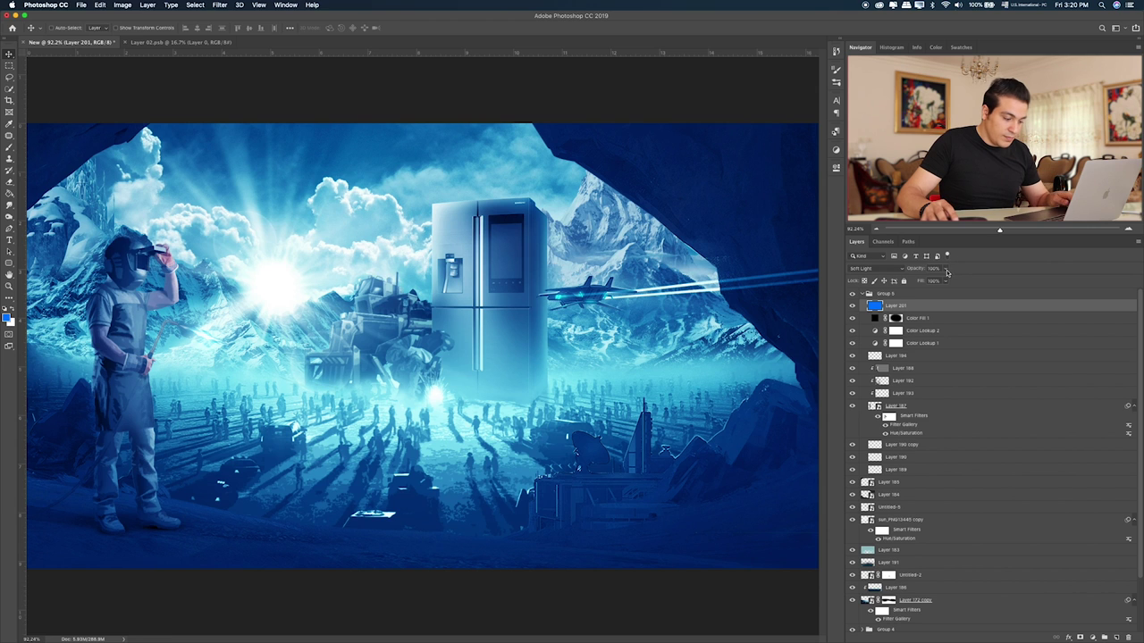
{"action": "left_click_drag", "start_coordinate": [946, 273], "coordinate": [922, 283]}
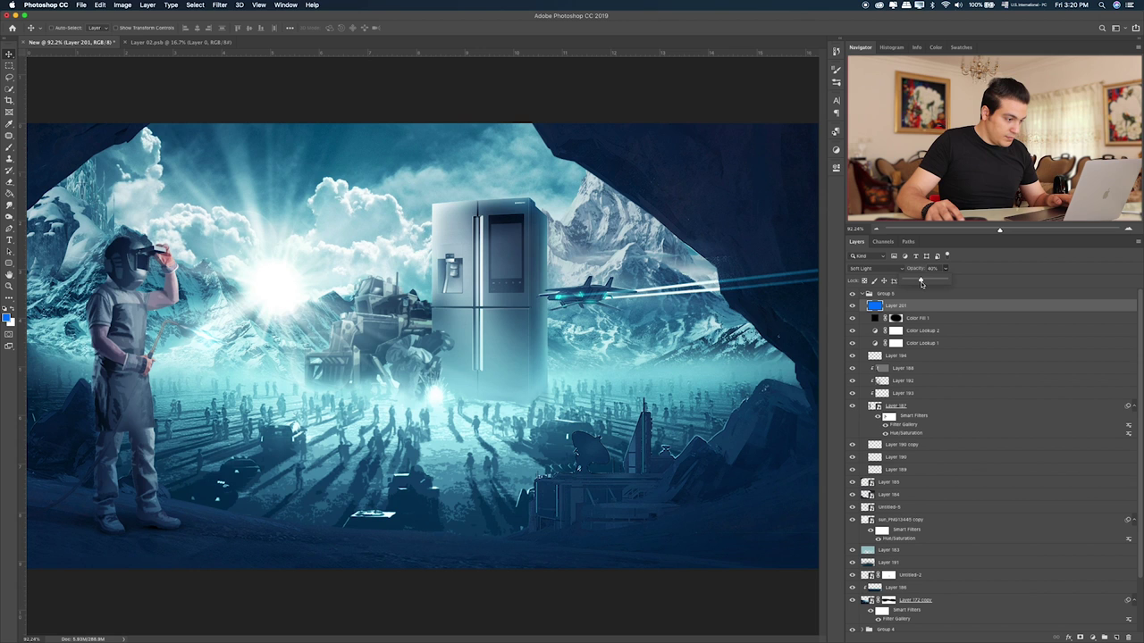
{"action": "key", "text": "e"}
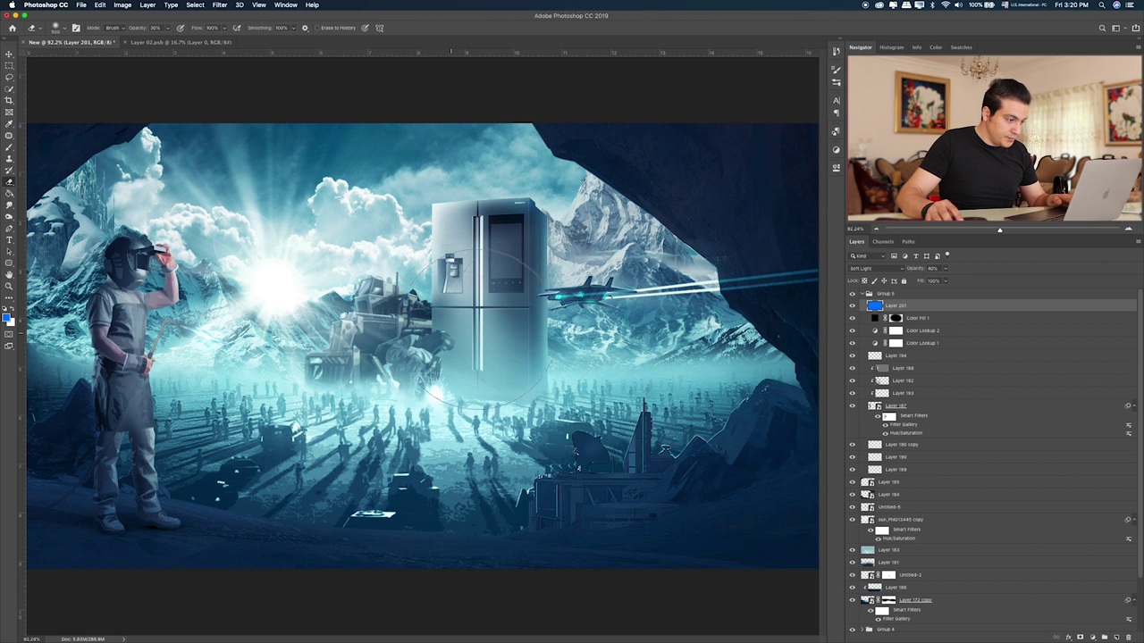
{"action": "key", "text": "bracketright"}
{"action": "key", "text": "bracketright"}
{"action": "key", "text": "bracketright"}
{"action": "key", "text": "bracketright"}
{"action": "key", "text": "bracketright"}
{"action": "key", "text": "bracketright"}
{"action": "key", "text": "bracketright"}
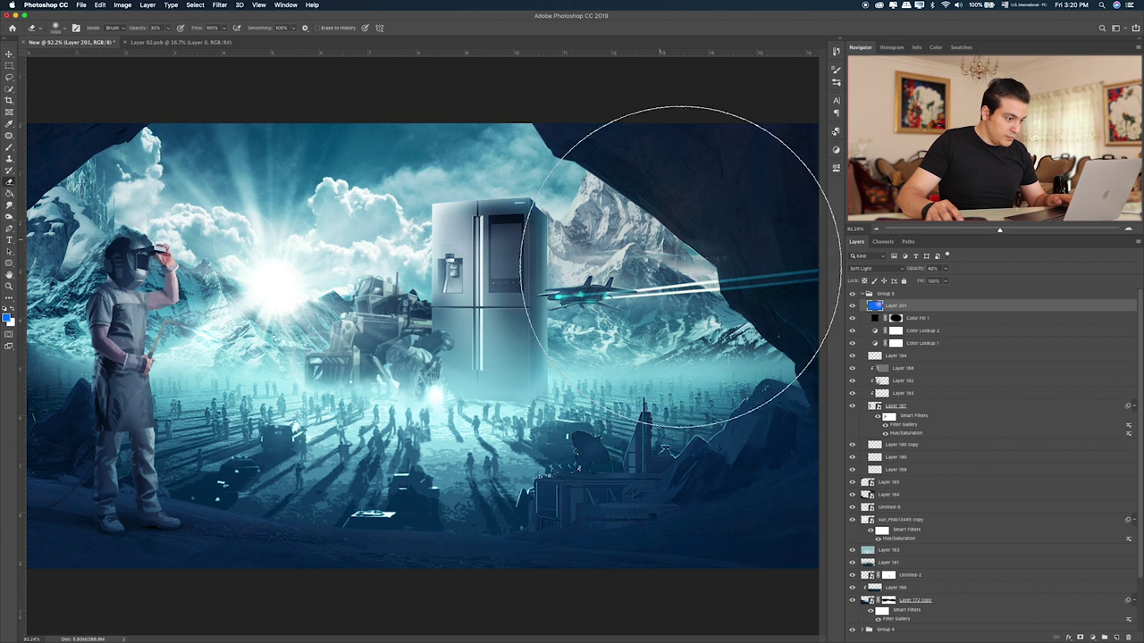
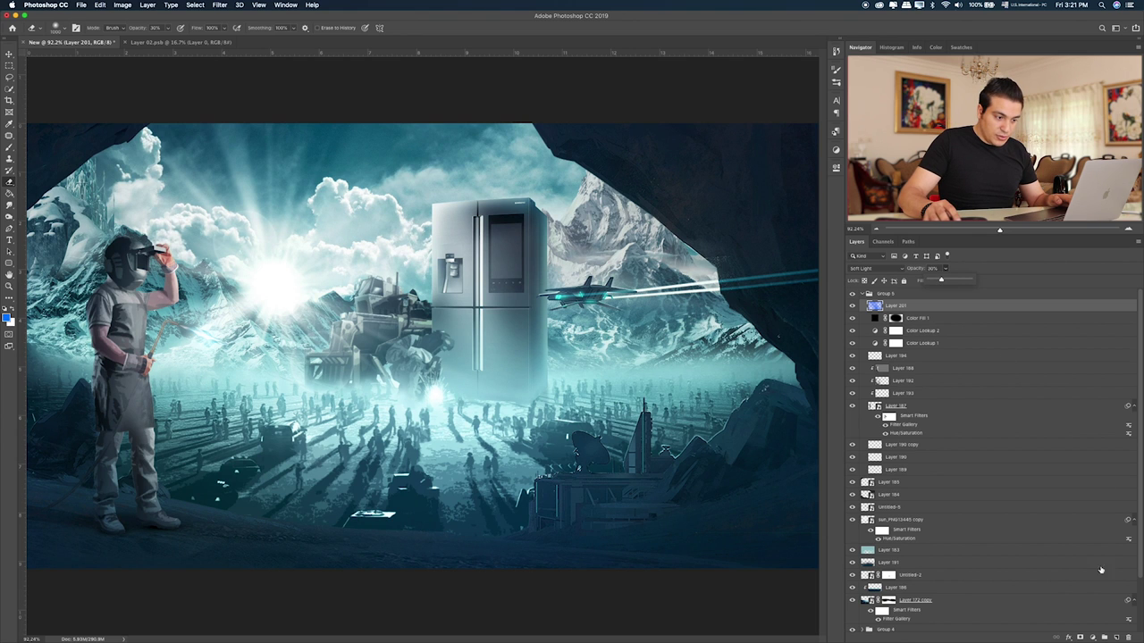
- Add a Levels adjustment with black input raised to 18 and the midtone slider moved left
{"action": "left_click", "coordinate": [1091, 636]}
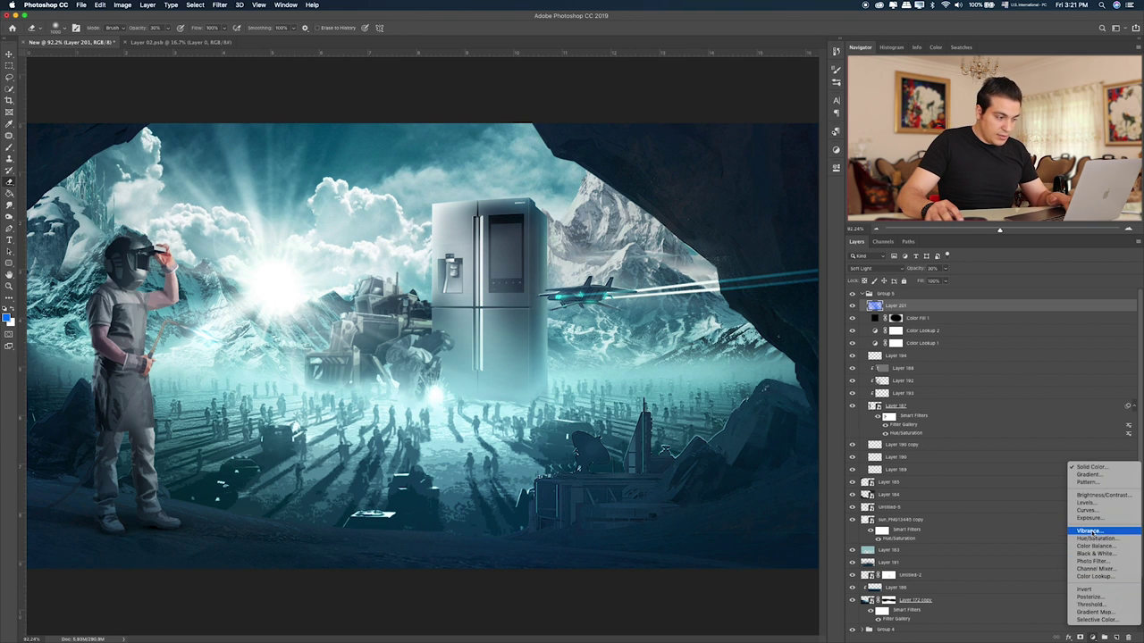
{"action": "left_click", "coordinate": [1083, 502]}
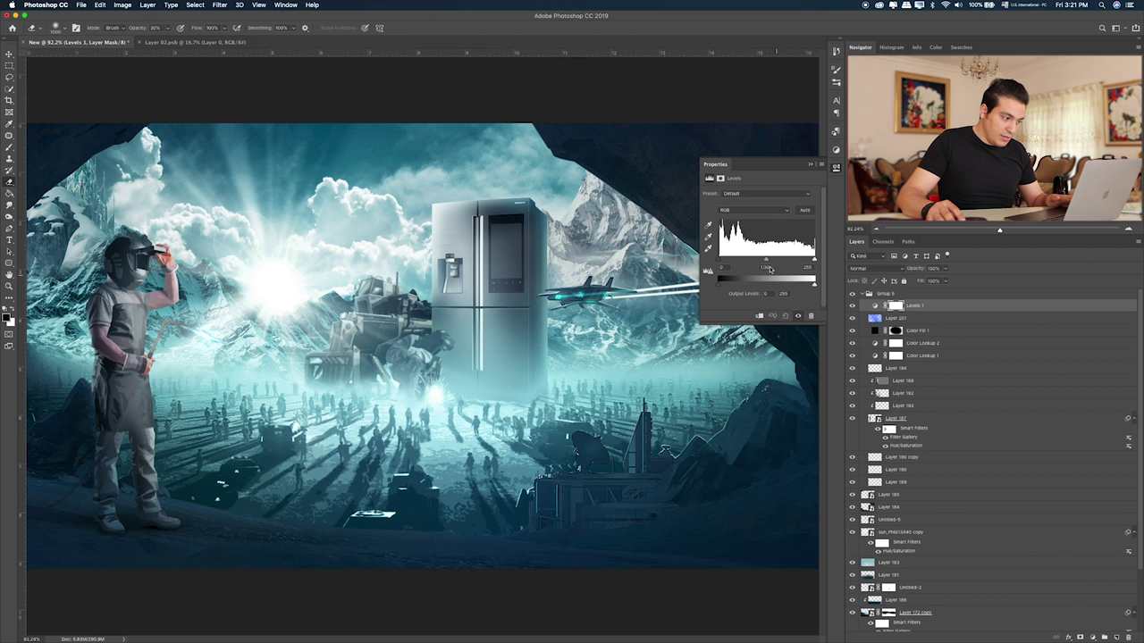
{"action": "left_click_drag", "start_coordinate": [720, 259], "coordinate": [730, 261]}
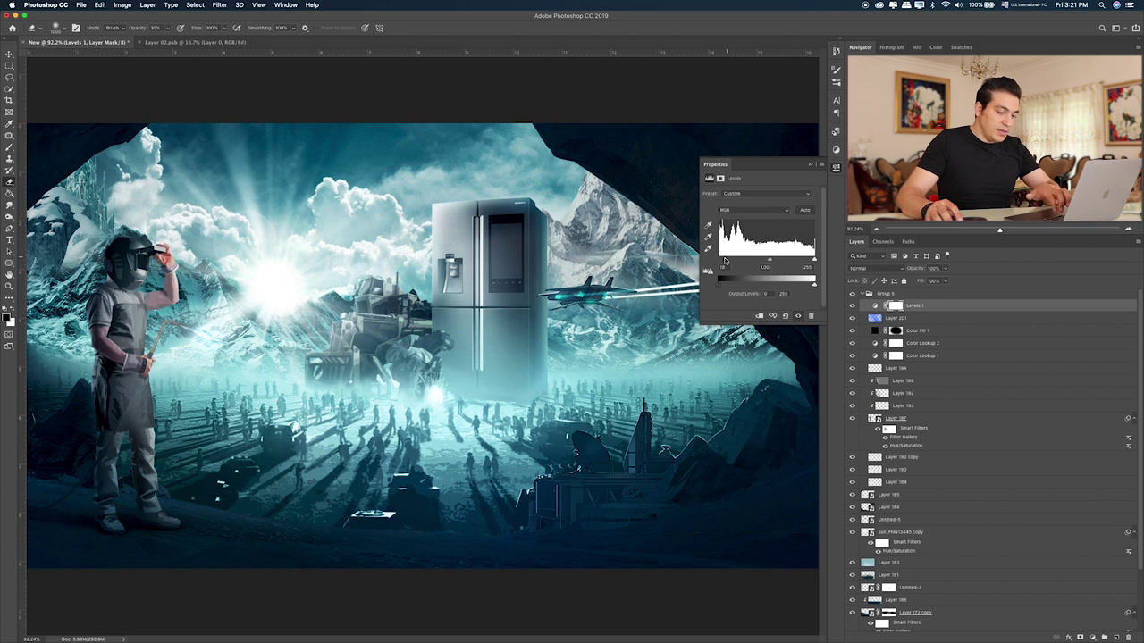
{"action": "left_click_drag", "start_coordinate": [772, 260], "coordinate": [767, 261]}
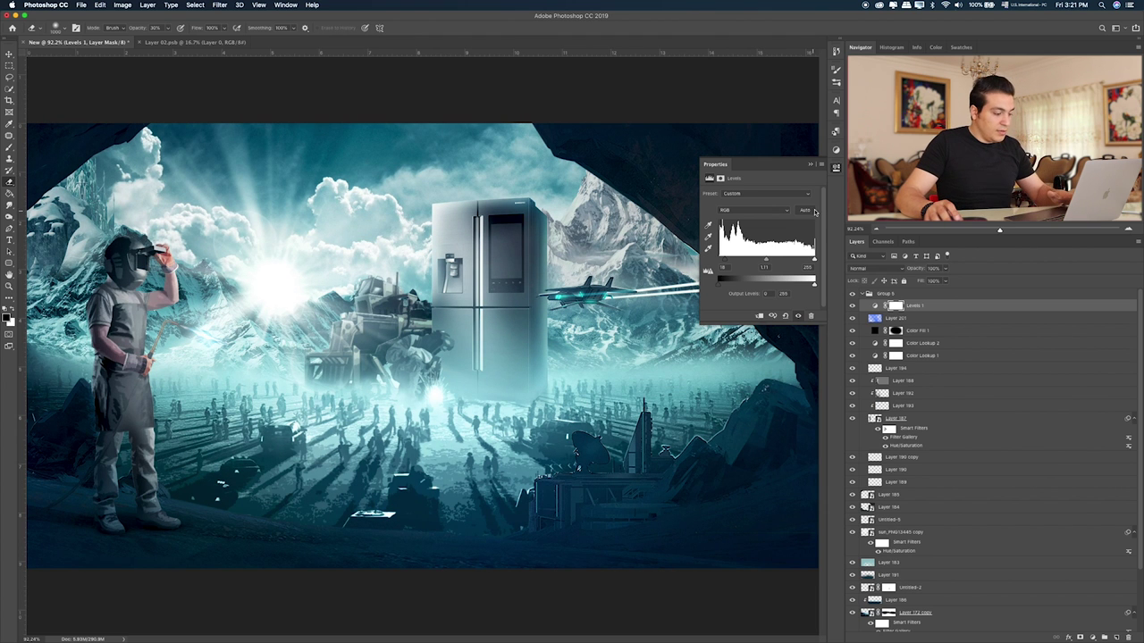
{"action": "left_click", "coordinate": [810, 165]}
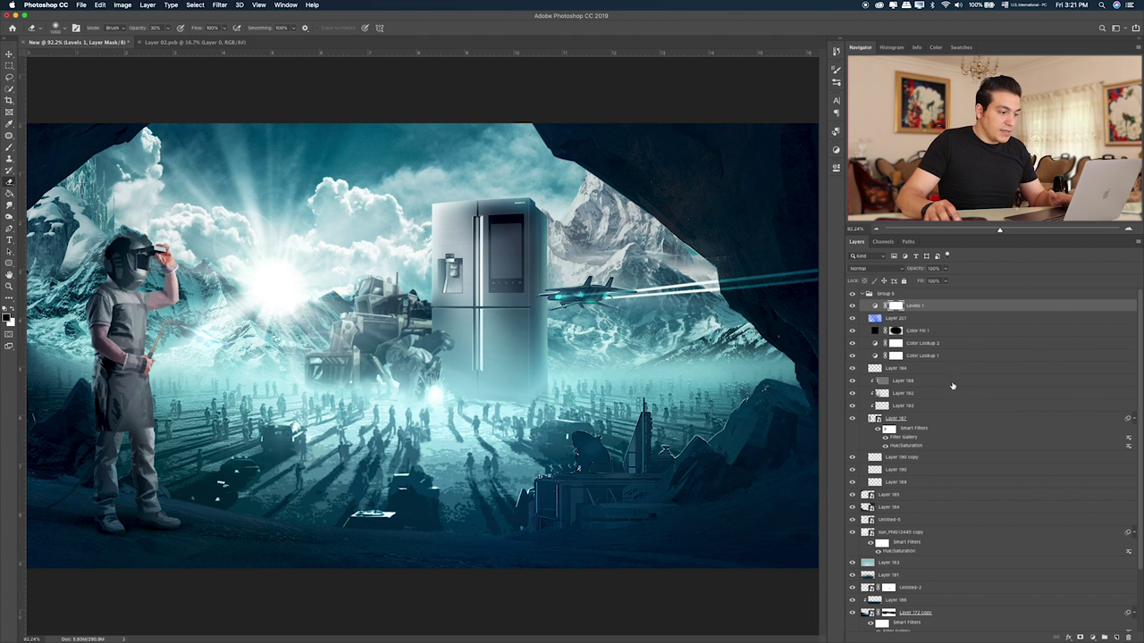
{"action": "left_click", "coordinate": [1092, 637]}
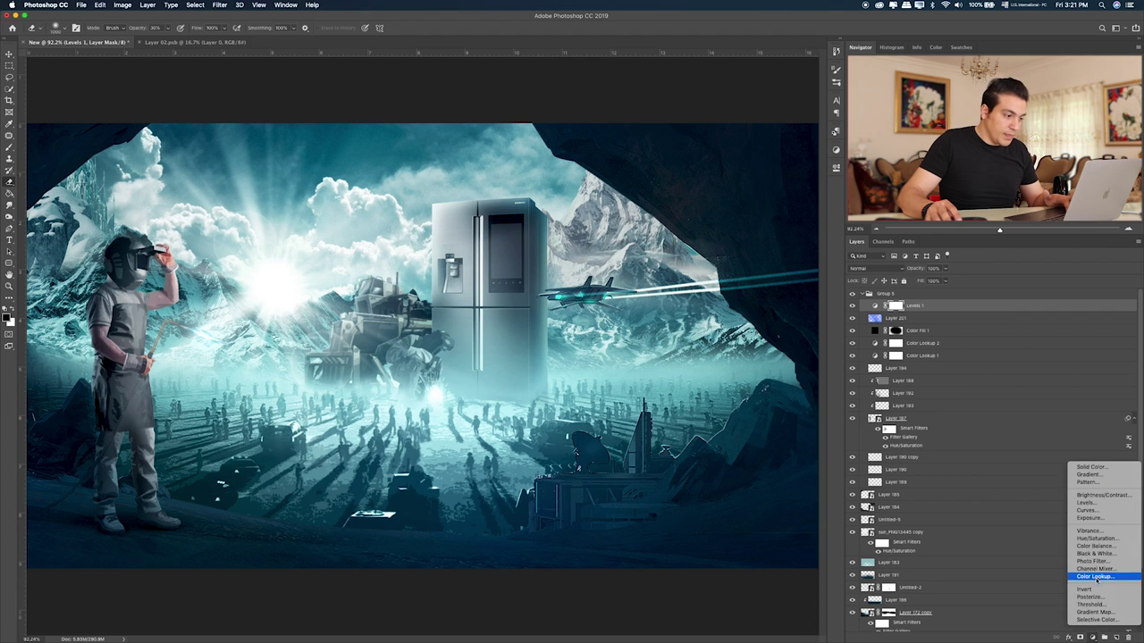
- Add a Curves adjustment and raise the RGB curve, adjusting its shadow end
{"action": "left_click", "coordinate": [1086, 510]}
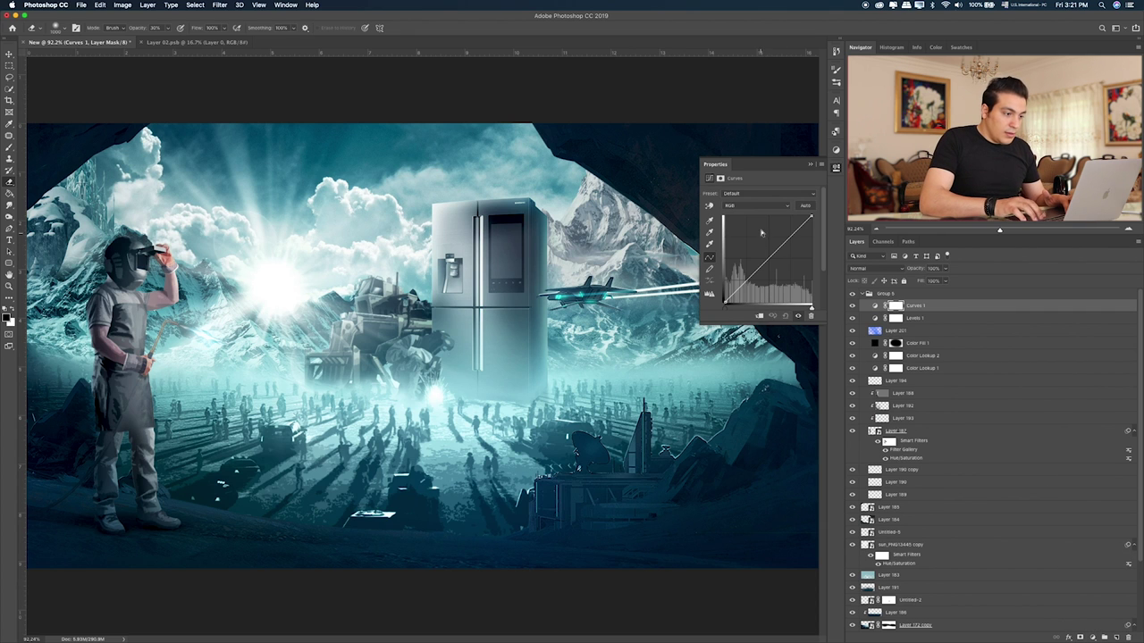
{"action": "left_click_drag", "start_coordinate": [779, 250], "coordinate": [792, 240]}
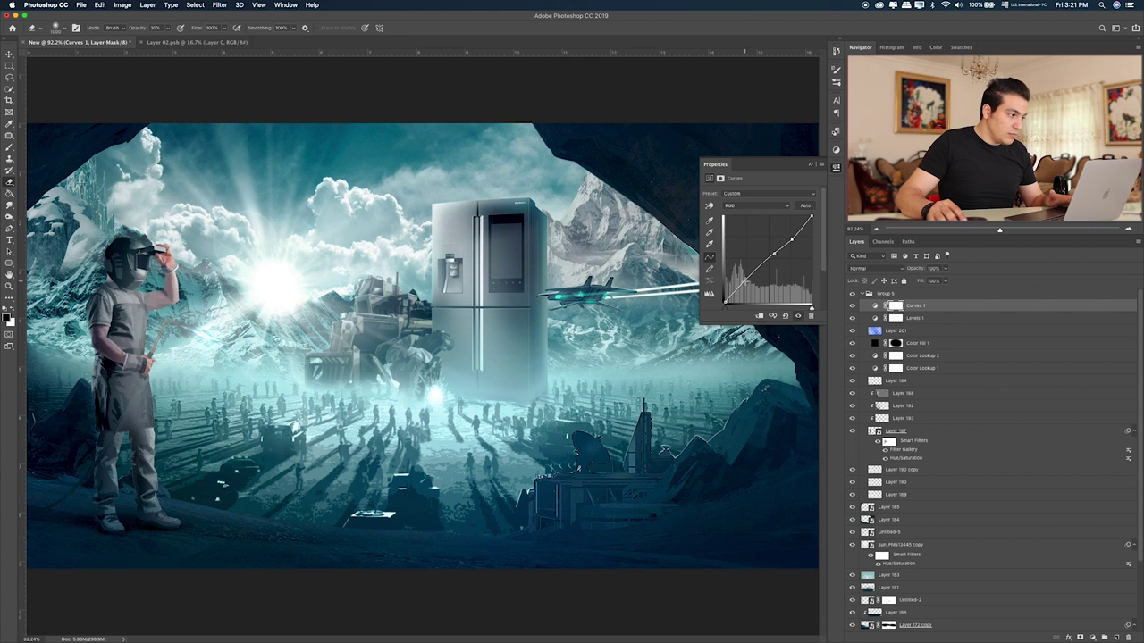
{"action": "left_click_drag", "start_coordinate": [743, 282], "coordinate": [742, 285]}
- Pull the Blue channel curve down to remove some blue, then close Properties
{"action": "left_click", "coordinate": [768, 202]}
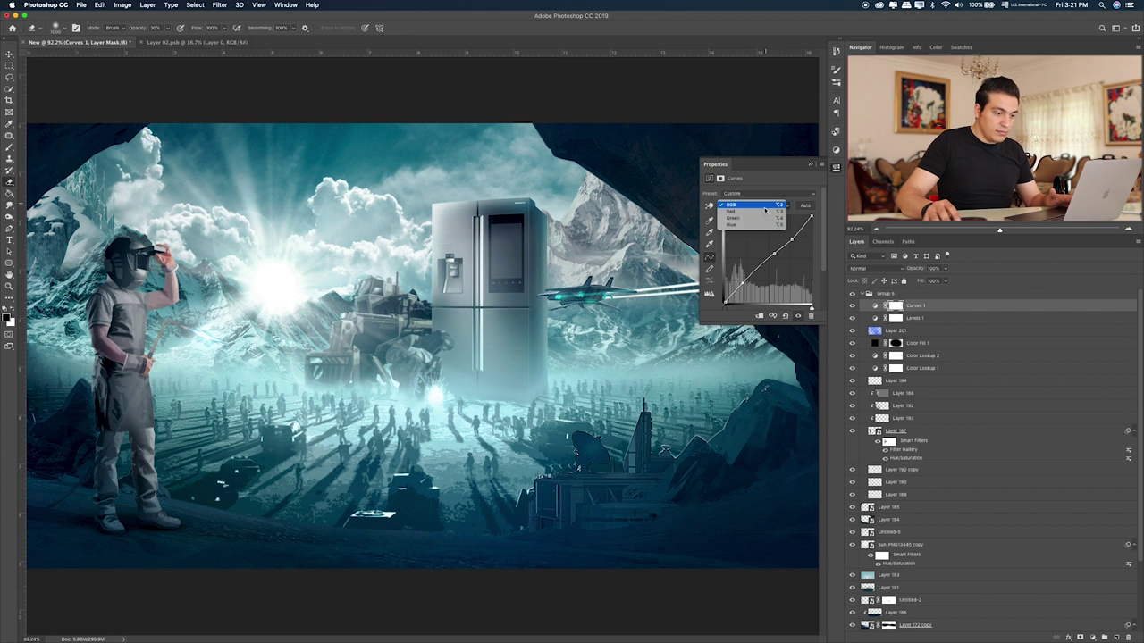
{"action": "left_click", "coordinate": [755, 226]}
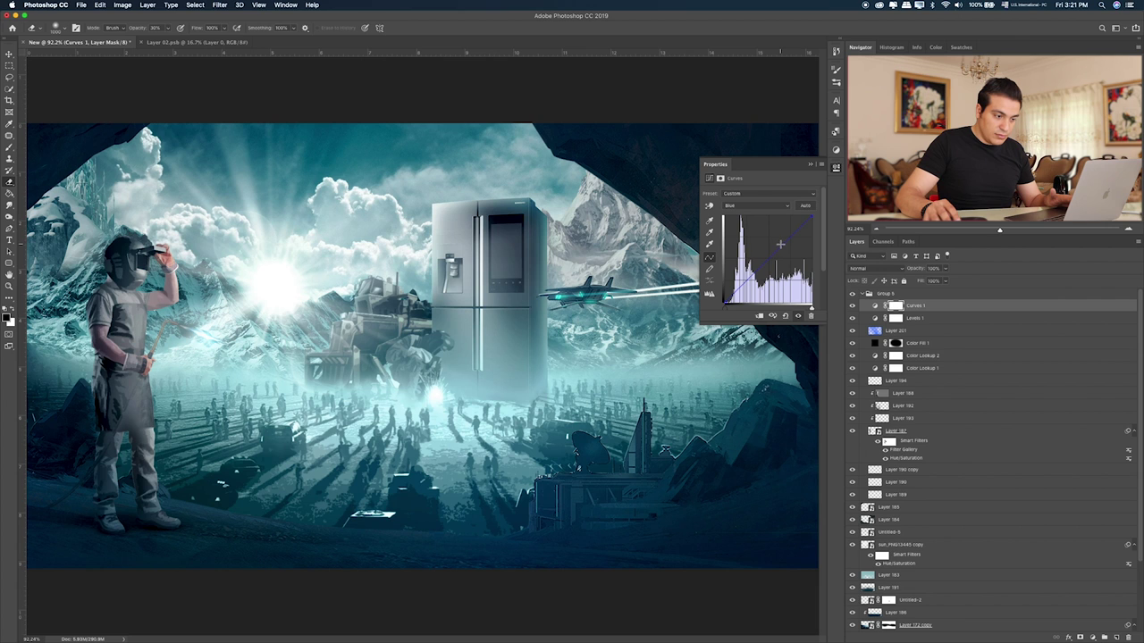
{"action": "left_click_drag", "start_coordinate": [780, 244], "coordinate": [779, 245]}
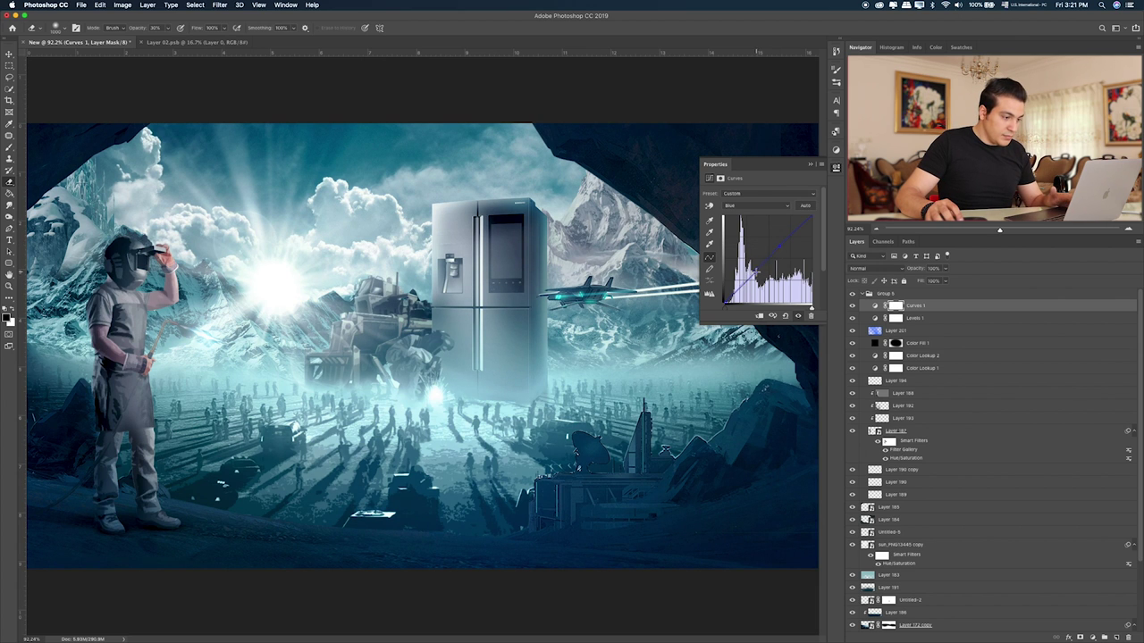
{"action": "left_click_drag", "start_coordinate": [756, 271], "coordinate": [762, 280]}
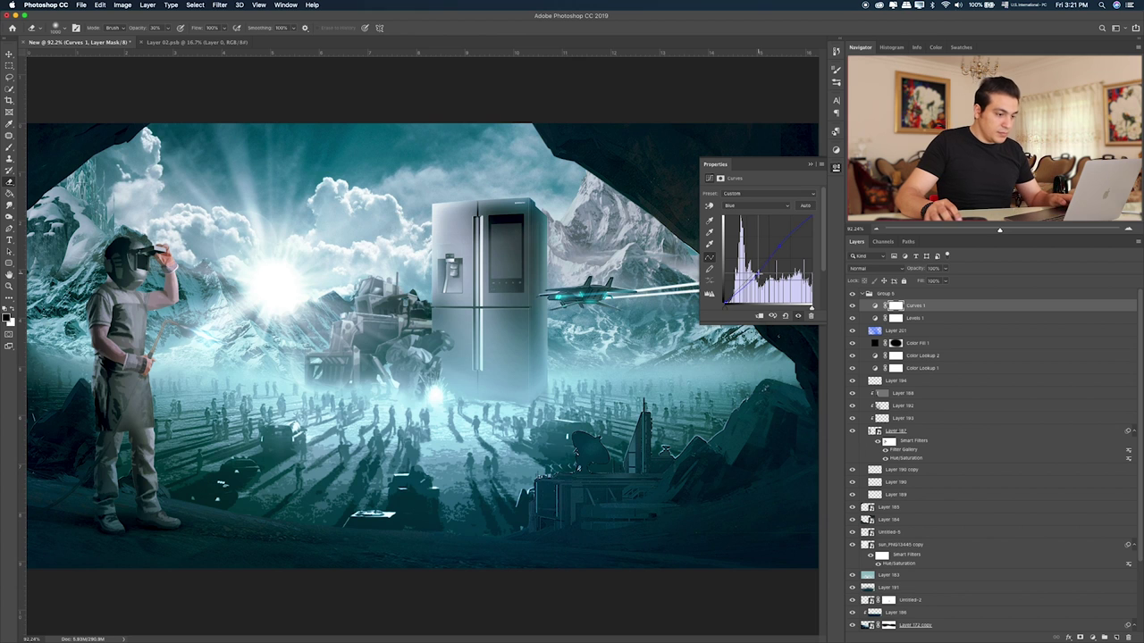
{"action": "left_click", "coordinate": [811, 166]}
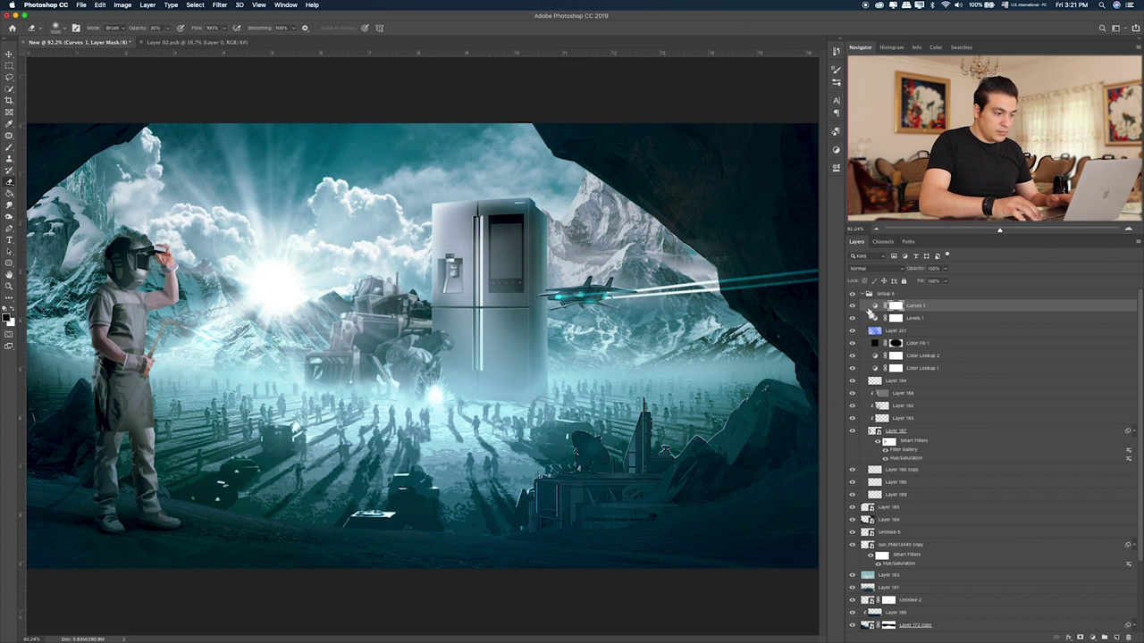
- Place the cloud PNG from Finder onto the composite canvas
{"action": "key", "text": "super+Tab"}
{"action": "left_click", "coordinate": [730, 197]}
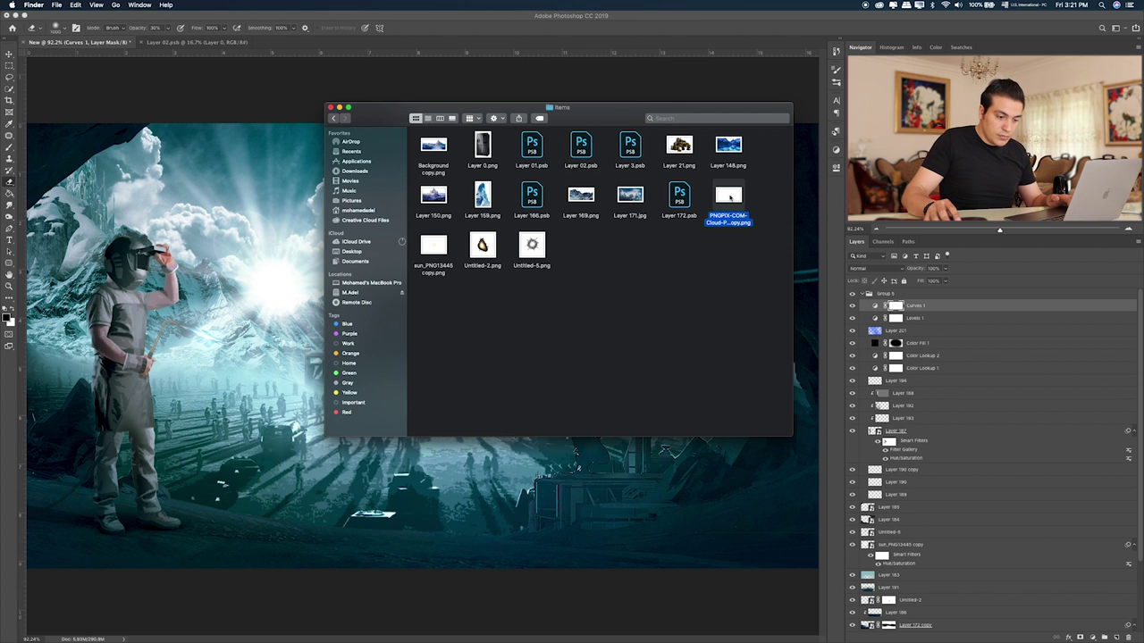
{"action": "key", "text": "space"}
{"action": "key", "text": "space"}
{"action": "left_click_drag", "start_coordinate": [730, 198], "coordinate": [277, 258]}
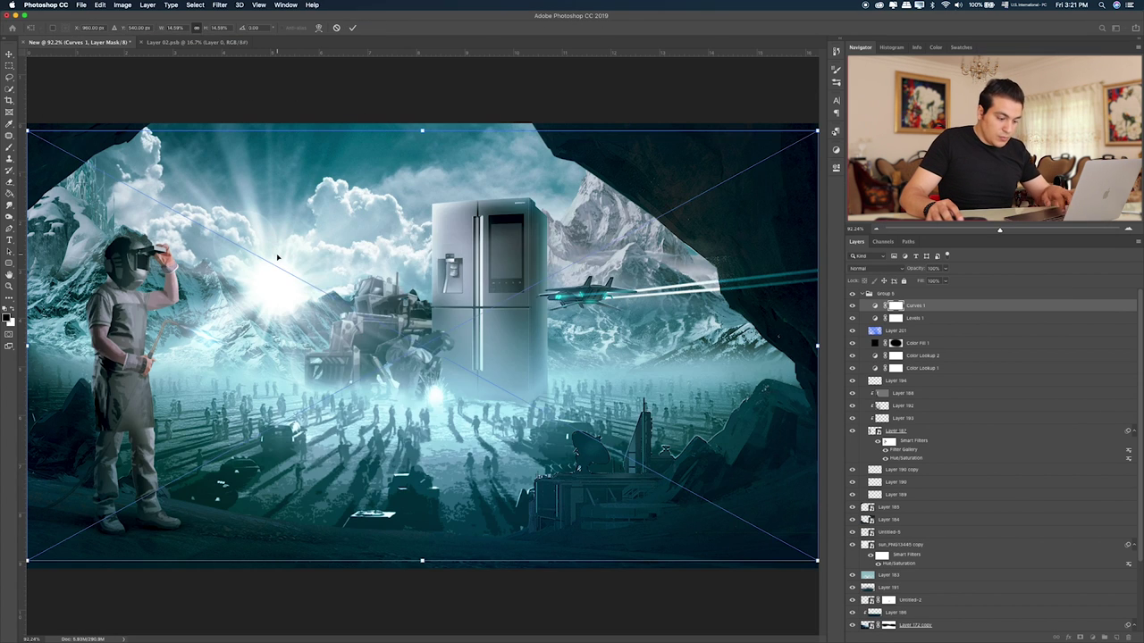
{"action": "key", "text": "Return"}
{"action": "key", "text": "e"}
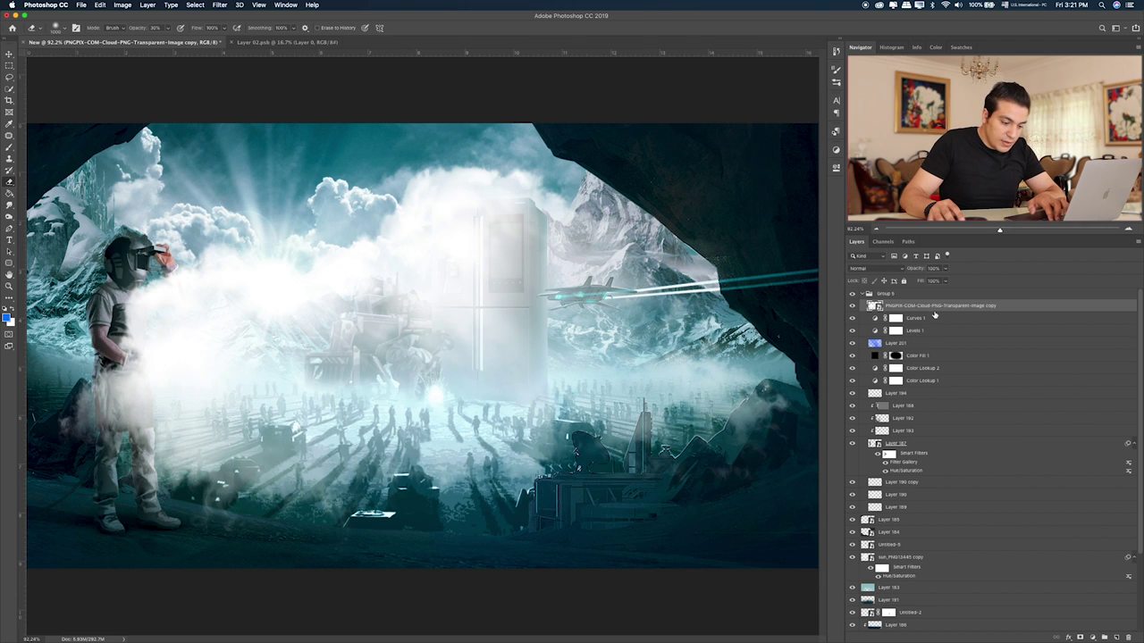
- Move the cloud layer below Layer 189 and group it as 'Clouds'
{"action": "left_click_drag", "start_coordinate": [934, 308], "coordinate": [927, 511]}
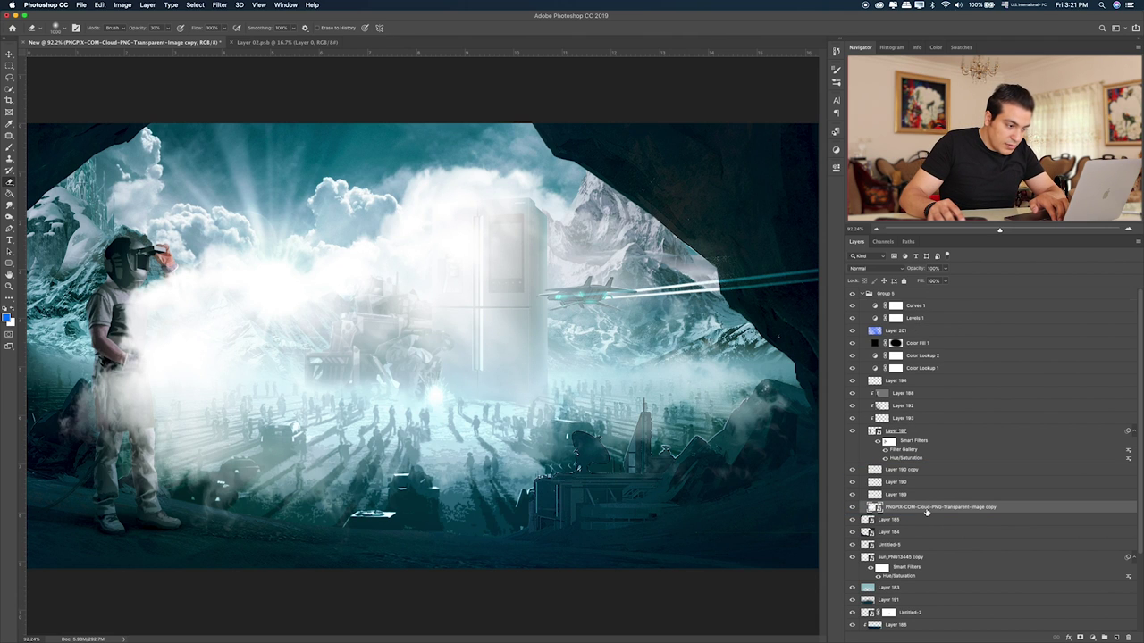
{"action": "key", "text": "super+g"}
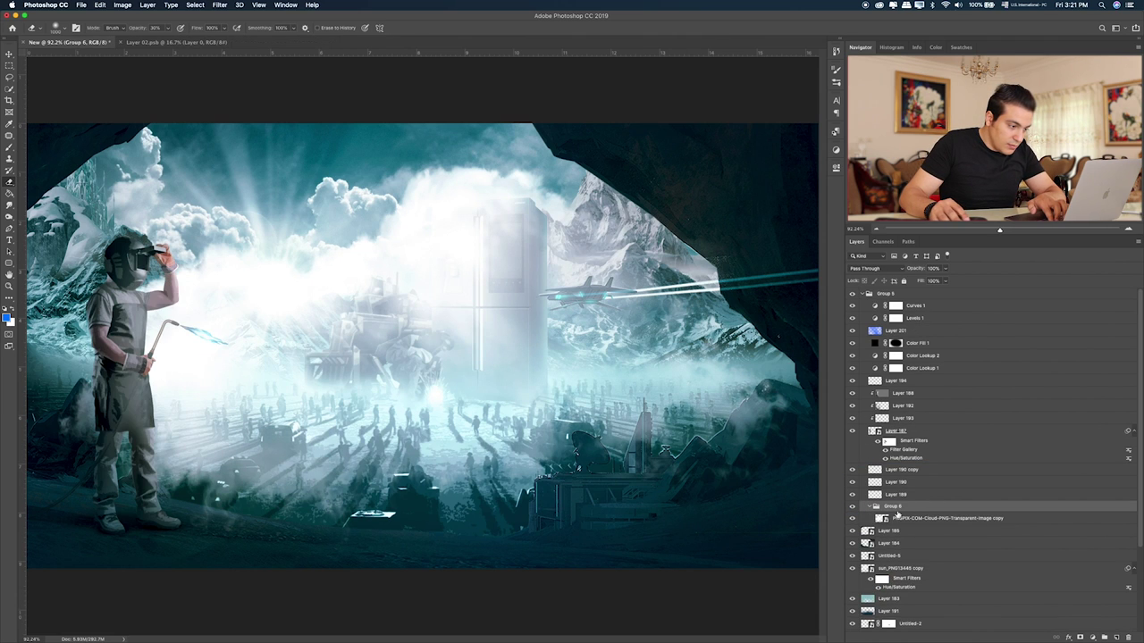
{"action": "double_click", "coordinate": [894, 507]}
{"action": "type", "text": "Clouds"}
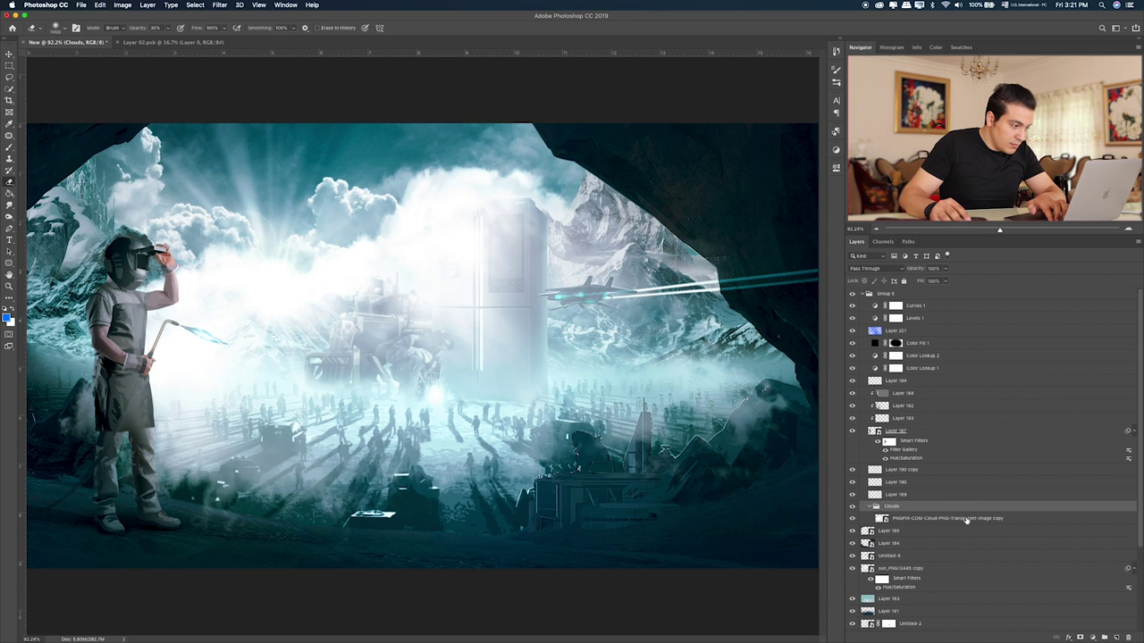
{"action": "left_click", "coordinate": [966, 520]}
{"action": "key", "text": "super+t"}
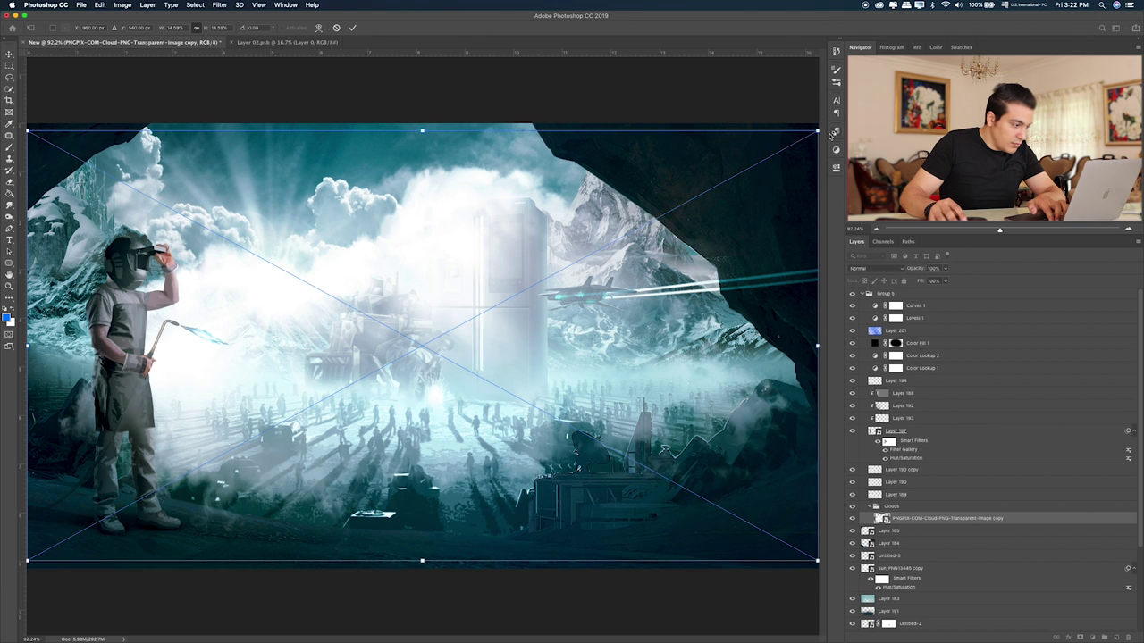
- Shrink the cloud, place it right of the fridge, and fade it to about 51% opacity
{"action": "left_click_drag", "start_coordinate": [818, 132], "coordinate": [621, 241]}
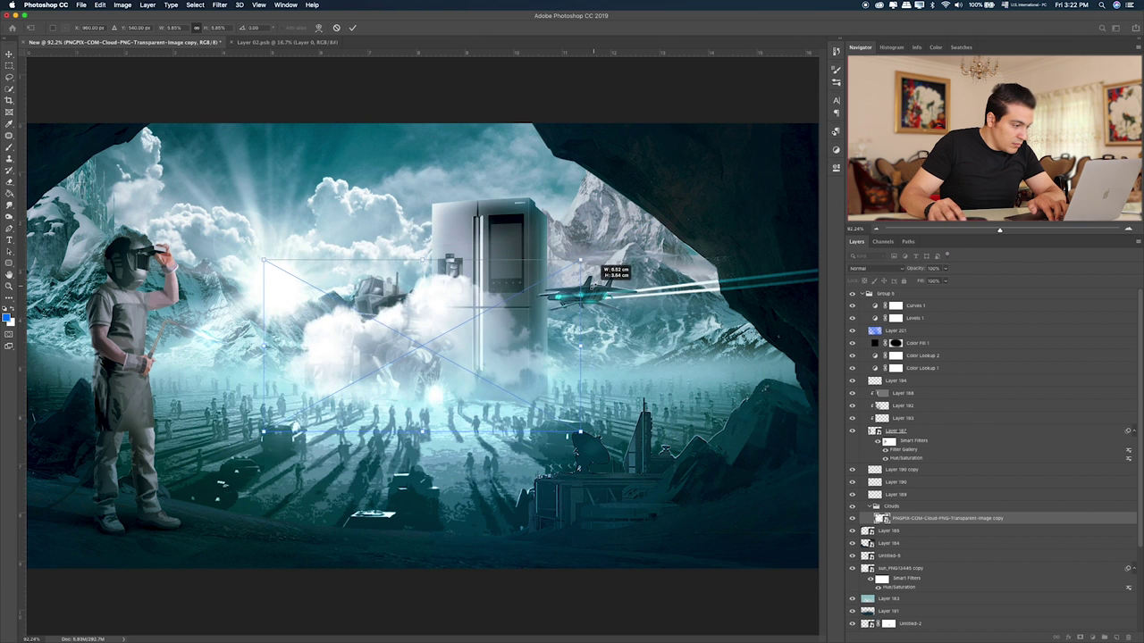
{"action": "left_click_drag", "start_coordinate": [525, 302], "coordinate": [787, 339]}
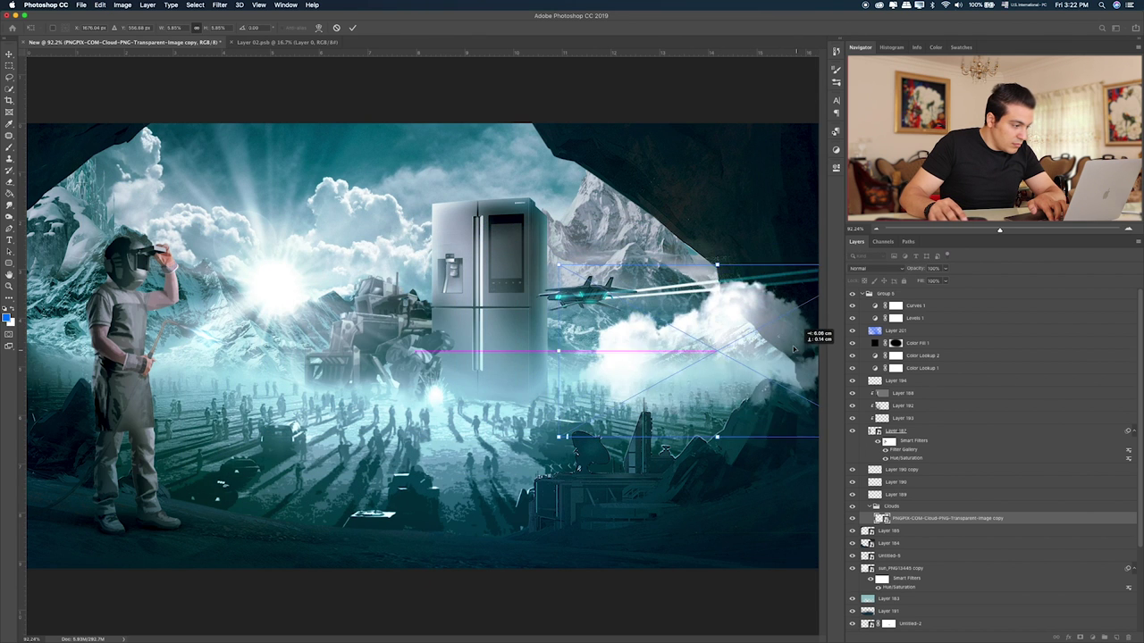
{"action": "key", "text": "Return"}
{"action": "key", "text": "e"}
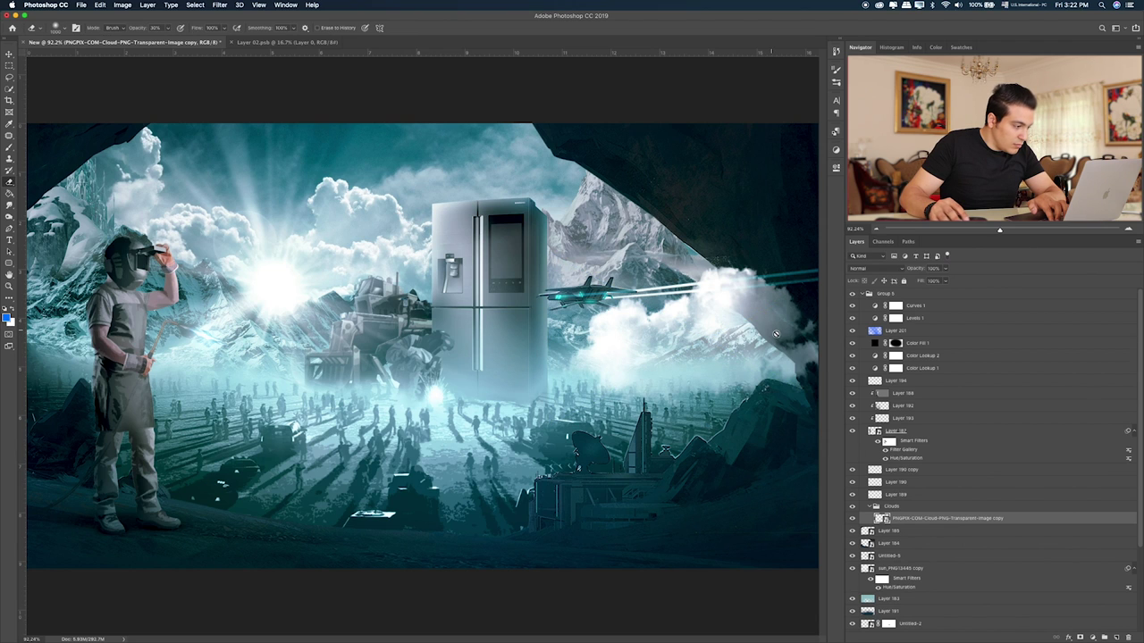
{"action": "left_click_drag", "start_coordinate": [946, 269], "coordinate": [926, 284]}
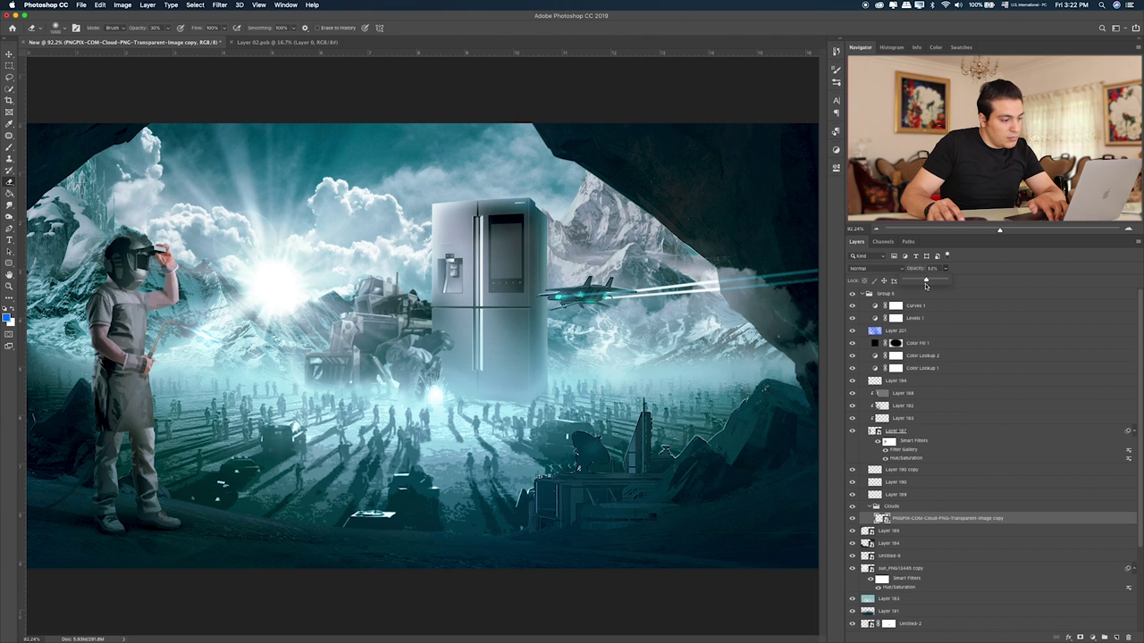
- Spread two more cloud copies across the scene, scaling the third near the spaceship
{"action": "key", "text": "v"}
{"action": "mouse_move", "coordinate": [735, 345]}
{"action": "left_mouse_down"}
{"action": "mouse_move", "coordinate": [466, 175]}
{"action": "mouse_move", "coordinate": [317, 297]}
{"action": "mouse_move", "coordinate": [182, 231]}
{"action": "left_mouse_up"}
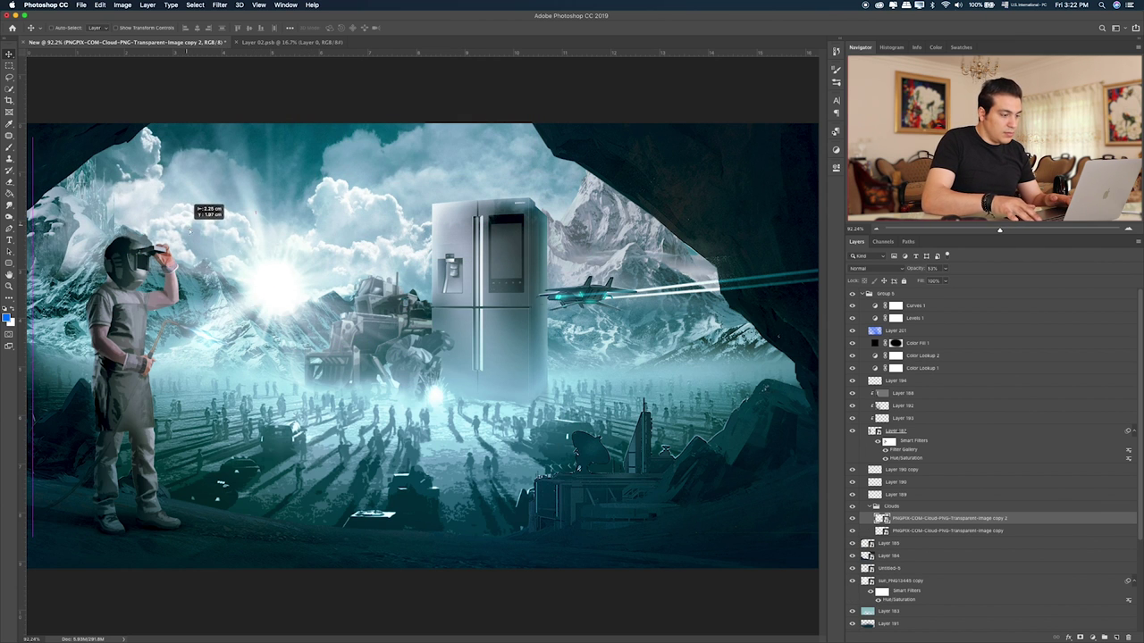
{"action": "mouse_move", "coordinate": [181, 231]}
{"action": "left_mouse_down"}
{"action": "mouse_move", "coordinate": [215, 312]}
{"action": "mouse_move", "coordinate": [737, 353]}
{"action": "left_mouse_up"}
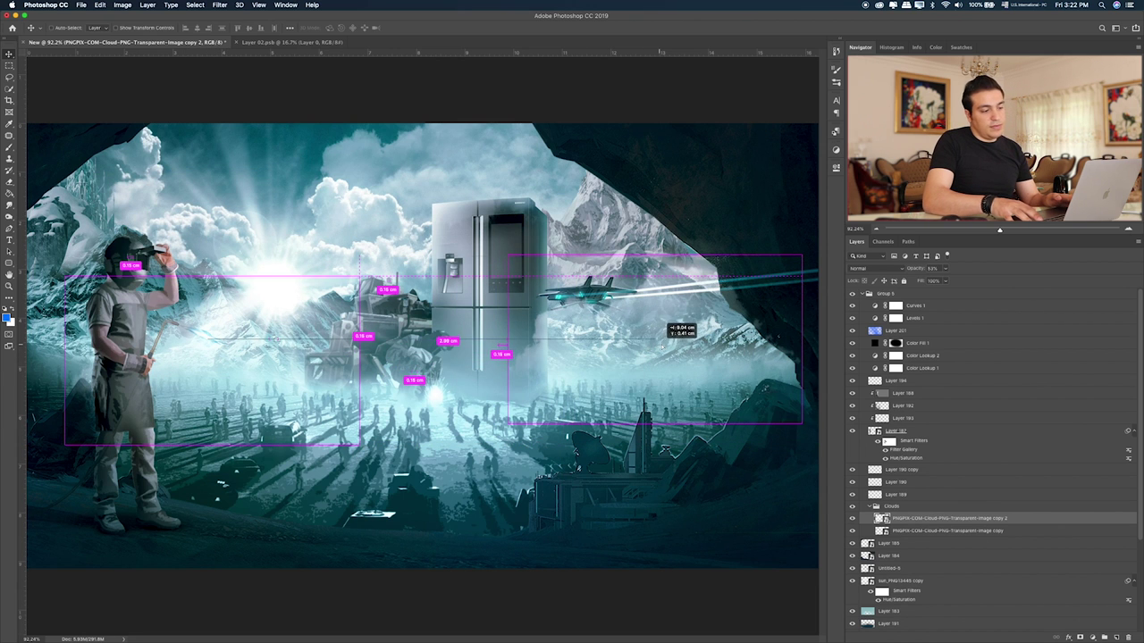
{"action": "left_click_drag", "start_coordinate": [737, 351], "coordinate": [663, 348]}
{"action": "key", "text": "ctrl+t"}
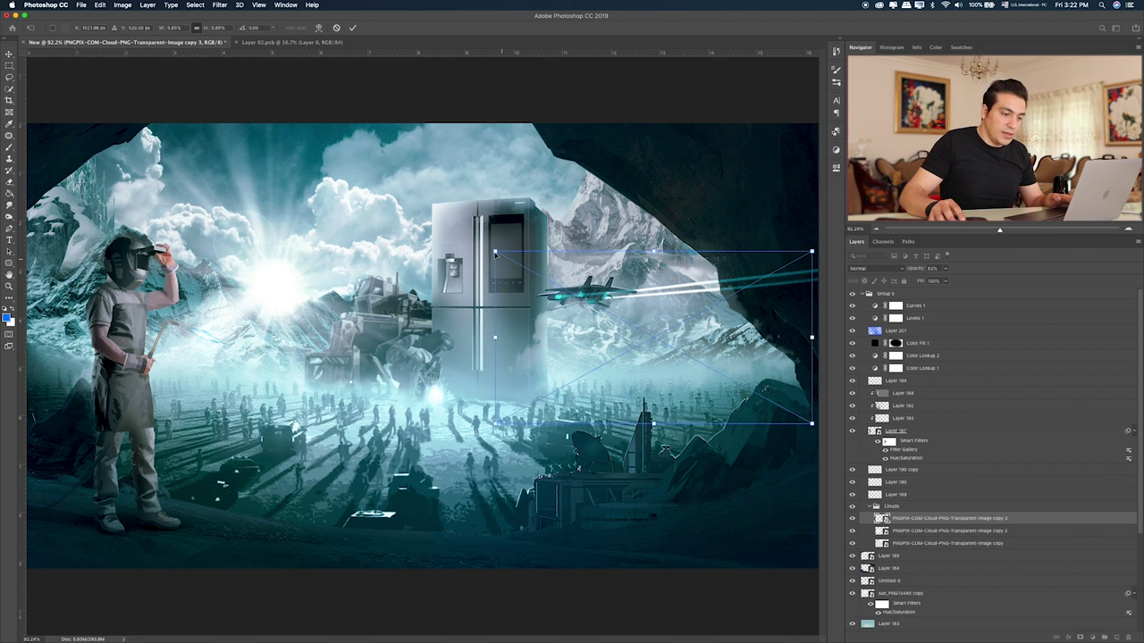
{"action": "left_click_drag", "start_coordinate": [497, 256], "coordinate": [535, 298]}
{"action": "key", "text": "Return"}
{"action": "key", "text": "ctrl+1"}
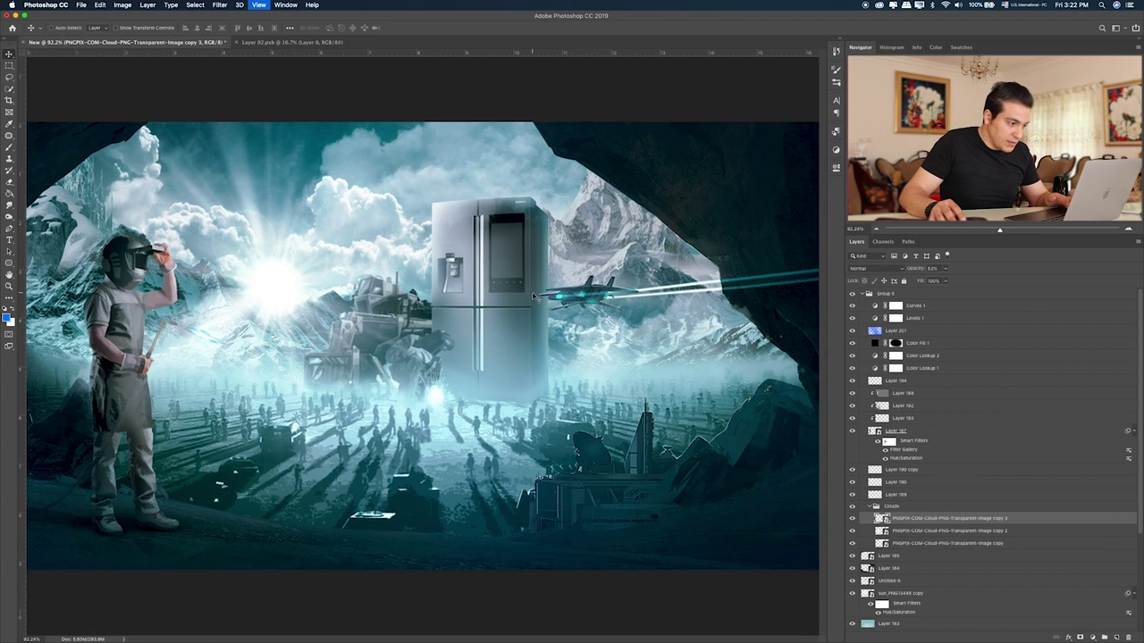
{"action": "scroll", "coordinate": [534, 298], "scroll_direction": "up", "scroll_amount": 5}
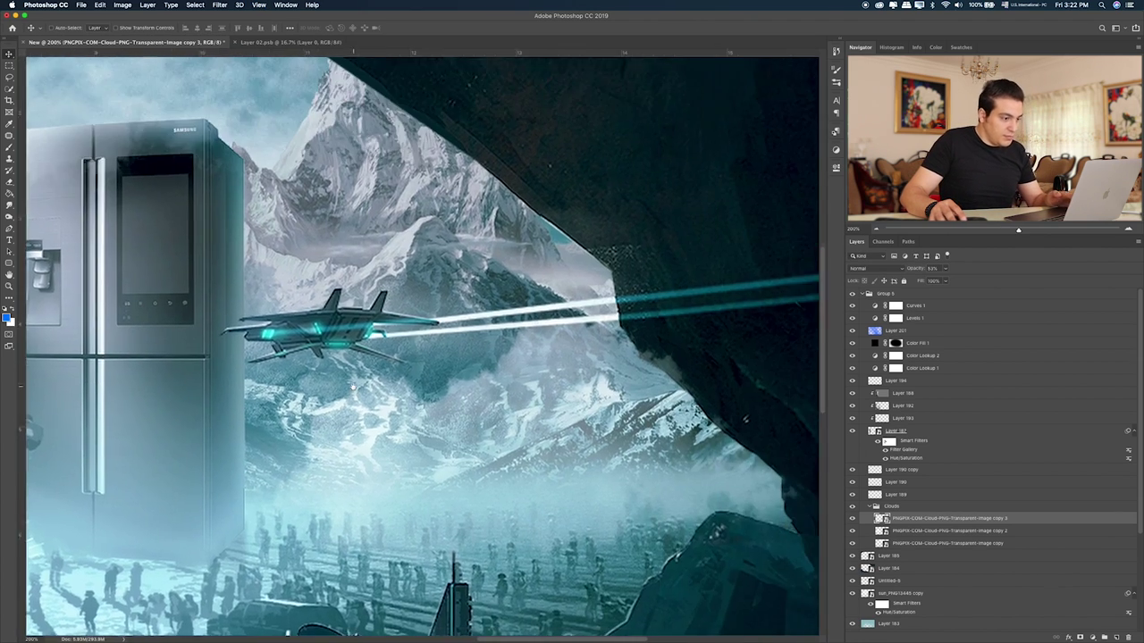
{"action": "scroll", "coordinate": [453, 317], "scroll_direction": "down", "scroll_amount": 5}
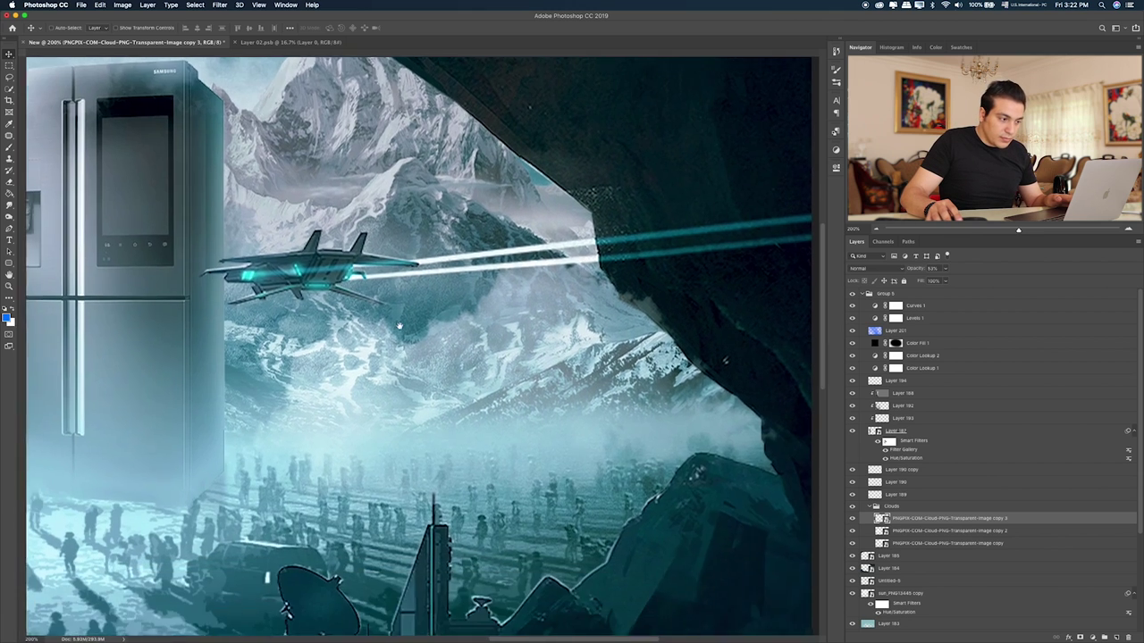
{"action": "key", "text": "ctrl+0"}
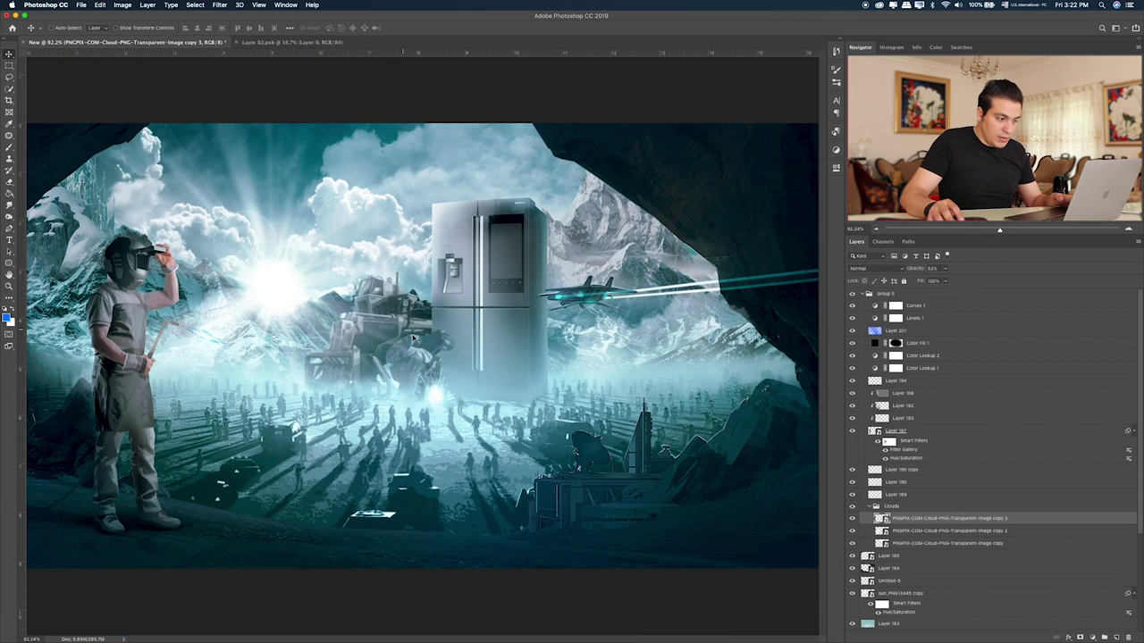
- Group Layers 188–189 into a group named Main
{"action": "left_click", "coordinate": [905, 392]}
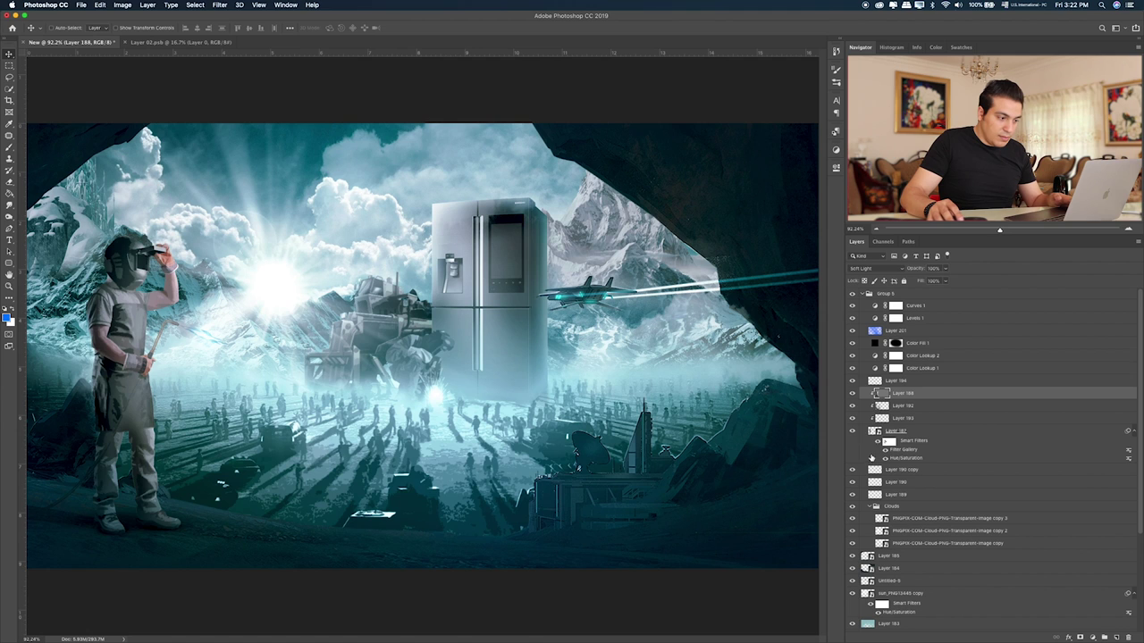
{"action": "left_click", "coordinate": [852, 433]}
{"action": "left_click", "coordinate": [853, 434]}
{"action": "left_click", "coordinate": [926, 500], "text": "shift"}
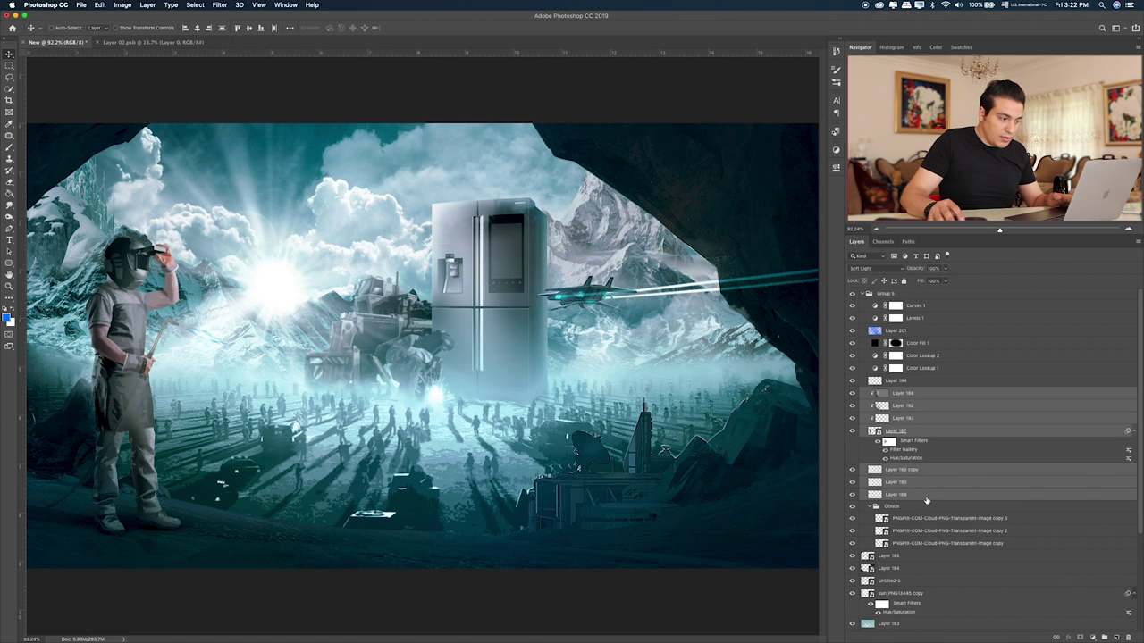
{"action": "key", "text": "super+g"}
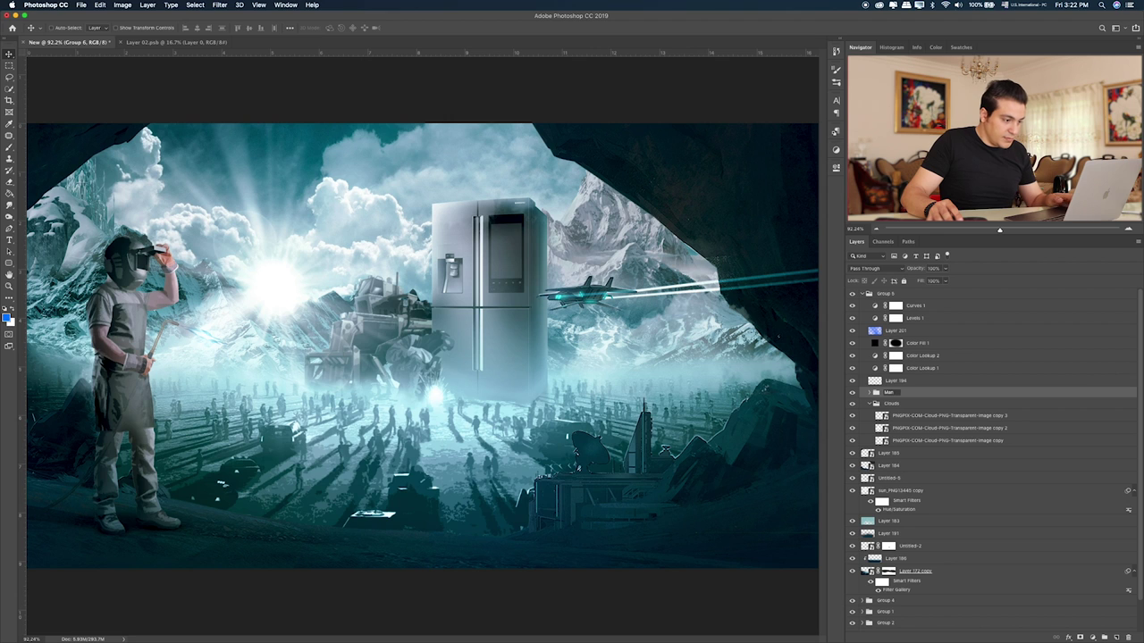
{"action": "key", "text": "Return"}
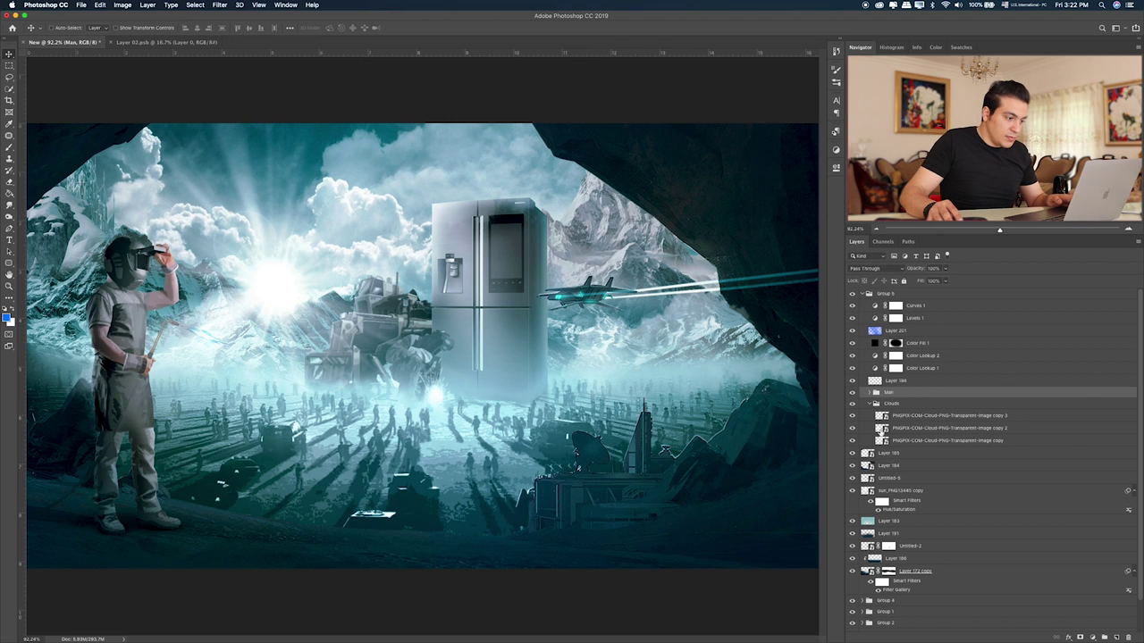
- Toggle the cave layers' visibility to check them, then select Layer 184
{"action": "left_click", "coordinate": [853, 466]}
{"action": "left_click", "coordinate": [902, 454]}
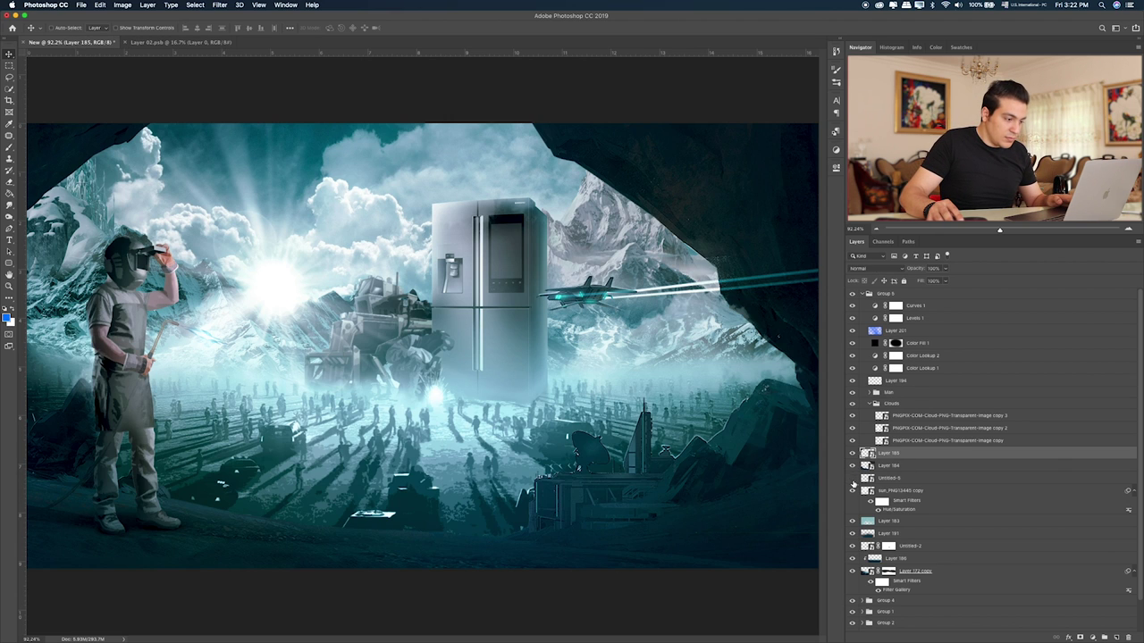
{"action": "left_click", "coordinate": [851, 491]}
{"action": "left_click", "coordinate": [851, 478]}
{"action": "left_click", "coordinate": [894, 465]}
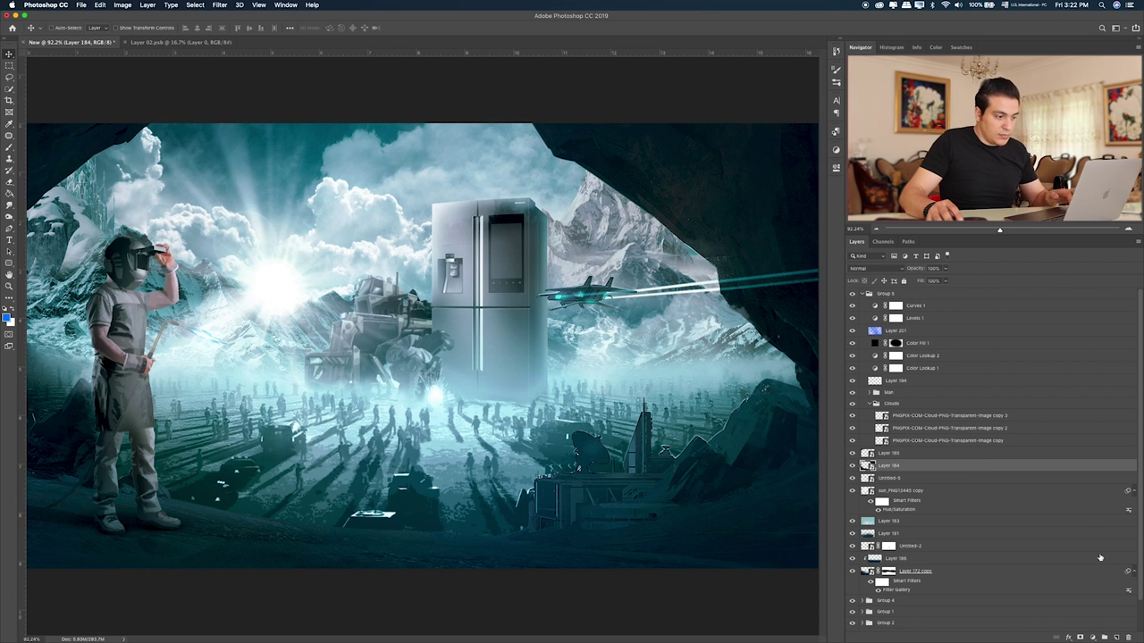
- On a new layer above Layer 184, paint soft white haze along the cave's right edge
{"action": "left_click", "coordinate": [1116, 637]}
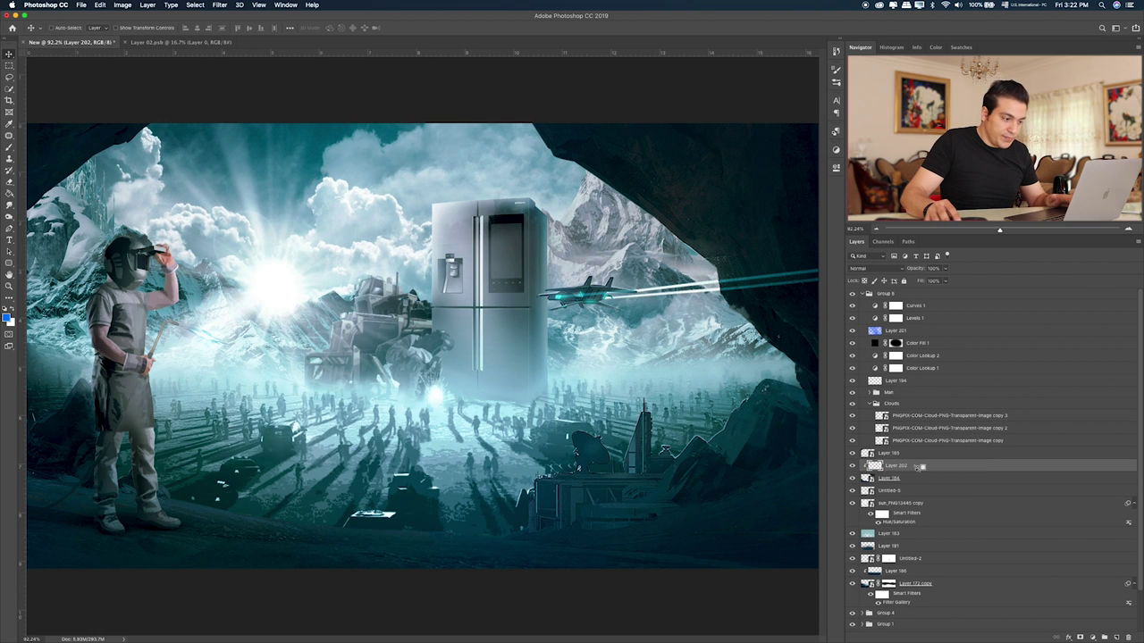
{"action": "key", "text": "b"}
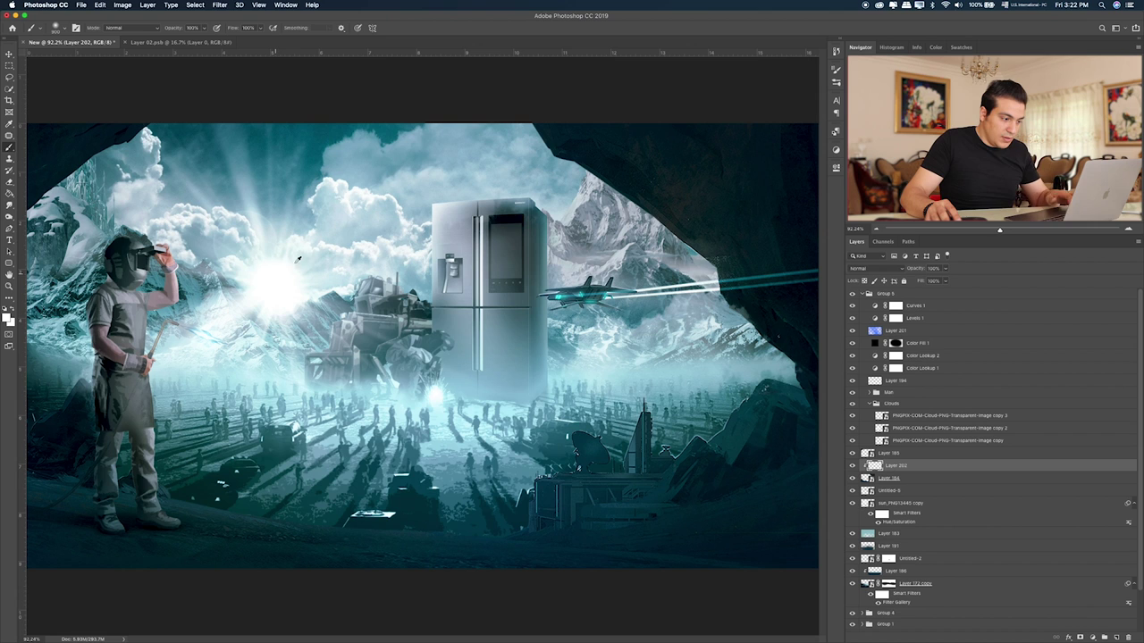
{"action": "key", "text": "bracketleft"}
{"action": "key", "text": "bracketleft"}
{"action": "key", "text": "bracketleft"}
{"action": "key", "text": "bracketleft"}
{"action": "key", "text": "bracketleft"}
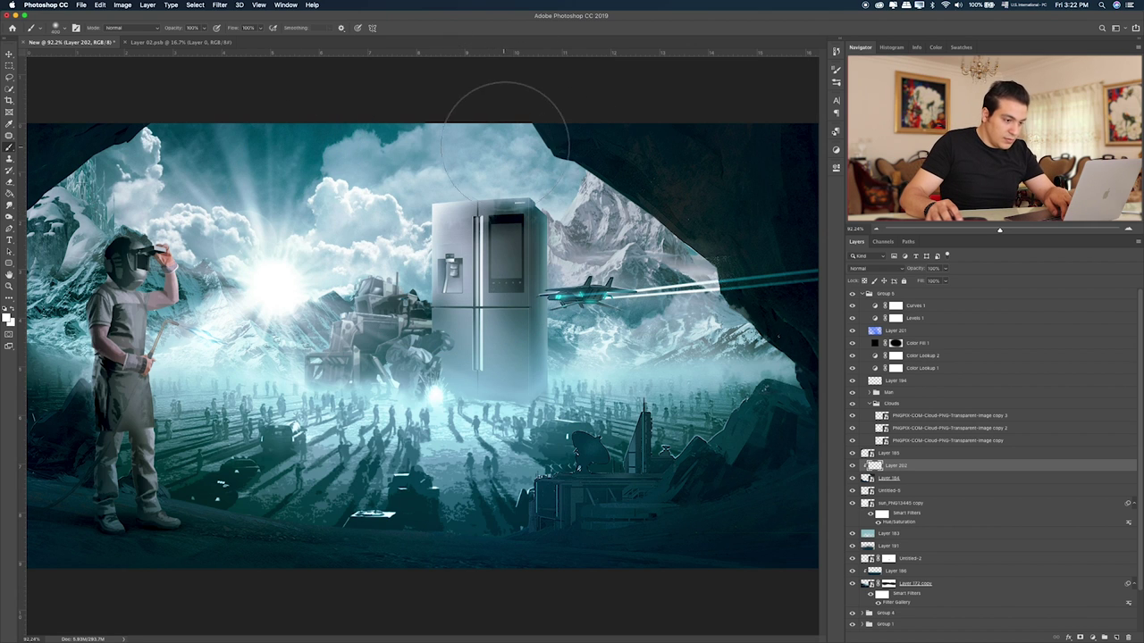
{"action": "key", "text": "bracketleft"}
{"action": "left_click_drag", "start_coordinate": [516, 122], "coordinate": [618, 189]}
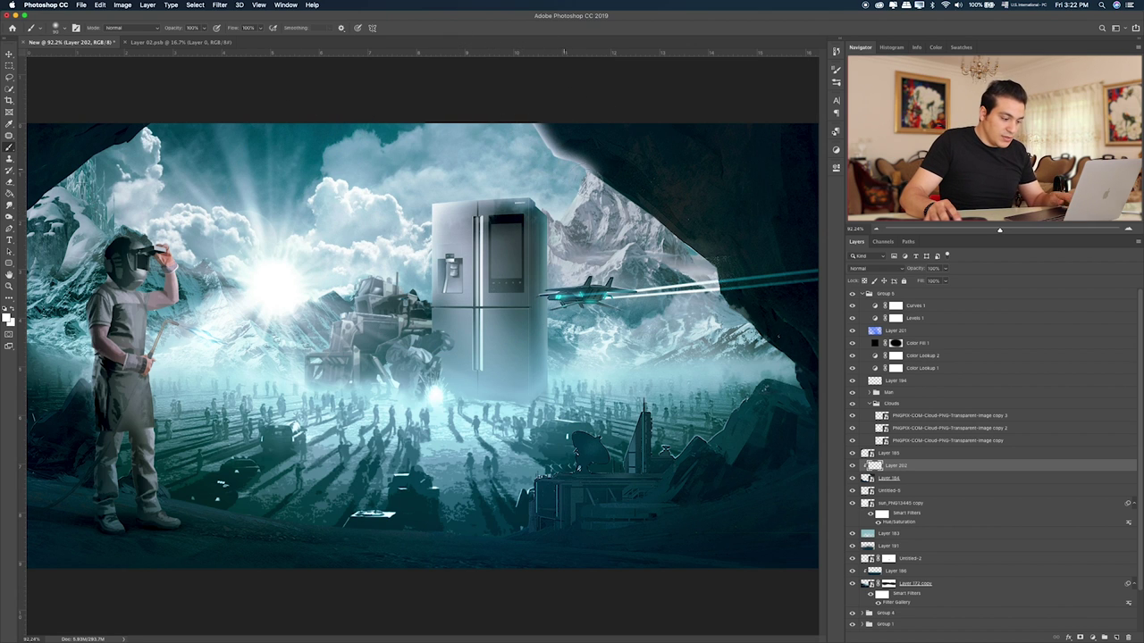
{"action": "mouse_move", "coordinate": [679, 273]}
{"action": "left_mouse_down"}
{"action": "mouse_move", "coordinate": [708, 268]}
{"action": "mouse_move", "coordinate": [761, 340]}
{"action": "left_mouse_up"}
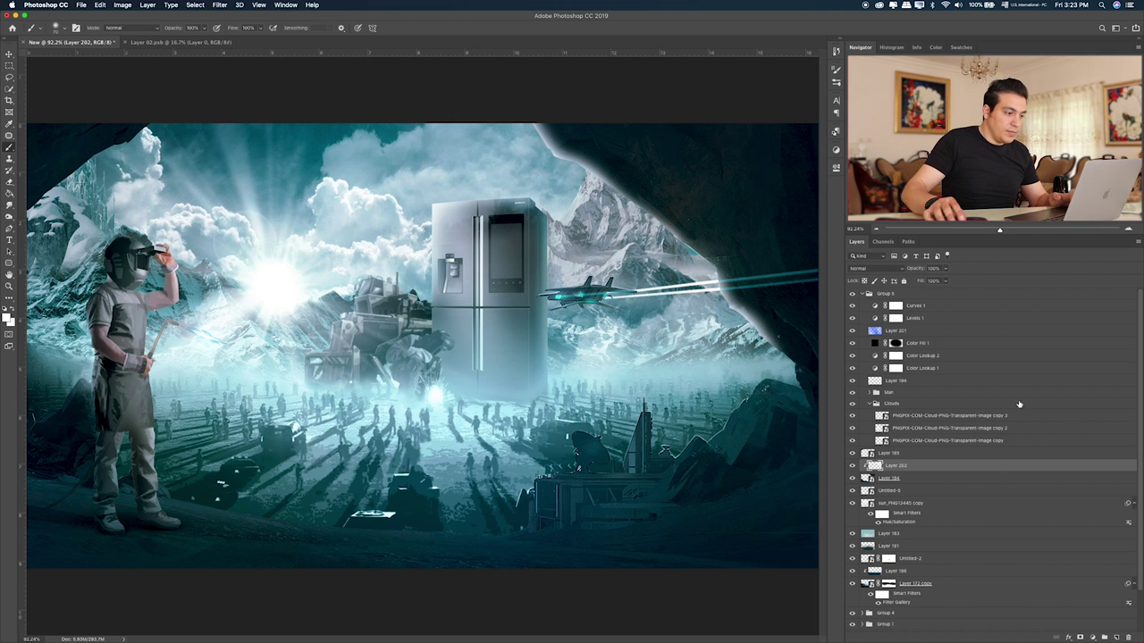
- Add another empty layer above Layer 185
{"action": "left_click", "coordinate": [907, 493]}
{"action": "left_click", "coordinate": [902, 454]}
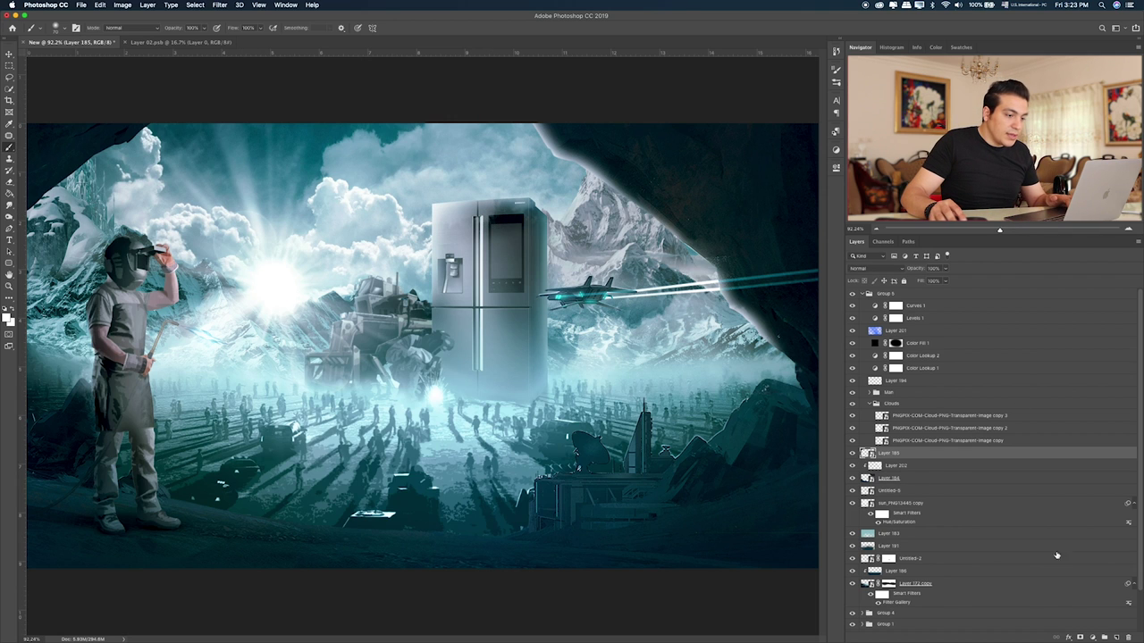
{"action": "left_click", "coordinate": [1114, 634]}
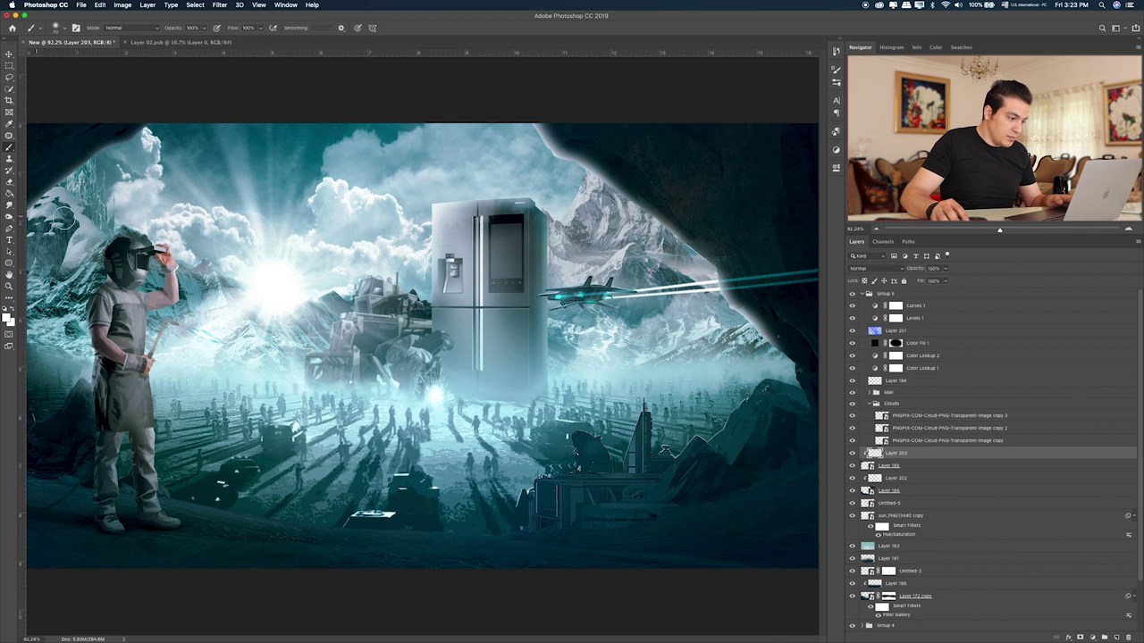
- Gaussian-blur Layer 203 and lower its opacity to 42%
{"action": "left_click", "coordinate": [218, 4]}
{"action": "mouse_move", "coordinate": [224, 111]}
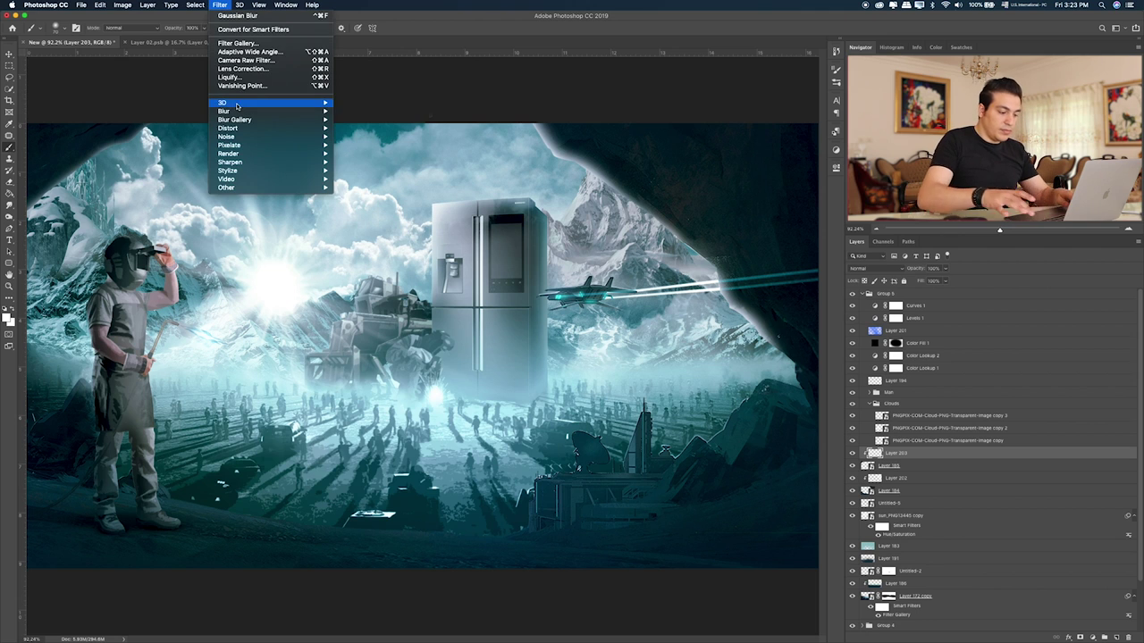
{"action": "left_click", "coordinate": [387, 146]}
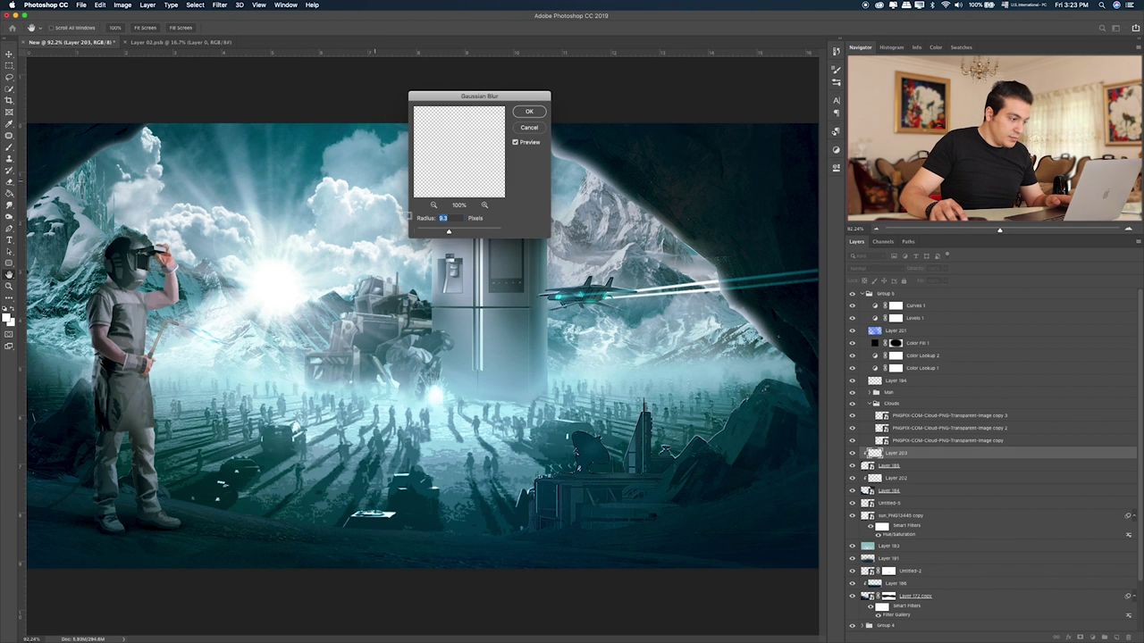
{"action": "left_click_drag", "start_coordinate": [449, 232], "coordinate": [443, 231]}
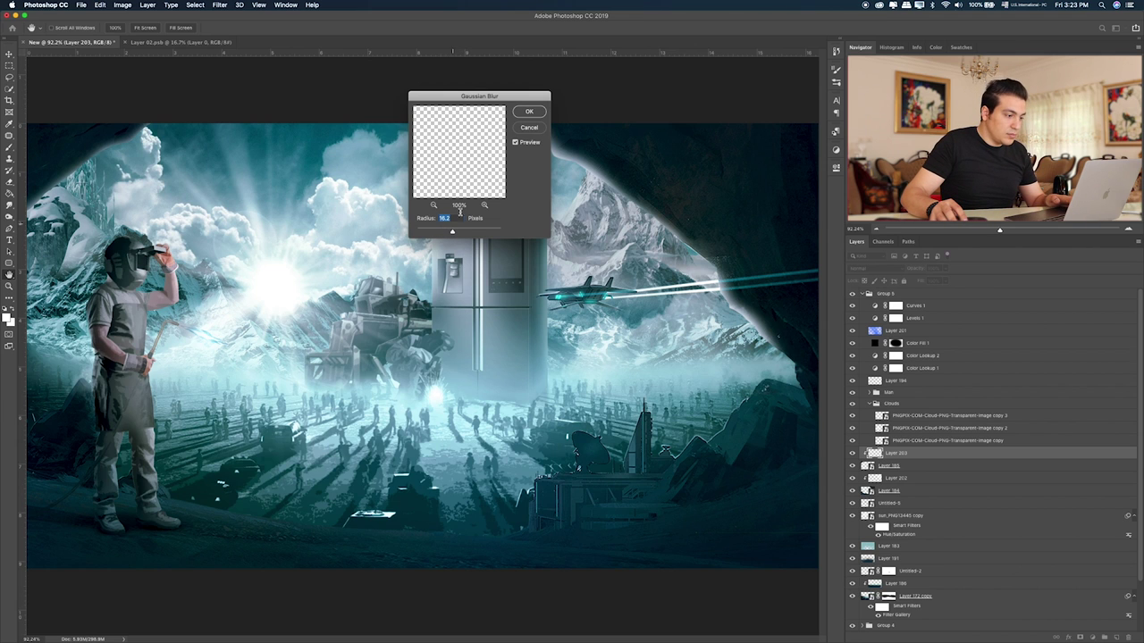
{"action": "left_click", "coordinate": [529, 111]}
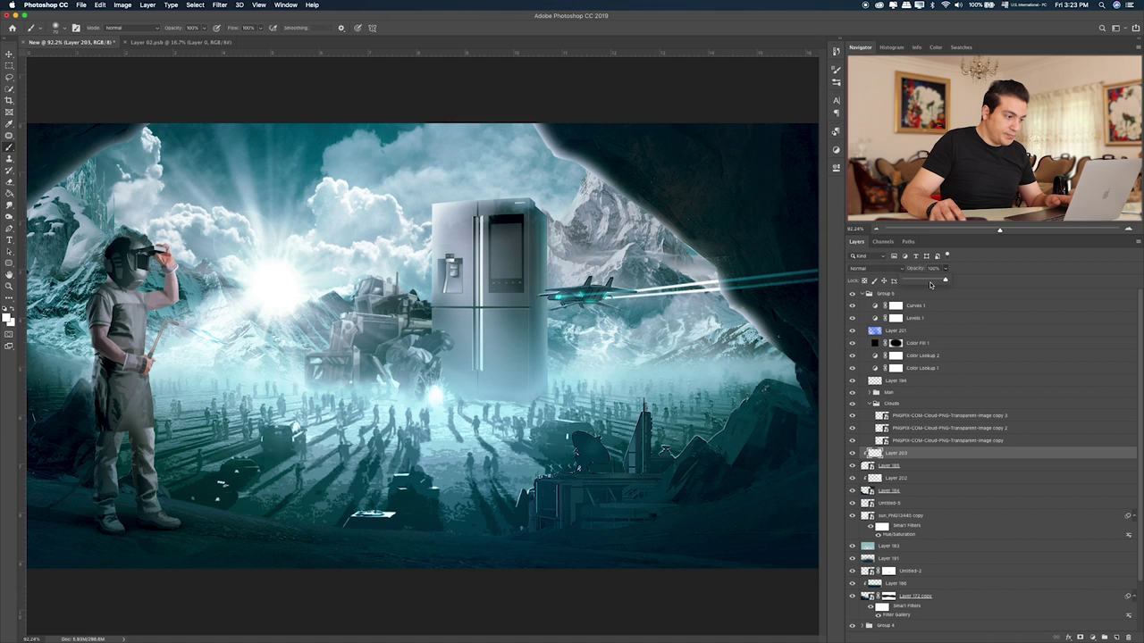
{"action": "left_click", "coordinate": [923, 281]}
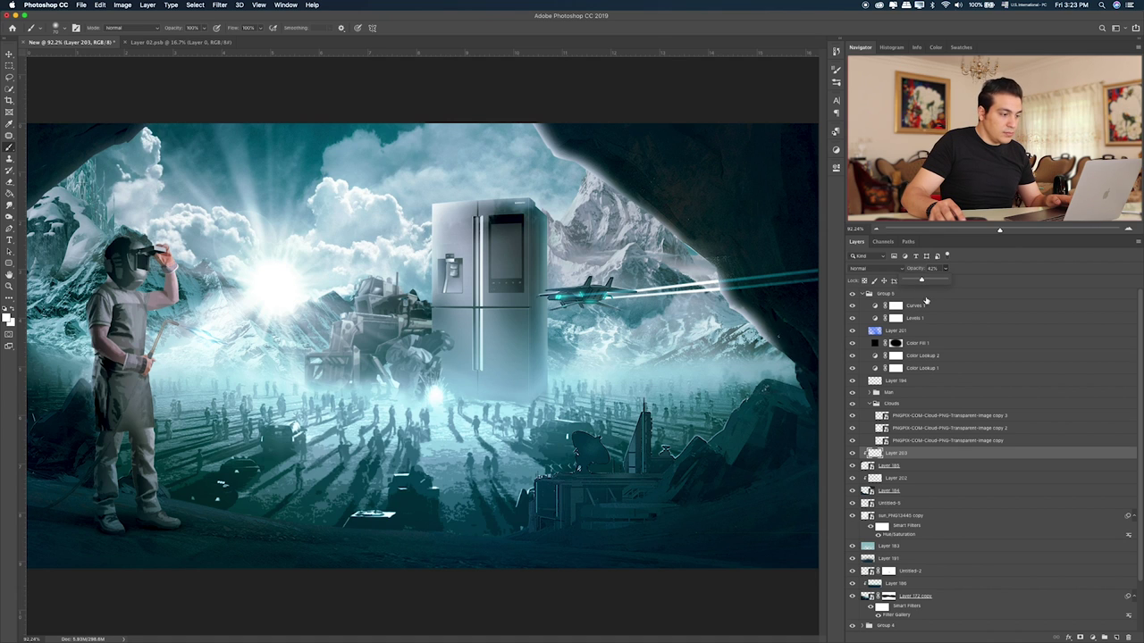
- Blur Layer 202 with a 44.4 px Gaussian Blur and set its opacity to about 50%
{"action": "left_click", "coordinate": [891, 480]}
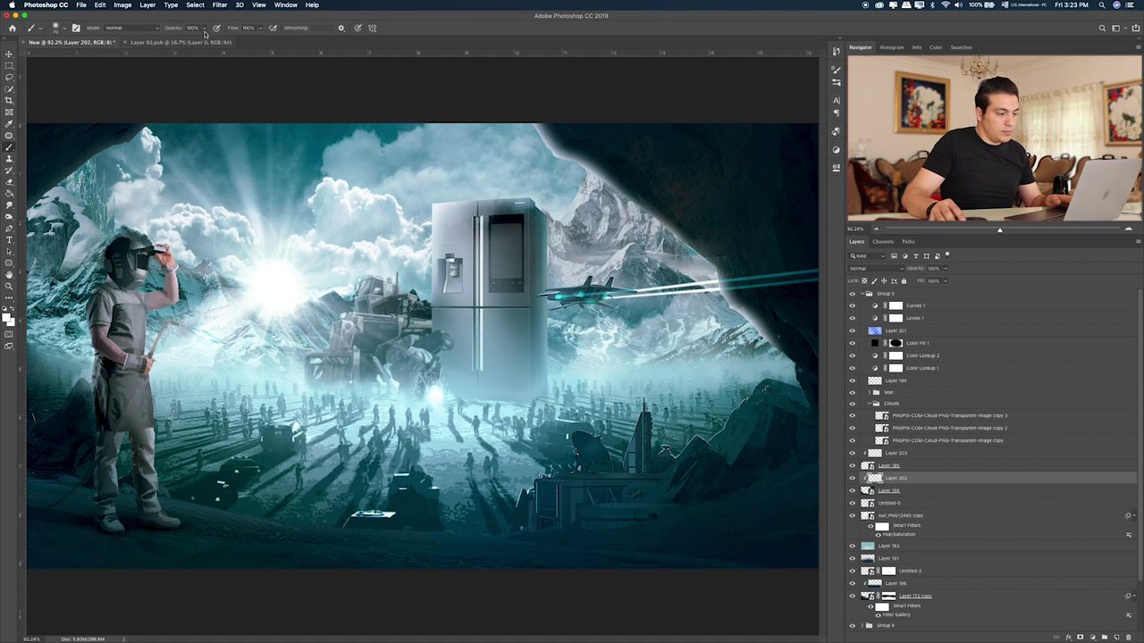
{"action": "left_click", "coordinate": [219, 4]}
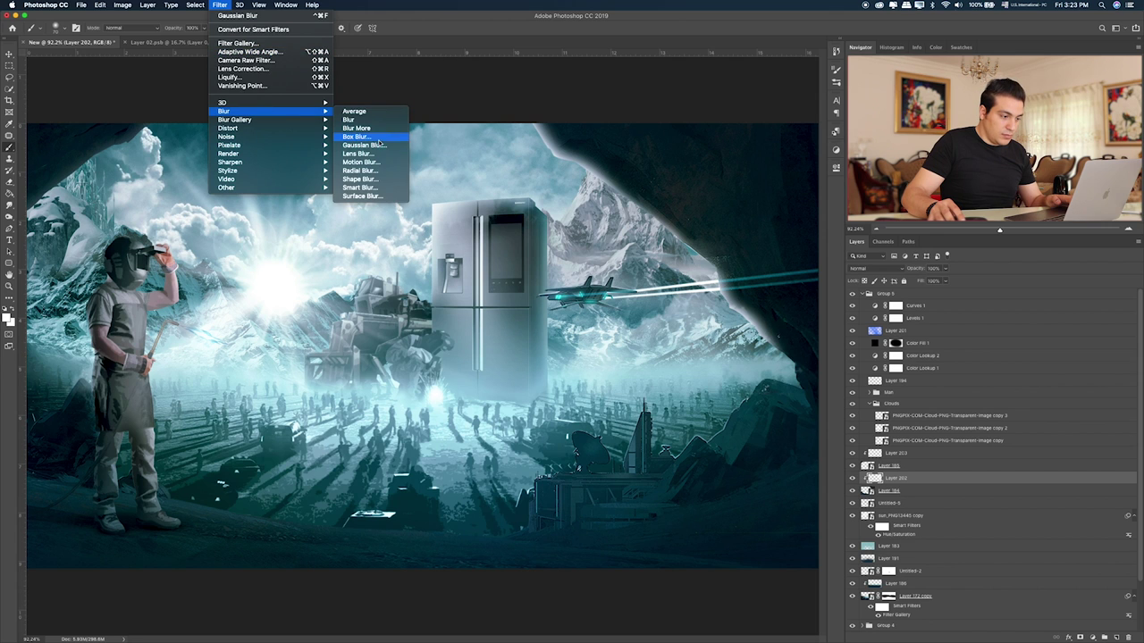
{"action": "left_click", "coordinate": [411, 157]}
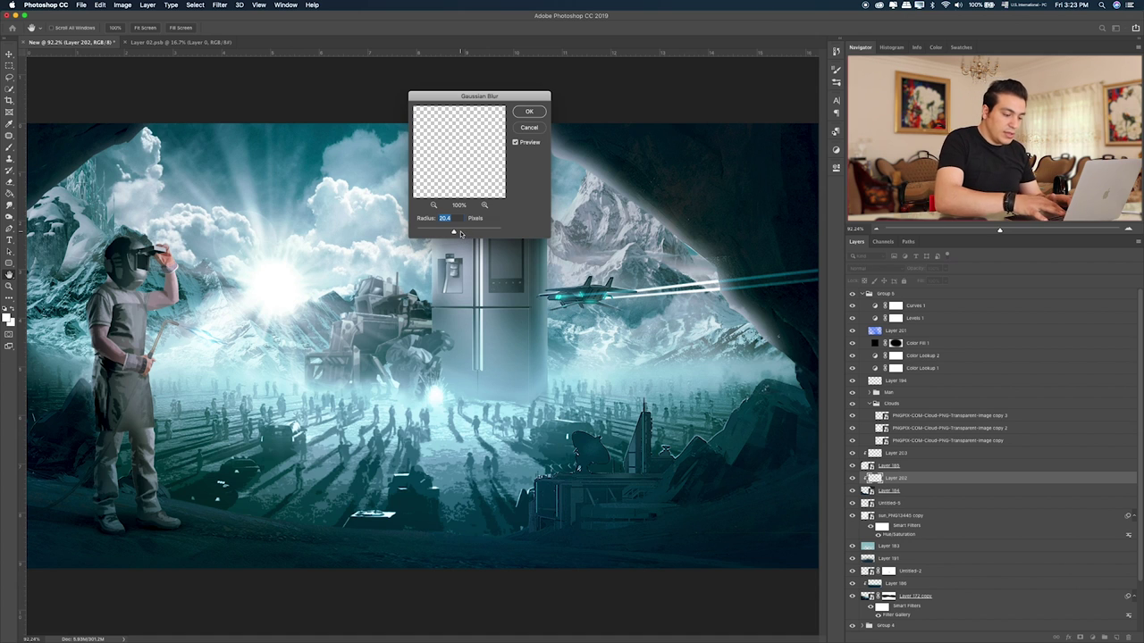
{"action": "left_click", "coordinate": [461, 233]}
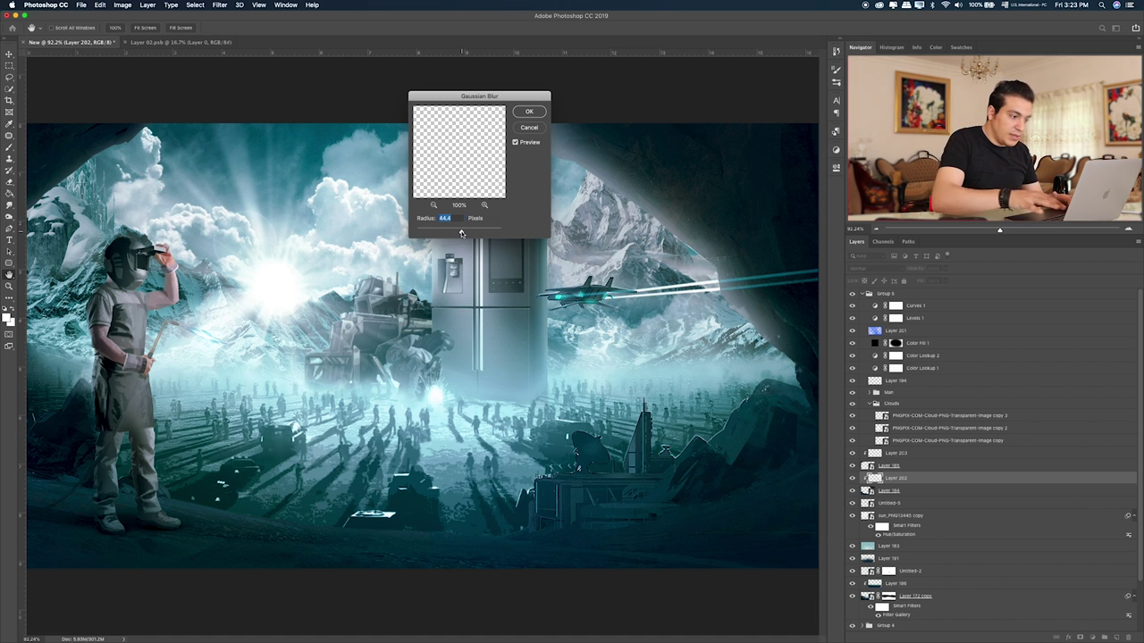
{"action": "left_click", "coordinate": [529, 113]}
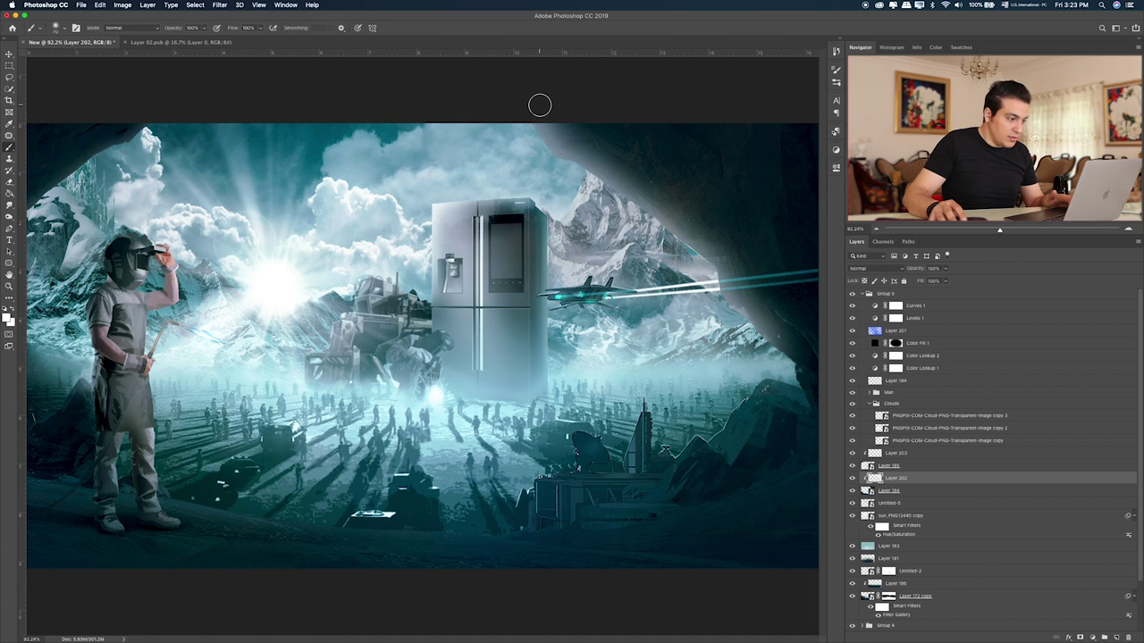
{"action": "left_click", "coordinate": [947, 269]}
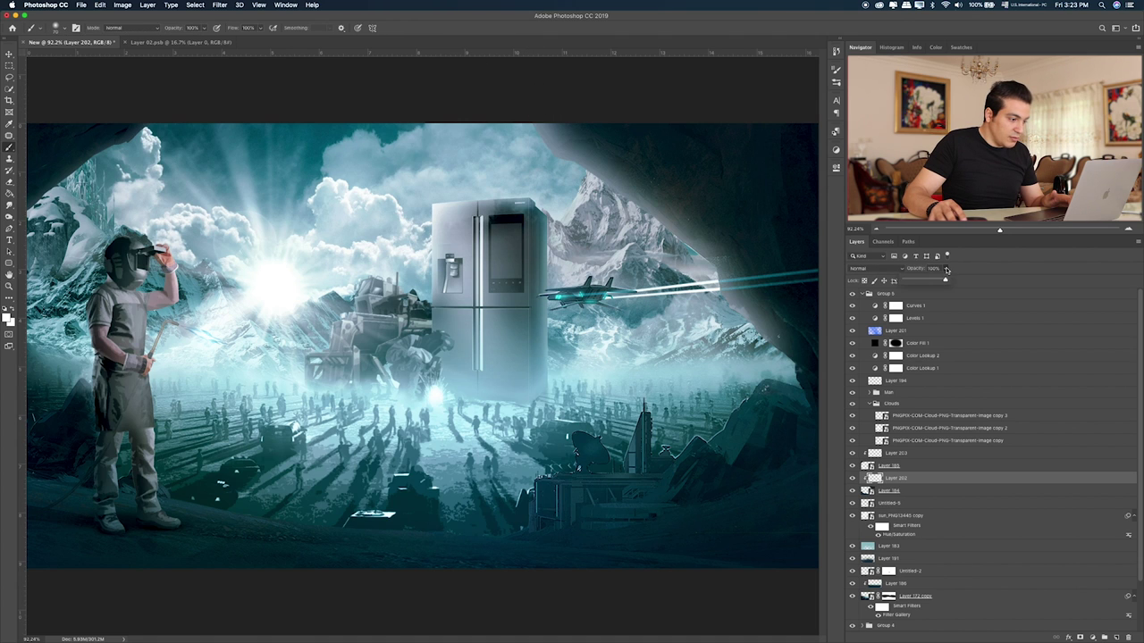
{"action": "left_click_drag", "start_coordinate": [920, 283], "coordinate": [925, 282]}
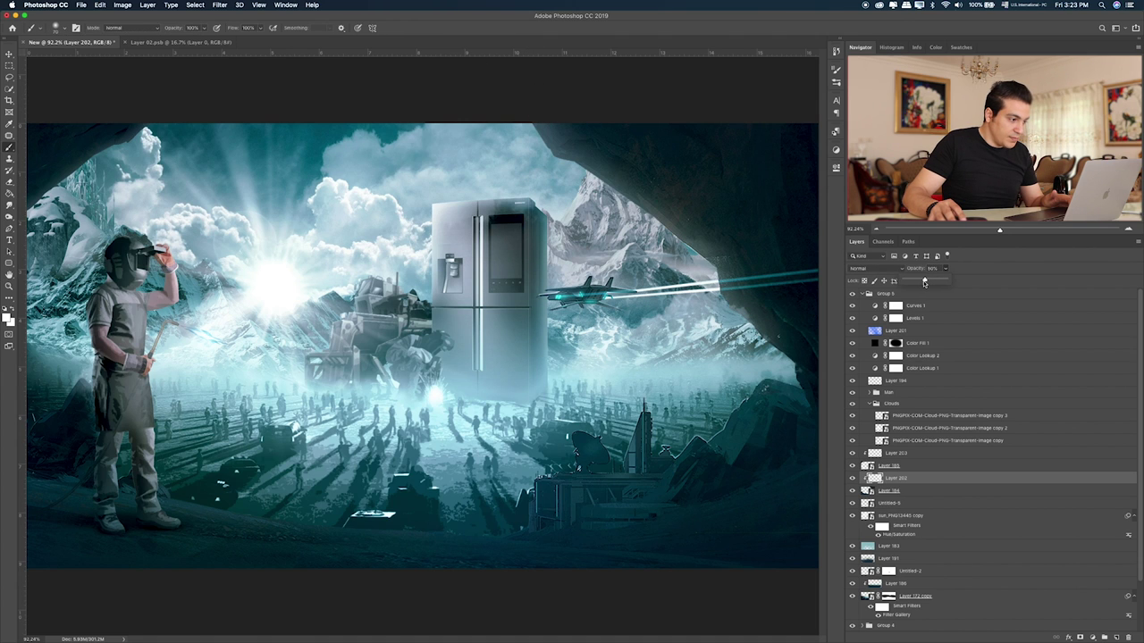
{"action": "left_click", "coordinate": [926, 332]}
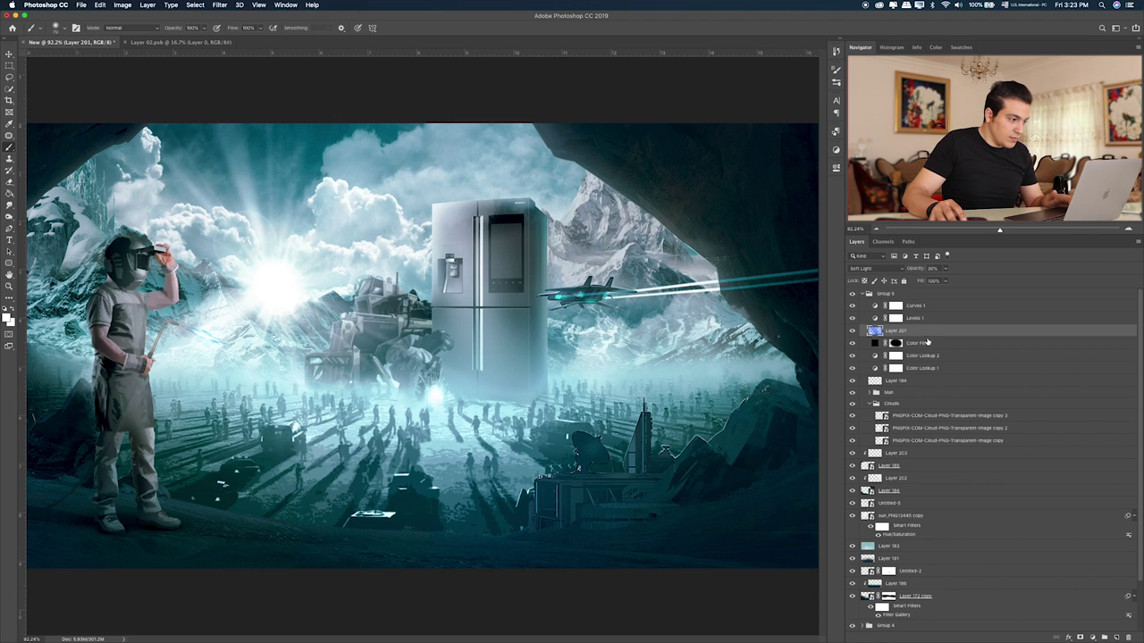
{"action": "left_click", "coordinate": [935, 309]}
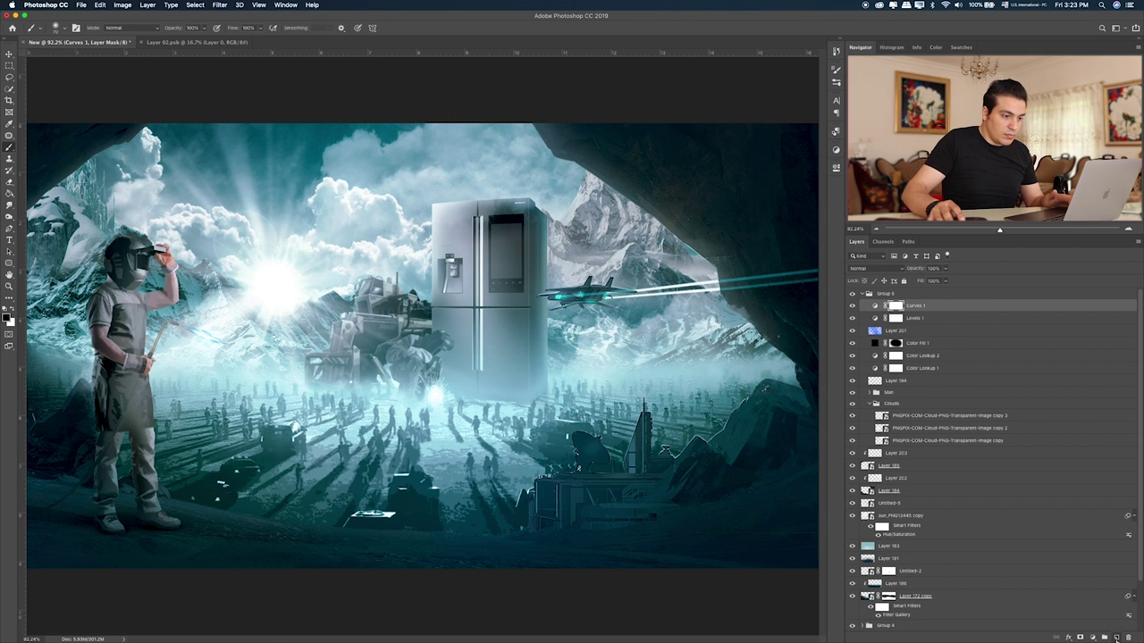
{"action": "key", "text": "super+Tab"}
{"action": "left_click", "coordinate": [635, 195]}
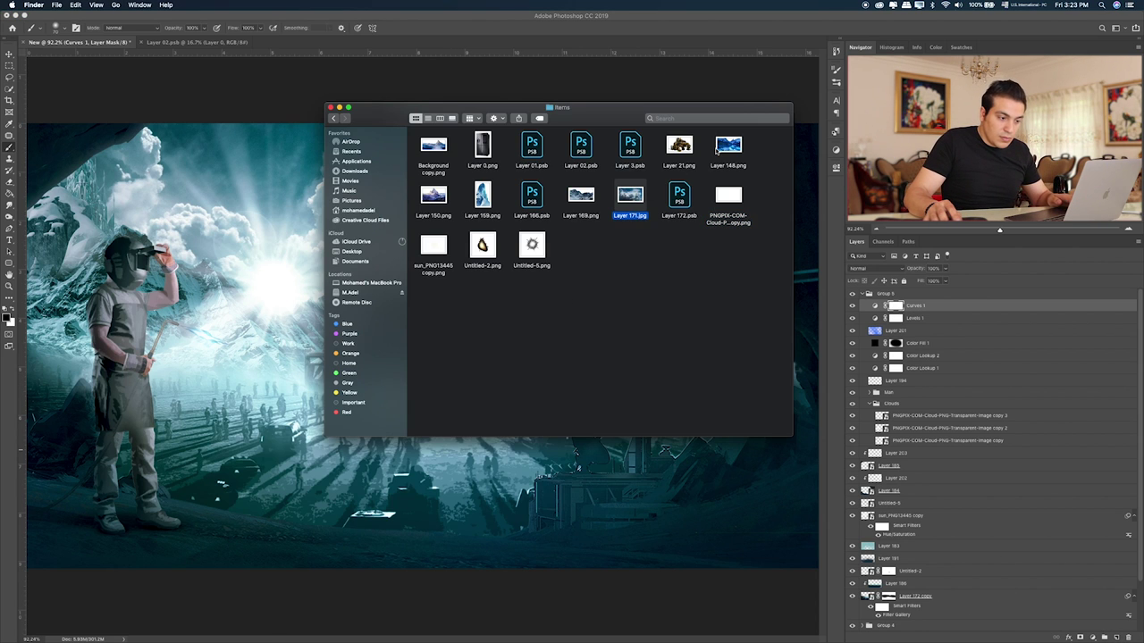
{"action": "left_click", "coordinate": [630, 147]}
{"action": "key", "text": "space"}
{"action": "key", "text": "Left"}
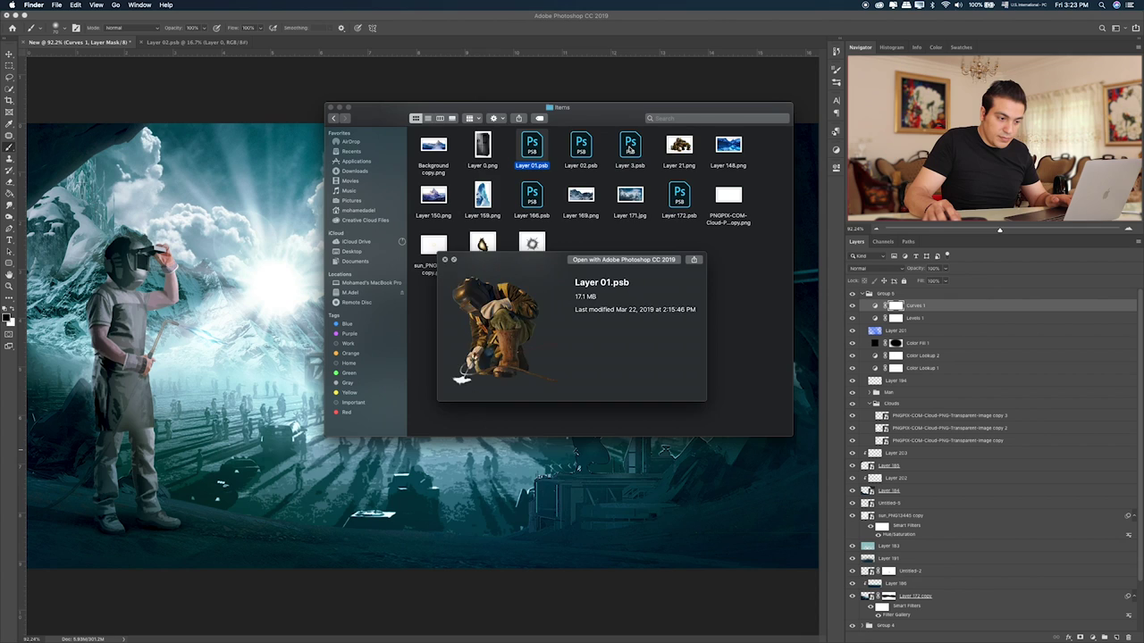
{"action": "key", "text": "Left"}
{"action": "key", "text": "Left"}
{"action": "key", "text": "Left"}
{"action": "key", "text": "Left"}
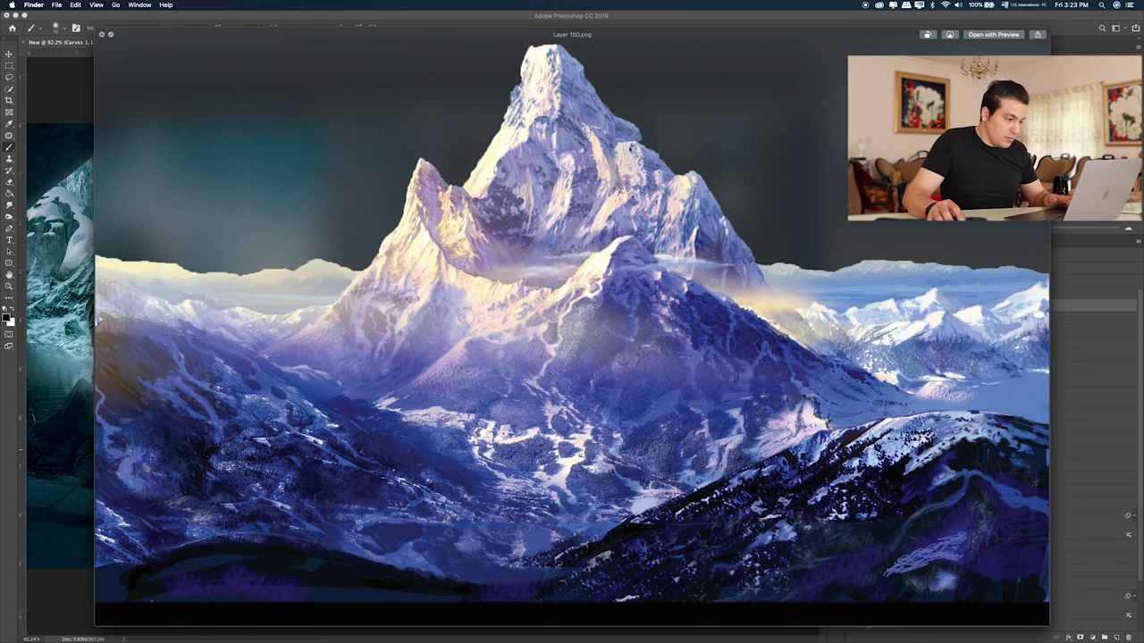
{"action": "key", "text": "space"}
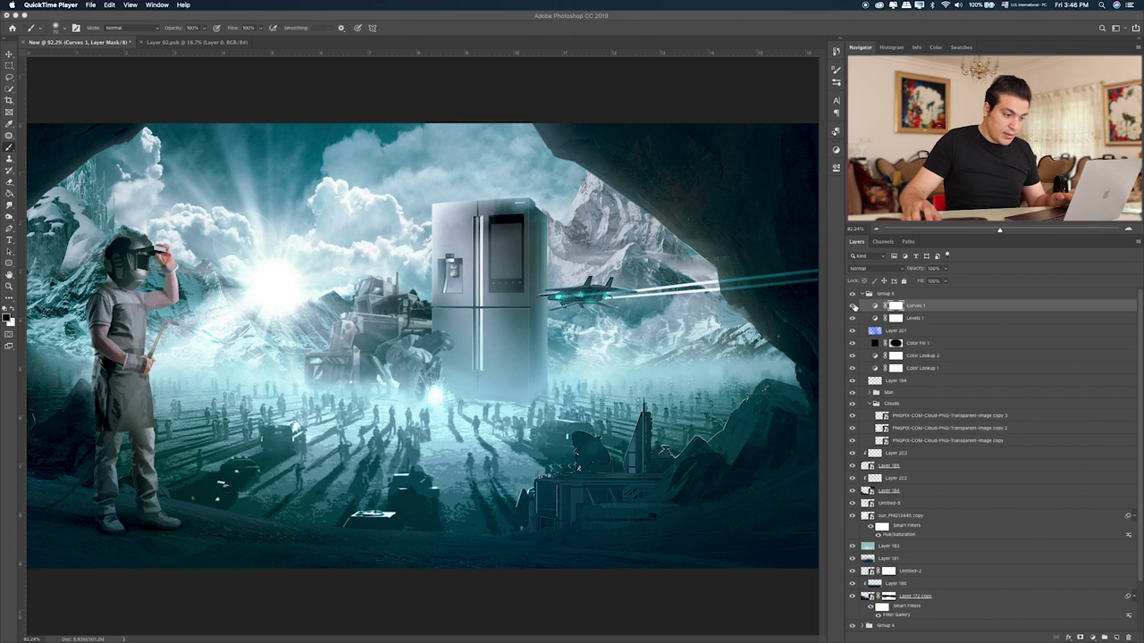
- Collapse the Clouds group and select the layers from Untitled-6 down to Group 3
{"action": "left_click", "coordinate": [851, 305]}
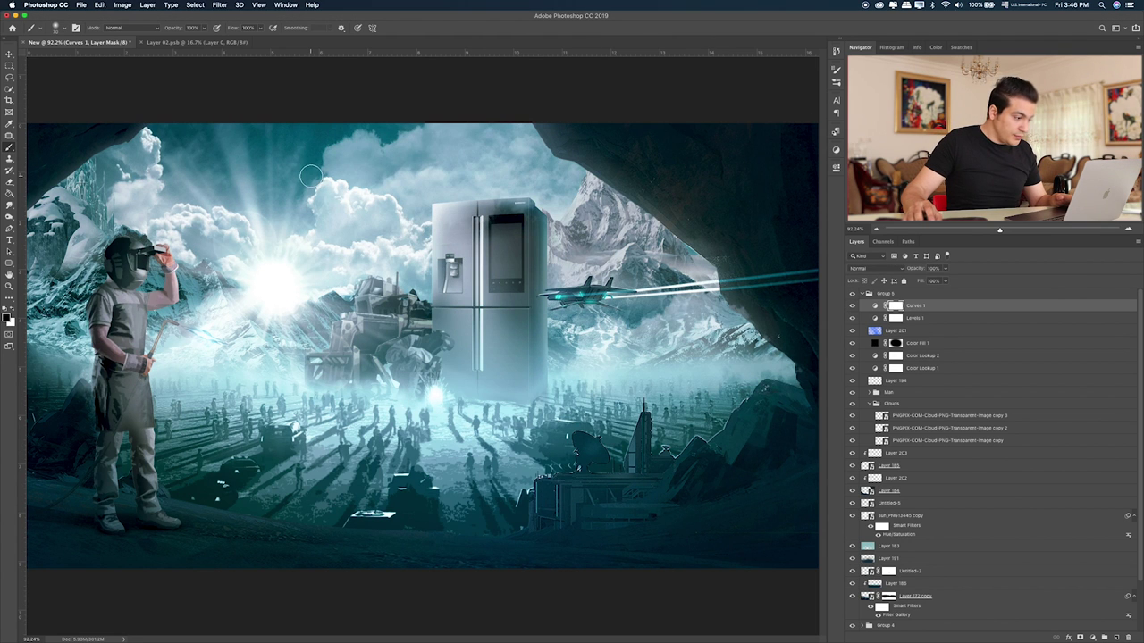
{"action": "left_click", "coordinate": [9, 65]}
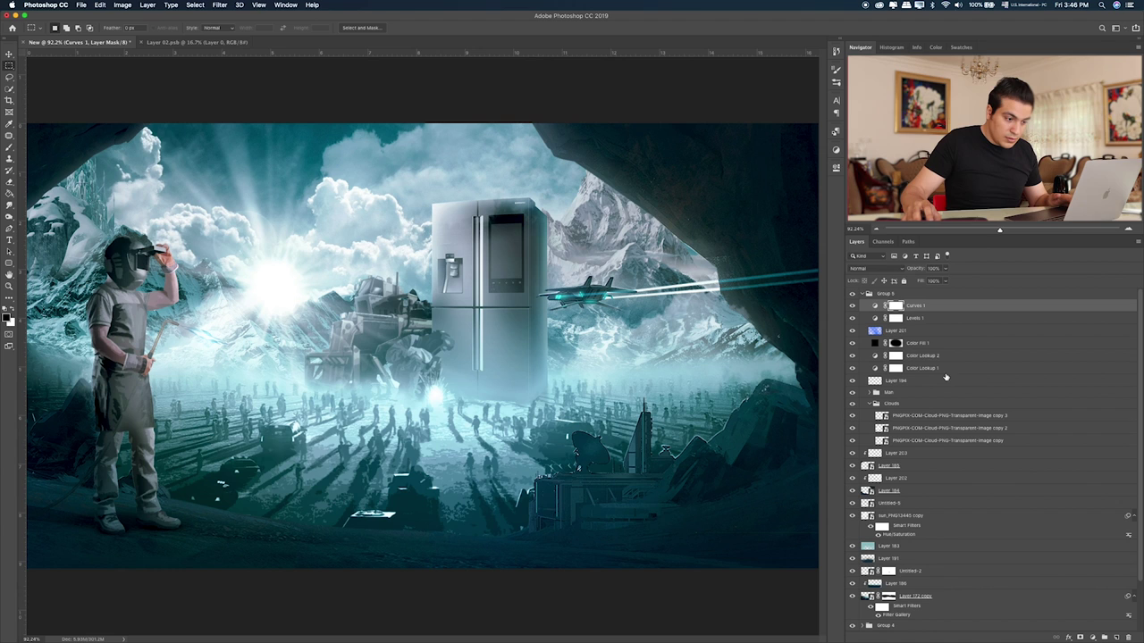
{"action": "left_click", "coordinate": [898, 382]}
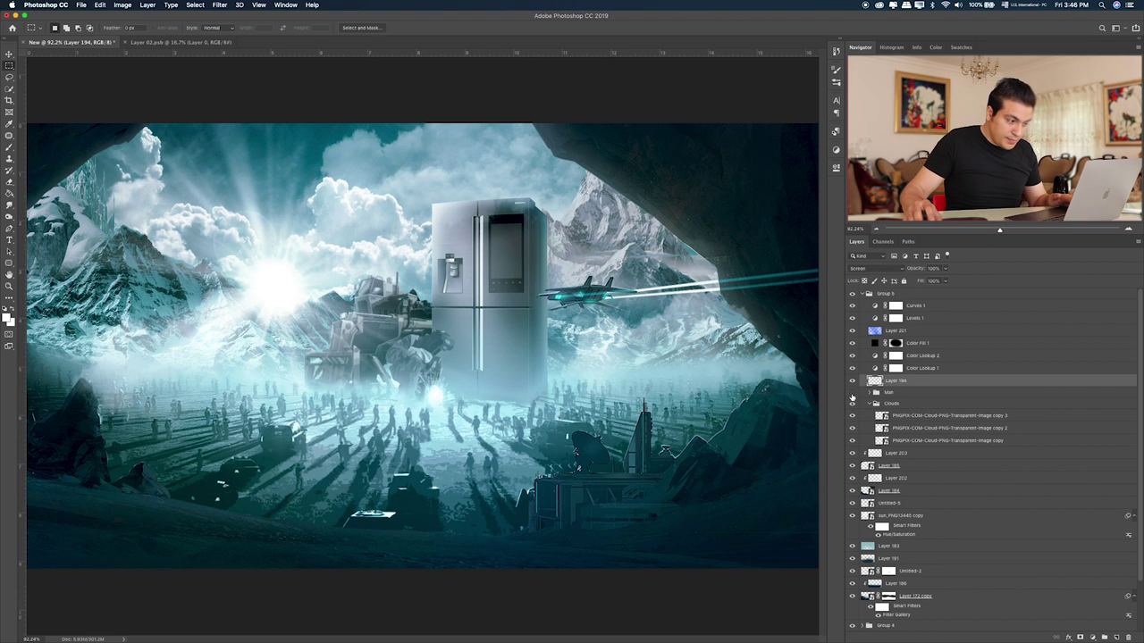
{"action": "left_click", "coordinate": [878, 403]}
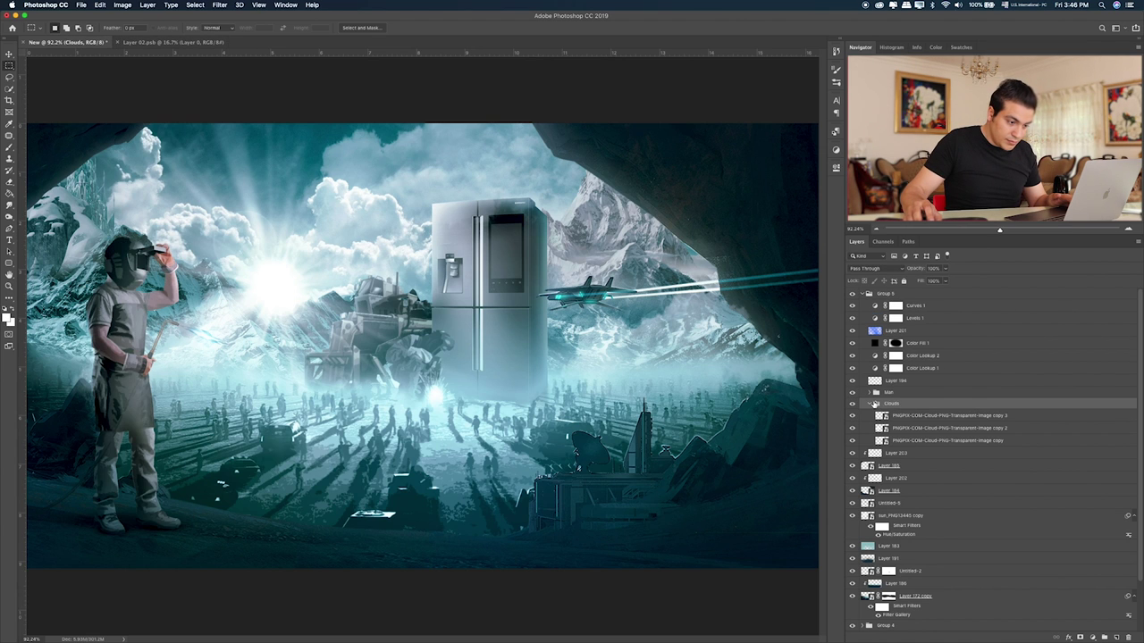
{"action": "left_click", "coordinate": [867, 404]}
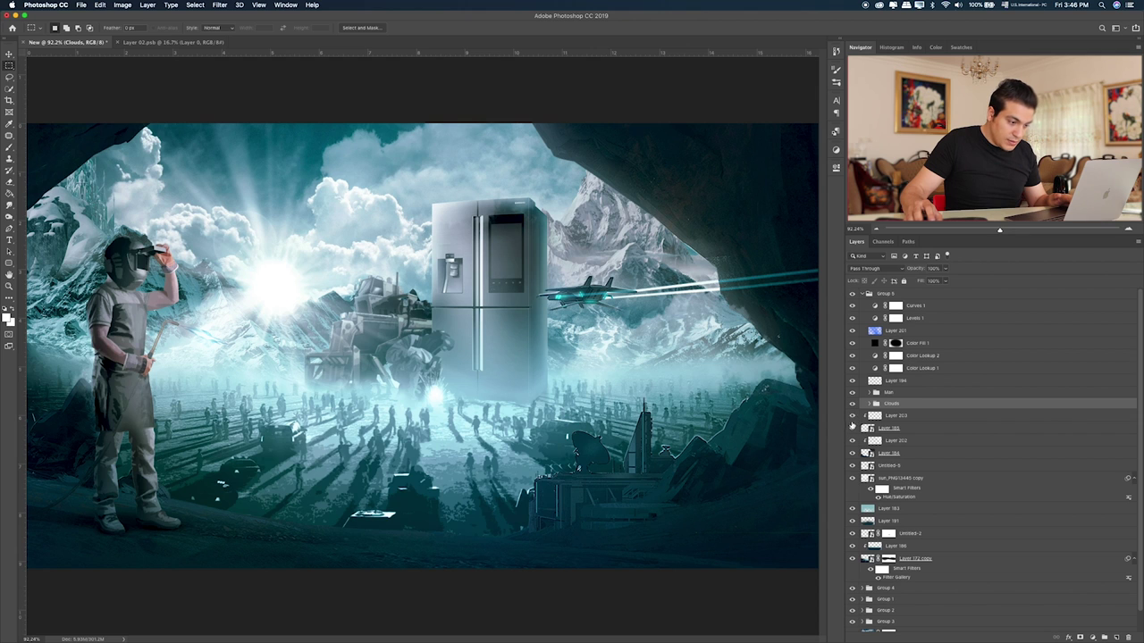
{"action": "scroll", "coordinate": [868, 432], "scroll_direction": "down", "scroll_amount": 1}
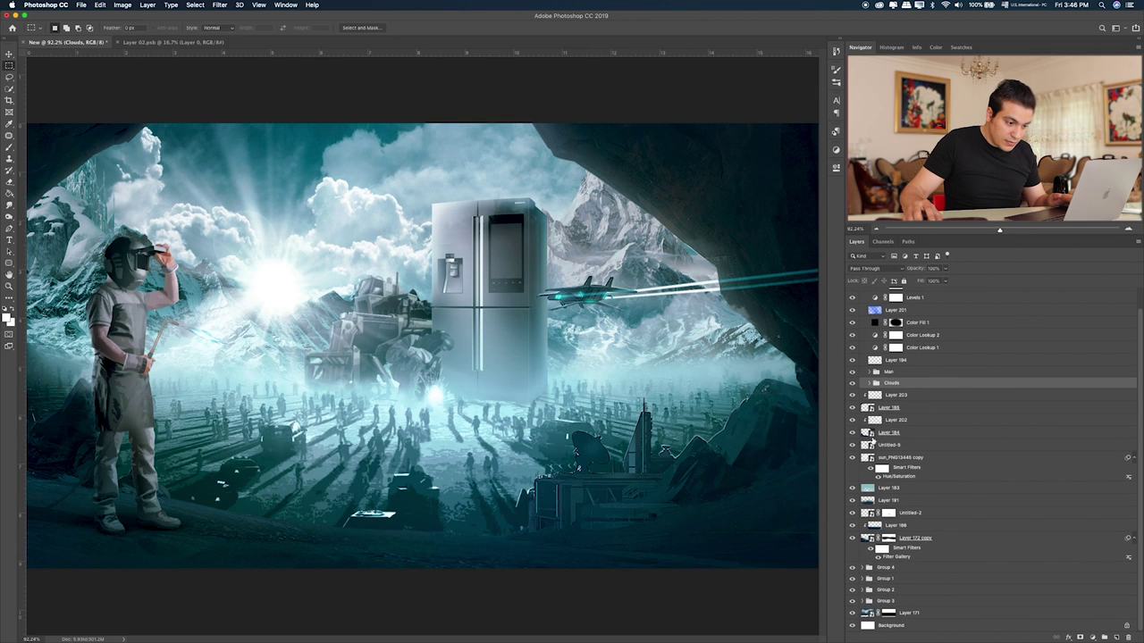
{"action": "left_click", "coordinate": [875, 451]}
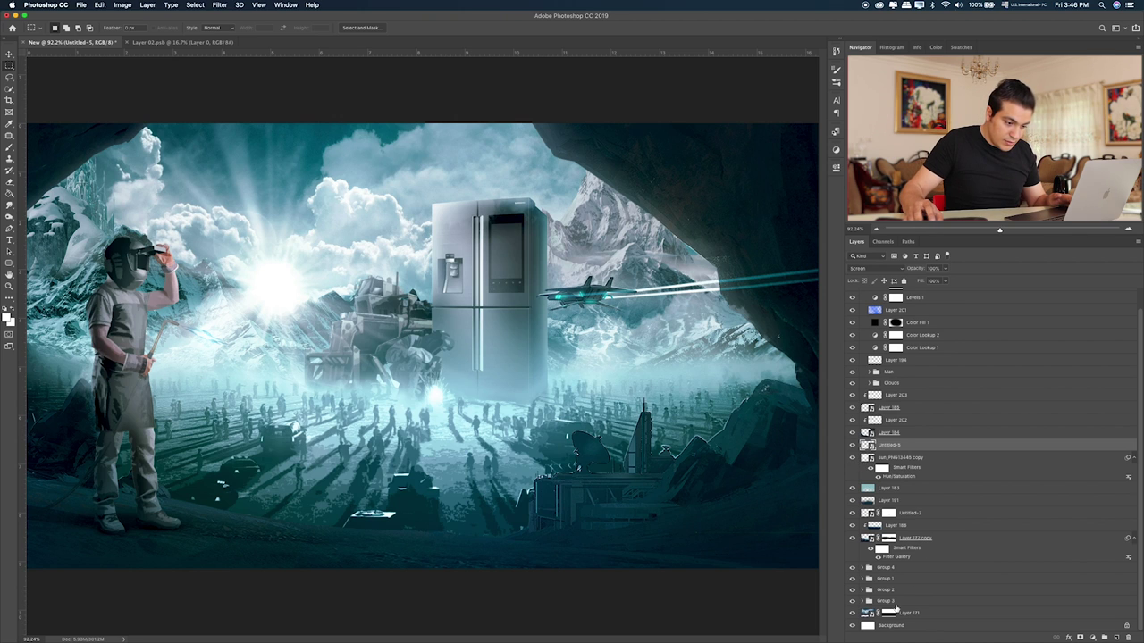
{"action": "left_click", "coordinate": [893, 605], "text": "shift"}
- Nudge the fridge, robot, crowd and sun layers slightly lower with the arrow keys
{"action": "key", "text": "v"}
{"action": "key", "text": "Down"}
{"action": "key", "text": "Down"}
{"action": "key", "text": "Down"}
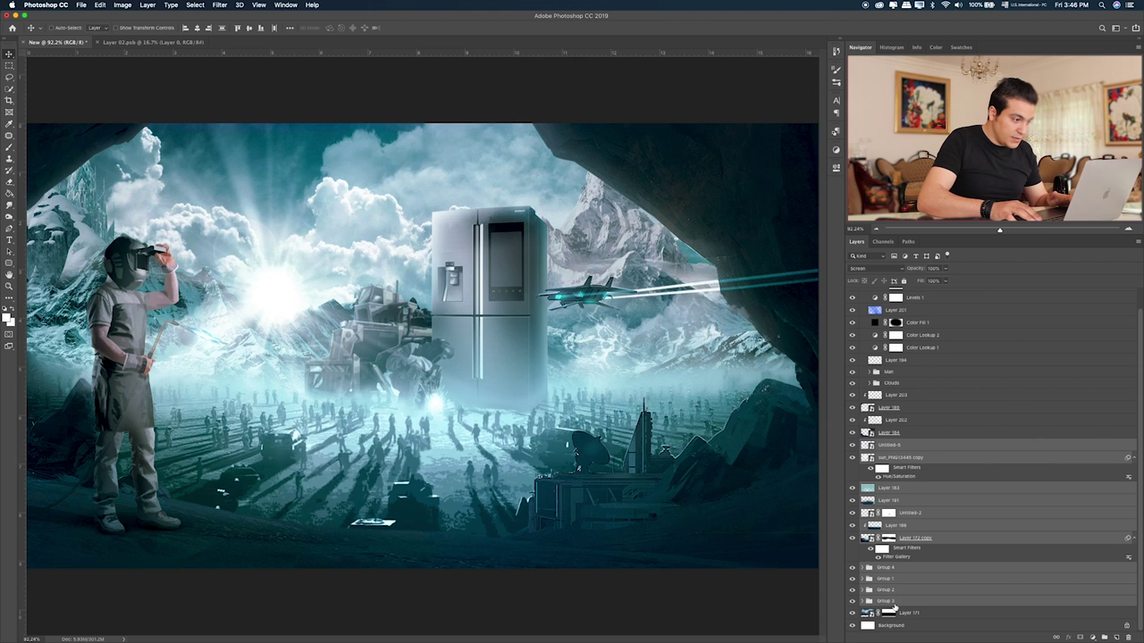
{"action": "key", "text": "Down"}
{"action": "key", "text": "Down"}
{"action": "key", "text": "Down"}
{"action": "key", "text": "Down"}
{"action": "key", "text": "Down"}
{"action": "key", "text": "Down"}
{"action": "key", "text": "Down"}
{"action": "key", "text": "Down"}
{"action": "key", "text": "Down"}
{"action": "key", "text": "Down"}
{"action": "key", "text": "Down"}
{"action": "key", "text": "Down"}
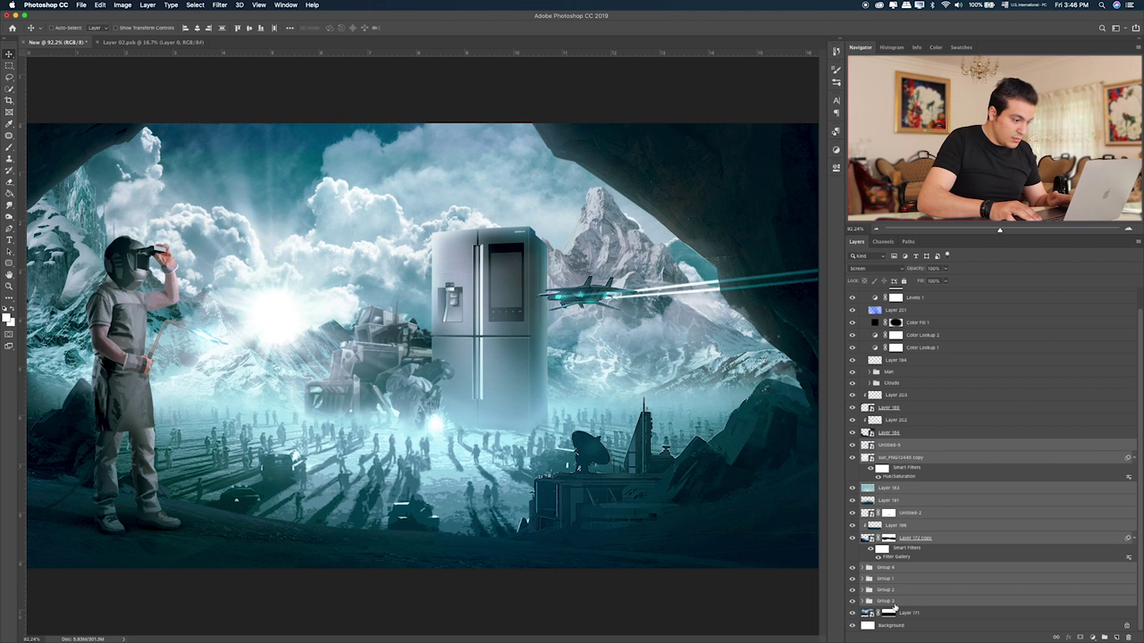
{"action": "key", "text": "Down"}
{"action": "key", "text": "Down"}
{"action": "key", "text": "Down"}
{"action": "key", "text": "Down"}
{"action": "key", "text": "Down"}
{"action": "key", "text": "Down"}
{"action": "key", "text": "Down"}
{"action": "key", "text": "Down"}
{"action": "key", "text": "Down"}
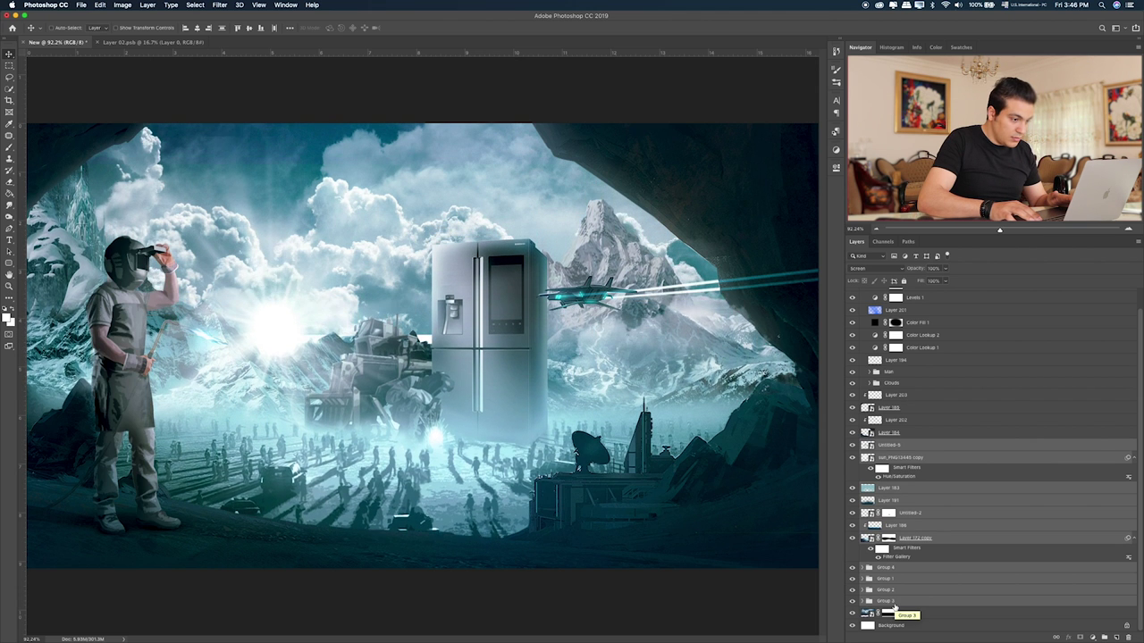
{"action": "key", "text": "Down"}
{"action": "key", "text": "Down"}
{"action": "key", "text": "Down"}
{"action": "key", "text": "Down"}
{"action": "key", "text": "Down"}
{"action": "key", "text": "Down"}
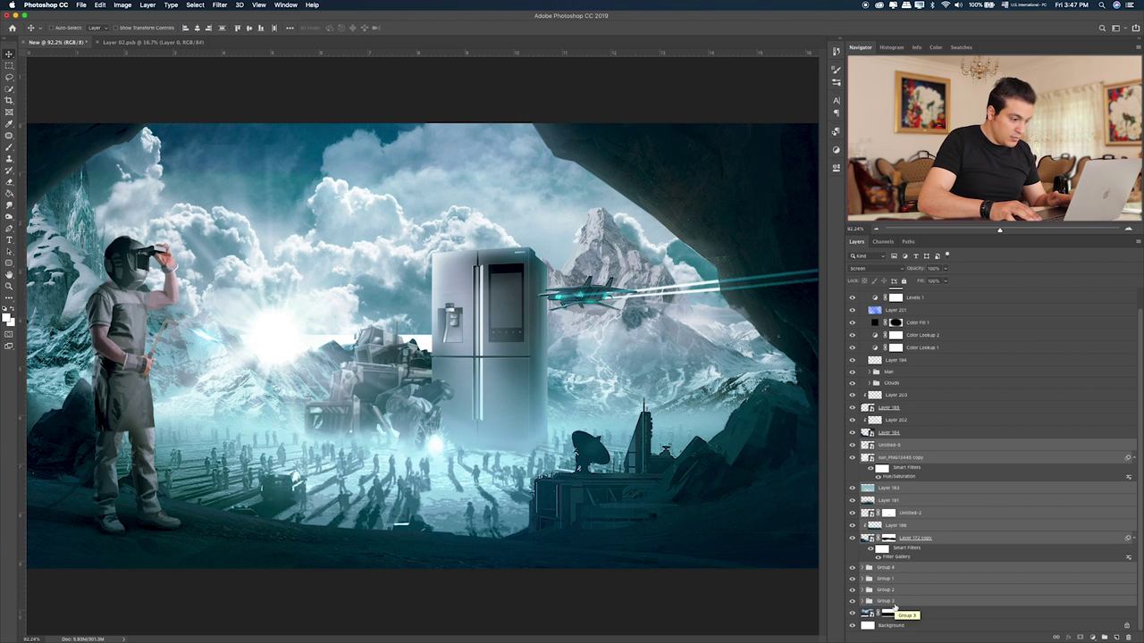
{"action": "key", "text": "Up"}
{"action": "key", "text": "Up"}
{"action": "key", "text": "Up"}
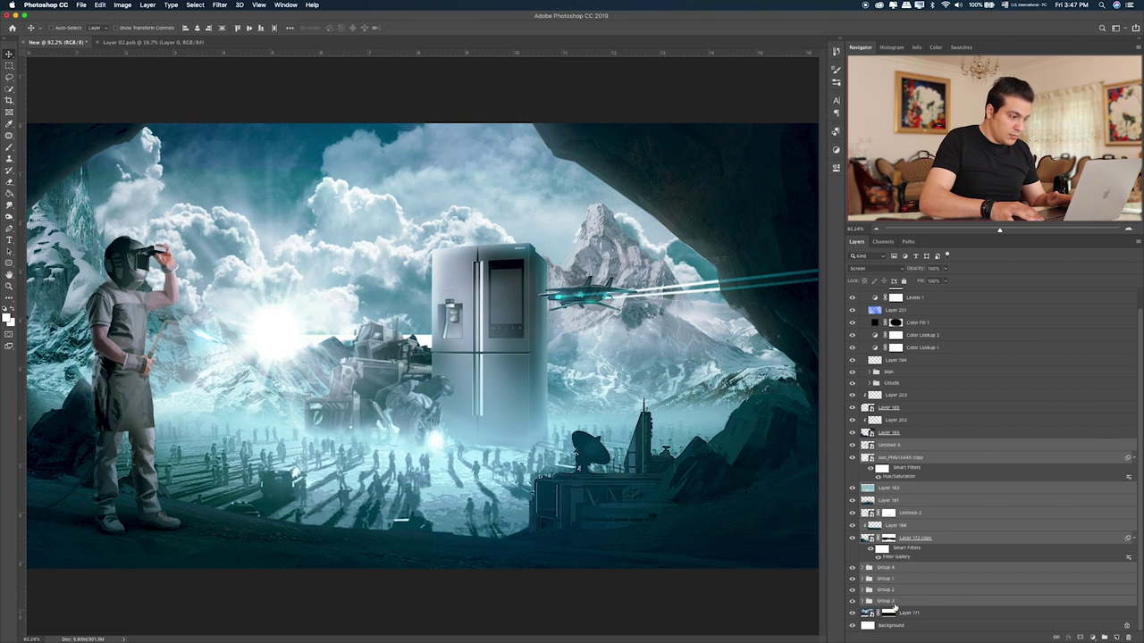
{"action": "key", "text": "Up"}
{"action": "key", "text": "Up"}
{"action": "key", "text": "Up"}
{"action": "key", "text": "Up"}
{"action": "key", "text": "Up"}
{"action": "key", "text": "Up"}
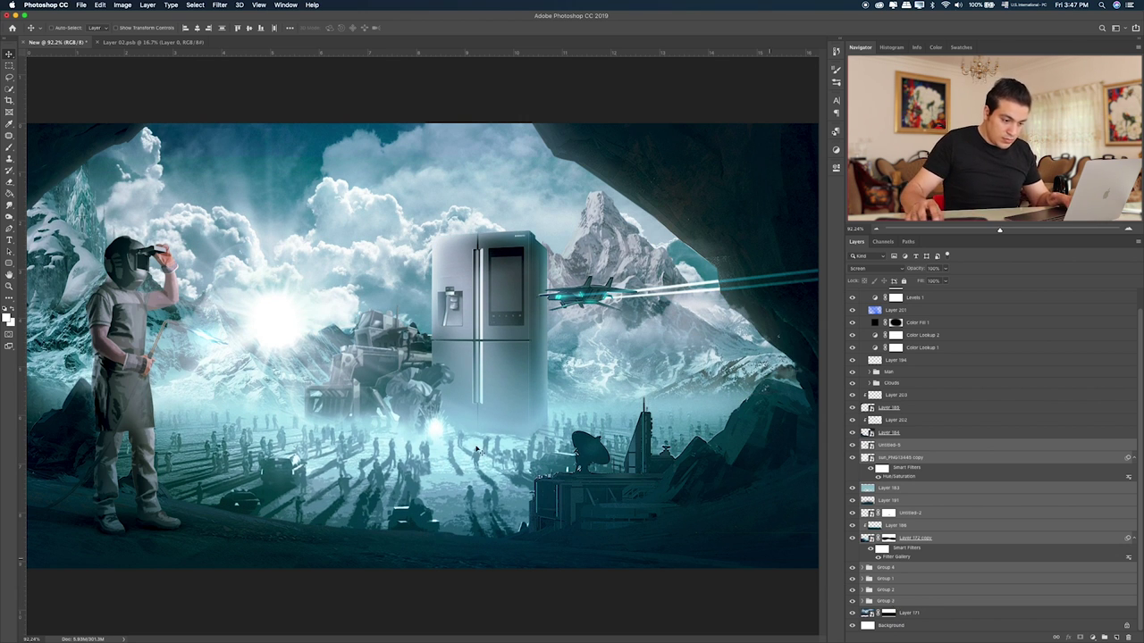
- Select Layer 171 and Group 3, cancelling a stray crop and the no-layers-selected alert
{"action": "left_click", "coordinate": [894, 613]}
{"action": "key", "text": "c"}
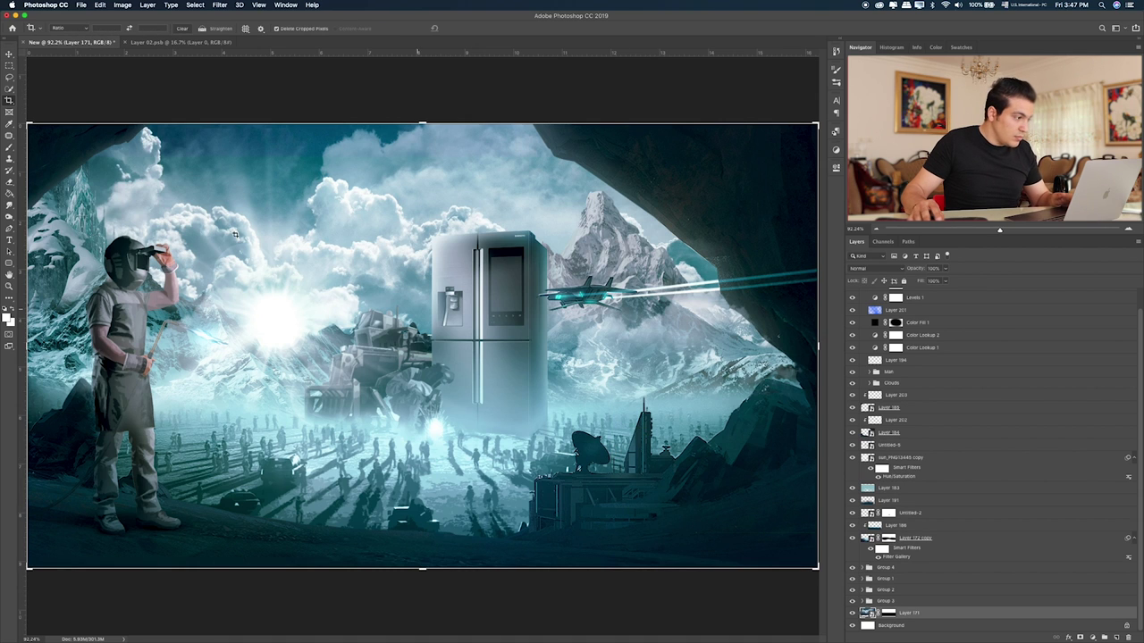
{"action": "left_click", "coordinate": [10, 67]}
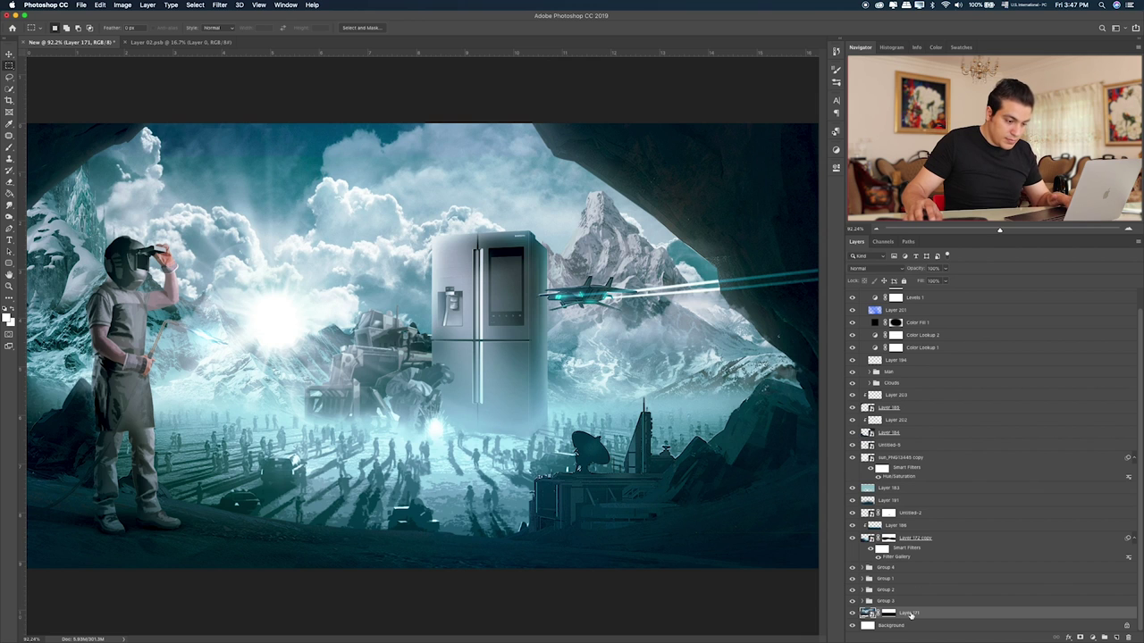
{"action": "left_click", "coordinate": [900, 601]}
{"action": "key", "text": "v"}
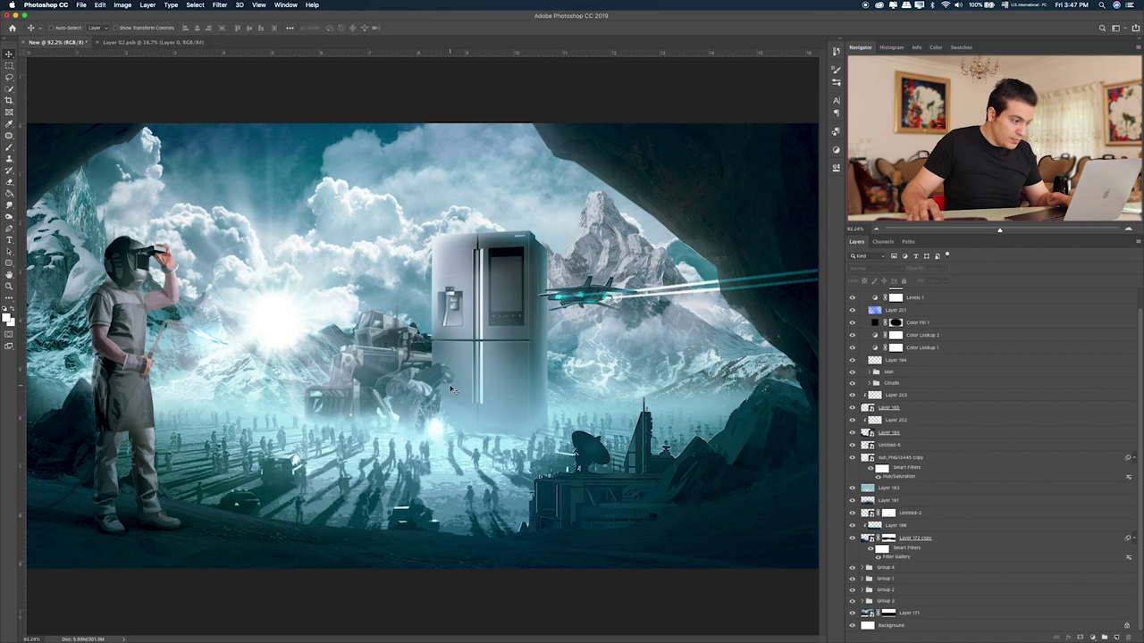
{"action": "left_click", "coordinate": [555, 245]}
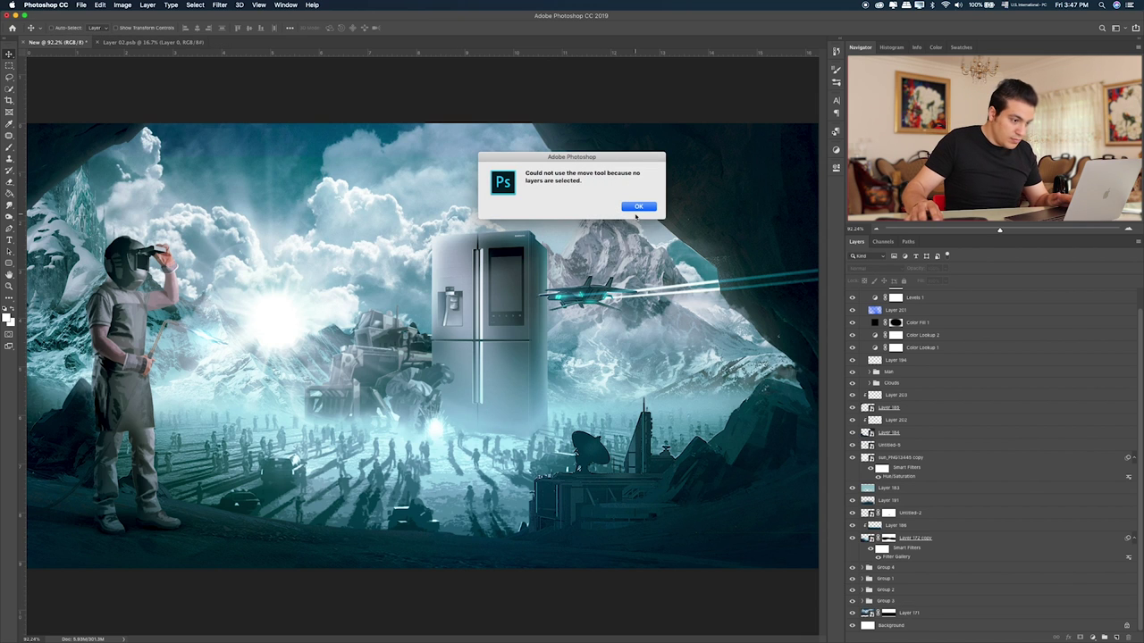
{"action": "left_click", "coordinate": [639, 207]}
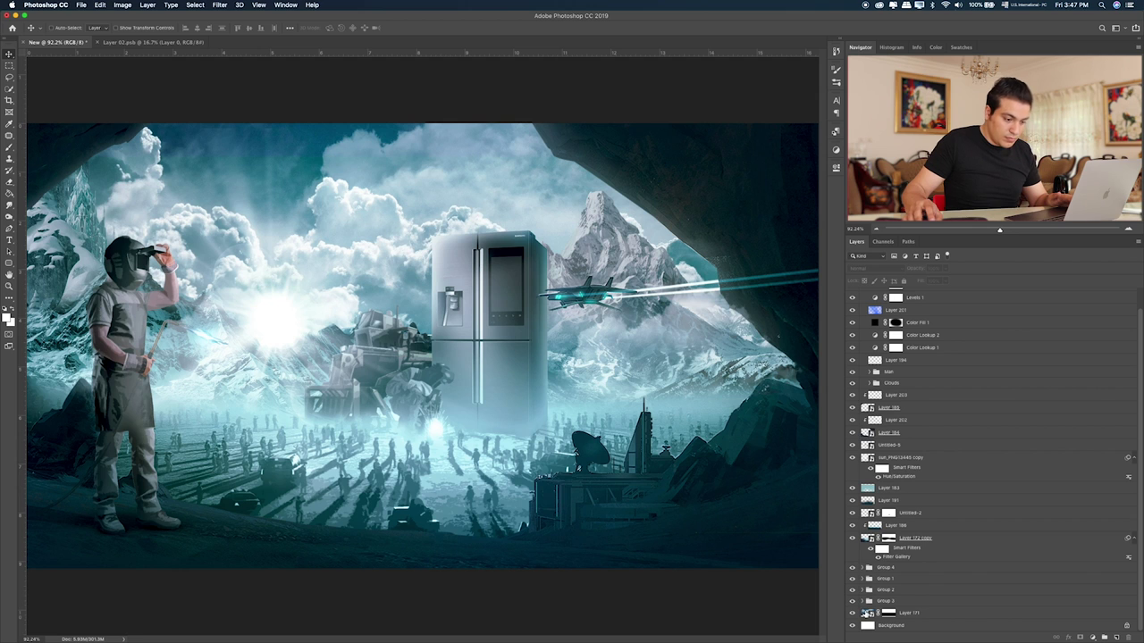
- Move Layer 171's light rays slightly lower and expand Group 3
{"action": "left_click", "coordinate": [867, 613]}
{"action": "left_click_drag", "start_coordinate": [489, 295], "coordinate": [488, 338]}
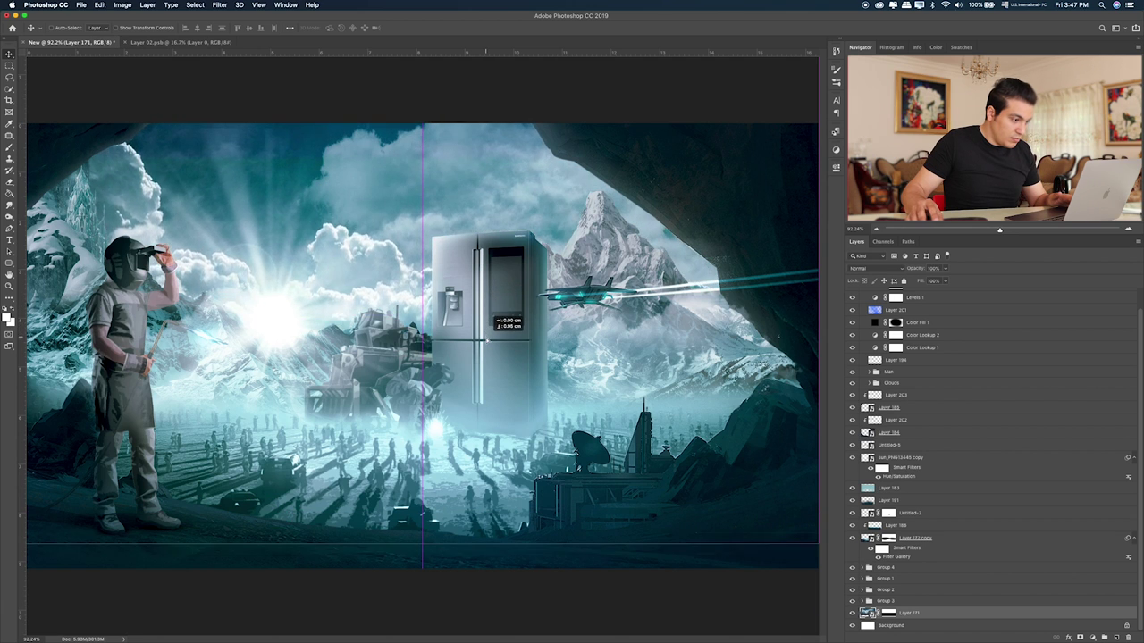
{"action": "left_click_drag", "start_coordinate": [488, 338], "coordinate": [488, 340]}
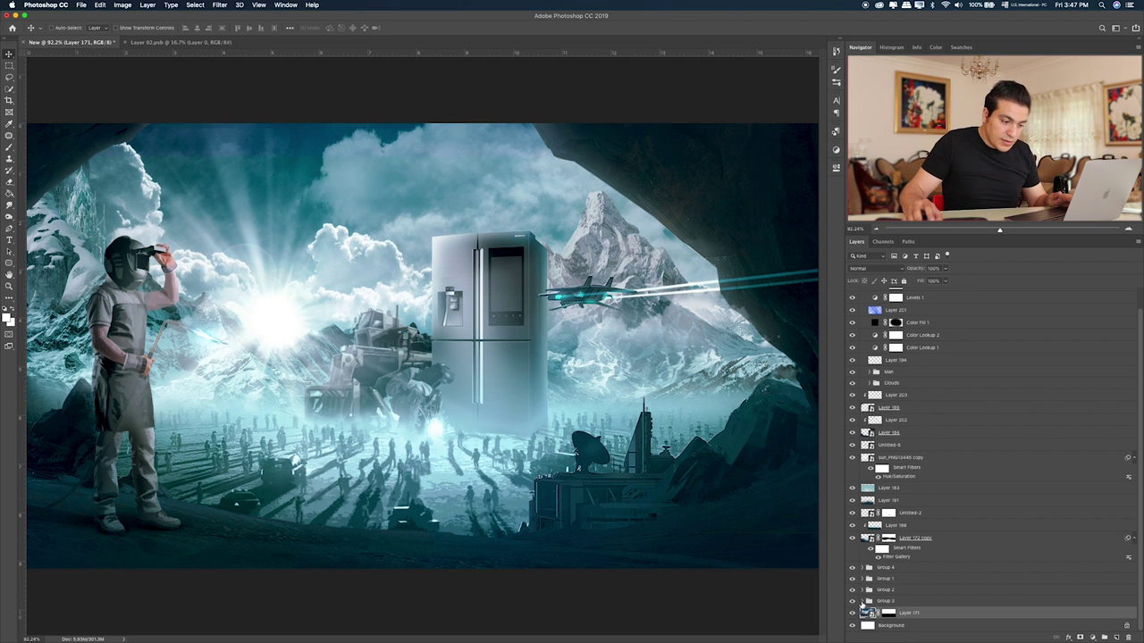
{"action": "left_click", "coordinate": [863, 601]}
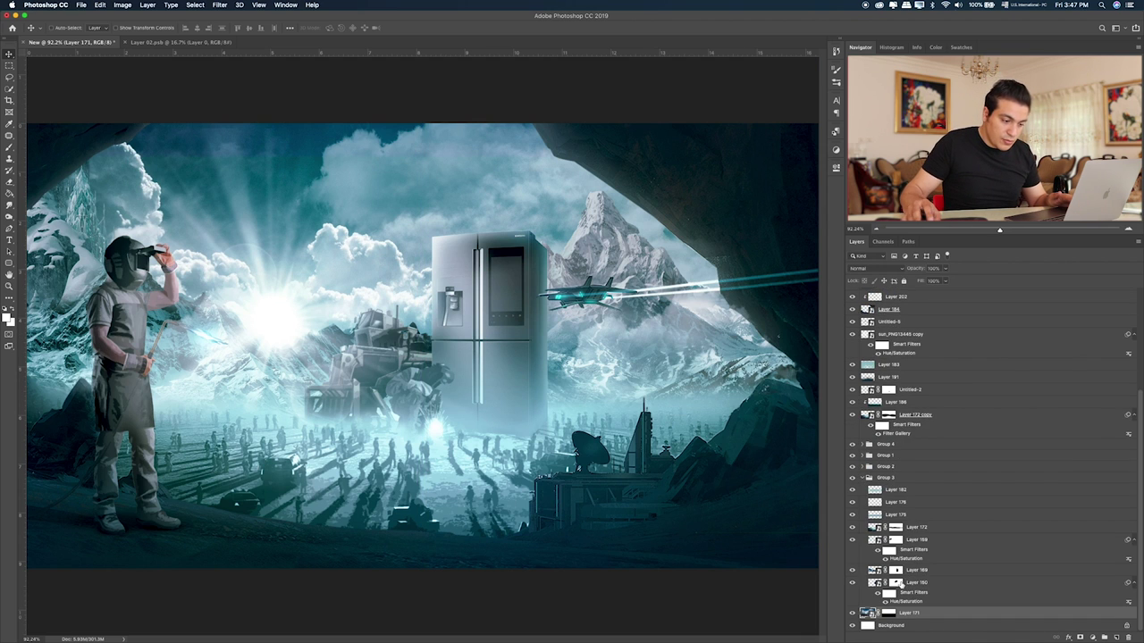
- Check the Group 3 layers' contributions and add a new layer above Layer 160
{"action": "left_click", "coordinate": [851, 527]}
{"action": "left_click", "coordinate": [851, 539]}
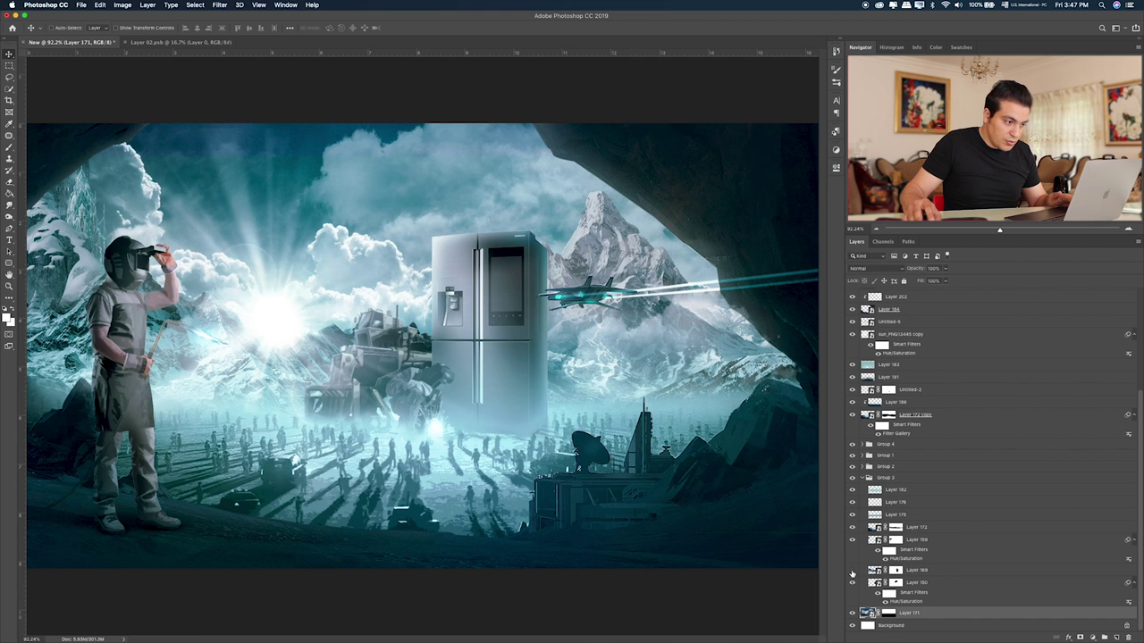
{"action": "left_click", "coordinate": [852, 570]}
{"action": "left_click", "coordinate": [852, 582]}
{"action": "left_click", "coordinate": [938, 584]}
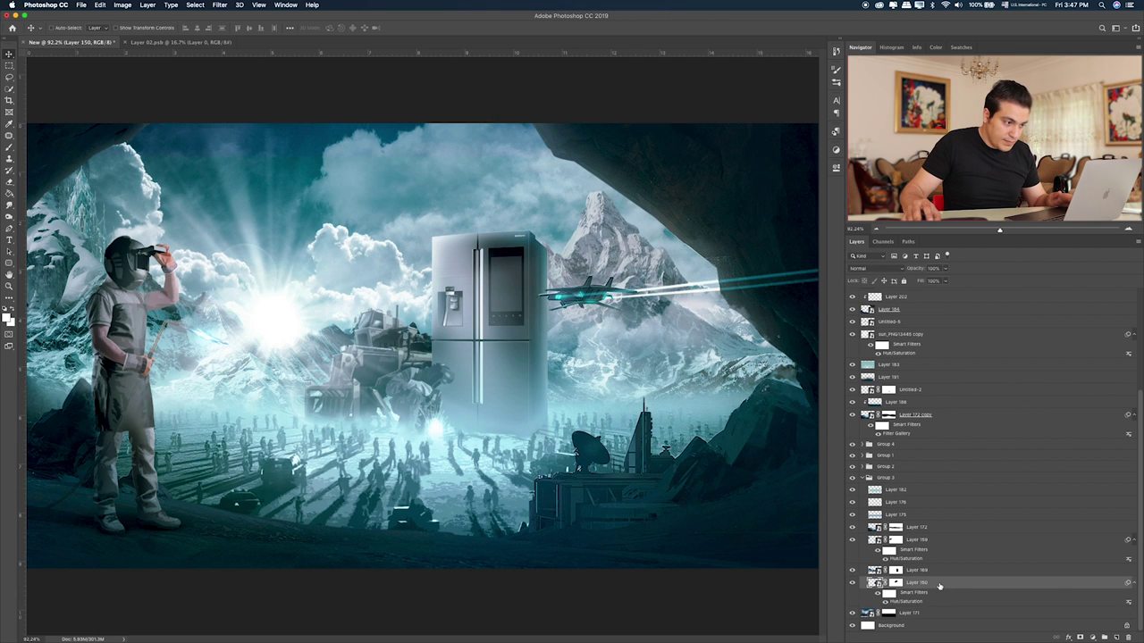
{"action": "left_click", "coordinate": [1114, 636]}
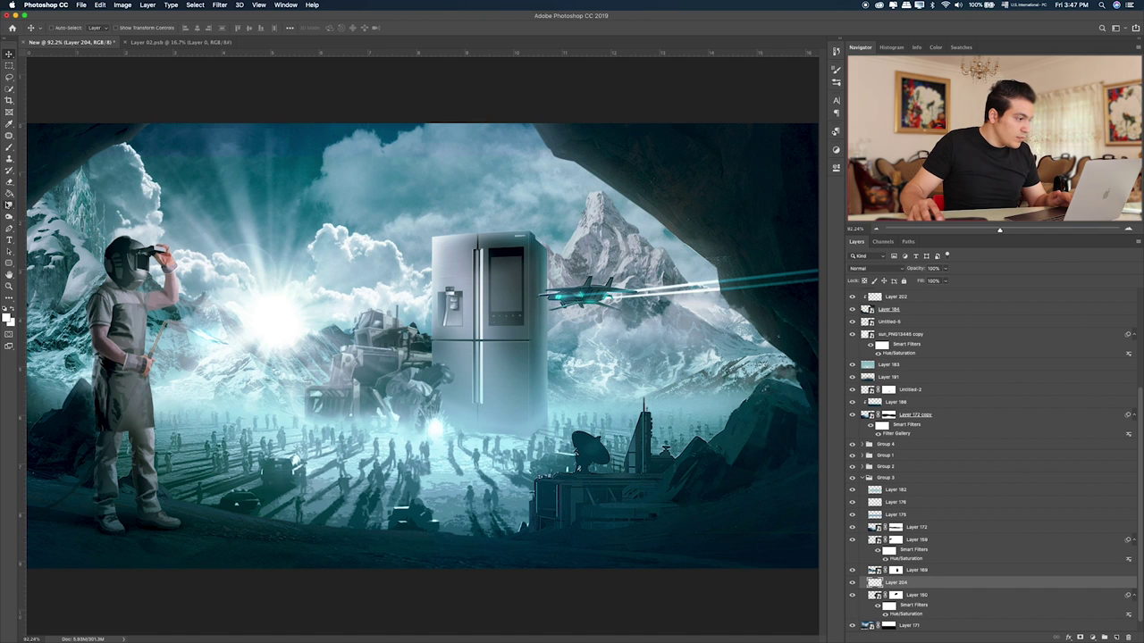
- Paint a white glow over the mountain beside the fridge and clip it to the layer below
{"action": "left_click", "coordinate": [10, 148]}
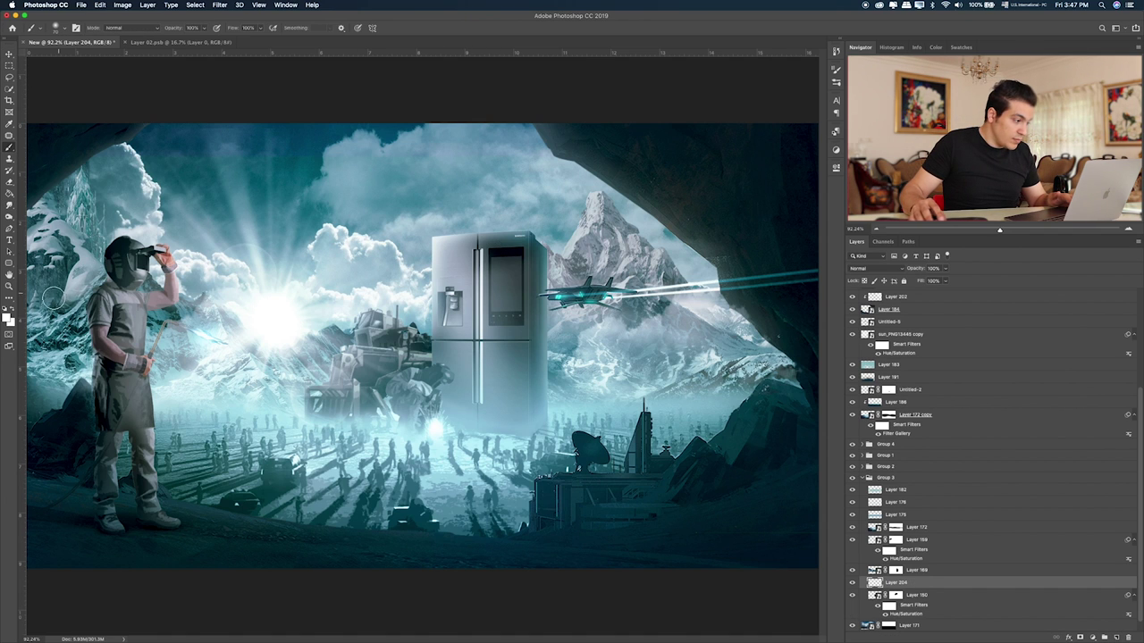
{"action": "left_click", "coordinate": [7, 315]}
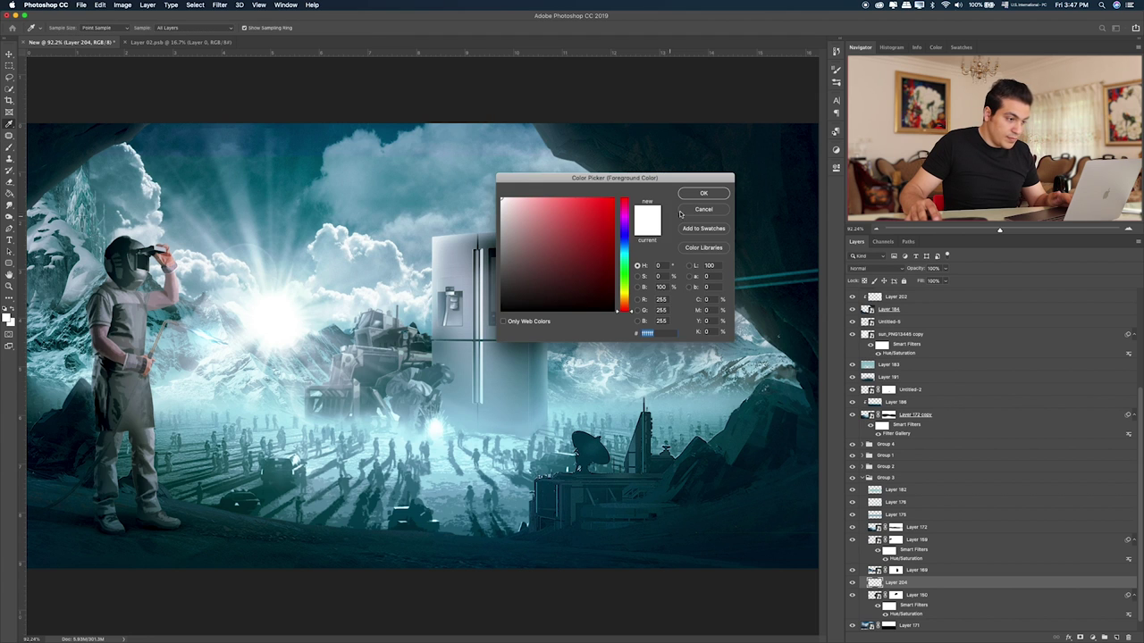
{"action": "left_click", "coordinate": [703, 194]}
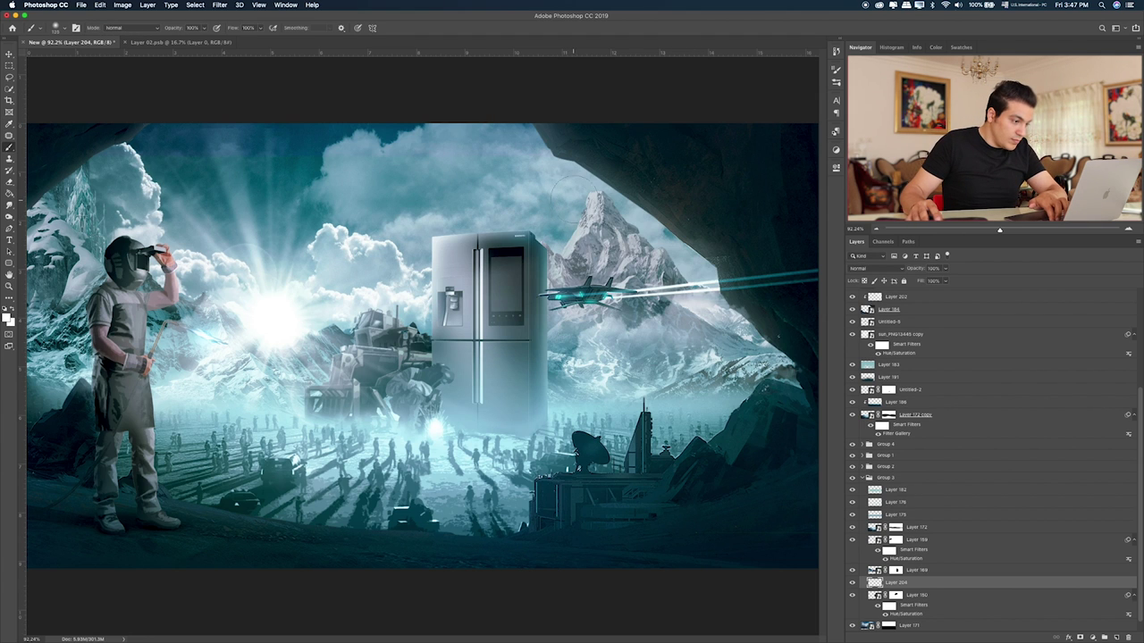
{"action": "mouse_move", "coordinate": [561, 188]}
{"action": "left_mouse_down"}
{"action": "mouse_move", "coordinate": [558, 223]}
{"action": "mouse_move", "coordinate": [572, 214]}
{"action": "mouse_move", "coordinate": [581, 268]}
{"action": "mouse_move", "coordinate": [567, 335]}
{"action": "left_mouse_up"}
{"action": "left_click", "coordinate": [930, 588], "text": "alt"}
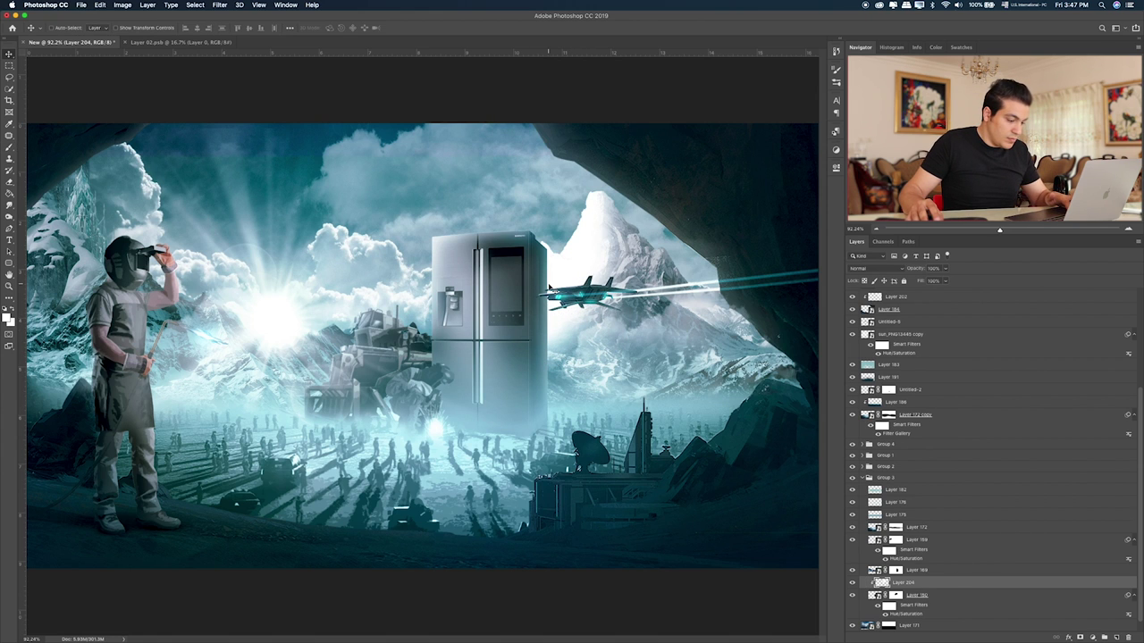
- Cycle Layer 204's blend mode until it reads Lighter Color
{"action": "key", "text": "v"}
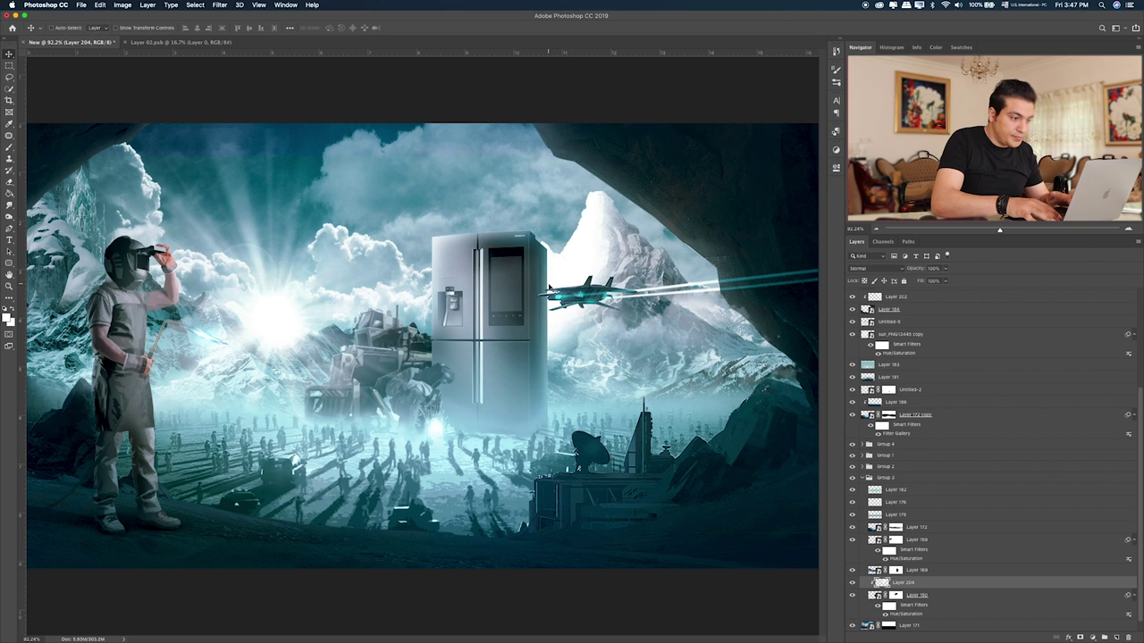
{"action": "key", "text": "shift+alt+m"}
{"action": "key", "text": "shift+plus"}
{"action": "key", "text": "shift+plus"}
{"action": "key", "text": "shift+plus"}
{"action": "key", "text": "shift+plus"}
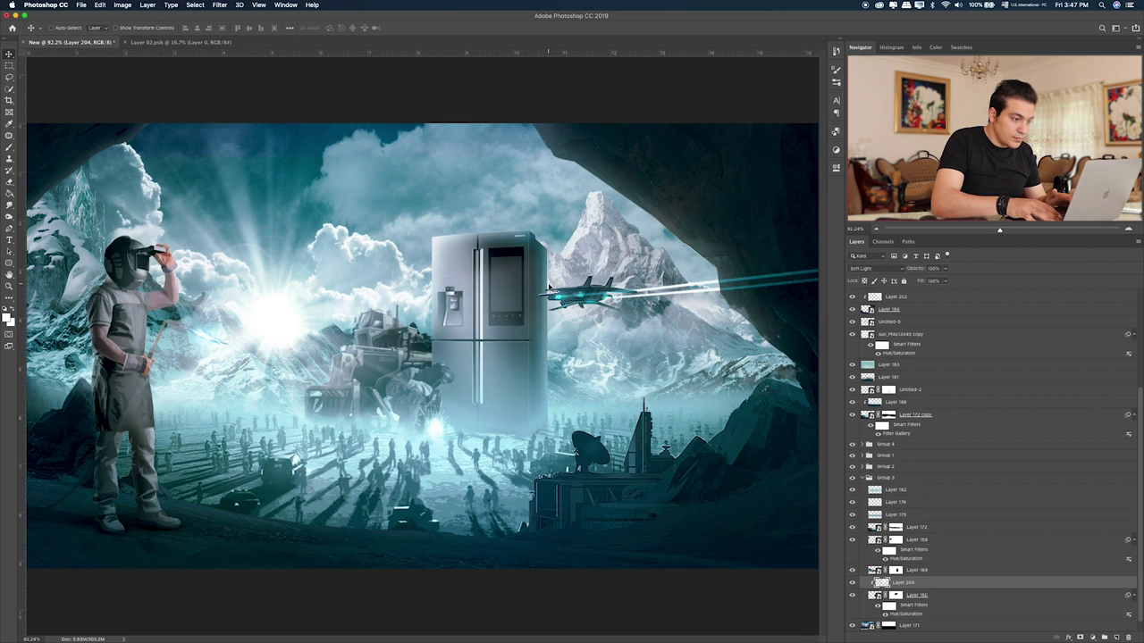
{"action": "key", "text": "shift+plus"}
{"action": "key", "text": "shift+plus"}
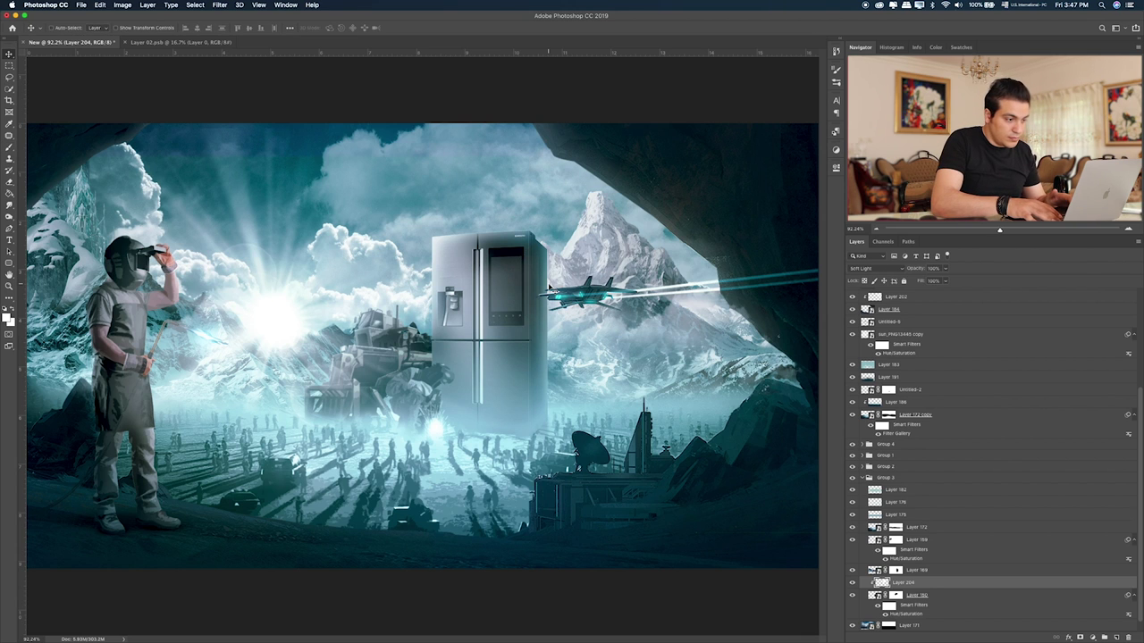
{"action": "key", "text": "shift+plus"}
{"action": "key", "text": "shift+plus"}
{"action": "key", "text": "shift+plus"}
{"action": "key", "text": "shift+plus"}
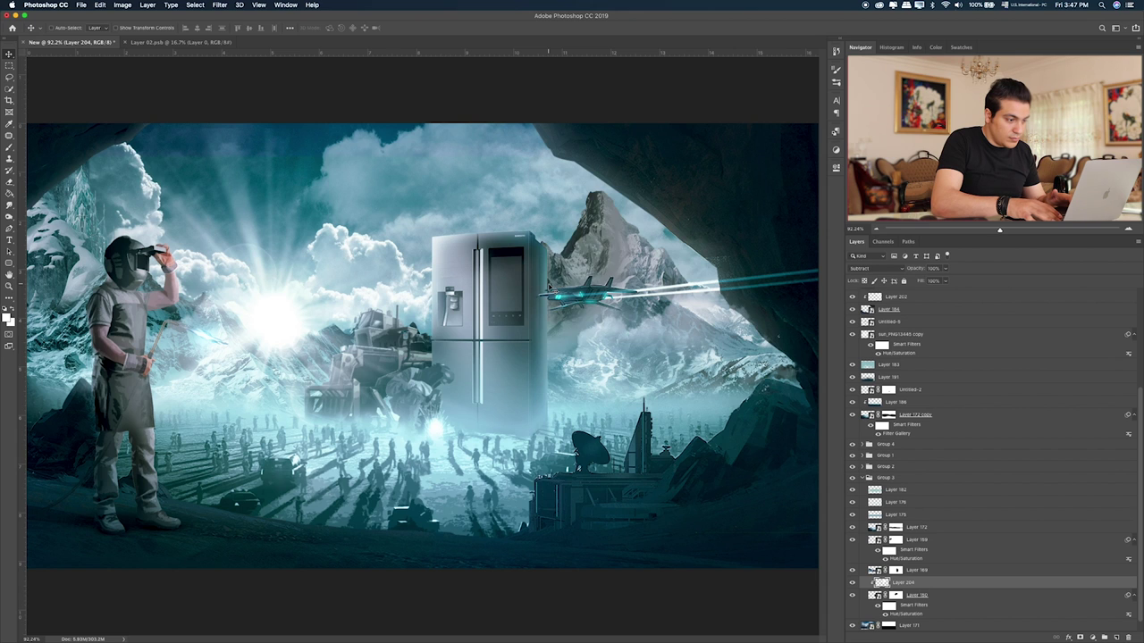
{"action": "key", "text": "shift+plus"}
{"action": "key", "text": "shift+plus"}
{"action": "key", "text": "shift+plus"}
{"action": "key", "text": "shift+plus"}
{"action": "key", "text": "shift+plus"}
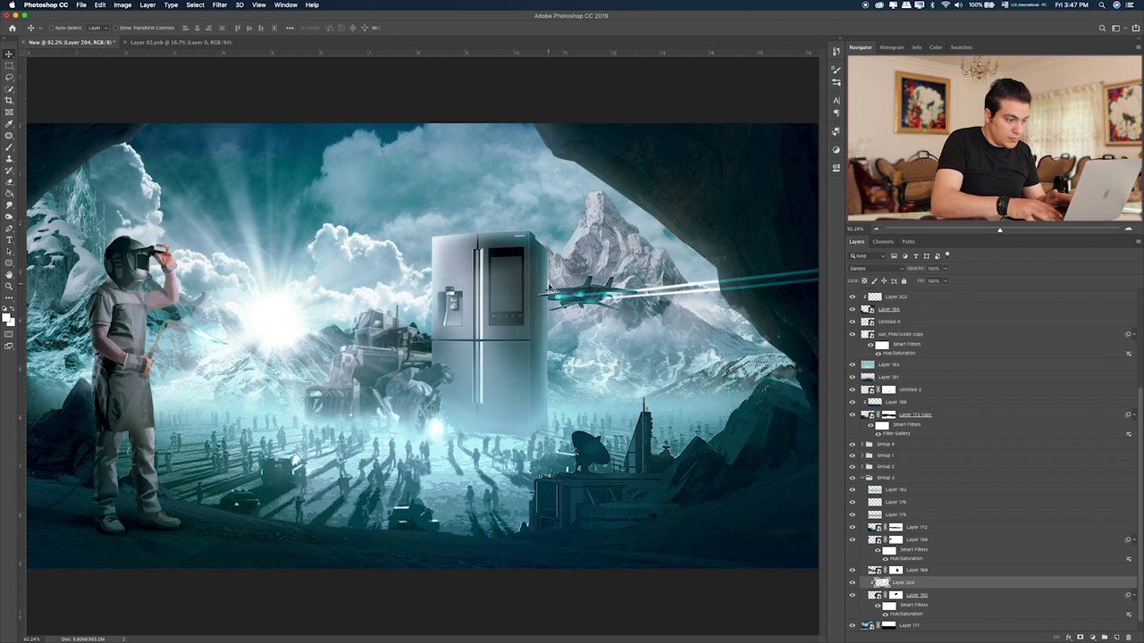
{"action": "key", "text": "shift+plus"}
{"action": "key", "text": "shift+plus"}
{"action": "key", "text": "shift+plus"}
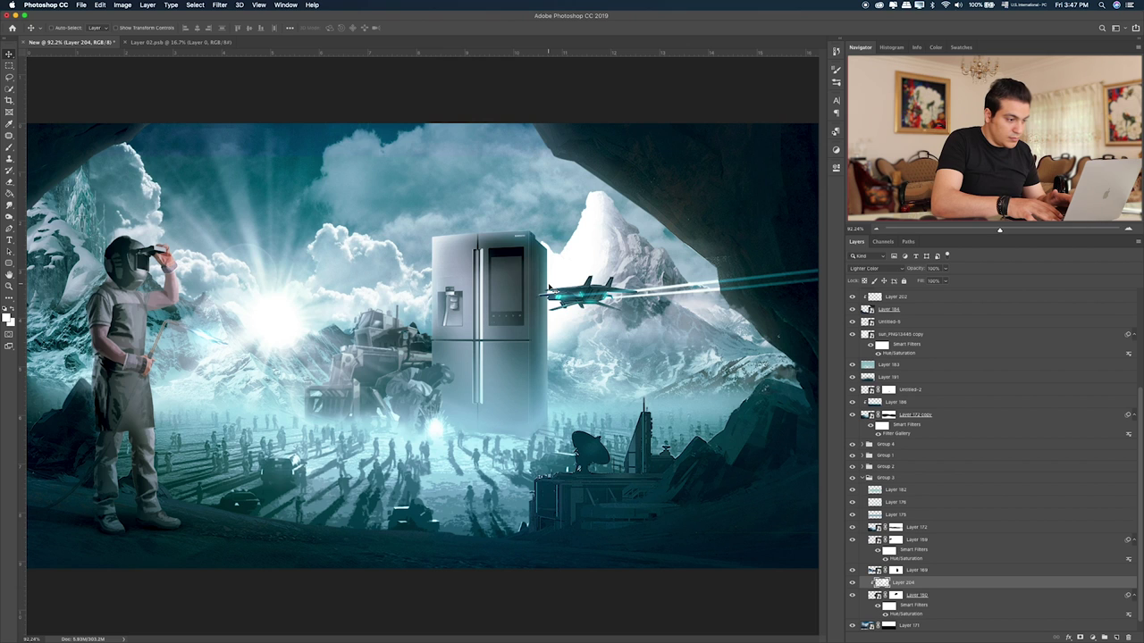
{"action": "key", "text": "shift+plus"}
{"action": "key", "text": "shift+plus"}
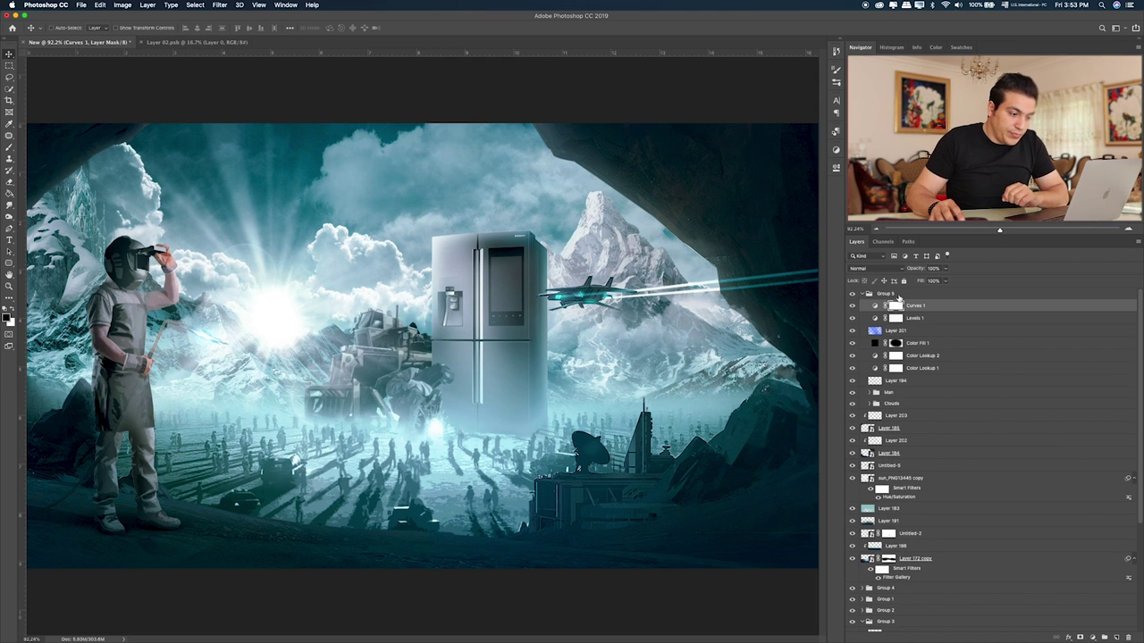
- Collapse Group 5, expand Group 1, and add a new layer above Layer 200
{"action": "left_click", "coordinate": [893, 294]}
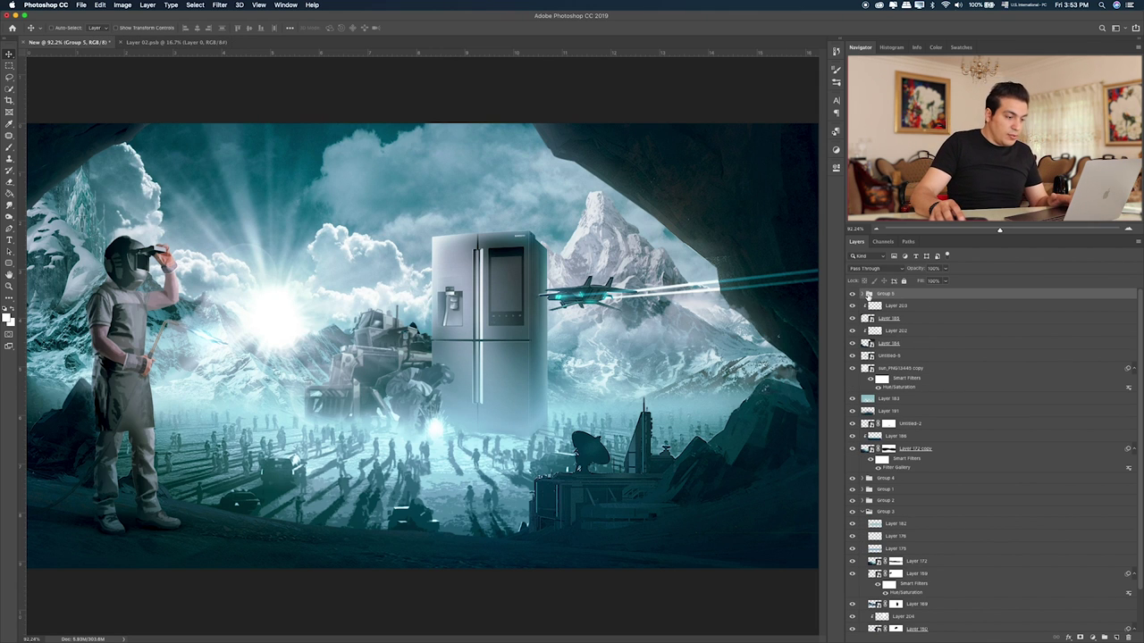
{"action": "scroll", "coordinate": [966, 491], "scroll_direction": "down", "scroll_amount": 2}
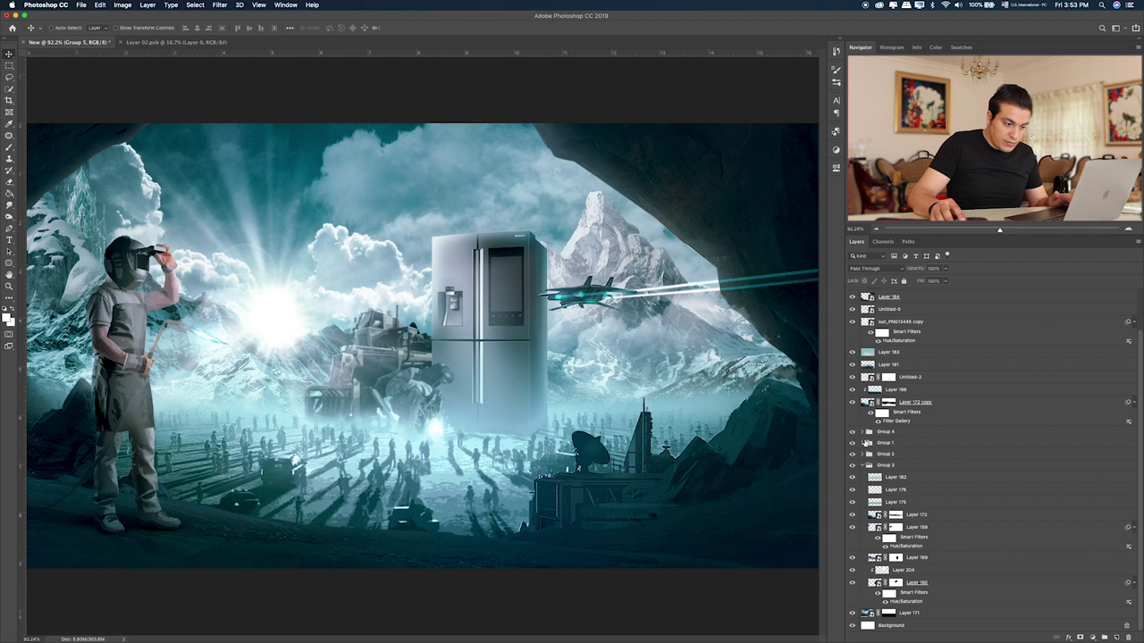
{"action": "left_click", "coordinate": [852, 443]}
{"action": "left_click", "coordinate": [863, 444]}
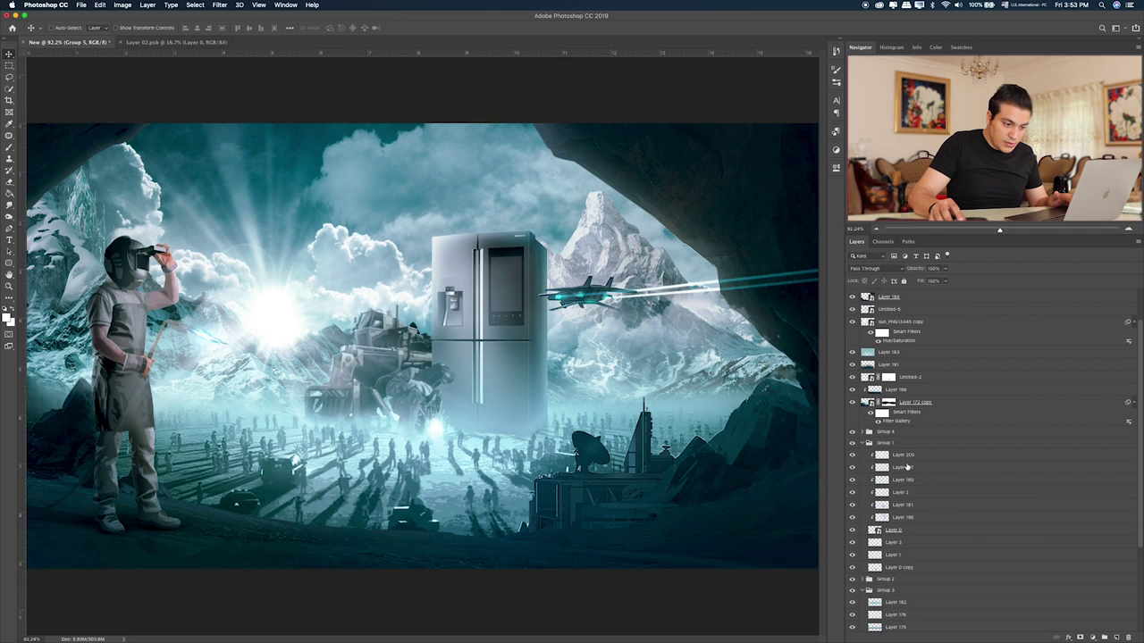
{"action": "left_click", "coordinate": [903, 468]}
{"action": "left_click", "coordinate": [903, 455]}
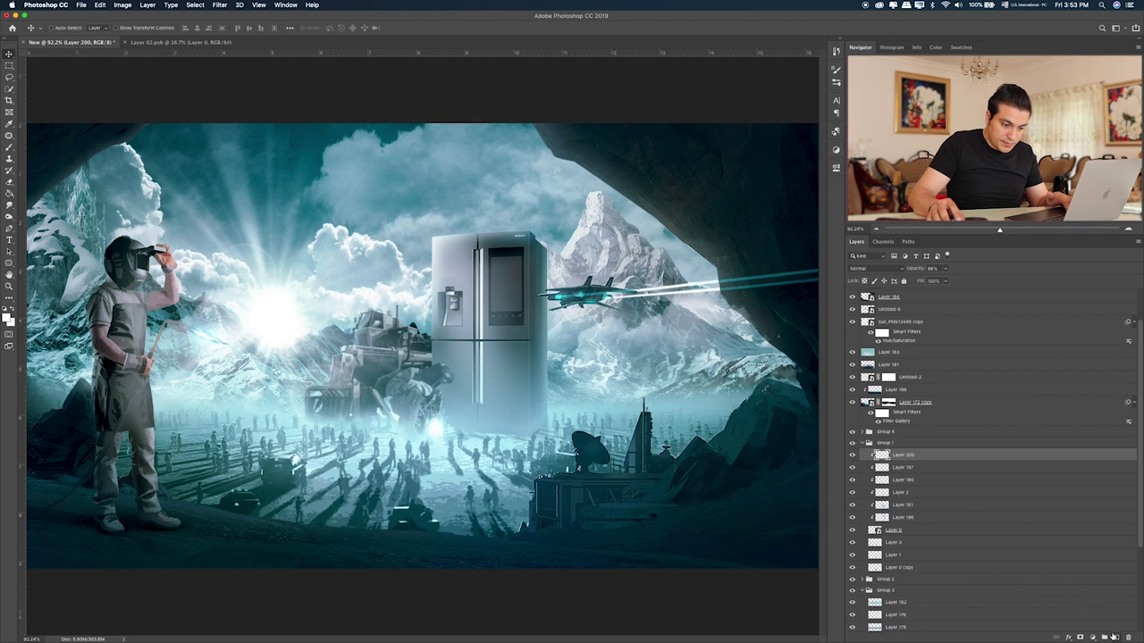
{"action": "left_click", "coordinate": [1113, 638]}
- Paint a cyan glow along the ground beside the fridge and lower its opacity to 82%
{"action": "key", "text": "b"}
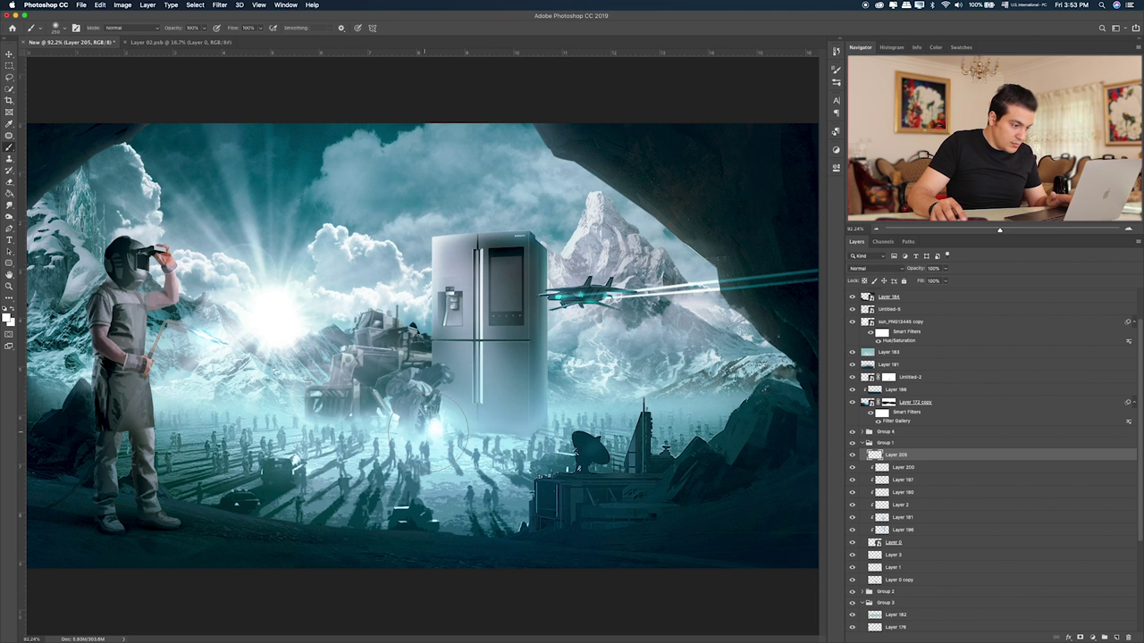
{"action": "left_click_drag", "start_coordinate": [438, 421], "coordinate": [580, 425]}
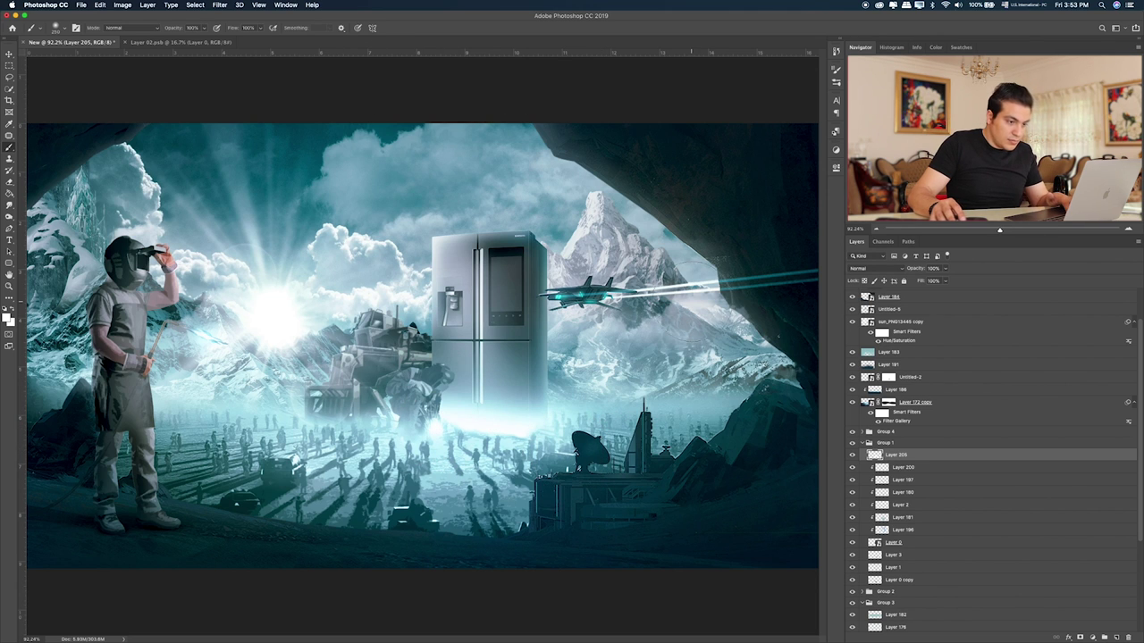
{"action": "left_click_drag", "start_coordinate": [941, 270], "coordinate": [928, 281]}
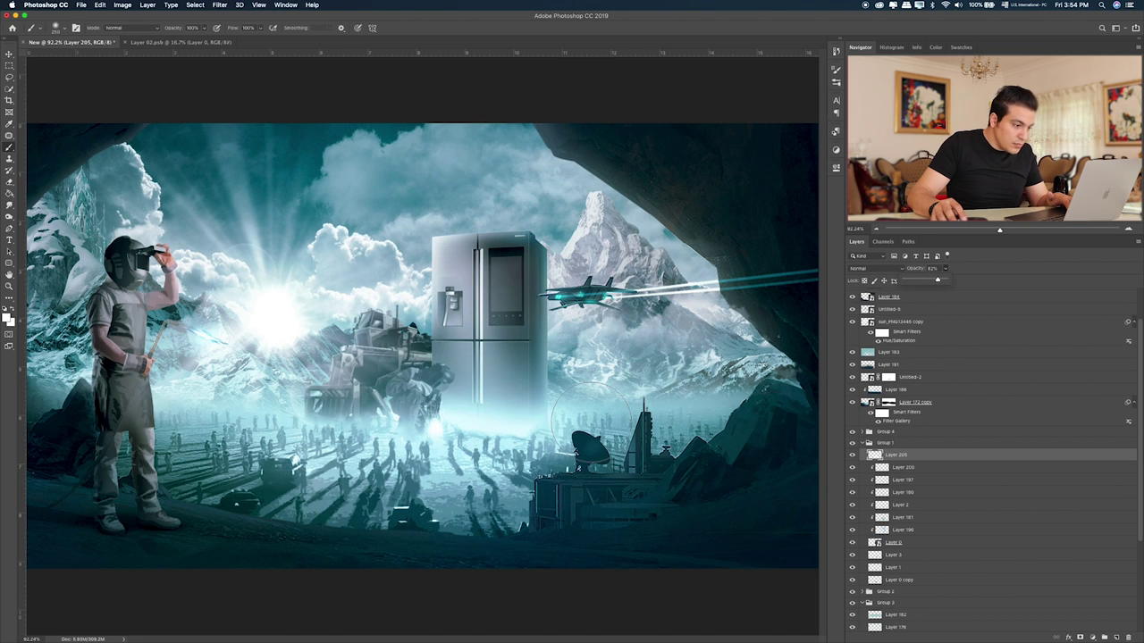
{"action": "key", "text": "e"}
{"action": "key", "text": "bracketleft"}
{"action": "key", "text": "bracketleft"}
{"action": "key", "text": "bracketleft"}
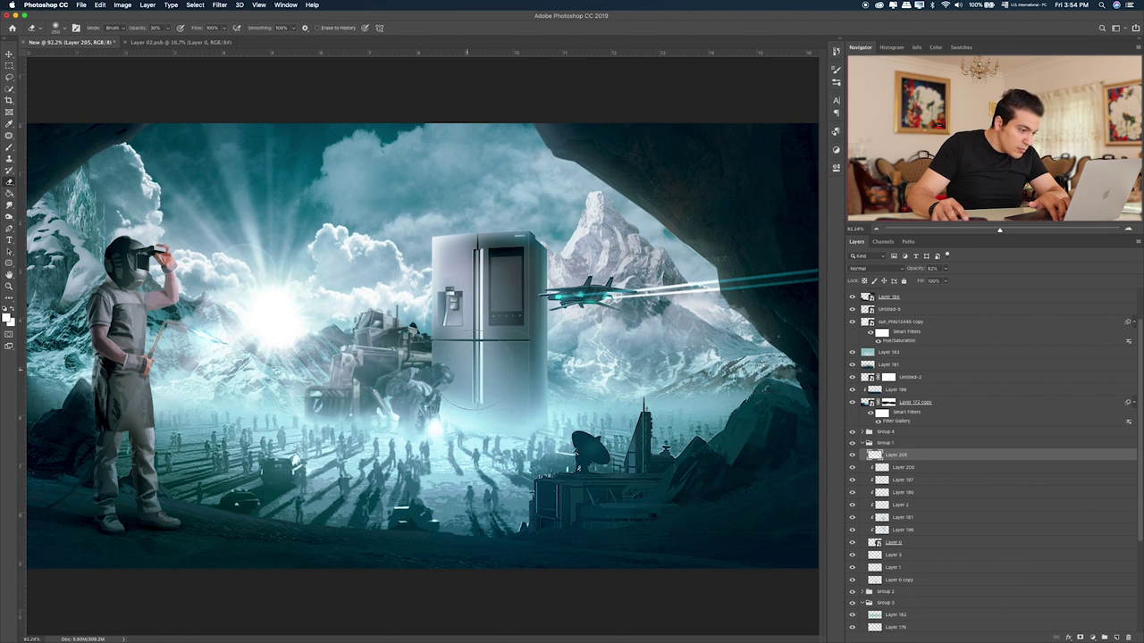
- Compare with Layer 200 hidden, then paint light haze beside the fridge on the glow layer
{"action": "left_click", "coordinate": [883, 468]}
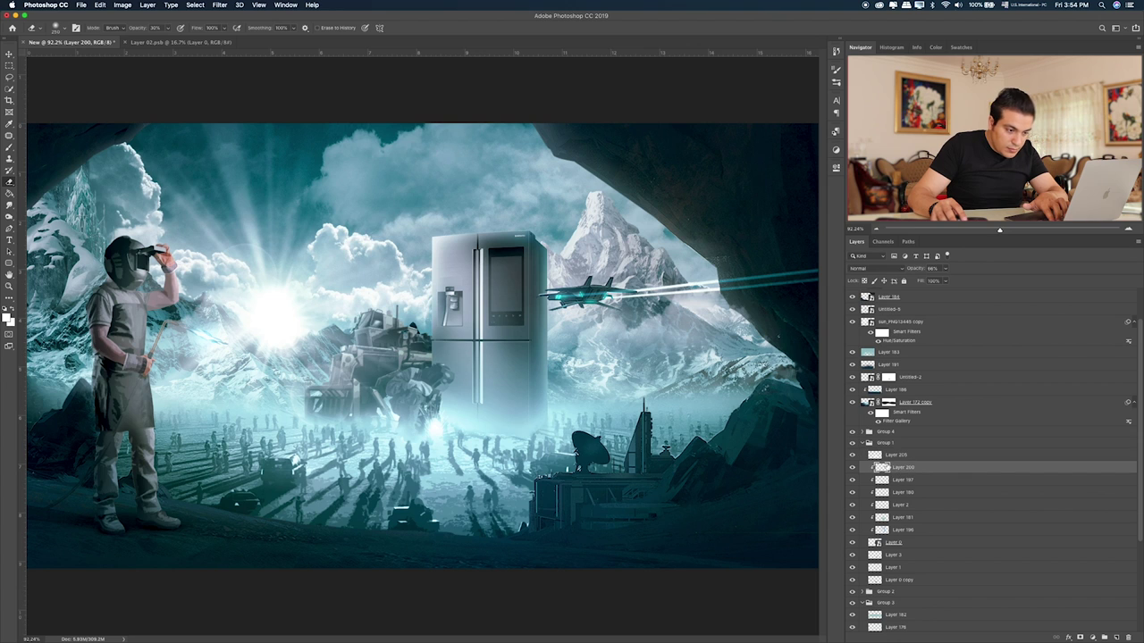
{"action": "left_click", "coordinate": [854, 454]}
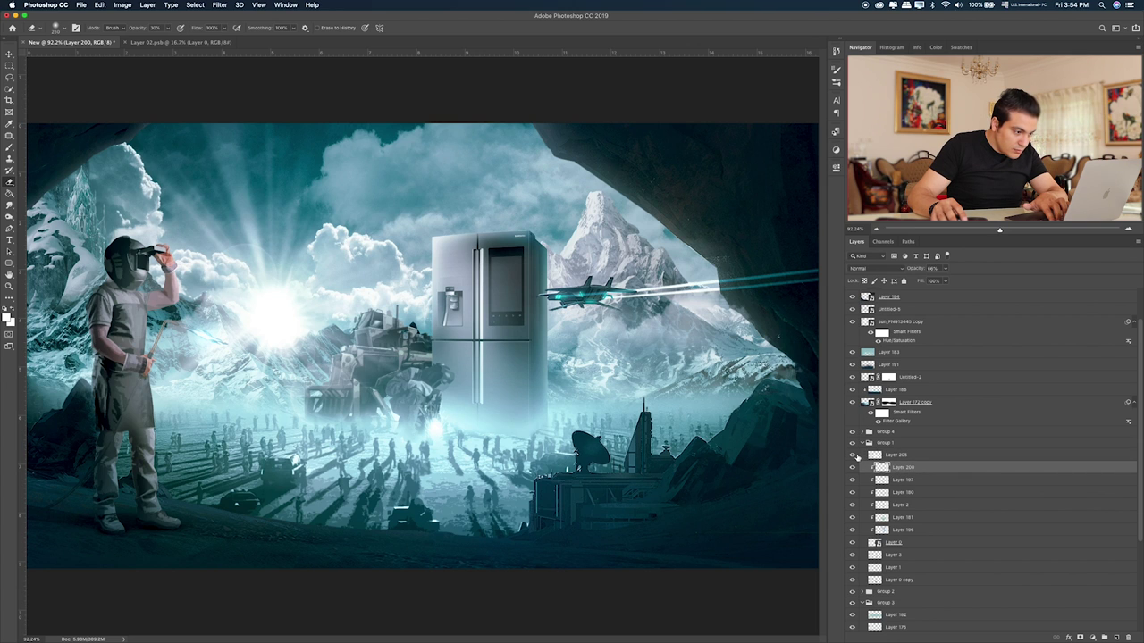
{"action": "left_click", "coordinate": [934, 455]}
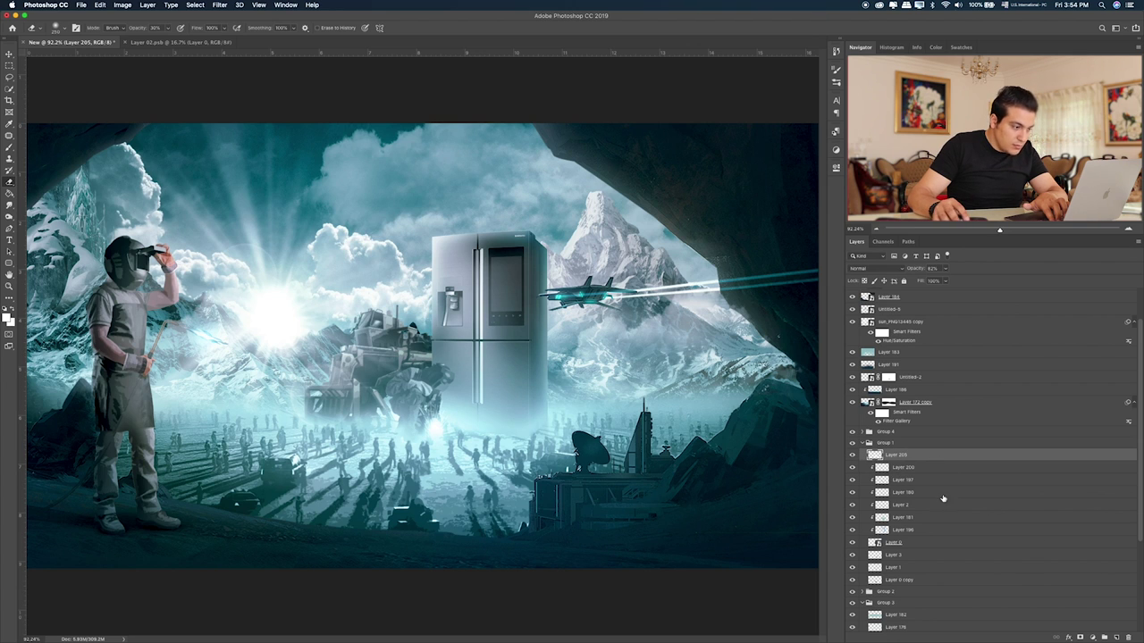
{"action": "left_click", "coordinate": [8, 149]}
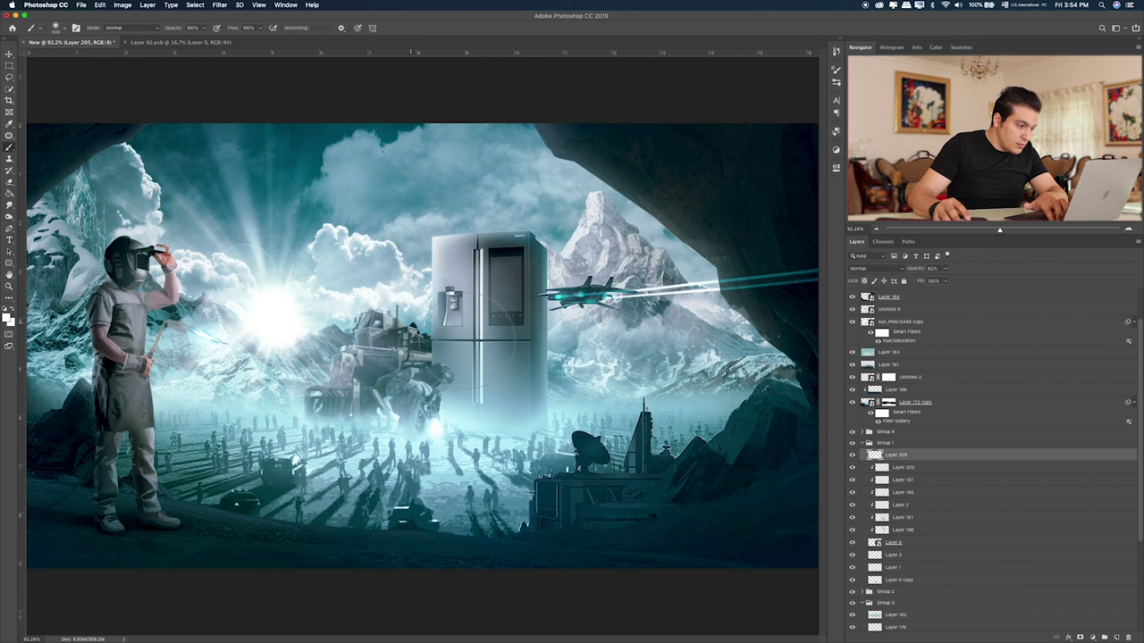
{"action": "left_click", "coordinate": [397, 370]}
- Paint haze over the mech structure by the fridge and set the glow layer to Overlay
{"action": "left_click_drag", "start_coordinate": [400, 377], "coordinate": [413, 395]}
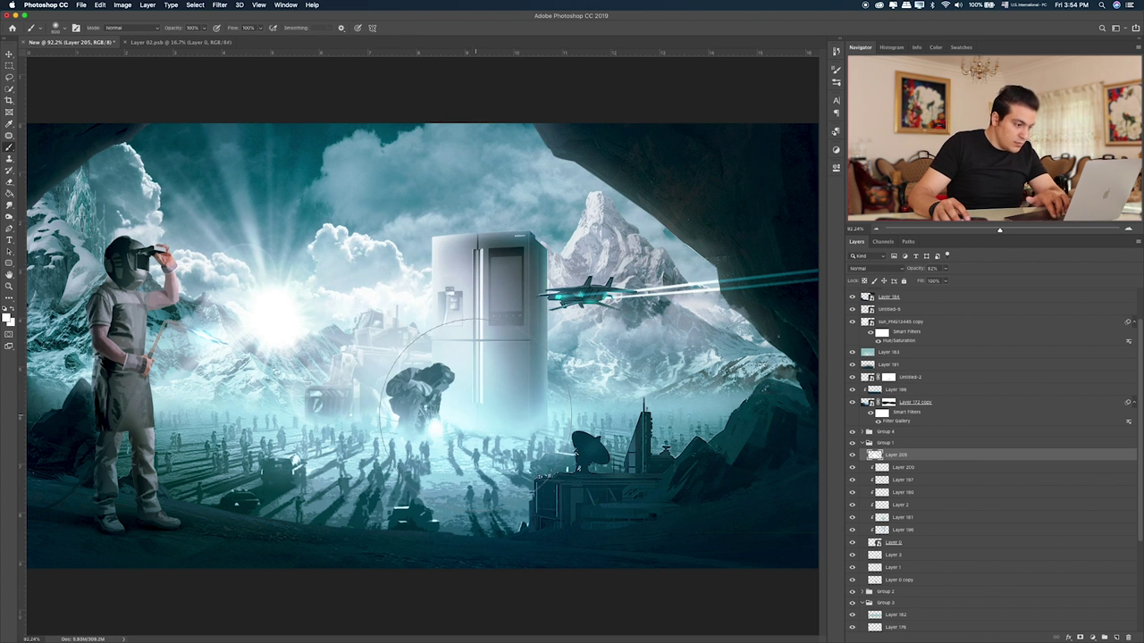
{"action": "key", "text": "v"}
{"action": "key", "text": "shift+plus"}
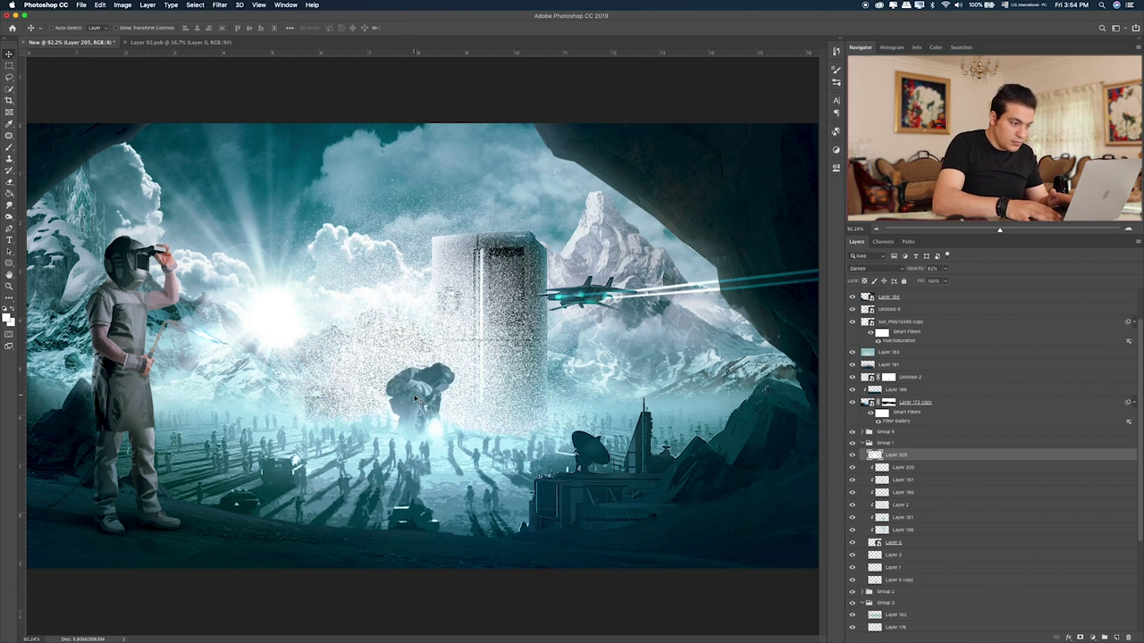
{"action": "key", "text": "shift+plus"}
{"action": "key", "text": "shift+plus"}
{"action": "key", "text": "shift+plus"}
{"action": "key", "text": "shift+plus"}
{"action": "key", "text": "shift+plus"}
{"action": "key", "text": "shift+plus"}
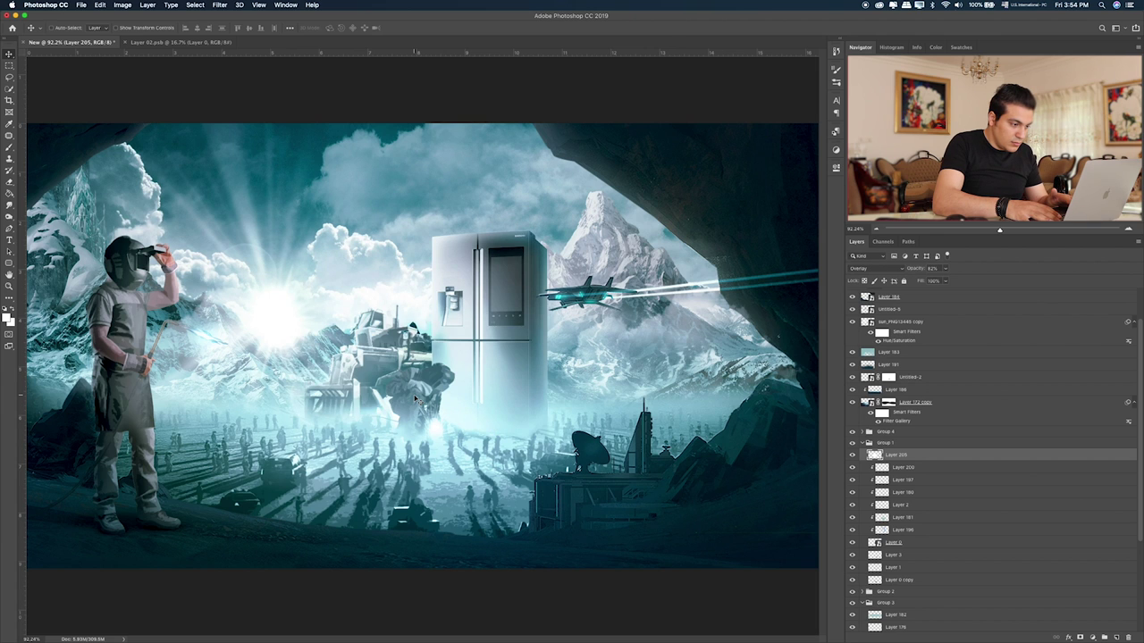
{"action": "key", "text": "shift+plus"}
{"action": "key", "text": "shift+minus"}
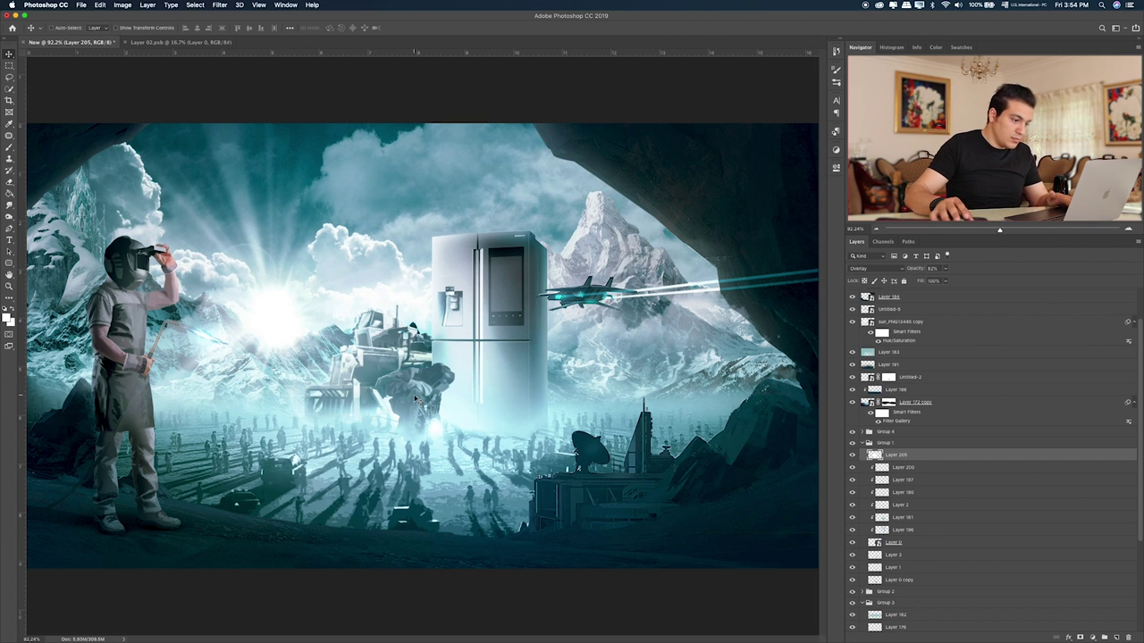
- Erase the glow over the mech and lower buildings, comparing with the layer hidden
{"action": "key", "text": "e"}
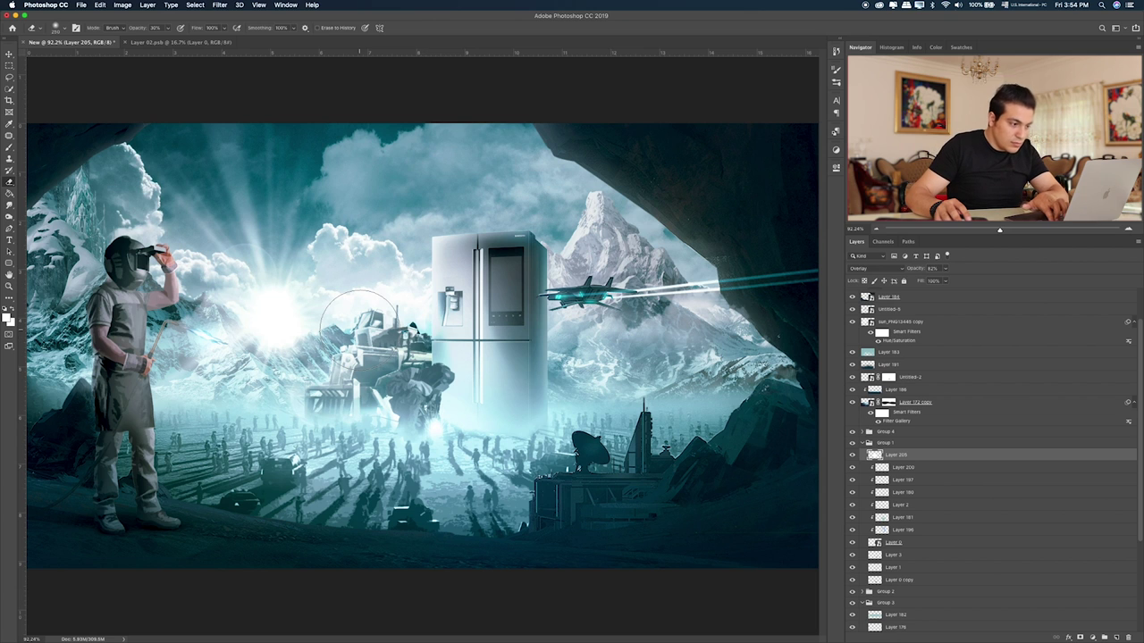
{"action": "left_click_drag", "start_coordinate": [360, 324], "coordinate": [370, 319]}
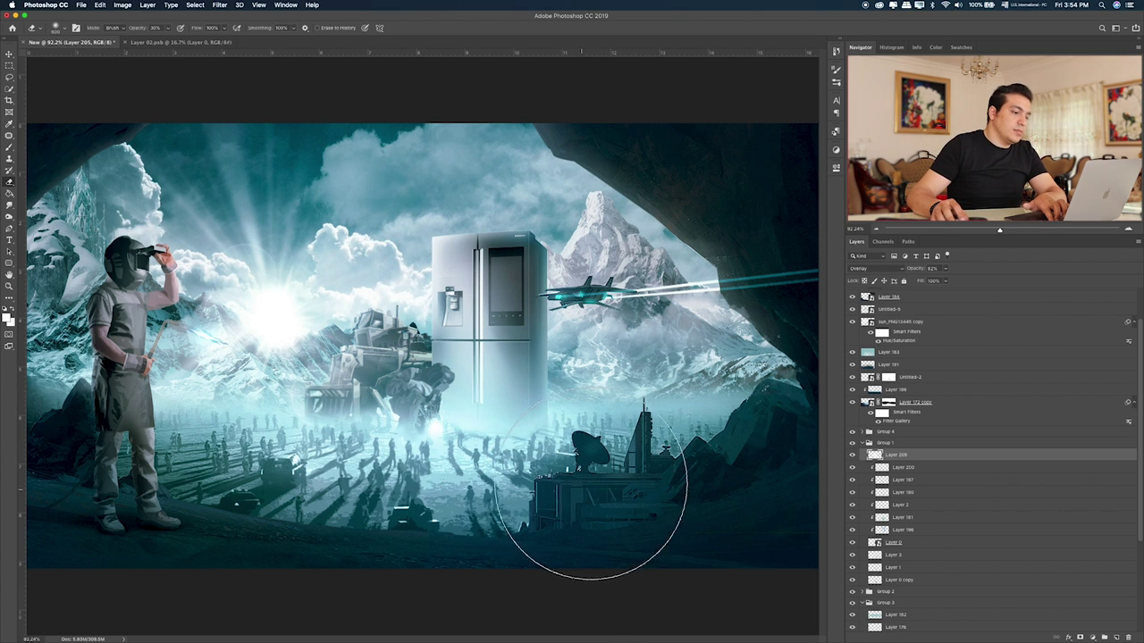
{"action": "mouse_move", "coordinate": [642, 496]}
{"action": "left_mouse_down"}
{"action": "mouse_move", "coordinate": [511, 498]}
{"action": "mouse_move", "coordinate": [679, 424]}
{"action": "left_mouse_up"}
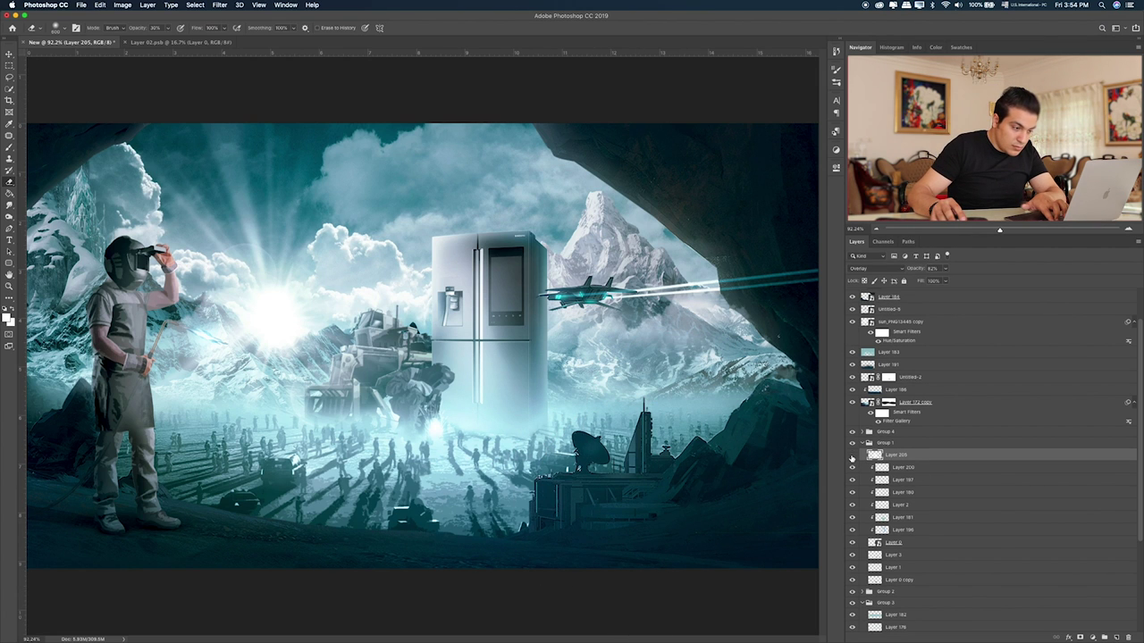
{"action": "left_click", "coordinate": [852, 455]}
{"action": "left_click", "coordinate": [851, 456]}
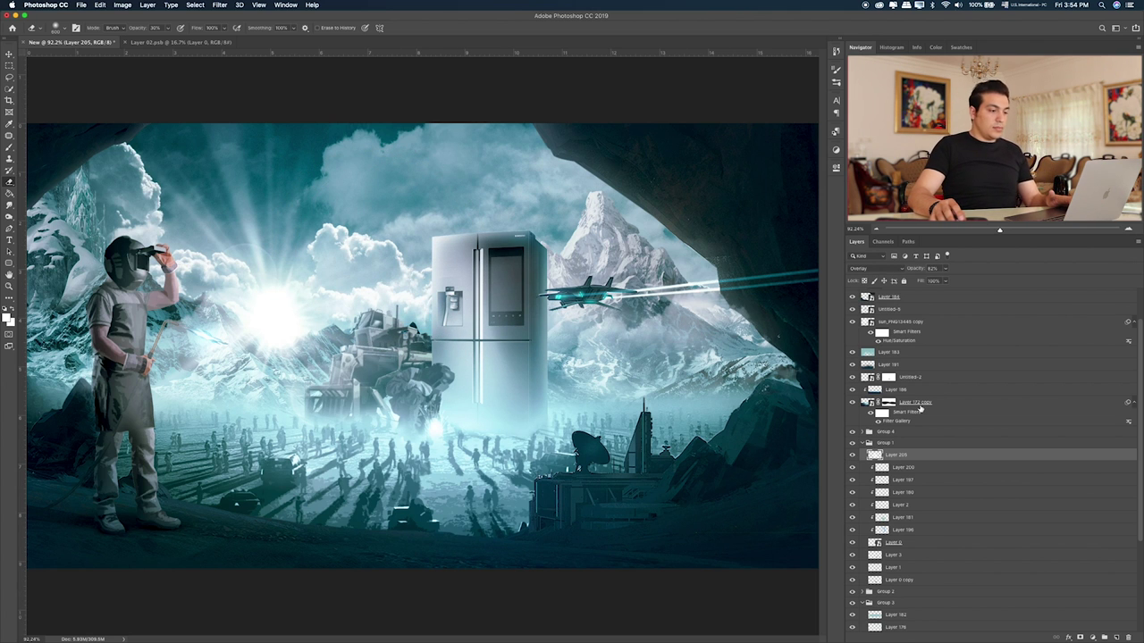
- Merge all visible layers above Group 5 into a new top Layer 206
{"action": "scroll", "coordinate": [980, 376], "scroll_direction": "up", "scroll_amount": 2}
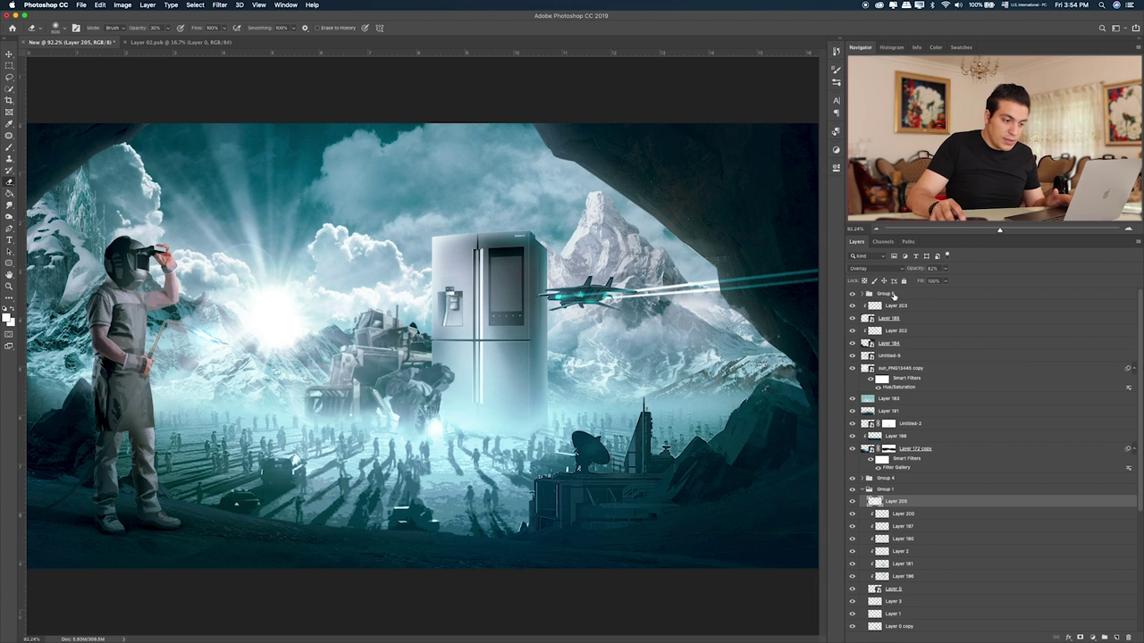
{"action": "left_click", "coordinate": [893, 296]}
{"action": "key", "text": "super+alt+shift+e"}
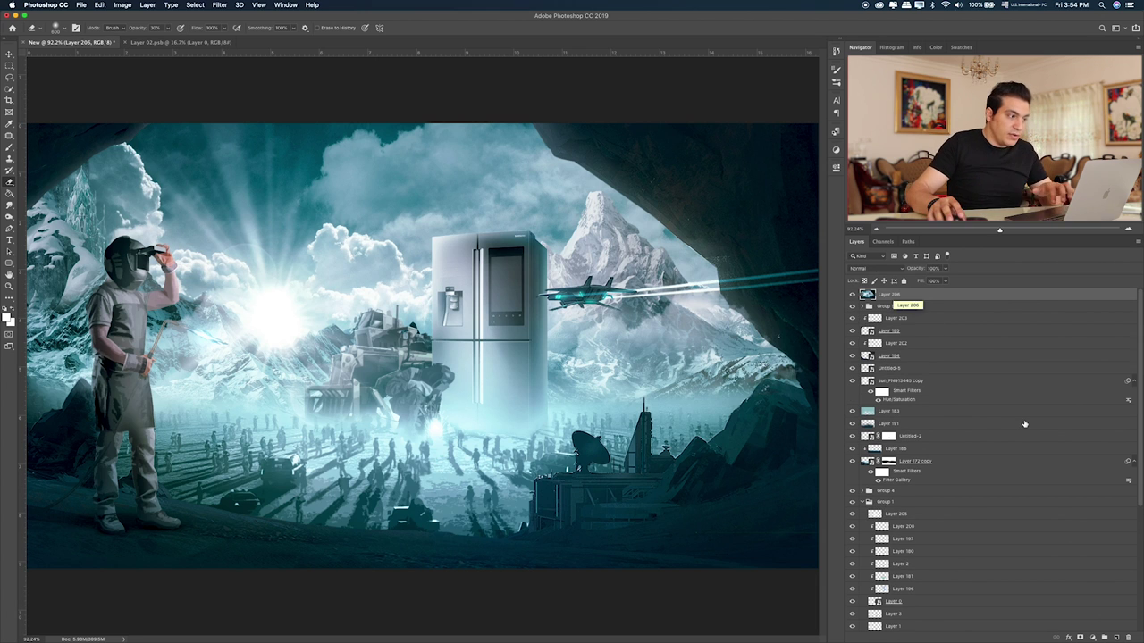
{"action": "left_click", "coordinate": [219, 5]}
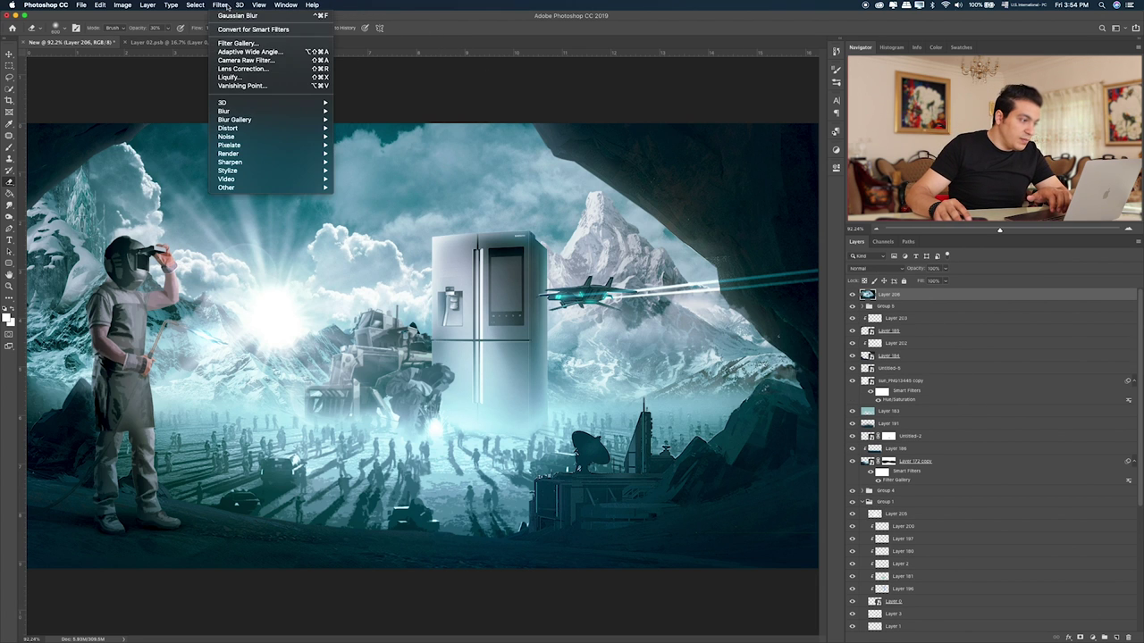
- Apply the Camera Raw Filter to Layer 206, trying Auto, then set exposure to +0.75
{"action": "left_click", "coordinate": [242, 60]}
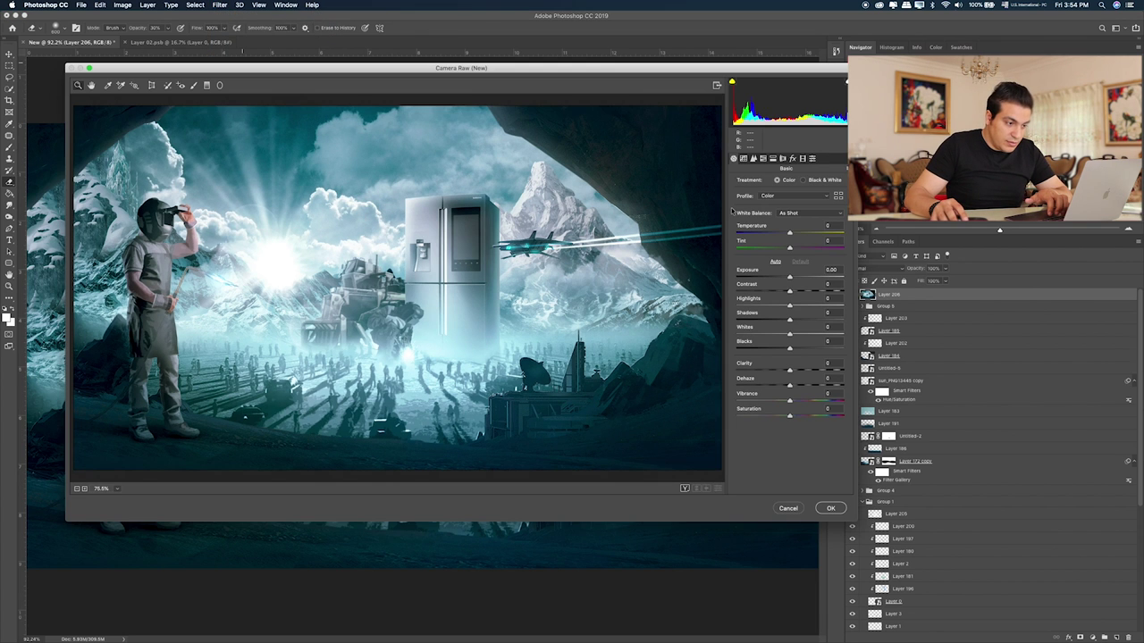
{"action": "left_click", "coordinate": [776, 263]}
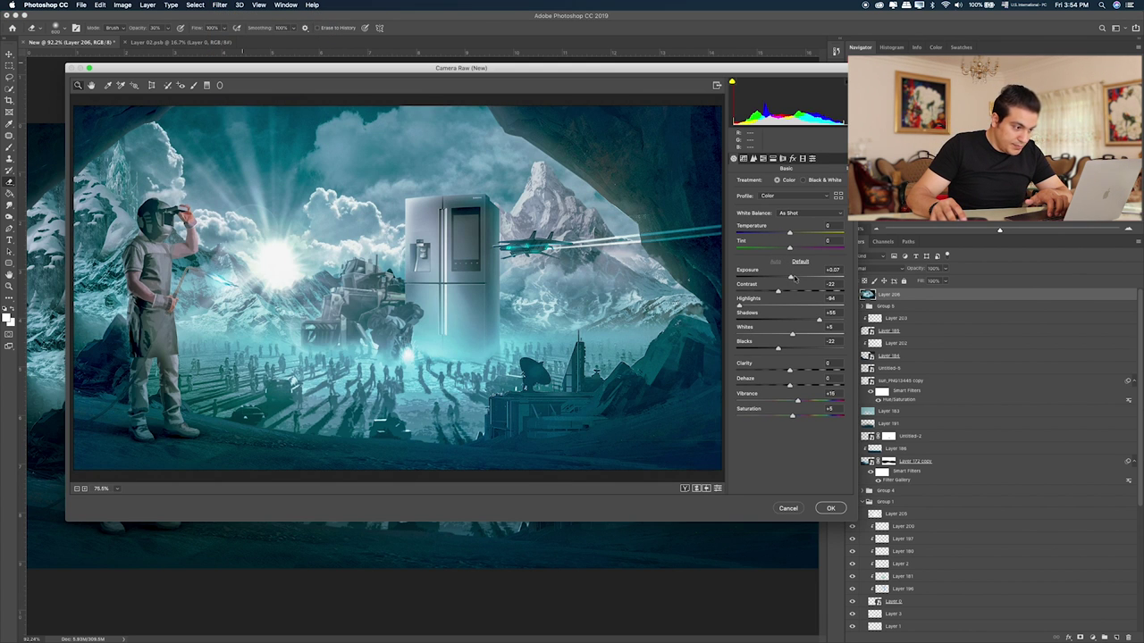
{"action": "left_click_drag", "start_coordinate": [791, 279], "coordinate": [794, 279]}
{"action": "left_click", "coordinate": [792, 265]}
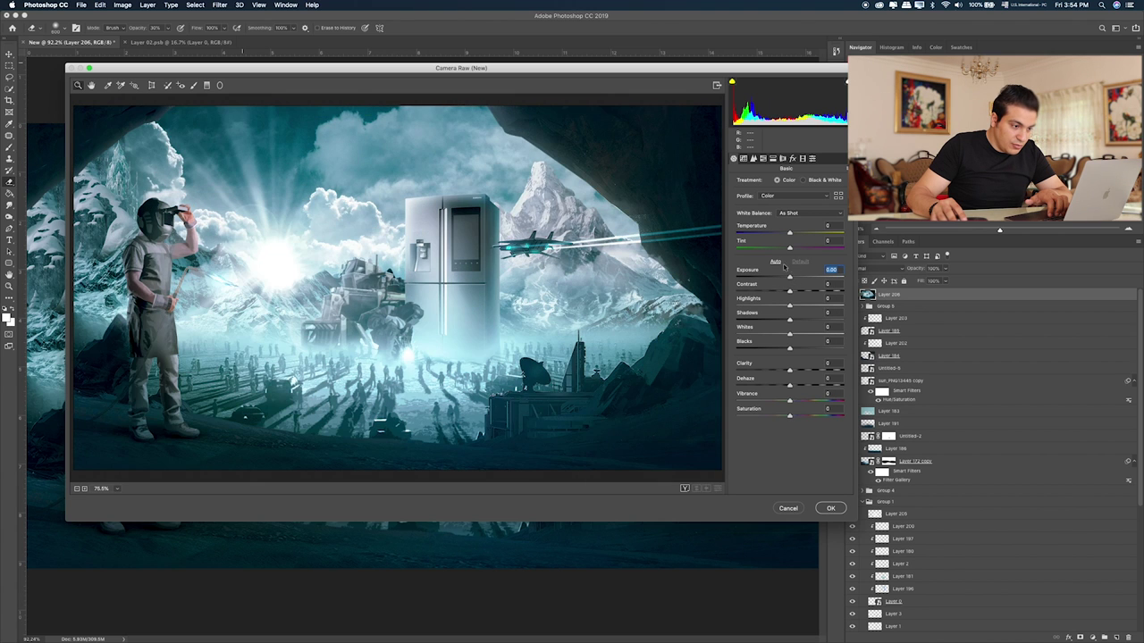
{"action": "left_click", "coordinate": [794, 264]}
{"action": "left_click", "coordinate": [777, 263]}
{"action": "mouse_move", "coordinate": [789, 278]}
{"action": "left_mouse_down"}
{"action": "mouse_move", "coordinate": [774, 291]}
{"action": "mouse_move", "coordinate": [783, 306]}
{"action": "left_mouse_up"}
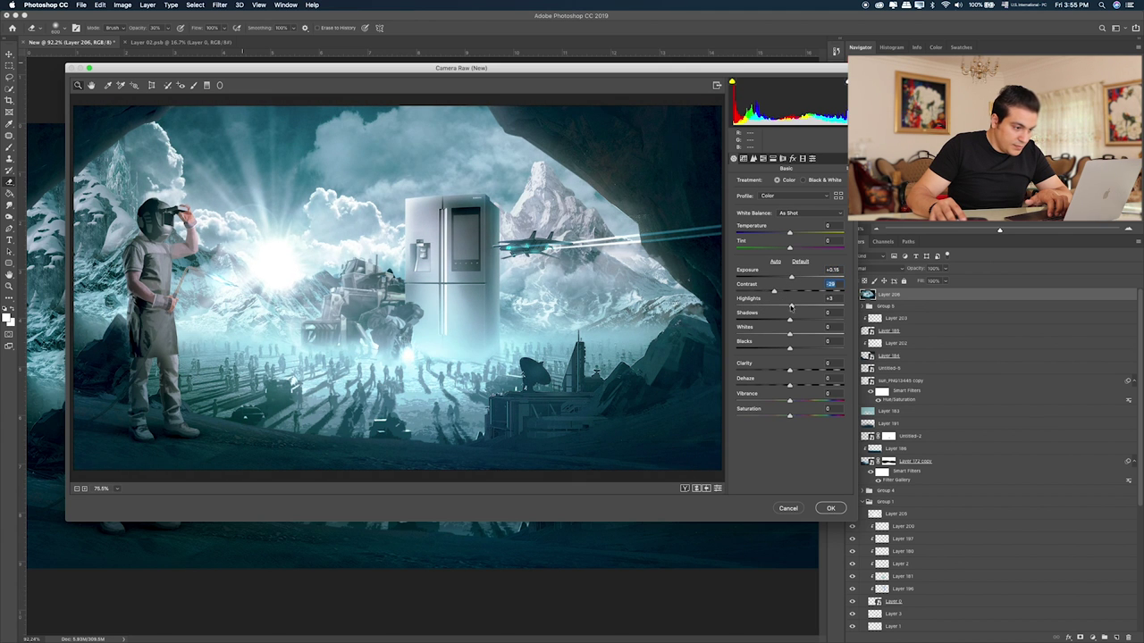
- Lower whites and shadows, add clarity +17, cool the temperature, and raise tone-curve Lights
{"action": "left_click_drag", "start_coordinate": [811, 328], "coordinate": [766, 317]}
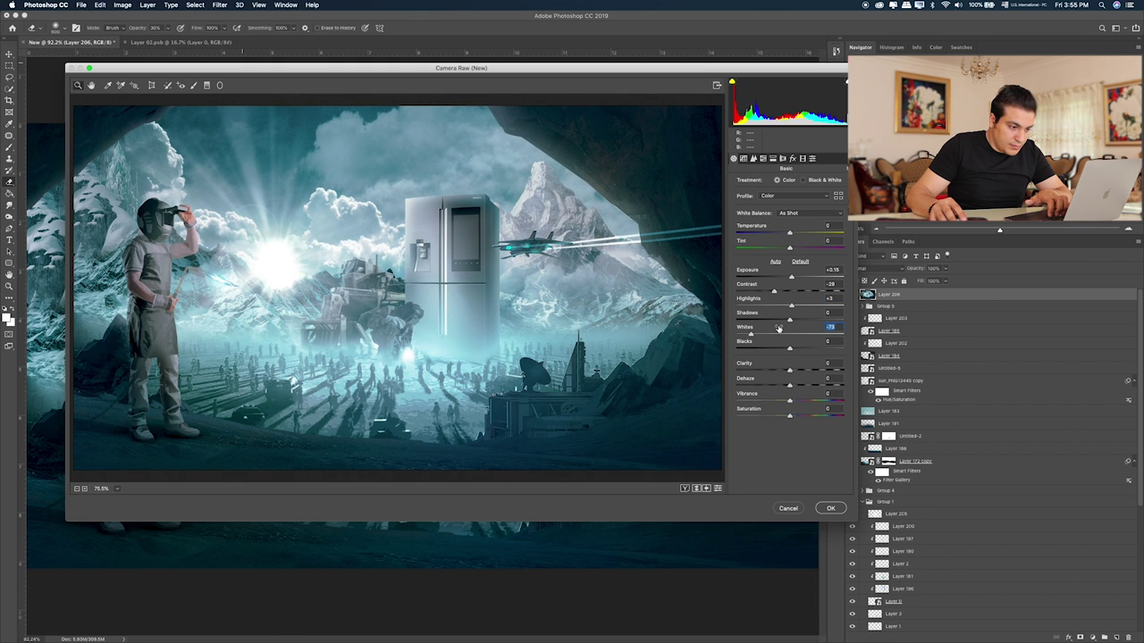
{"action": "left_click_drag", "start_coordinate": [793, 319], "coordinate": [783, 323]}
{"action": "left_click_drag", "start_coordinate": [789, 368], "coordinate": [804, 404]}
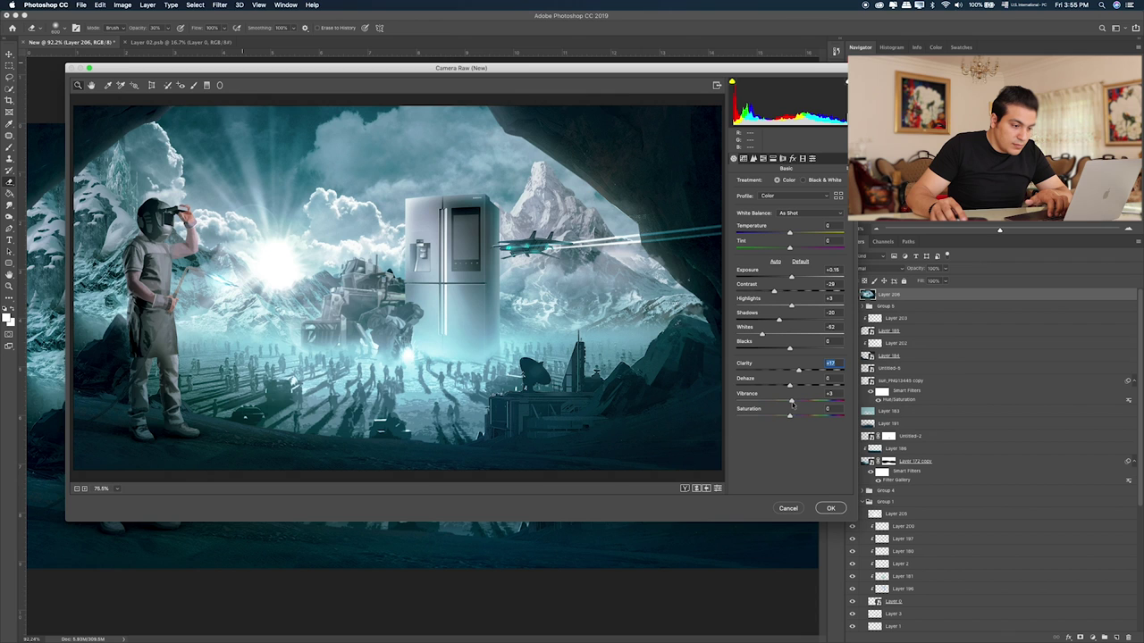
{"action": "left_click", "coordinate": [791, 405]}
{"action": "left_click_drag", "start_coordinate": [788, 235], "coordinate": [782, 234]}
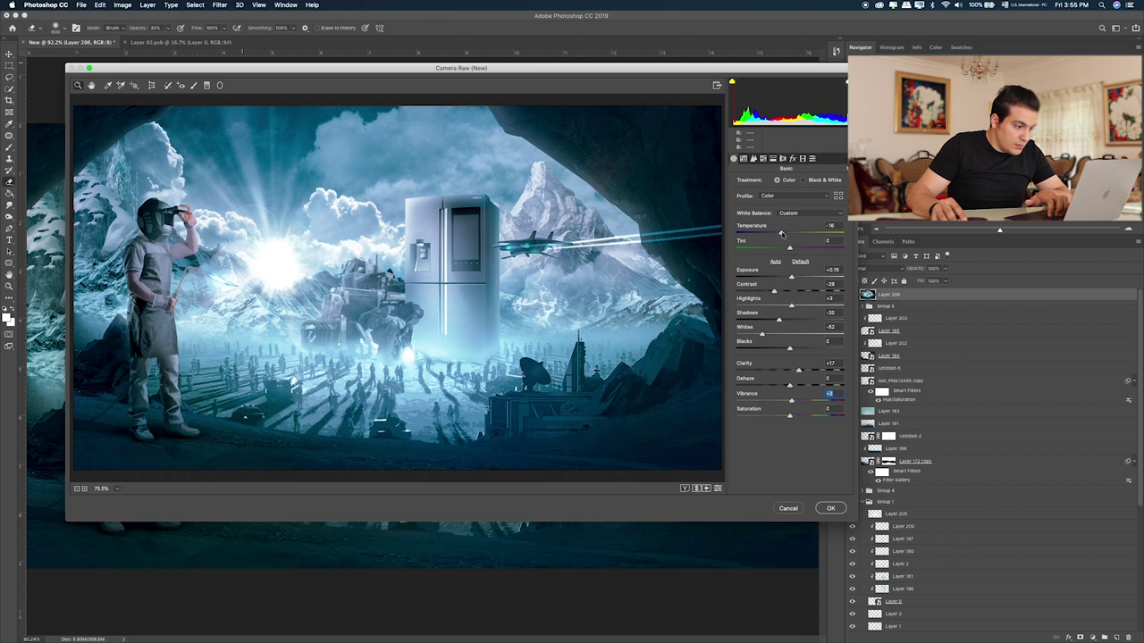
{"action": "left_click", "coordinate": [743, 159]}
{"action": "mouse_move", "coordinate": [788, 340]}
{"action": "left_mouse_down"}
{"action": "mouse_move", "coordinate": [803, 341]}
{"action": "mouse_move", "coordinate": [781, 356]}
{"action": "left_mouse_up"}
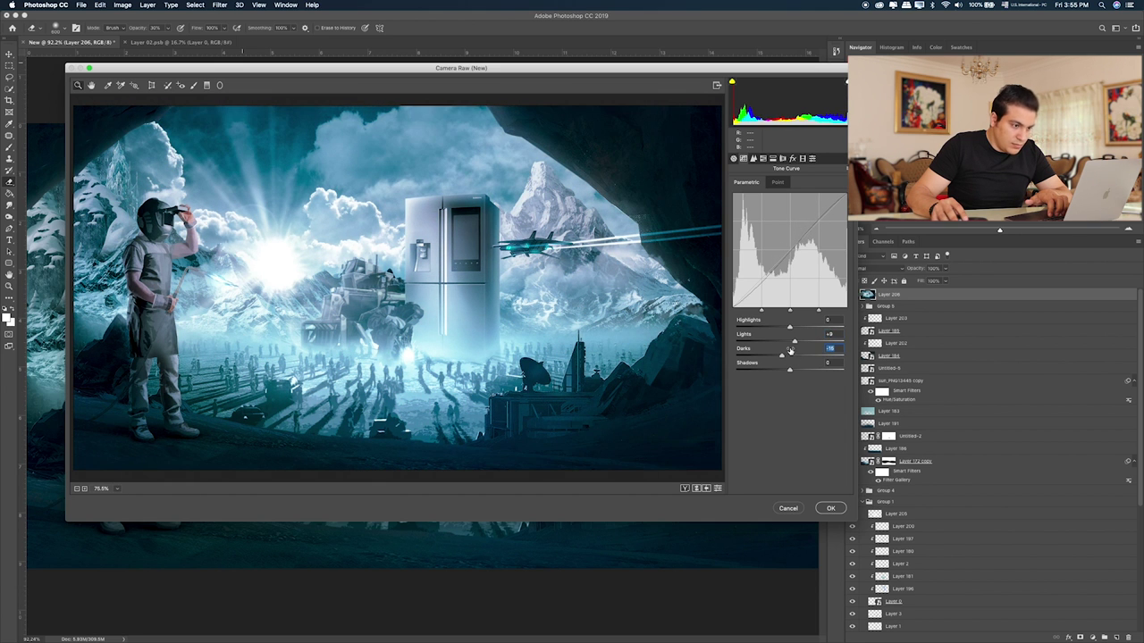
- Darken Blues luminance, shift Blues hue toward teal, and boost Aquas saturation in HSL
{"action": "left_click", "coordinate": [753, 158]}
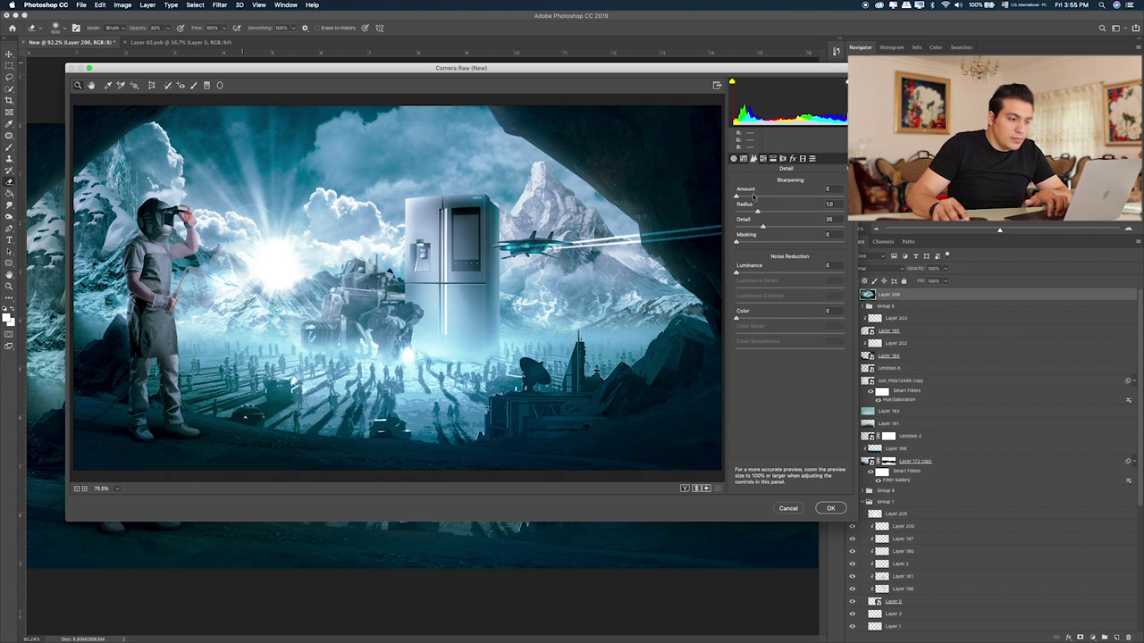
{"action": "left_click", "coordinate": [768, 159]}
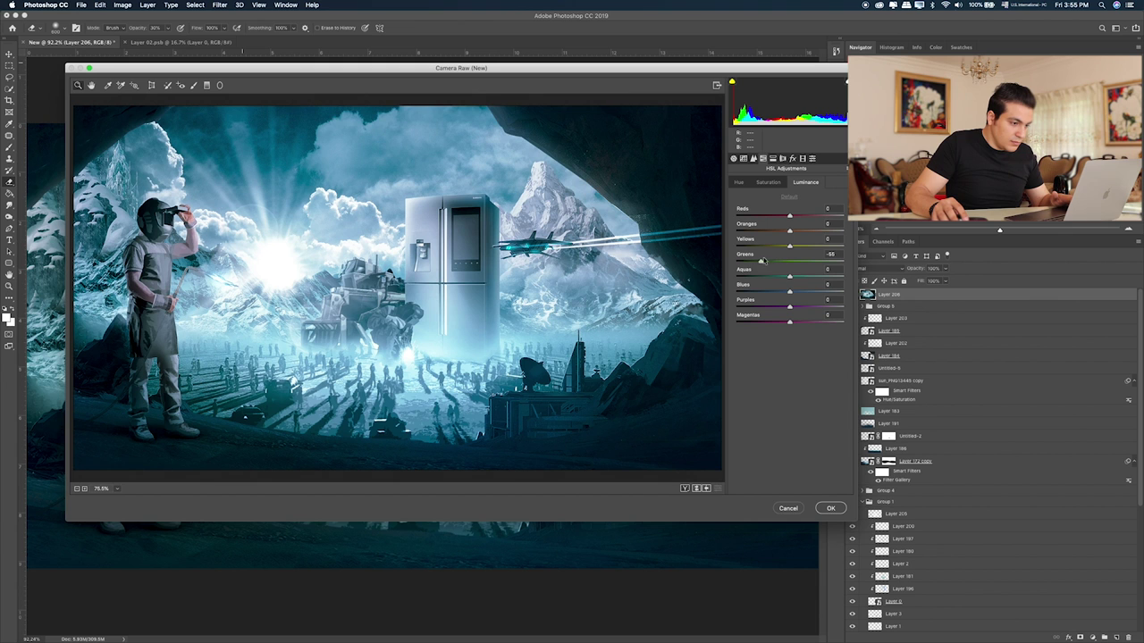
{"action": "left_click_drag", "start_coordinate": [804, 265], "coordinate": [782, 294]}
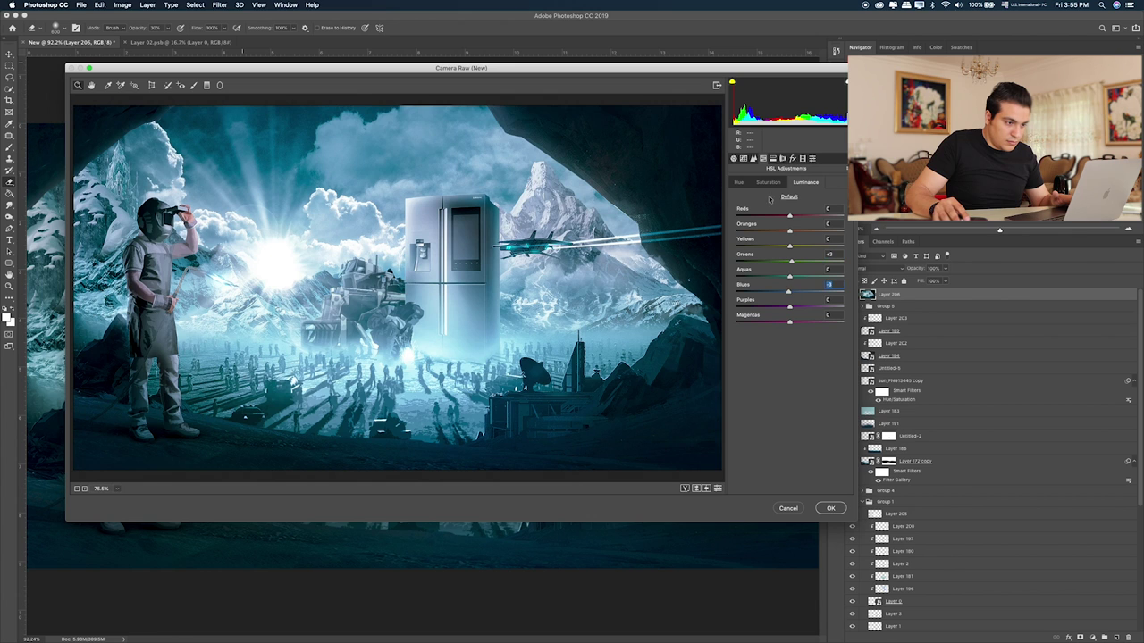
{"action": "left_click", "coordinate": [740, 183]}
{"action": "left_click_drag", "start_coordinate": [790, 293], "coordinate": [779, 292]}
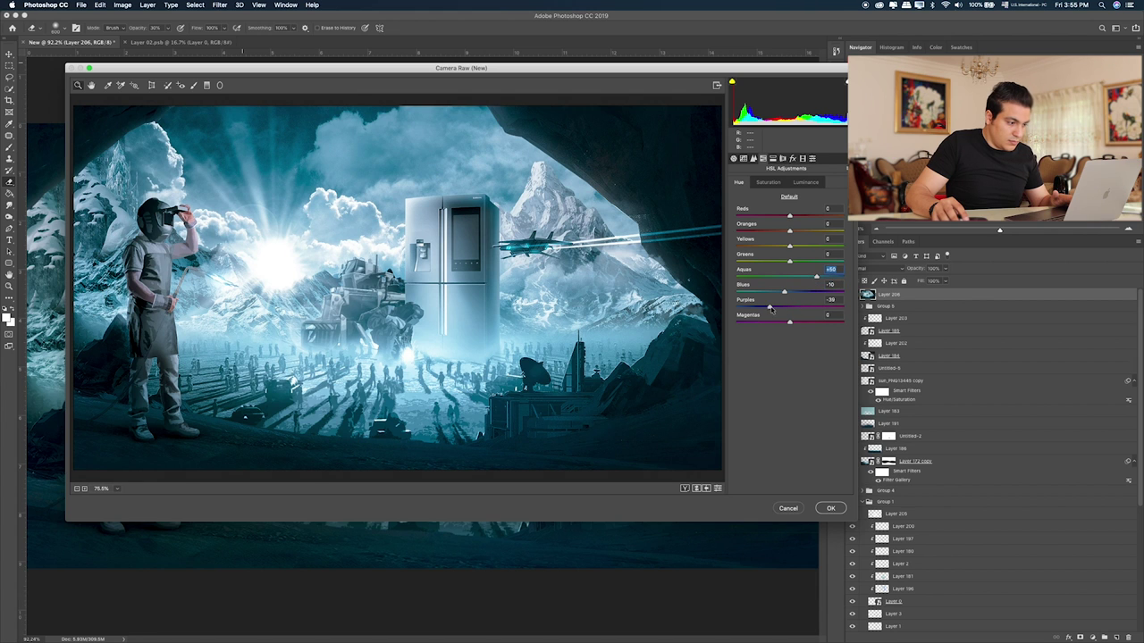
{"action": "left_click", "coordinate": [768, 183]}
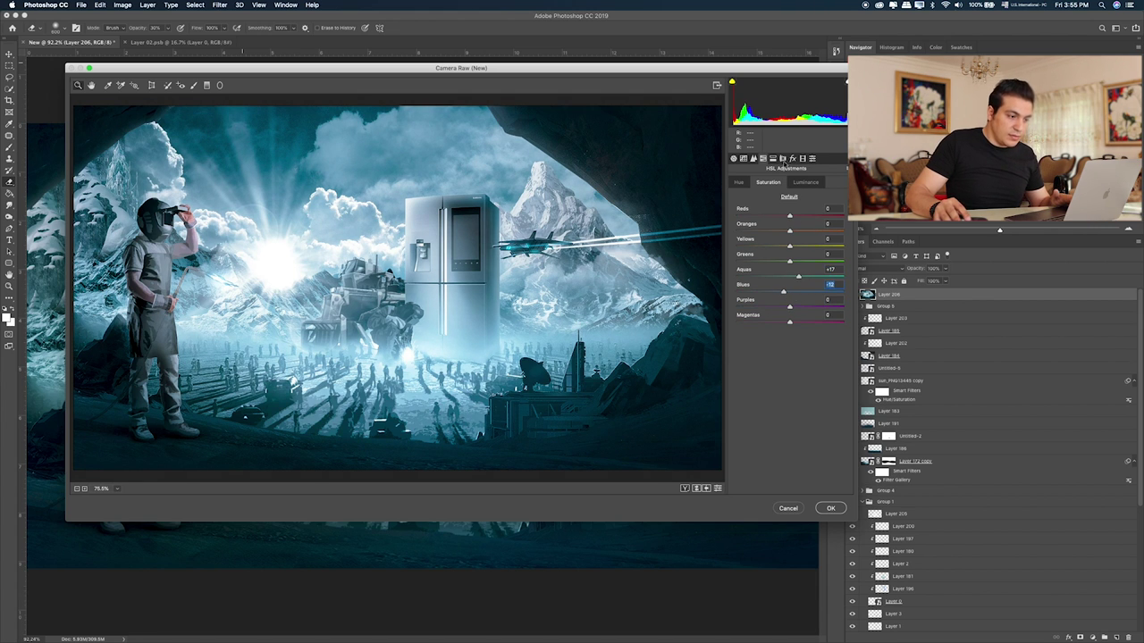
- Add a post-crop vignette of -27 with Feather 39 and Highlights 30, then apply the grade
{"action": "left_click", "coordinate": [792, 159]}
{"action": "mouse_move", "coordinate": [791, 275]}
{"action": "left_mouse_down"}
{"action": "mouse_move", "coordinate": [775, 277]}
{"action": "mouse_move", "coordinate": [838, 310]}
{"action": "left_mouse_up"}
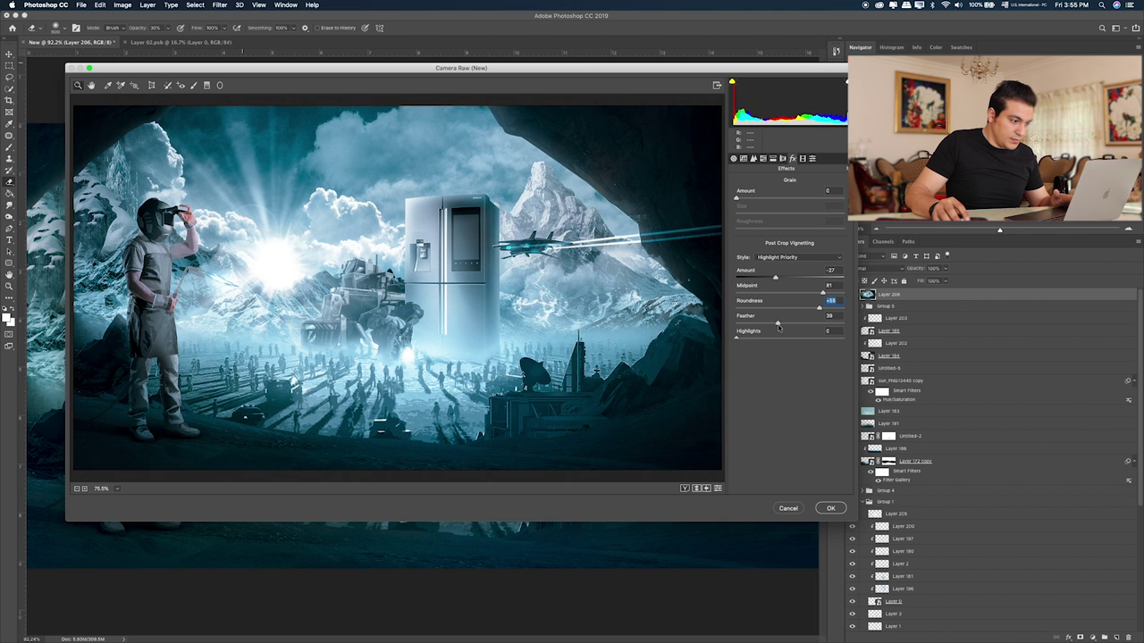
{"action": "key", "text": "Tab"}
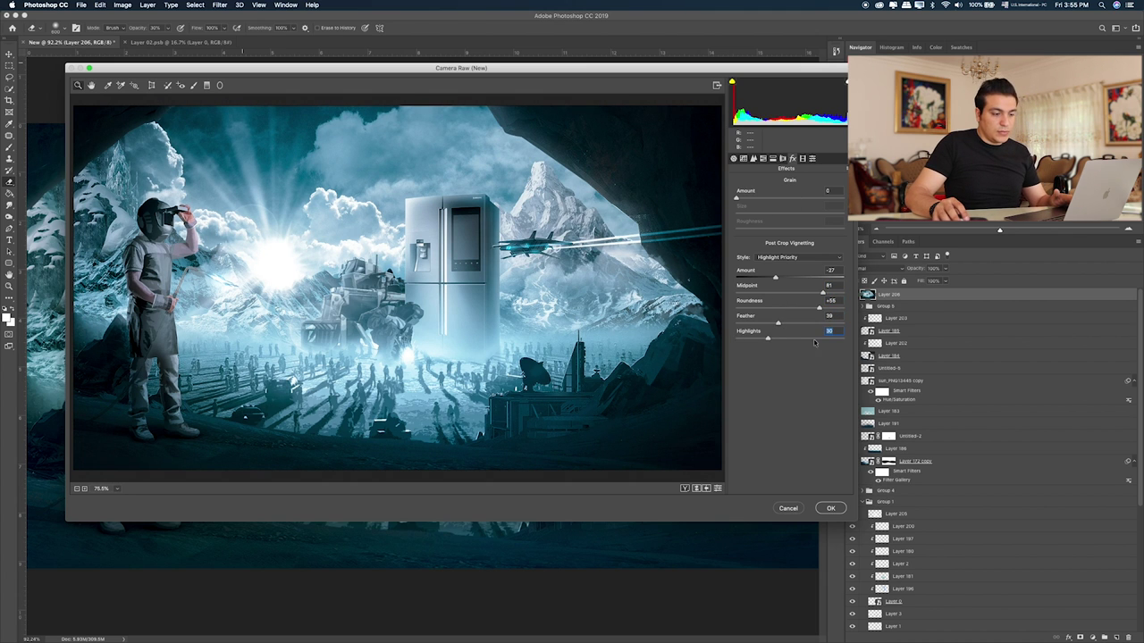
{"action": "left_click", "coordinate": [831, 508]}
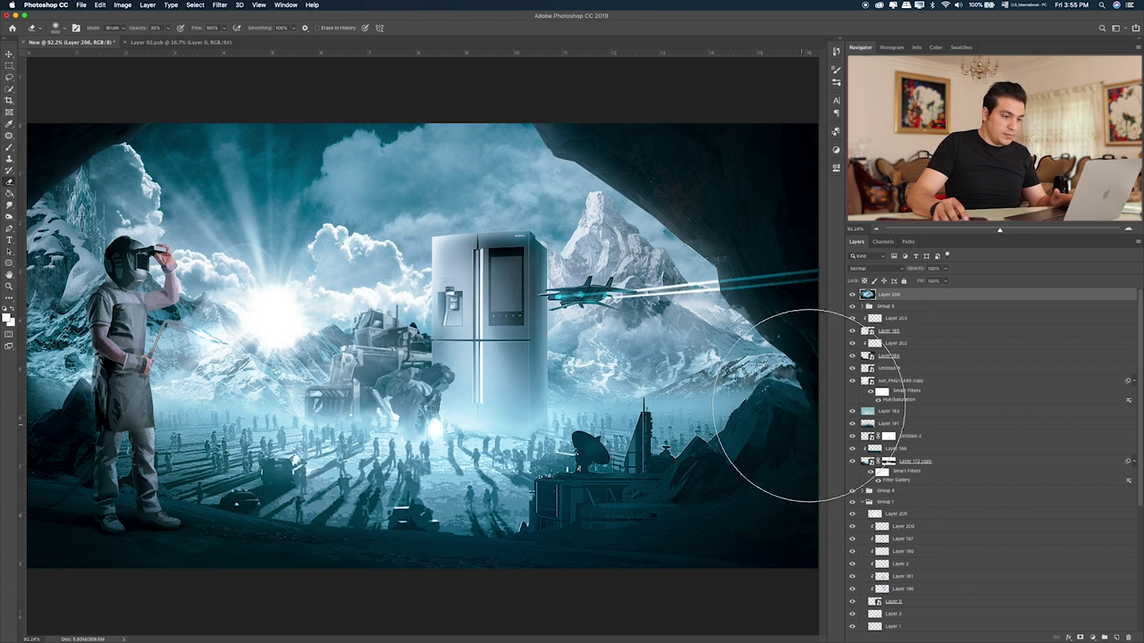
- Duplicate Layer 206 and apply a High Pass filter with a 1.7 px radius
{"action": "left_click", "coordinate": [852, 294]}
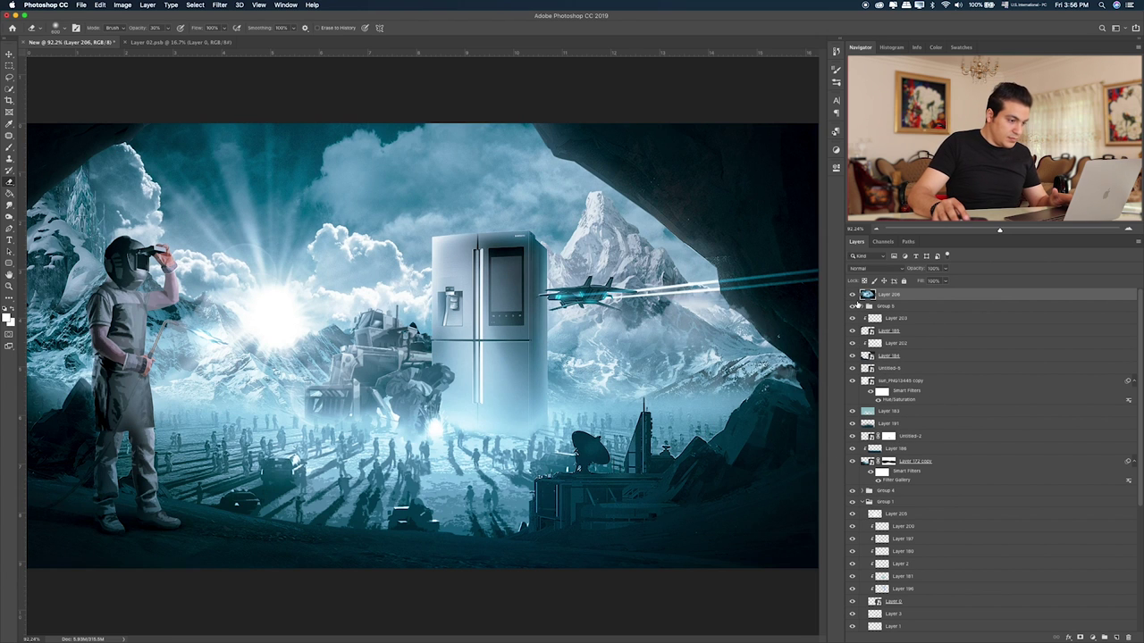
{"action": "key", "text": "ctrl+j"}
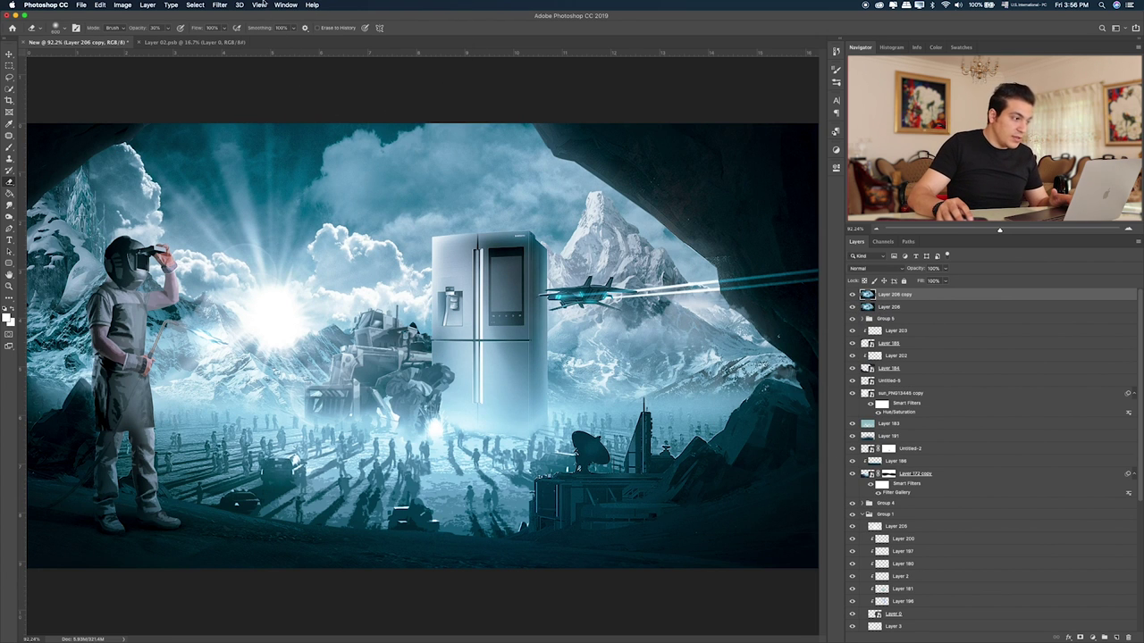
{"action": "left_click", "coordinate": [220, 4]}
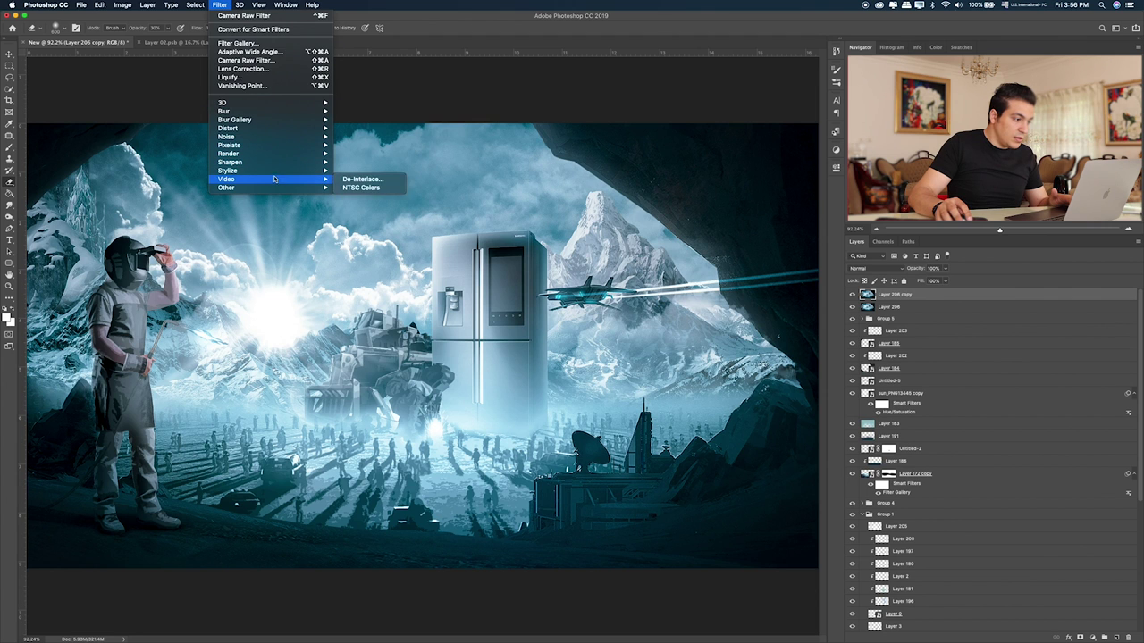
{"action": "mouse_move", "coordinate": [259, 188]}
{"action": "left_click", "coordinate": [358, 195]}
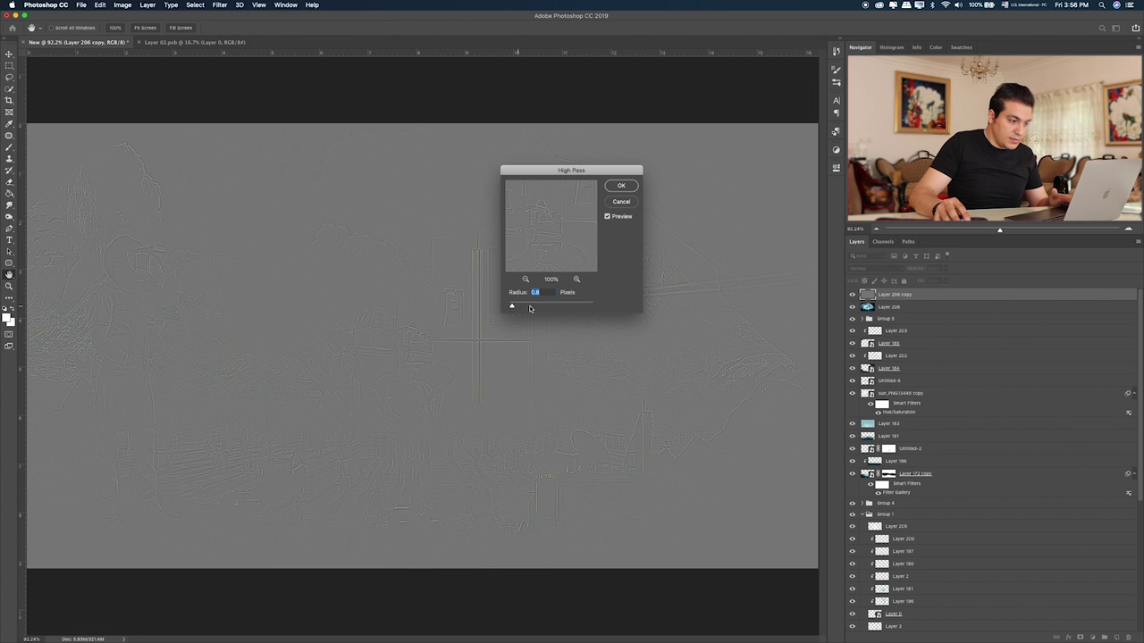
{"action": "left_click_drag", "start_coordinate": [515, 308], "coordinate": [519, 307]}
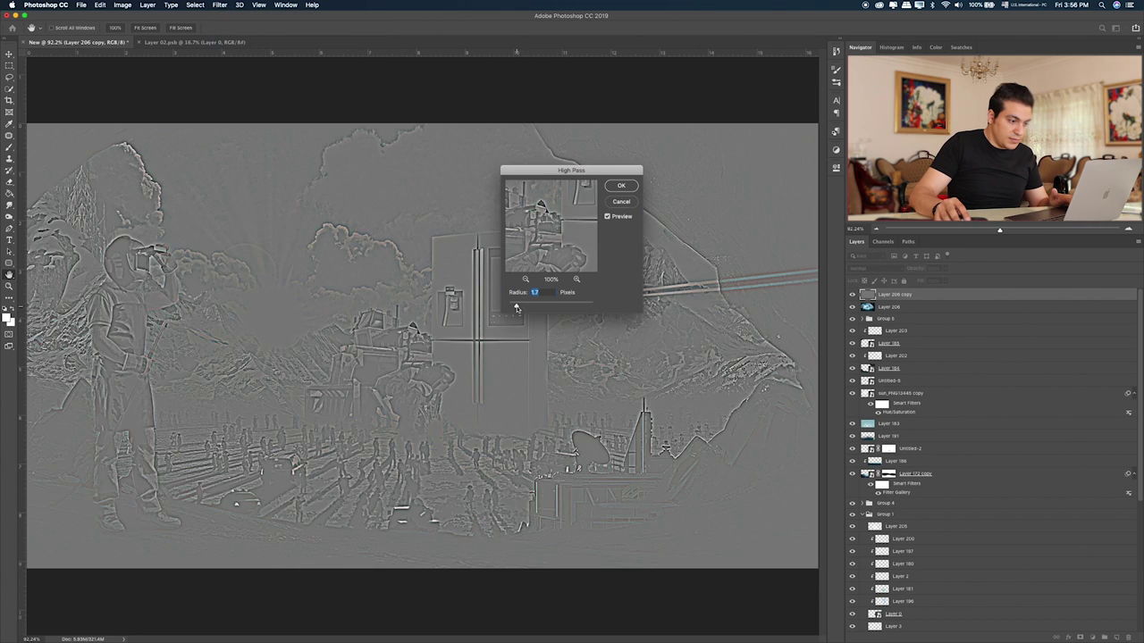
{"action": "key", "text": "Return"}
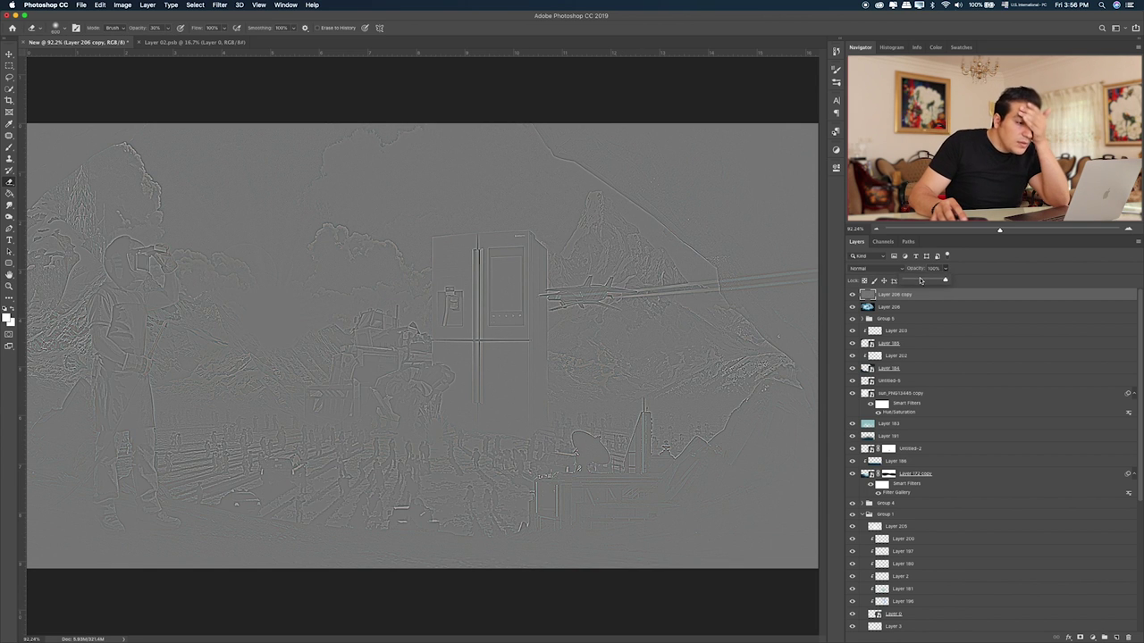
- Blend the high-pass copy as Linear Light at 17% opacity and compare the sharpening
{"action": "left_click_drag", "start_coordinate": [926, 282], "coordinate": [913, 283]}
{"action": "left_click", "coordinate": [867, 268]}
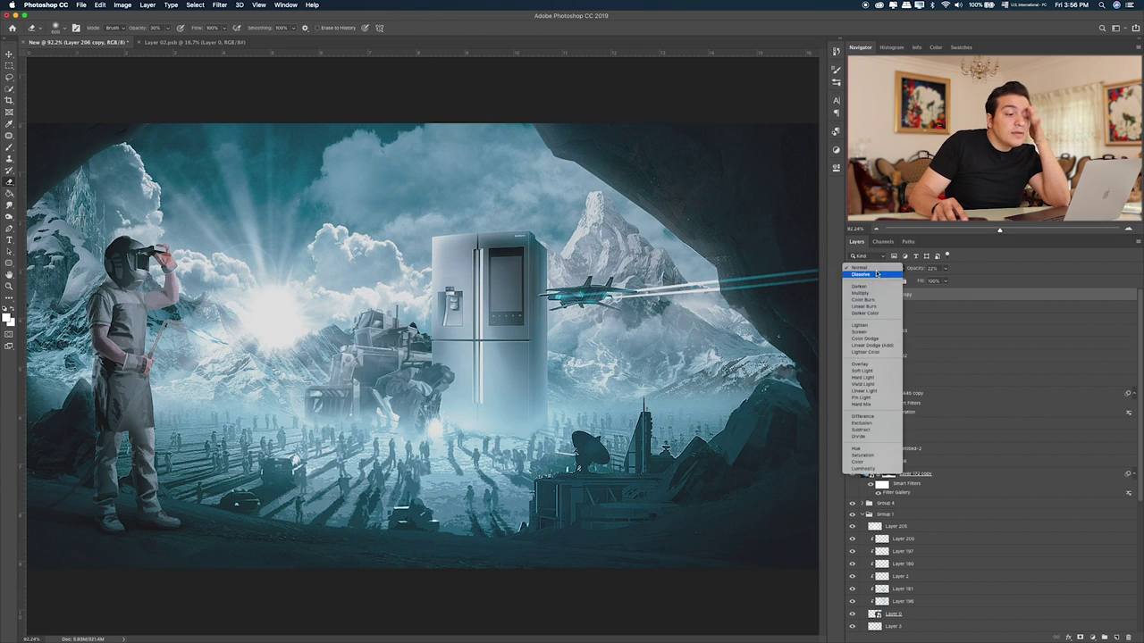
{"action": "key", "text": "Escape"}
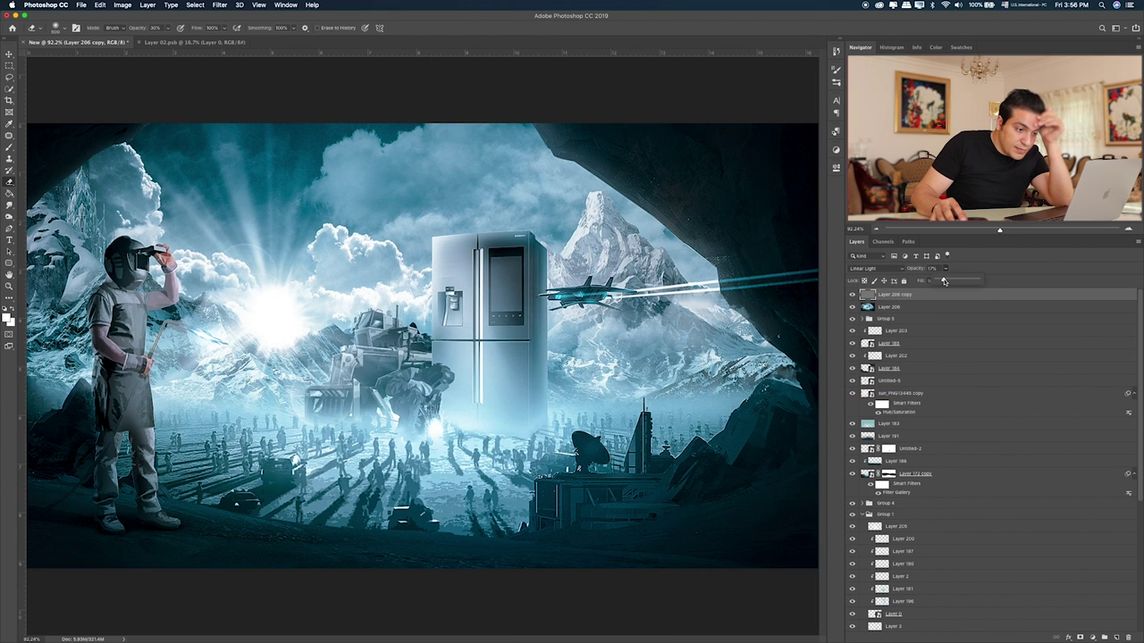
{"action": "left_click", "coordinate": [852, 307]}
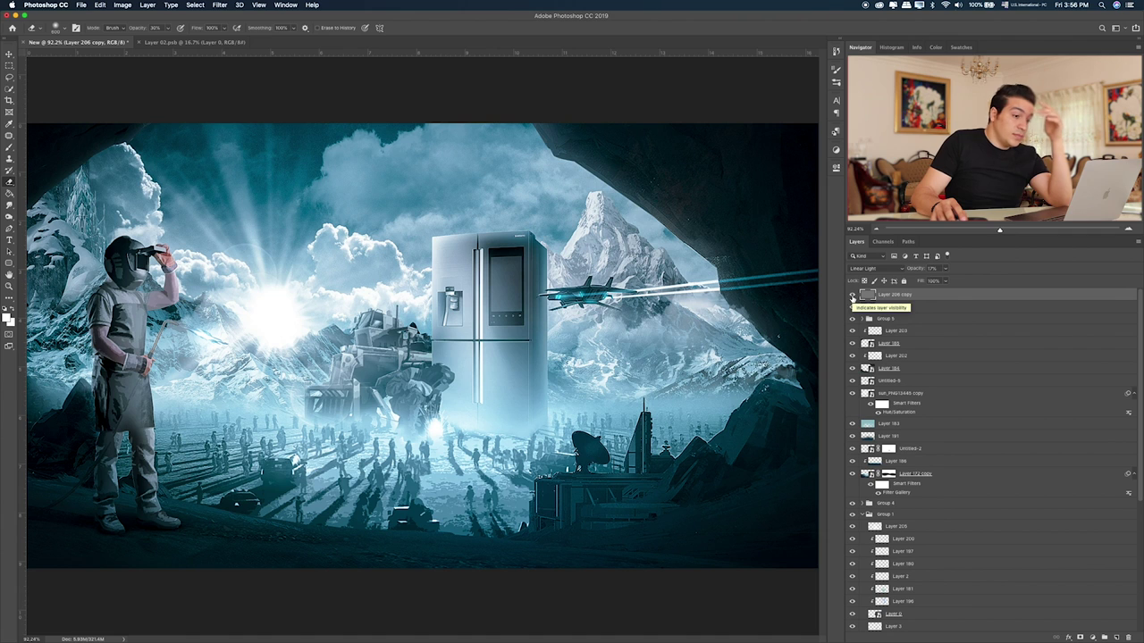
{"action": "left_click", "coordinate": [888, 308]}
{"action": "key", "text": "alt+bracketright"}
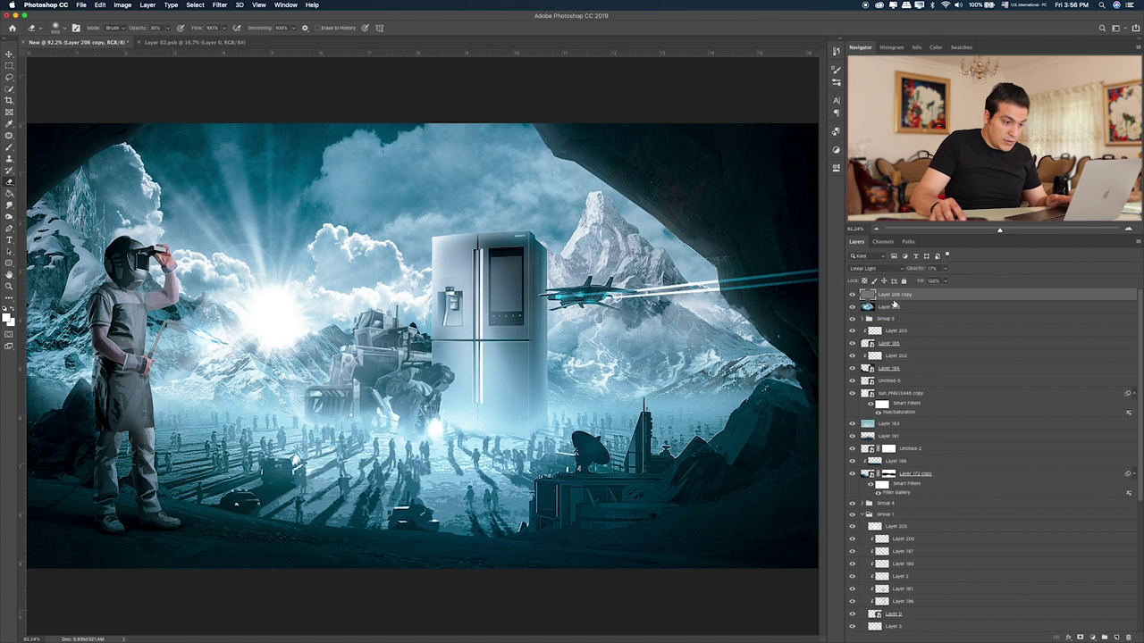
- Add new Layer 207 and fill it with 50% gray
{"action": "left_click", "coordinate": [1117, 637]}
{"action": "key", "text": "i"}
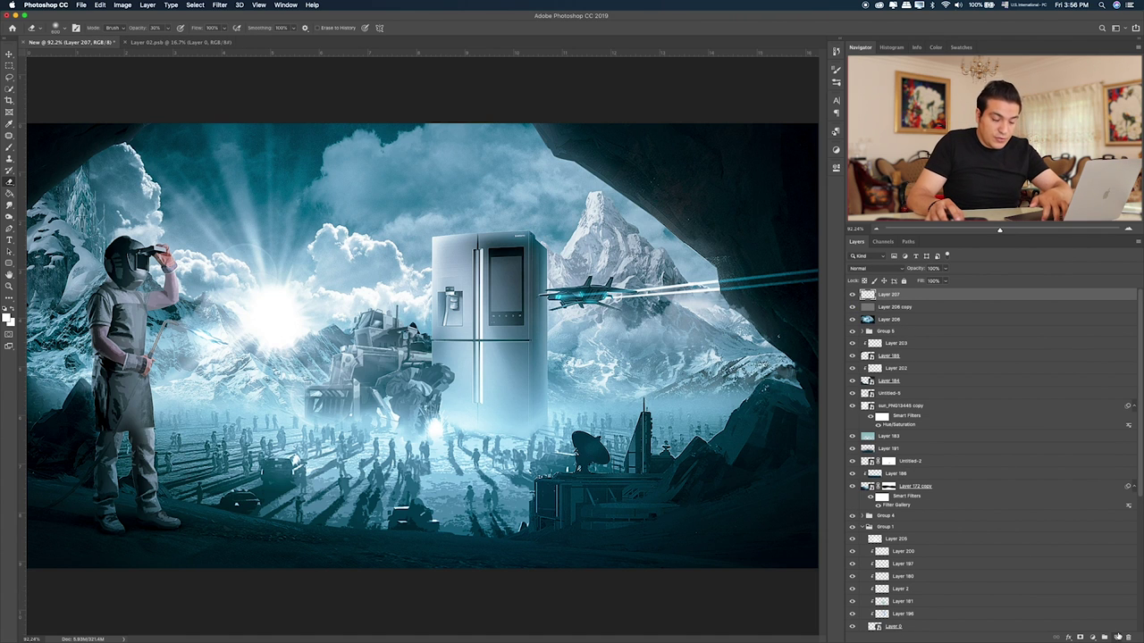
{"action": "key", "text": "shift+BackSpace"}
{"action": "left_click", "coordinate": [546, 173]}
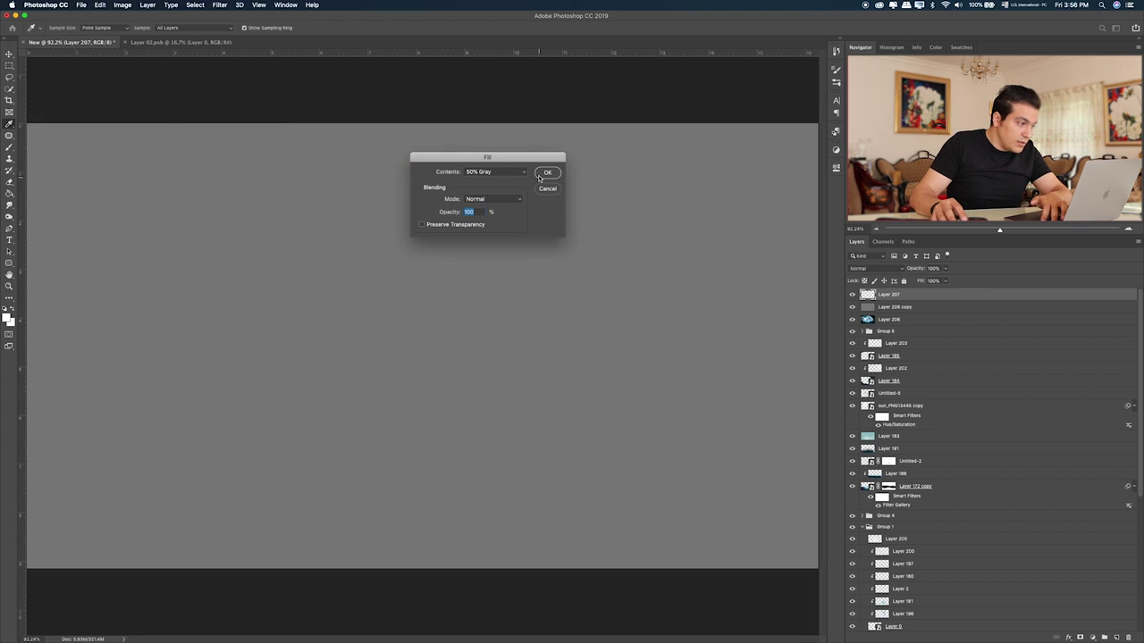
{"action": "key", "text": "e"}
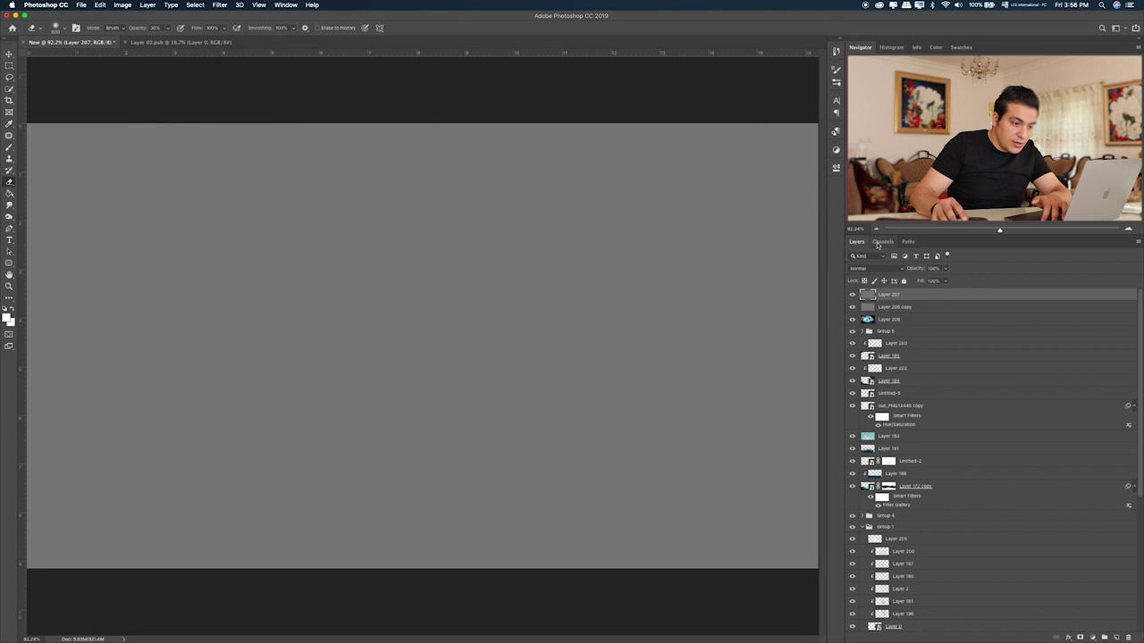
- Set Layer 207 to Soft Light blend mode and choose the Dodge tool
{"action": "left_click", "coordinate": [879, 268]}
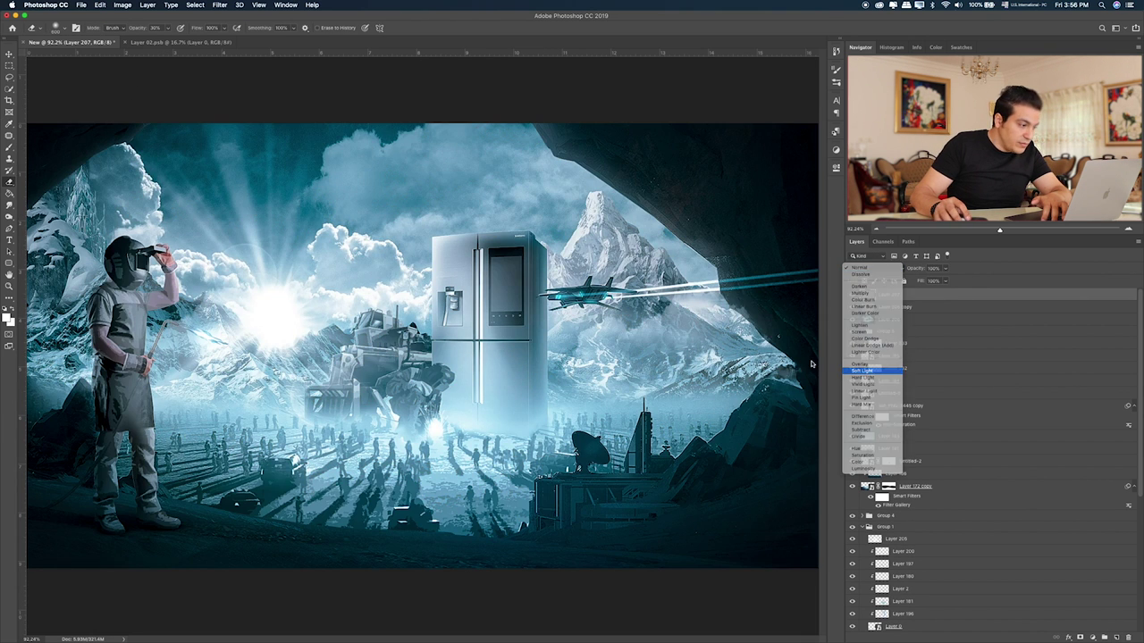
{"action": "left_click", "coordinate": [858, 372]}
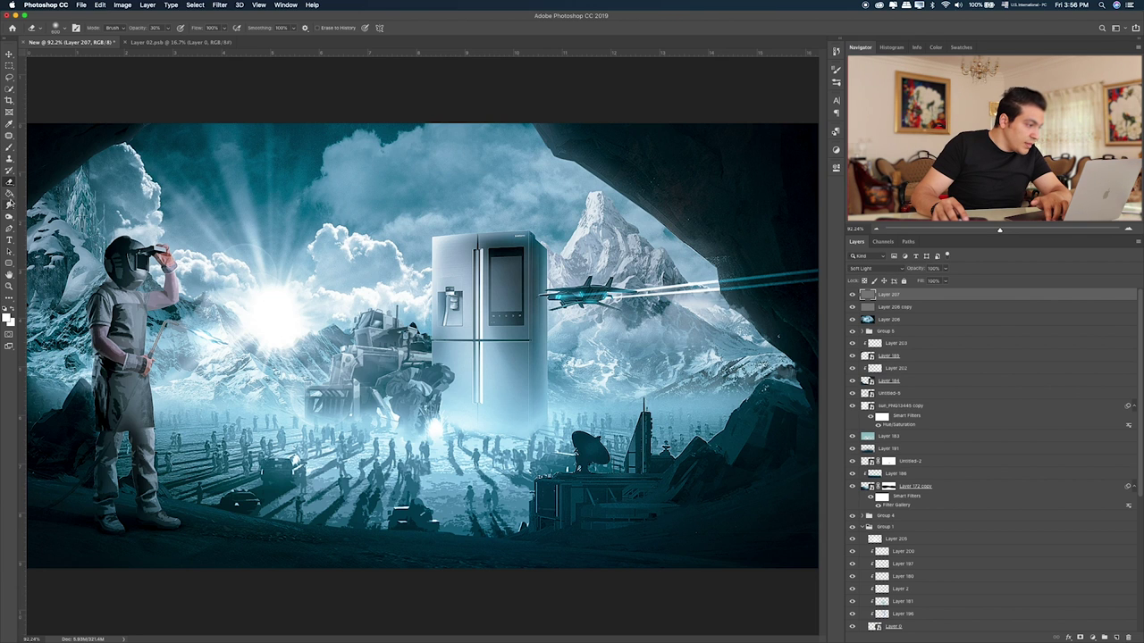
{"action": "left_click", "coordinate": [11, 204]}
{"action": "left_click", "coordinate": [38, 212]}
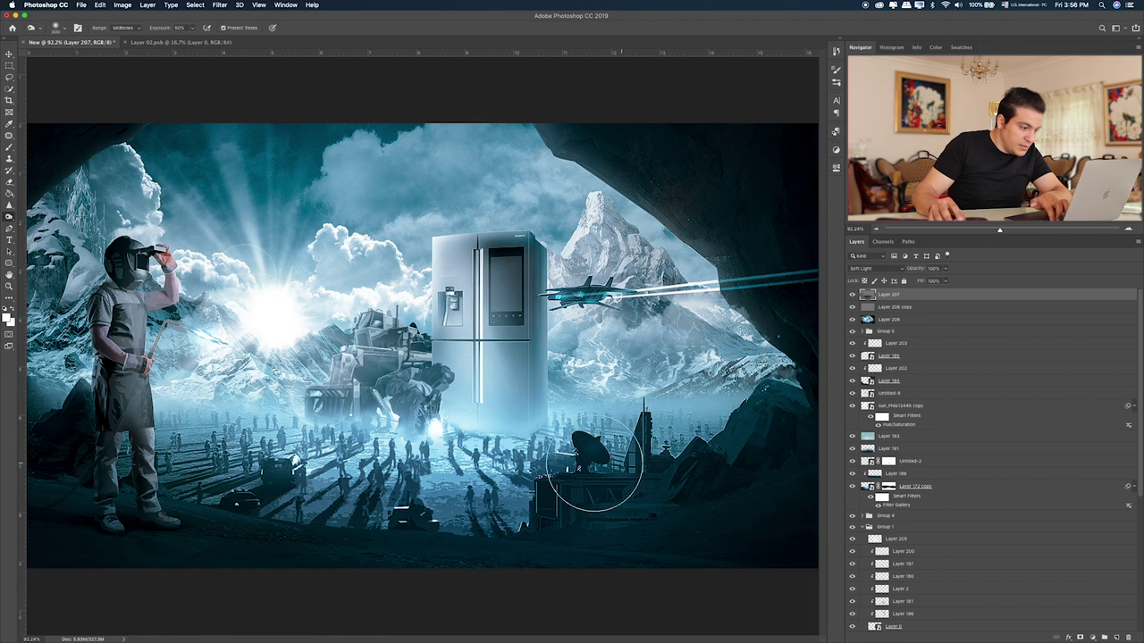
- Dodge highlights and burn shadows with enlarged brushes on Layer 207, toggling it to compare
{"action": "key", "text": "bracketright"}
{"action": "key", "text": "bracketright"}
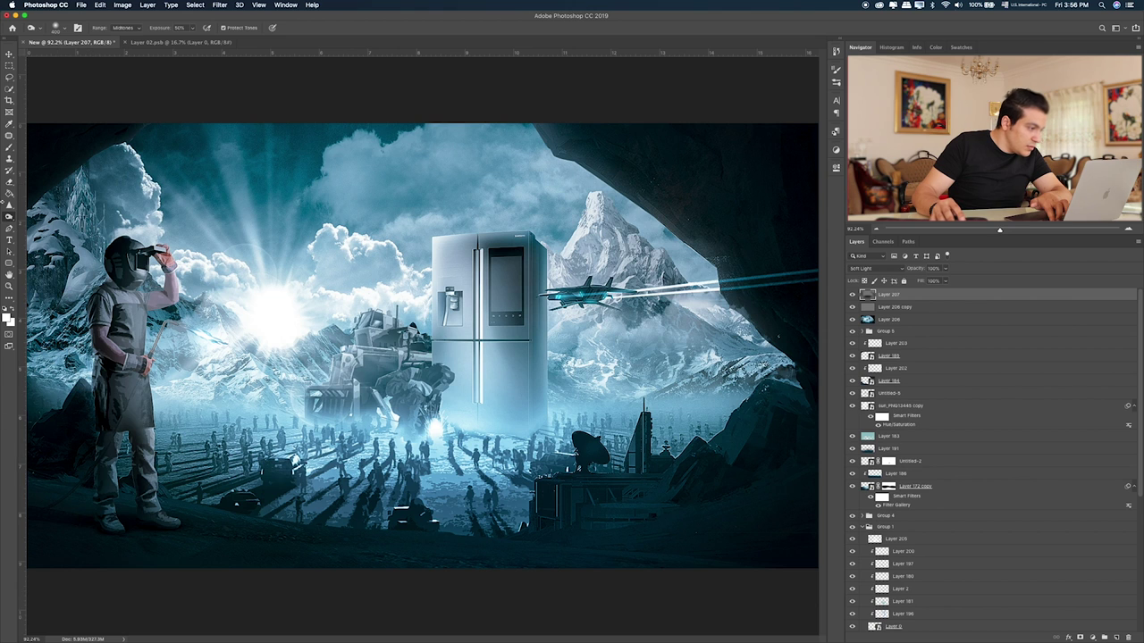
{"action": "right_click", "coordinate": [11, 217]}
{"action": "left_click", "coordinate": [41, 228]}
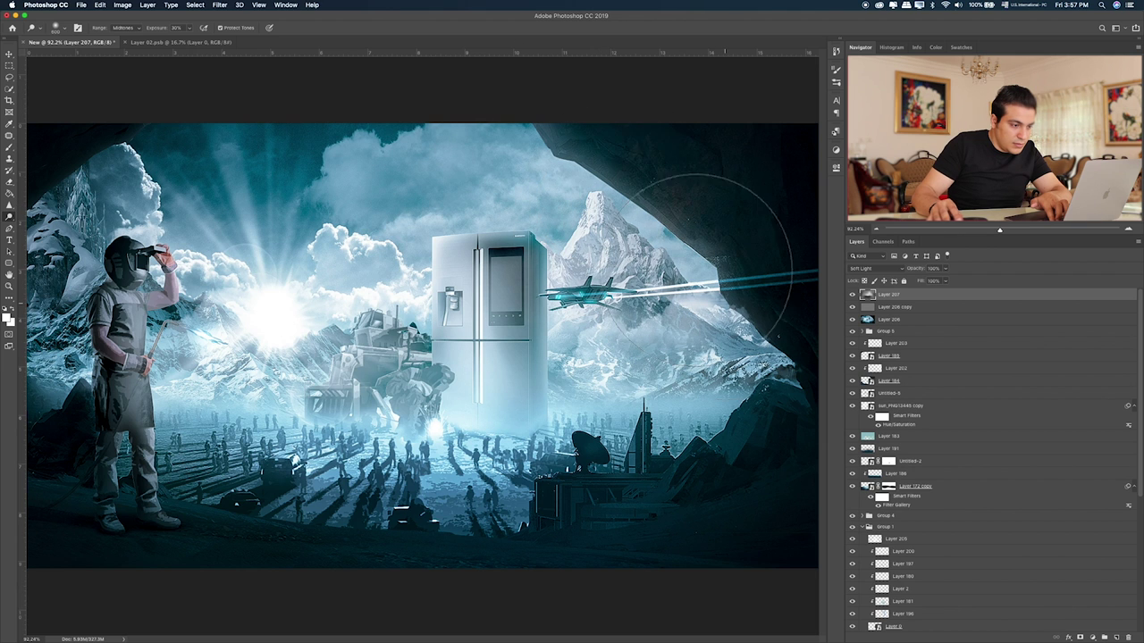
{"action": "key", "text": "bracketright"}
{"action": "key", "text": "bracketright"}
{"action": "key", "text": "bracketright"}
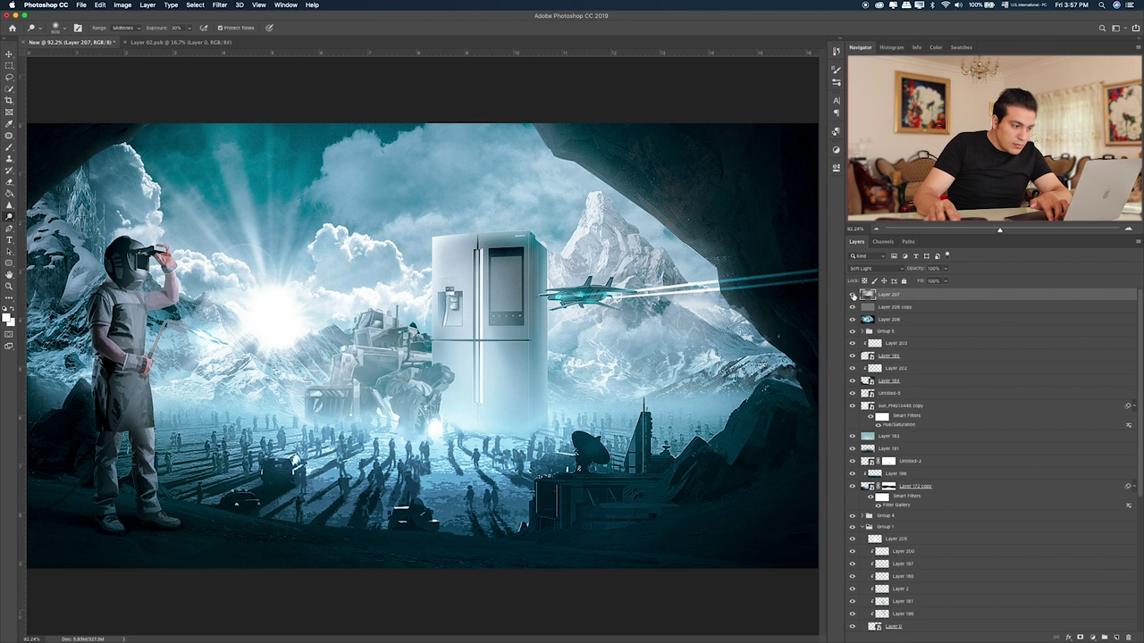
{"action": "left_click", "coordinate": [851, 295]}
{"action": "left_click", "coordinate": [851, 295]}
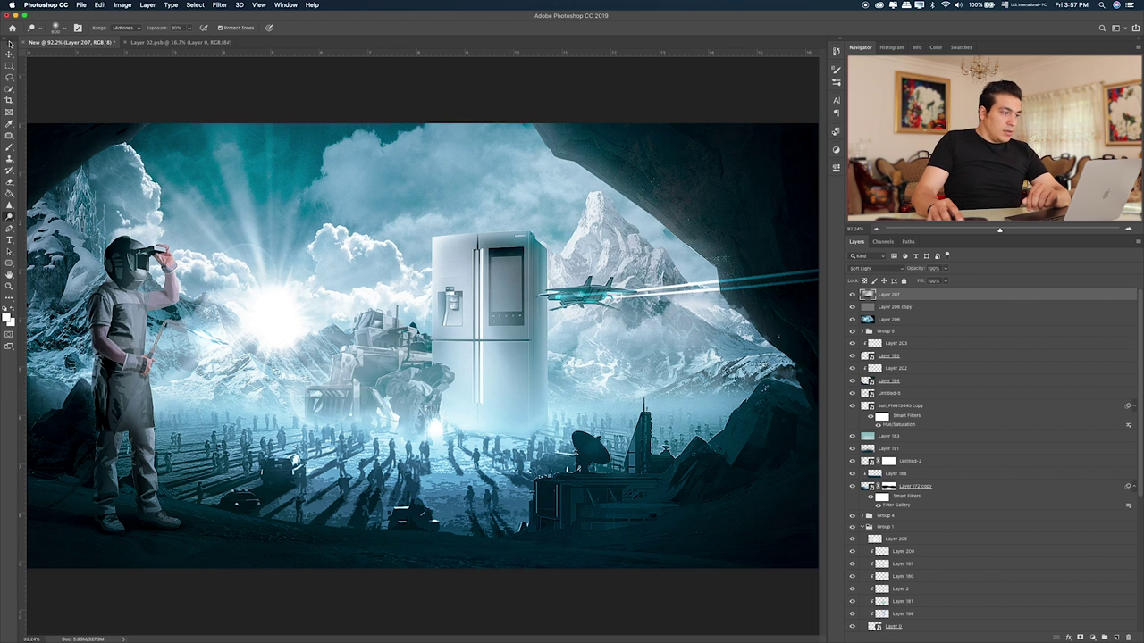
{"action": "left_click", "coordinate": [10, 64]}
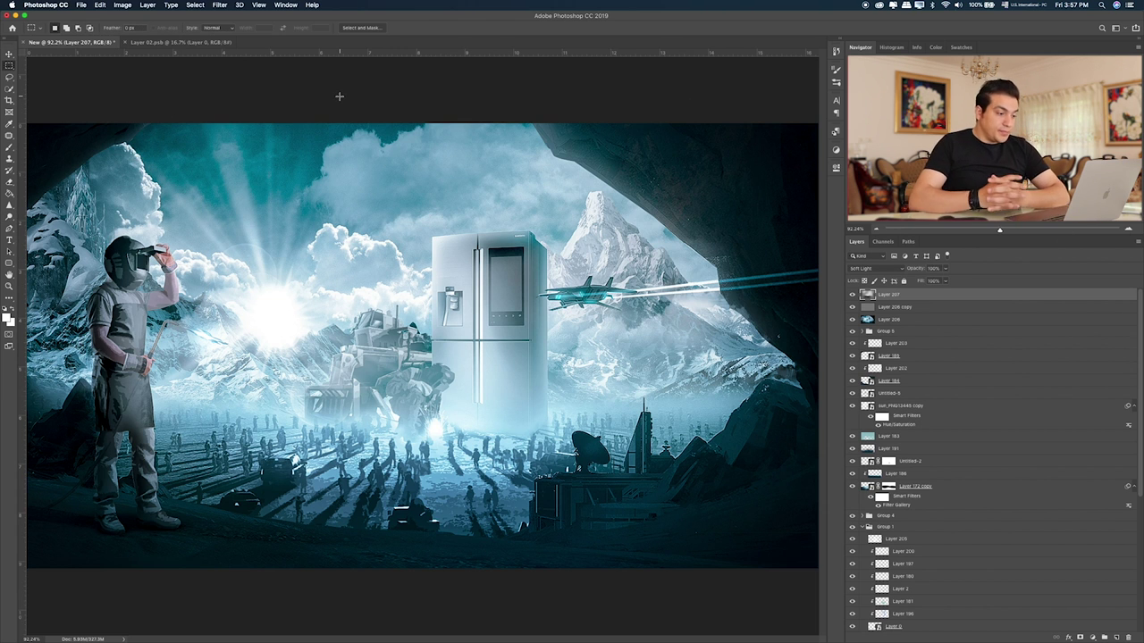